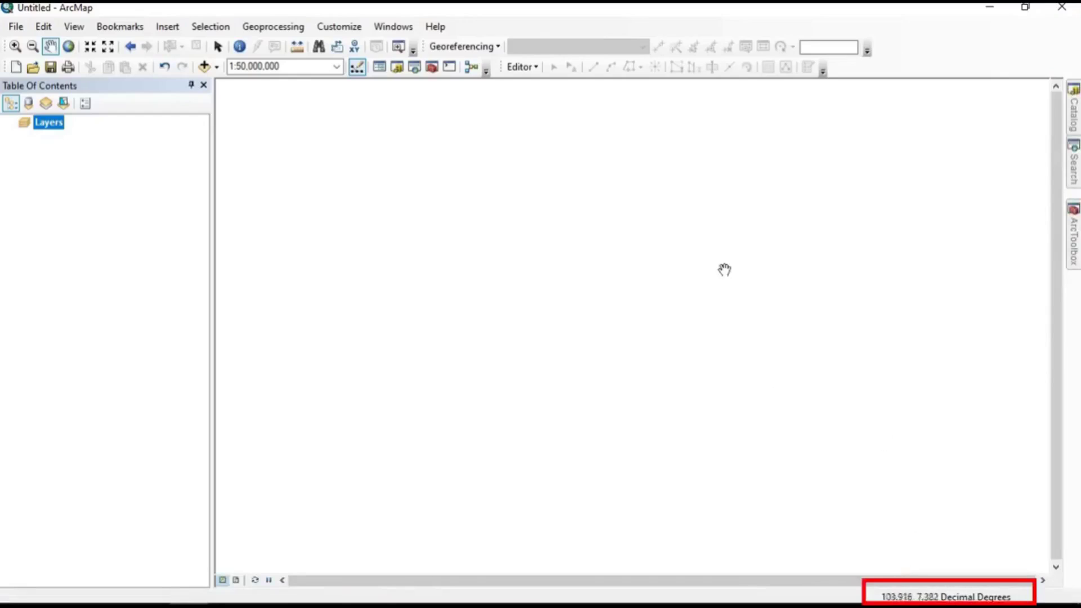
Preview the empty map's page layout and return to the data view.
{"action": "scroll", "coordinate": [374, 241], "scroll_direction": "up", "scroll_amount": 3}
{"action": "scroll", "coordinate": [637, 239], "scroll_direction": "down", "scroll_amount": 2}
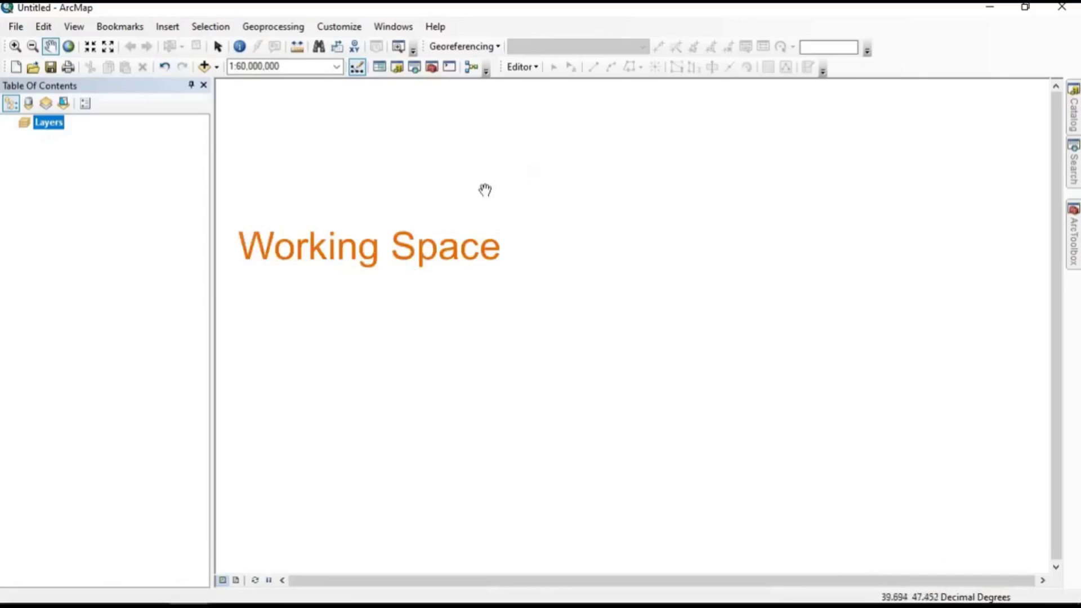
{"action": "left_click", "coordinate": [238, 582]}
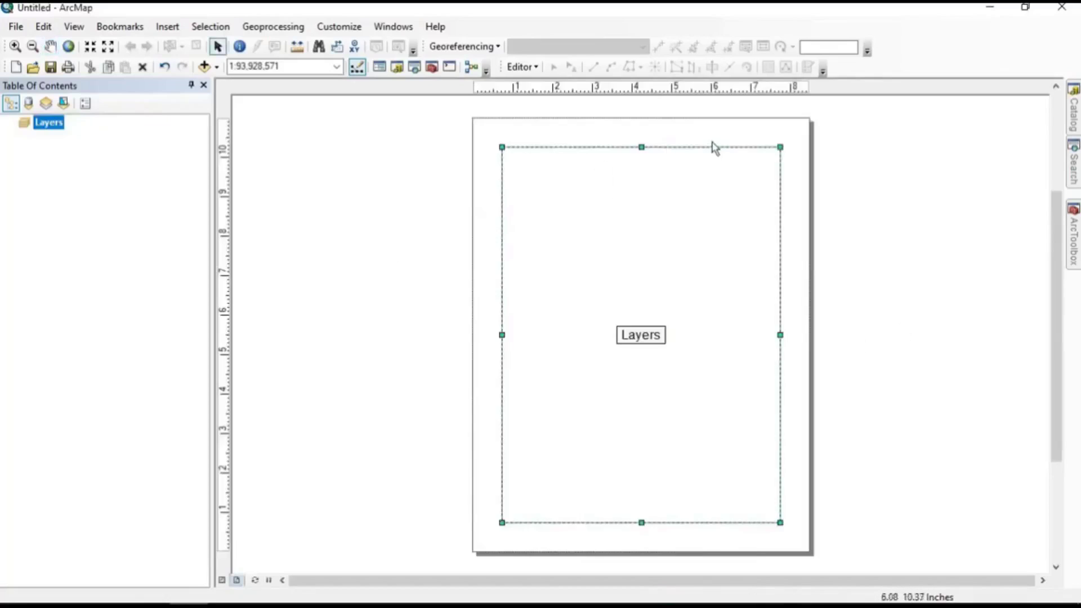
{"action": "left_click", "coordinate": [223, 581]}
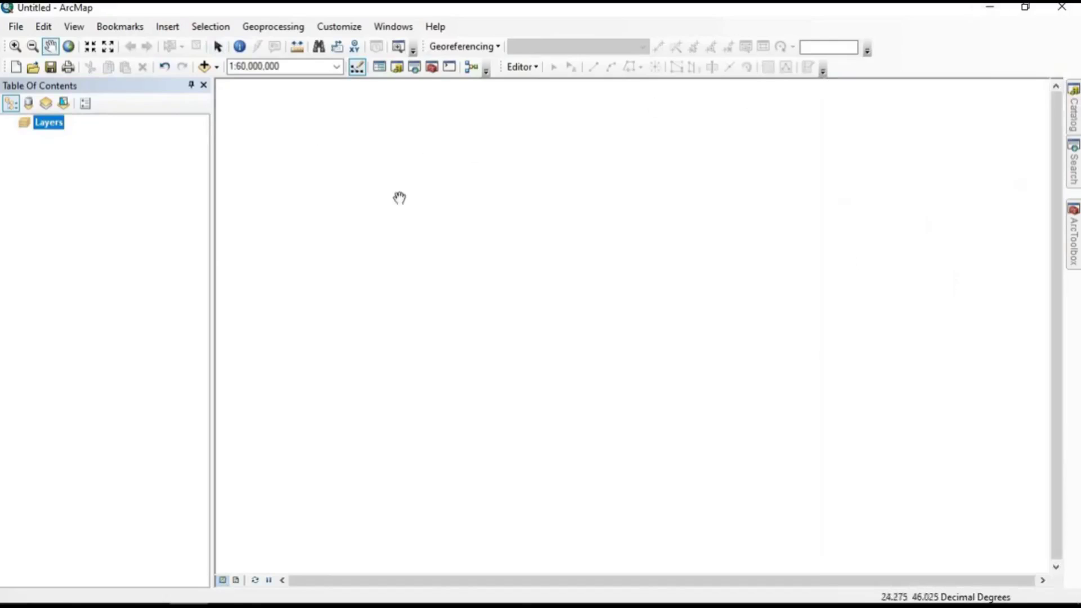
{"action": "left_click", "coordinate": [394, 26]}
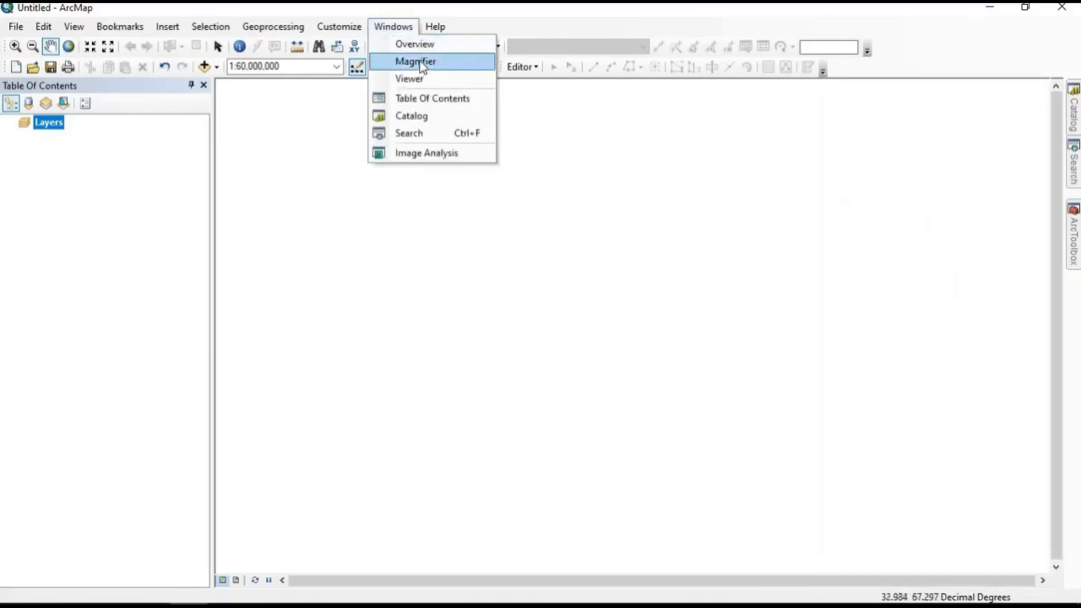
{"action": "left_click", "coordinate": [871, 182]}
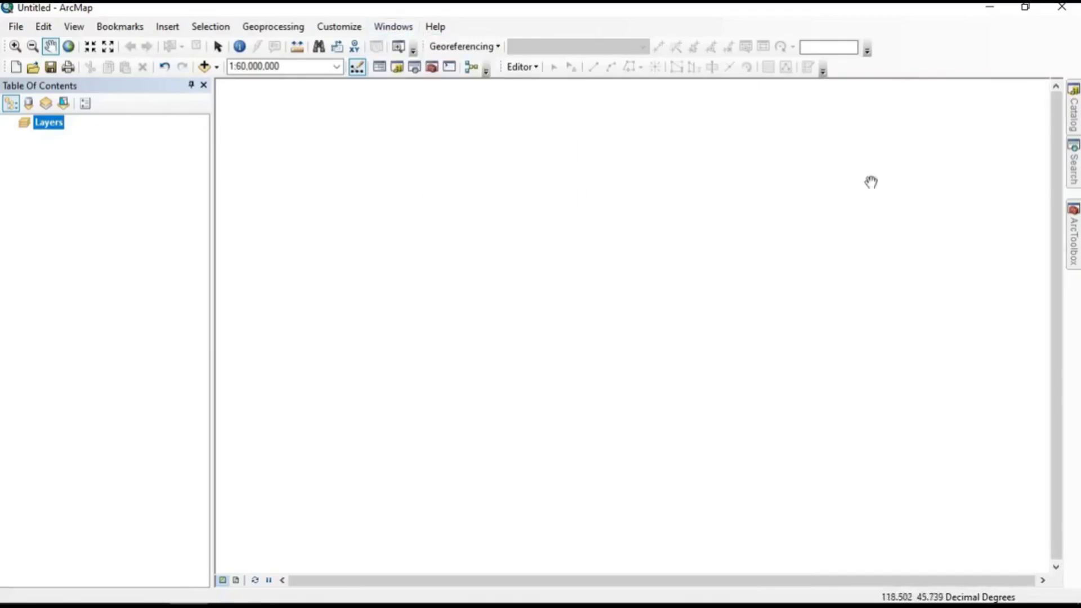
Examine the contents of the C:\Users\DELL\Documents\ArcGIS folder connection in the Catalog, then collapse it.
{"action": "mouse_move", "coordinate": [1075, 128]}
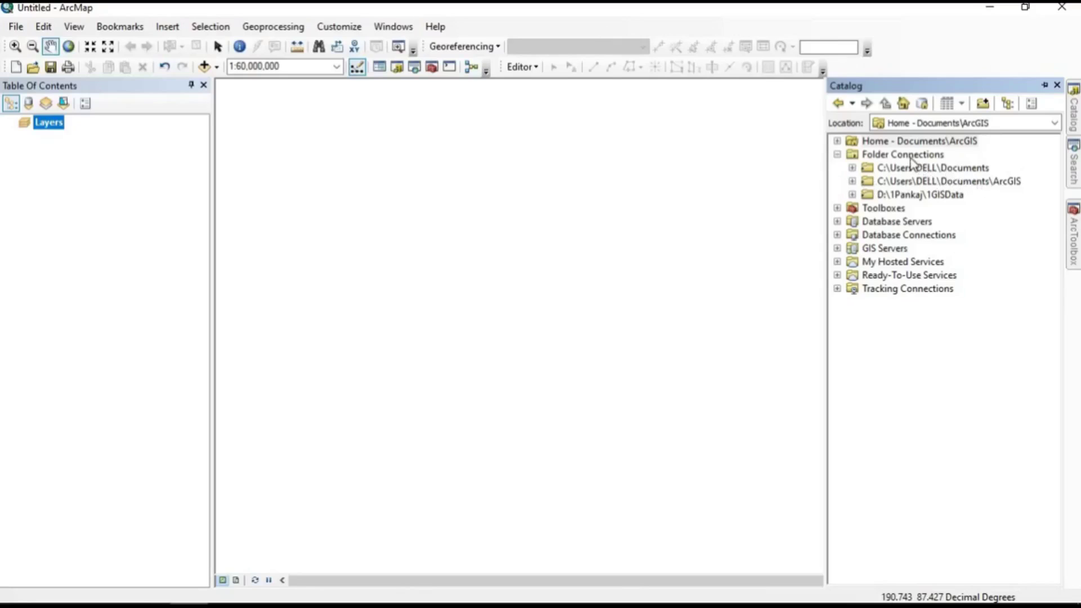
{"action": "left_click", "coordinate": [852, 181]}
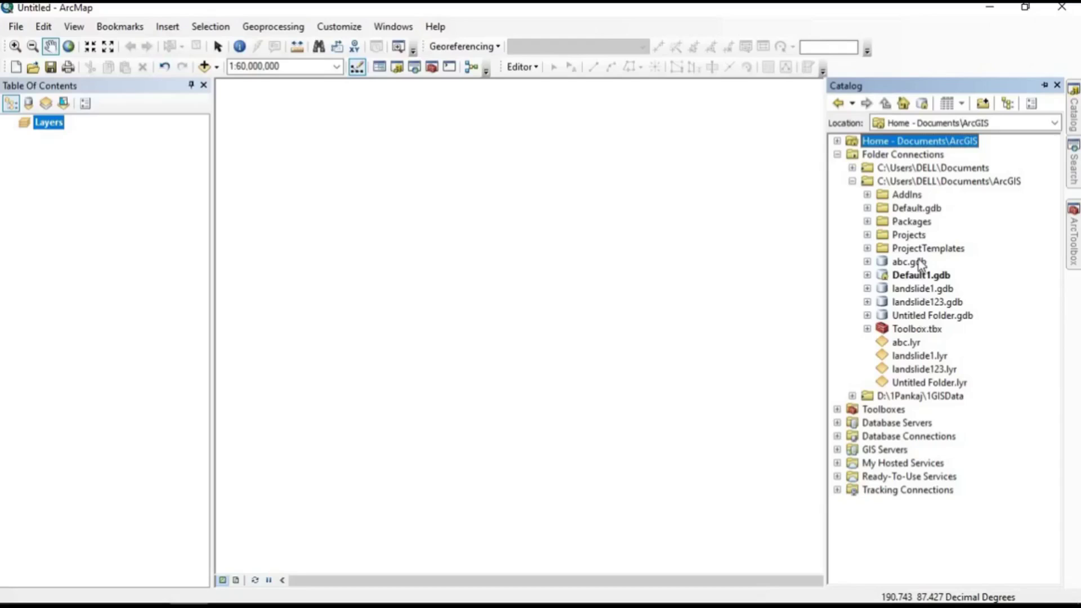
{"action": "left_click", "coordinate": [852, 181]}
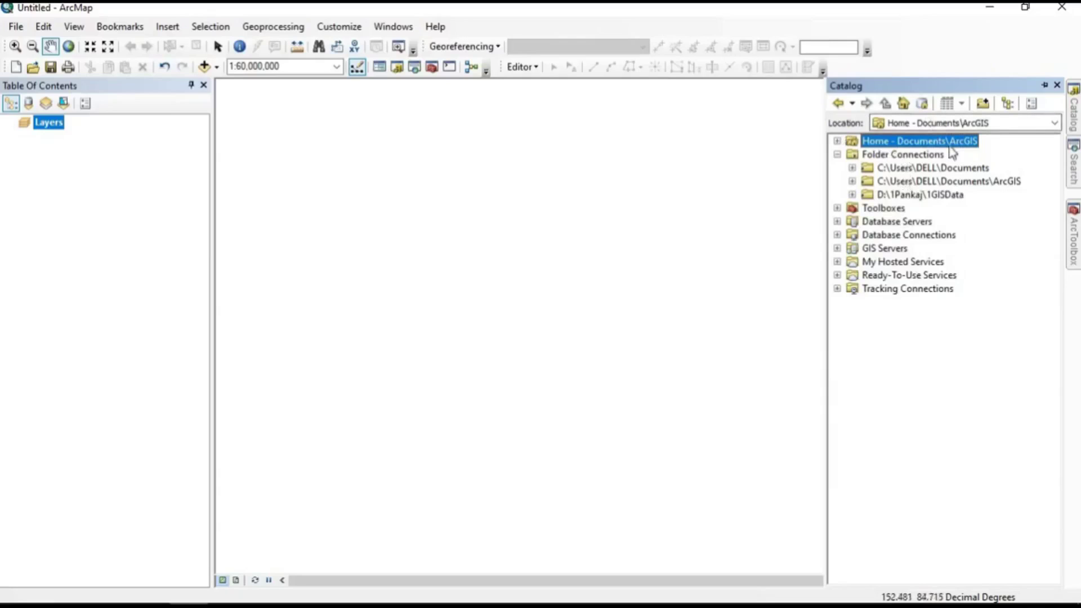
Browse the folders available for a new folder connection without adding one, then put the Catalog away.
{"action": "left_click", "coordinate": [983, 105]}
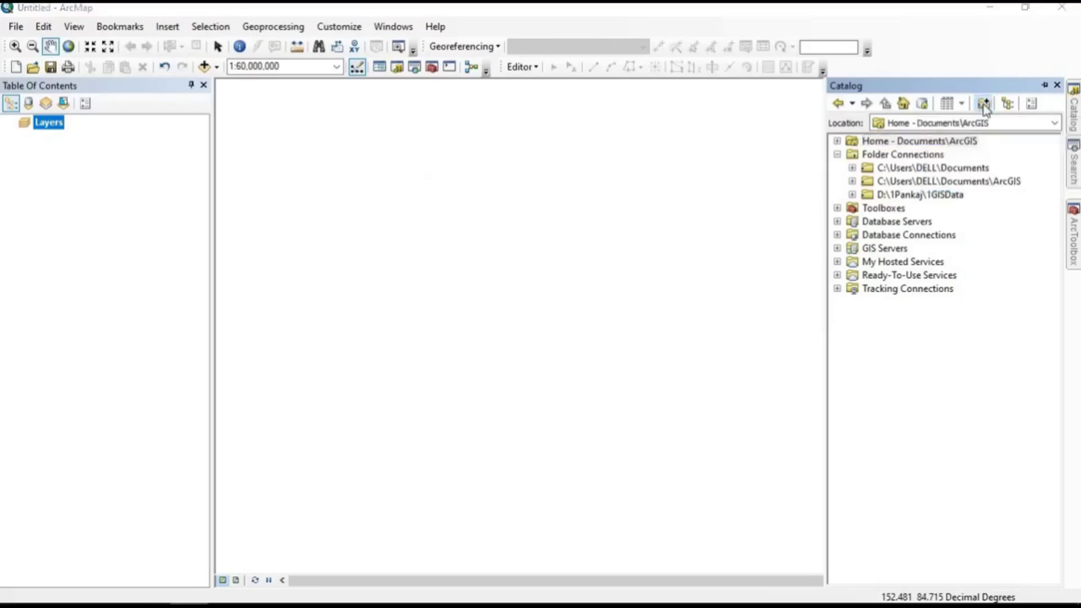
{"action": "scroll", "coordinate": [506, 330], "scroll_direction": "down", "scroll_amount": 5}
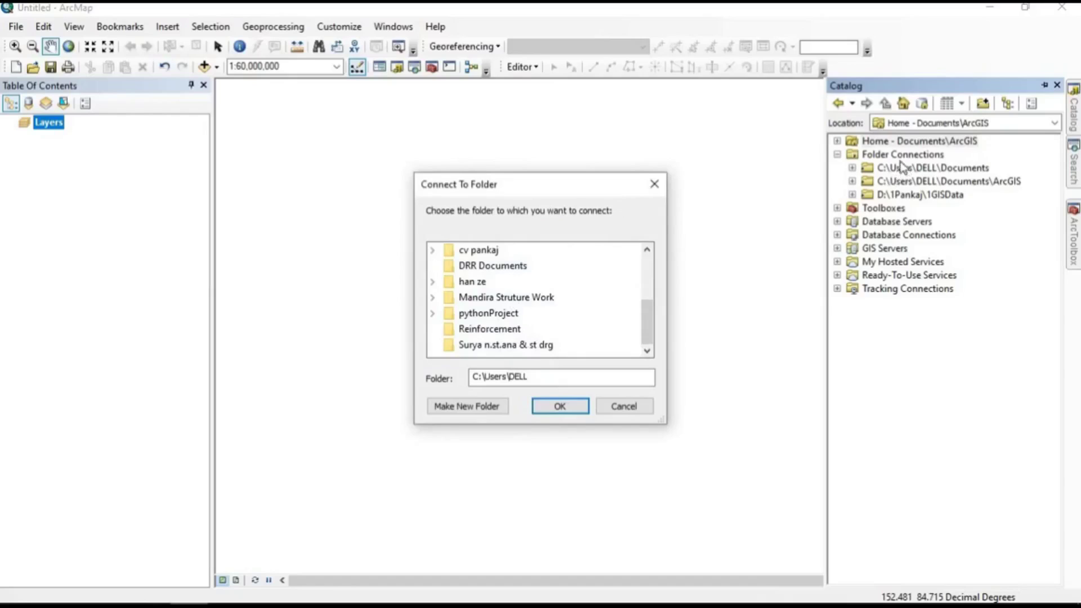
{"action": "left_click", "coordinate": [624, 406]}
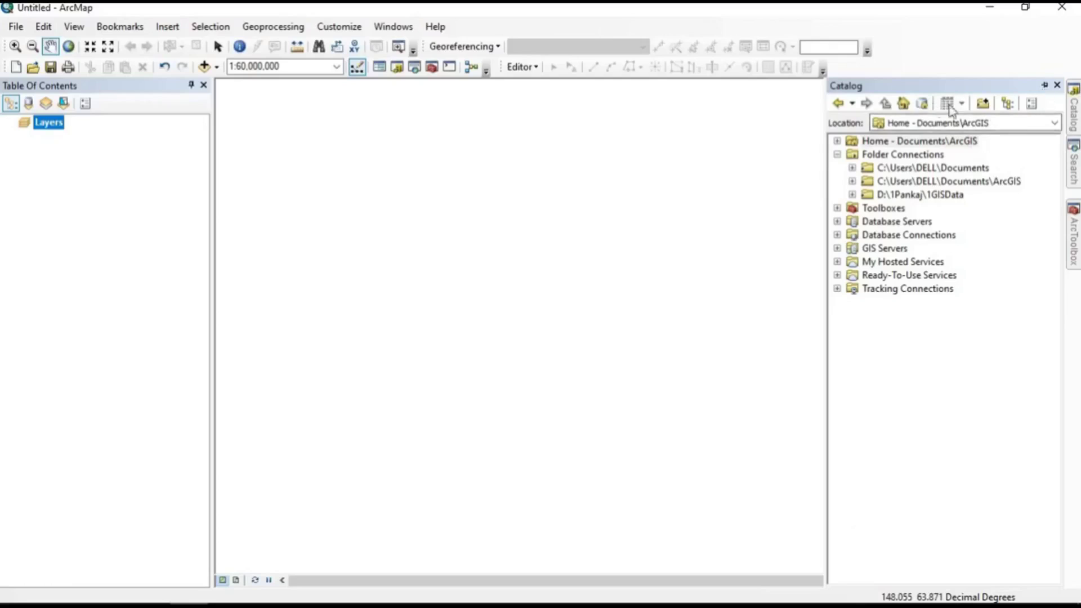
{"action": "left_click", "coordinate": [1046, 89]}
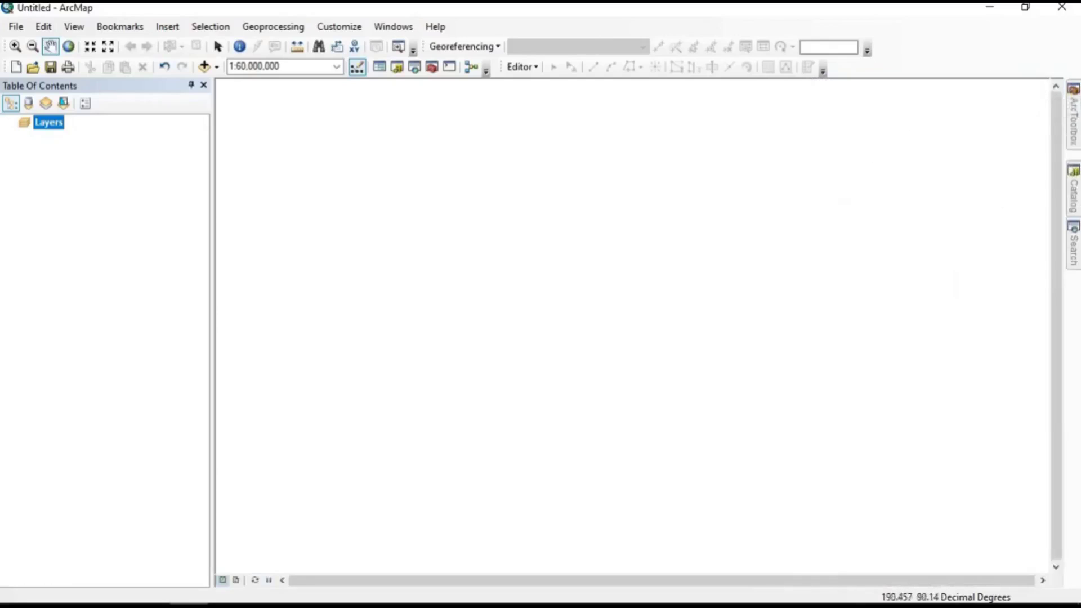
Examine the From Raster tools within ArcToolbox's Conversion Tools, then collapse the toolset and toolbox.
{"action": "mouse_move", "coordinate": [1076, 137]}
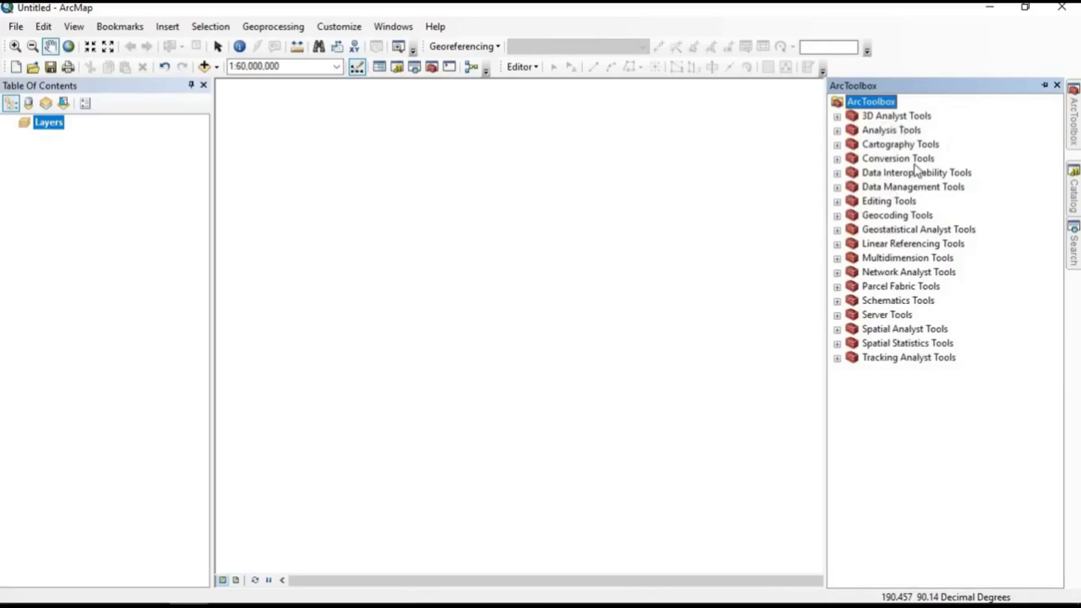
{"action": "left_click", "coordinate": [837, 160]}
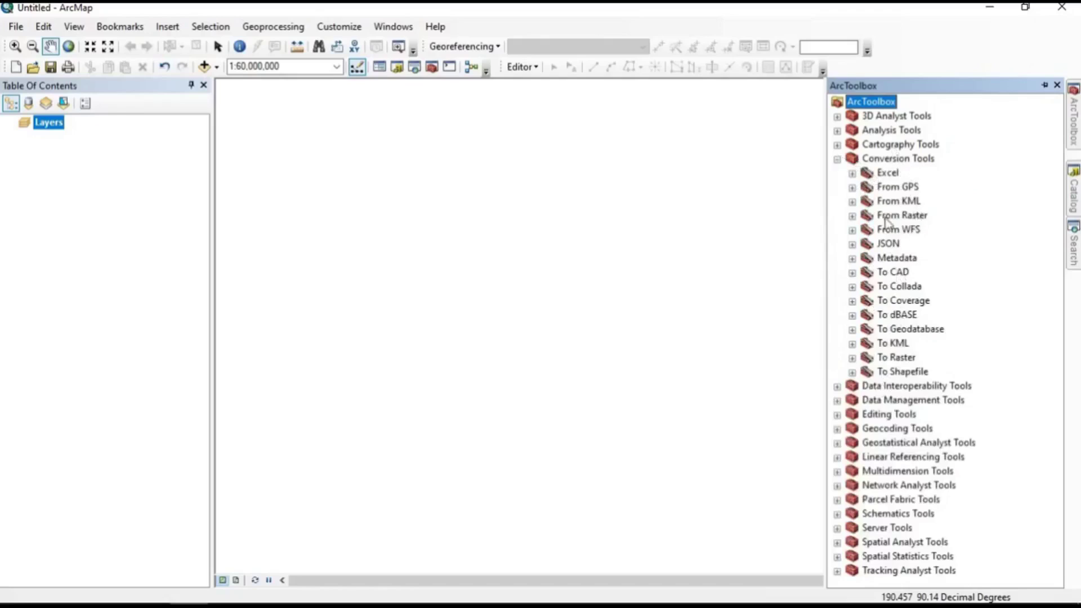
{"action": "left_click", "coordinate": [852, 216]}
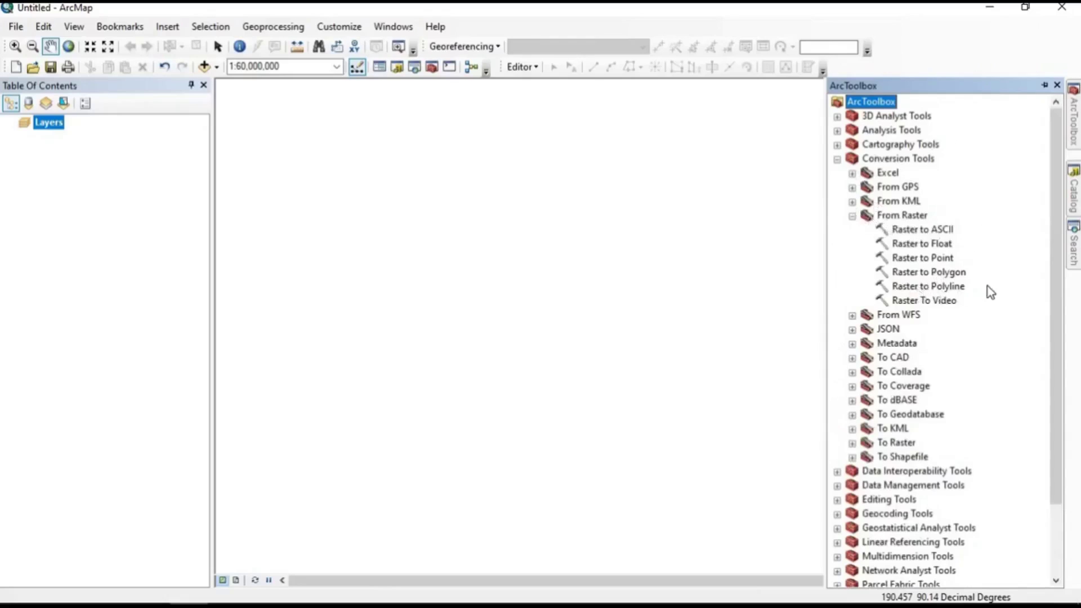
{"action": "left_click", "coordinate": [853, 217]}
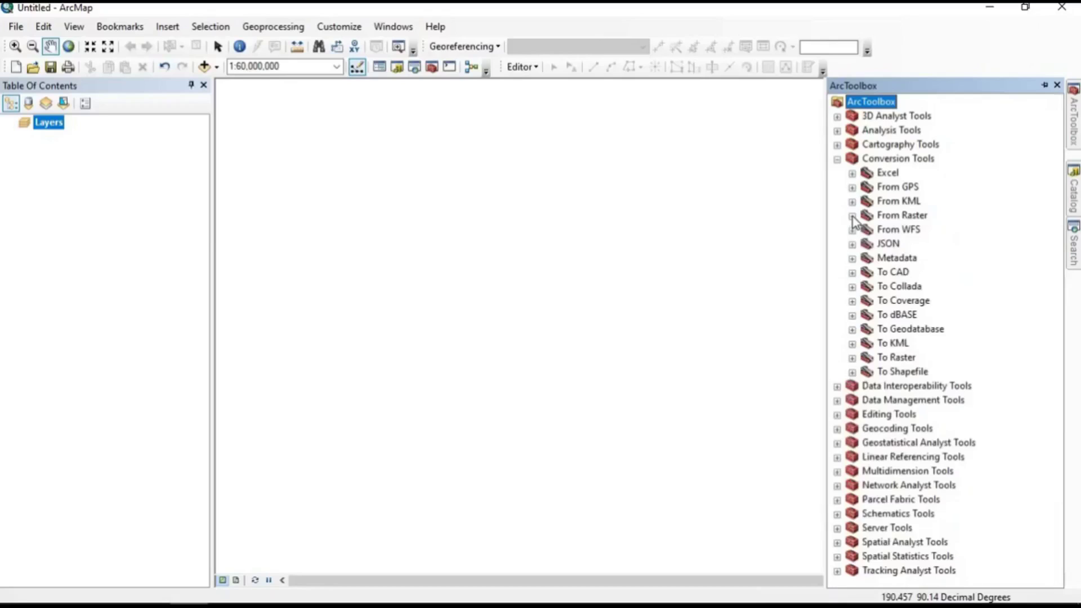
{"action": "left_click", "coordinate": [837, 159]}
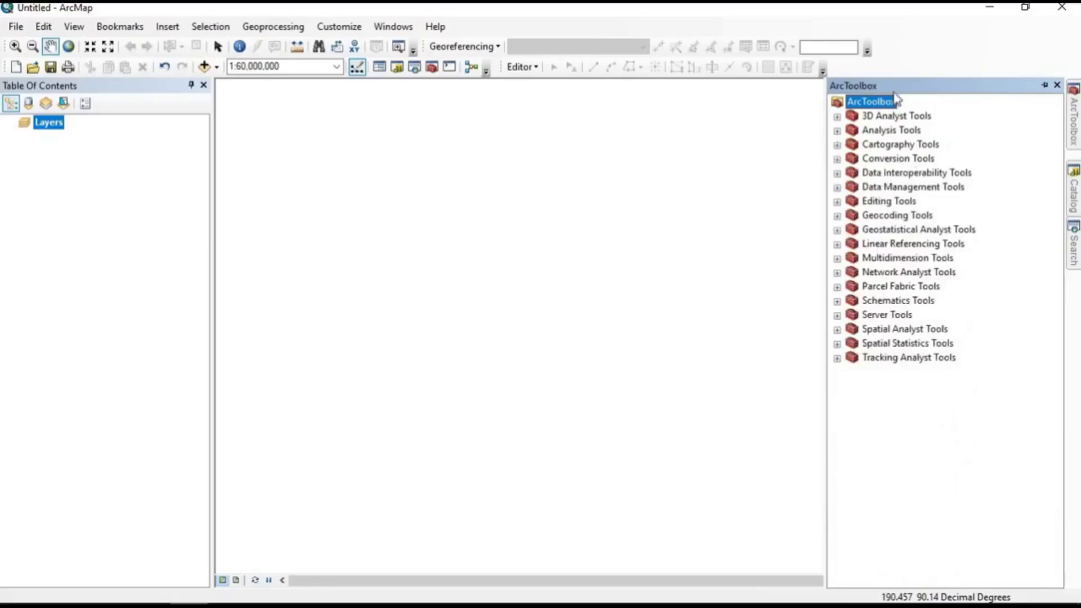
Search the local tools and data for "clip", then clear the query and put the search window away.
{"action": "left_click", "coordinate": [1075, 260]}
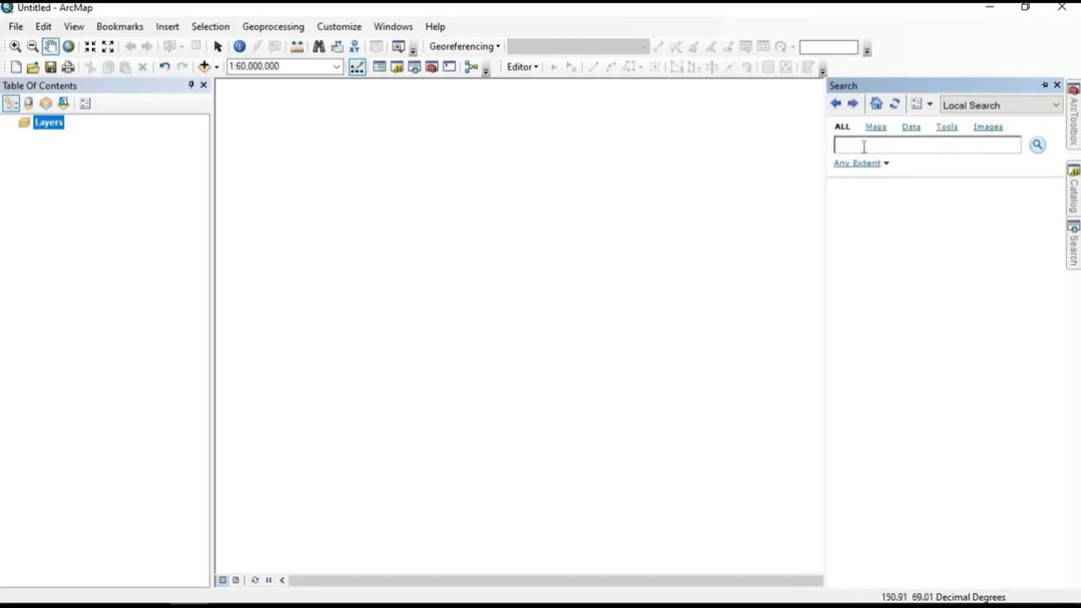
{"action": "type", "text": "clip"}
{"action": "key", "text": "Return"}
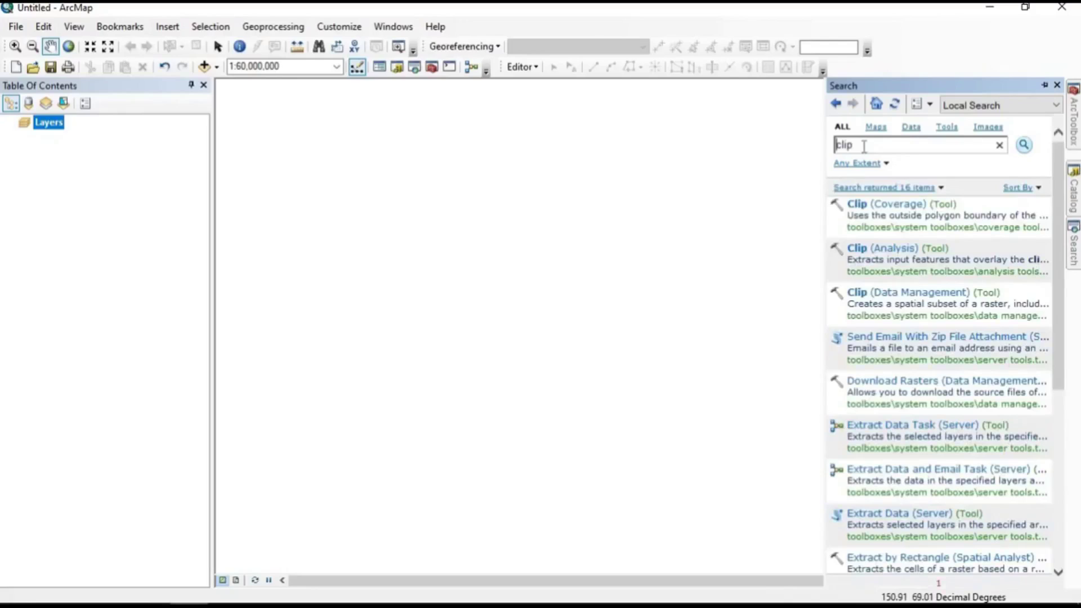
{"action": "left_click", "coordinate": [999, 145]}
{"action": "left_click", "coordinate": [1044, 85]}
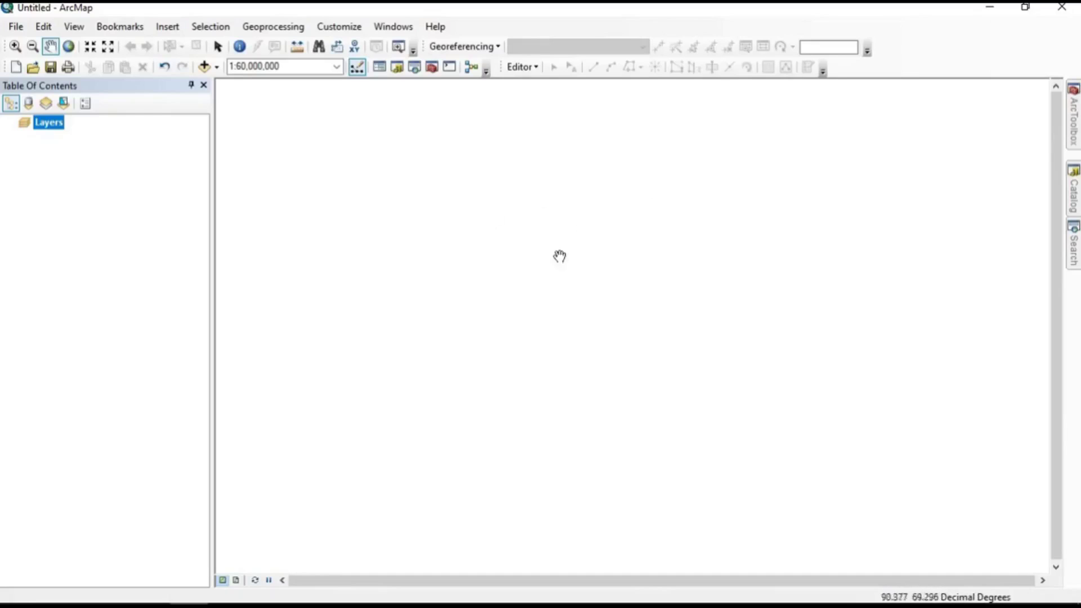
Review the data frame's feature cache, annotation group and coordinate system properties, previewing WGS 1984 UTM Zone 44N without applying it.
{"action": "right_click", "coordinate": [498, 168]}
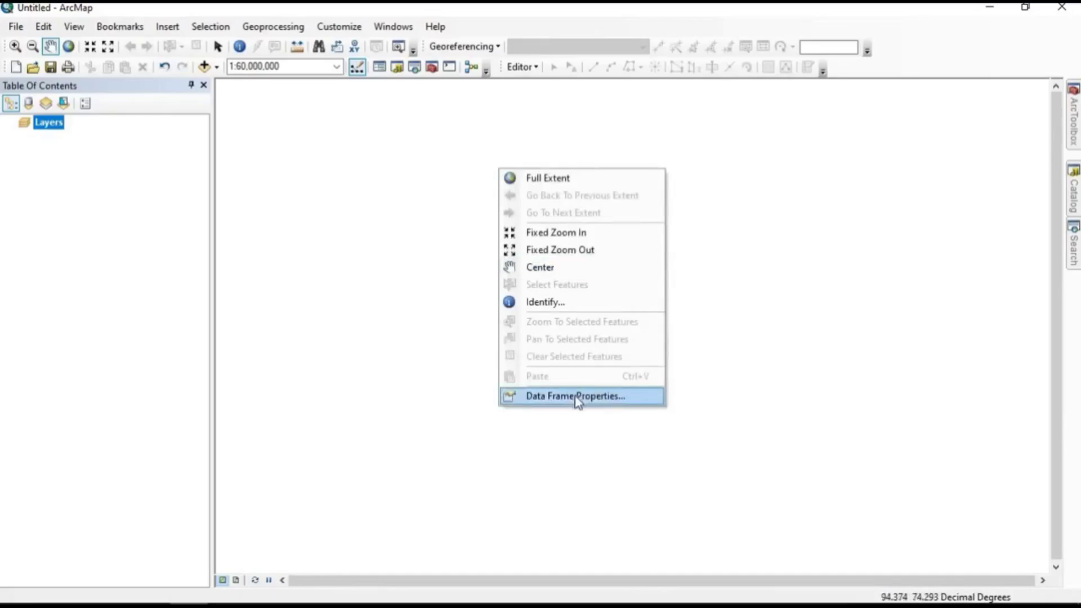
{"action": "left_click", "coordinate": [598, 397]}
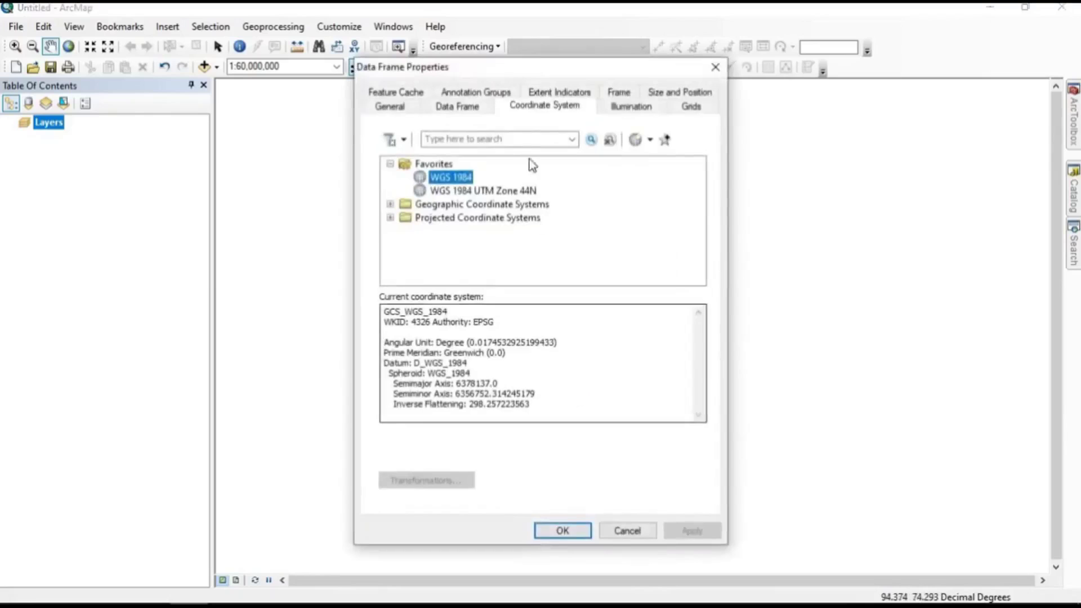
{"action": "left_click", "coordinate": [404, 96]}
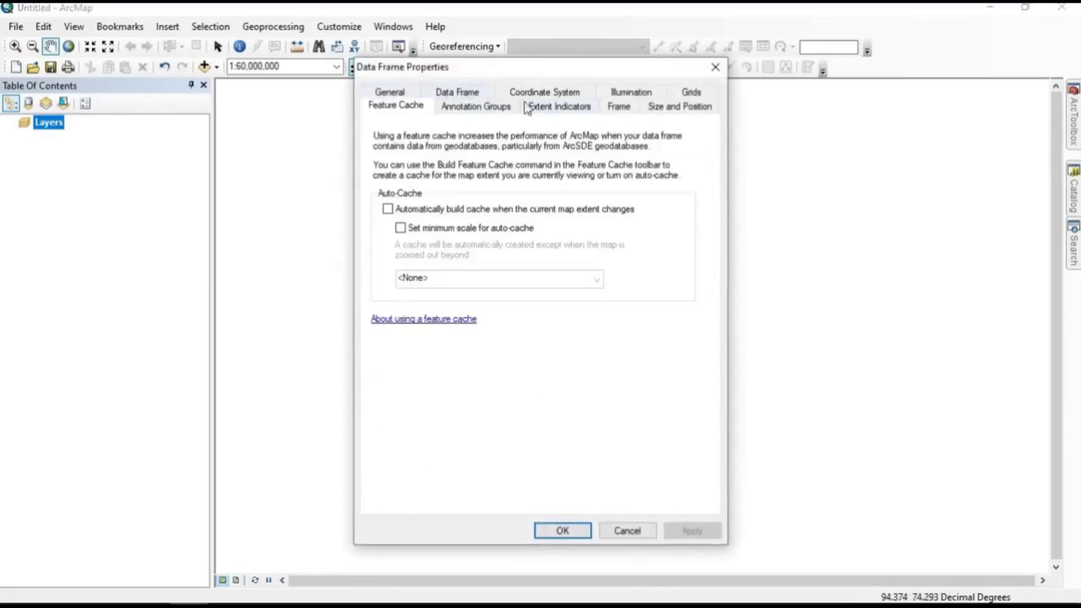
{"action": "left_click", "coordinate": [491, 107]}
{"action": "left_click", "coordinate": [553, 97]}
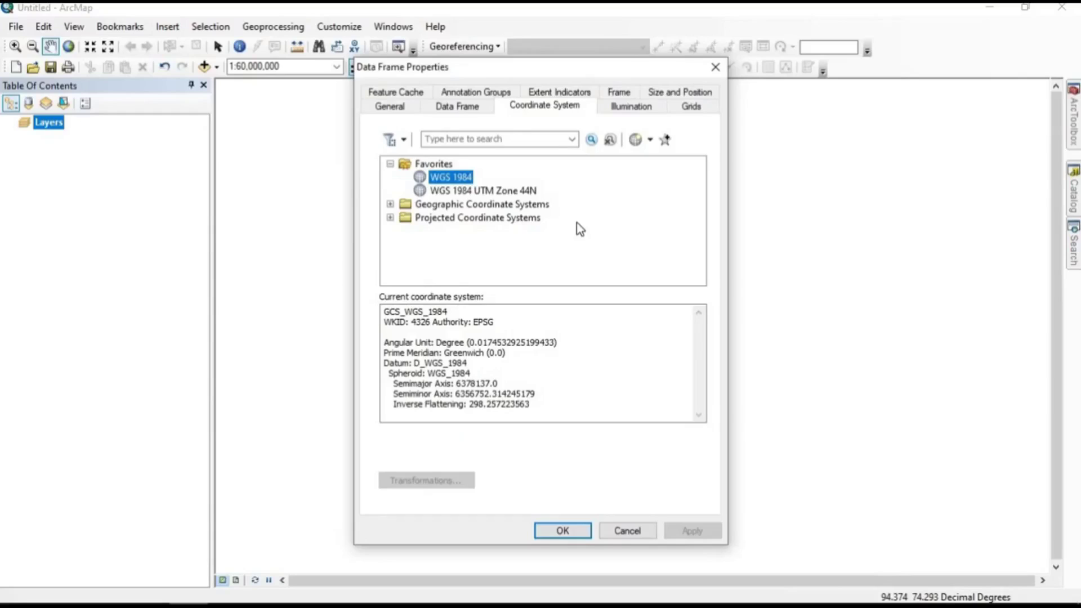
{"action": "left_click", "coordinate": [473, 194]}
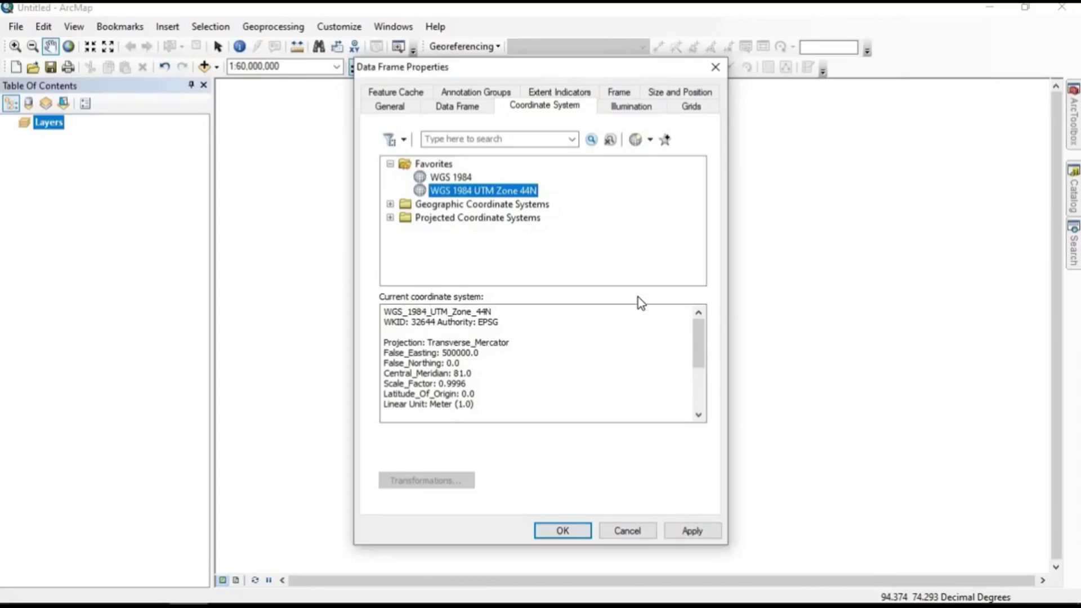
{"action": "left_click", "coordinate": [638, 535]}
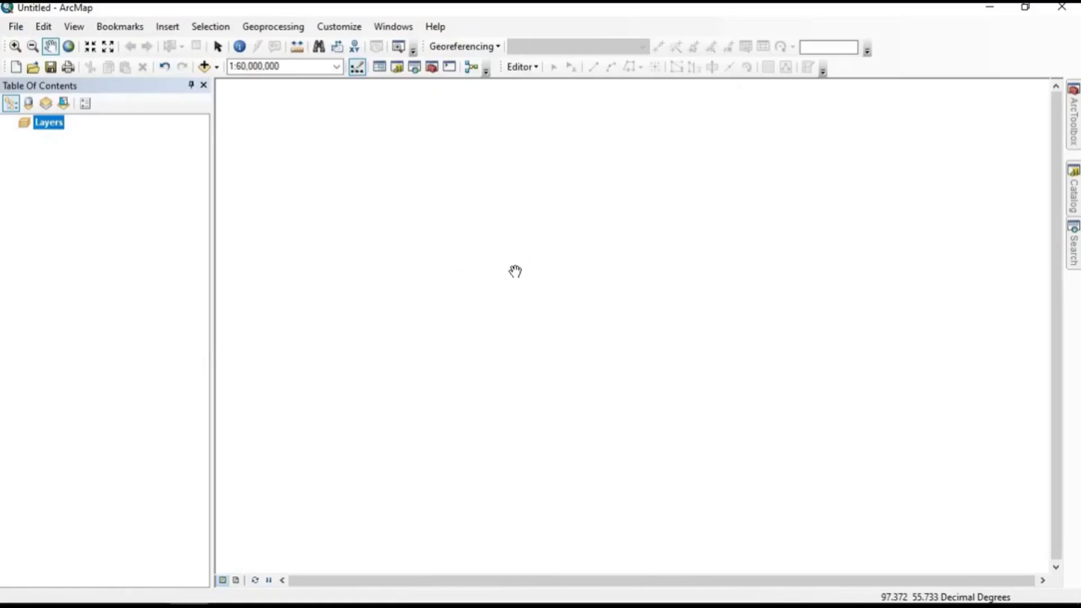
Browse the GIS data folder and the folder connections in Add Data without adding anything.
{"action": "left_click", "coordinate": [216, 67]}
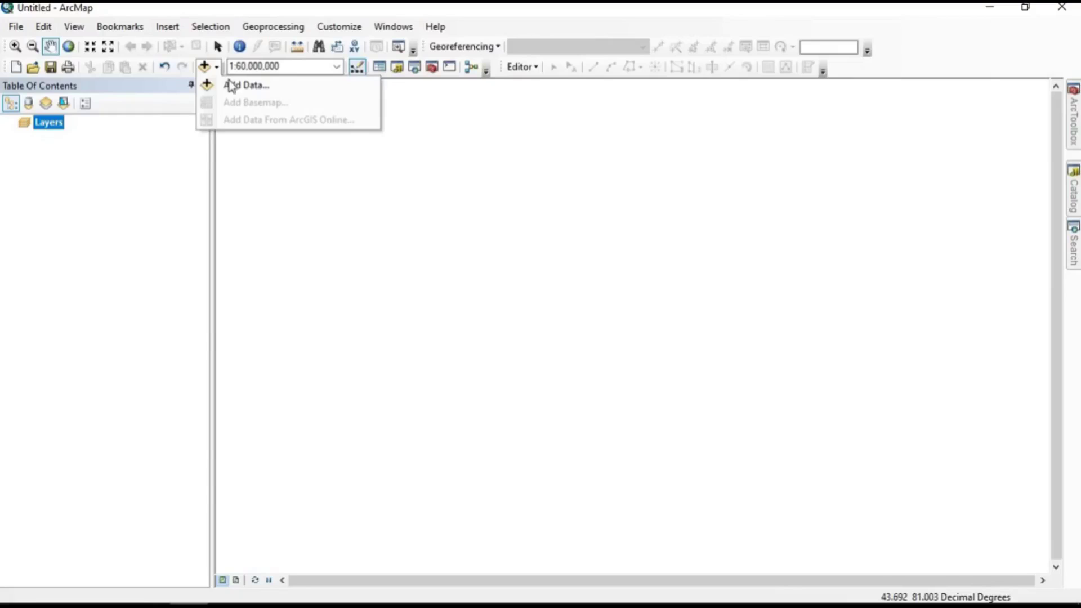
{"action": "left_click", "coordinate": [235, 85]}
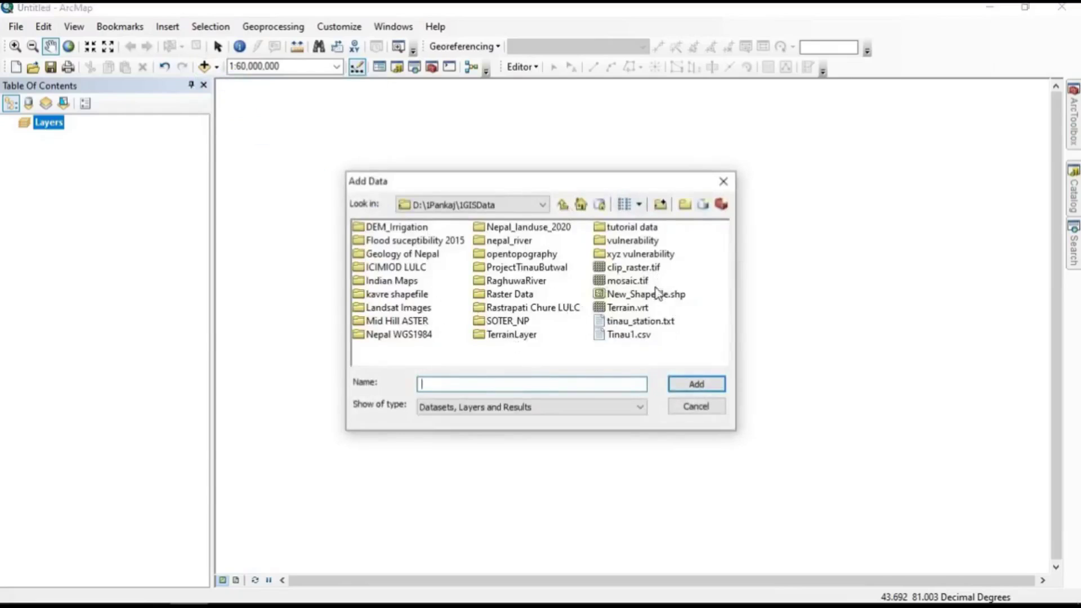
{"action": "left_click", "coordinate": [563, 205]}
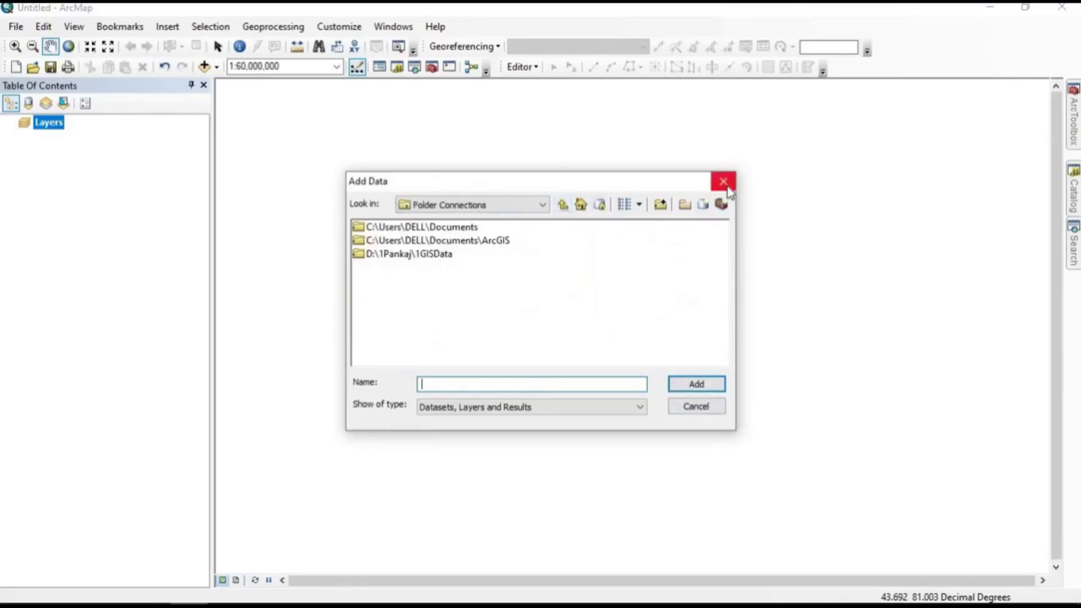
{"action": "left_click", "coordinate": [726, 185]}
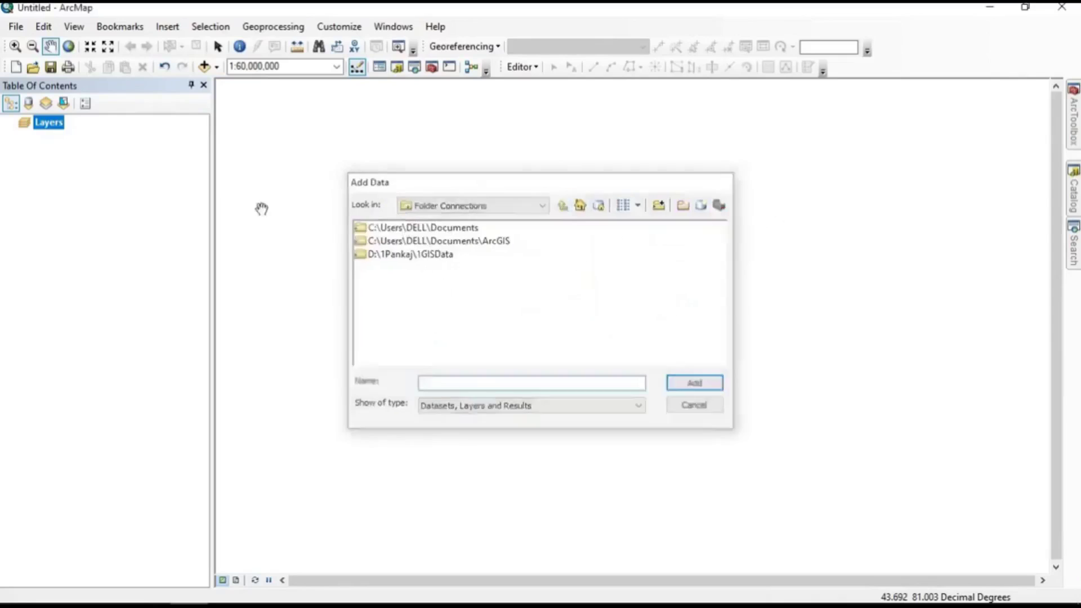
Add Admin2.shp to the ArcMap map from the Indian Maps\maps-master\States folder in File Explorer.
{"action": "left_click", "coordinate": [991, 12]}
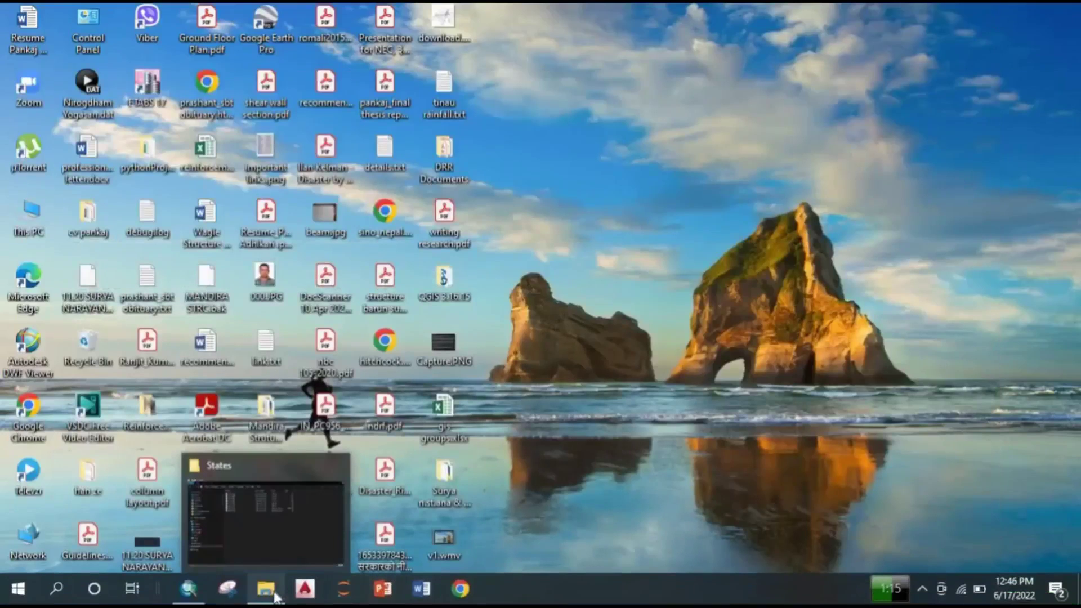
{"action": "left_click", "coordinate": [276, 597]}
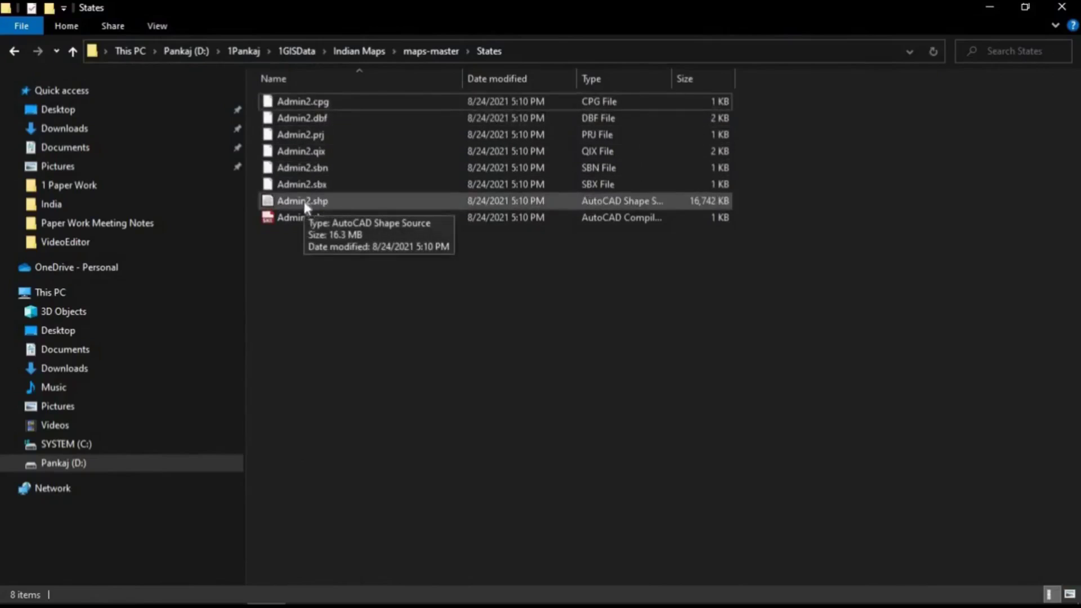
{"action": "left_click_drag", "start_coordinate": [303, 202], "coordinate": [414, 259]}
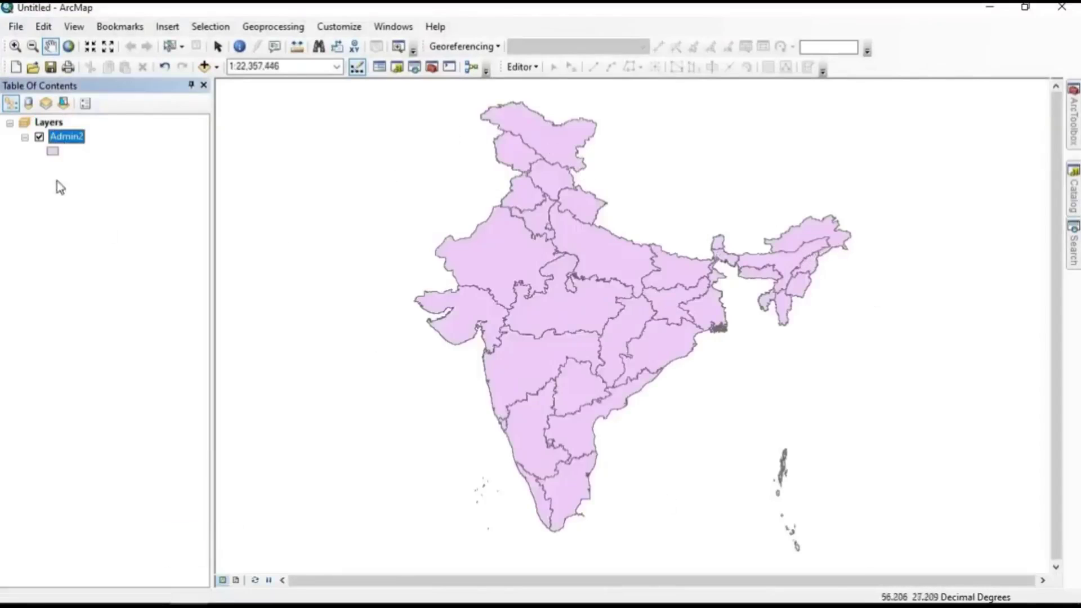
Hide the Admin2 layer and browse the 1GISData folder connection and its tutorial data folder in the Catalog, then collapse and put it away.
{"action": "left_click", "coordinate": [40, 138]}
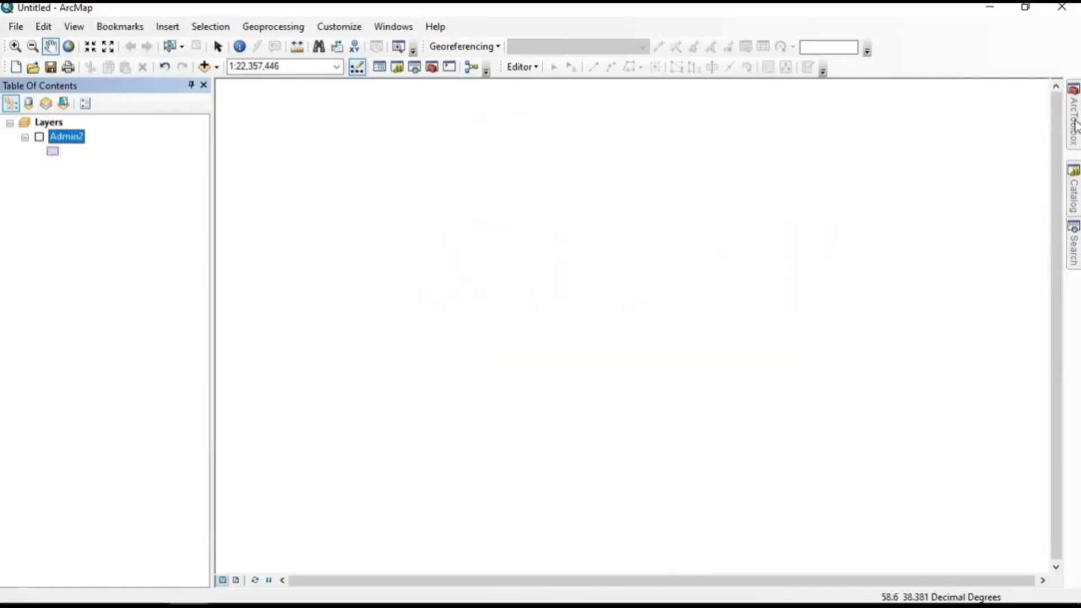
{"action": "mouse_move", "coordinate": [1074, 201]}
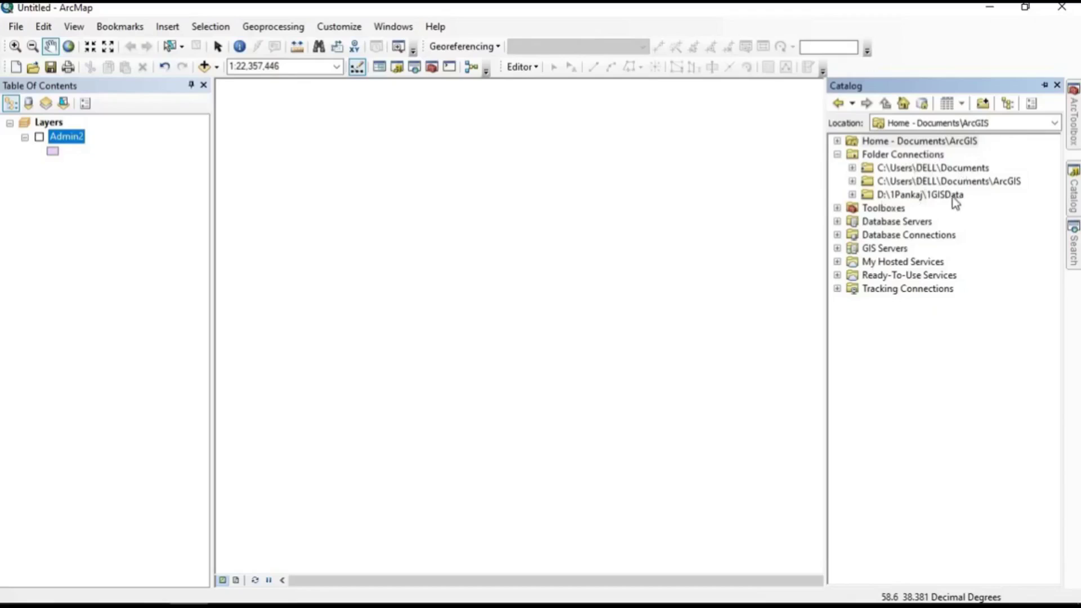
{"action": "left_click", "coordinate": [853, 195]}
{"action": "left_click", "coordinate": [867, 449]}
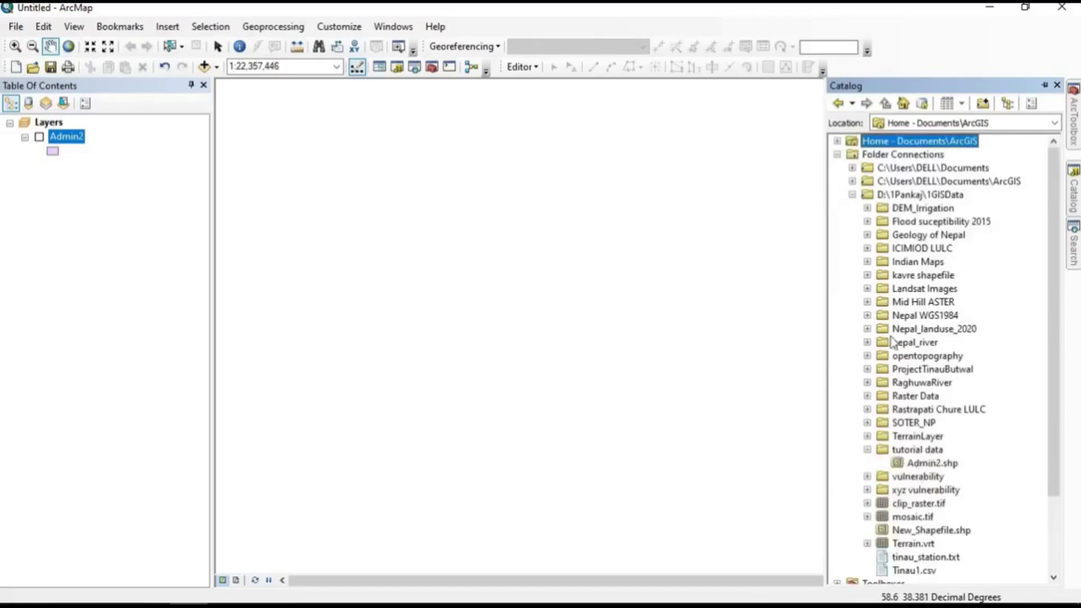
{"action": "left_click", "coordinate": [837, 155]}
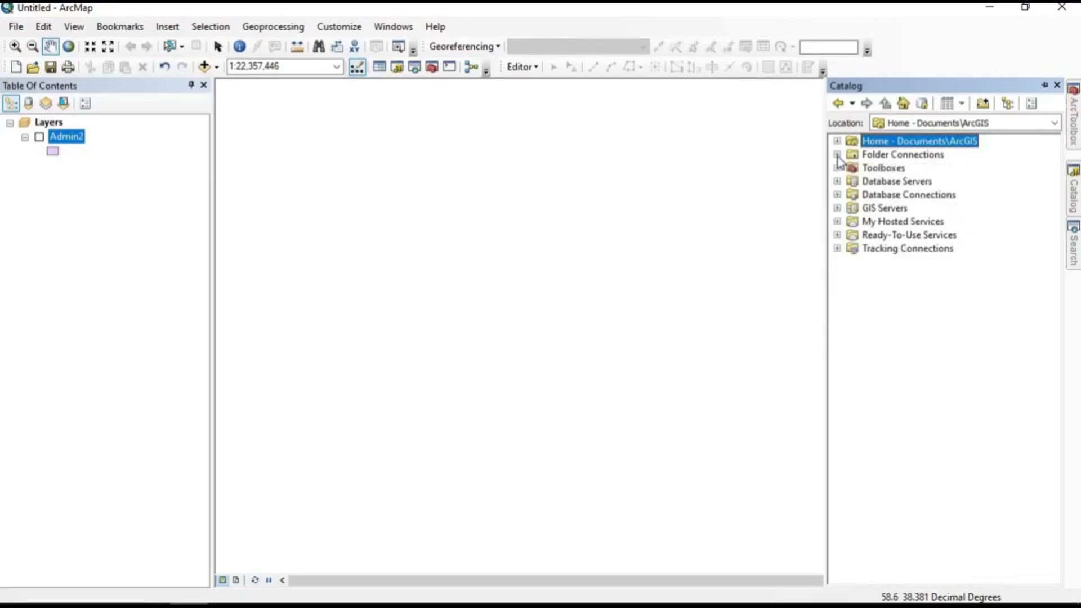
{"action": "left_click", "coordinate": [1044, 85]}
{"action": "left_click", "coordinate": [1041, 85]}
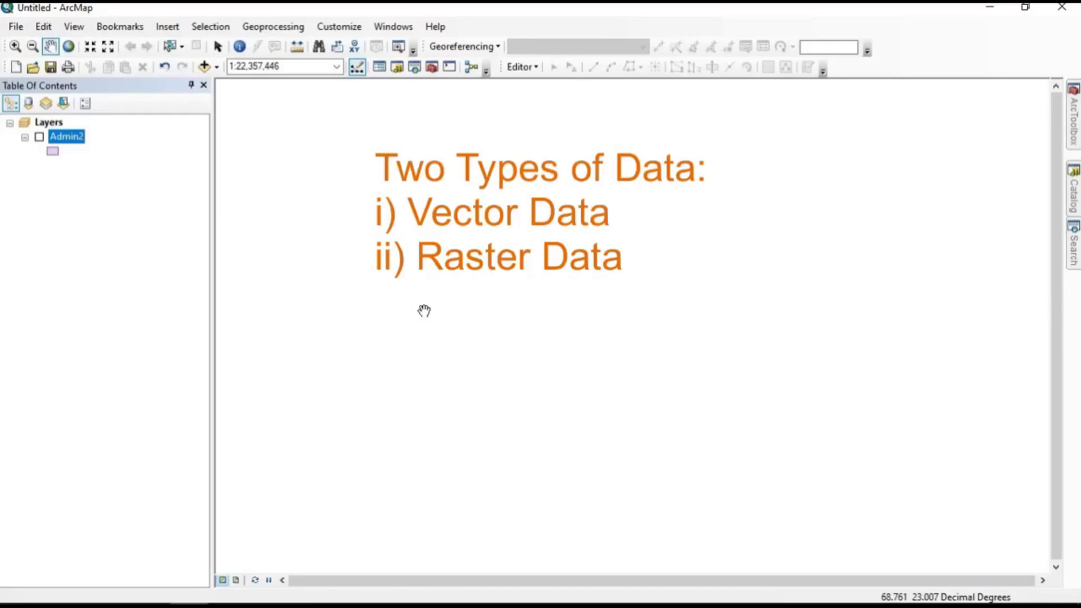
Show the Admin2 layer again and review its data source properties without changing them.
{"action": "left_click", "coordinate": [39, 138]}
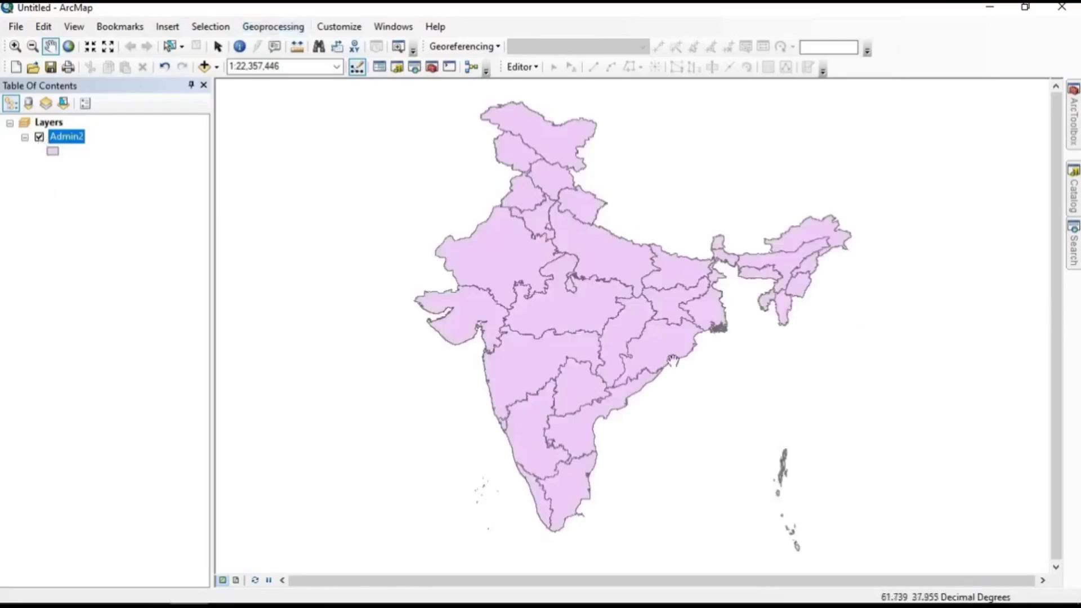
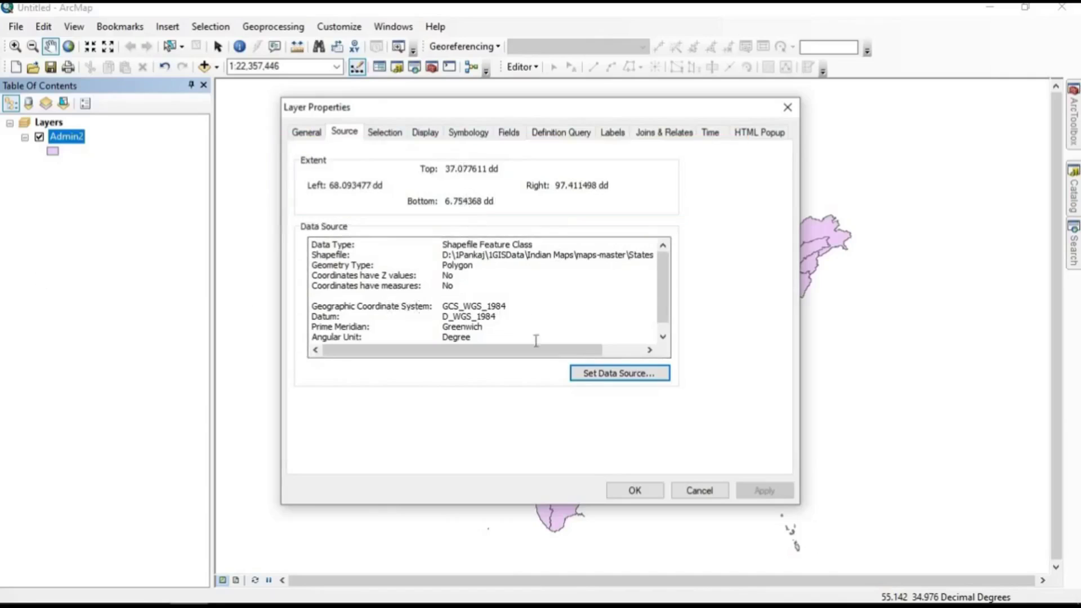
{"action": "left_click", "coordinate": [700, 491]}
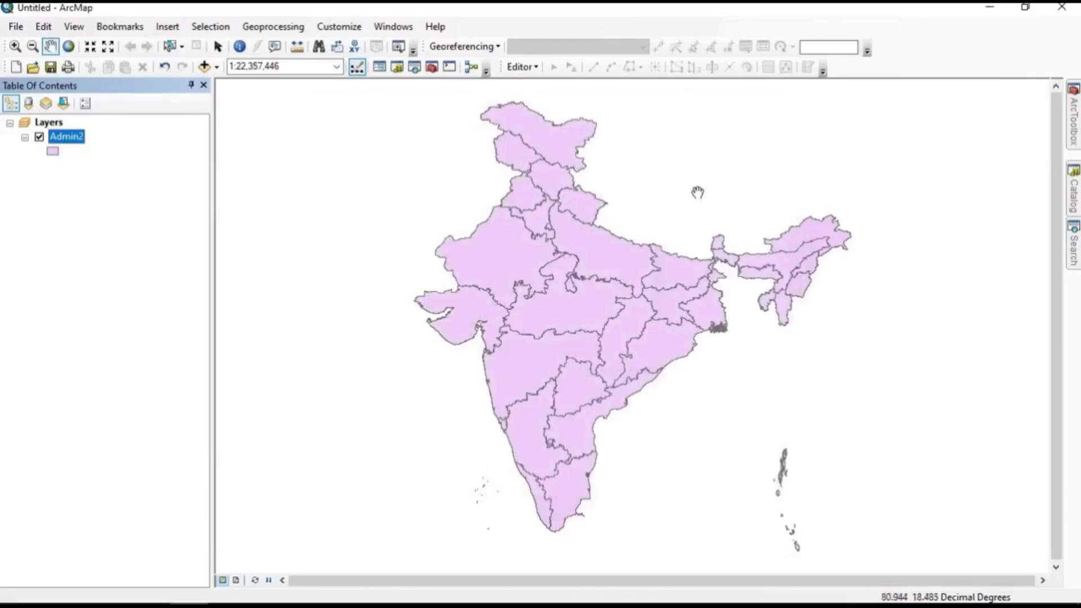
{"action": "scroll", "coordinate": [597, 252], "scroll_direction": "down", "scroll_amount": 1}
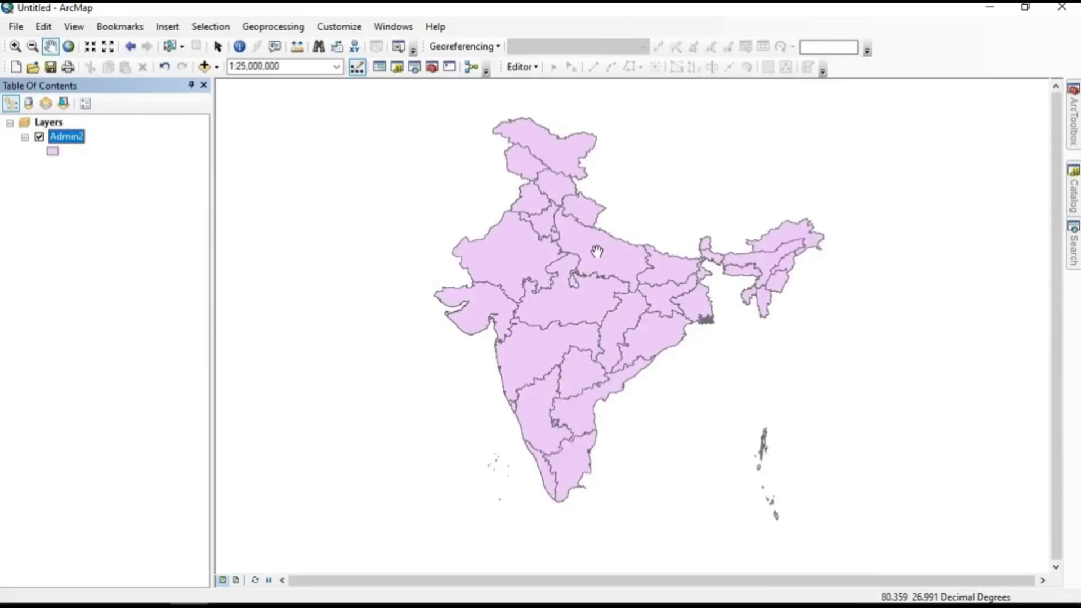
{"action": "left_click_drag", "start_coordinate": [594, 250], "coordinate": [584, 259]}
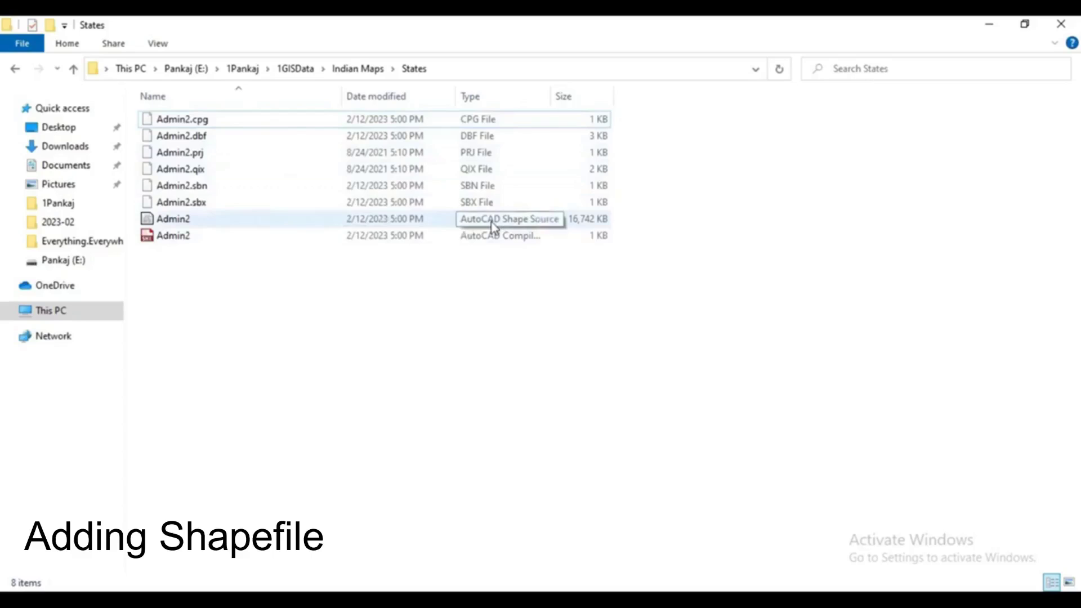
Add the Admin2 shapefile from the Indian Maps\States folder in File Explorer to the ArcMap map and remove the layer again.
{"action": "left_click_drag", "start_coordinate": [183, 224], "coordinate": [478, 394]}
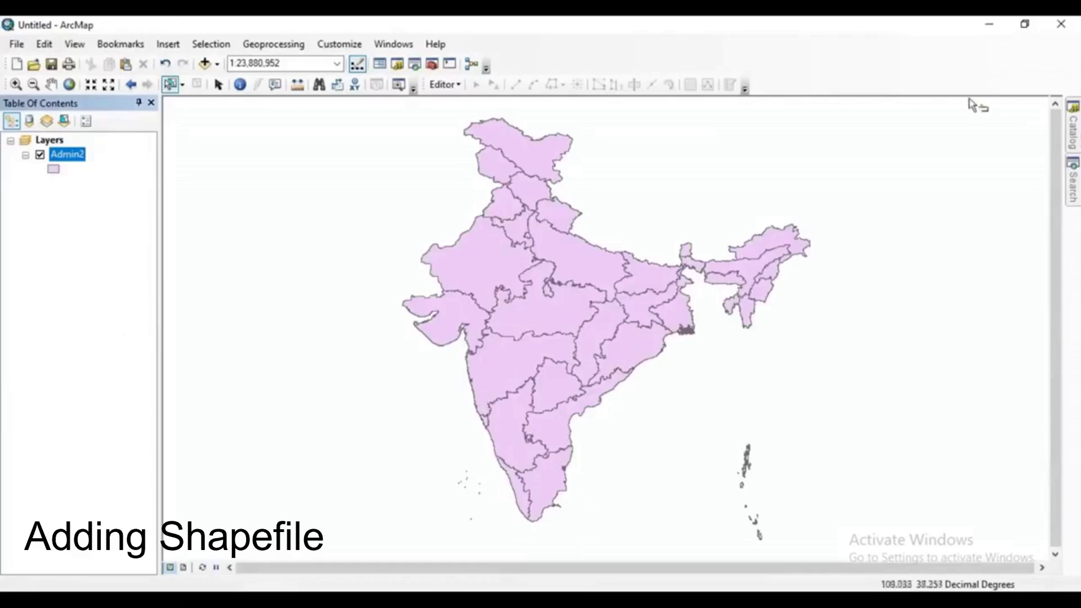
{"action": "key", "text": "Delete"}
Add Admin2.shp to the map from the Indian Maps\States folder of the E: drive connection in the Catalog.
{"action": "left_click", "coordinate": [1075, 139]}
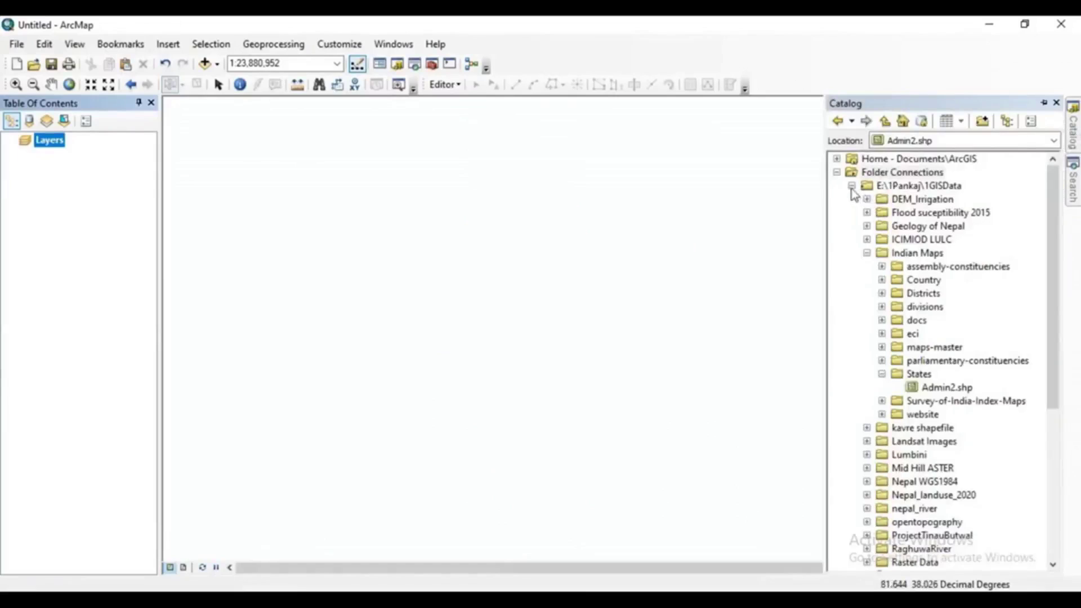
{"action": "scroll", "coordinate": [901, 282], "scroll_direction": "down", "scroll_amount": 1}
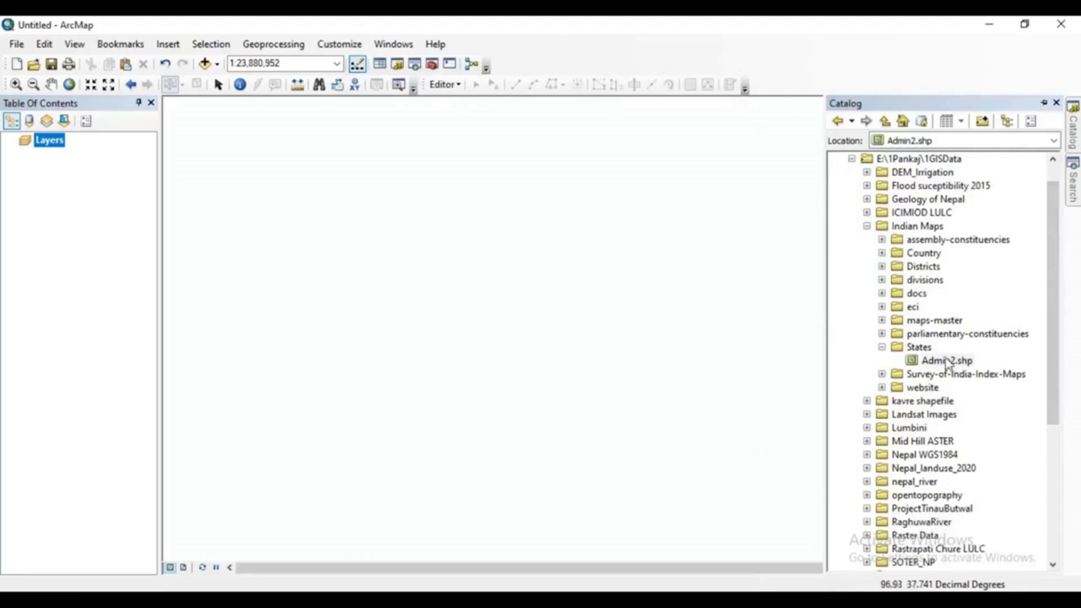
{"action": "left_click_drag", "start_coordinate": [948, 362], "coordinate": [590, 308]}
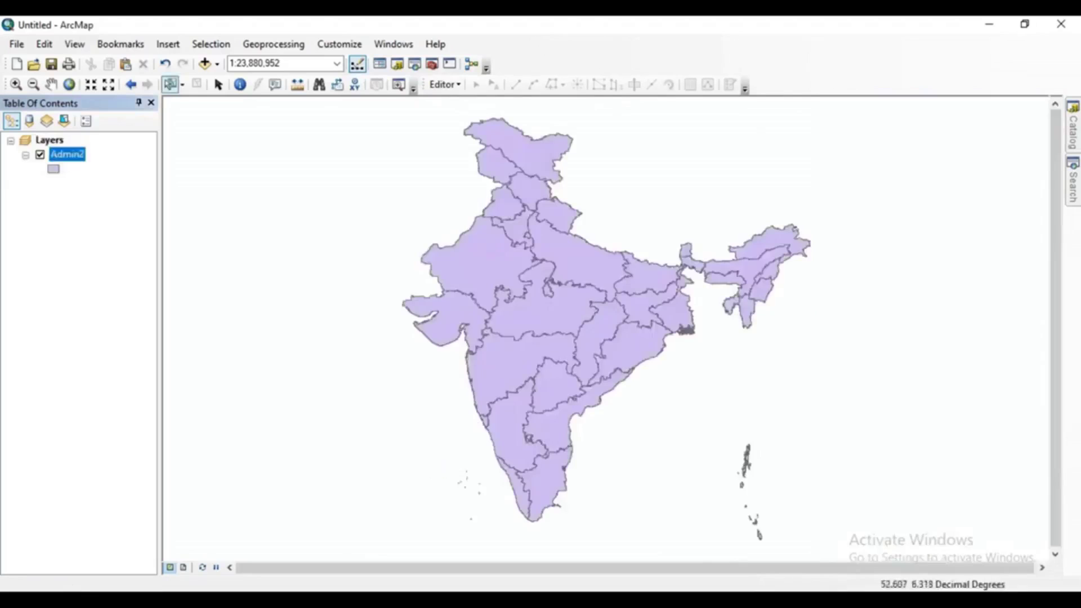
Open the Admin2 attribute table and view its fields and records at full size, then restore the table window beside the map.
{"action": "left_click", "coordinate": [66, 600]}
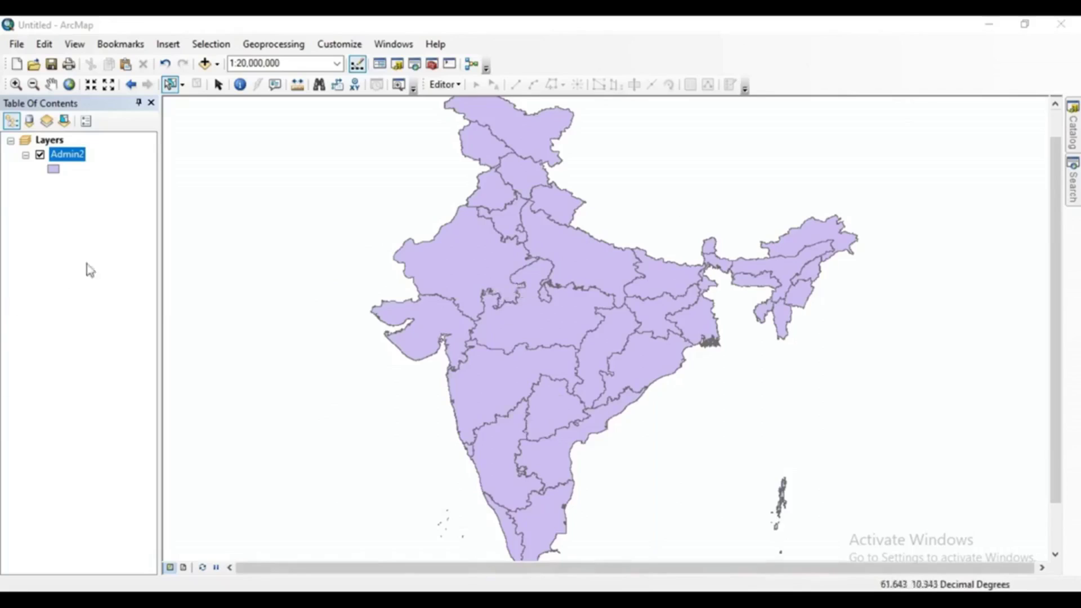
{"action": "right_click", "coordinate": [64, 159]}
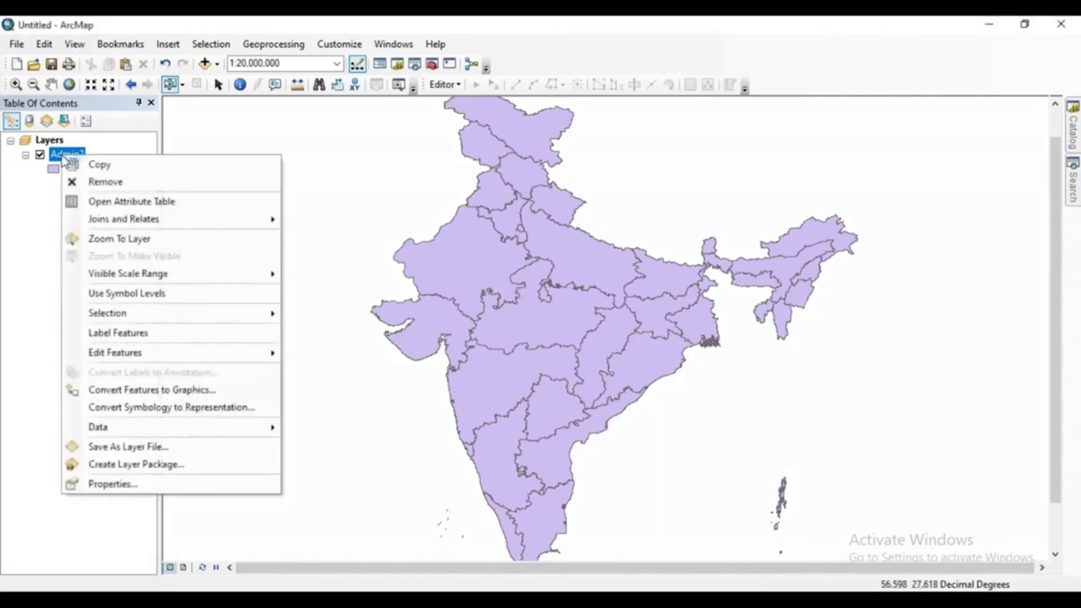
{"action": "left_click", "coordinate": [147, 201]}
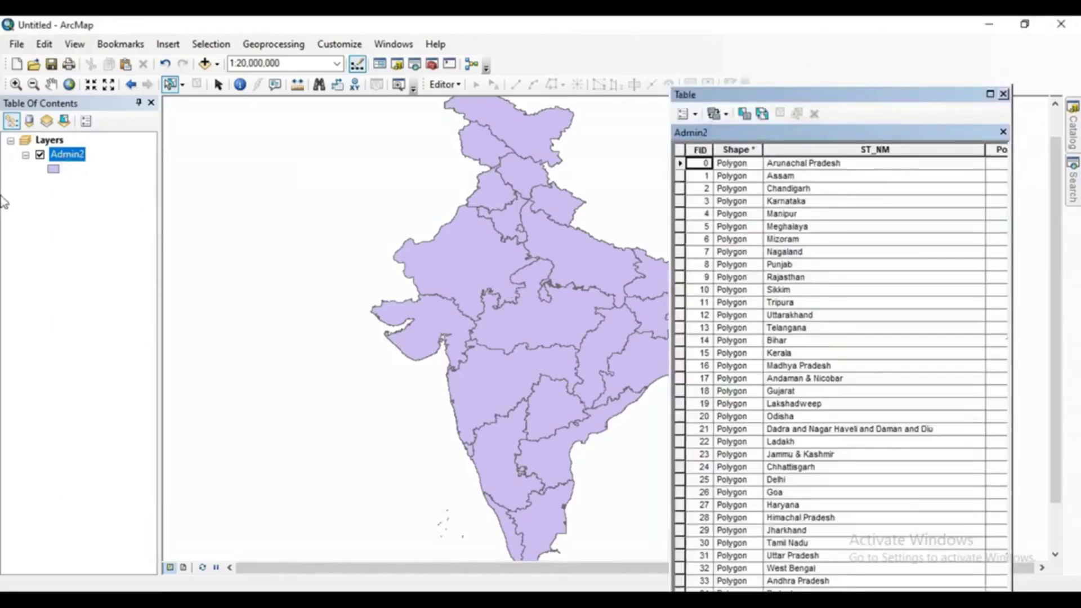
{"action": "left_click", "coordinate": [990, 94]}
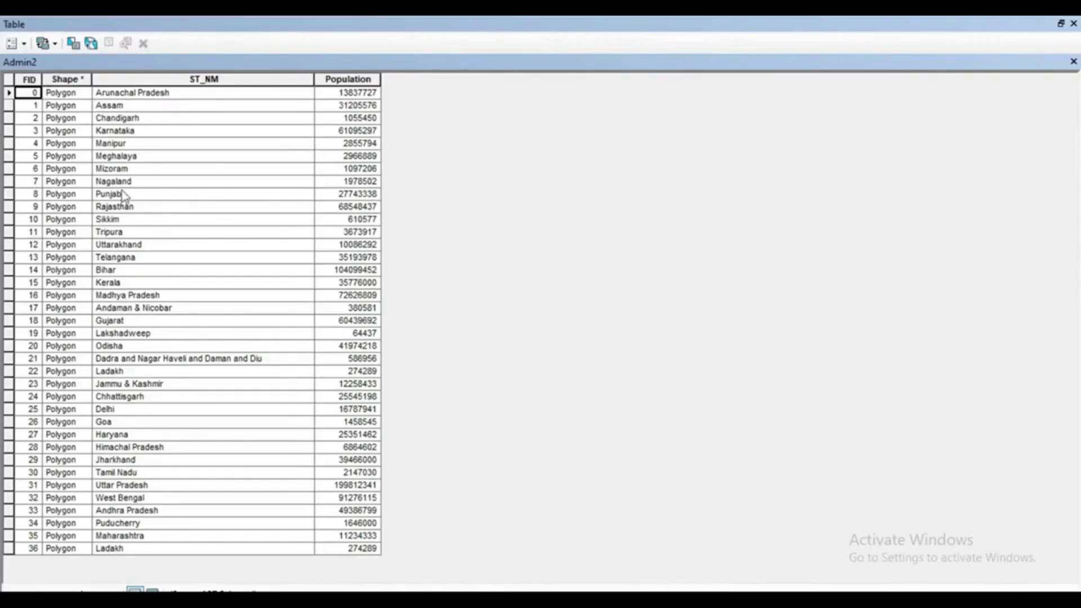
{"action": "left_click", "coordinate": [1061, 25]}
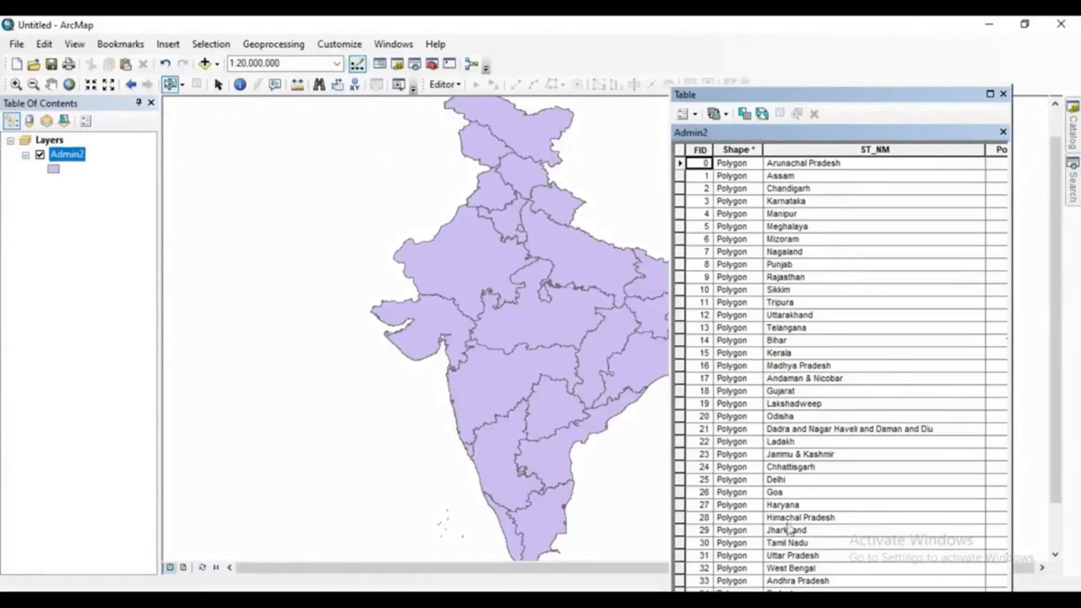
Select the Uttar Pradesh record, then extend the selection to all records from Jammu & Kashmir through Uttar Pradesh.
{"action": "left_click", "coordinate": [680, 556]}
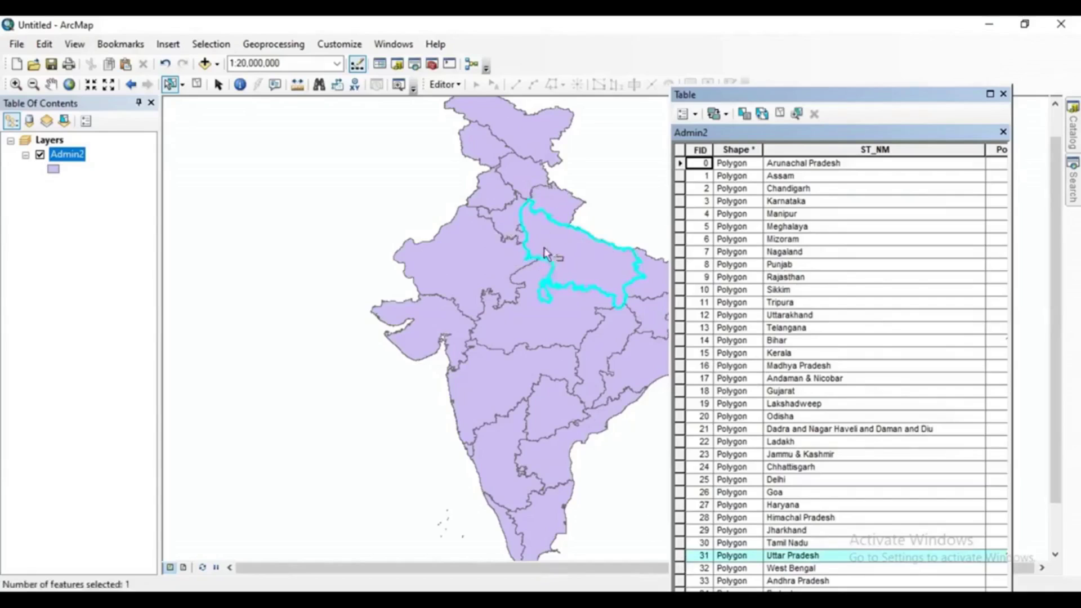
{"action": "left_click", "coordinate": [682, 556]}
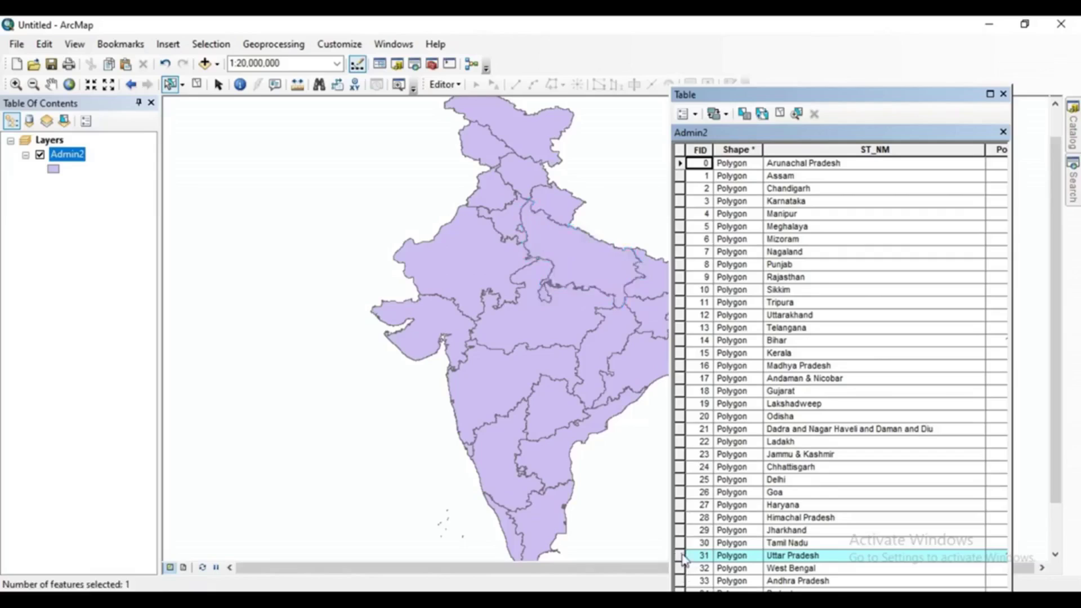
{"action": "left_click_drag", "start_coordinate": [682, 558], "coordinate": [681, 458]}
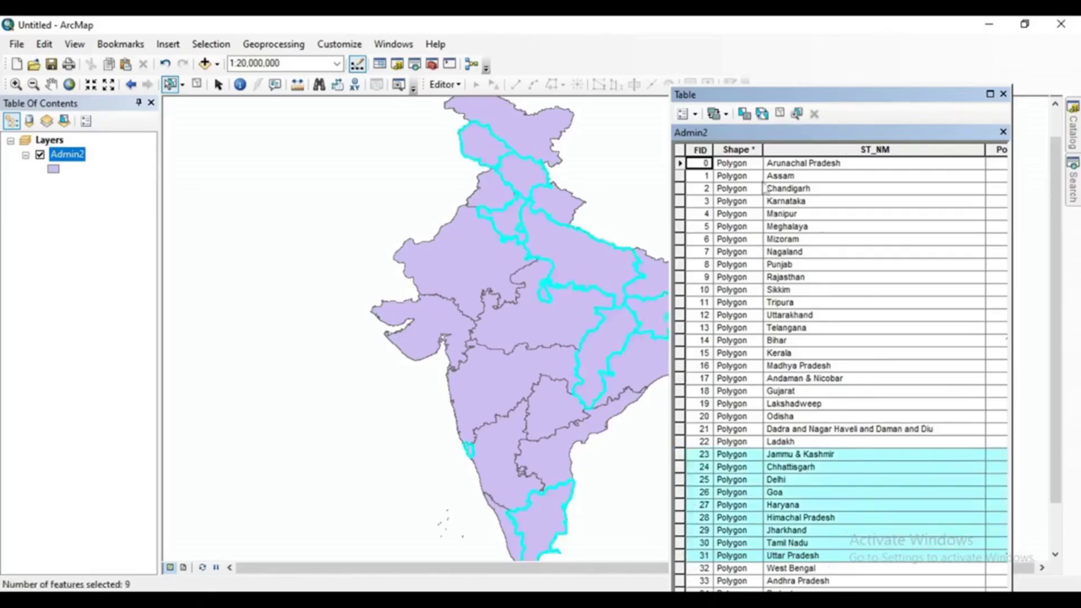
Maximize the attribute table and sort its records by ST_NM, first in ascending and then in descending order.
{"action": "left_click", "coordinate": [989, 94]}
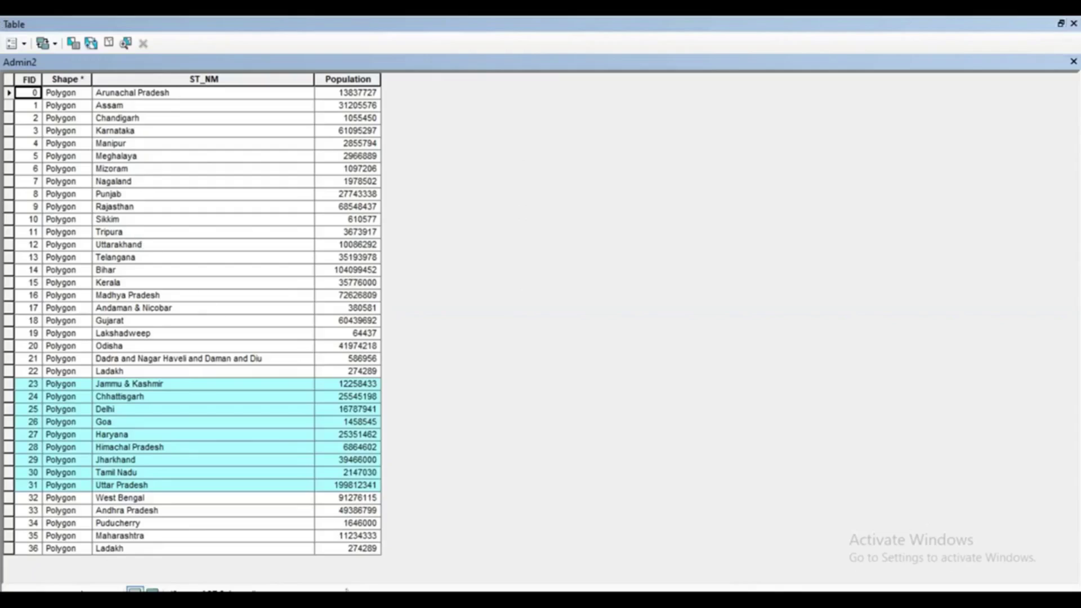
{"action": "left_click", "coordinate": [62, 95]}
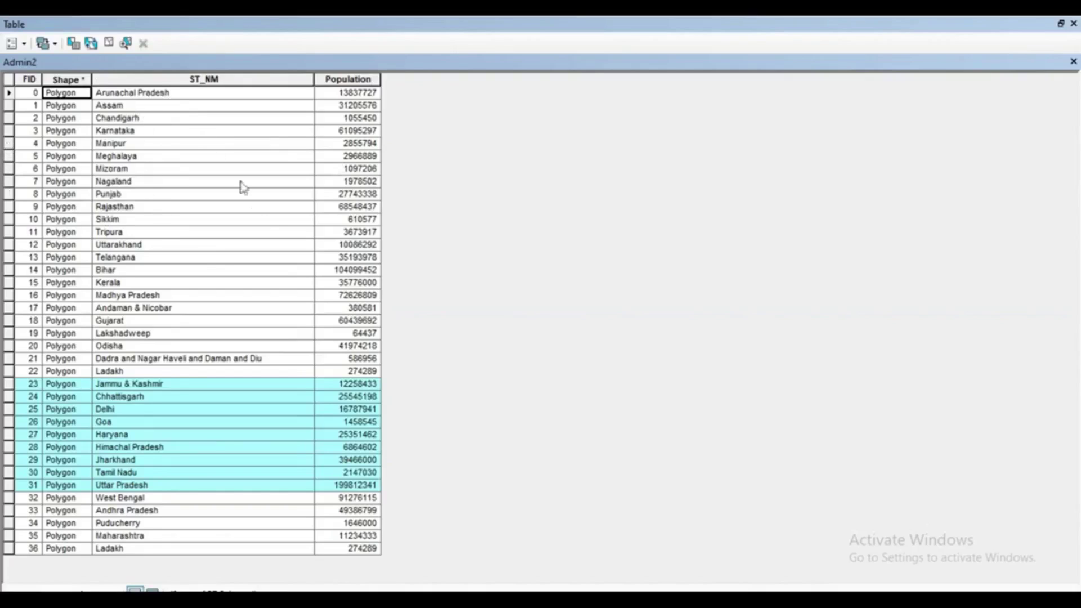
{"action": "double_click", "coordinate": [171, 79]}
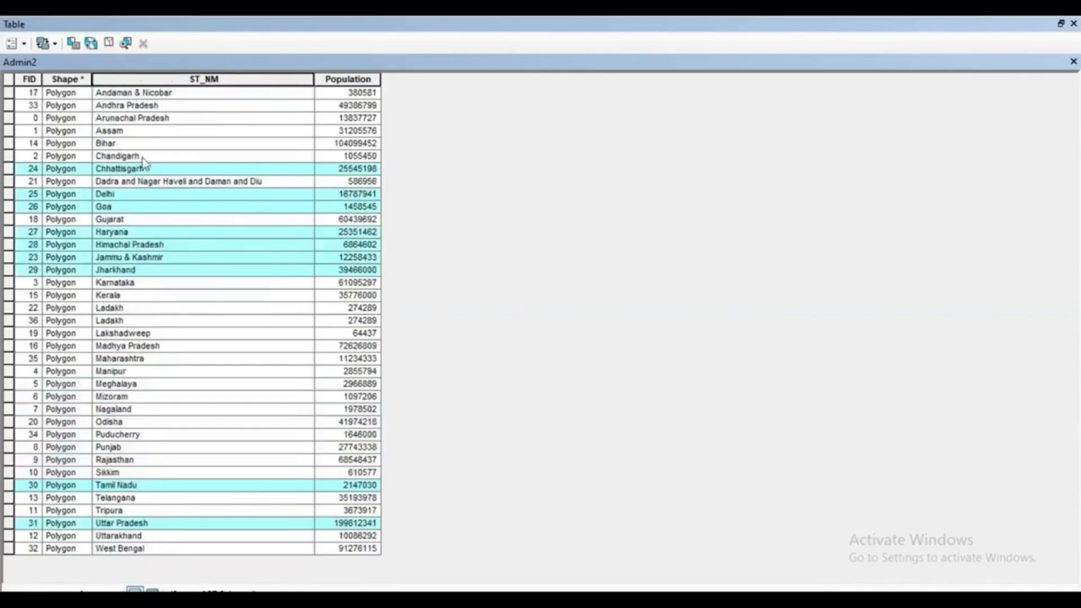
{"action": "double_click", "coordinate": [163, 77]}
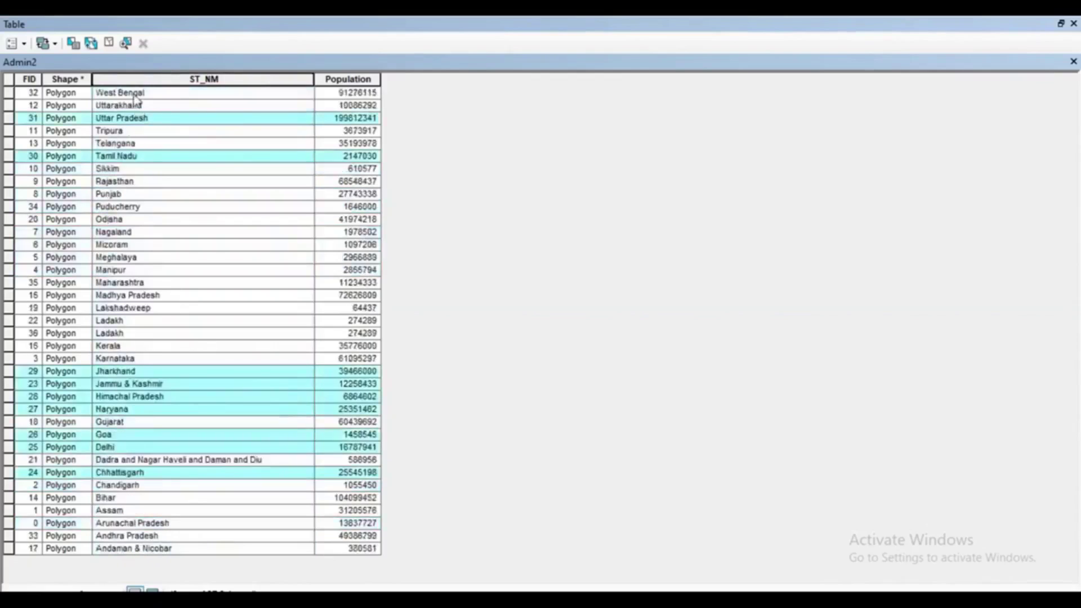
Sort the Admin2 records by the Population field, starting in ascending order.
{"action": "left_click", "coordinate": [340, 91]}
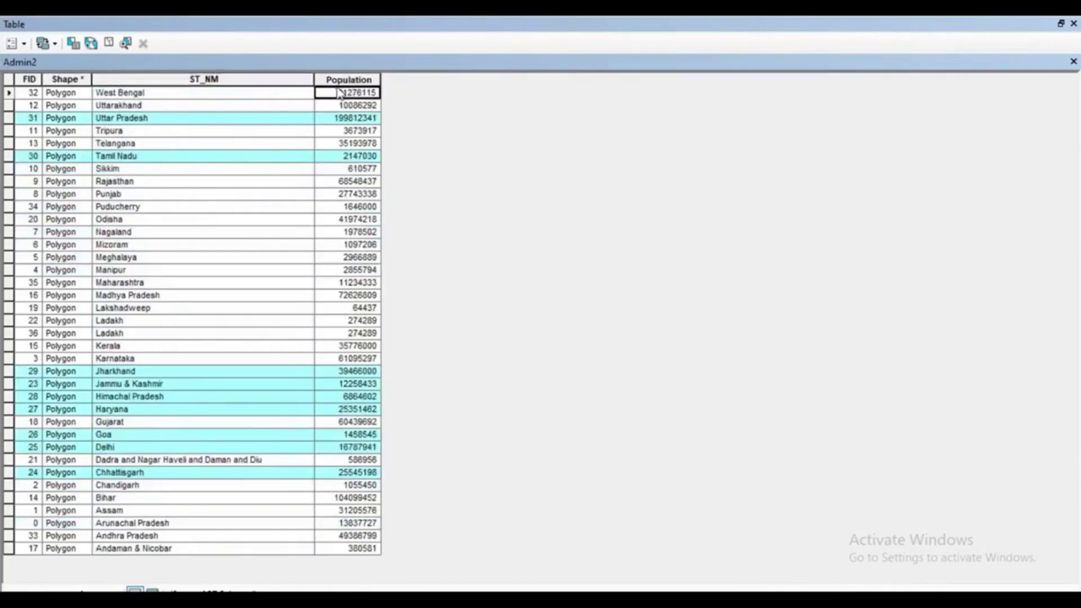
{"action": "double_click", "coordinate": [332, 79]}
{"action": "double_click", "coordinate": [332, 79]}
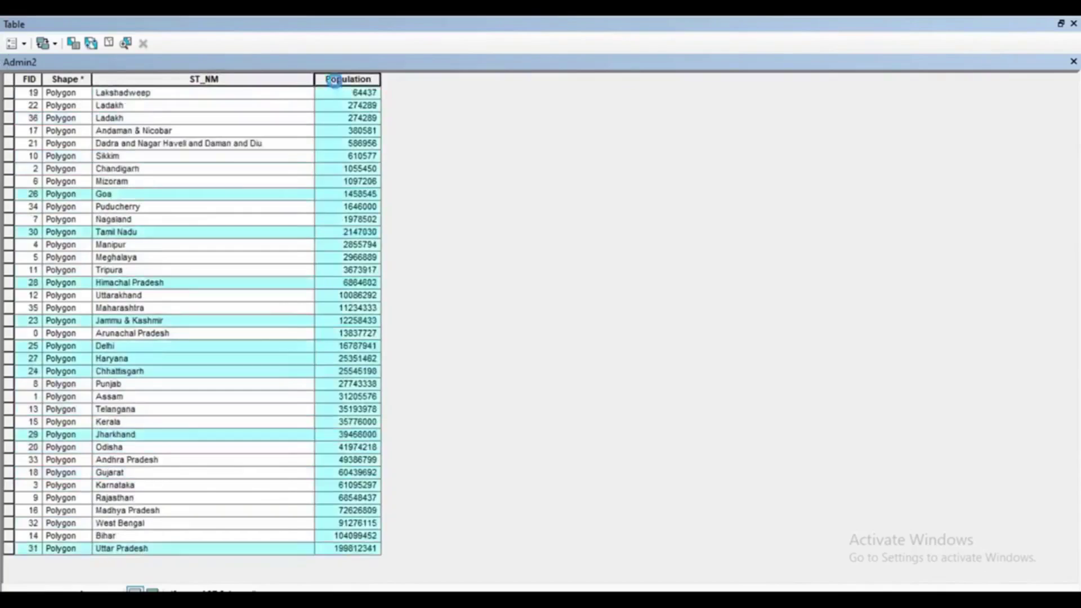
{"action": "double_click", "coordinate": [366, 76]}
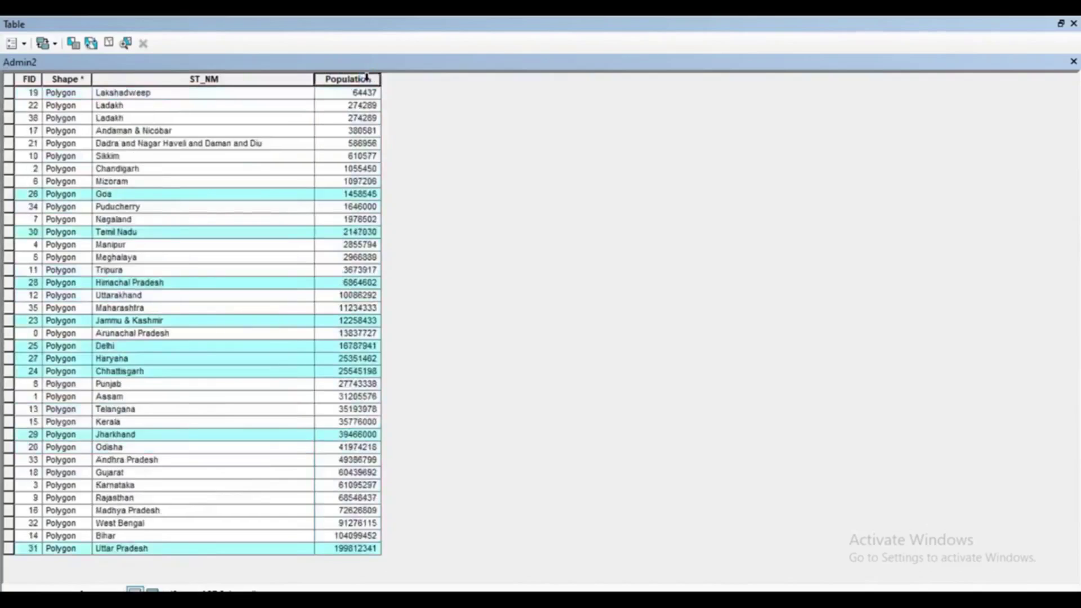
{"action": "double_click", "coordinate": [366, 77]}
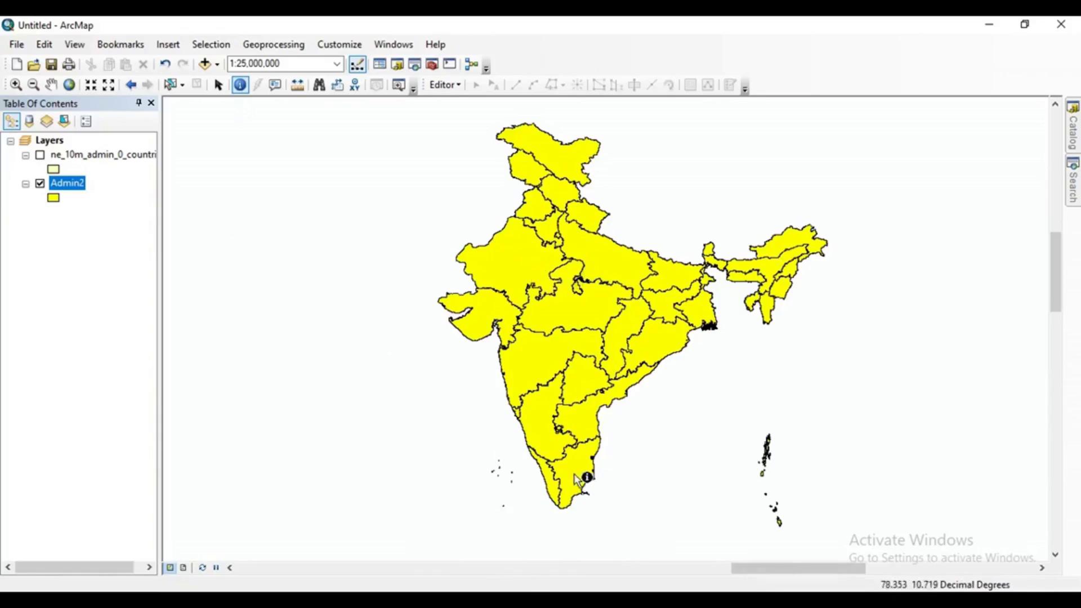
Hide the Admin2 layer and display the ne_10m_admin_0_countries layer at world extent.
{"action": "left_click", "coordinate": [40, 183]}
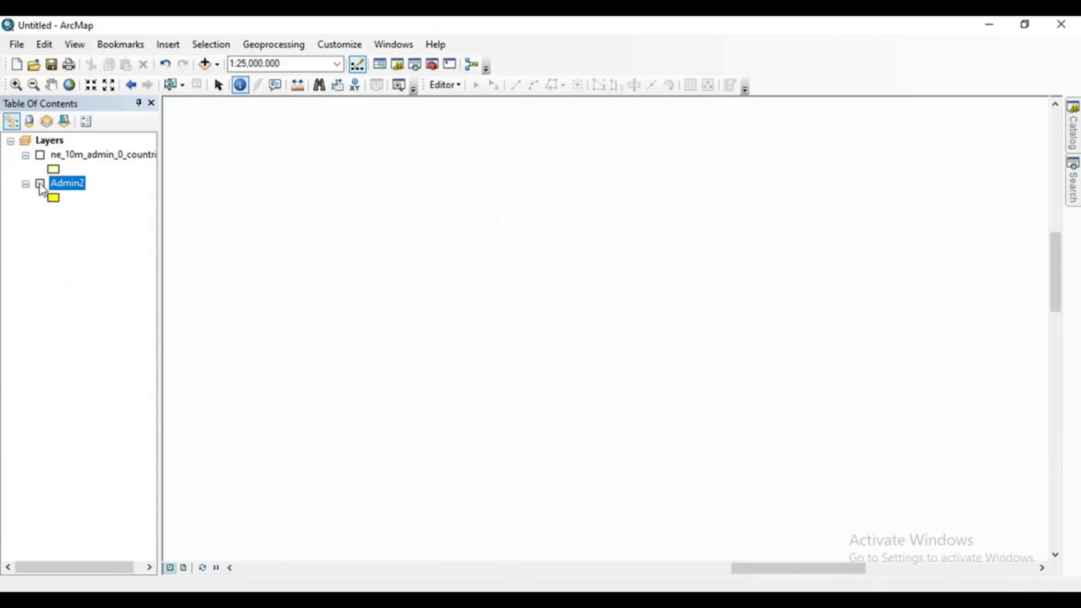
{"action": "left_click", "coordinate": [40, 155]}
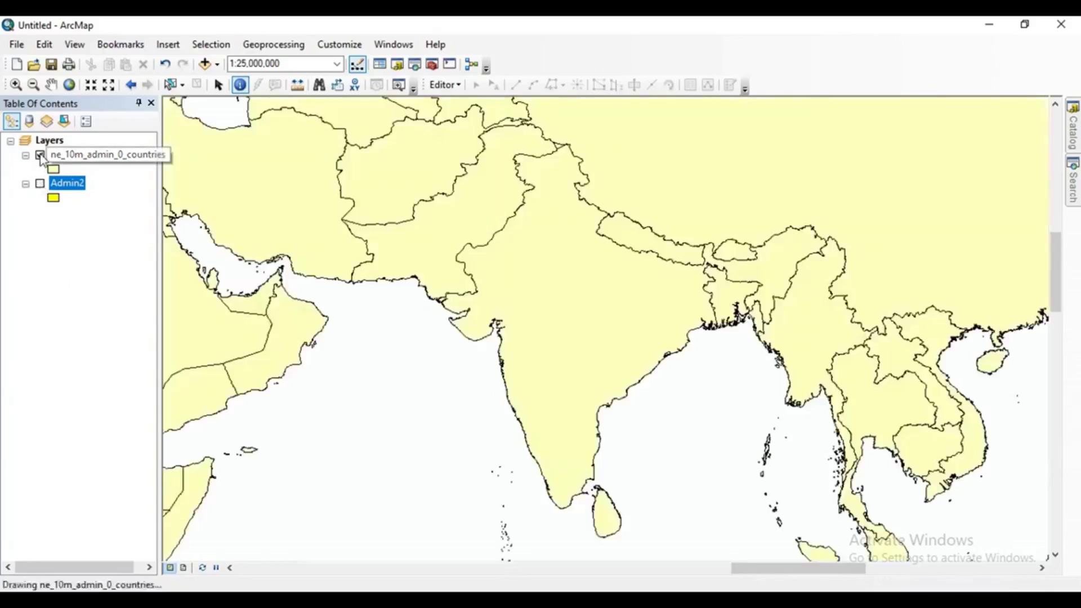
{"action": "scroll", "coordinate": [760, 405], "scroll_direction": "down", "scroll_amount": 3}
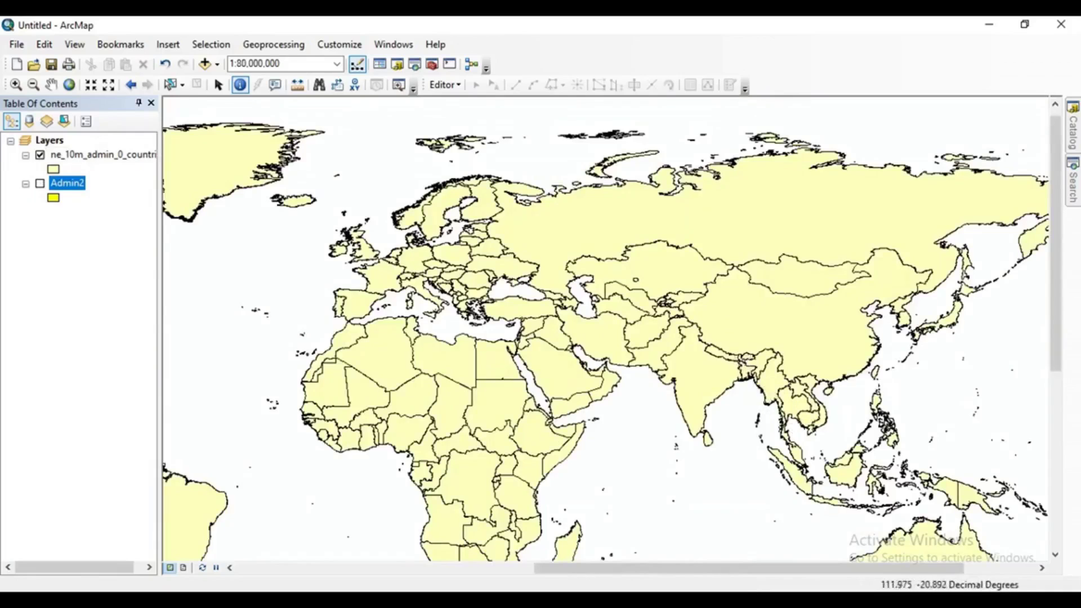
{"action": "scroll", "coordinate": [747, 332], "scroll_direction": "down", "scroll_amount": 1}
{"action": "scroll", "coordinate": [465, 383], "scroll_direction": "up", "scroll_amount": 3}
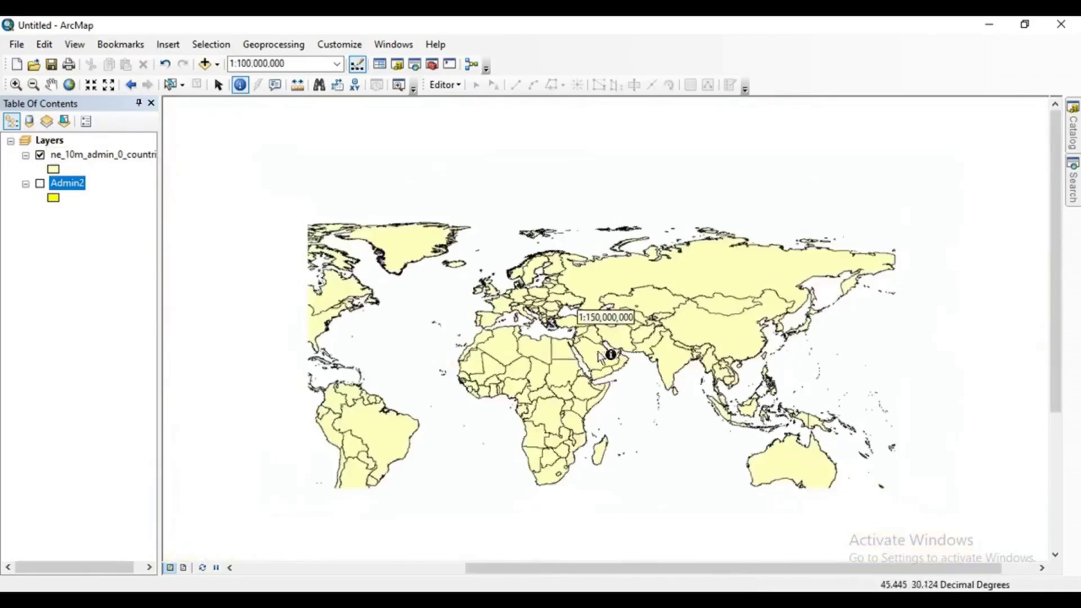
{"action": "scroll", "coordinate": [464, 346], "scroll_direction": "down", "scroll_amount": 3}
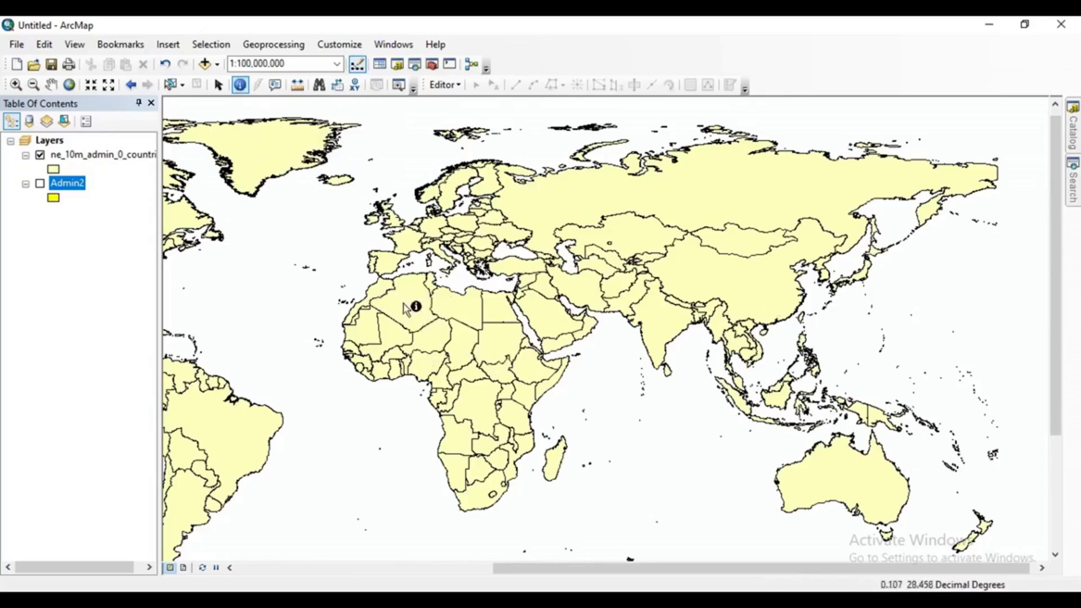
Identify the Algeria polygon and examine its attribute fields, such as ADMIN, POP_EST and the translated names.
{"action": "left_click", "coordinate": [426, 317]}
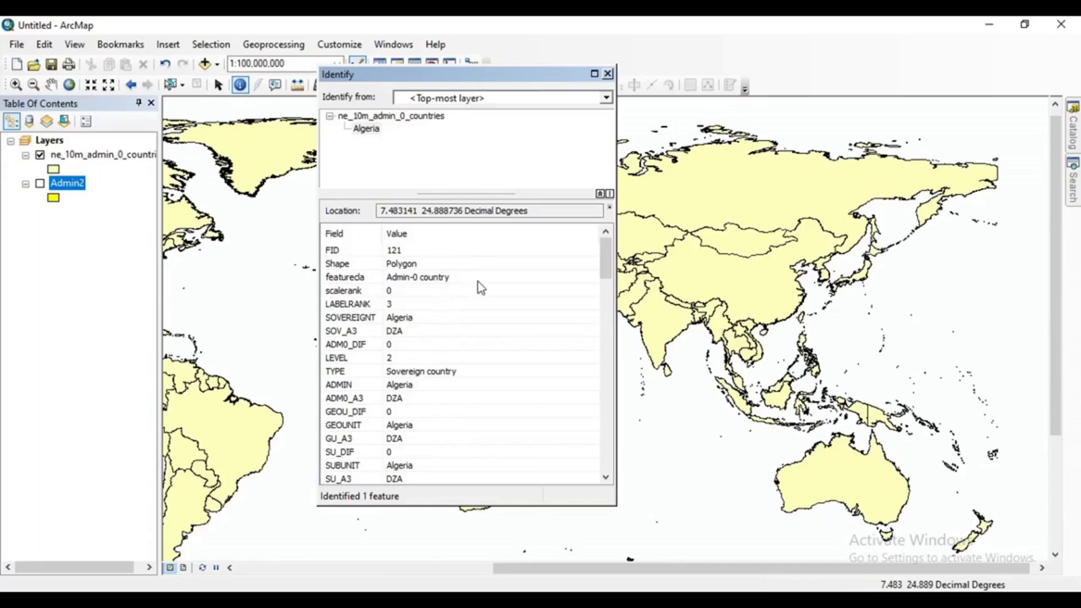
{"action": "left_click", "coordinate": [398, 388]}
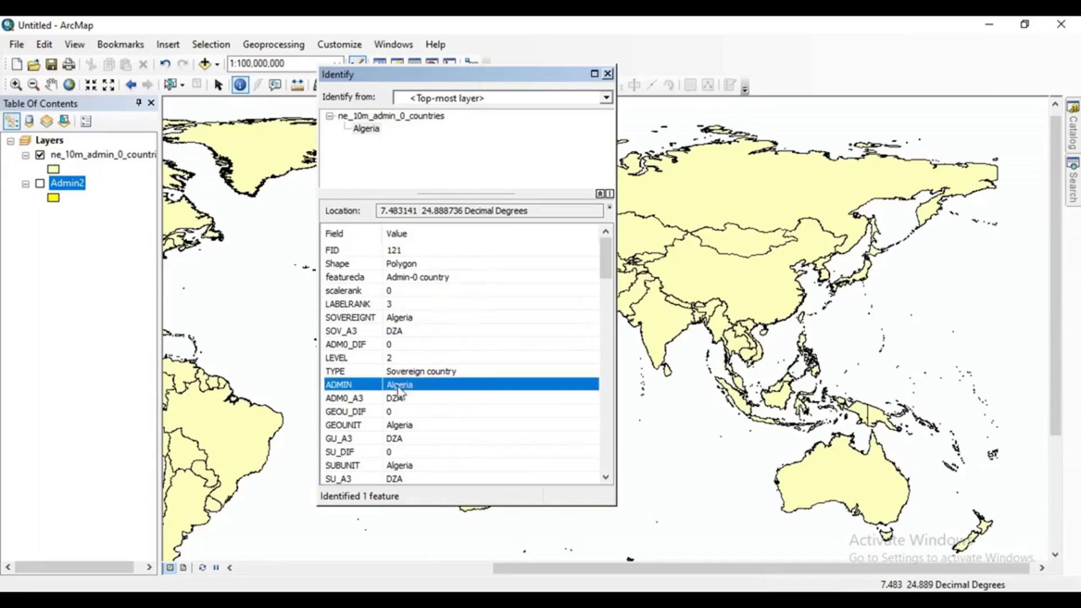
{"action": "scroll", "coordinate": [398, 388], "scroll_direction": "down", "scroll_amount": 7}
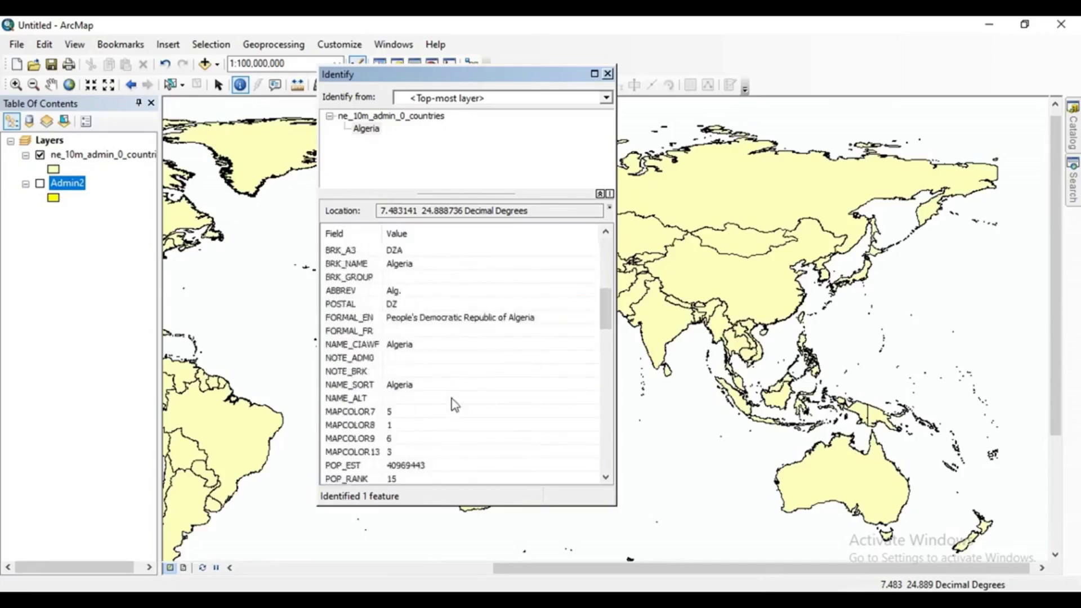
{"action": "scroll", "coordinate": [453, 394], "scroll_direction": "up", "scroll_amount": 3}
{"action": "scroll", "coordinate": [445, 340], "scroll_direction": "down", "scroll_amount": 9}
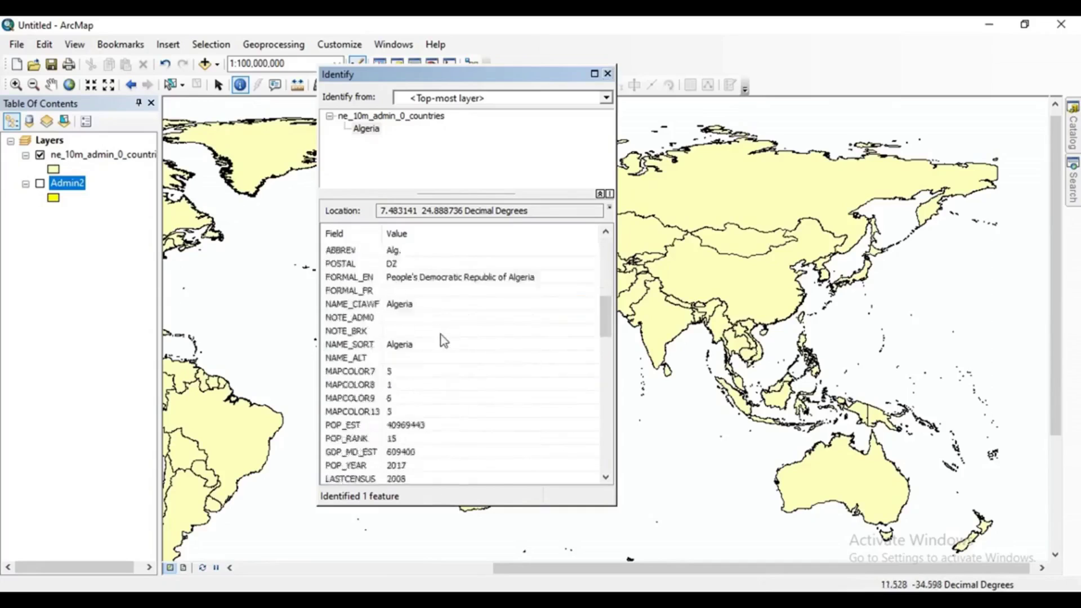
{"action": "scroll", "coordinate": [441, 337], "scroll_direction": "down", "scroll_amount": 8}
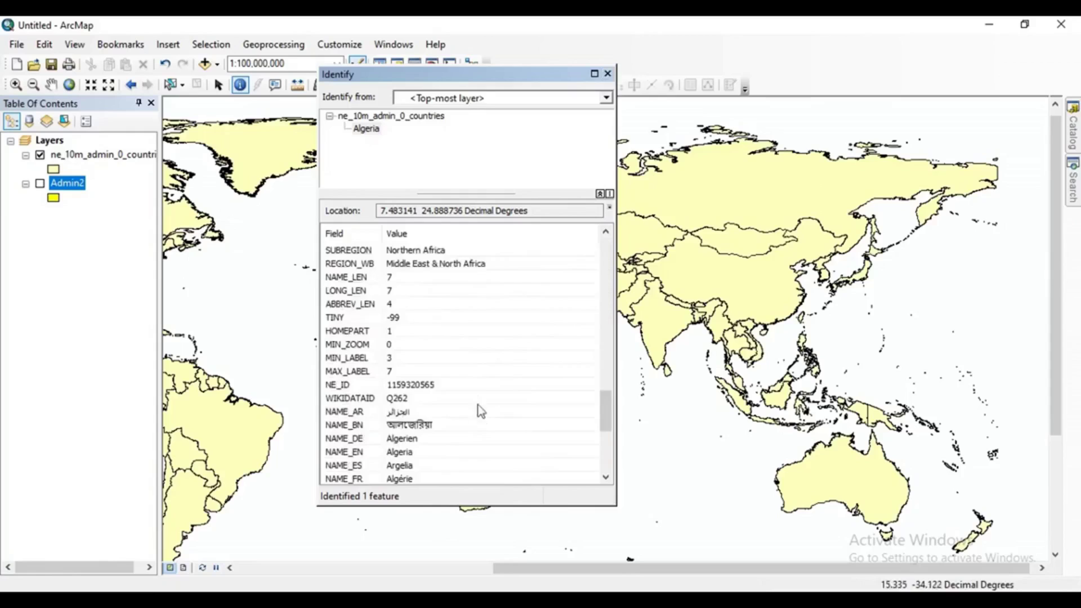
{"action": "scroll", "coordinate": [477, 330], "scroll_direction": "up", "scroll_amount": 2}
{"action": "scroll", "coordinate": [477, 331], "scroll_direction": "down", "scroll_amount": 4}
{"action": "scroll", "coordinate": [455, 458], "scroll_direction": "up", "scroll_amount": 10}
{"action": "scroll", "coordinate": [456, 457], "scroll_direction": "up", "scroll_amount": 13}
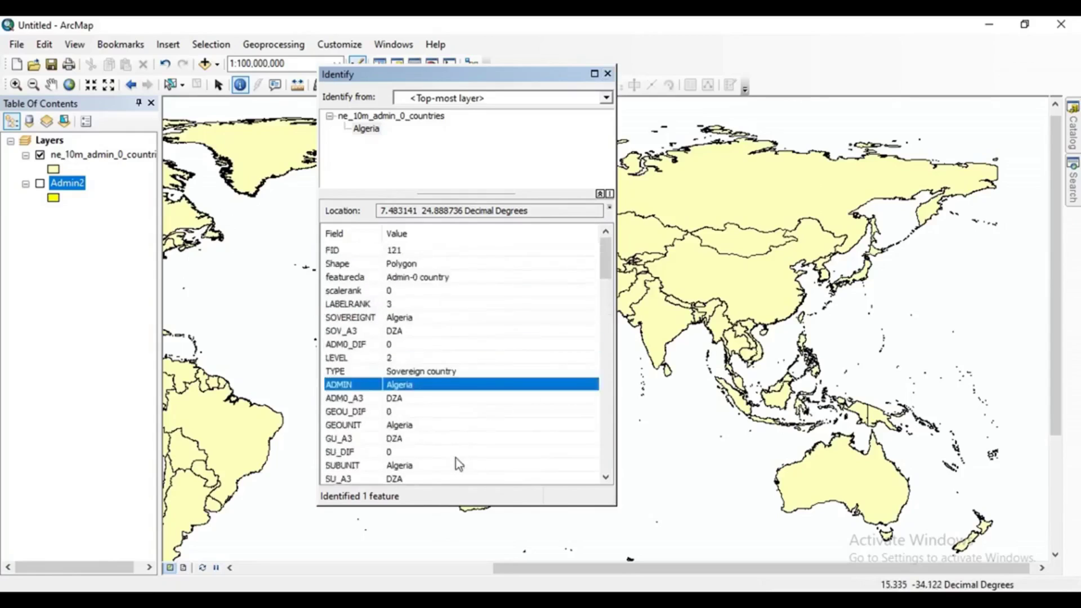
{"action": "left_click", "coordinate": [607, 73]}
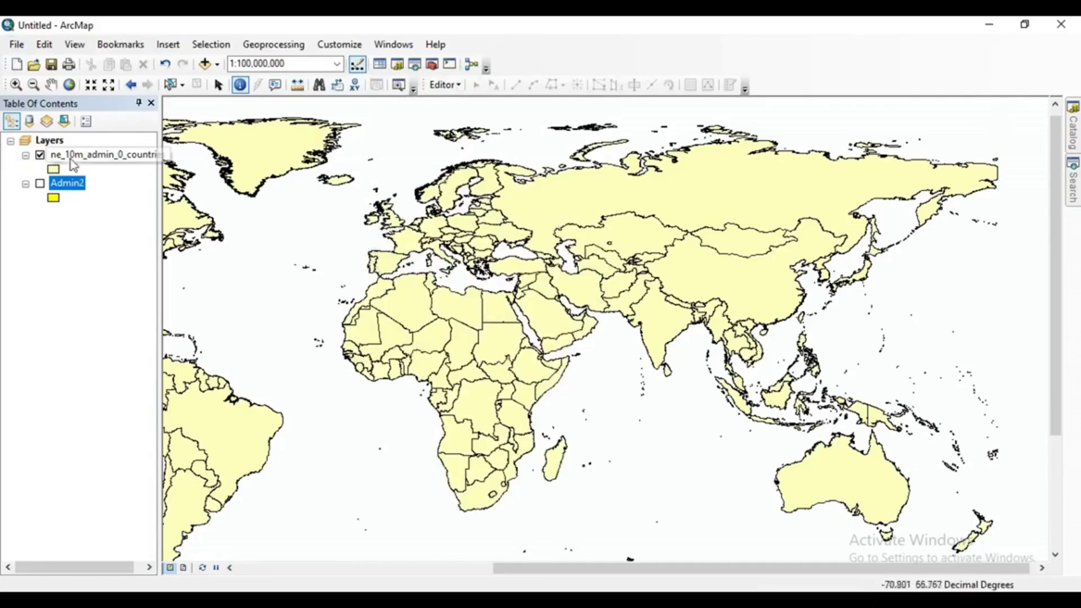
Hide the ne_10m_admin_0_countries layer and display the Admin2 layer, with India enlarged in the map view.
{"action": "left_click", "coordinate": [40, 154]}
{"action": "left_click", "coordinate": [40, 183]}
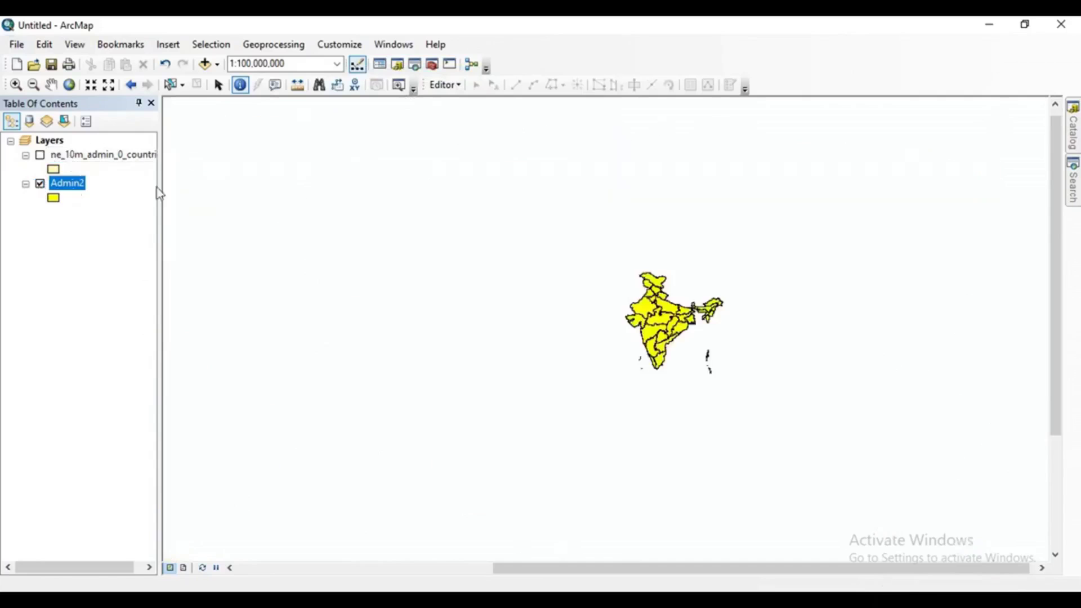
{"action": "scroll", "coordinate": [683, 287], "scroll_direction": "up", "scroll_amount": 2}
{"action": "scroll", "coordinate": [683, 288], "scroll_direction": "up", "scroll_amount": 1}
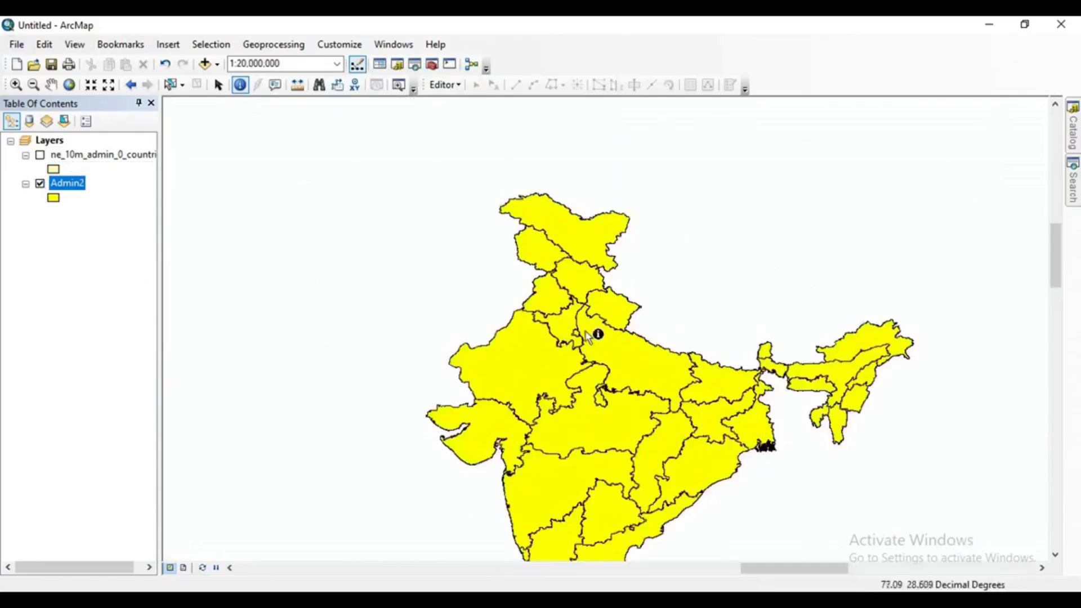
Identify the Uttar Pradesh polygon in the Admin2 layer and read its attributes.
{"action": "left_click", "coordinate": [625, 363]}
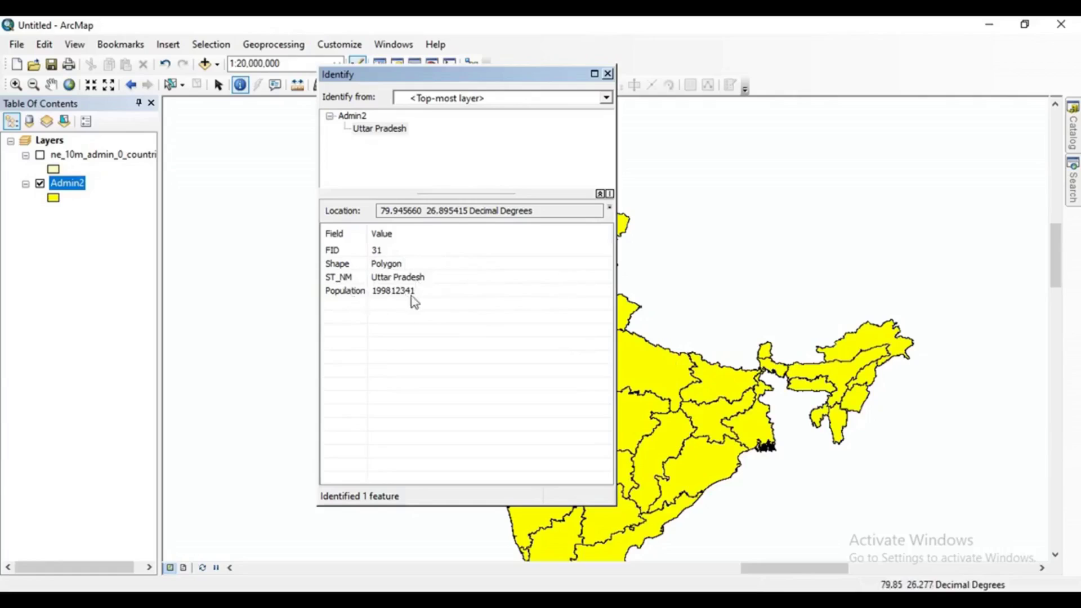
{"action": "left_click", "coordinate": [608, 73]}
{"action": "scroll", "coordinate": [571, 386], "scroll_direction": "up", "scroll_amount": 2}
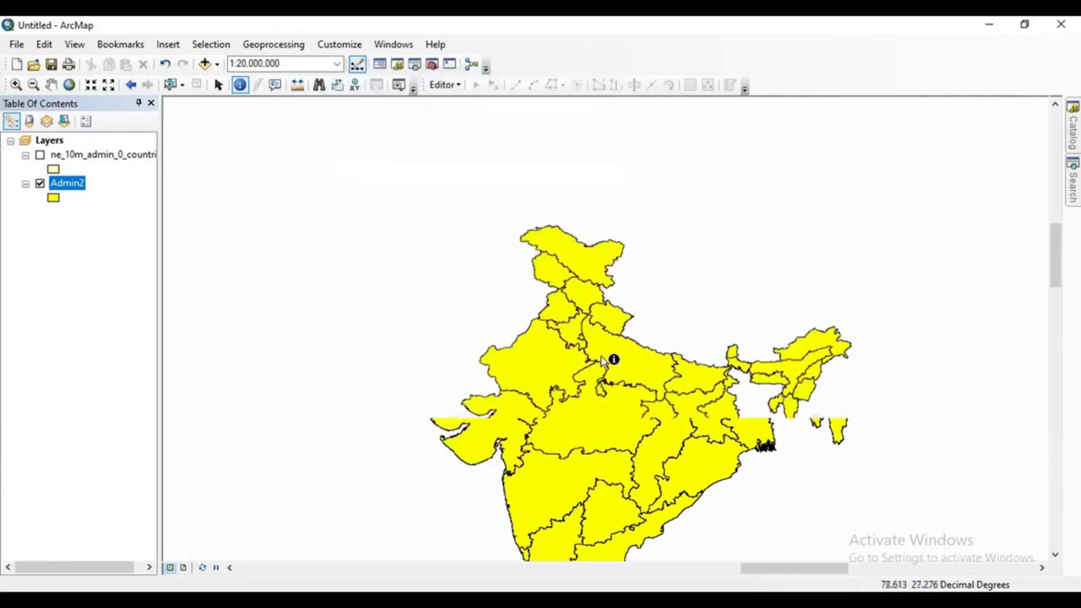
{"action": "scroll", "coordinate": [623, 390], "scroll_direction": "down", "scroll_amount": 3}
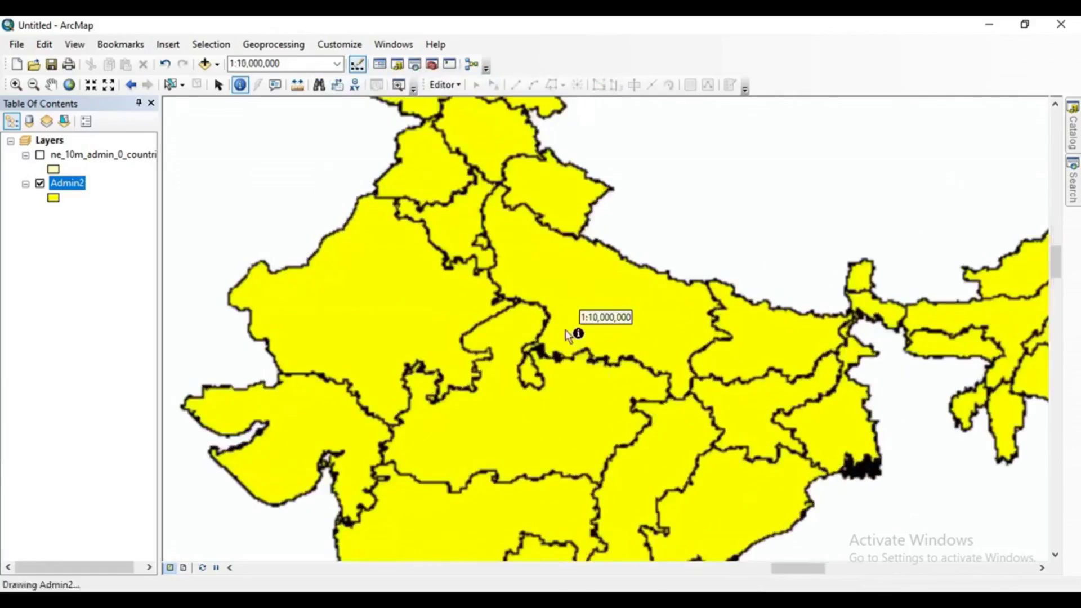
{"action": "scroll", "coordinate": [565, 319], "scroll_direction": "up", "scroll_amount": 3}
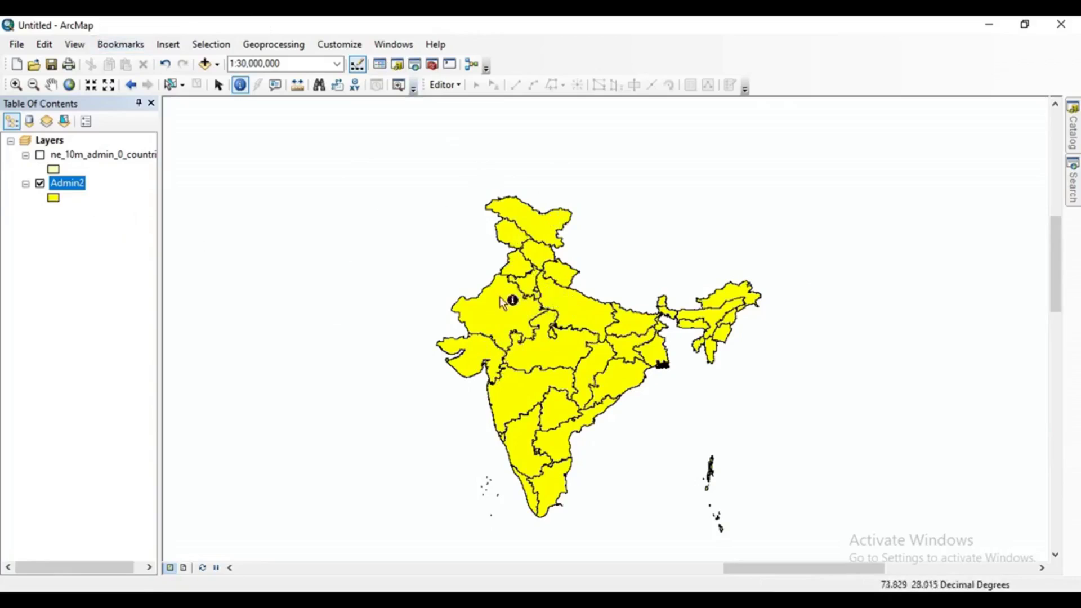
Change the Admin2 layer symbol's fill color to white.
{"action": "left_click", "coordinate": [58, 201]}
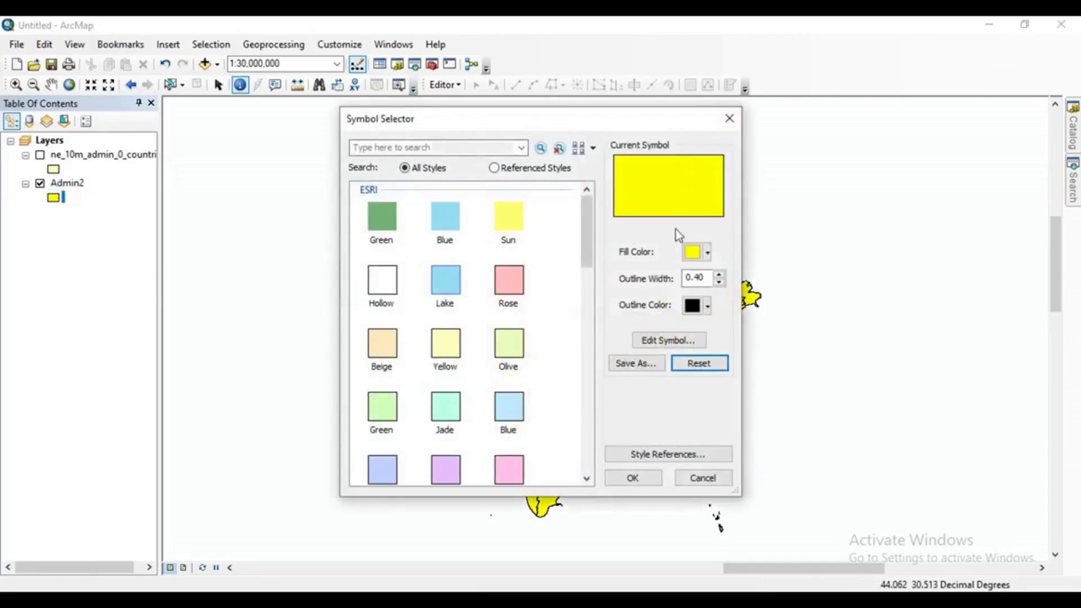
{"action": "left_click", "coordinate": [710, 252]}
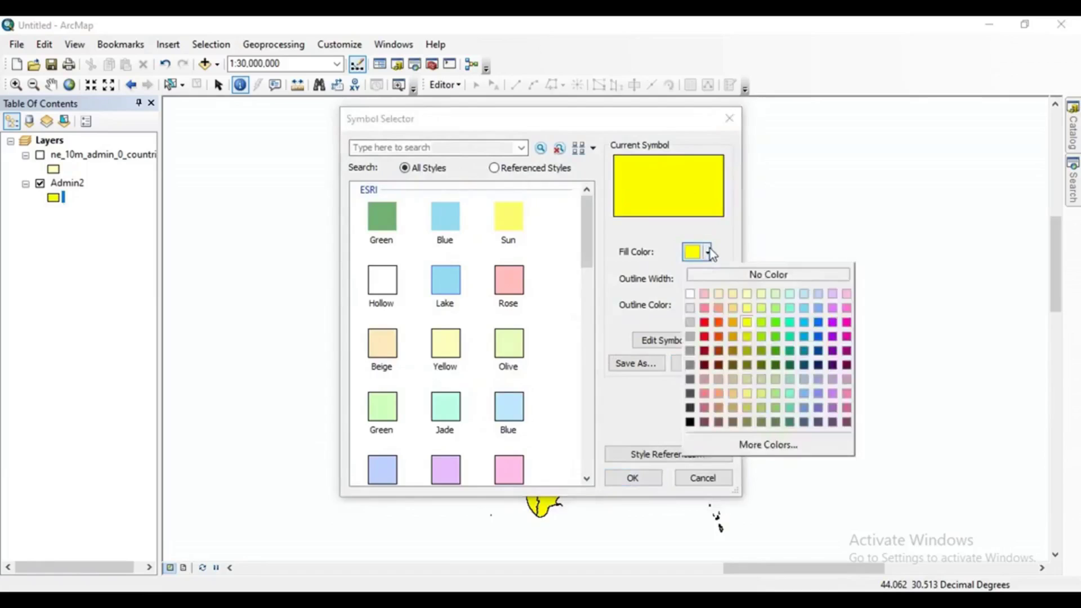
{"action": "left_click", "coordinate": [691, 293]}
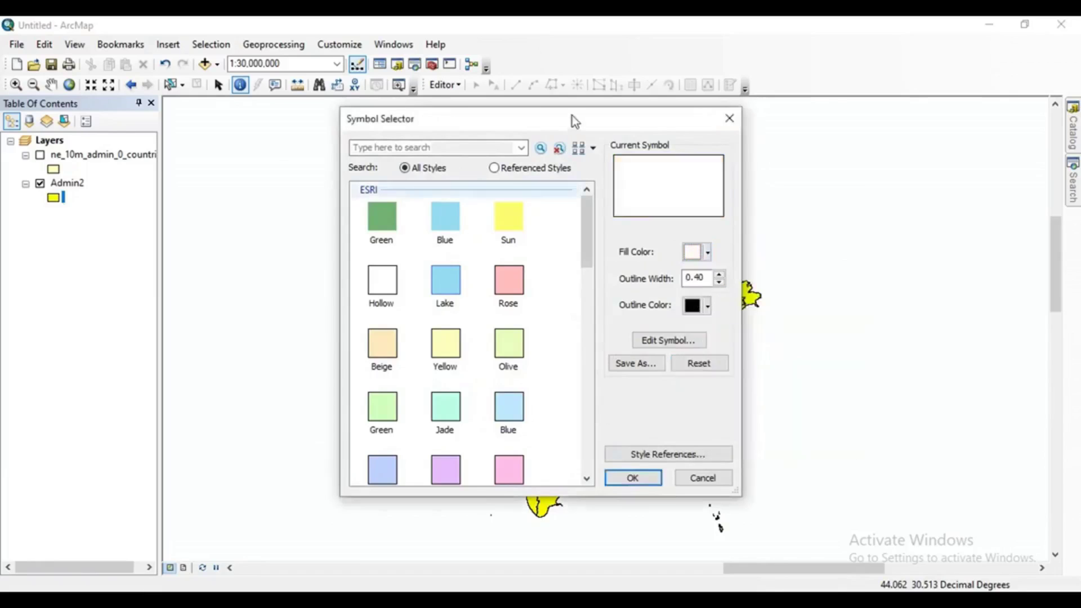
{"action": "left_click_drag", "start_coordinate": [574, 119], "coordinate": [297, 117]}
{"action": "left_click", "coordinate": [368, 477]}
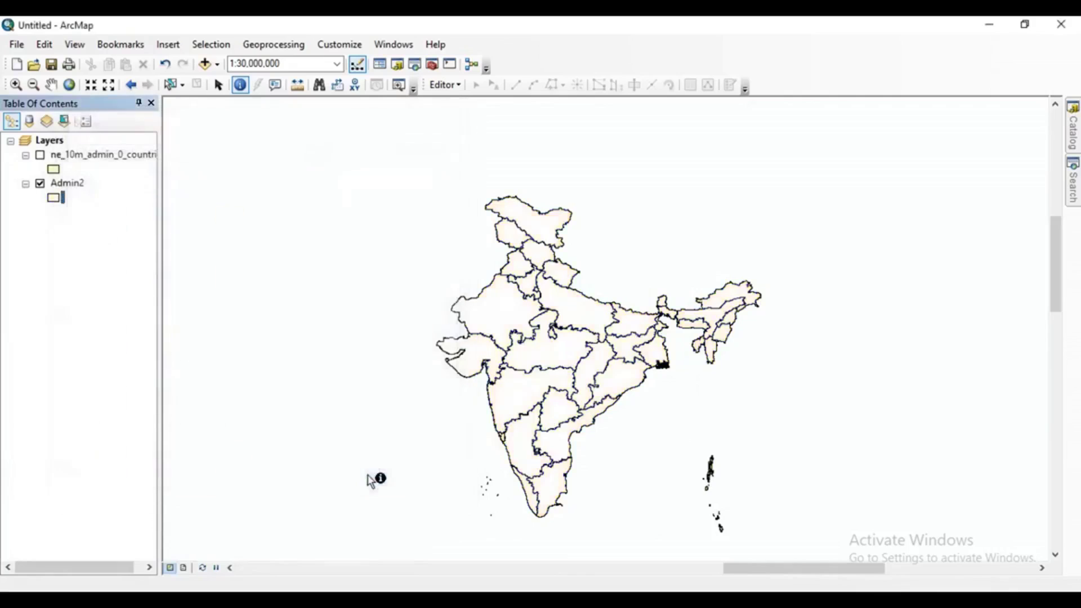
Give the Admin2 layer symbol a yellow fill and a blue outline.
{"action": "left_click", "coordinate": [54, 198]}
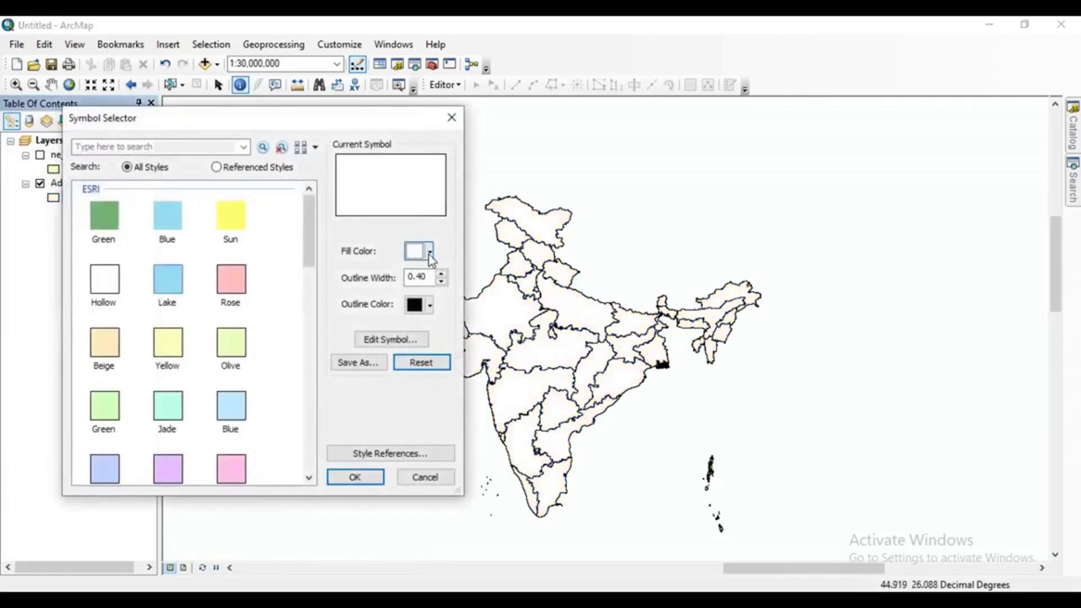
{"action": "left_click", "coordinate": [429, 251]}
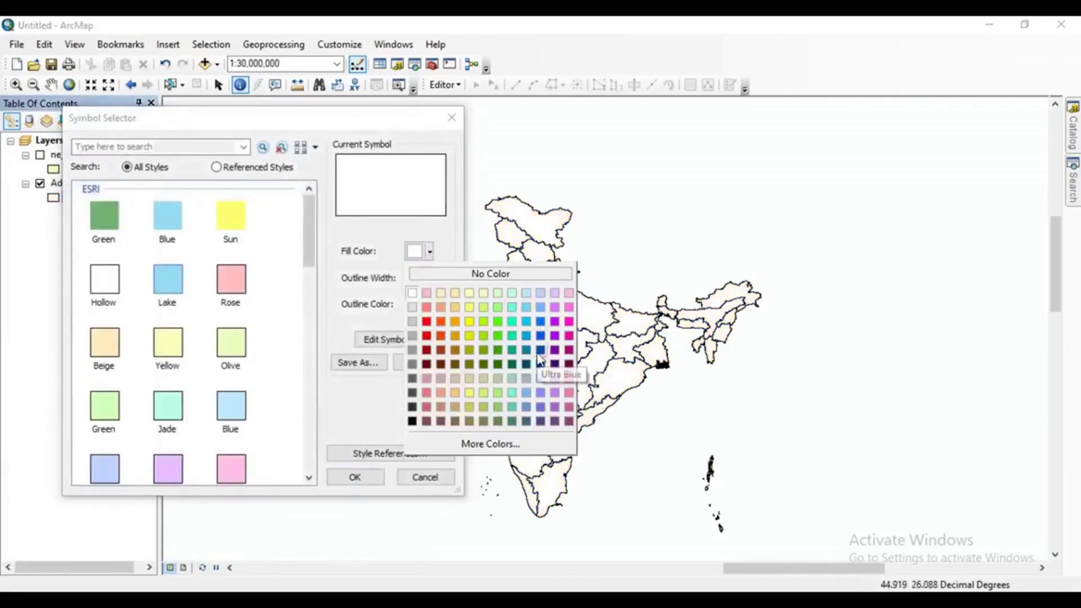
{"action": "left_click", "coordinate": [469, 321]}
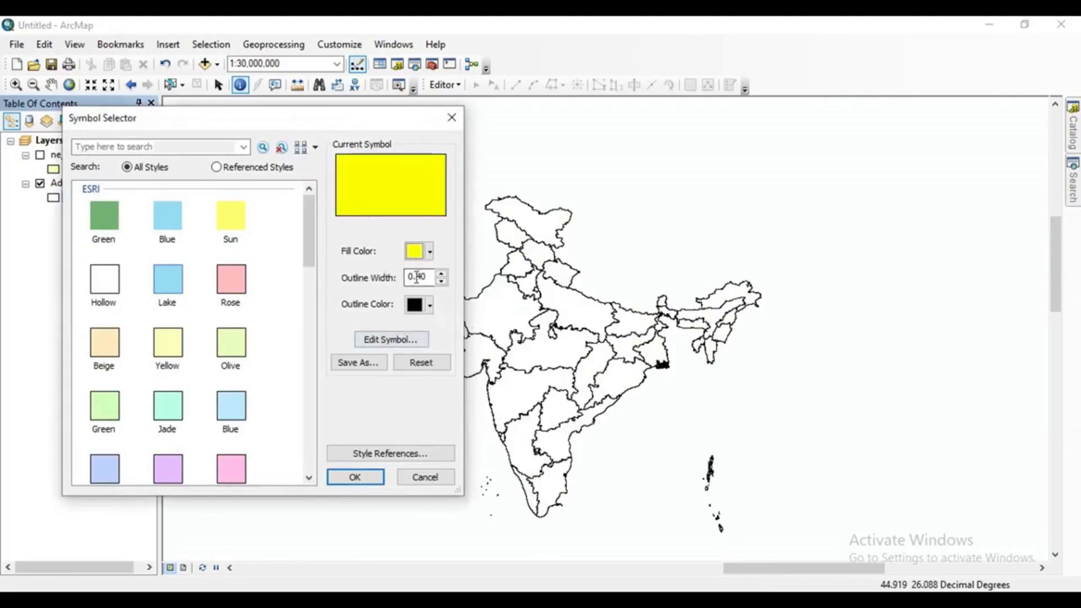
{"action": "left_click", "coordinate": [423, 276]}
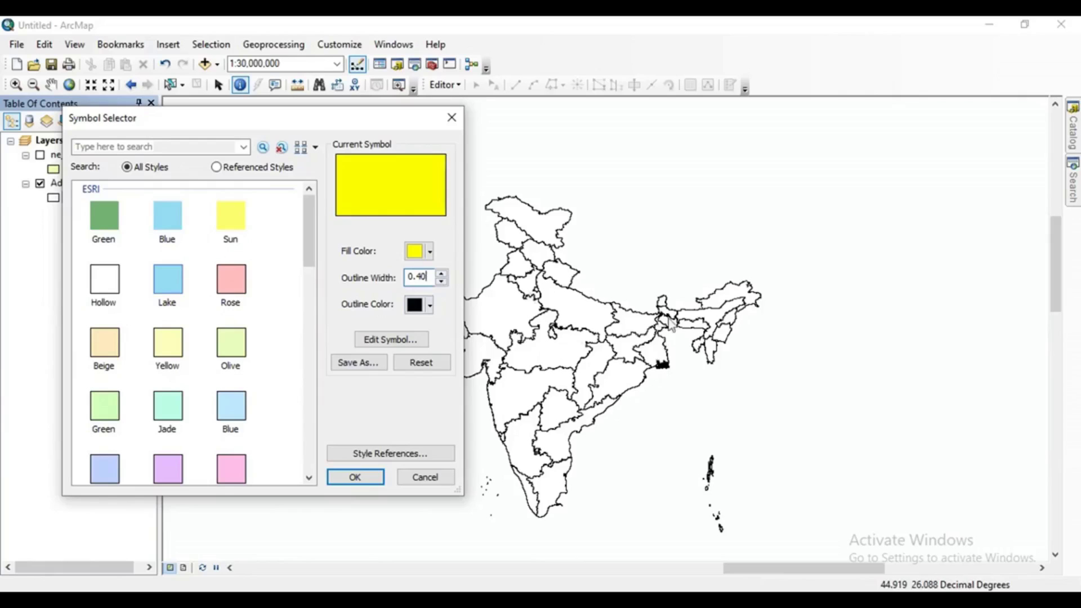
{"action": "left_click", "coordinate": [431, 310]}
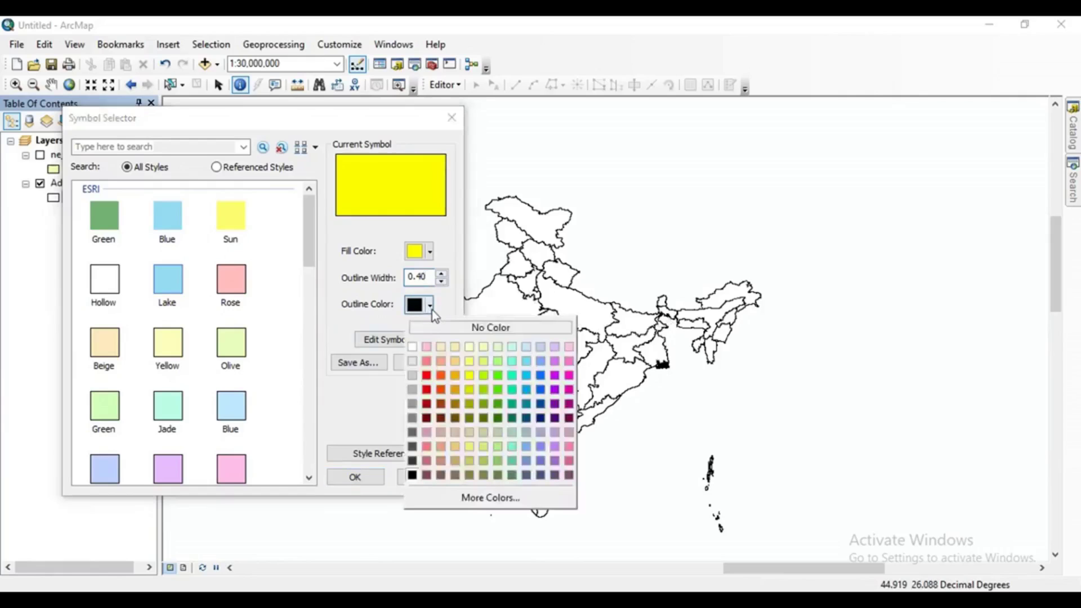
{"action": "left_click", "coordinate": [542, 376]}
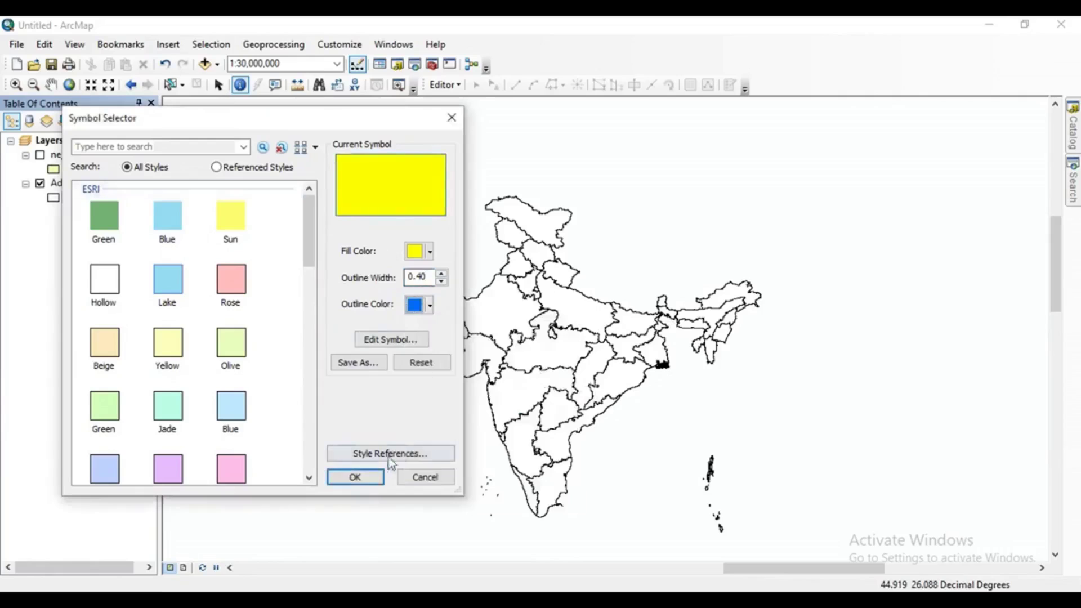
{"action": "left_click", "coordinate": [363, 478]}
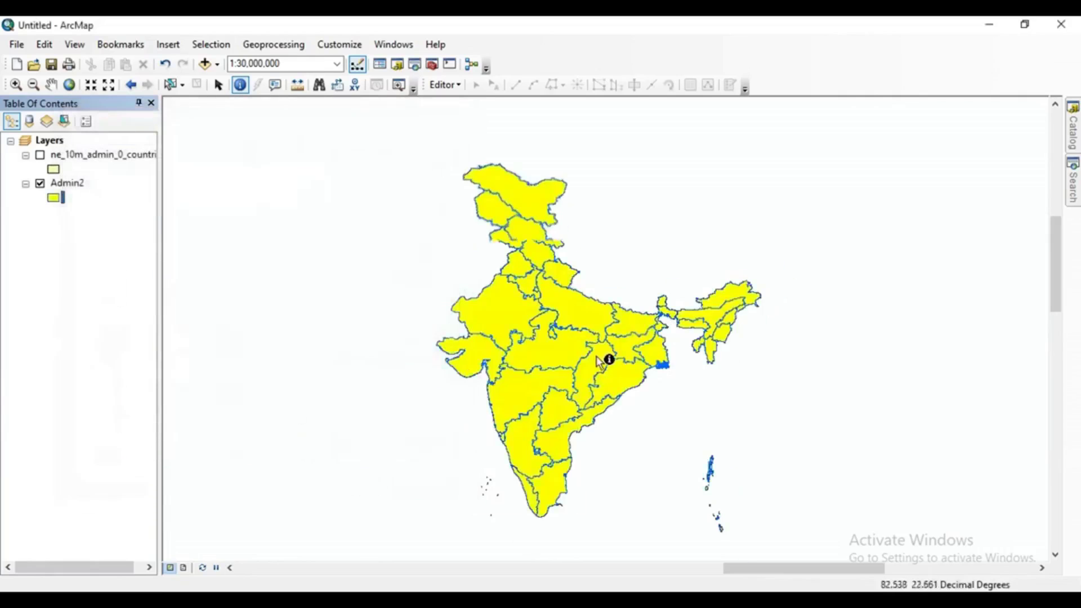
{"action": "scroll", "coordinate": [599, 360], "scroll_direction": "down", "scroll_amount": 1}
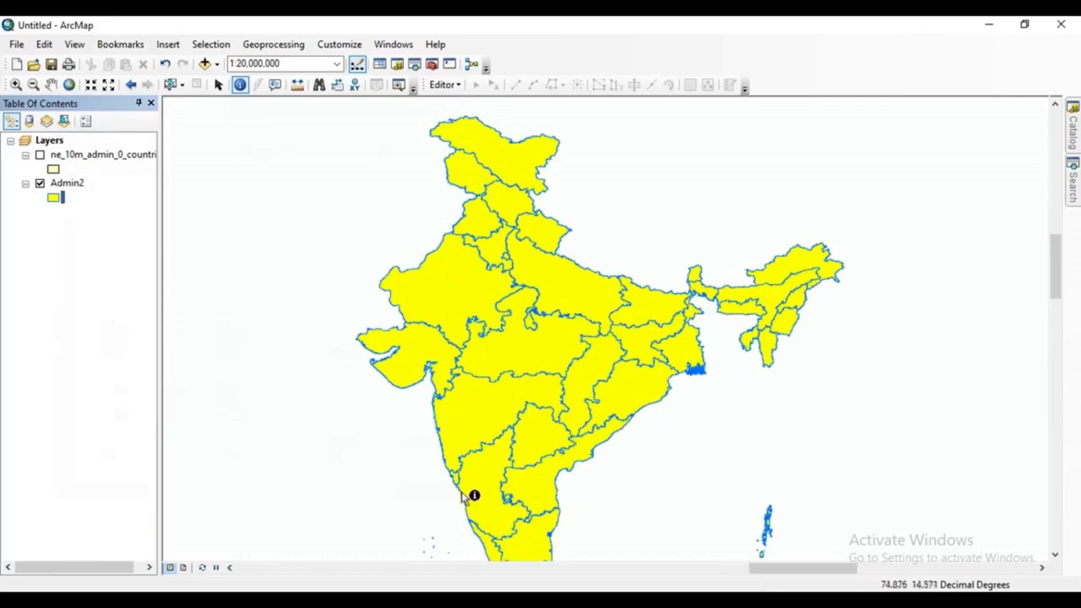
Look through the preset ESRI fill symbols available for the Admin2 layer without applying one.
{"action": "left_click", "coordinate": [55, 200]}
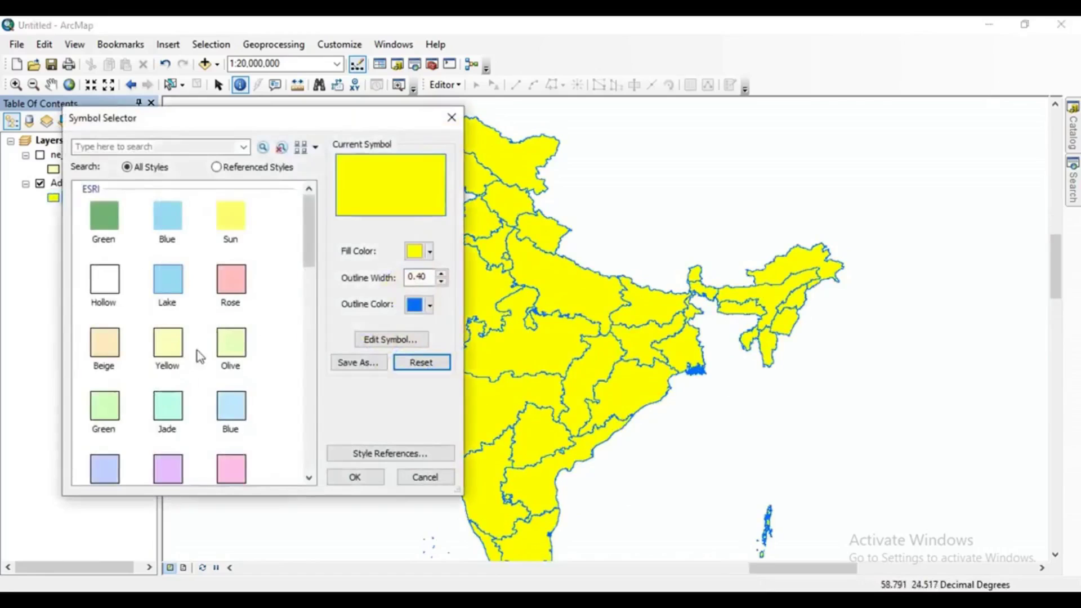
{"action": "scroll", "coordinate": [169, 343], "scroll_direction": "down", "scroll_amount": 5}
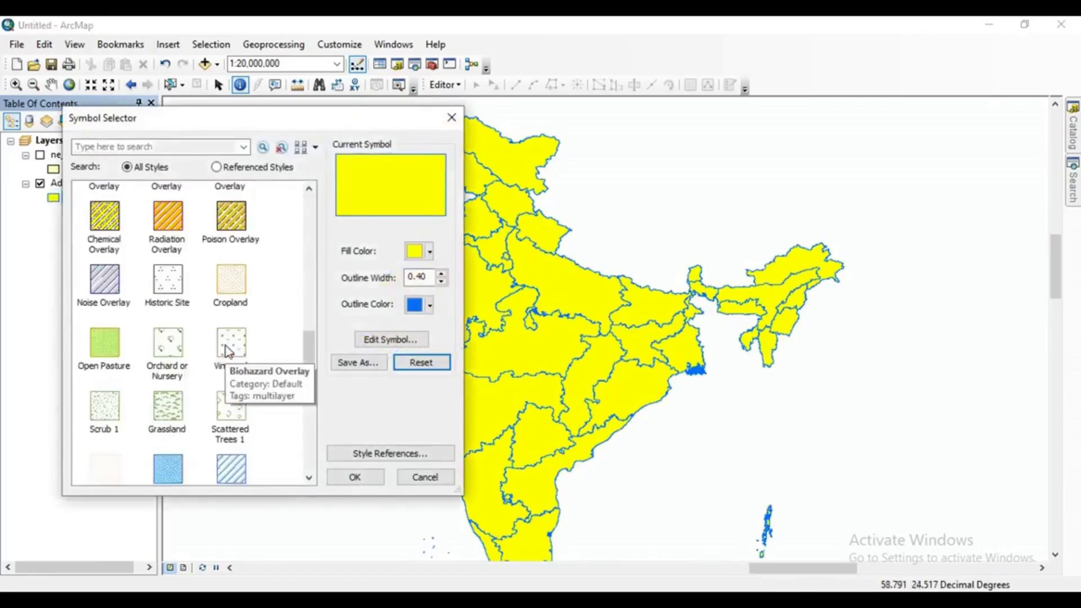
{"action": "scroll", "coordinate": [228, 352], "scroll_direction": "down", "scroll_amount": 5}
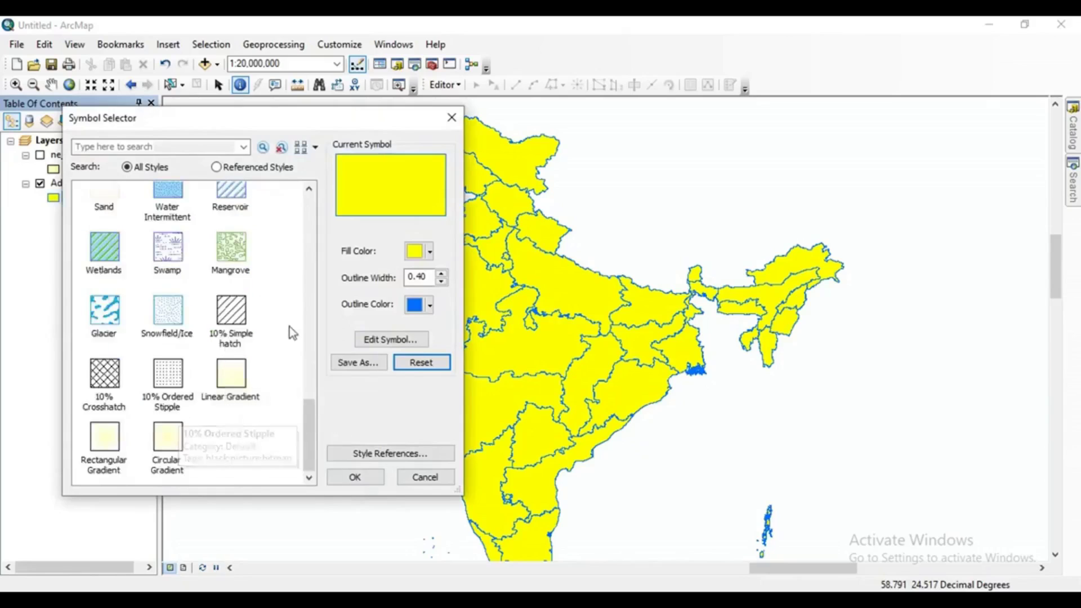
{"action": "left_click", "coordinate": [457, 126]}
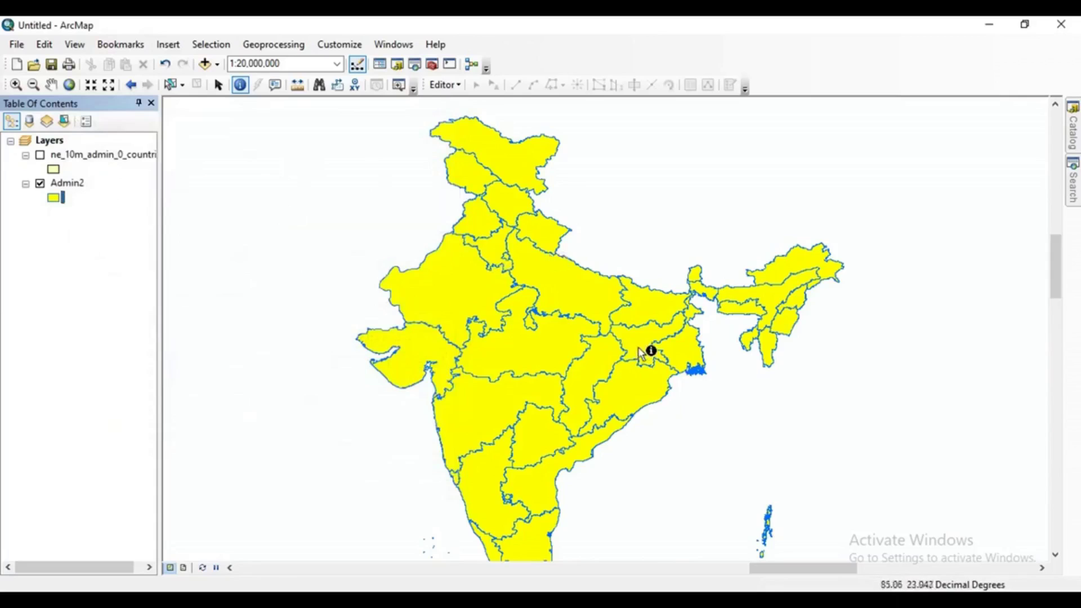
{"action": "scroll", "coordinate": [637, 347], "scroll_direction": "down", "scroll_amount": 1}
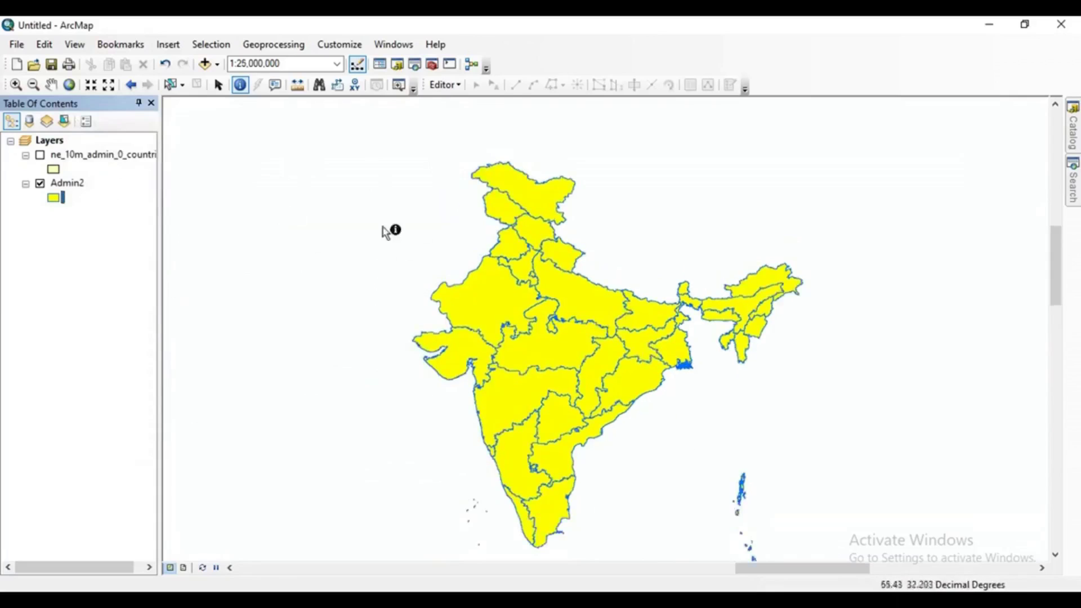
Open the label settings in the Admin2 layer's properties and use ST_NM as the label field.
{"action": "right_click", "coordinate": [69, 190]}
{"action": "left_click", "coordinate": [123, 517]}
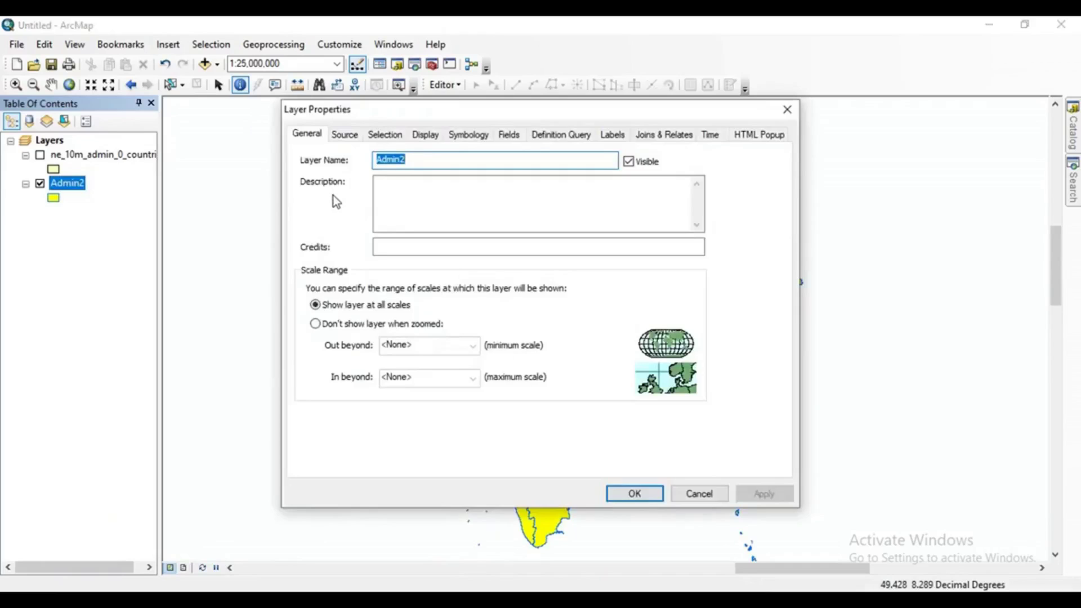
{"action": "left_click", "coordinate": [613, 135]}
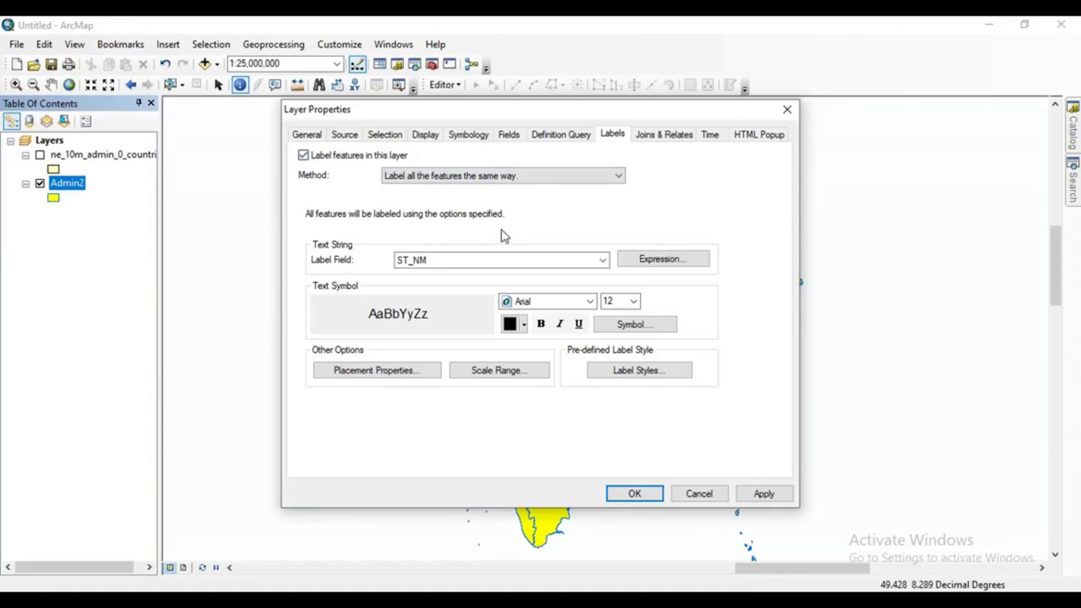
{"action": "left_click", "coordinate": [595, 265]}
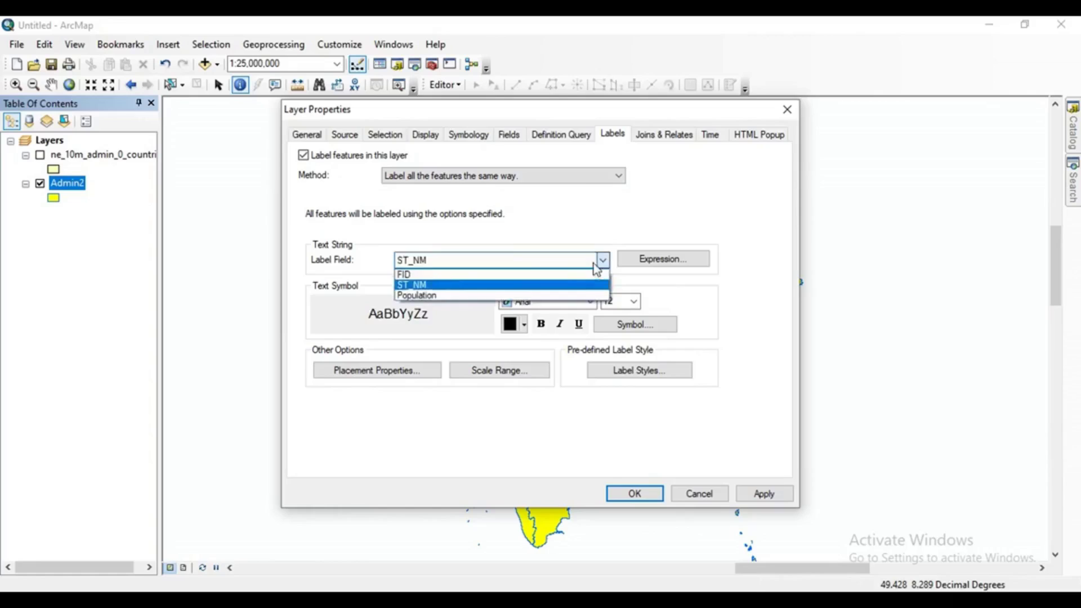
{"action": "left_click", "coordinate": [410, 289]}
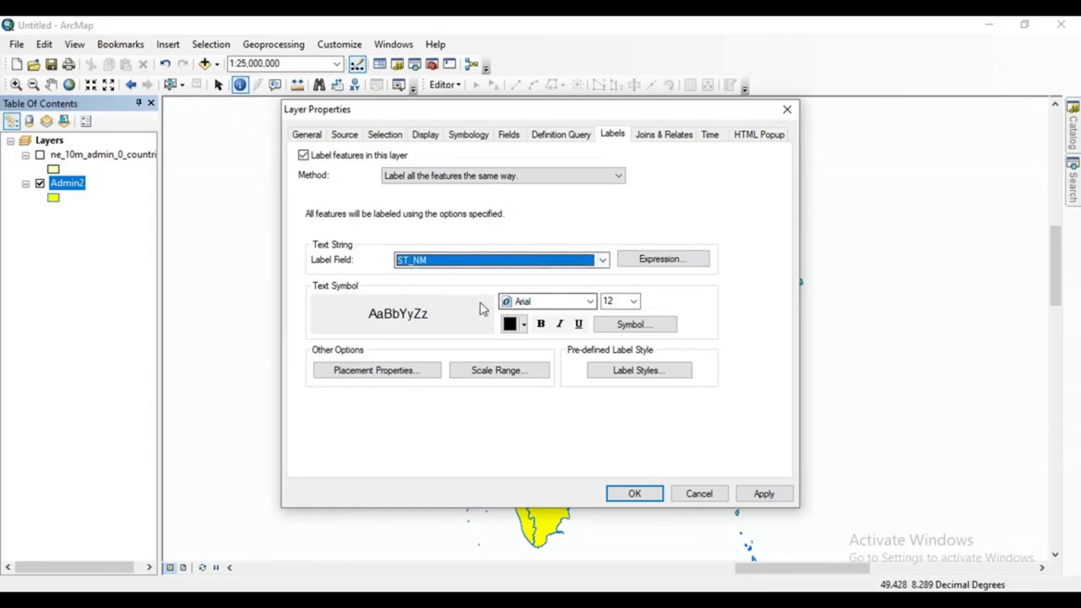
Set the Admin2 label text size to 14, keeping the Arial font.
{"action": "left_click", "coordinate": [582, 302]}
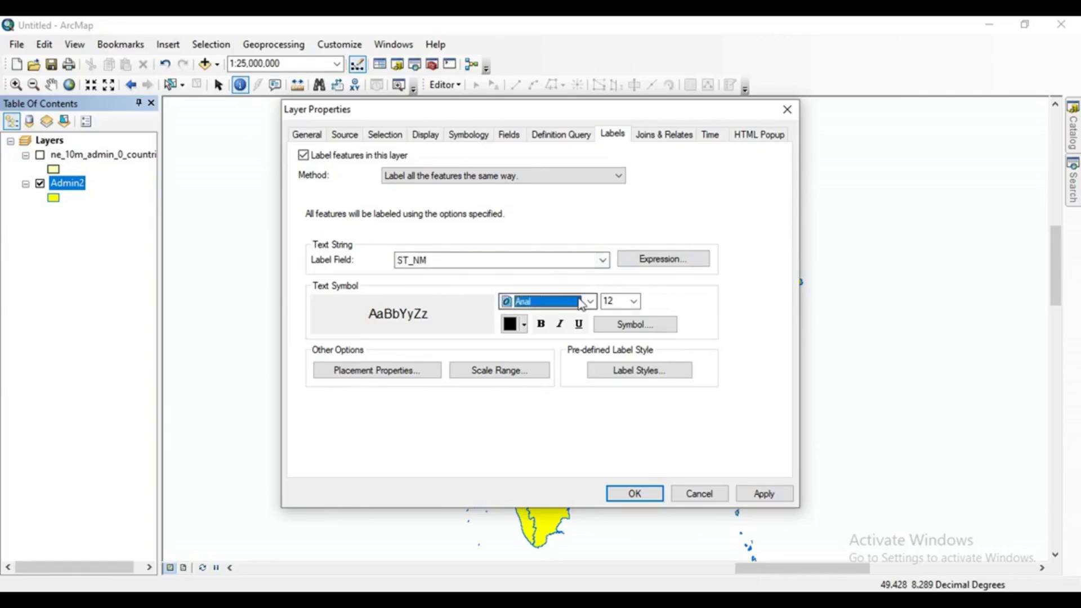
{"action": "left_click", "coordinate": [582, 303]}
{"action": "left_click", "coordinate": [633, 301]}
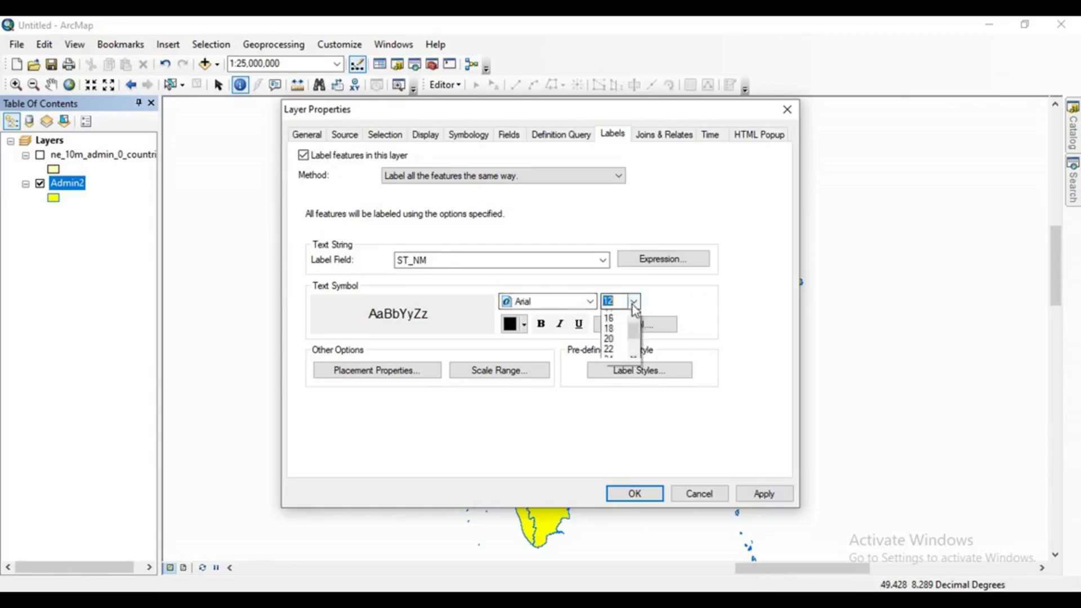
{"action": "scroll", "coordinate": [616, 326], "scroll_direction": "up", "scroll_amount": 1}
{"action": "left_click", "coordinate": [611, 319]}
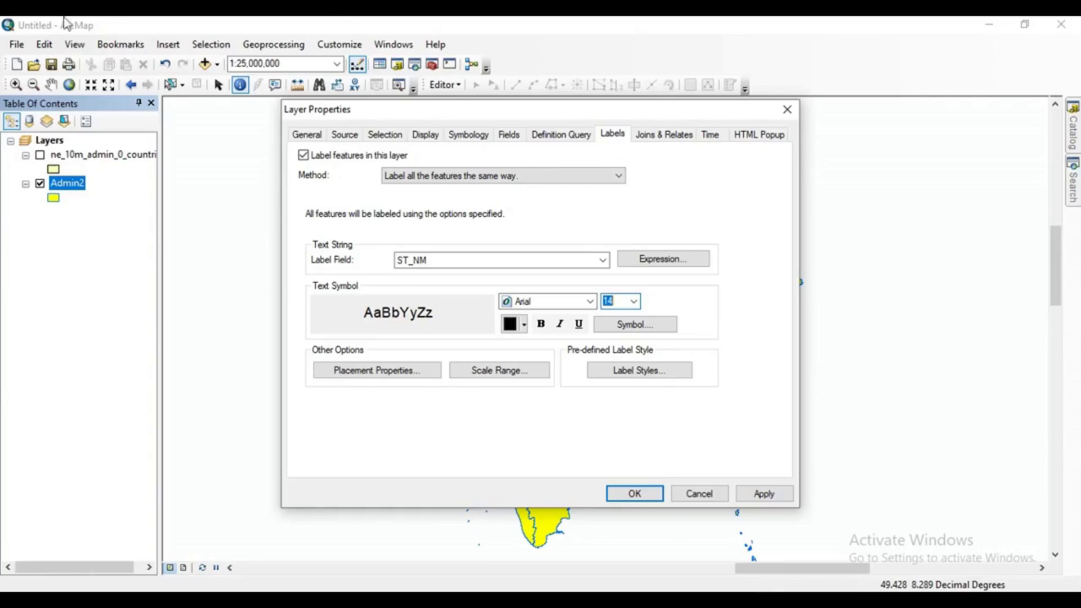
Look at the label text color choices and try bold and italic styling on the Admin2 labels.
{"action": "left_click", "coordinate": [523, 325]}
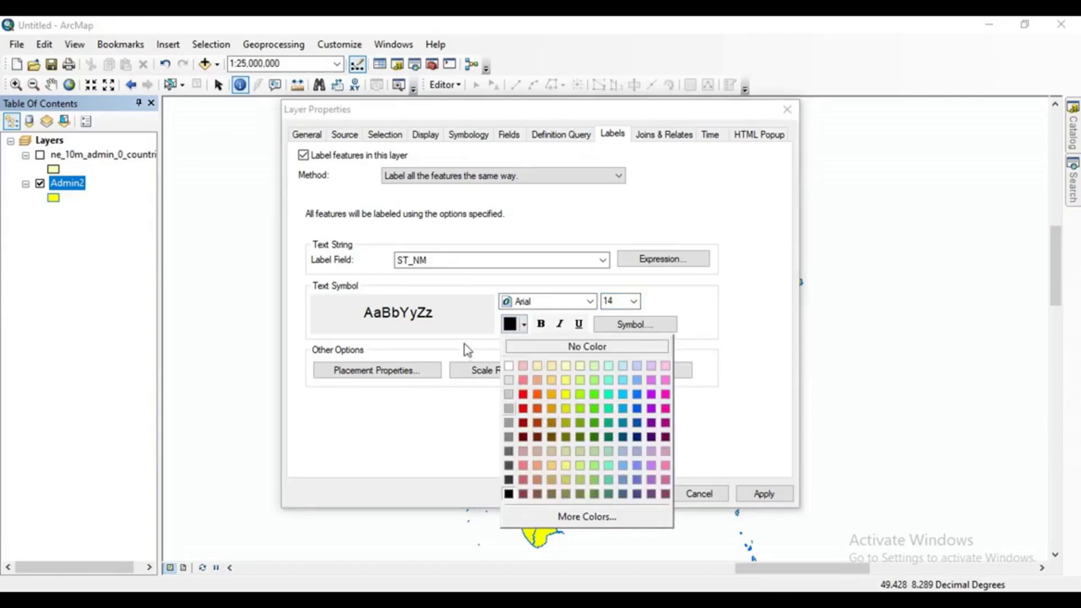
{"action": "left_click", "coordinate": [478, 352]}
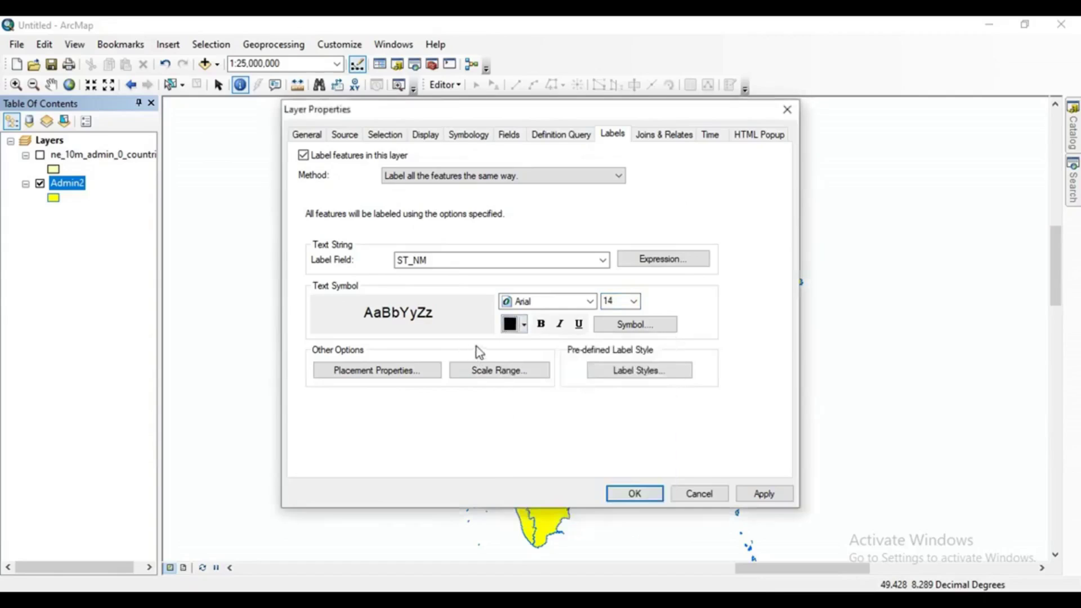
{"action": "left_click", "coordinate": [544, 325]}
{"action": "left_click", "coordinate": [545, 326]}
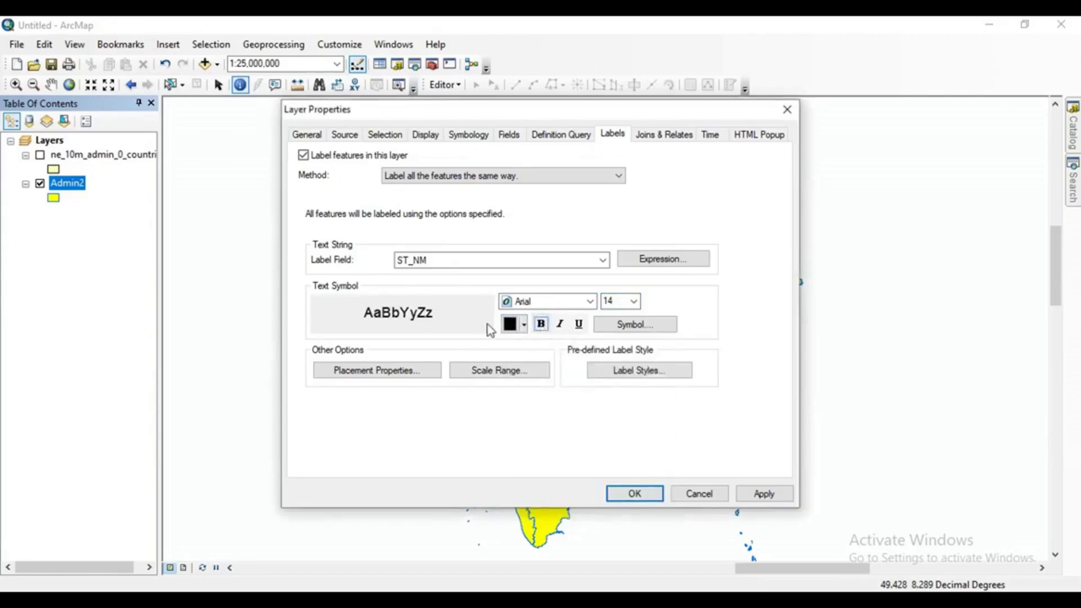
{"action": "left_click", "coordinate": [561, 327]}
{"action": "left_click", "coordinate": [560, 326]}
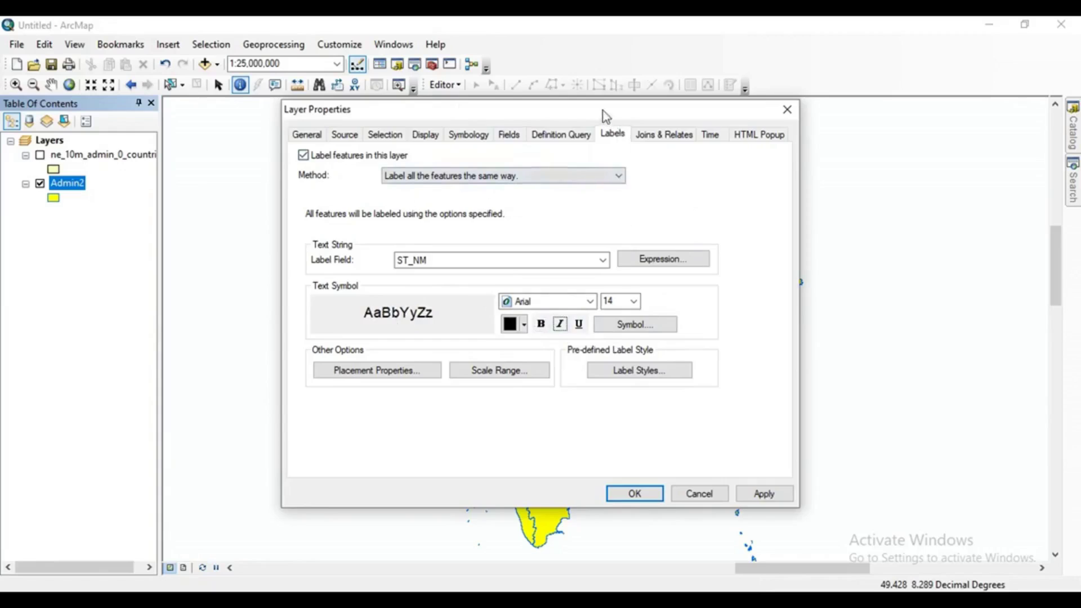
Apply the label settings to the Admin2 layer and close its properties to view the labeled map.
{"action": "left_click_drag", "start_coordinate": [605, 116], "coordinate": [412, 108]}
{"action": "left_click", "coordinate": [569, 496]}
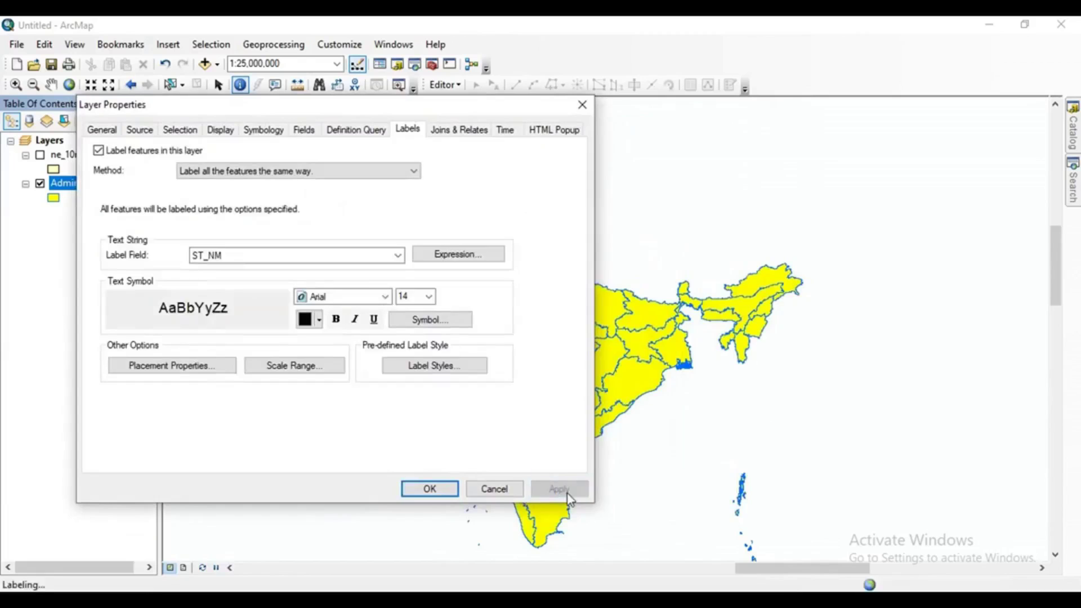
{"action": "left_click", "coordinate": [441, 489]}
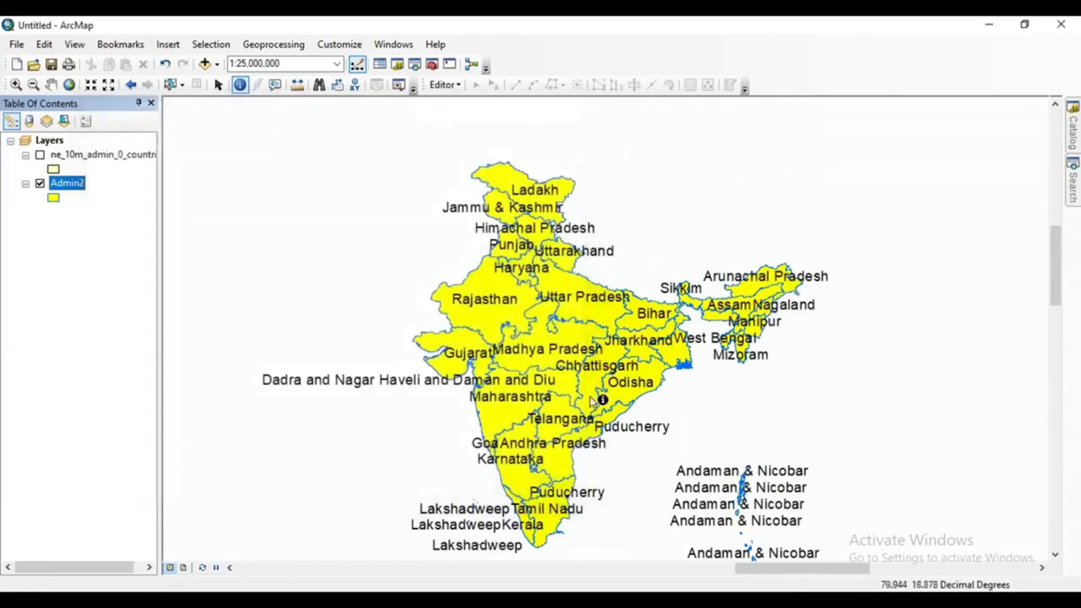
{"action": "scroll", "coordinate": [613, 349], "scroll_direction": "up", "scroll_amount": 1}
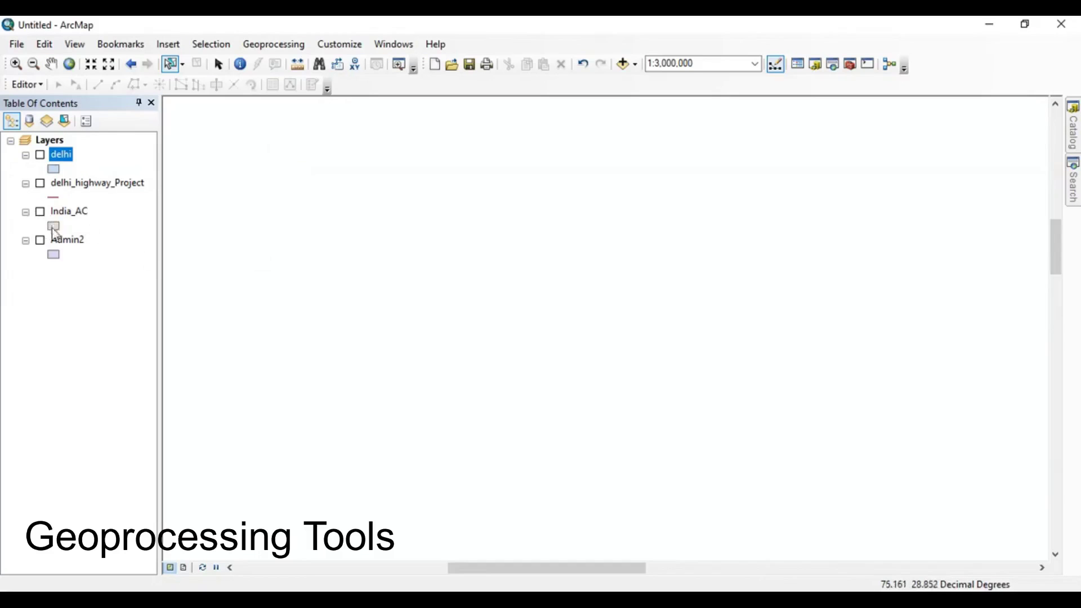
Turn on the Admin2 layer and bring the Indian states into view.
{"action": "left_click", "coordinate": [40, 241]}
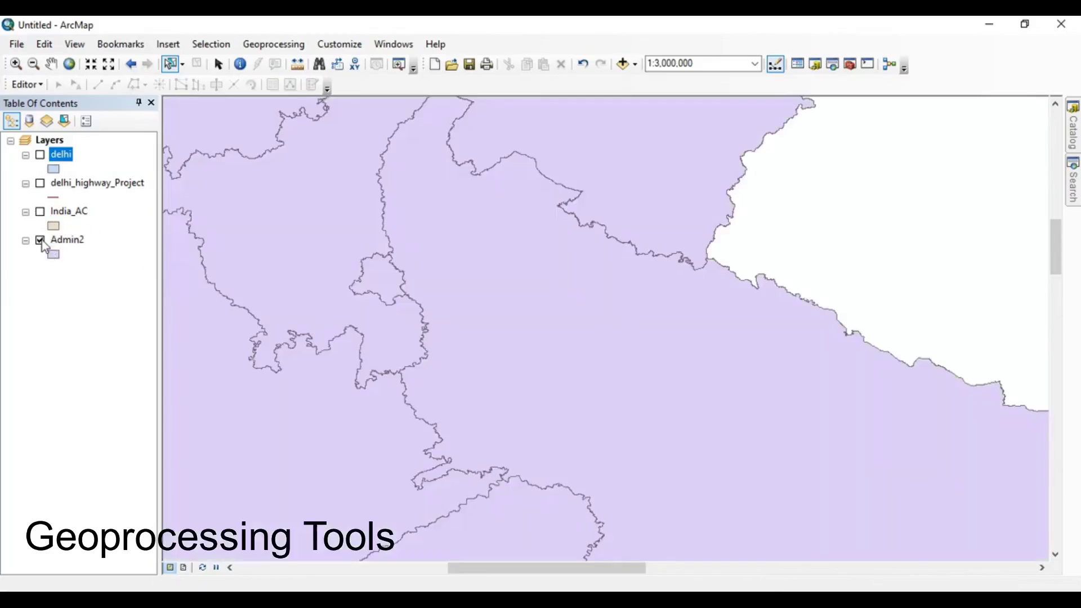
{"action": "scroll", "coordinate": [801, 337], "scroll_direction": "up", "scroll_amount": 3}
{"action": "scroll", "coordinate": [669, 318], "scroll_direction": "up", "scroll_amount": 3}
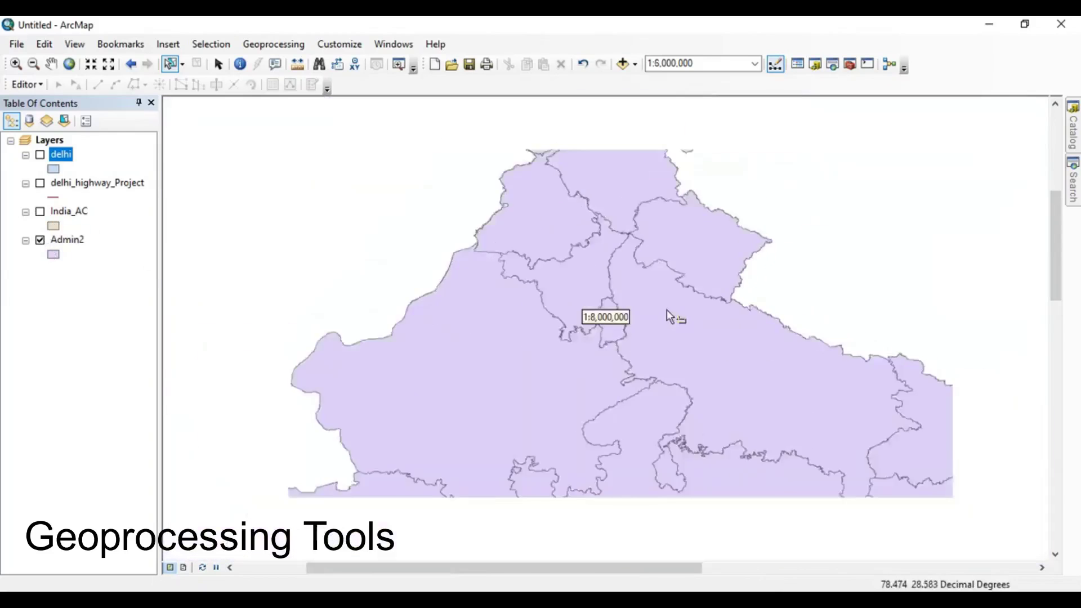
{"action": "scroll", "coordinate": [684, 333], "scroll_direction": "up", "scroll_amount": 1}
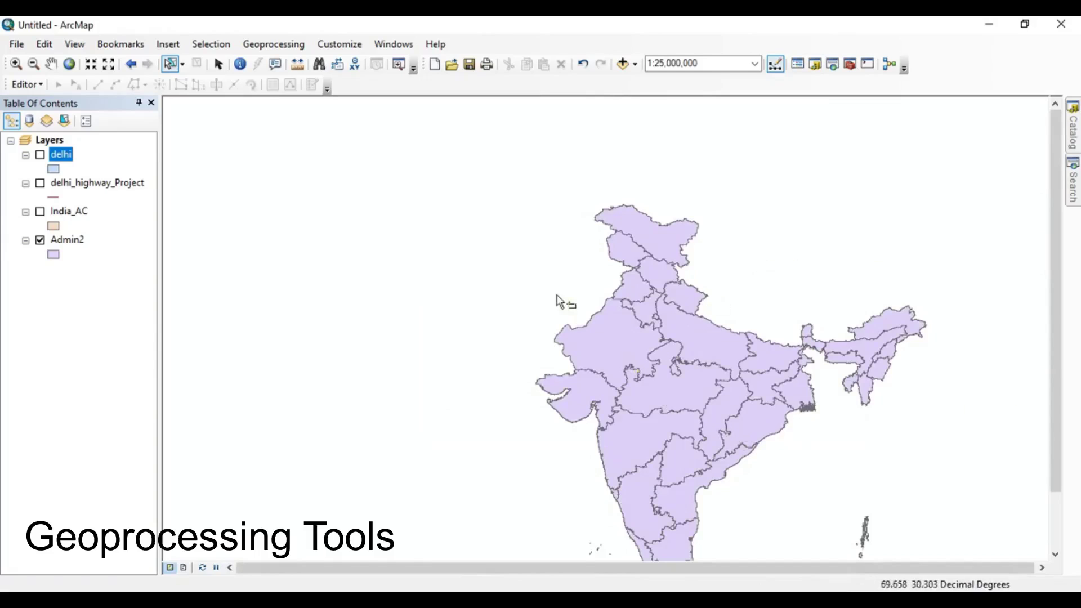
{"action": "scroll", "coordinate": [710, 322], "scroll_direction": "down", "scroll_amount": 3}
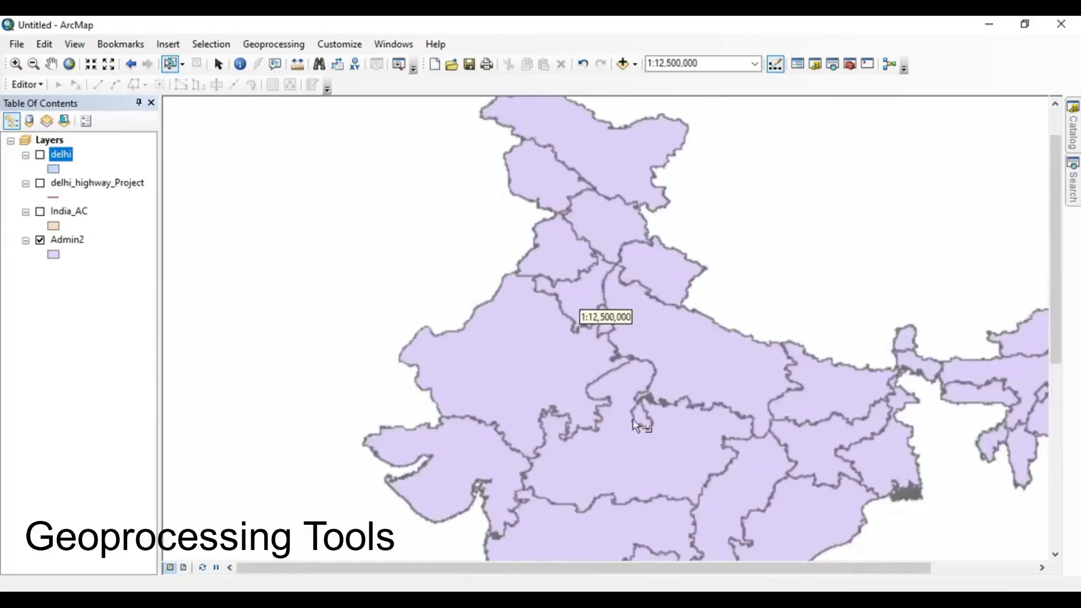
Open the Admin2 layer's attribute table, review the state names and populations, and close it.
{"action": "left_click", "coordinate": [68, 239]}
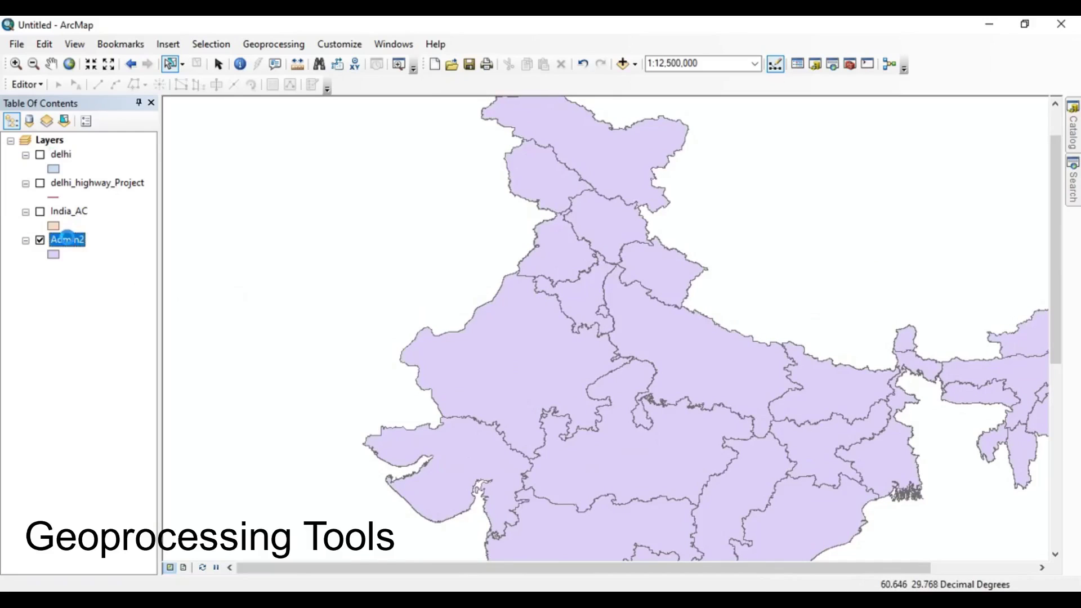
{"action": "right_click", "coordinate": [68, 239]}
{"action": "left_click", "coordinate": [112, 283]}
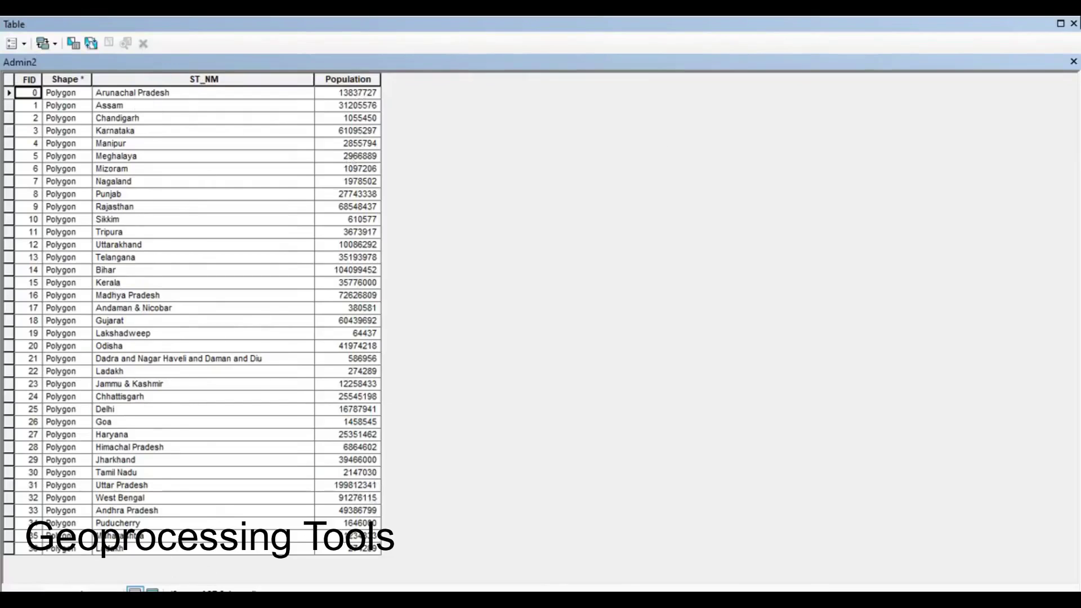
{"action": "left_click", "coordinate": [1073, 23]}
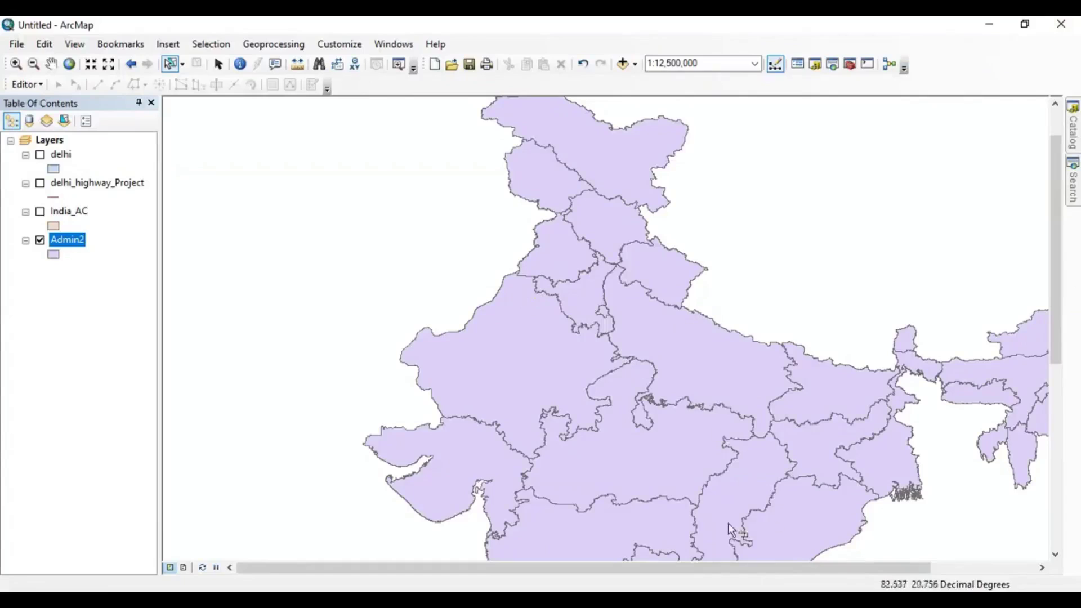
Select the Haryana polygon in Admin2 and export the selected feature as haryana.shp in the Indian Maps folder, adding it to the map.
{"action": "left_click", "coordinate": [172, 68]}
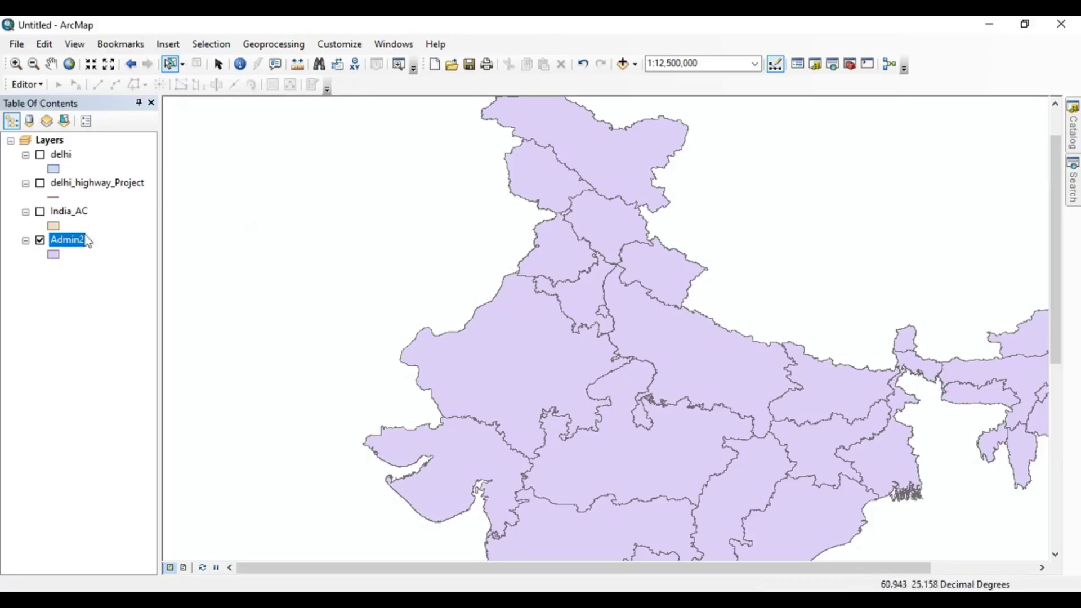
{"action": "left_click", "coordinate": [578, 301]}
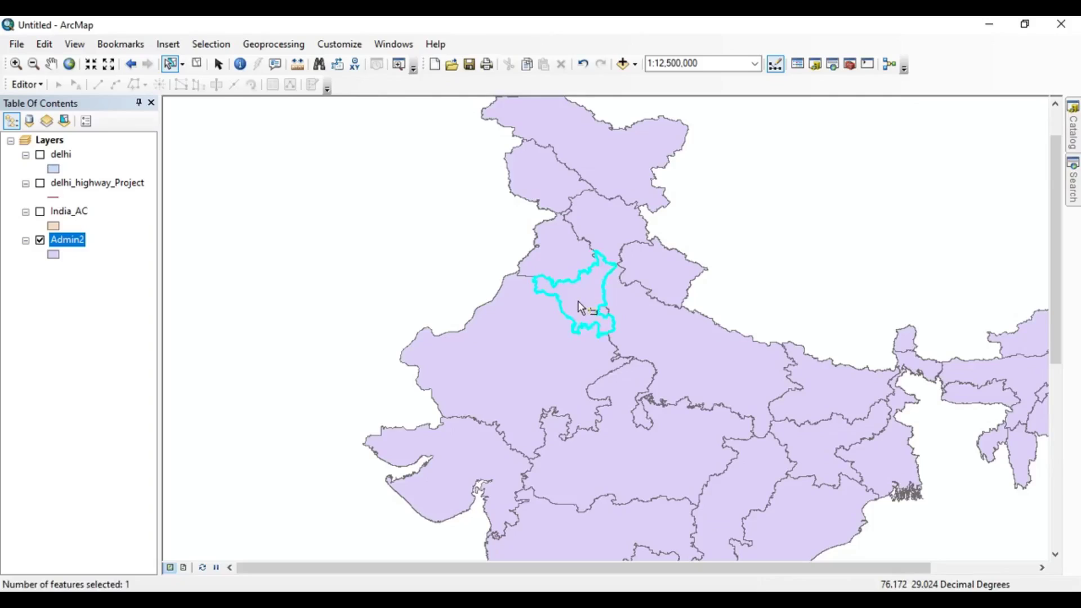
{"action": "right_click", "coordinate": [72, 246]}
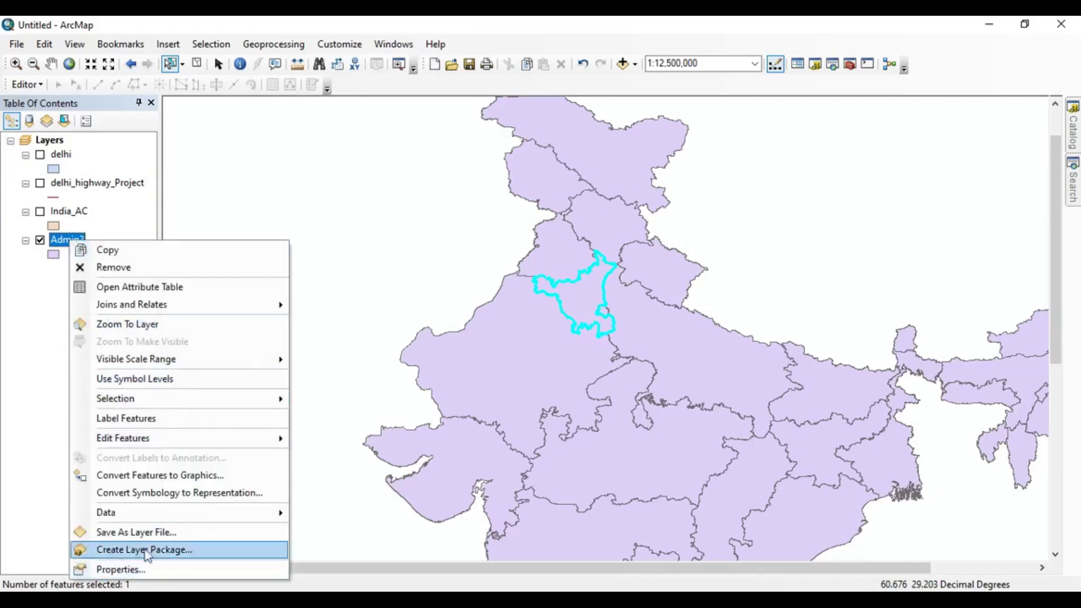
{"action": "mouse_move", "coordinate": [141, 516]}
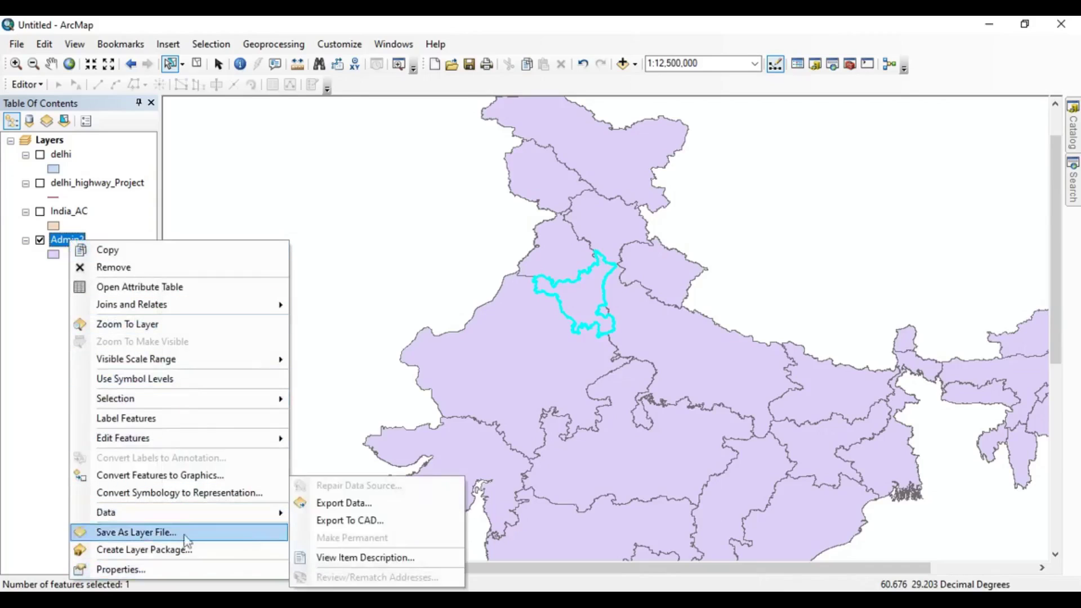
{"action": "left_click", "coordinate": [324, 503]}
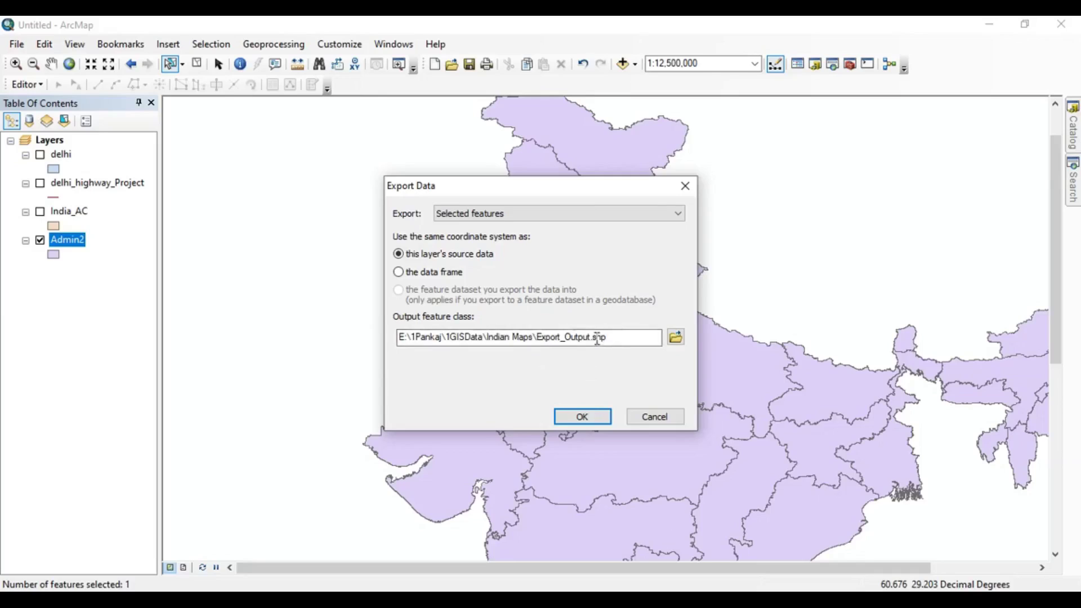
{"action": "left_click_drag", "start_coordinate": [592, 337], "coordinate": [540, 343]}
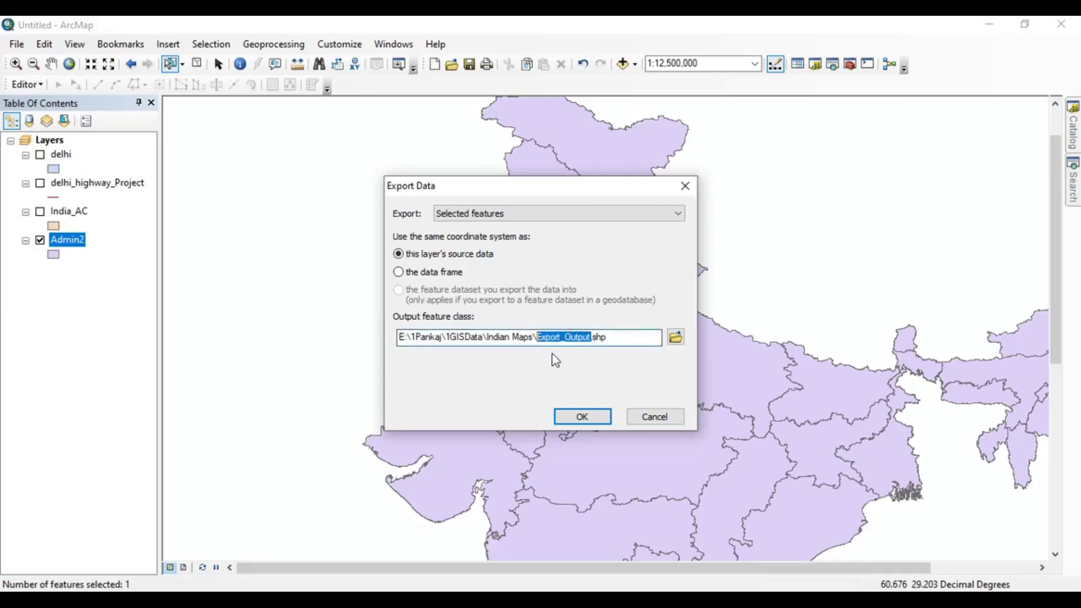
{"action": "type", "text": "h"}
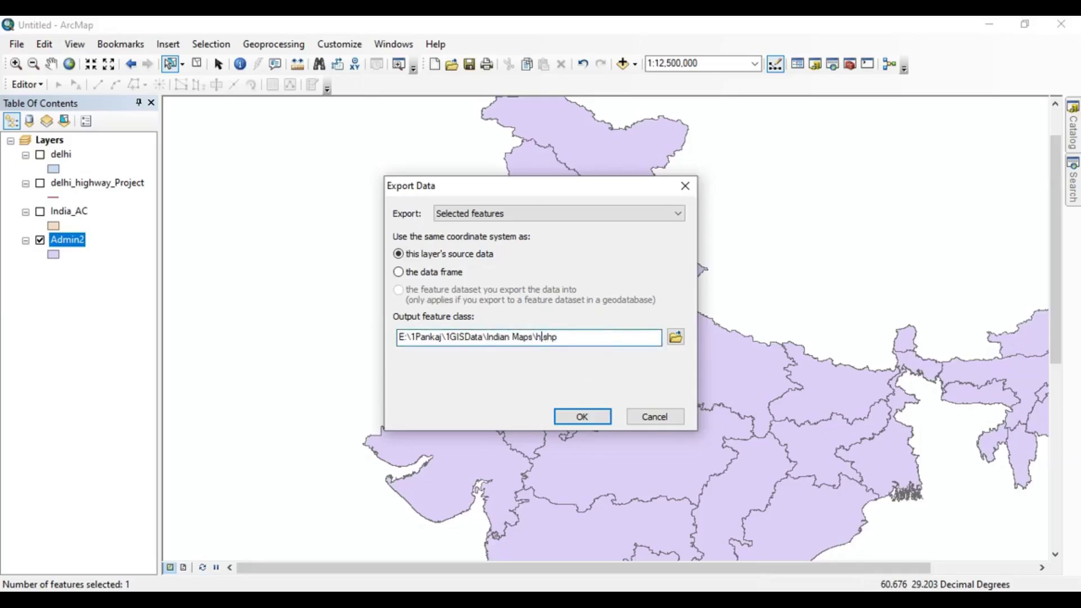
{"action": "type", "text": "at"}
{"action": "key", "text": "BackSpace"}
{"action": "type", "text": "ryana"}
{"action": "left_click", "coordinate": [576, 421]}
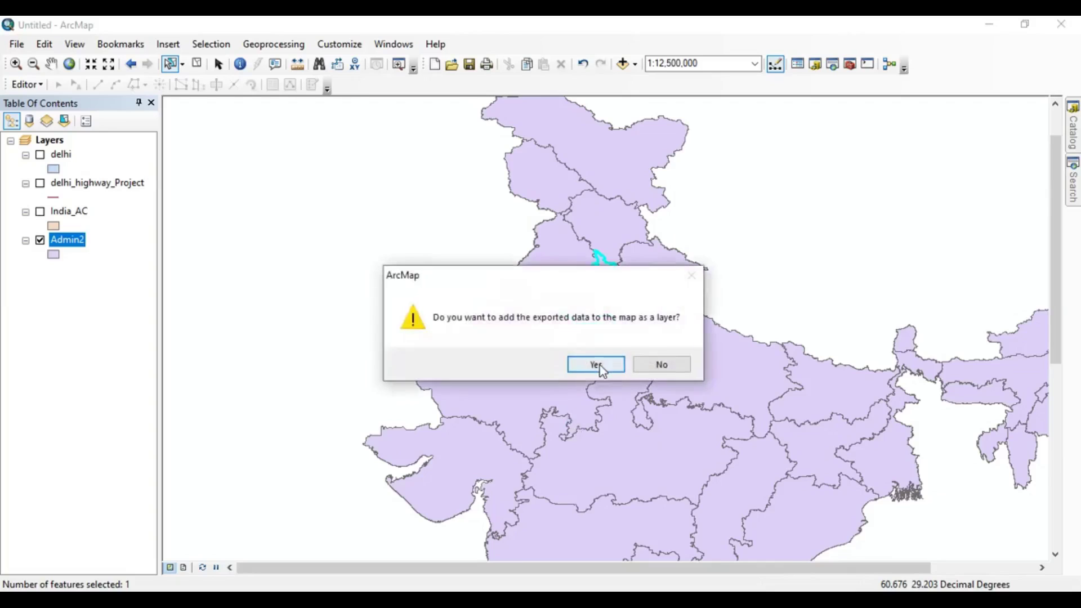
{"action": "left_click", "coordinate": [598, 365]}
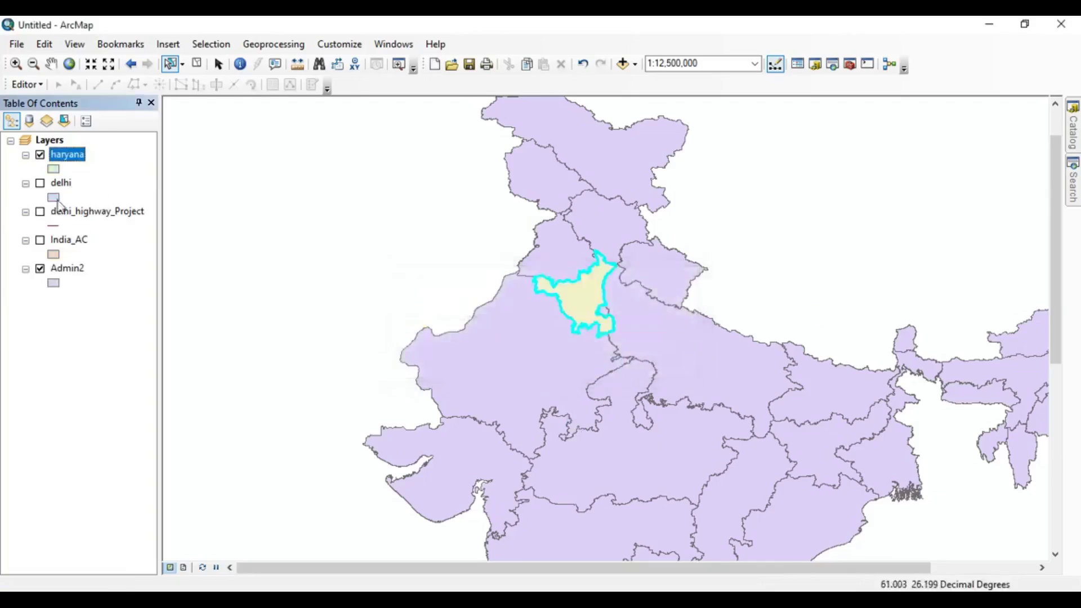
Hide the Admin2 layer and check the exported haryana layer's attribute table.
{"action": "left_click", "coordinate": [40, 269]}
{"action": "scroll", "coordinate": [601, 297], "scroll_direction": "up", "scroll_amount": 5}
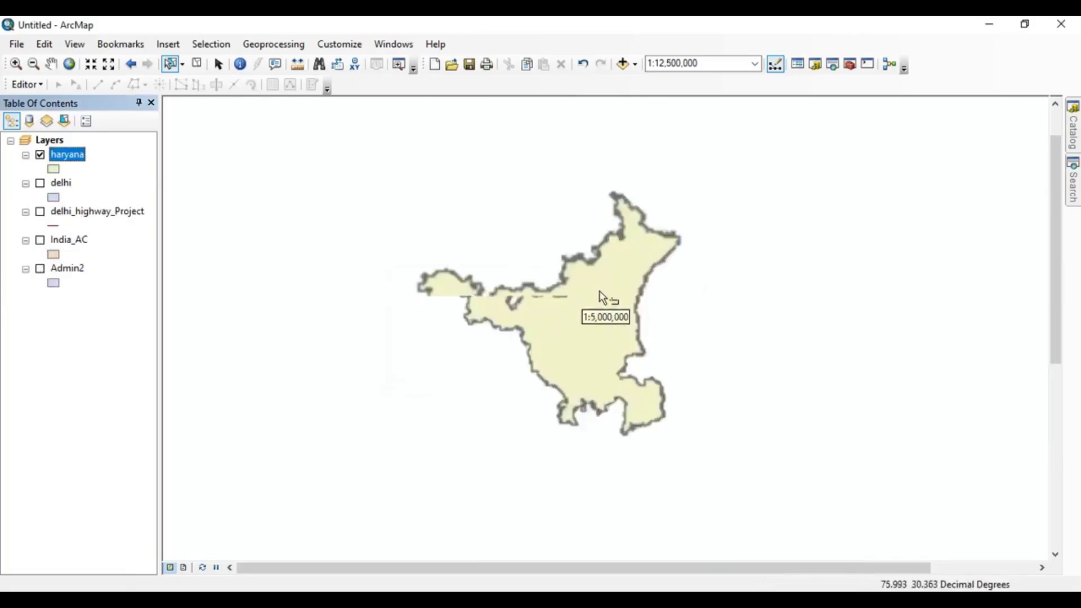
{"action": "right_click", "coordinate": [80, 159]}
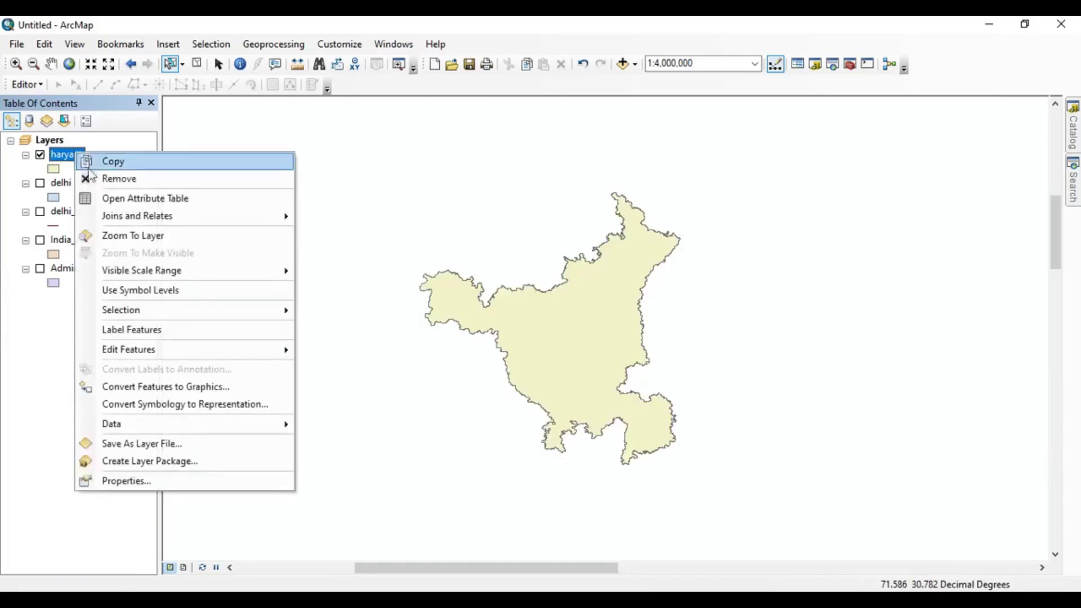
{"action": "left_click", "coordinate": [112, 197]}
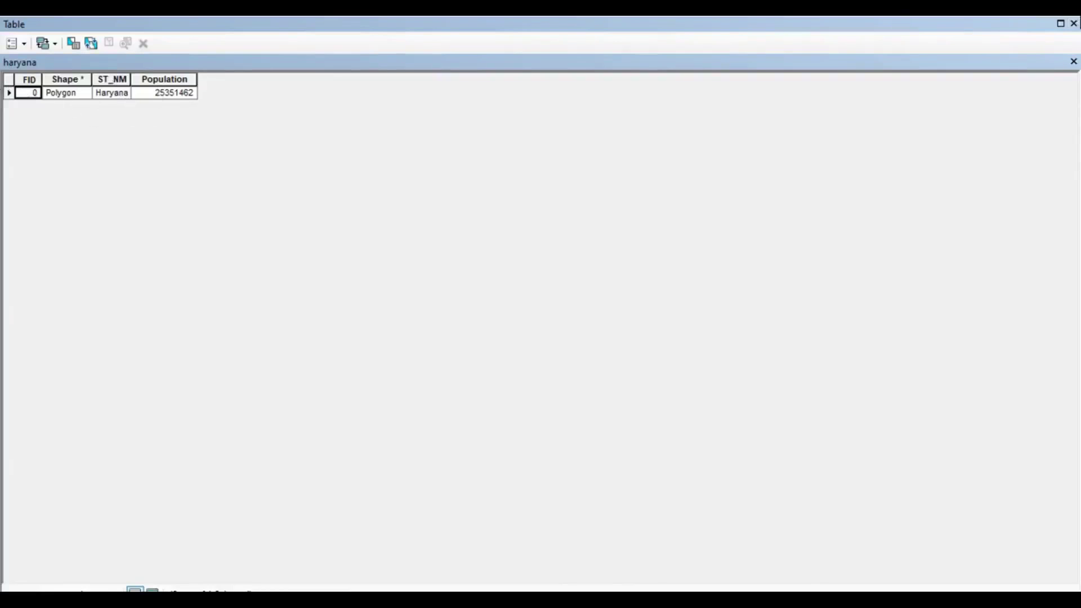
{"action": "left_click", "coordinate": [1074, 23]}
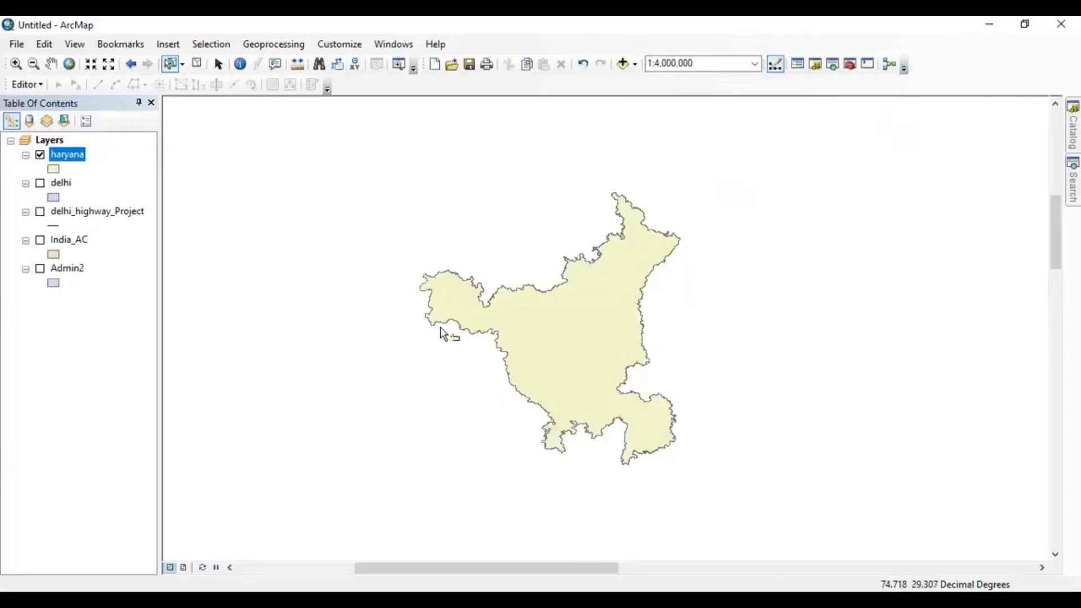
Turn off the haryana layer's display.
{"action": "left_click", "coordinate": [40, 156]}
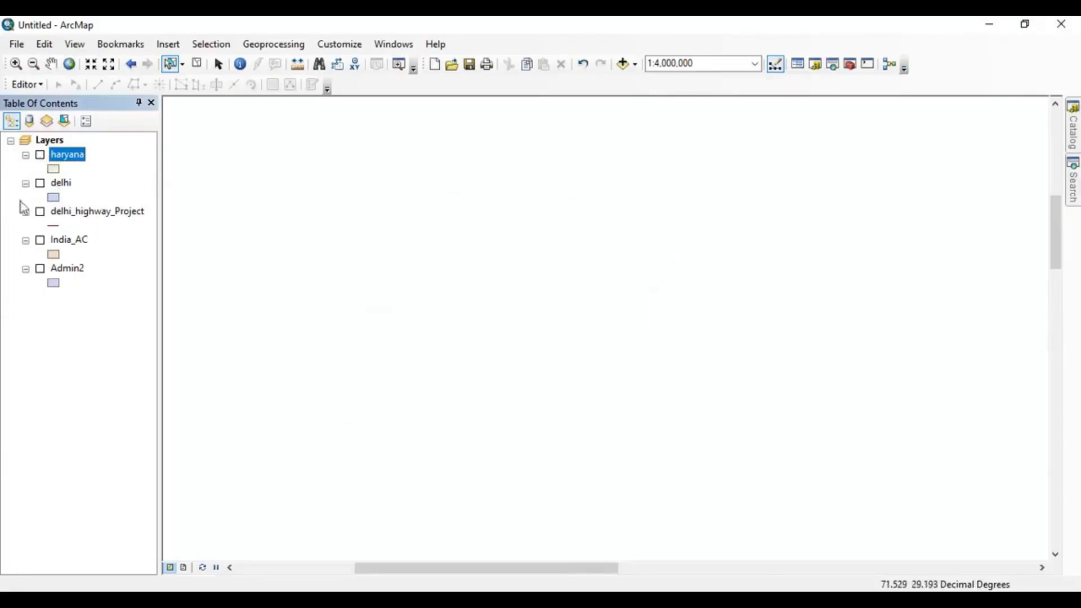
Display the delhi and India_AC layers together and examine Delhi's area against the surrounding constituency boundaries.
{"action": "left_click", "coordinate": [41, 183]}
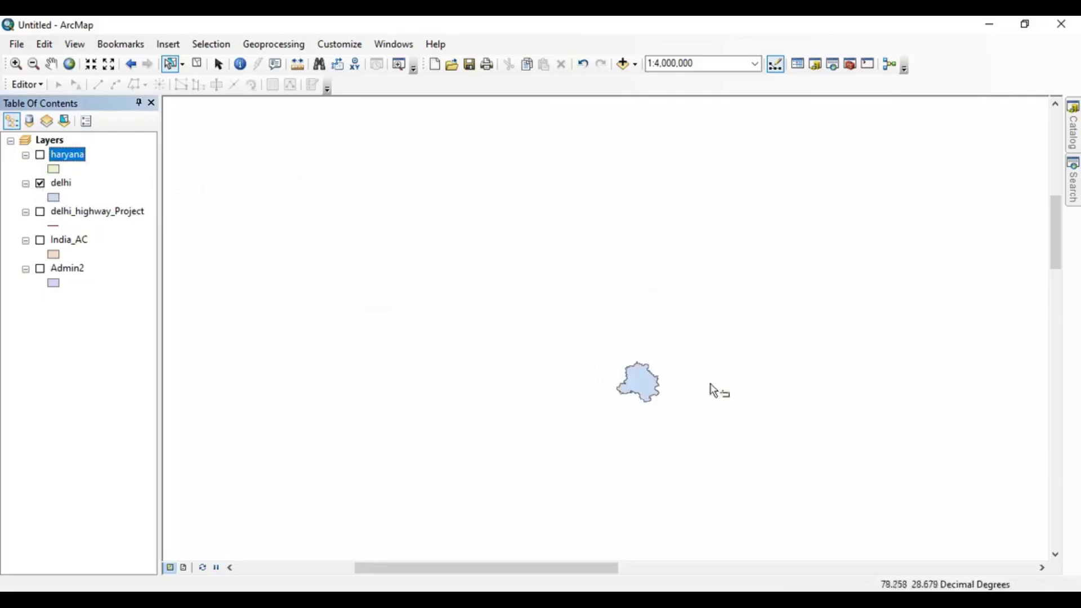
{"action": "scroll", "coordinate": [626, 383], "scroll_direction": "up", "scroll_amount": 3}
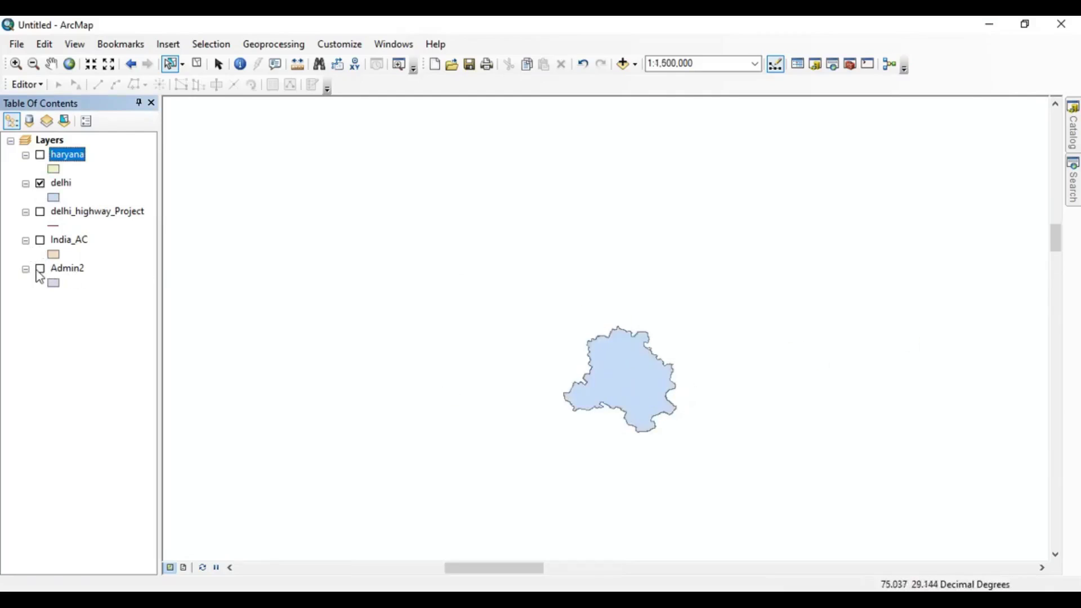
{"action": "left_click", "coordinate": [40, 241]}
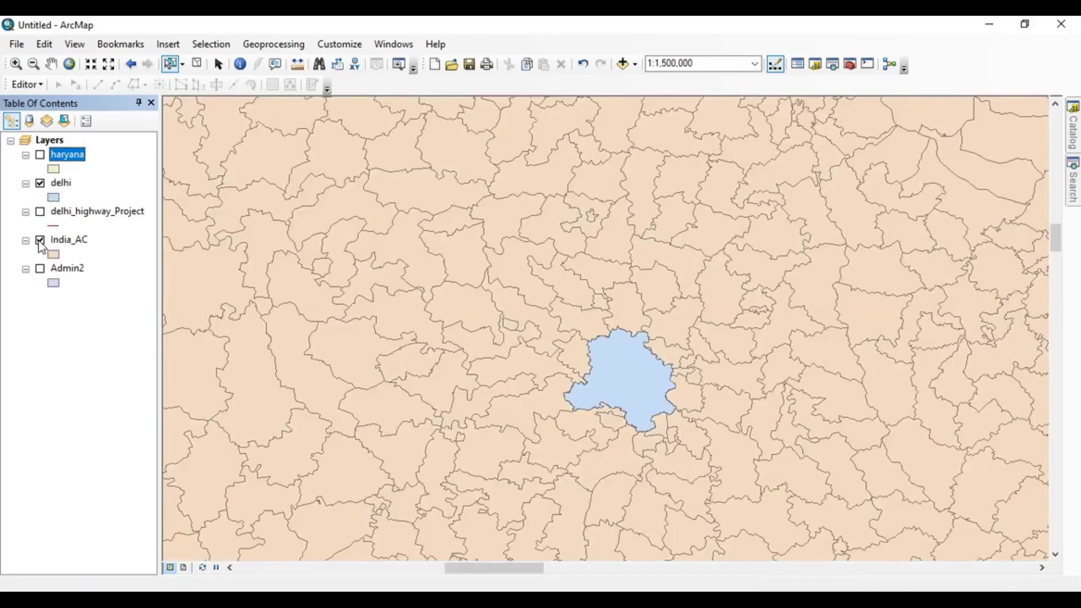
{"action": "scroll", "coordinate": [601, 239], "scroll_direction": "down", "scroll_amount": 2}
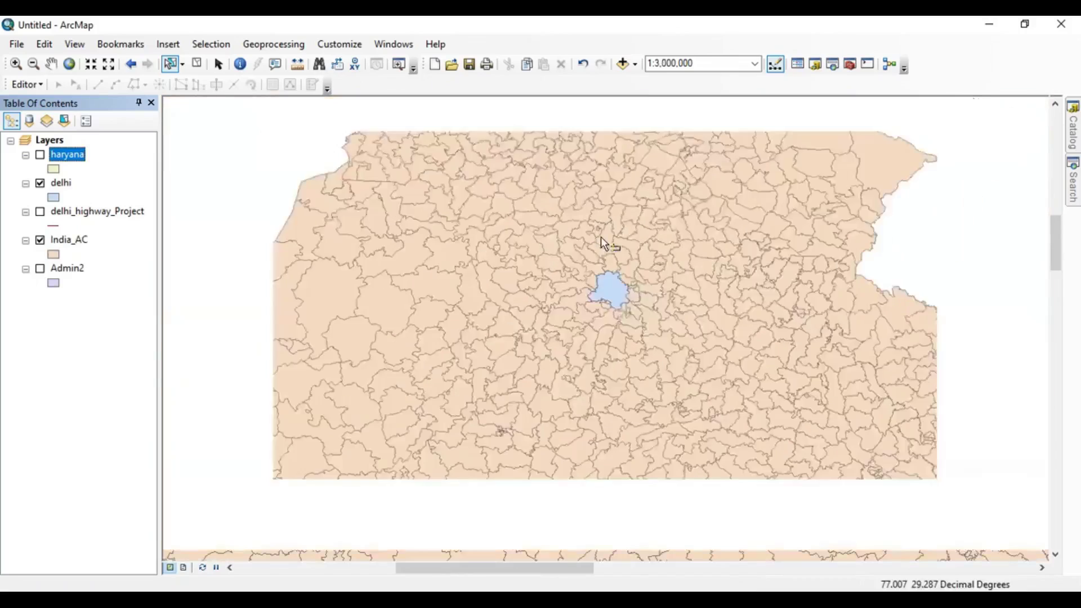
{"action": "scroll", "coordinate": [600, 239], "scroll_direction": "down", "scroll_amount": 2}
{"action": "scroll", "coordinate": [600, 239], "scroll_direction": "down", "scroll_amount": 2}
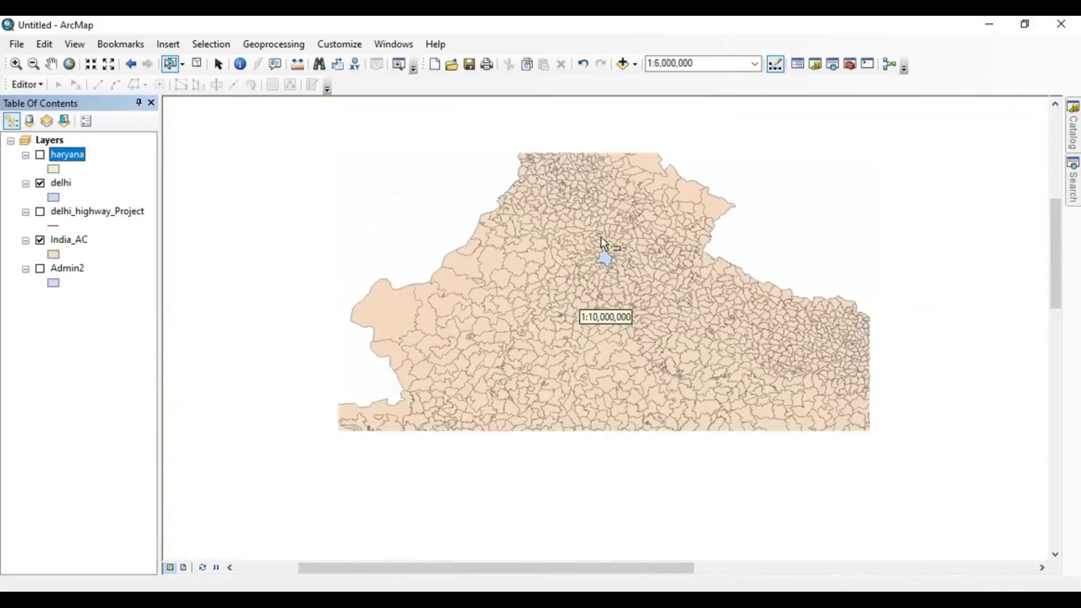
{"action": "scroll", "coordinate": [643, 219], "scroll_direction": "up", "scroll_amount": 4}
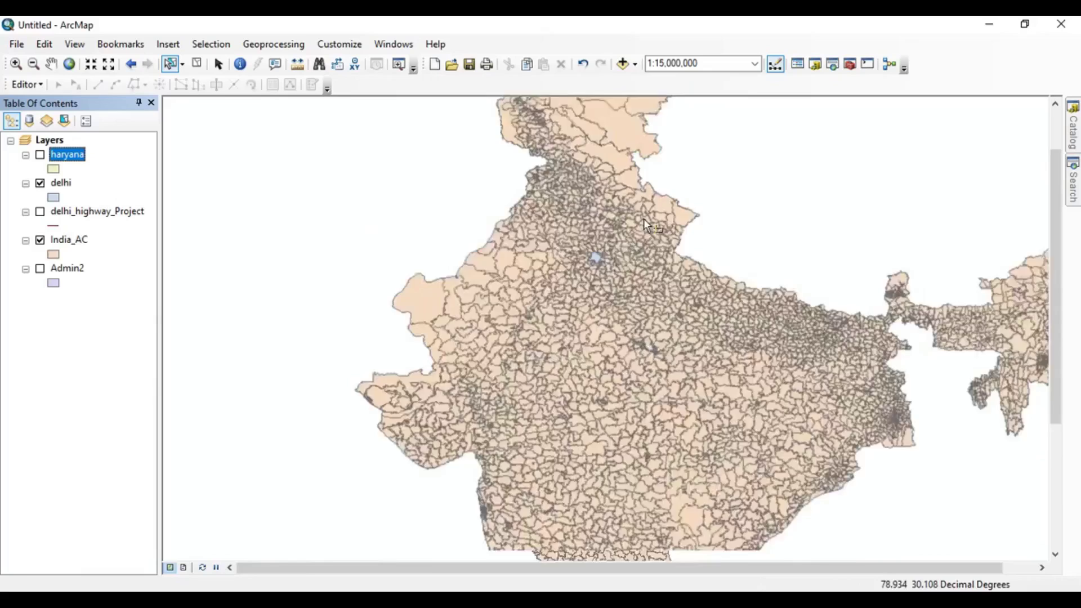
{"action": "scroll", "coordinate": [643, 218], "scroll_direction": "down", "scroll_amount": 1}
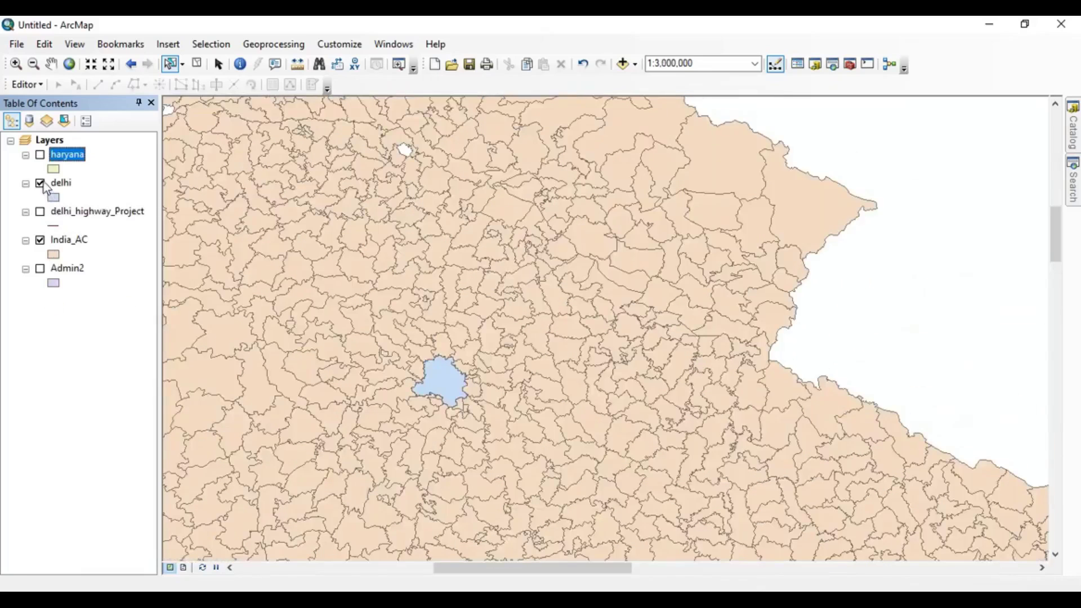
Toggle the India_AC layer's display to compare it with delhi, leaving only delhi shown.
{"action": "left_click", "coordinate": [41, 241]}
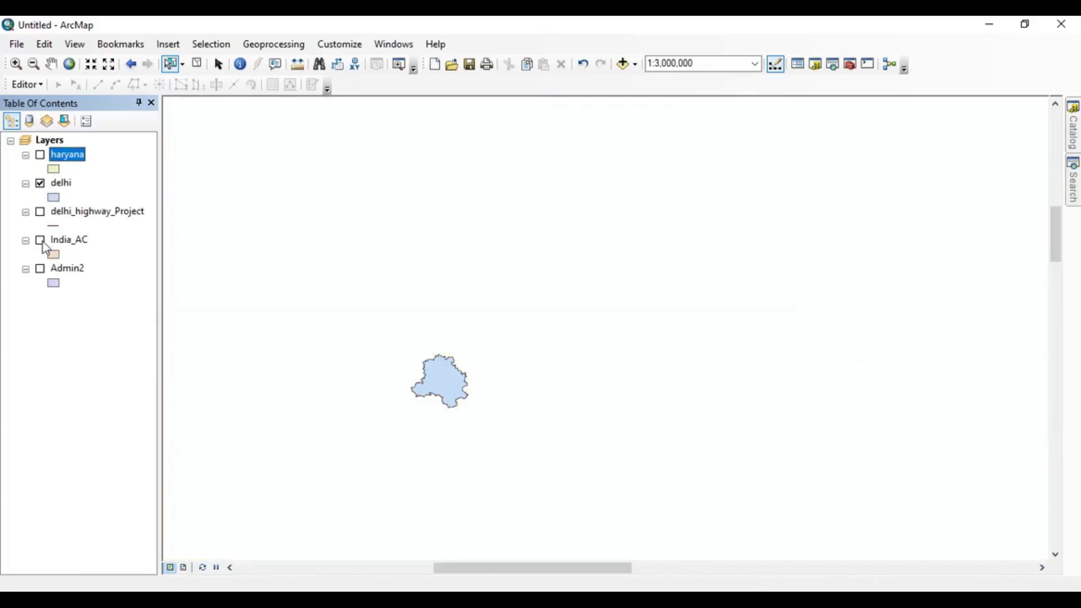
{"action": "left_click", "coordinate": [41, 241]}
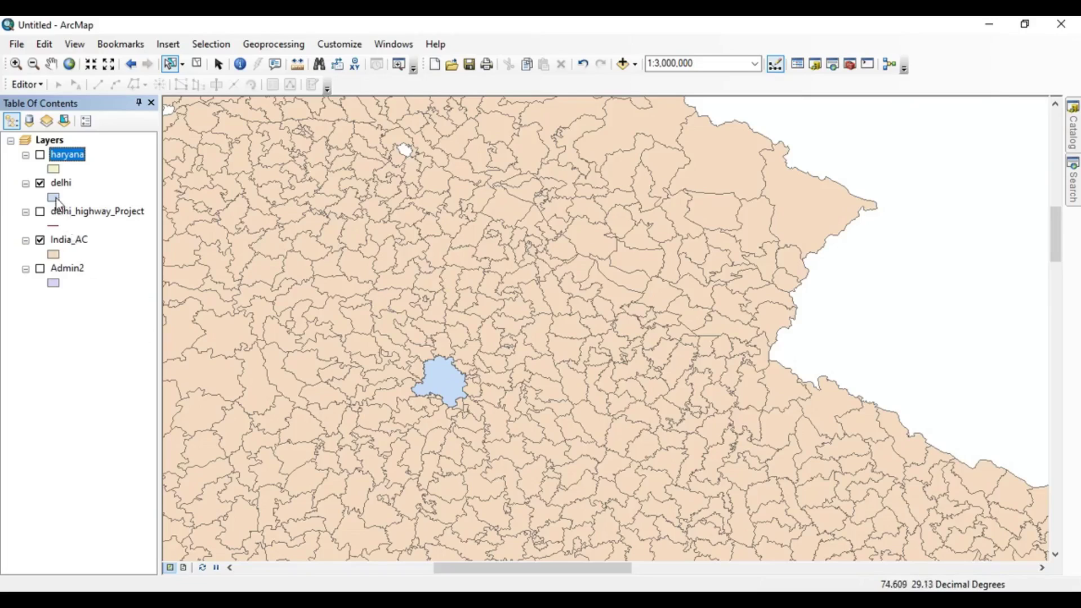
{"action": "left_click", "coordinate": [40, 241]}
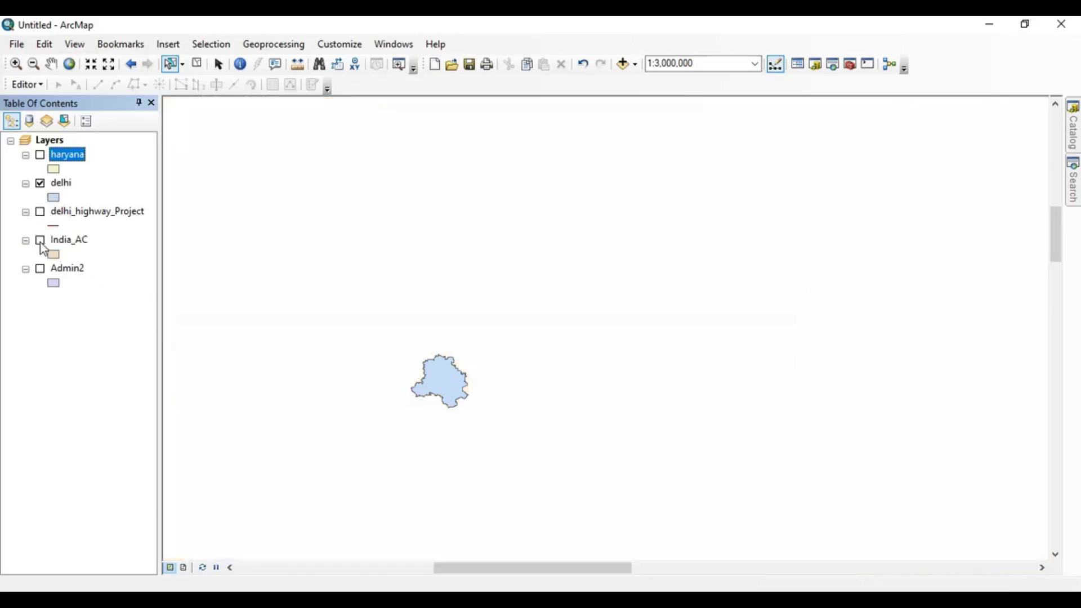
Clip the India_AC layer with delhi as the clip features, keeping the default output feature class.
{"action": "left_click", "coordinate": [284, 50]}
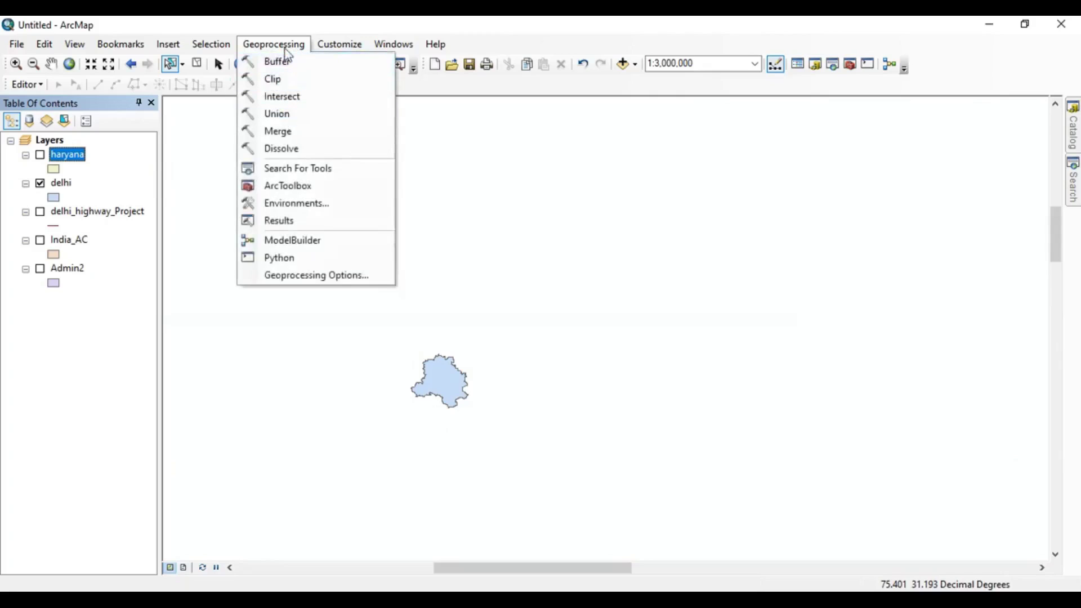
{"action": "left_click", "coordinate": [275, 80]}
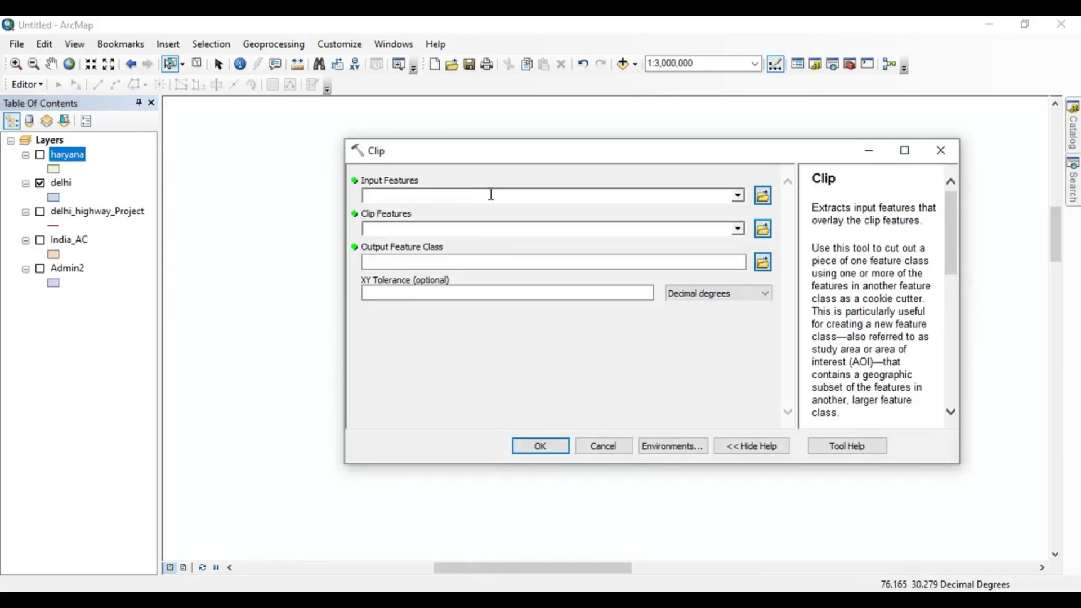
{"action": "left_click", "coordinate": [738, 196]}
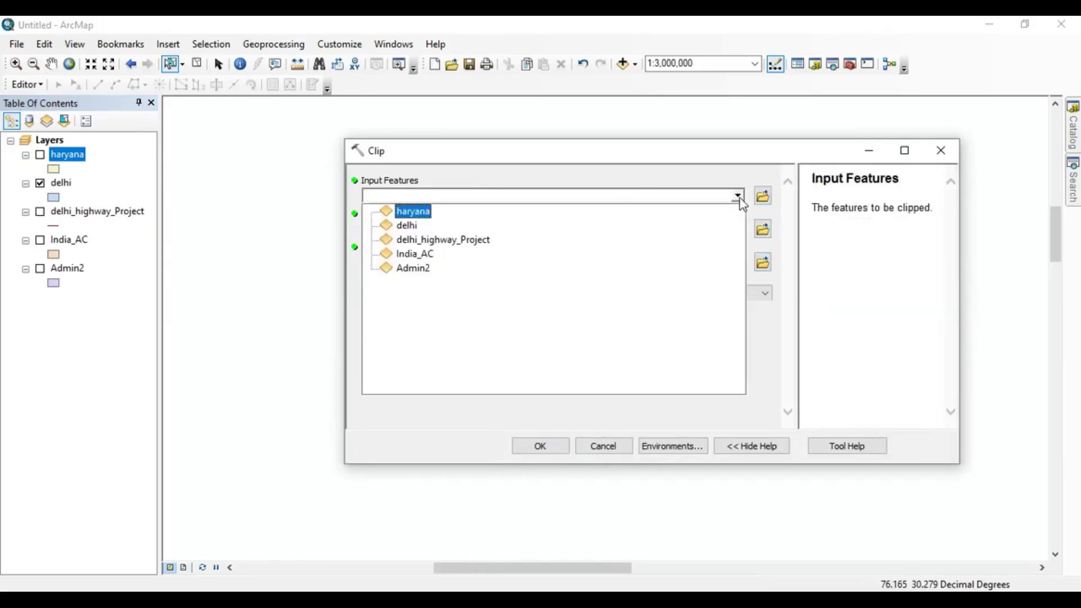
{"action": "left_click", "coordinate": [425, 254]}
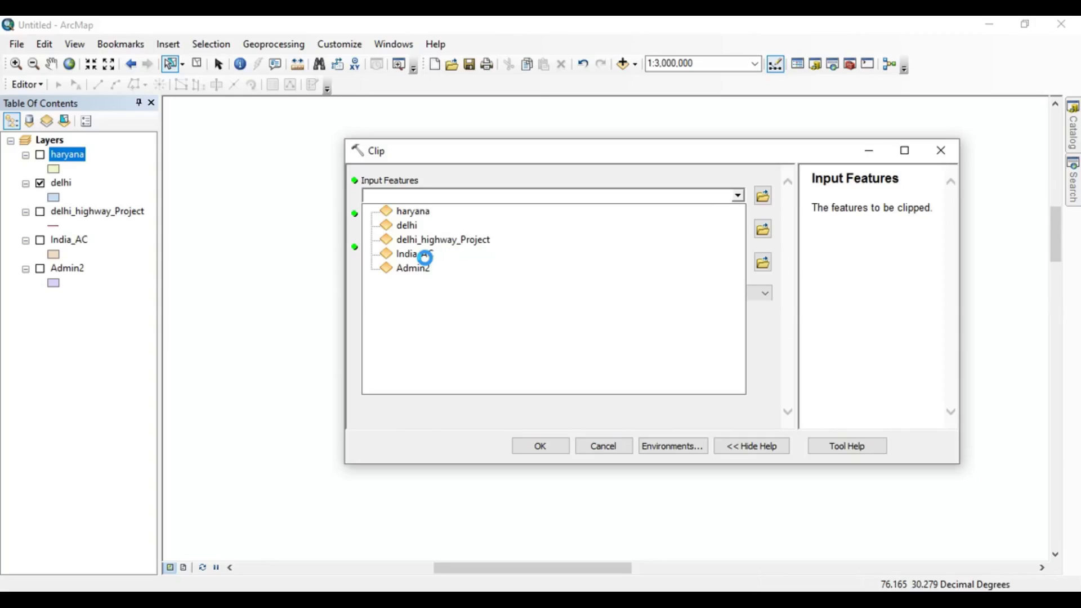
{"action": "left_click", "coordinate": [425, 257]}
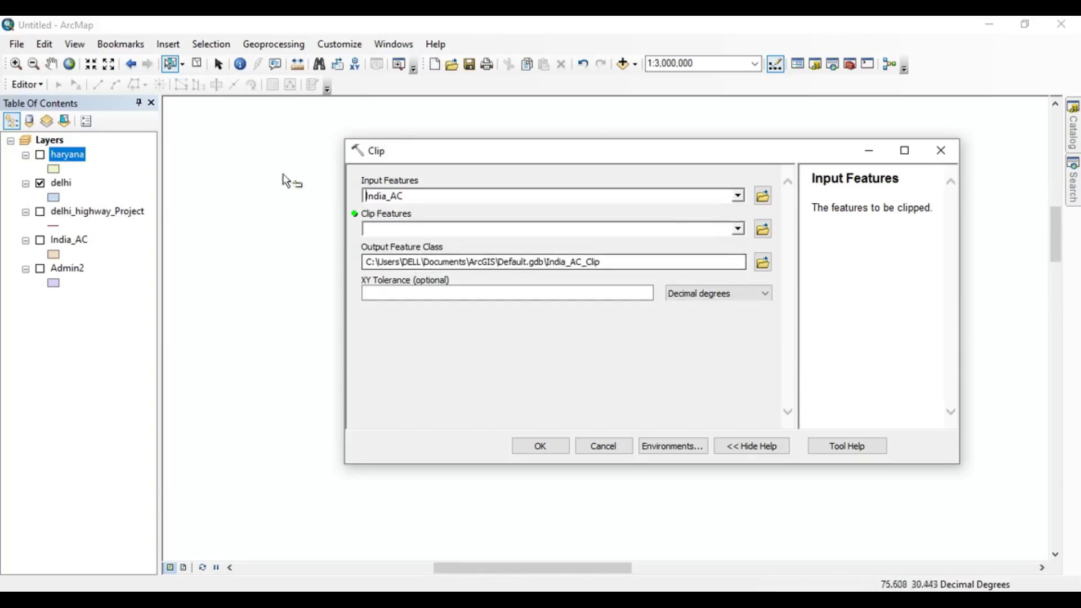
{"action": "left_click", "coordinate": [737, 228]}
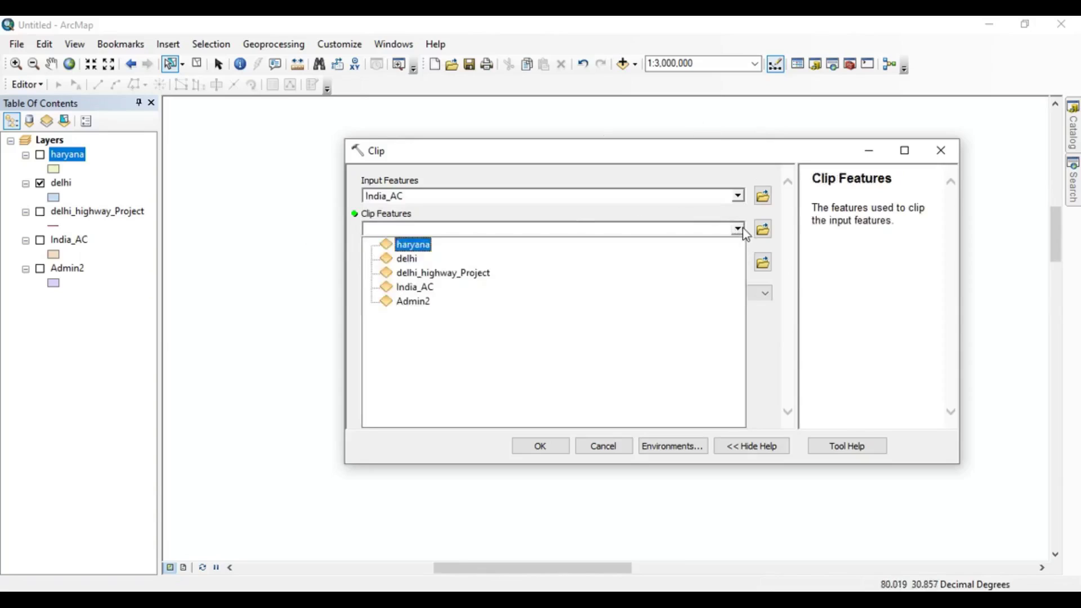
{"action": "left_click", "coordinate": [410, 259]}
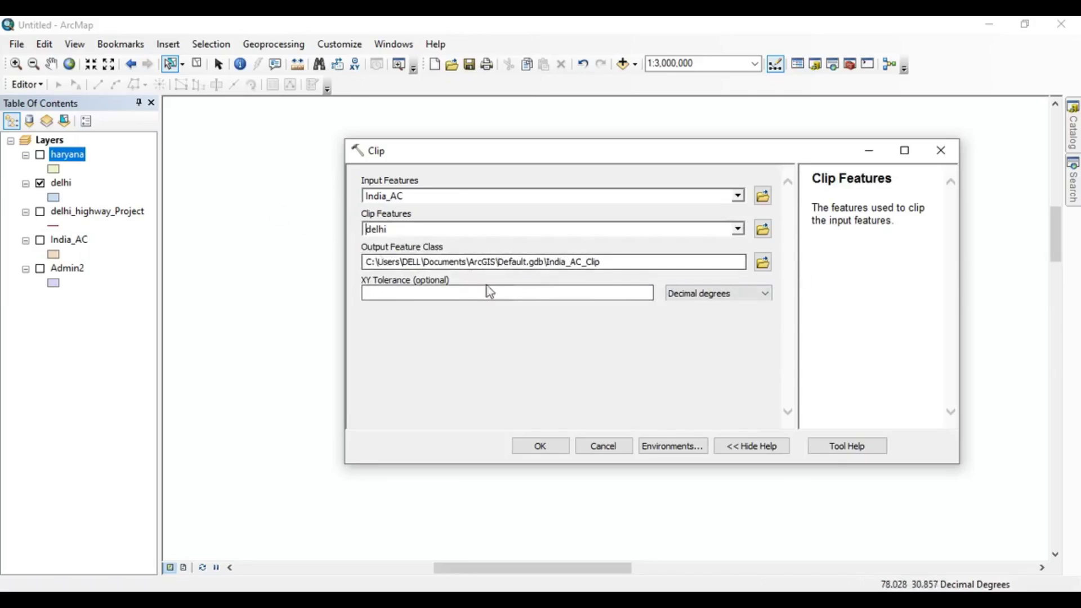
{"action": "left_click", "coordinate": [544, 457]}
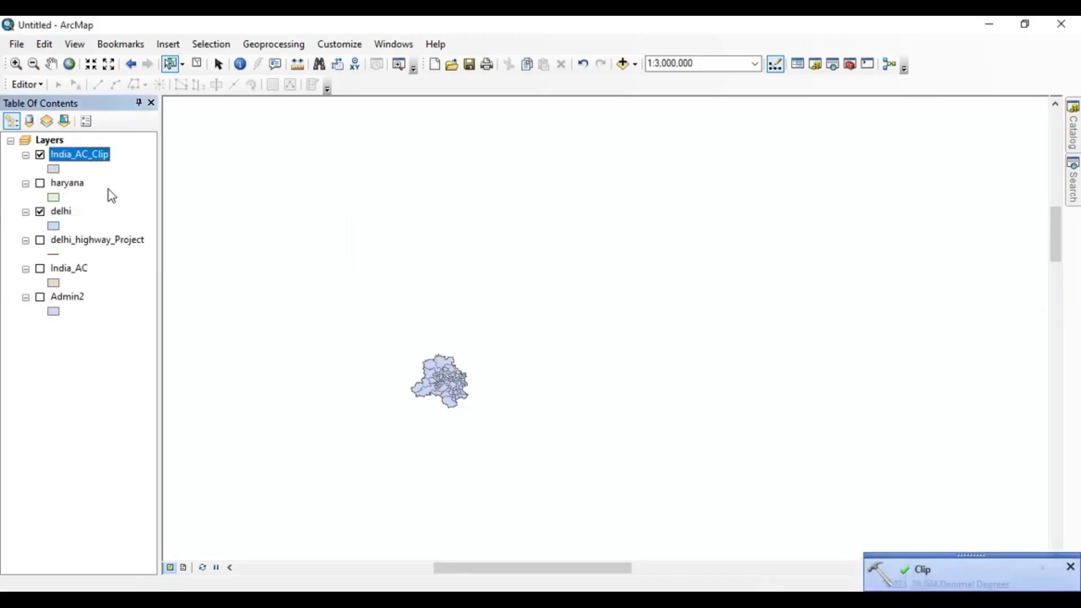
Hide the delhi layer, inspect the constituency boundaries in the clipped India_AC_Clip layer, and hide that layer too.
{"action": "left_click", "coordinate": [39, 212]}
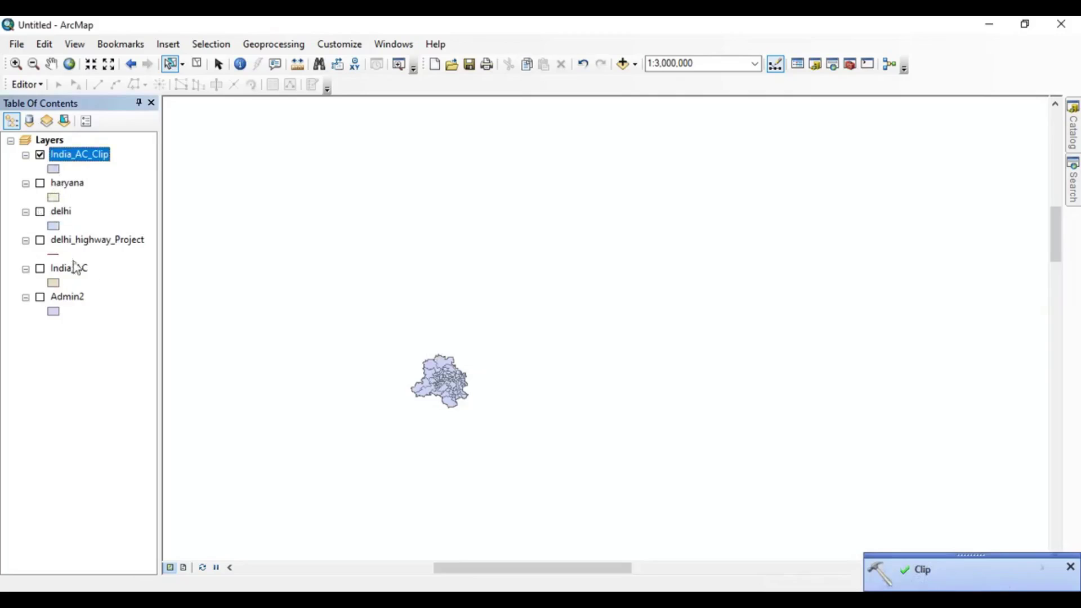
{"action": "scroll", "coordinate": [460, 391], "scroll_direction": "up", "scroll_amount": 1}
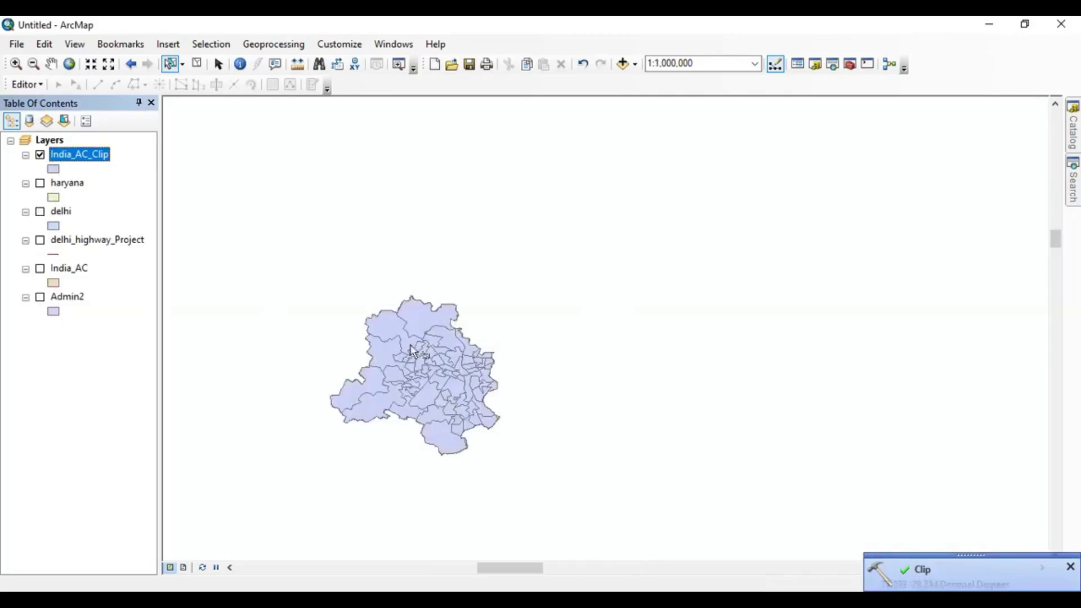
{"action": "scroll", "coordinate": [411, 355], "scroll_direction": "up", "scroll_amount": 2}
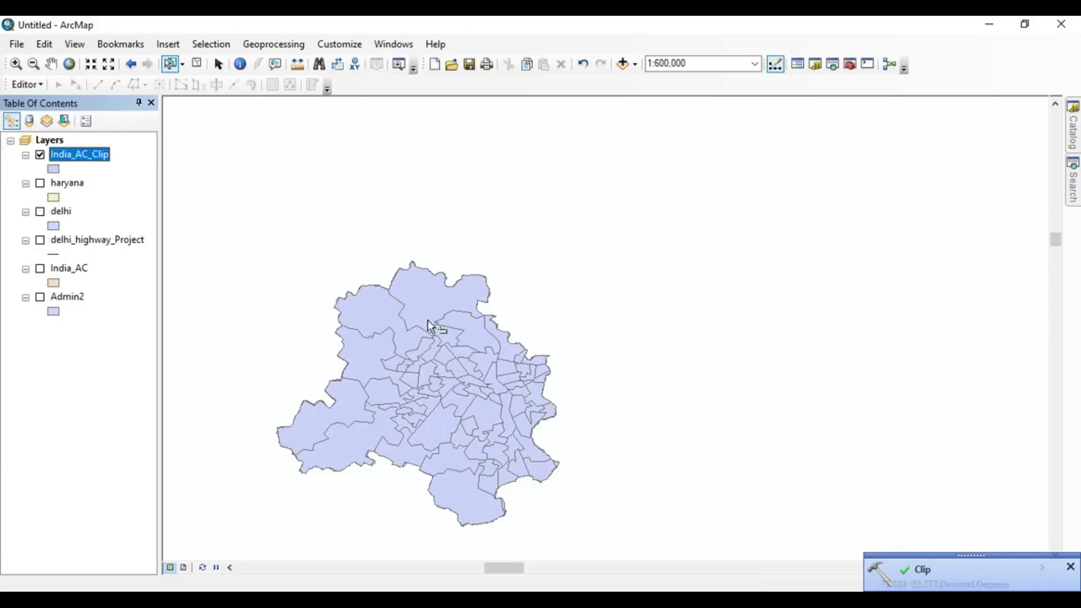
{"action": "left_click", "coordinate": [40, 156]}
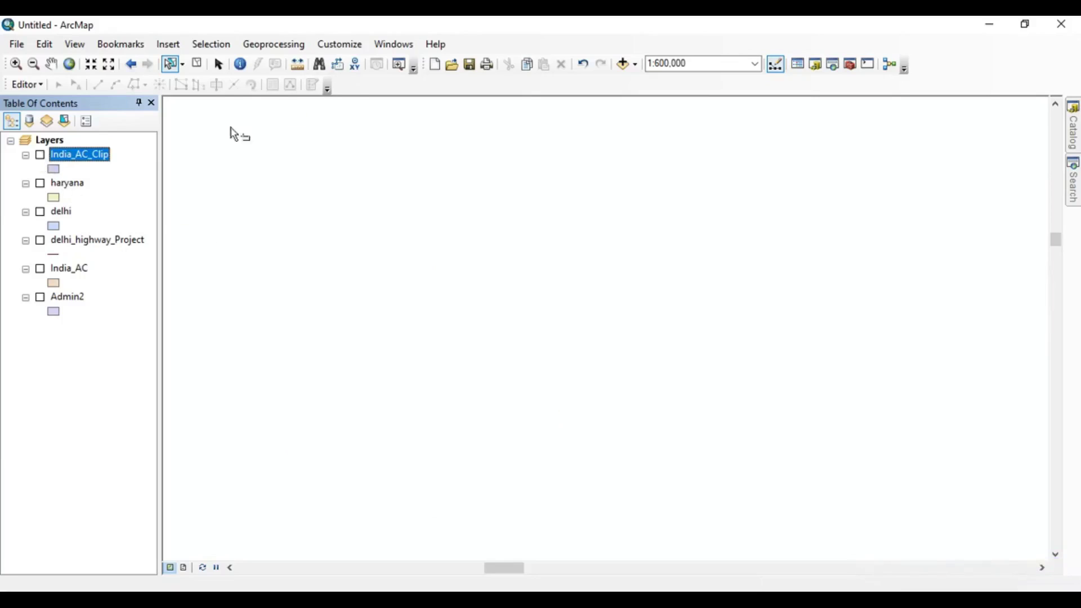
{"action": "left_click", "coordinate": [272, 45]}
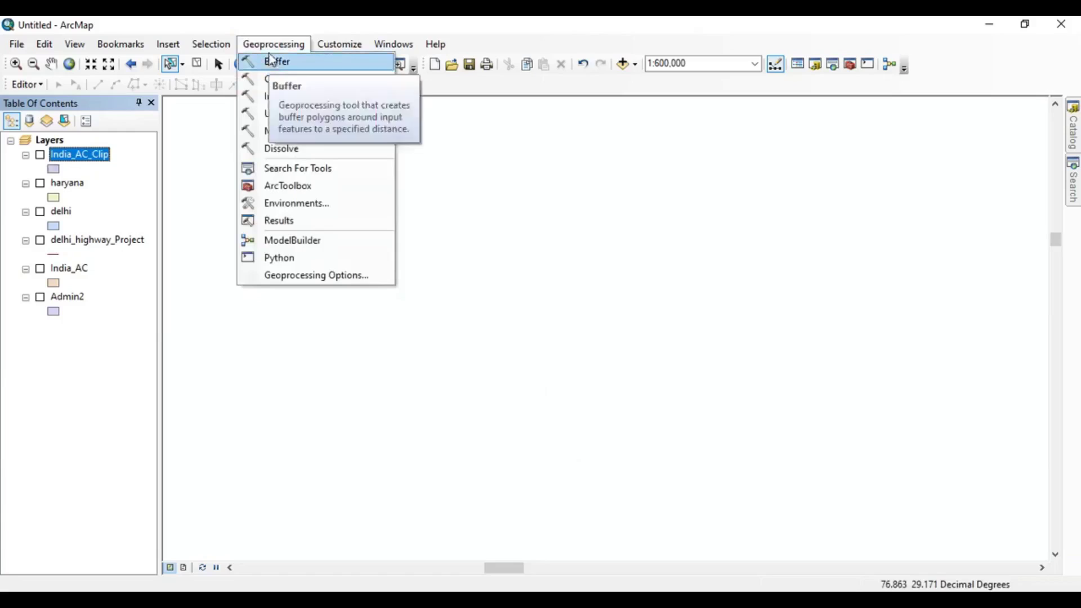
{"action": "left_click", "coordinate": [268, 48]}
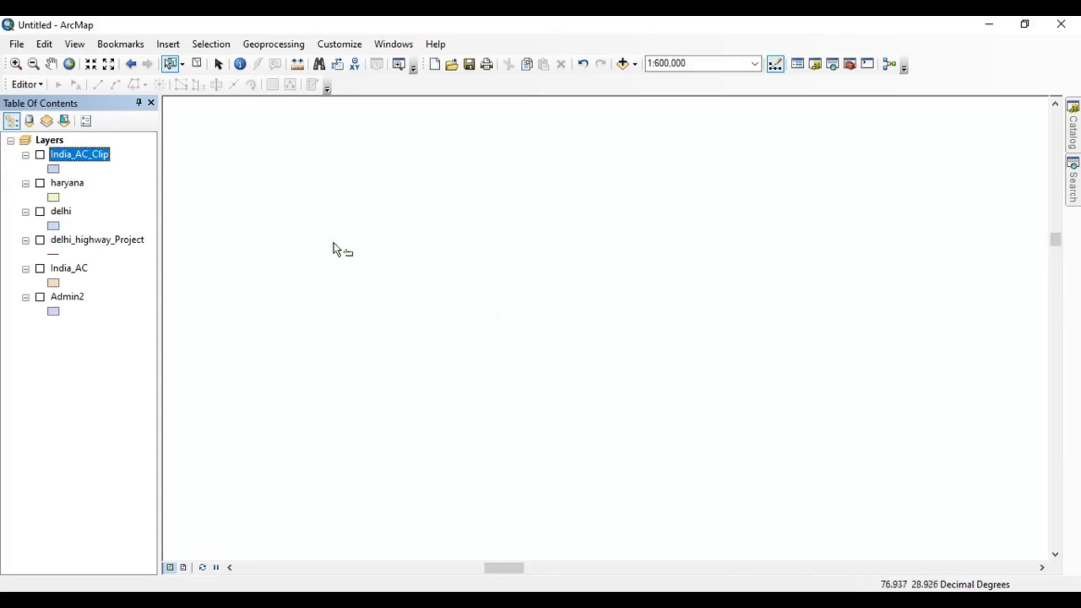
Display the delhi layer and create a 5-kilometer buffer around it with the Buffer tool, keeping the default output and side type.
{"action": "left_click", "coordinate": [40, 213]}
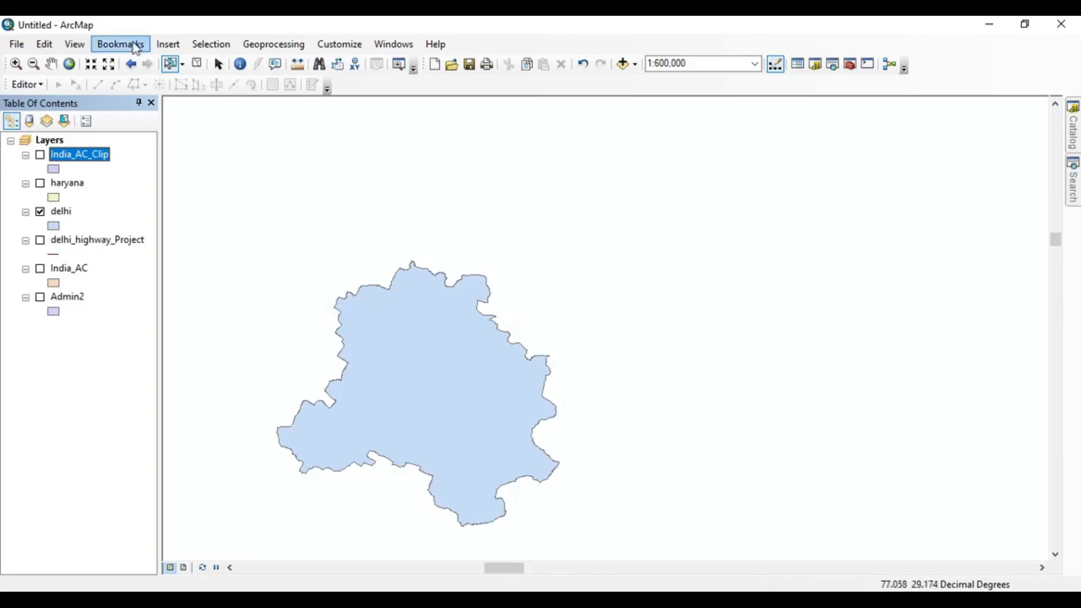
{"action": "left_click", "coordinate": [283, 39]}
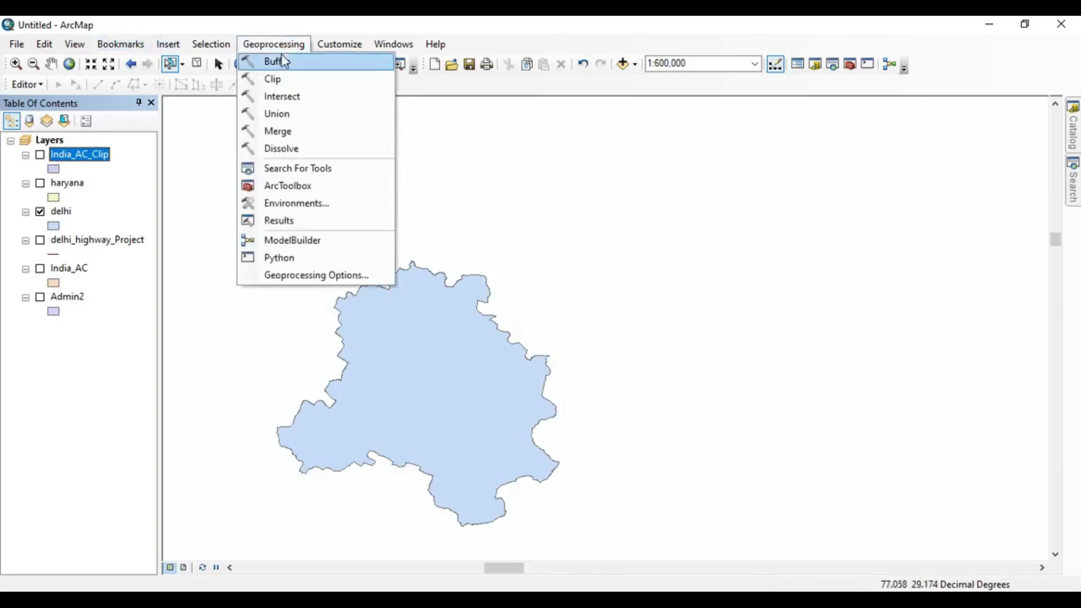
{"action": "left_click", "coordinate": [282, 60]}
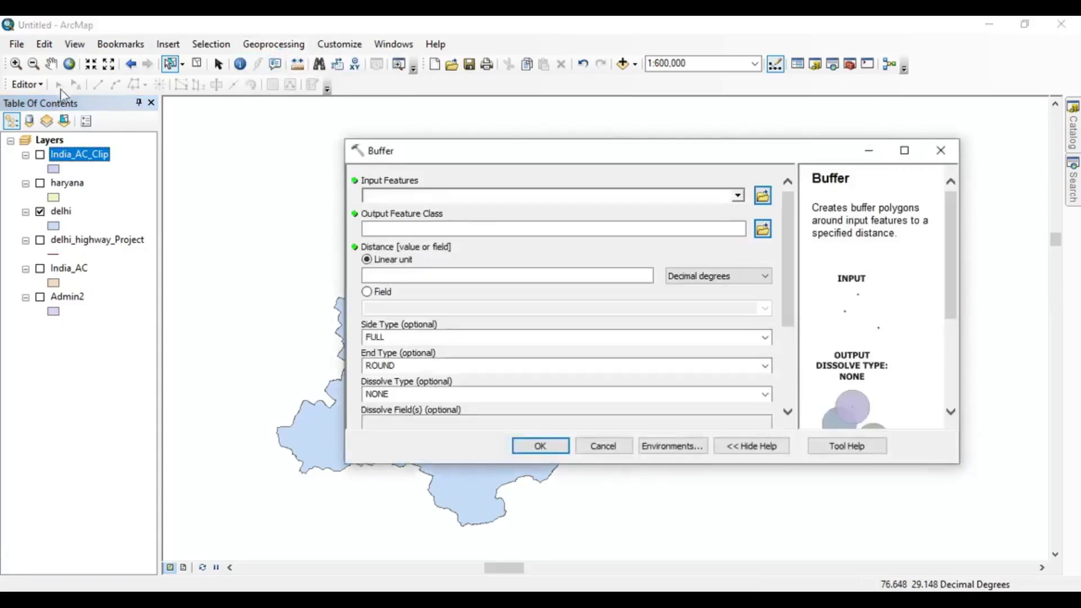
{"action": "left_click", "coordinate": [737, 196]}
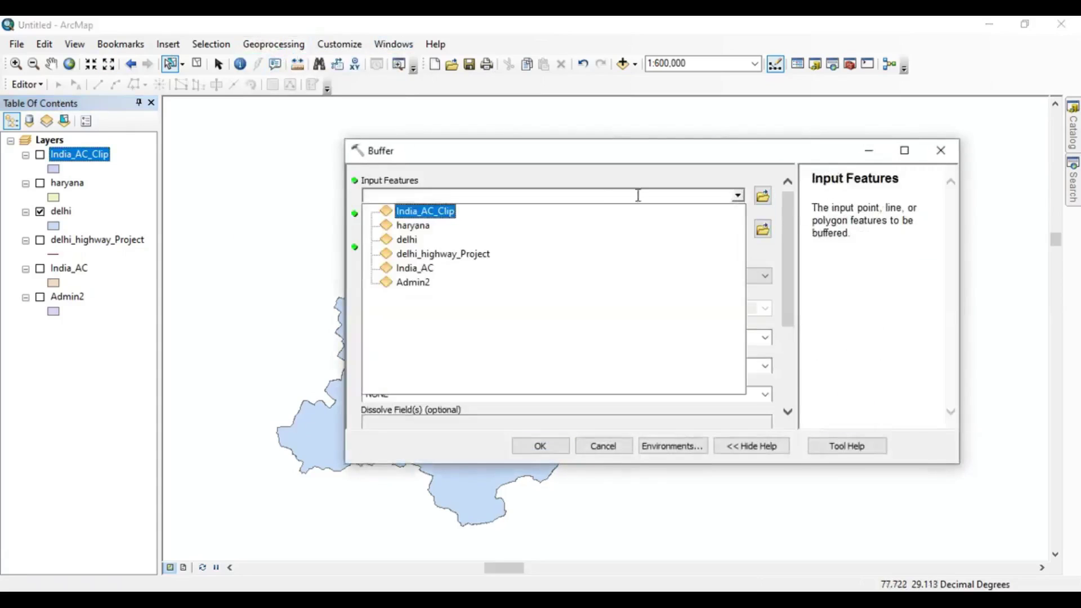
{"action": "left_click", "coordinate": [408, 239]}
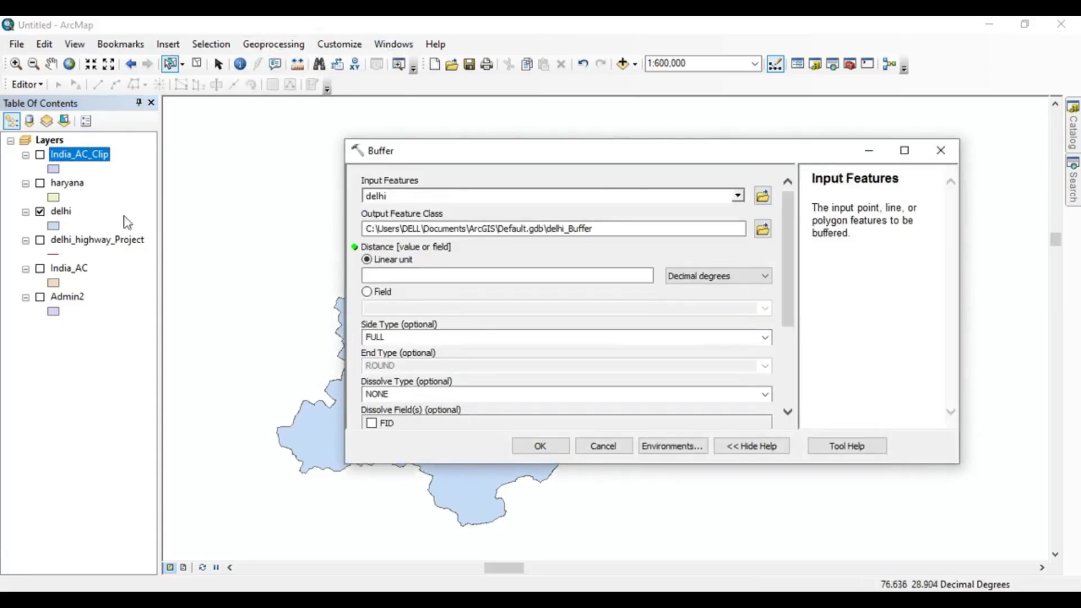
{"action": "left_click", "coordinate": [518, 275]}
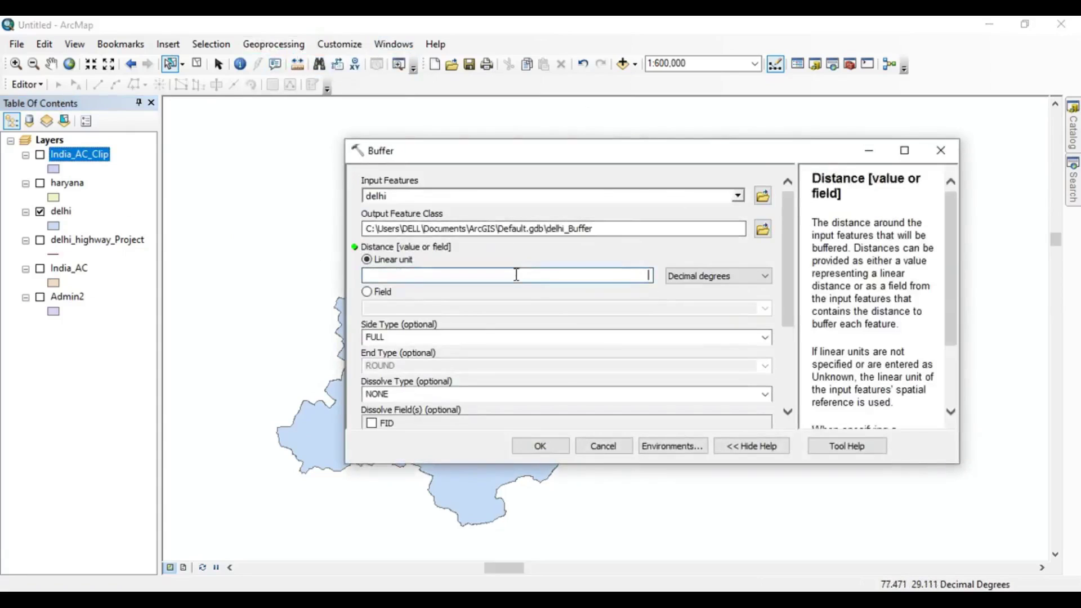
{"action": "type", "text": "5"}
{"action": "left_click", "coordinate": [734, 276]}
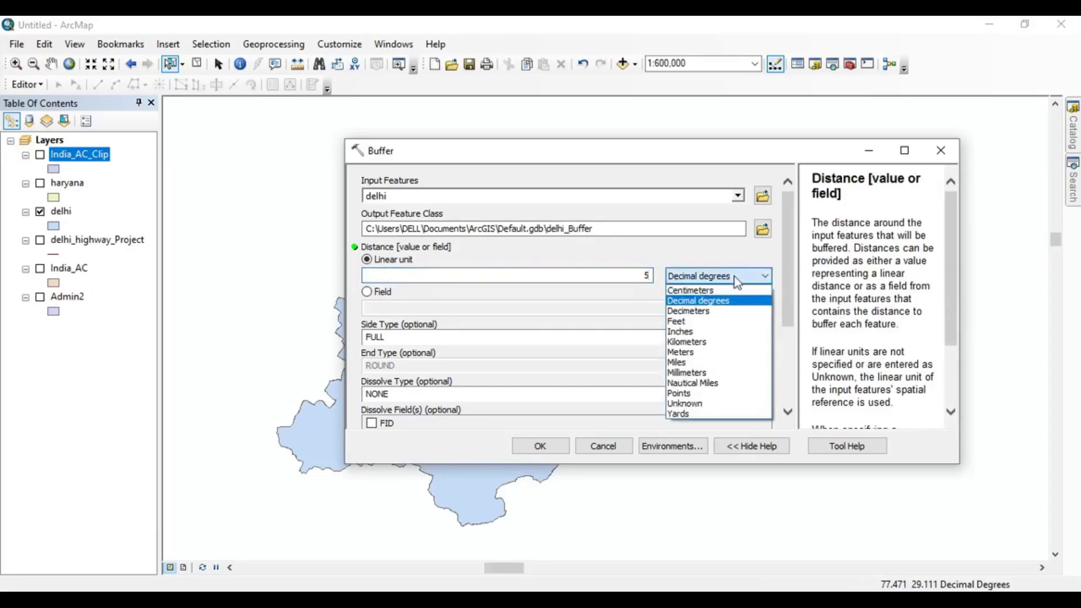
{"action": "left_click", "coordinate": [694, 341]}
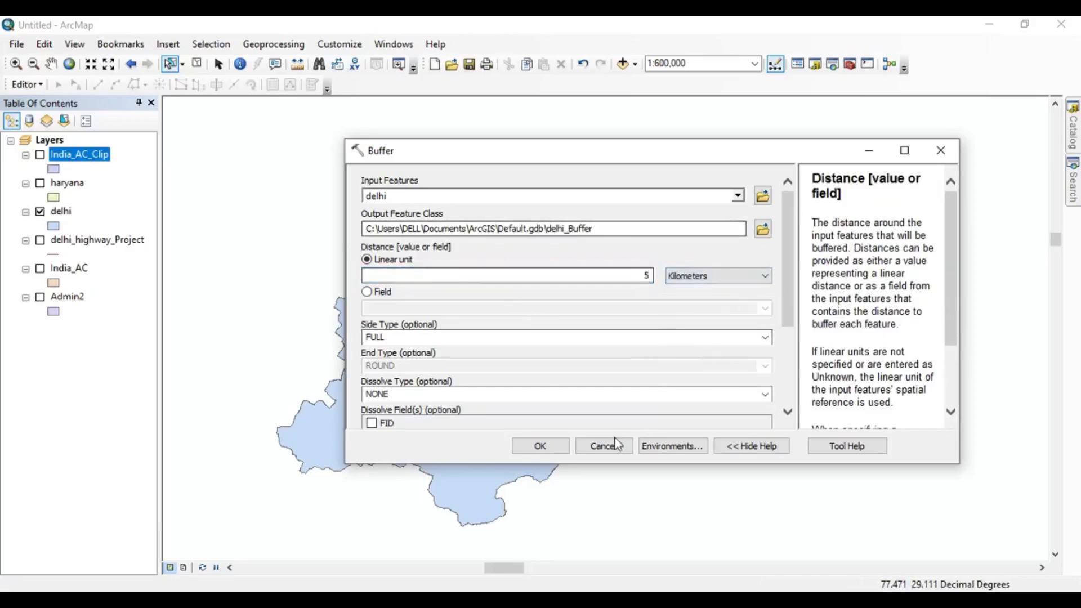
{"action": "left_click", "coordinate": [543, 447]}
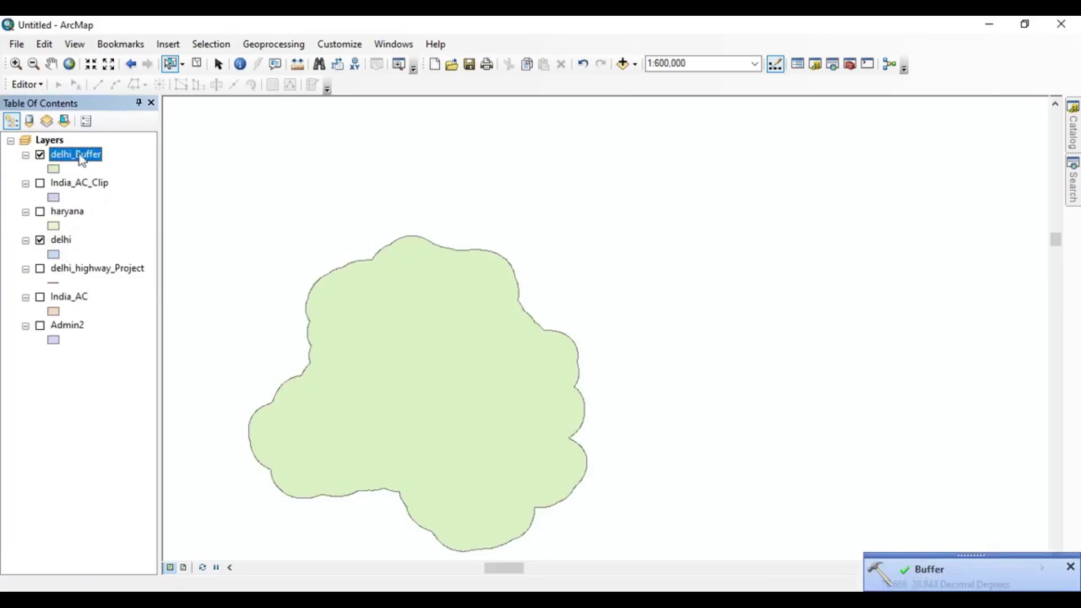
Move the delhi_Buffer layer below delhi in the layer order and inspect the buffer zone around Delhi's boundary.
{"action": "left_click_drag", "start_coordinate": [79, 155], "coordinate": [79, 248]}
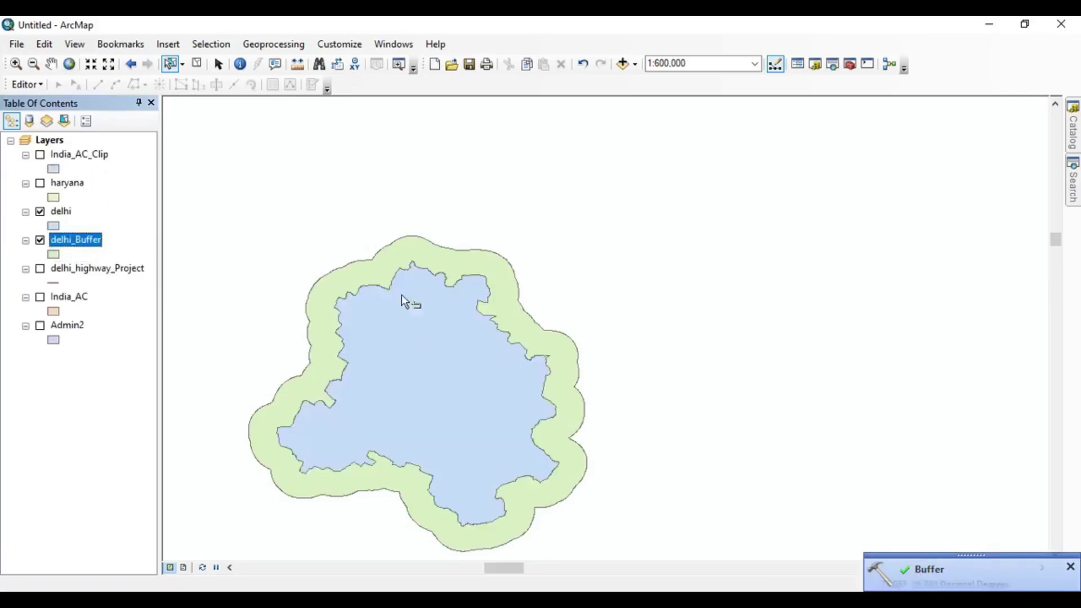
{"action": "scroll", "coordinate": [410, 309], "scroll_direction": "up", "scroll_amount": 1}
{"action": "scroll", "coordinate": [336, 326], "scroll_direction": "down", "scroll_amount": 2}
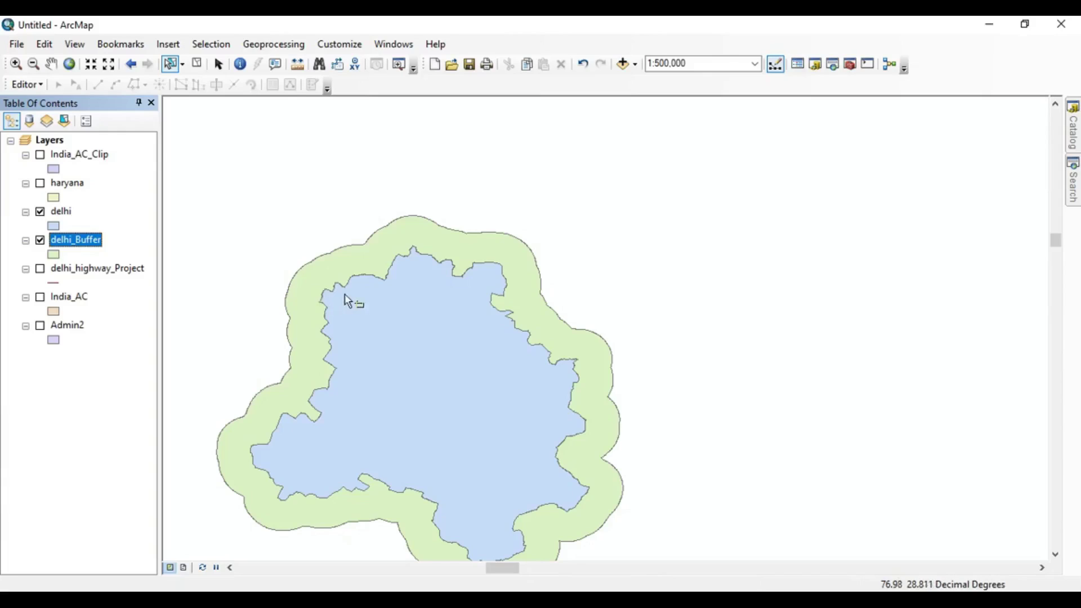
Hide the delhi_Buffer and delhi layers and read the description of the Intersect geoprocessing tool.
{"action": "left_click", "coordinate": [40, 241]}
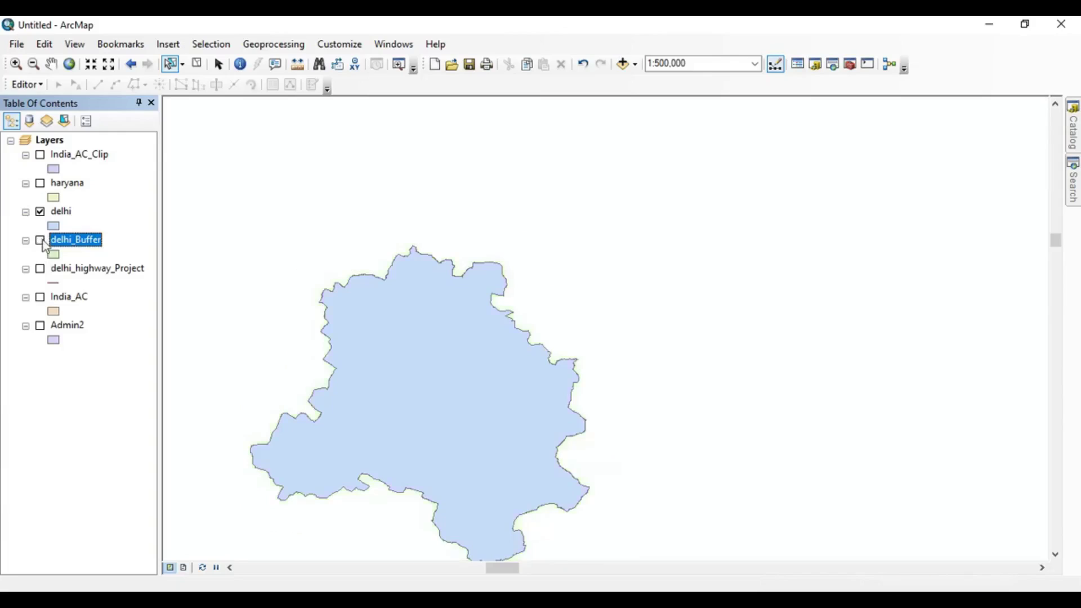
{"action": "left_click", "coordinate": [41, 212]}
{"action": "left_click", "coordinate": [278, 45]}
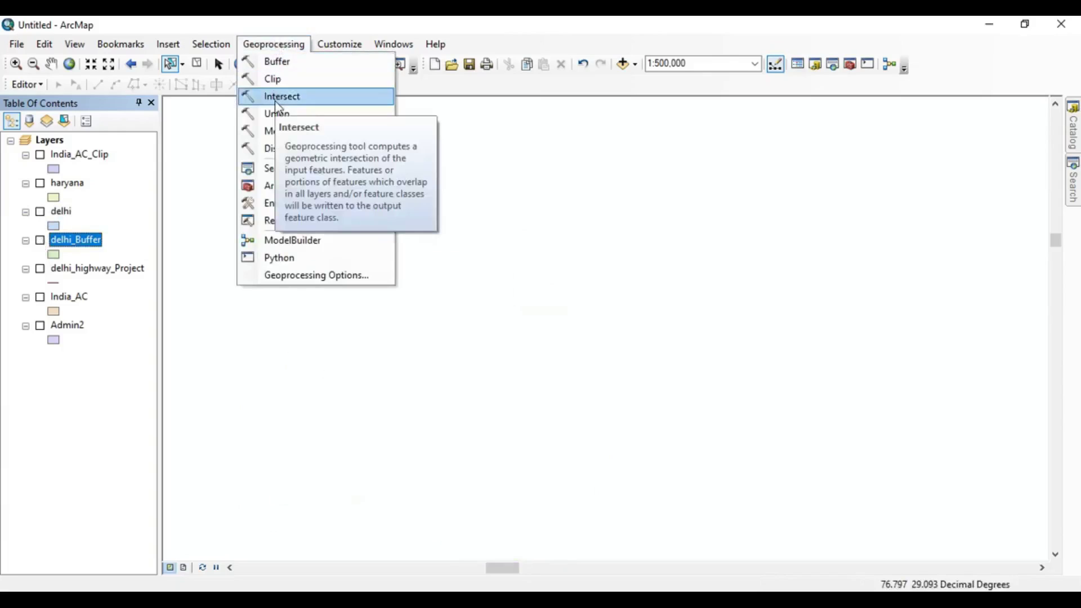
{"action": "left_click", "coordinate": [201, 191]}
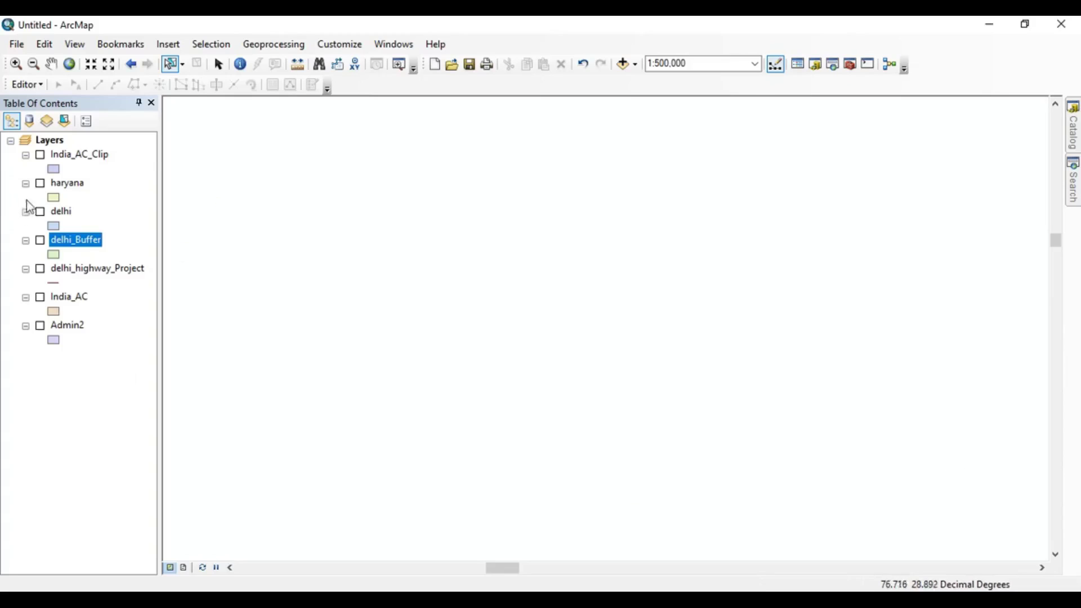
Display the delhi and delhi_highway_Project layers and move delhi_highway_Project above delhi in the layer order.
{"action": "left_click", "coordinate": [40, 211]}
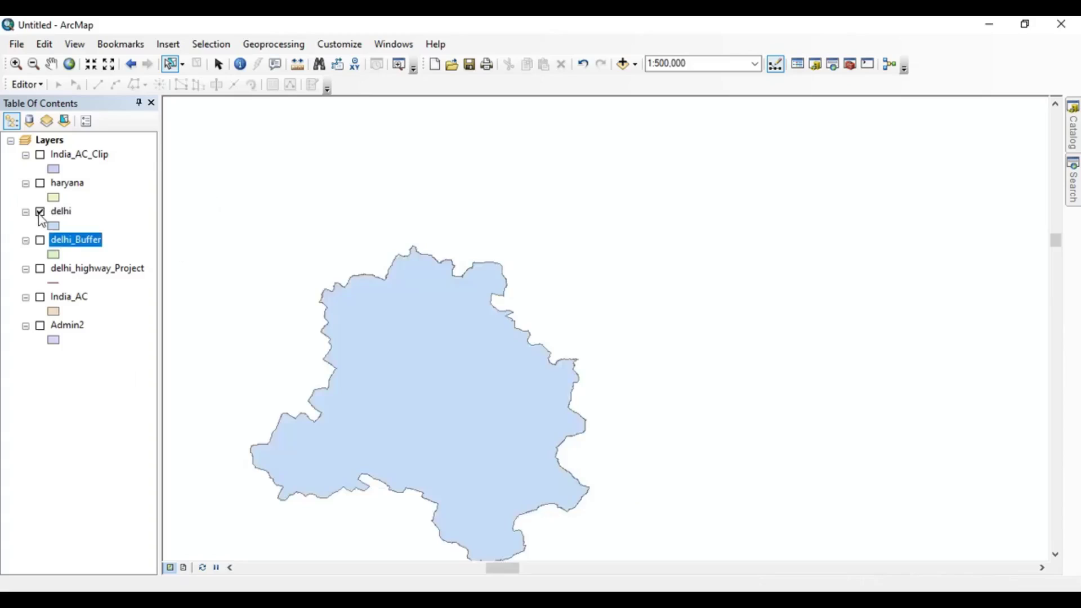
{"action": "left_click", "coordinate": [40, 269]}
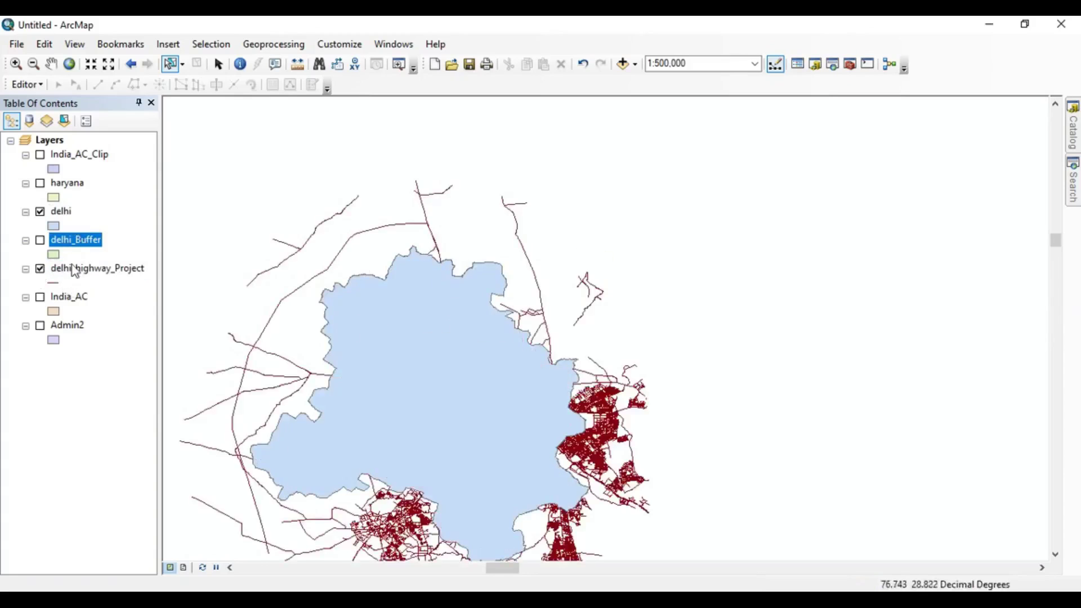
{"action": "left_click_drag", "start_coordinate": [79, 269], "coordinate": [74, 201]}
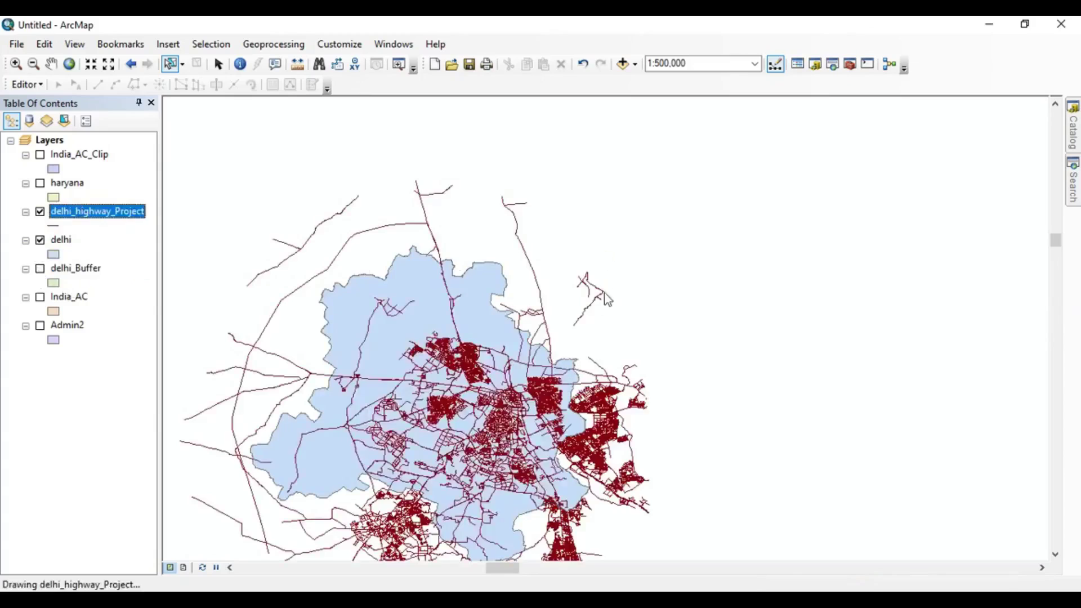
Examine how the highway lines run inside and beyond Delhi's boundary at several map scales.
{"action": "scroll", "coordinate": [529, 281], "scroll_direction": "up", "scroll_amount": 2}
{"action": "scroll", "coordinate": [526, 280], "scroll_direction": "down", "scroll_amount": 1}
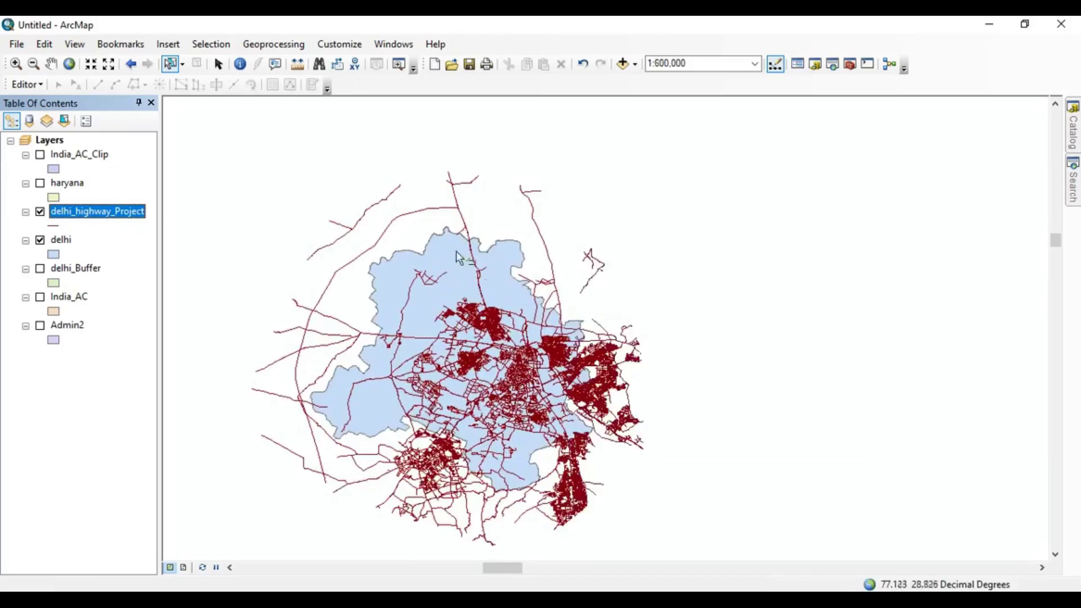
{"action": "scroll", "coordinate": [456, 251], "scroll_direction": "down", "scroll_amount": 3}
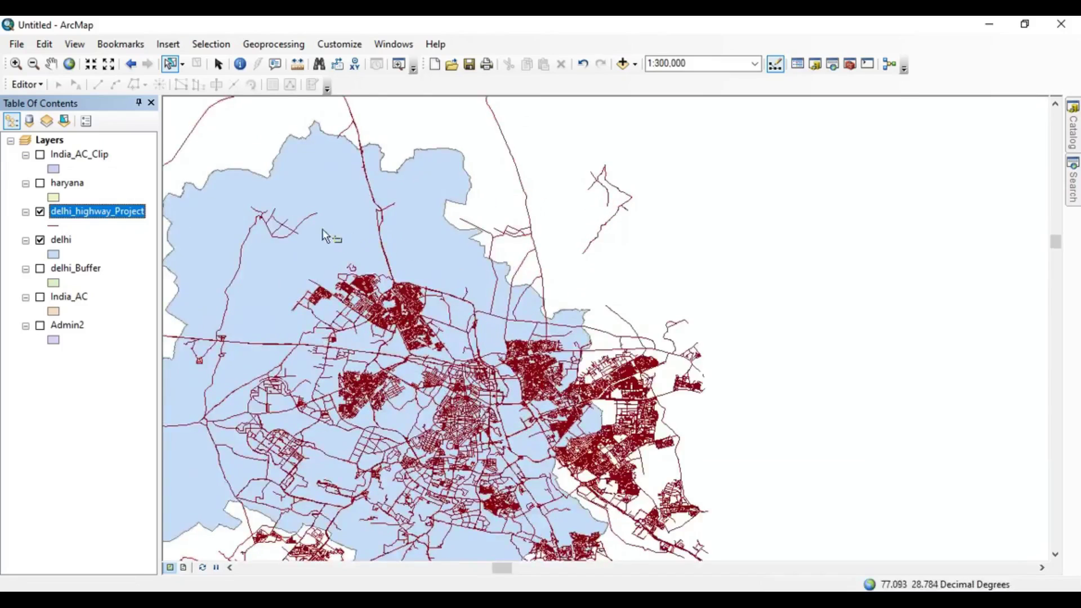
{"action": "scroll", "coordinate": [462, 411], "scroll_direction": "down", "scroll_amount": 1}
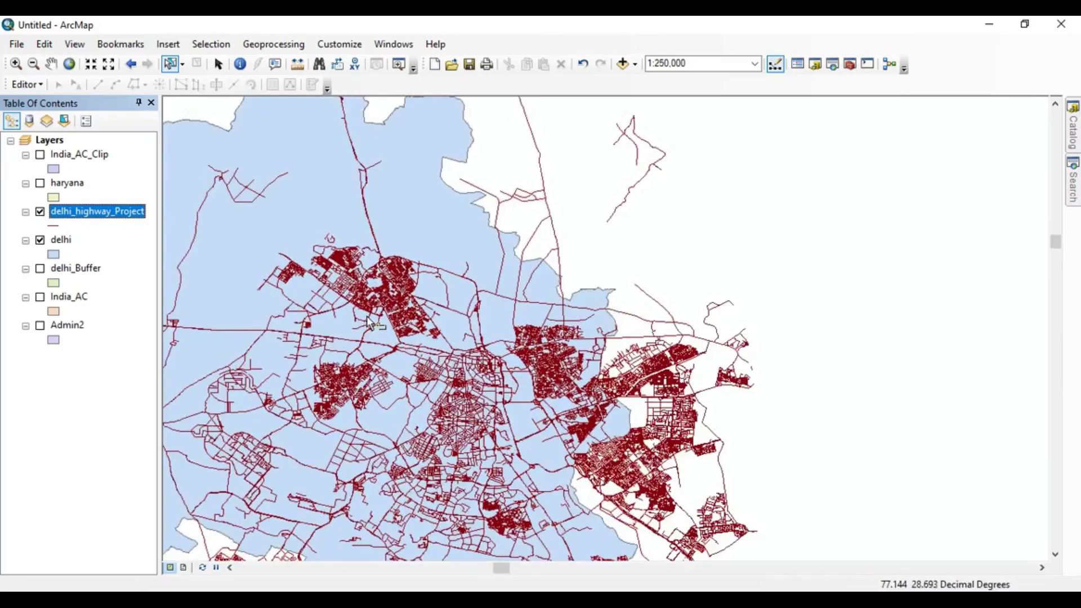
{"action": "scroll", "coordinate": [465, 348], "scroll_direction": "up", "scroll_amount": 4}
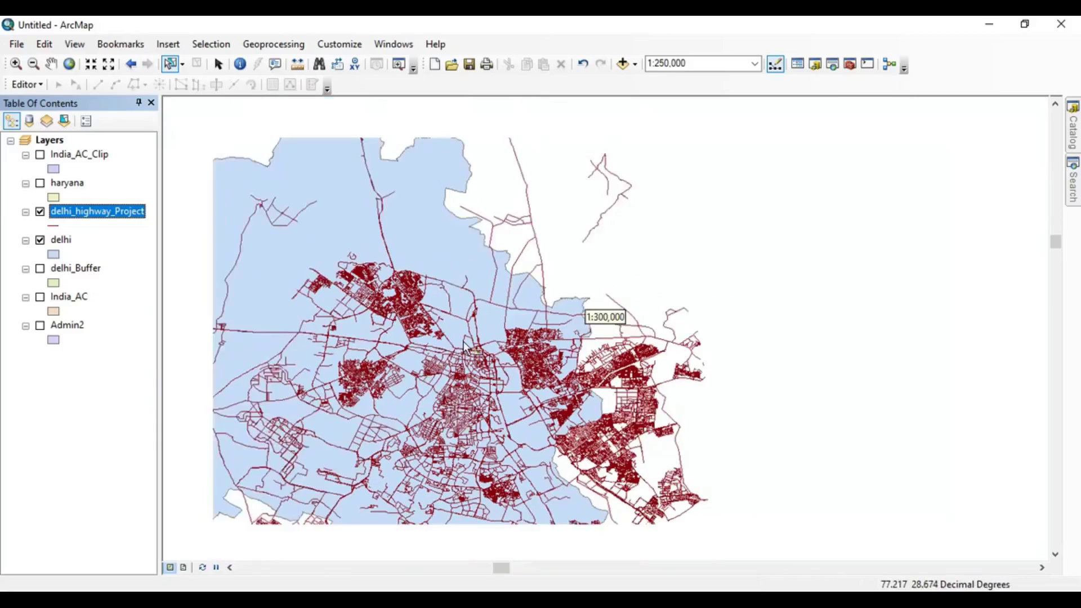
{"action": "scroll", "coordinate": [465, 347], "scroll_direction": "up", "scroll_amount": 2}
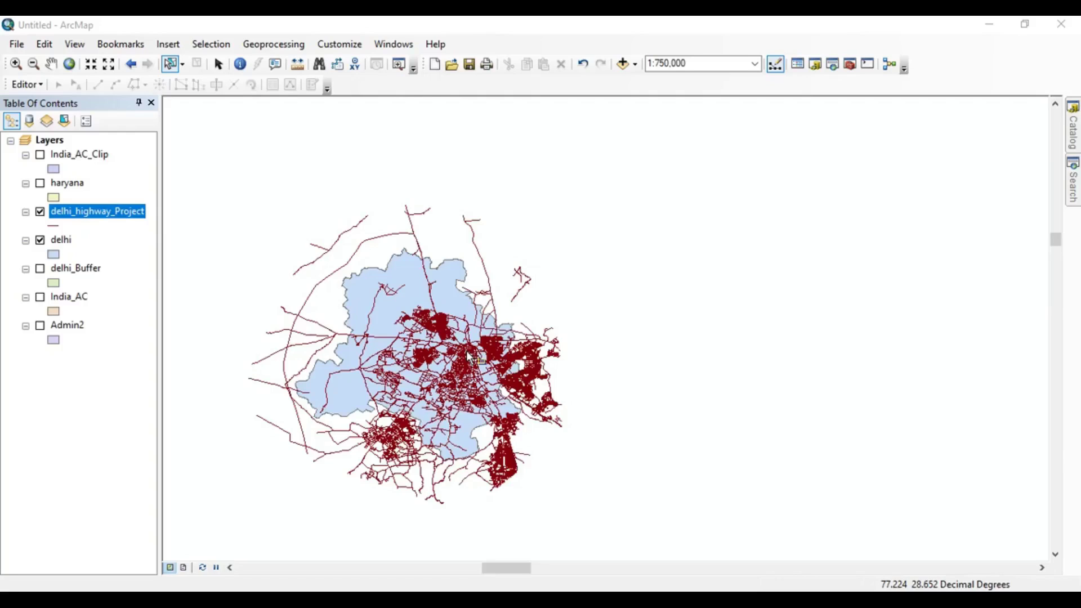
{"action": "scroll", "coordinate": [469, 356], "scroll_direction": "up", "scroll_amount": 1}
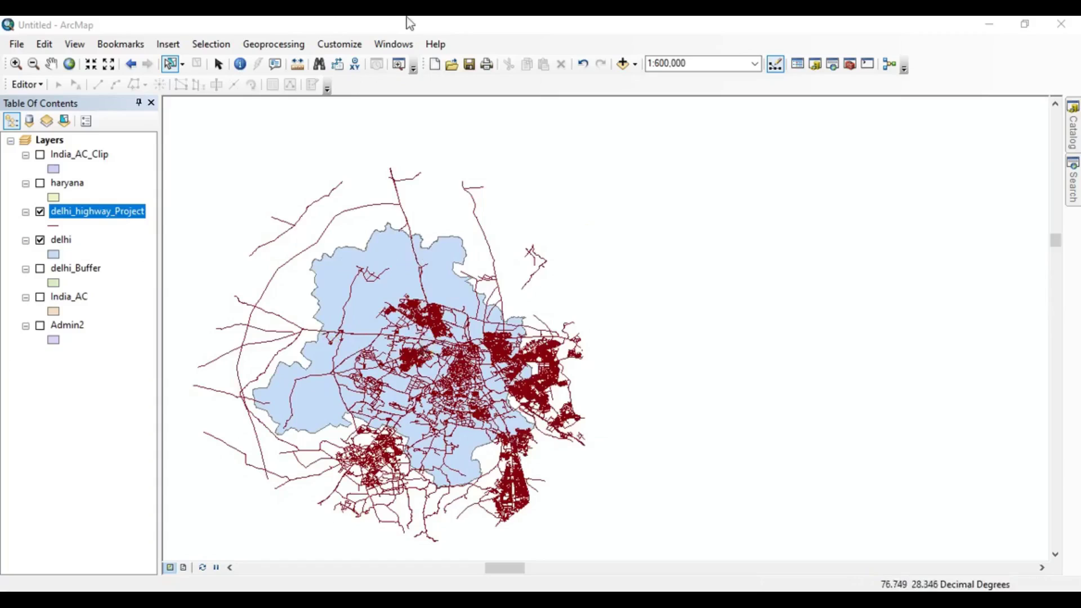
Intersect delhi_highway_Project with the delhi layer, keeping the default output feature class and all join attributes.
{"action": "left_click", "coordinate": [276, 45]}
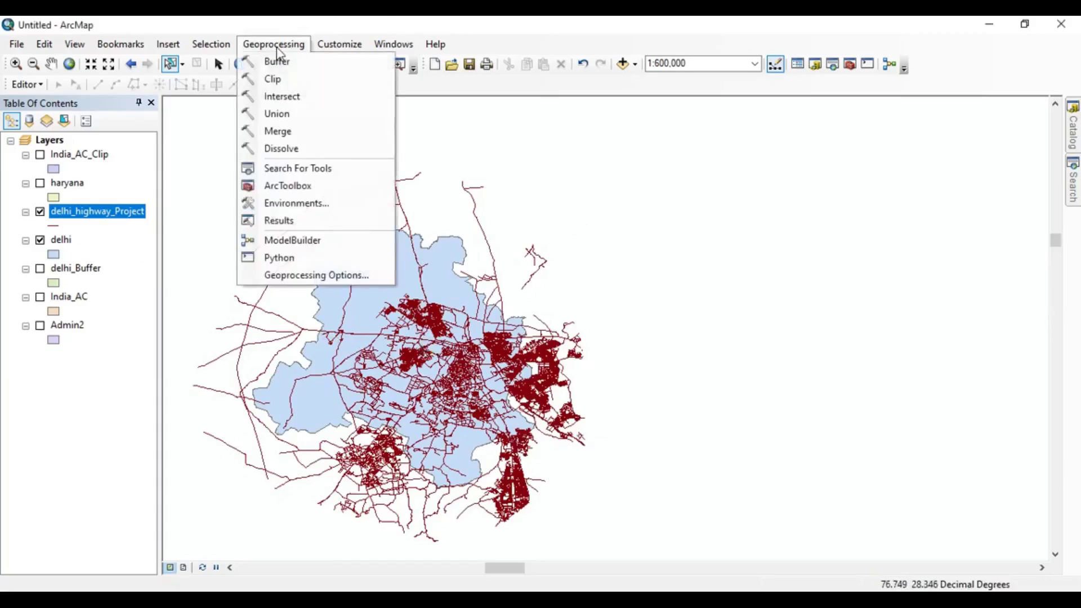
{"action": "left_click", "coordinate": [285, 98]}
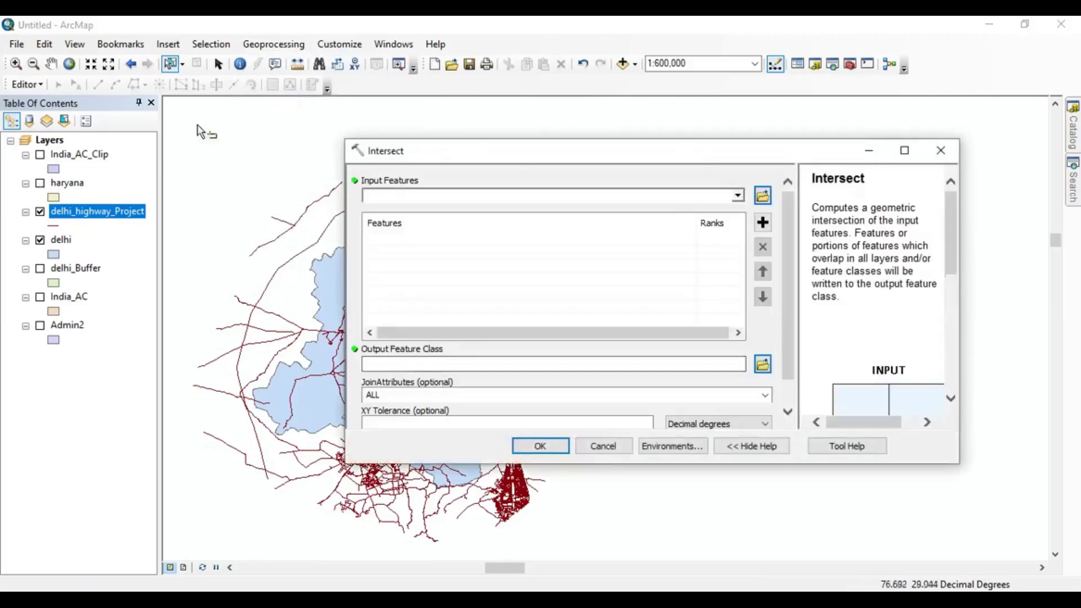
{"action": "left_click", "coordinate": [736, 195]}
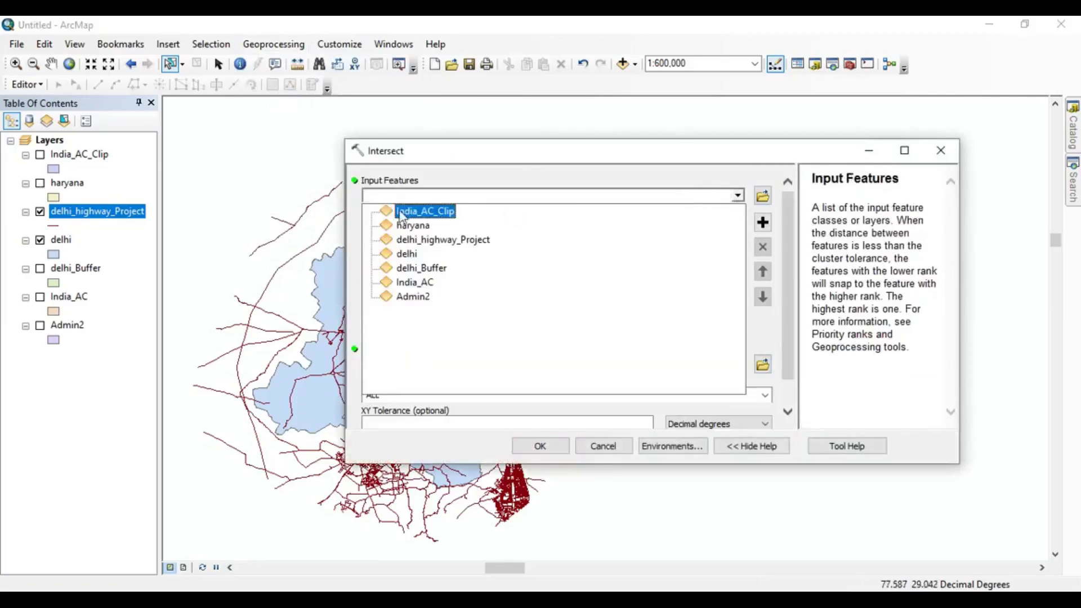
{"action": "left_click", "coordinate": [444, 243]}
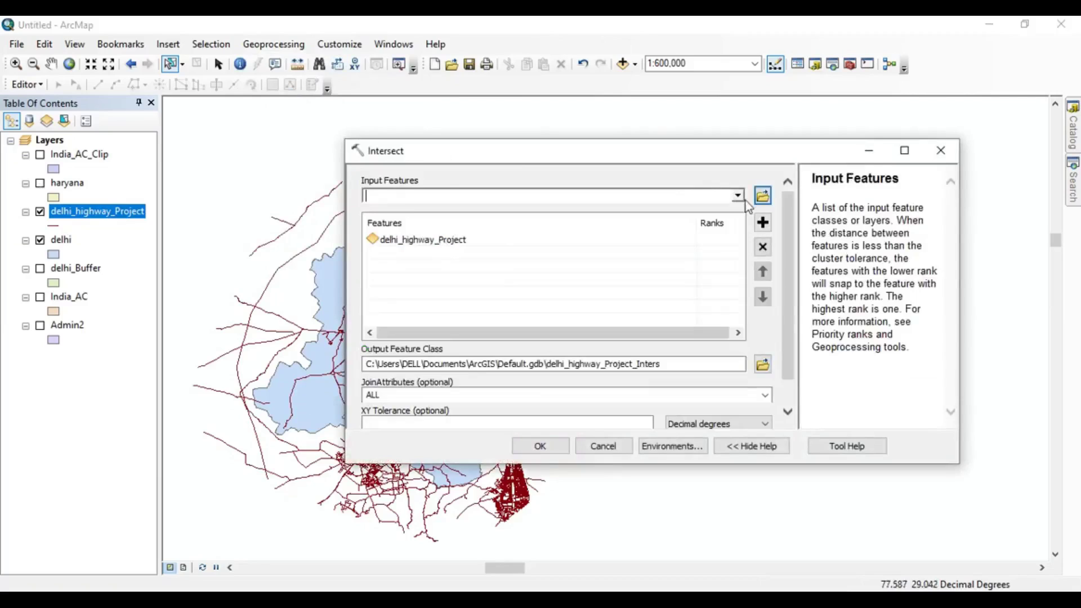
{"action": "left_click", "coordinate": [737, 197]}
{"action": "left_click", "coordinate": [419, 253]}
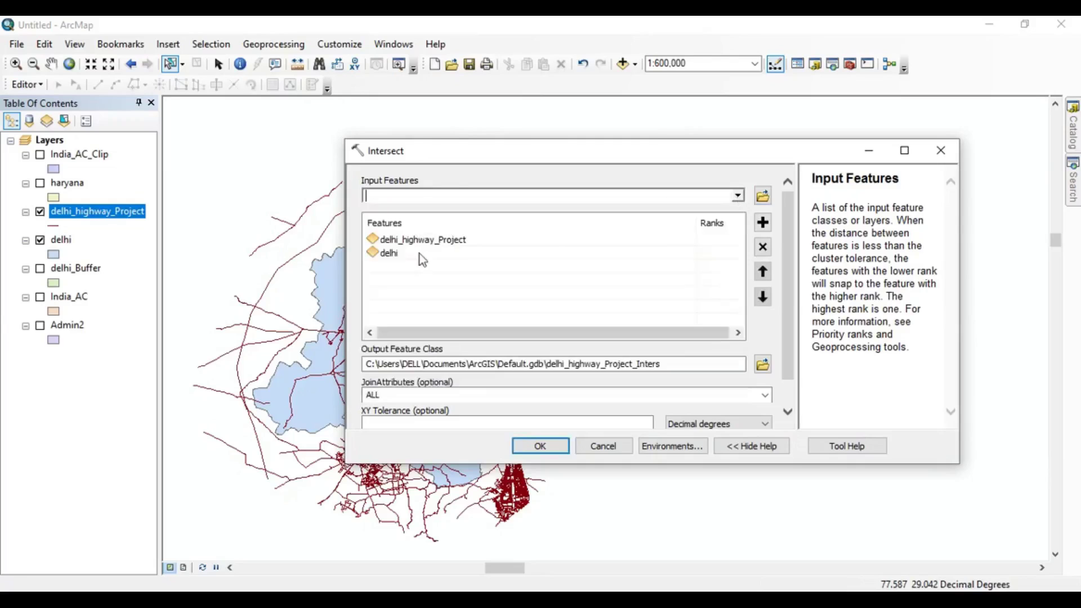
{"action": "left_click", "coordinate": [539, 446]}
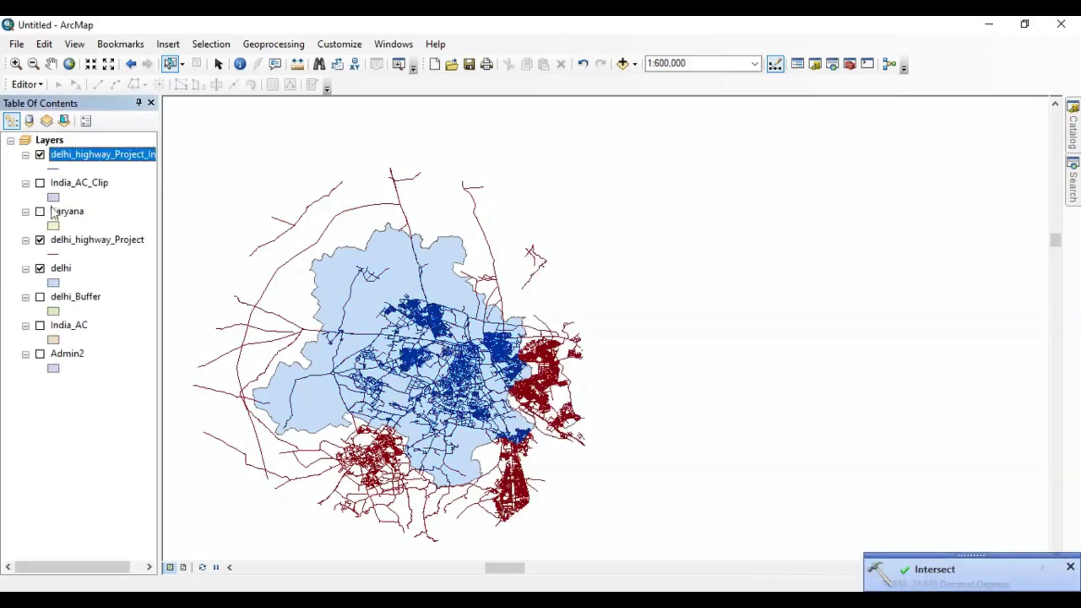
Hide delhi_highway_Project and delhi, display India_AC_Clip, and inspect the intersected highways over the constituency boundaries.
{"action": "left_click", "coordinate": [40, 269]}
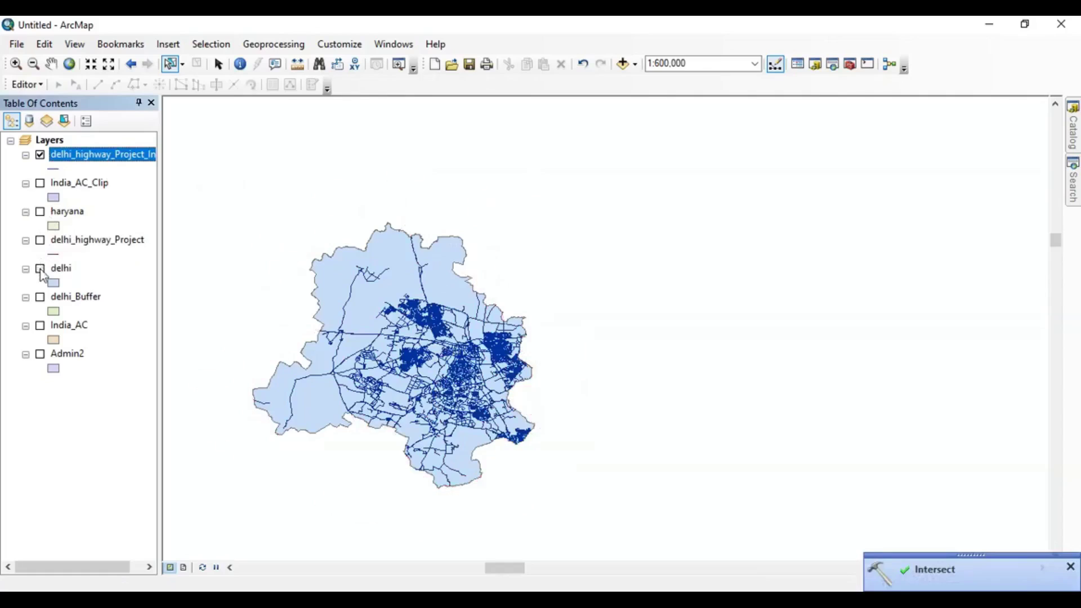
{"action": "left_click", "coordinate": [40, 183]}
{"action": "scroll", "coordinate": [420, 350], "scroll_direction": "down", "scroll_amount": 2}
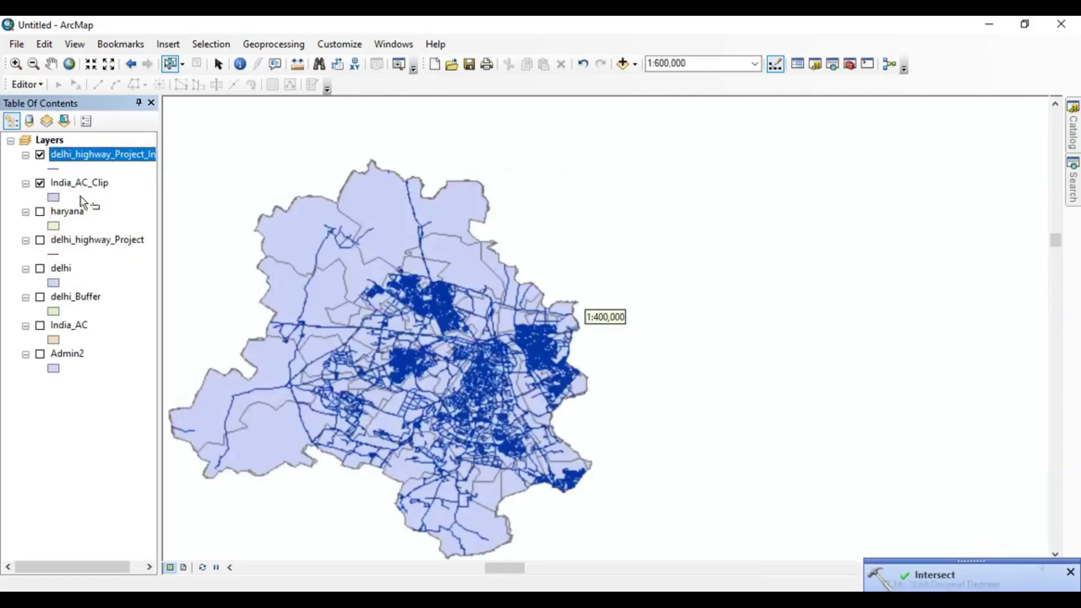
{"action": "scroll", "coordinate": [361, 345], "scroll_direction": "down", "scroll_amount": 2}
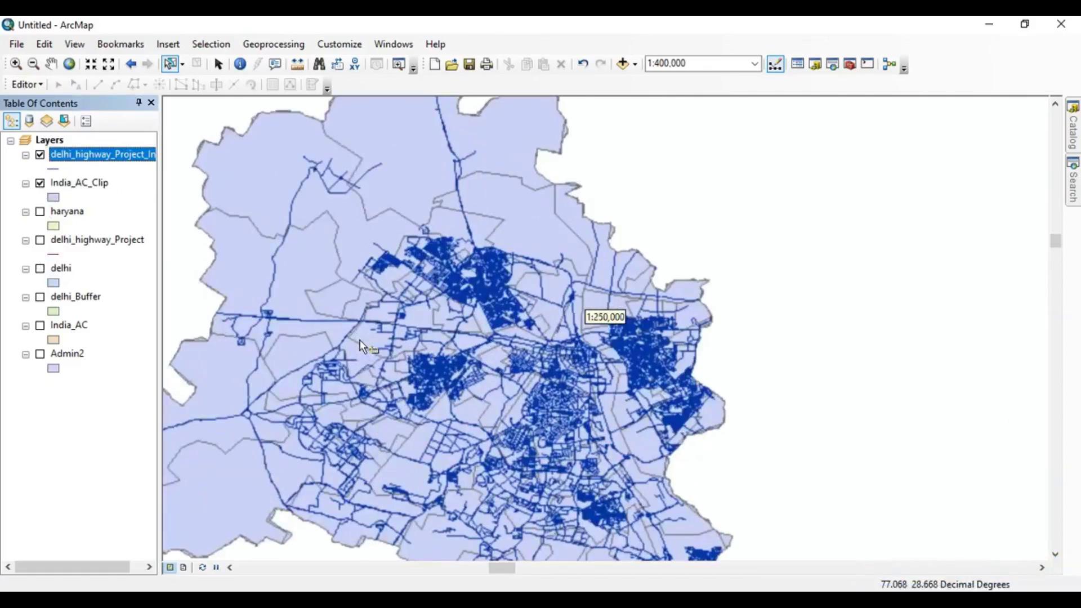
{"action": "scroll", "coordinate": [359, 340], "scroll_direction": "up", "scroll_amount": 2}
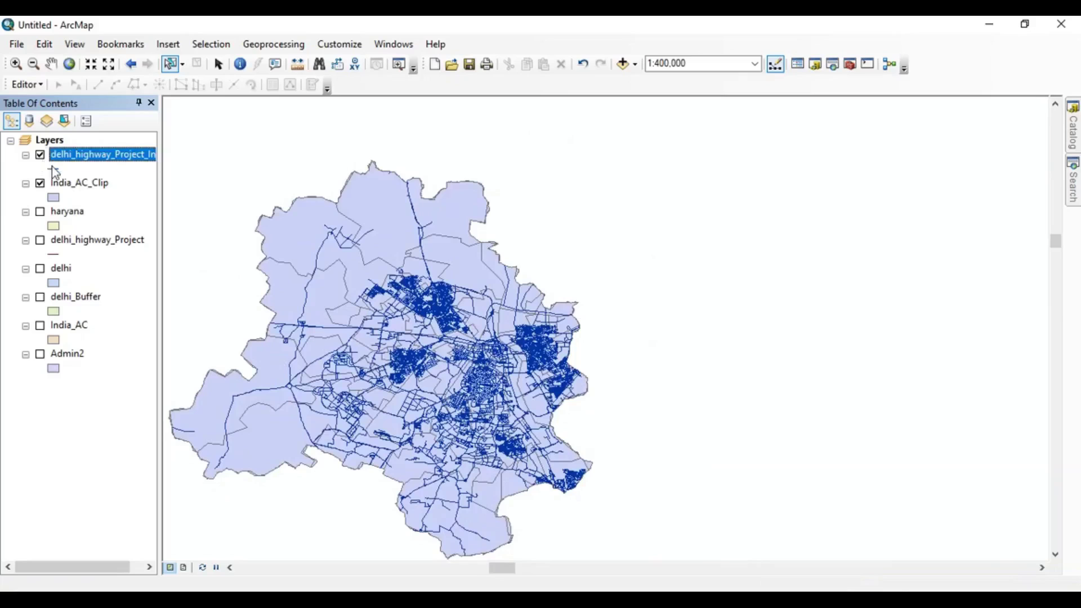
{"action": "scroll", "coordinate": [363, 341], "scroll_direction": "down", "scroll_amount": 2}
{"action": "scroll", "coordinate": [364, 338], "scroll_direction": "up", "scroll_amount": 2}
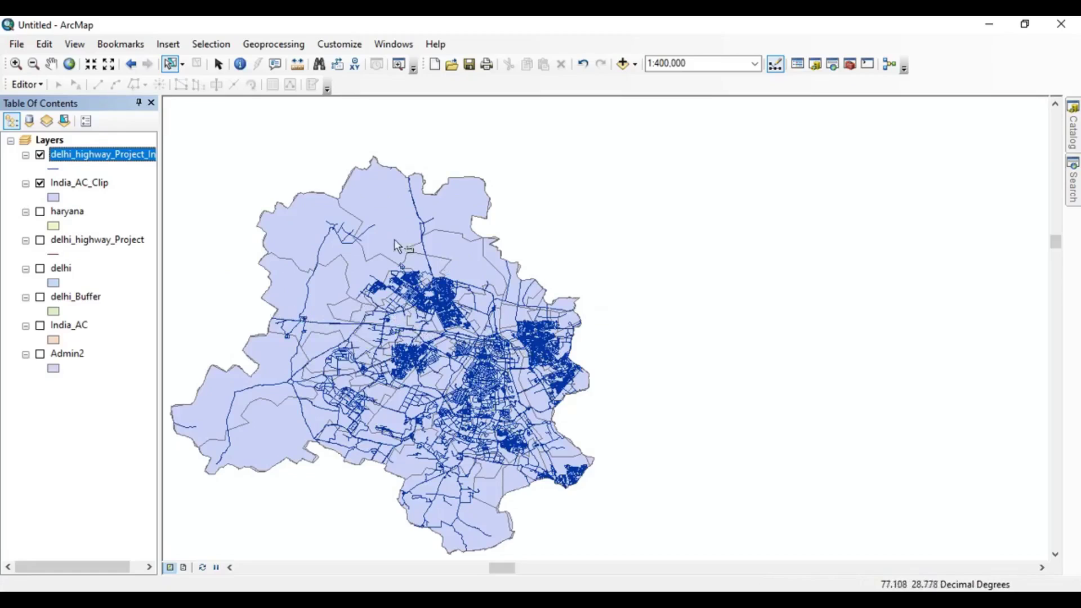
Hide the intersected highway layer and the India_AC_Clip layer.
{"action": "left_click", "coordinate": [40, 155]}
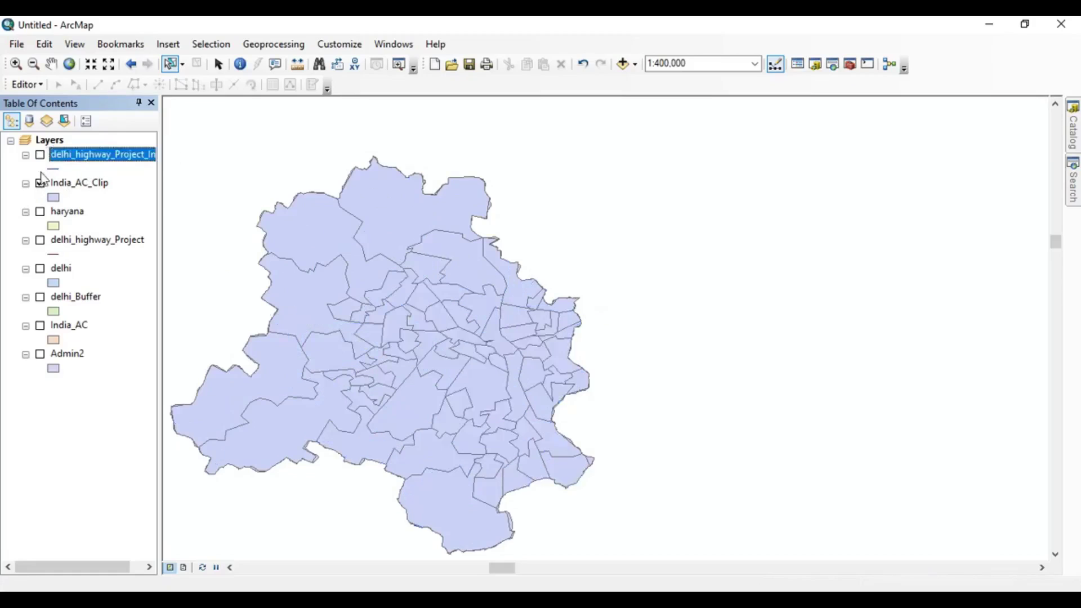
{"action": "left_click", "coordinate": [40, 183]}
{"action": "left_click", "coordinate": [285, 44]}
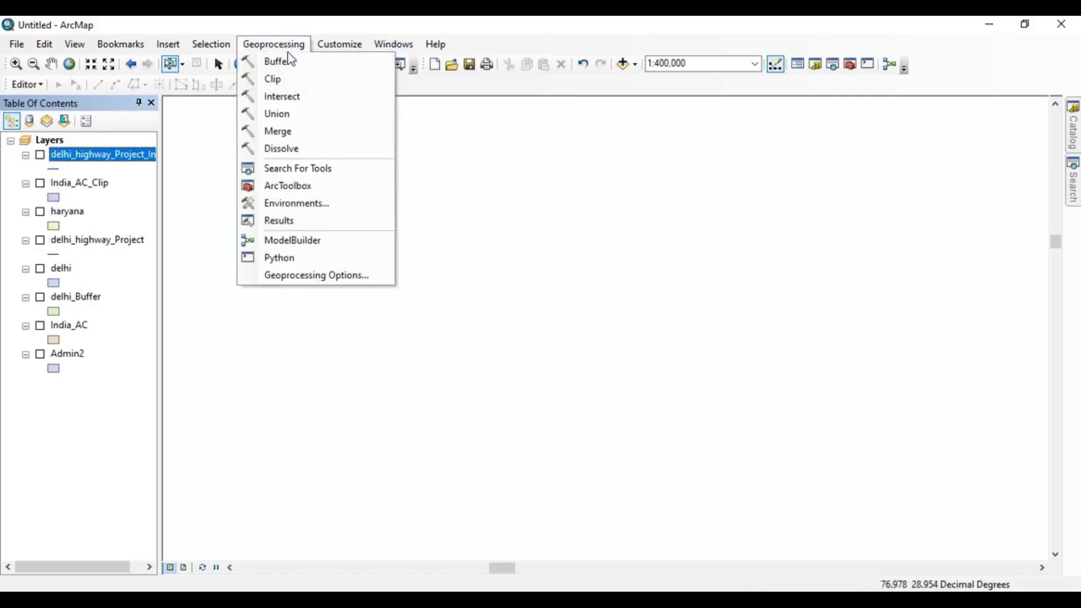
{"action": "left_click", "coordinate": [287, 57]}
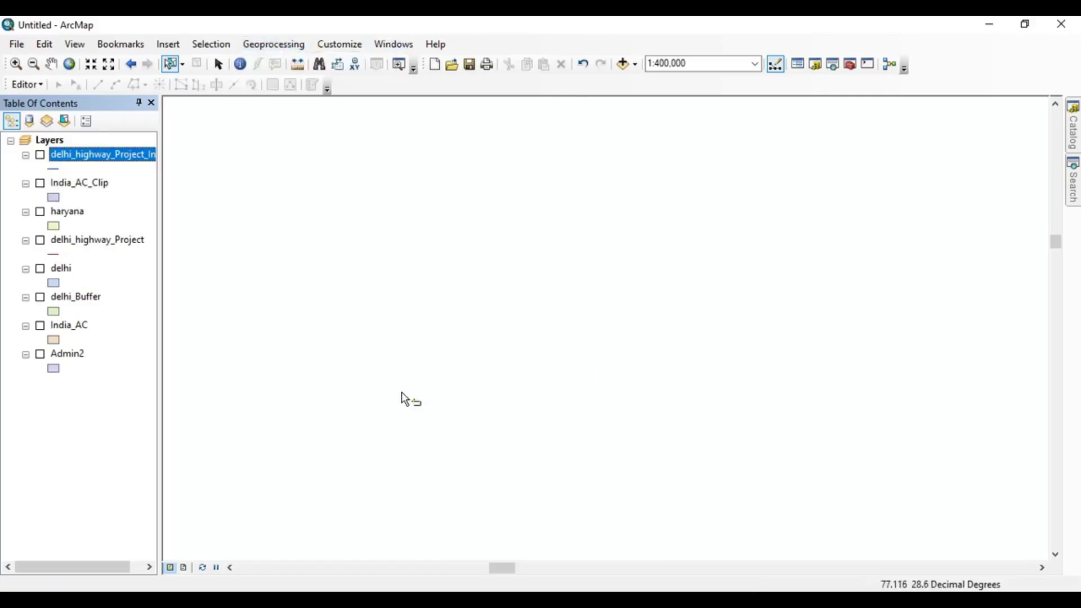
Display the delhi and haryana layers and view both complete boundaries together at a scale of 1:5,000,000.
{"action": "left_click", "coordinate": [40, 269]}
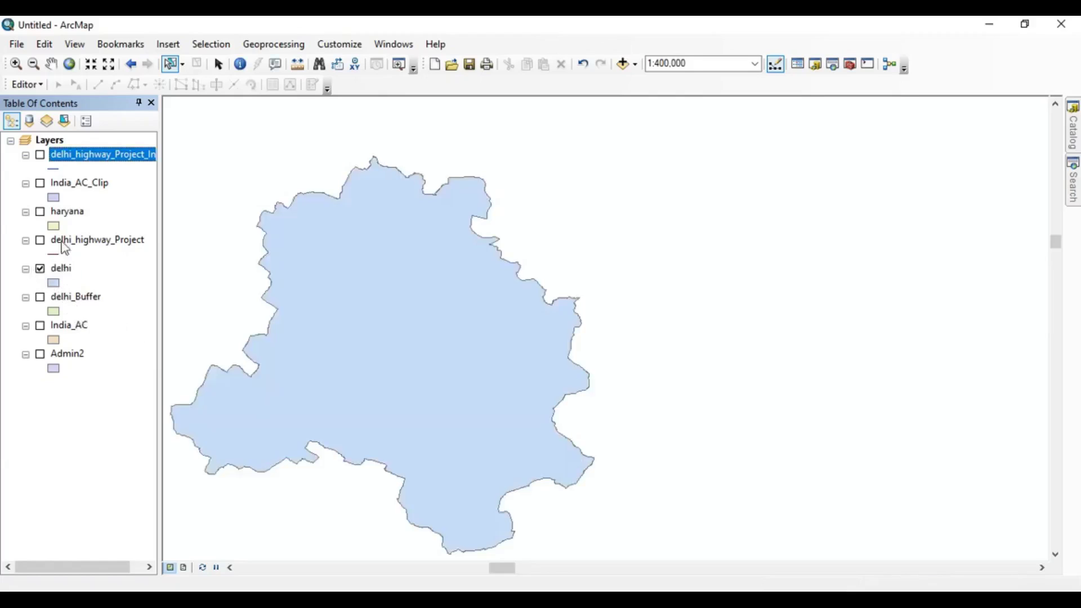
{"action": "left_click", "coordinate": [40, 211]}
{"action": "scroll", "coordinate": [524, 304], "scroll_direction": "down", "scroll_amount": 3}
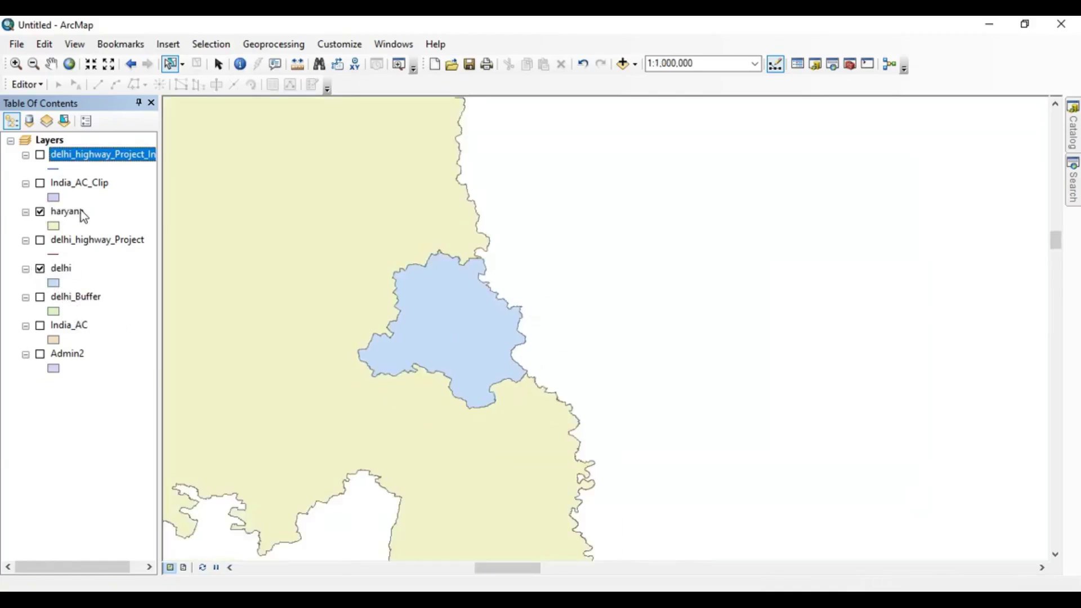
{"action": "scroll", "coordinate": [241, 278], "scroll_direction": "down", "scroll_amount": 1}
{"action": "scroll", "coordinate": [567, 272], "scroll_direction": "down", "scroll_amount": 1}
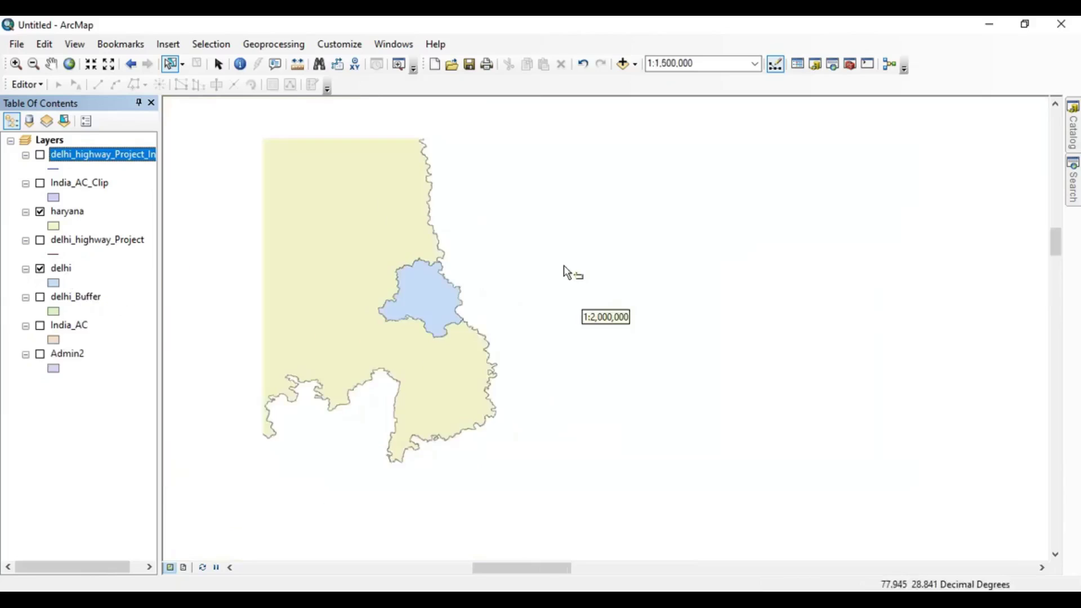
{"action": "scroll", "coordinate": [564, 268], "scroll_direction": "down", "scroll_amount": 1}
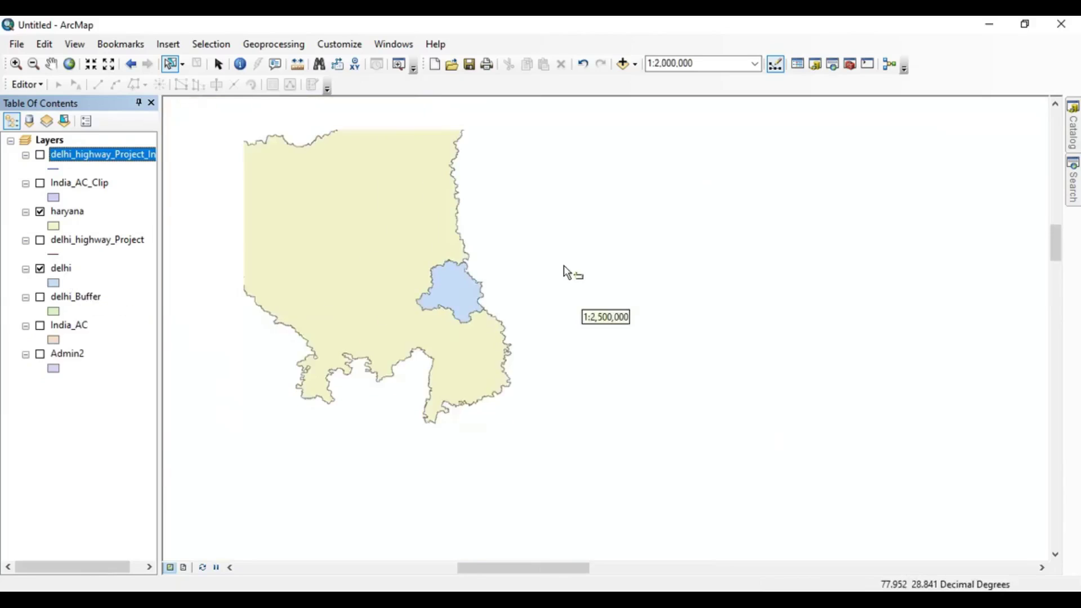
{"action": "scroll", "coordinate": [563, 265], "scroll_direction": "down", "scroll_amount": 2}
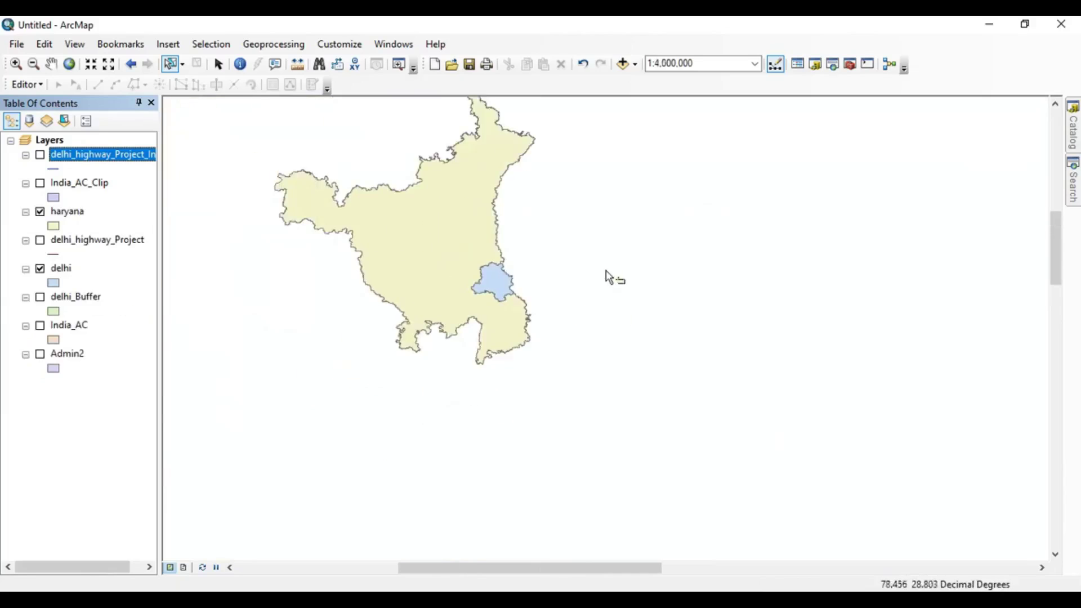
{"action": "scroll", "coordinate": [603, 275], "scroll_direction": "down", "scroll_amount": 1}
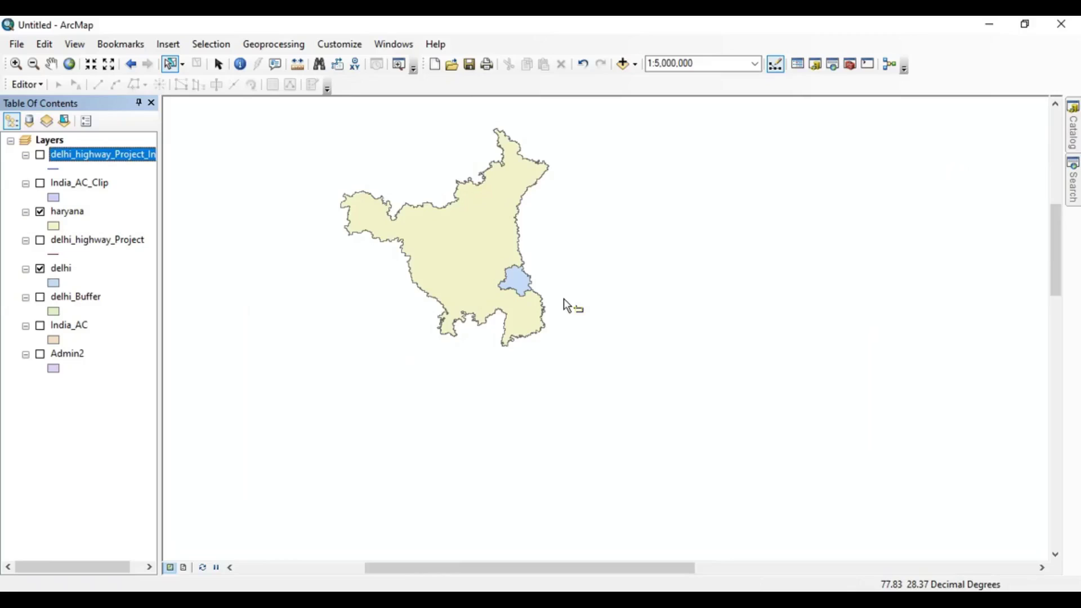
Union the haryana and delhi layers, keeping the default output feature class and all join attributes.
{"action": "left_click", "coordinate": [262, 43]}
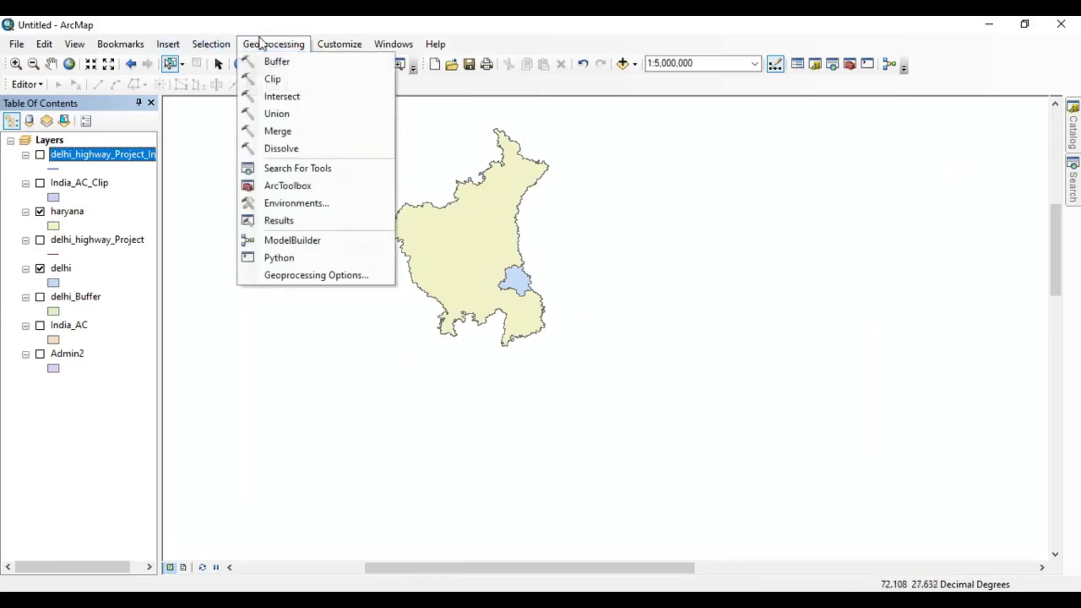
{"action": "left_click", "coordinate": [278, 113]}
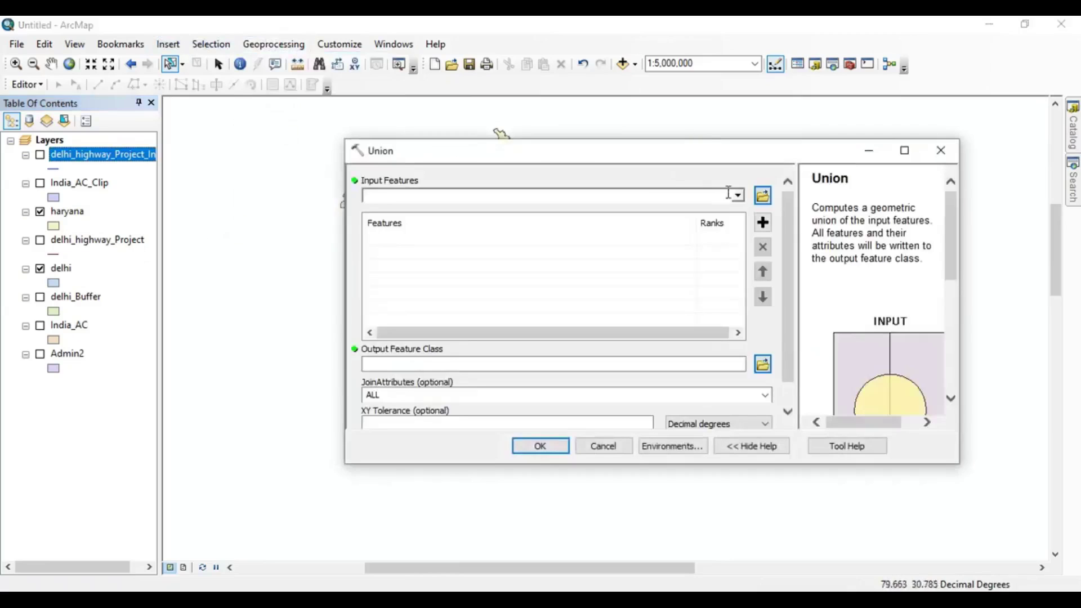
{"action": "left_click", "coordinate": [738, 197]}
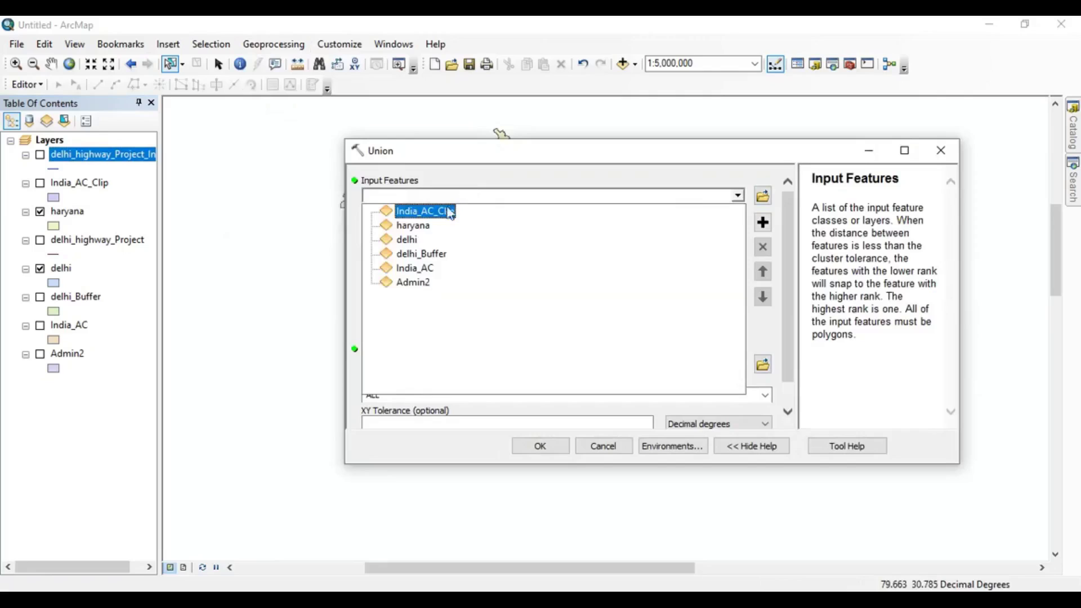
{"action": "left_click", "coordinate": [428, 227]}
{"action": "left_click", "coordinate": [738, 197]}
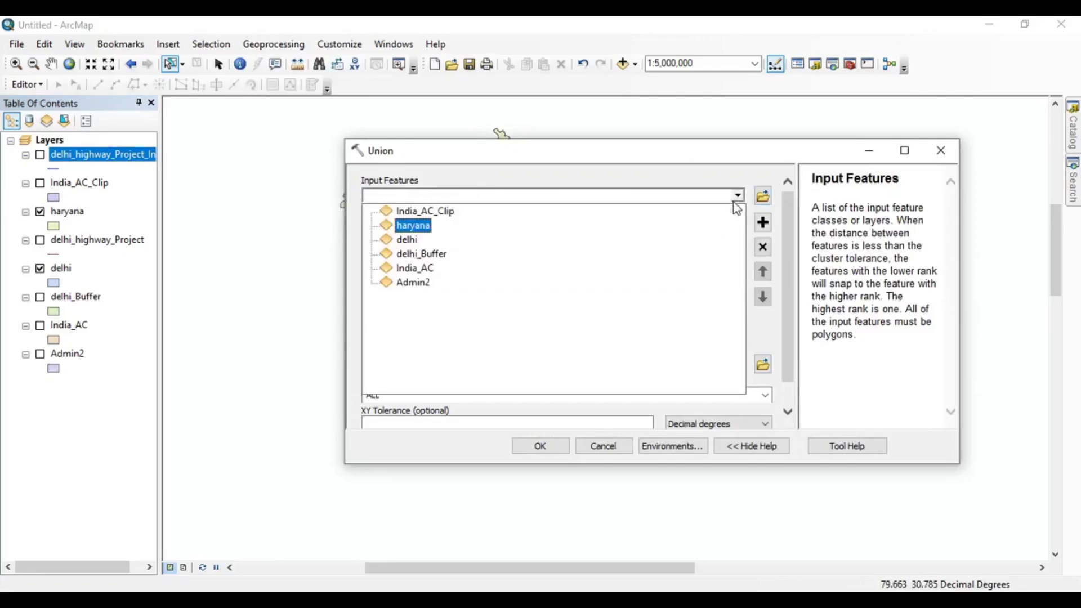
{"action": "left_click", "coordinate": [410, 241]}
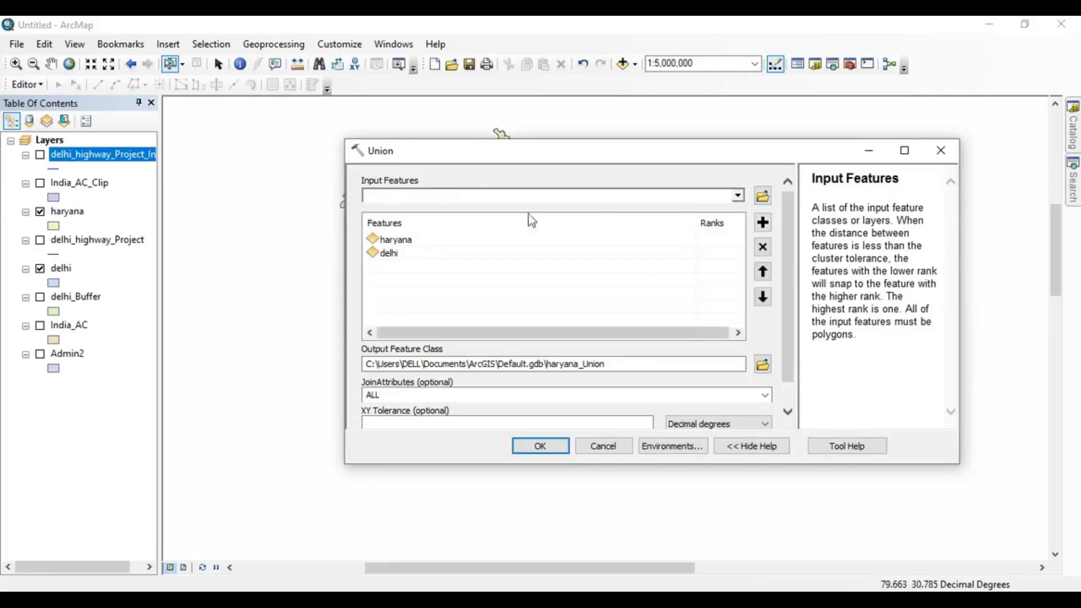
{"action": "left_click", "coordinate": [540, 447]}
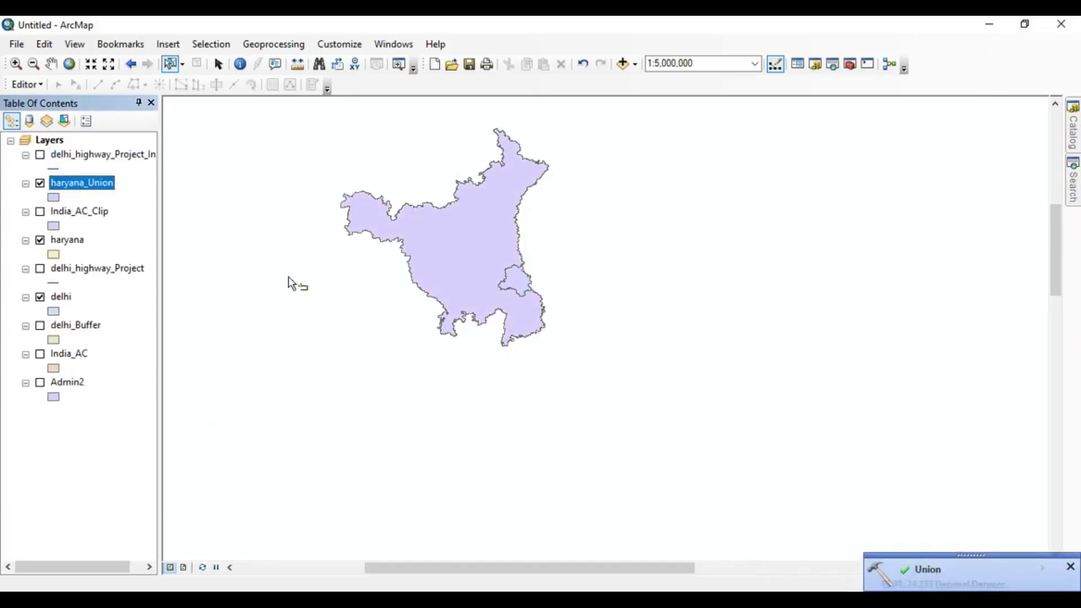
Hide the original haryana and delhi layers and inspect the union layer's polygons at a scale of 1:4,000,000.
{"action": "left_click", "coordinate": [40, 239]}
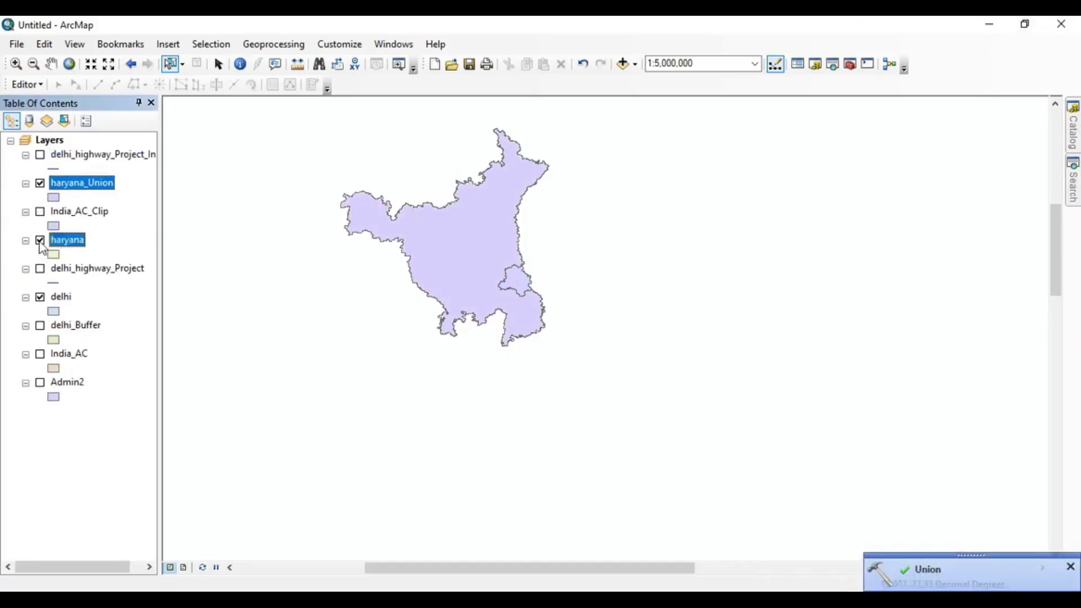
{"action": "left_click", "coordinate": [40, 296]}
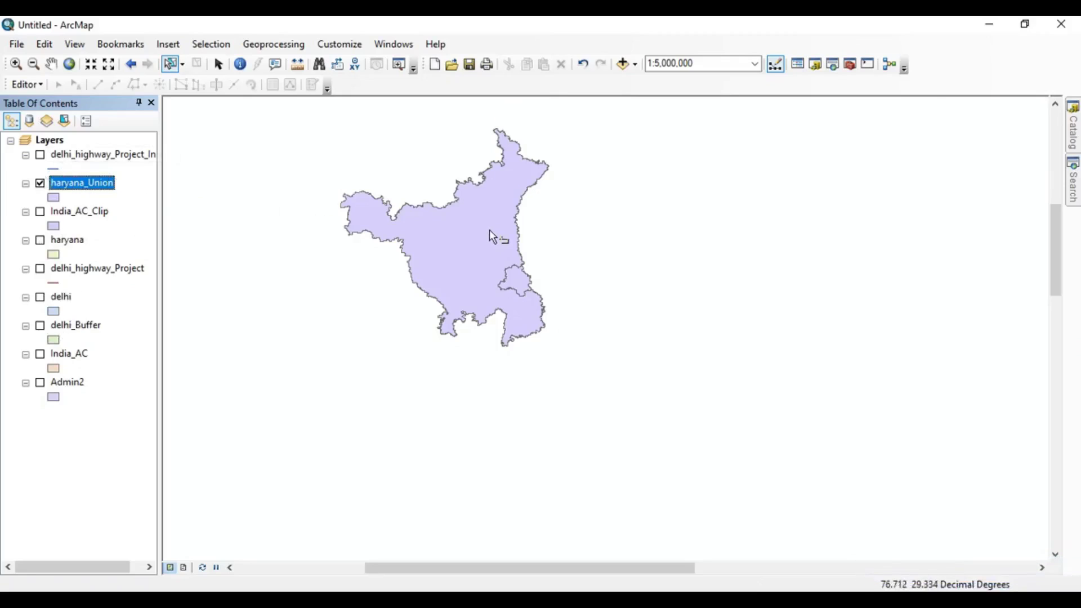
{"action": "scroll", "coordinate": [490, 226], "scroll_direction": "up", "scroll_amount": 2}
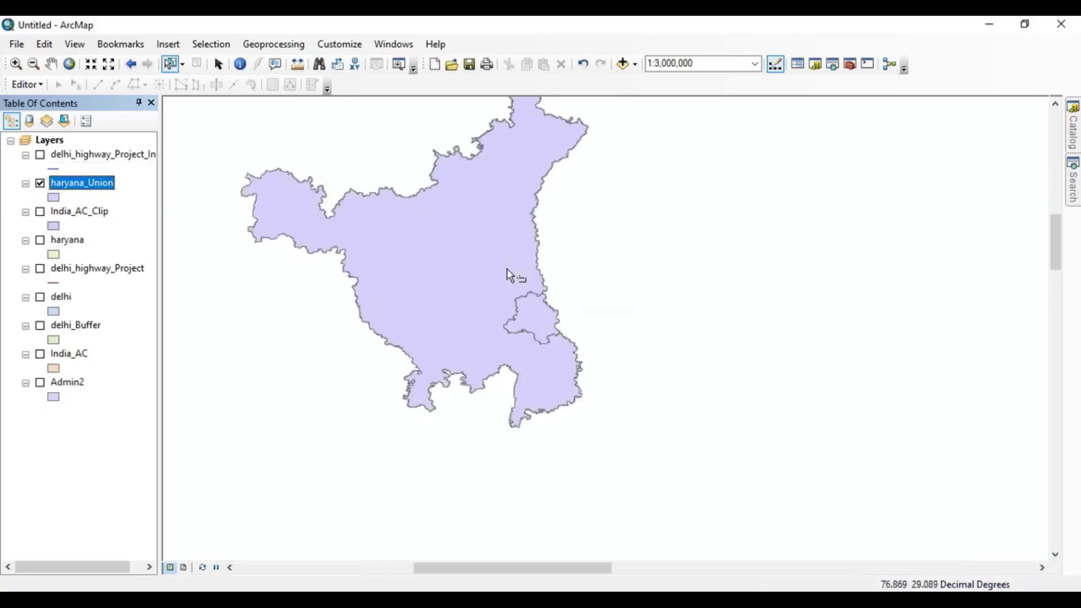
{"action": "left_click", "coordinate": [41, 184]}
{"action": "left_click", "coordinate": [41, 184]}
{"action": "scroll", "coordinate": [439, 213], "scroll_direction": "up", "scroll_amount": 1}
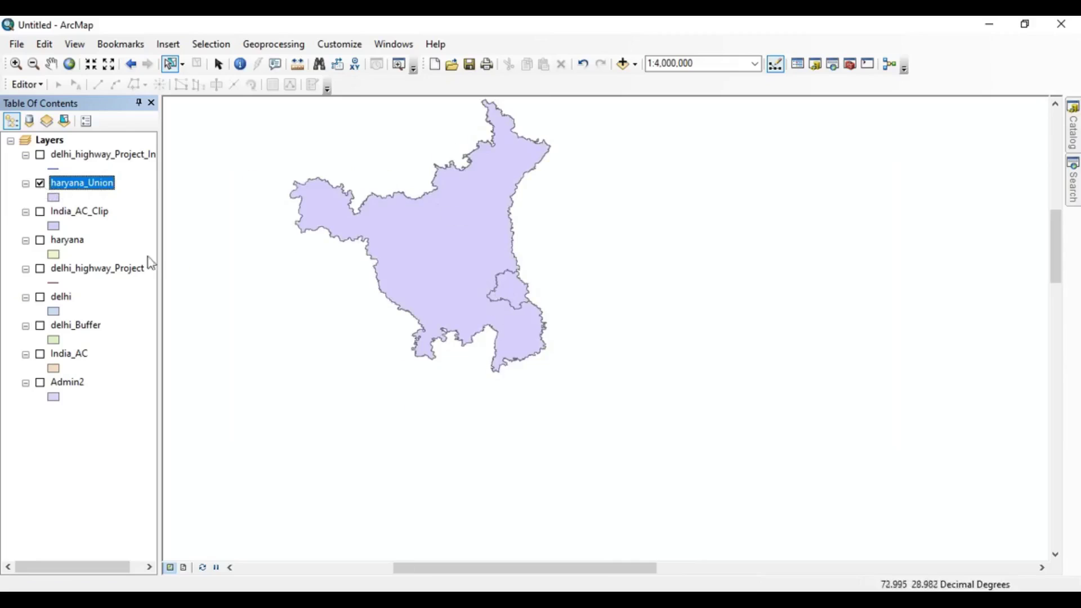
Examine the attribute table of haryana_Union to see how the fields of both input layers are combined, and close it.
{"action": "right_click", "coordinate": [68, 182]}
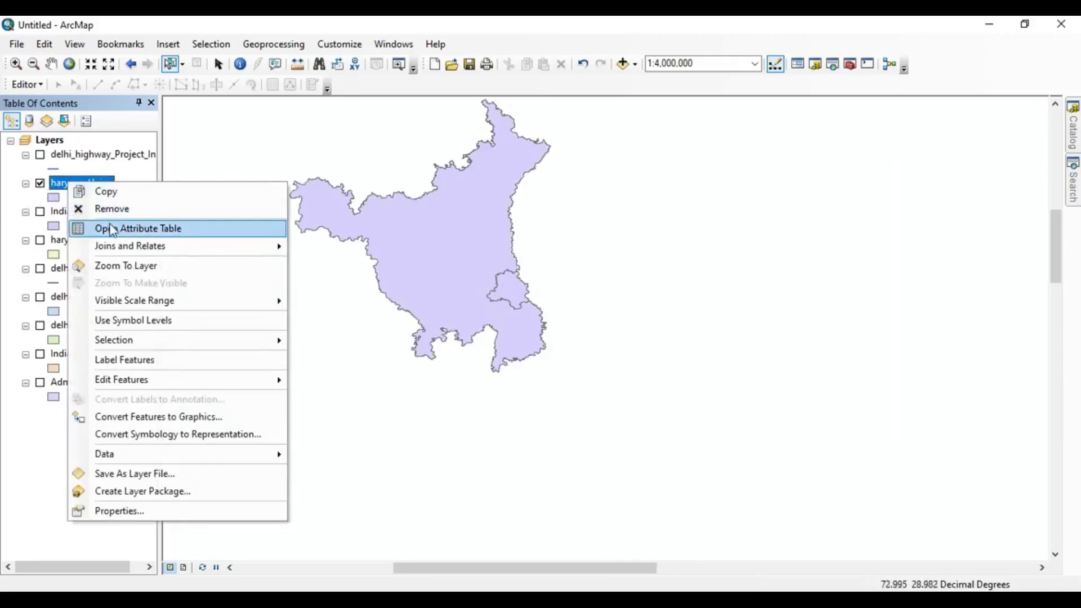
{"action": "left_click", "coordinate": [112, 229]}
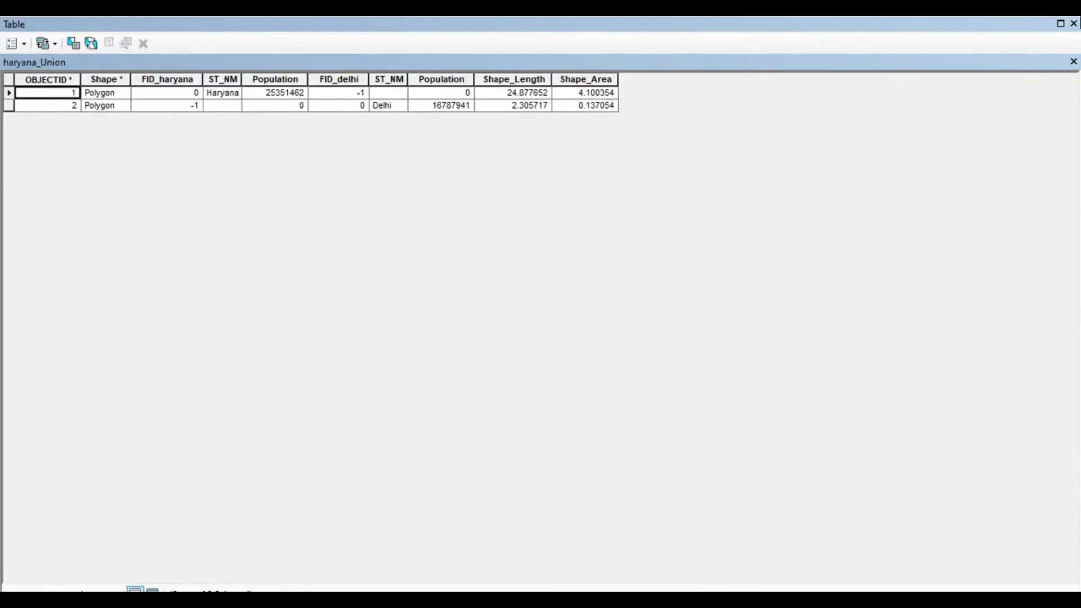
{"action": "left_click", "coordinate": [1073, 24]}
Merge the haryana and delhi layers into one dataset, keeping the default output dataset and field map.
{"action": "left_click", "coordinate": [274, 45]}
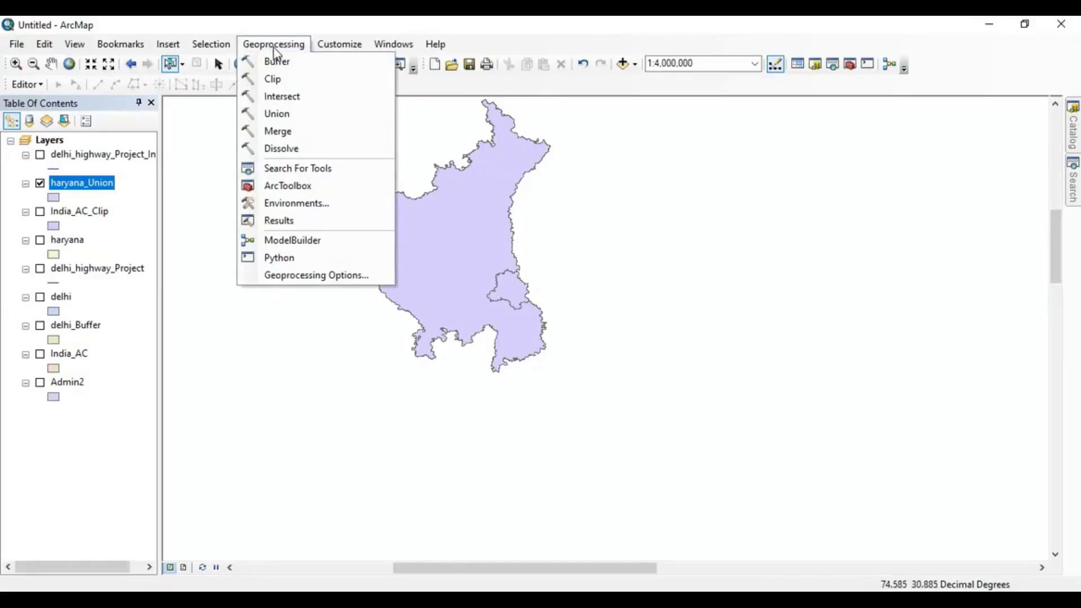
{"action": "left_click", "coordinate": [268, 135]}
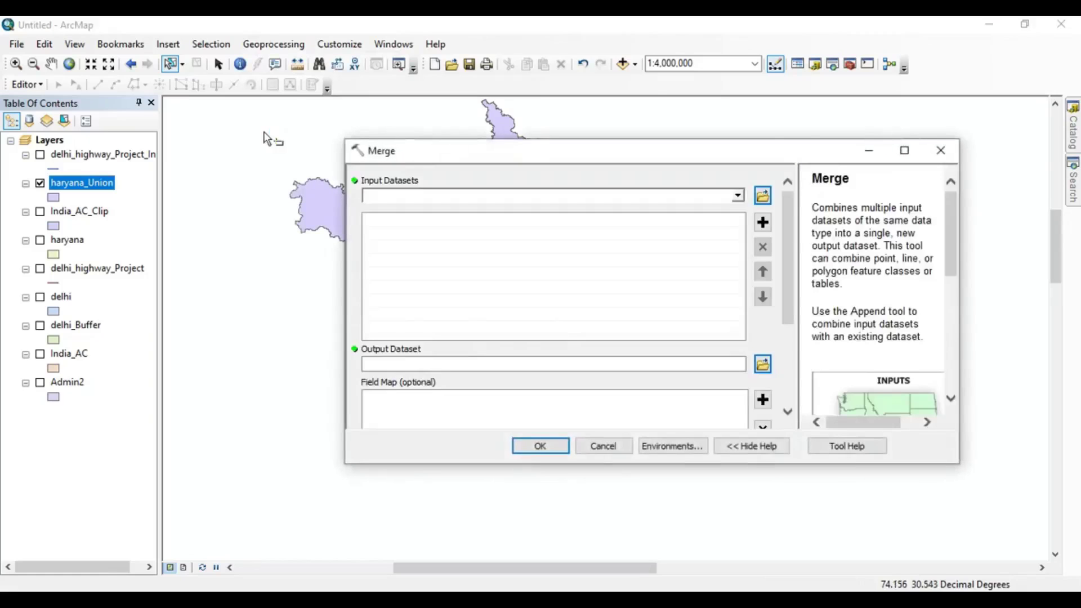
{"action": "left_click", "coordinate": [738, 197]}
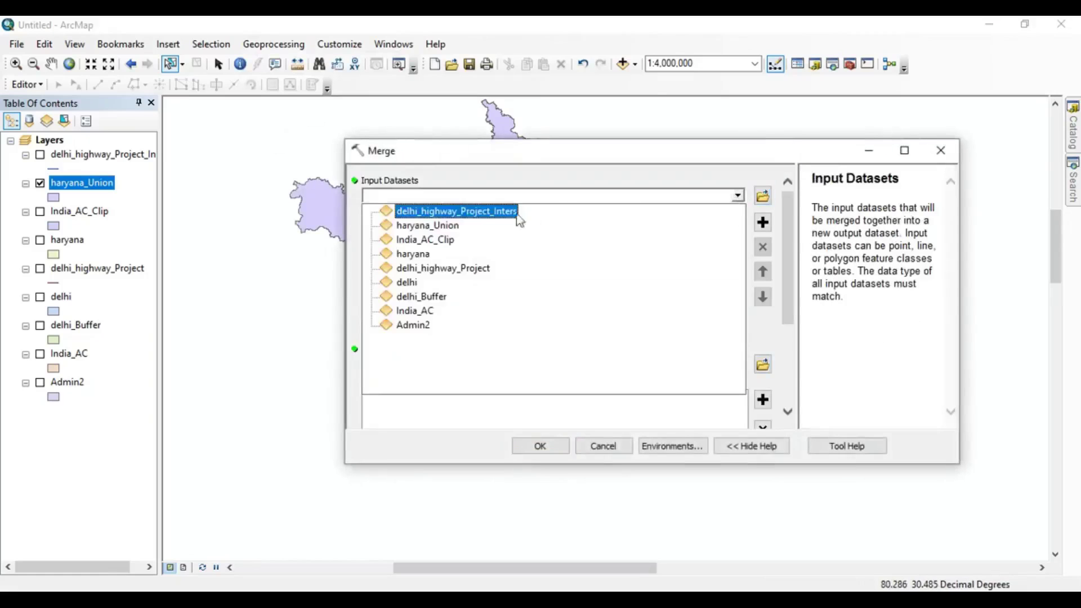
{"action": "left_click", "coordinate": [424, 254]}
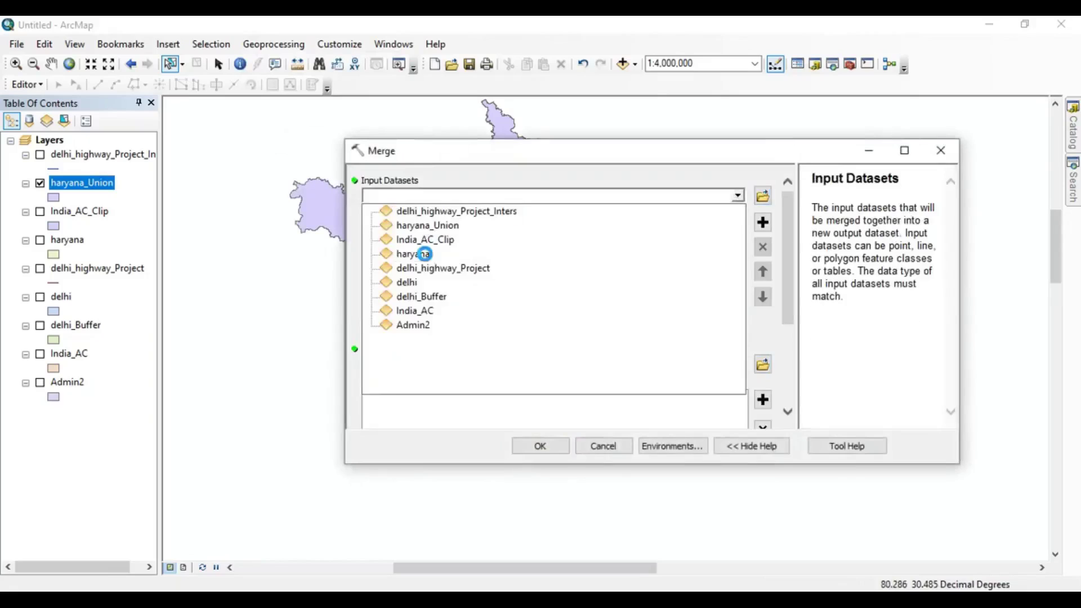
{"action": "left_click", "coordinate": [738, 196]}
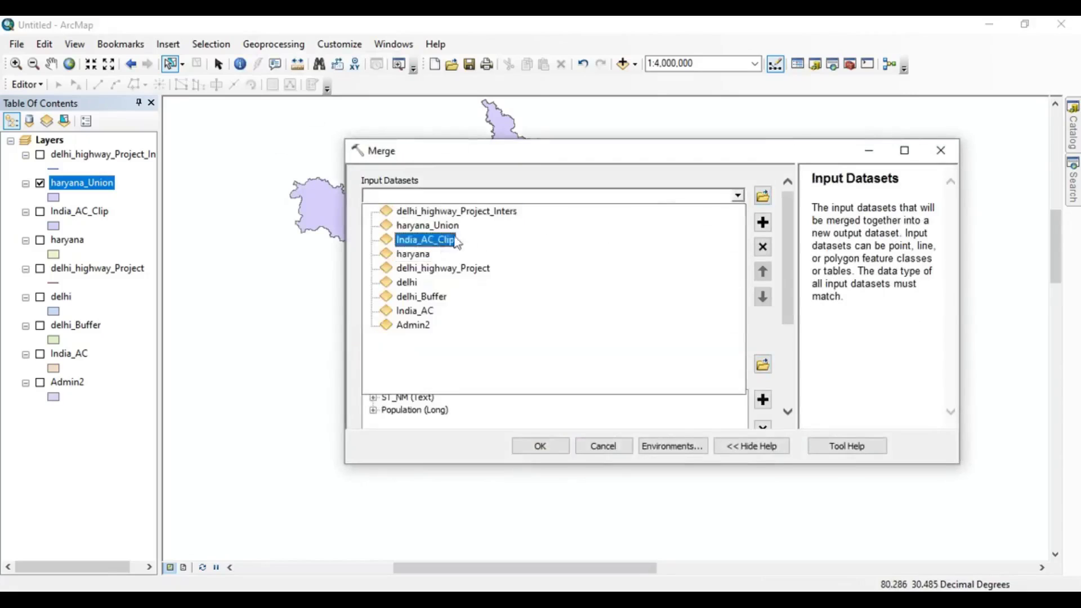
{"action": "left_click", "coordinate": [411, 289]}
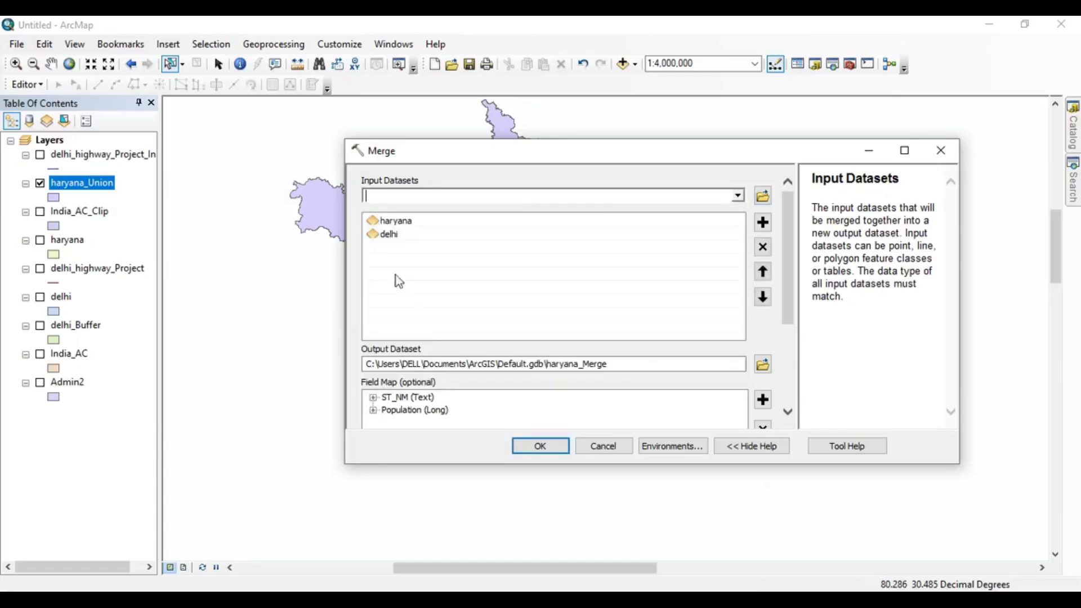
{"action": "left_click", "coordinate": [538, 445]}
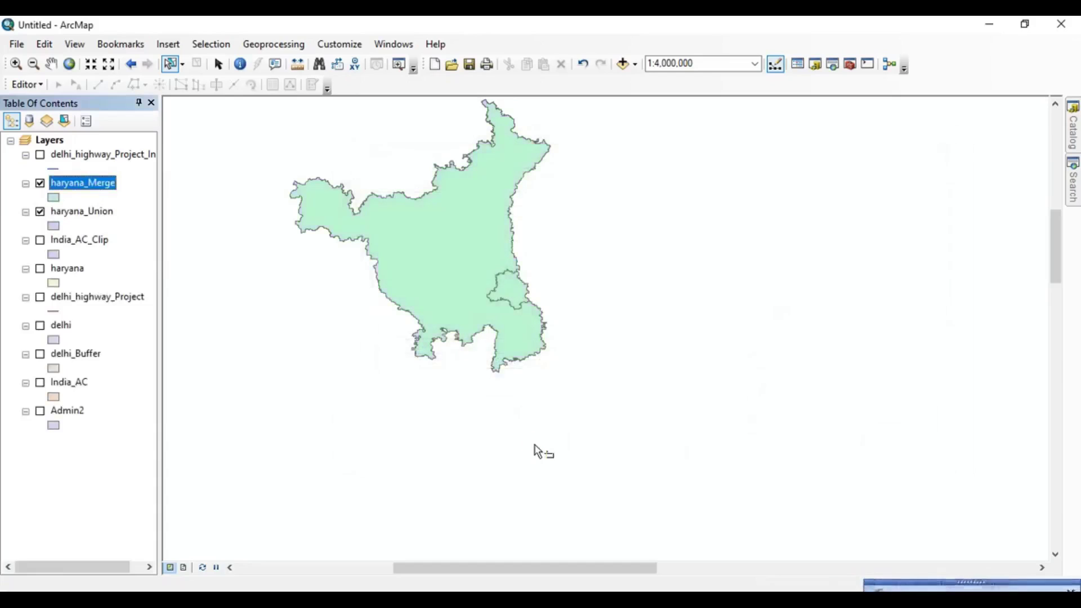
Hide haryana_Union and examine the attribute table of haryana_Merge for its combined fields and records.
{"action": "left_click", "coordinate": [40, 214]}
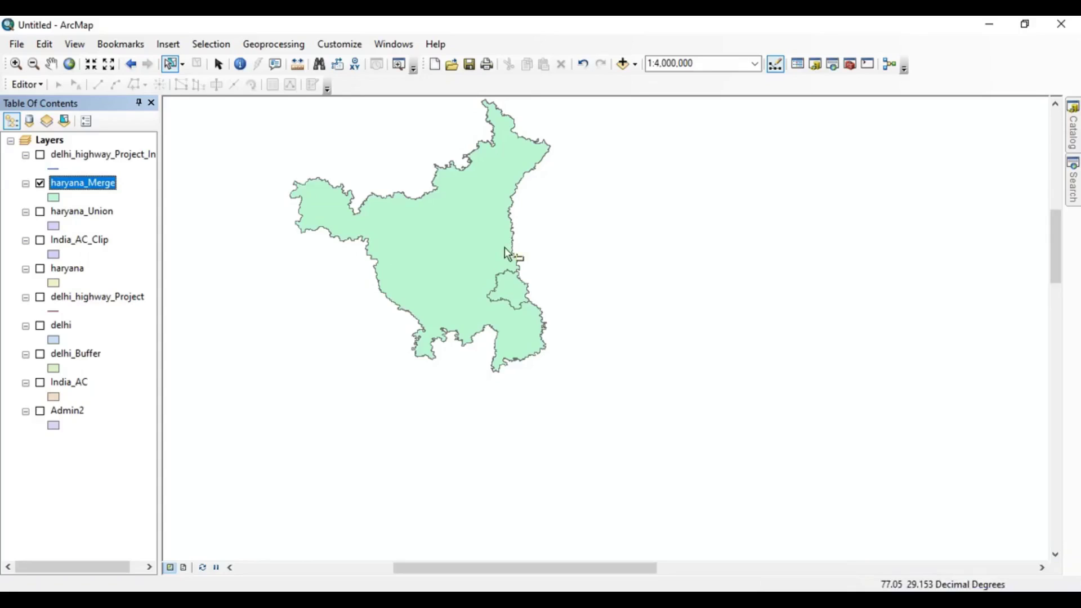
{"action": "right_click", "coordinate": [81, 186]}
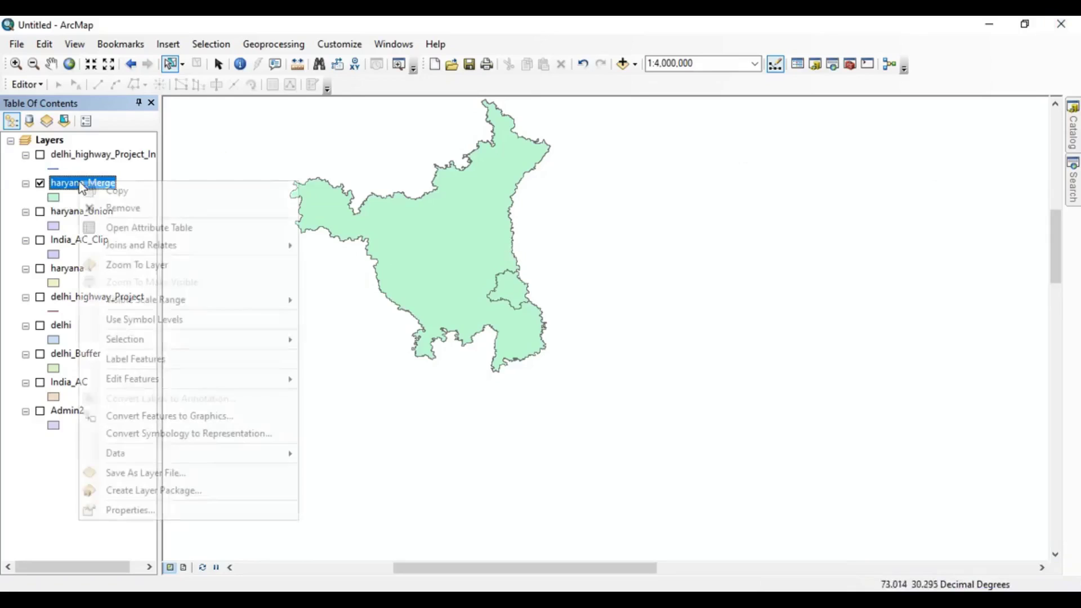
{"action": "left_click", "coordinate": [121, 226]}
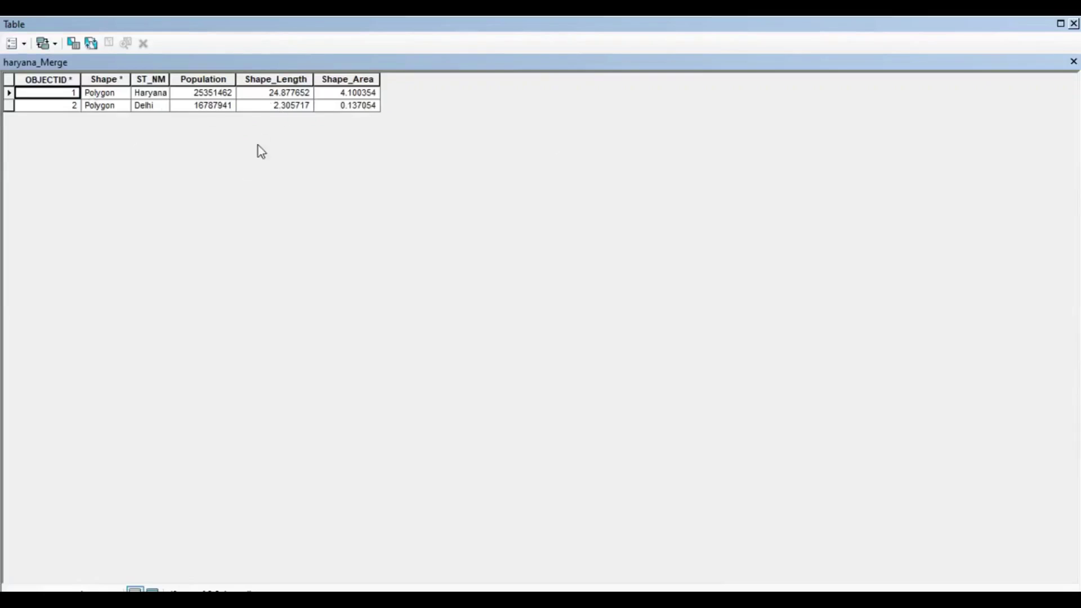
{"action": "left_click", "coordinate": [1074, 24]}
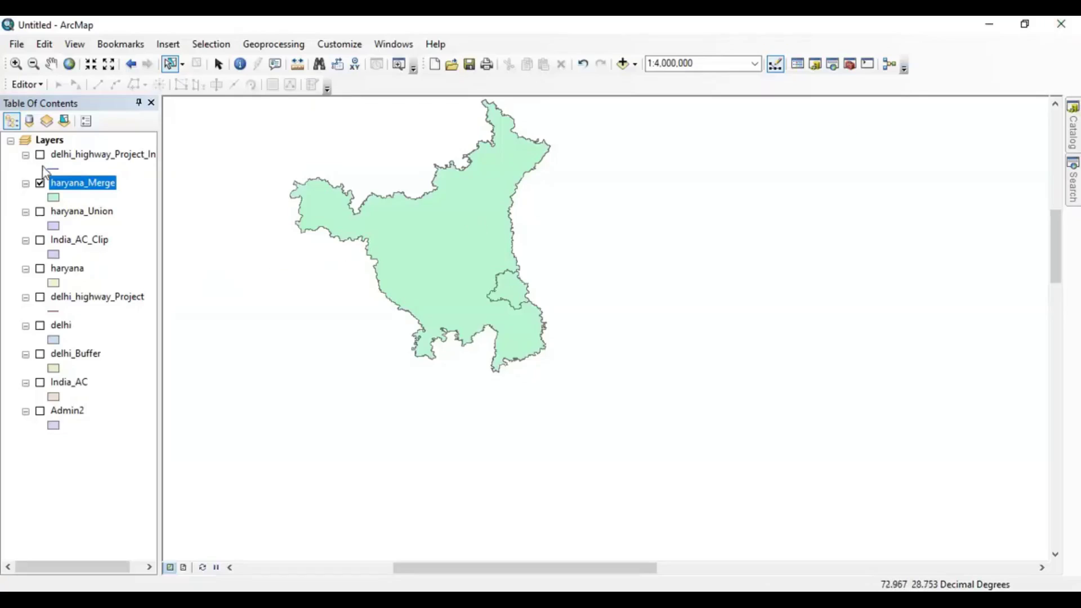
Hide haryana_Merge, display the India_AC layer, and view the constituency boundaries across India at a scale of 1:15,000,000.
{"action": "left_click", "coordinate": [40, 183]}
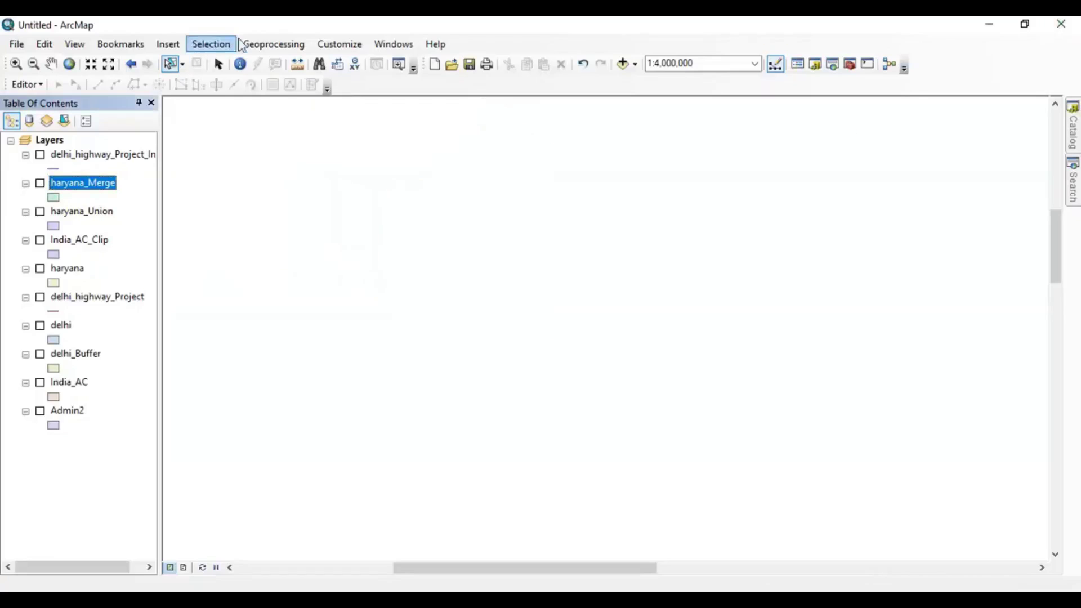
{"action": "left_click", "coordinate": [276, 45]}
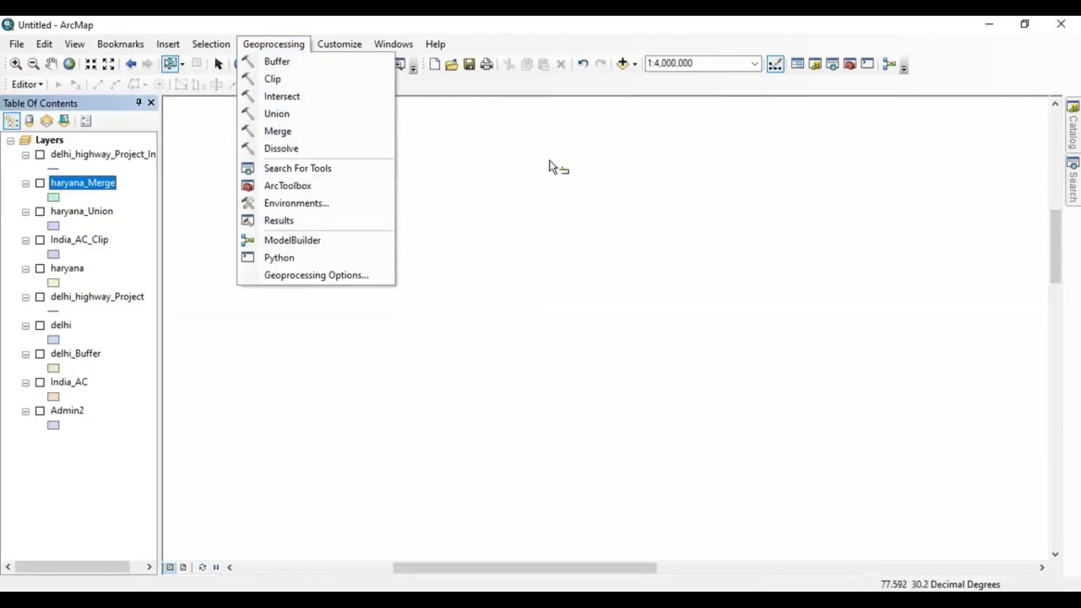
{"action": "left_click", "coordinate": [558, 169]}
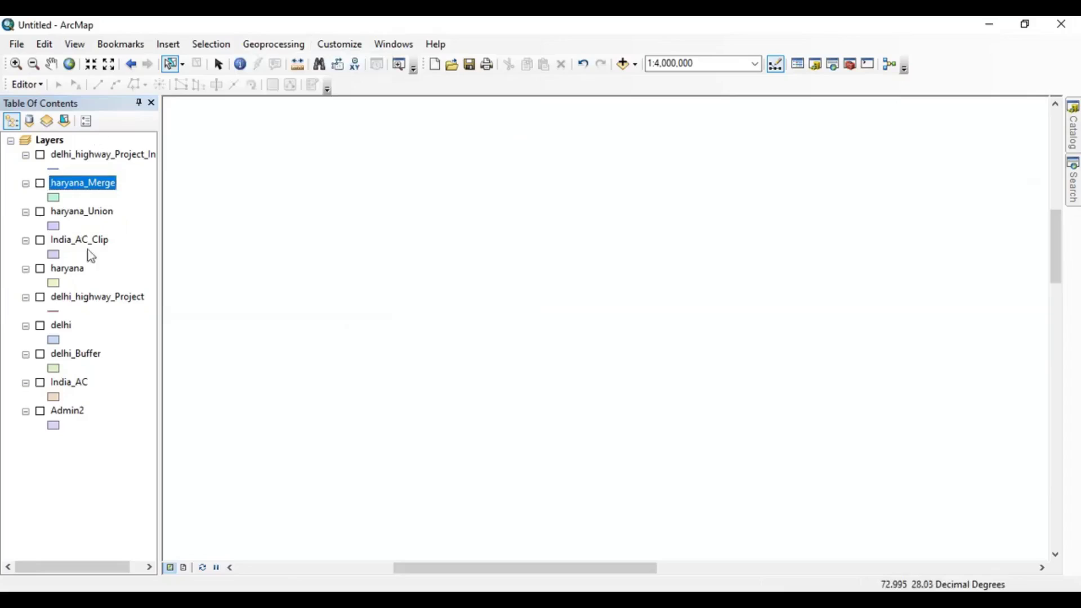
{"action": "left_click", "coordinate": [40, 383]}
{"action": "scroll", "coordinate": [439, 239], "scroll_direction": "up", "scroll_amount": 3}
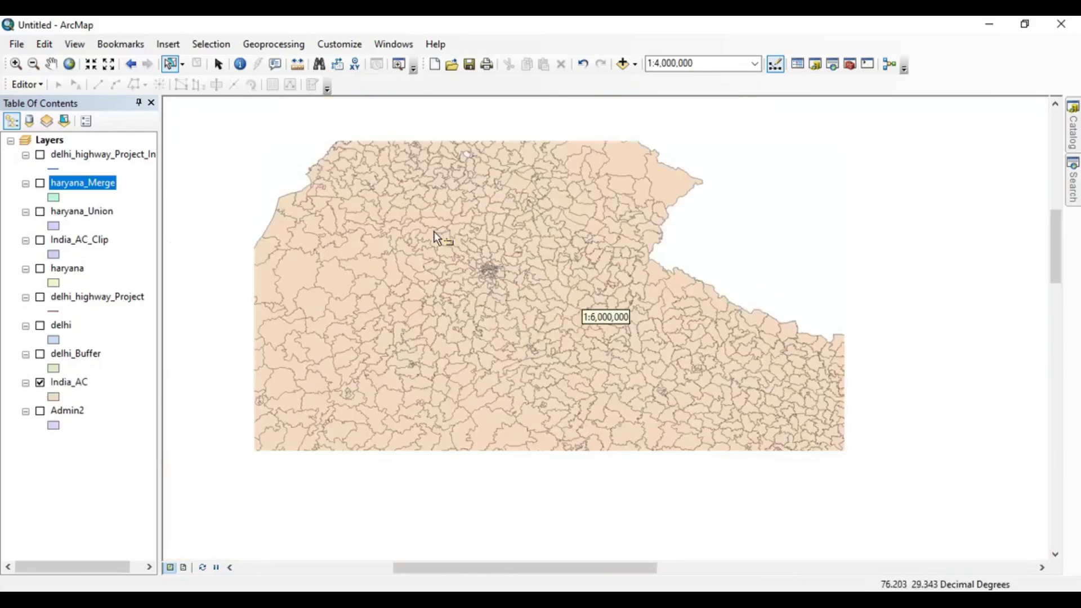
{"action": "scroll", "coordinate": [436, 236], "scroll_direction": "up", "scroll_amount": 2}
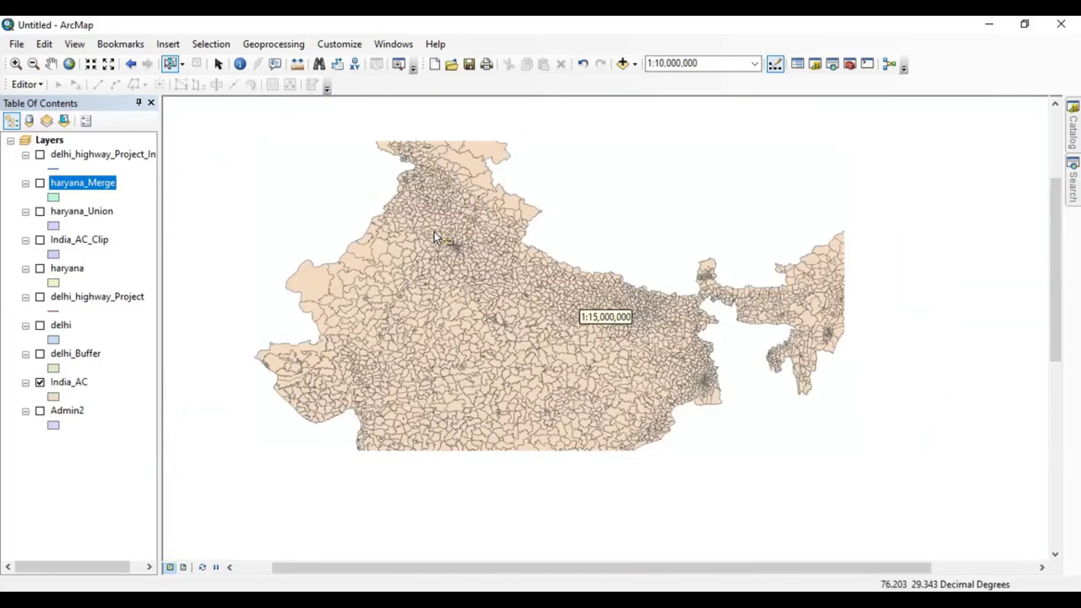
{"action": "scroll", "coordinate": [474, 263], "scroll_direction": "up", "scroll_amount": 2}
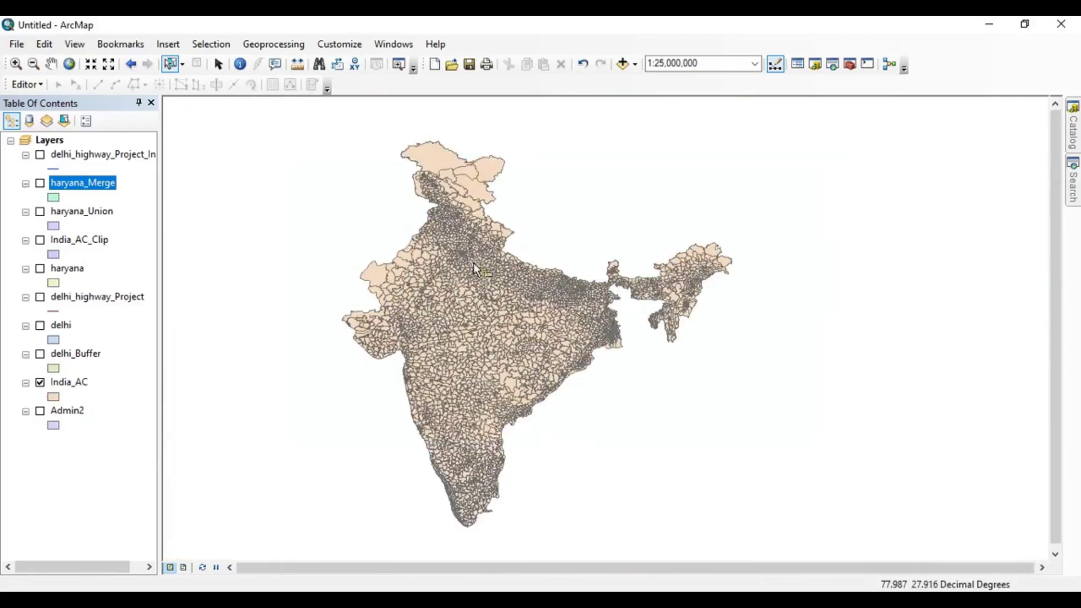
{"action": "scroll", "coordinate": [492, 227], "scroll_direction": "down", "scroll_amount": 2}
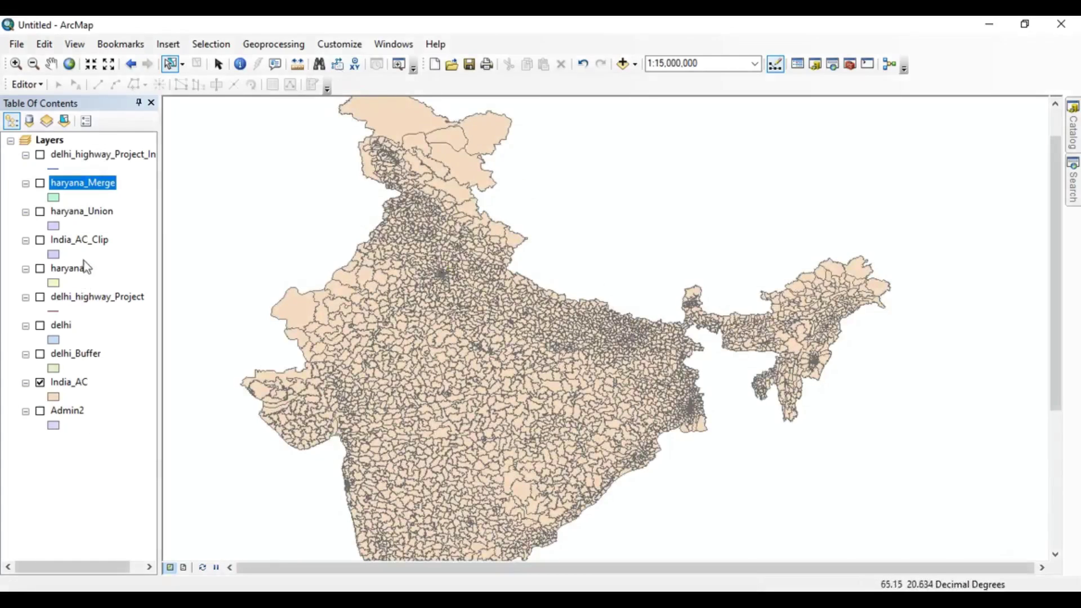
Examine the India_AC attribute table for its state, district and constituency fields, and close it.
{"action": "right_click", "coordinate": [65, 389]}
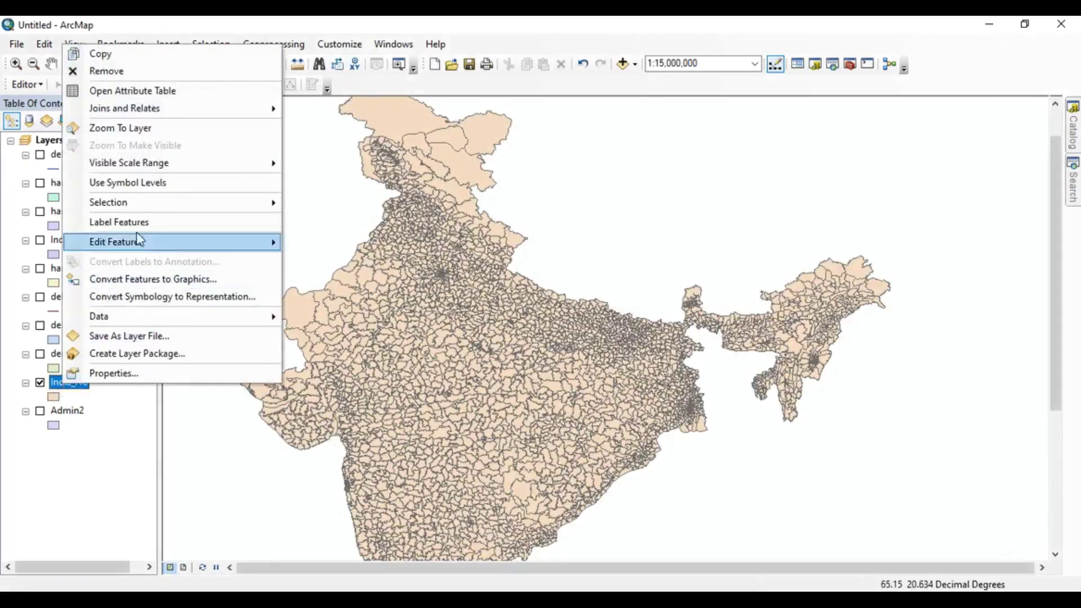
{"action": "left_click", "coordinate": [122, 95]}
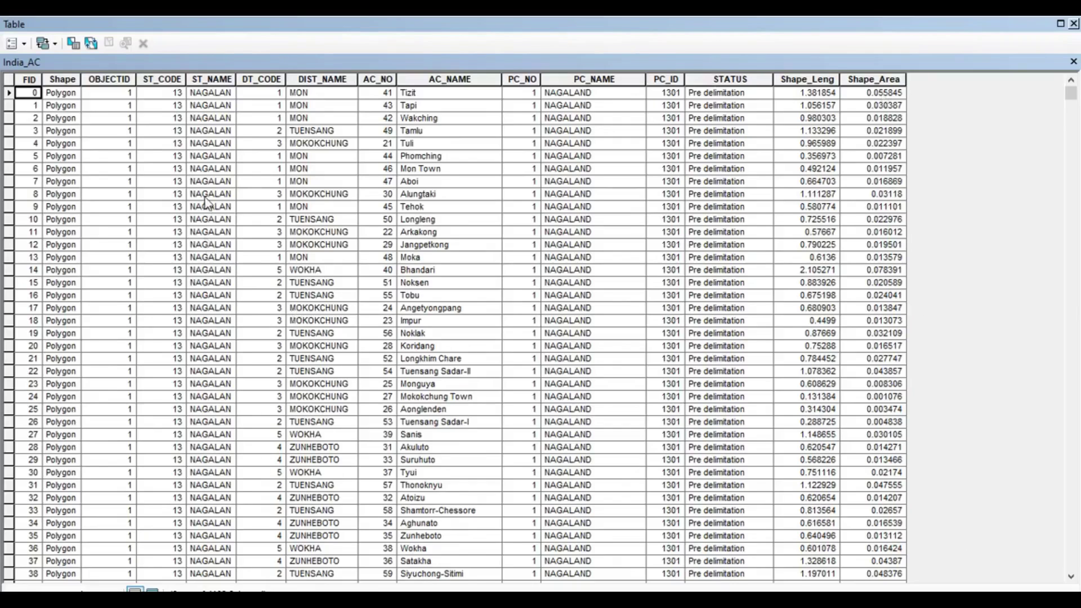
{"action": "left_click", "coordinate": [1073, 24]}
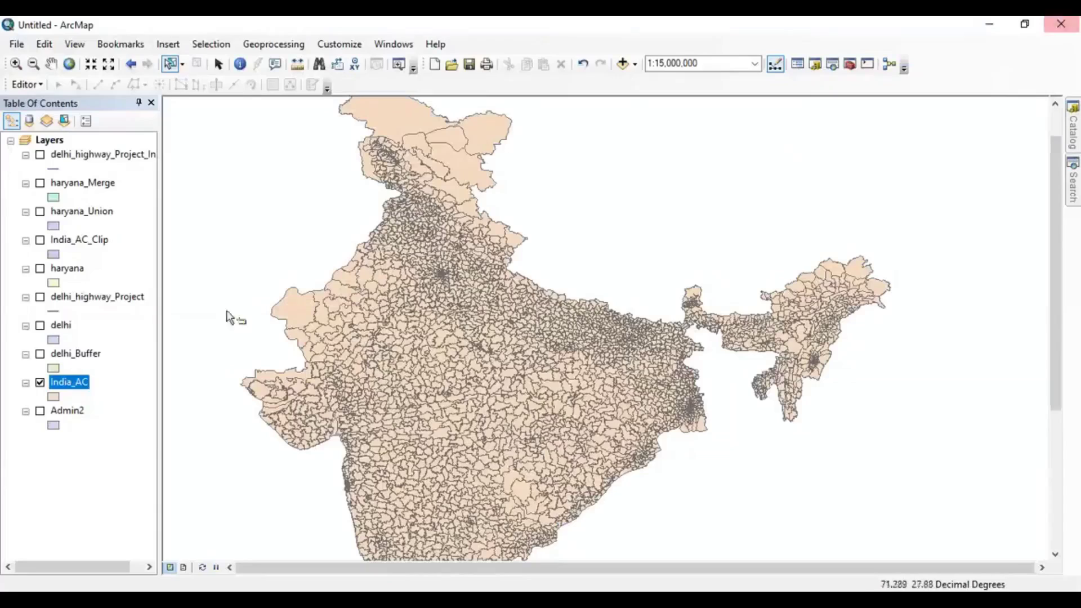
Examine the India_AC attribute table for state names repeated across constituency records, and close the table.
{"action": "scroll", "coordinate": [365, 331], "scroll_direction": "up", "scroll_amount": 5}
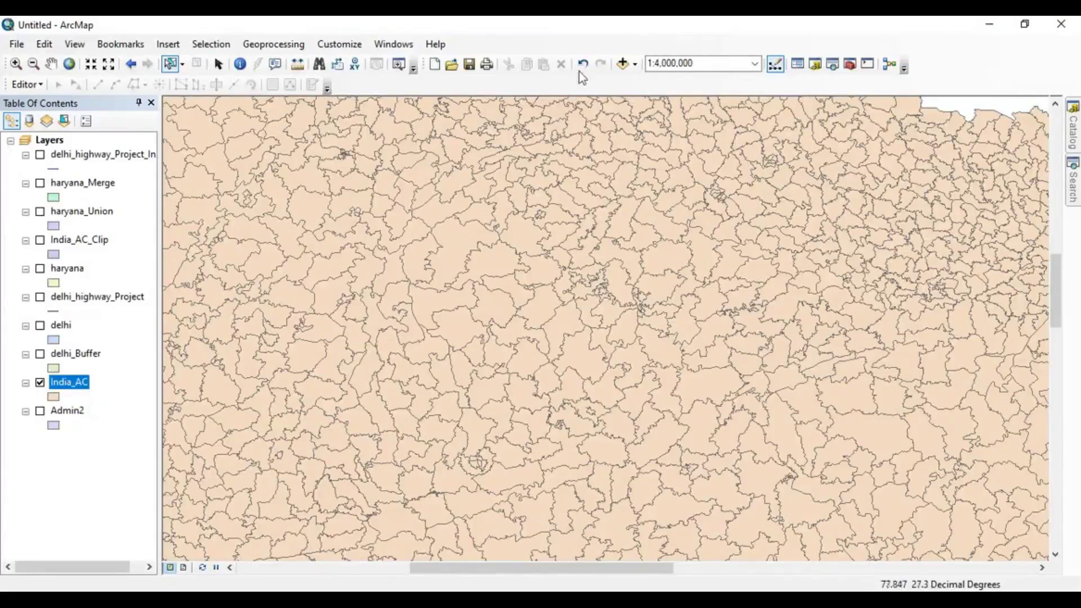
{"action": "right_click", "coordinate": [64, 391]}
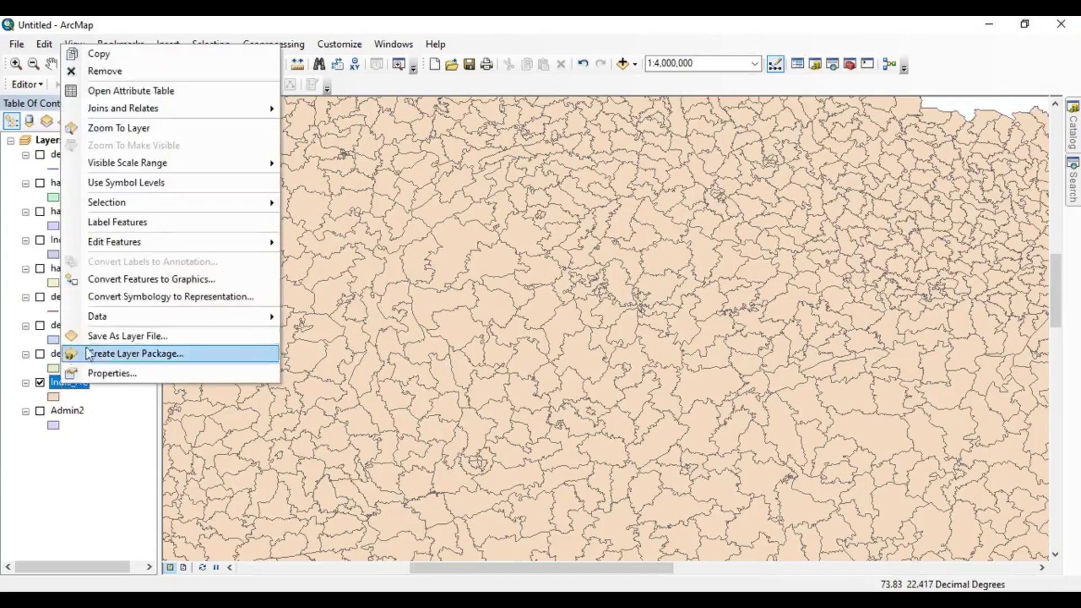
{"action": "left_click", "coordinate": [138, 87]}
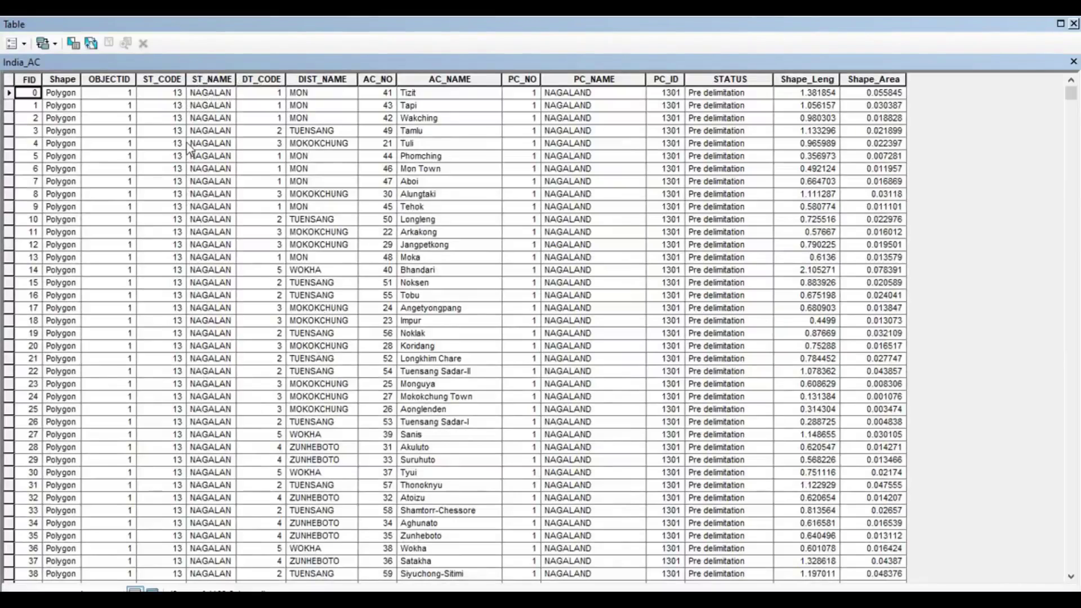
{"action": "scroll", "coordinate": [127, 284], "scroll_direction": "down", "scroll_amount": 3}
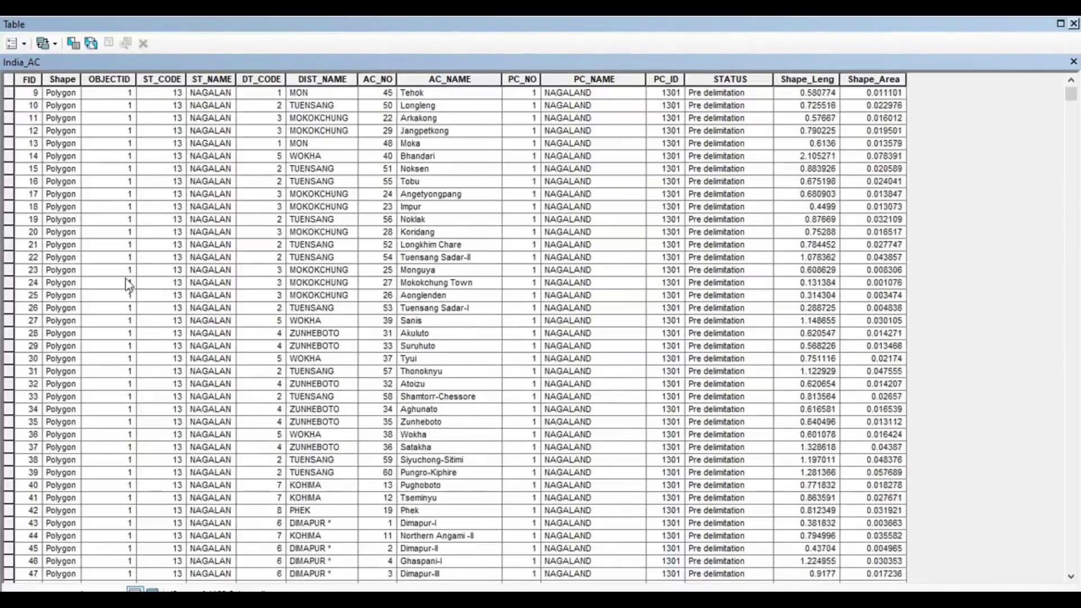
{"action": "scroll", "coordinate": [127, 284], "scroll_direction": "down", "scroll_amount": 6}
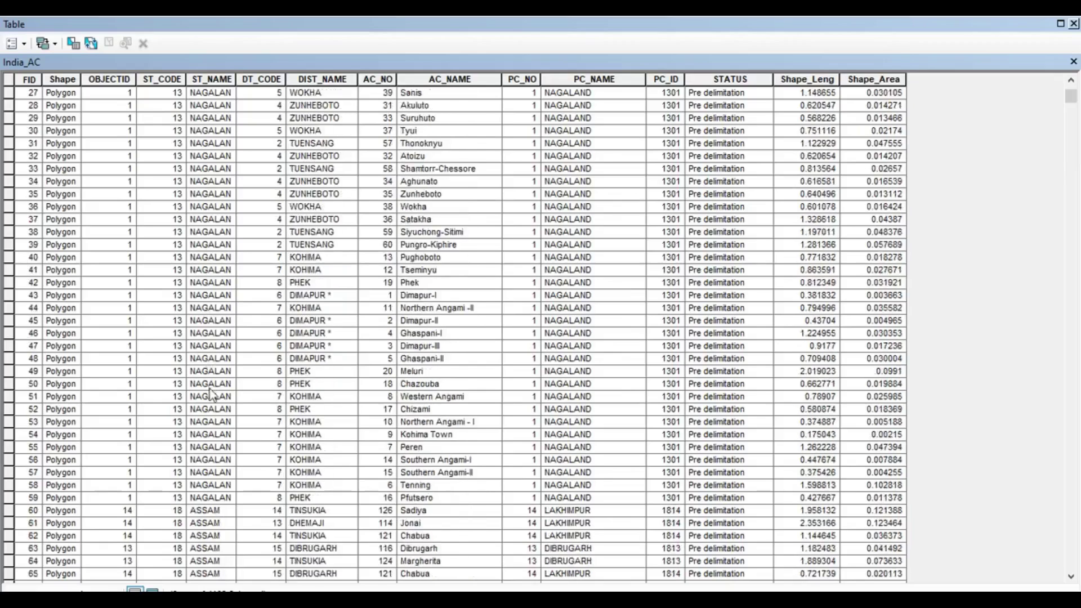
{"action": "scroll", "coordinate": [212, 394], "scroll_direction": "up", "scroll_amount": 9}
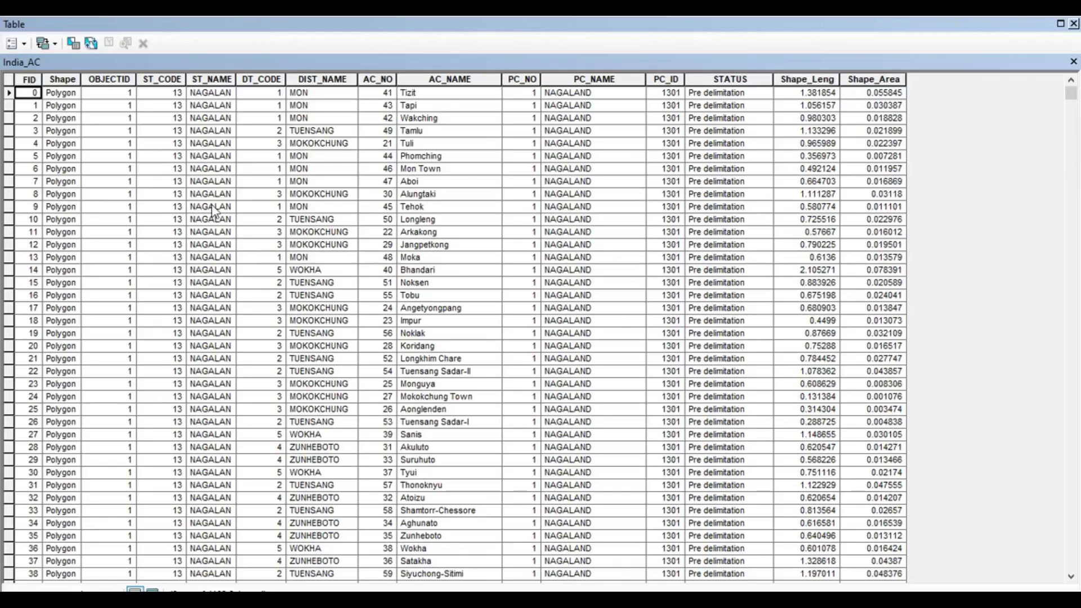
{"action": "scroll", "coordinate": [213, 212], "scroll_direction": "down", "scroll_amount": 18}
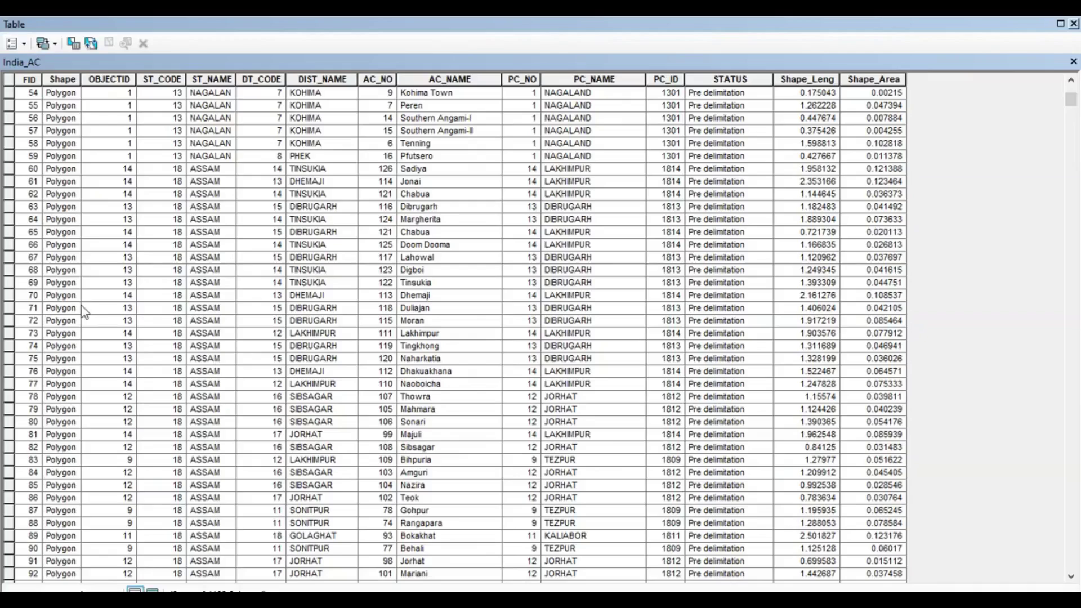
{"action": "left_click", "coordinate": [1074, 24]}
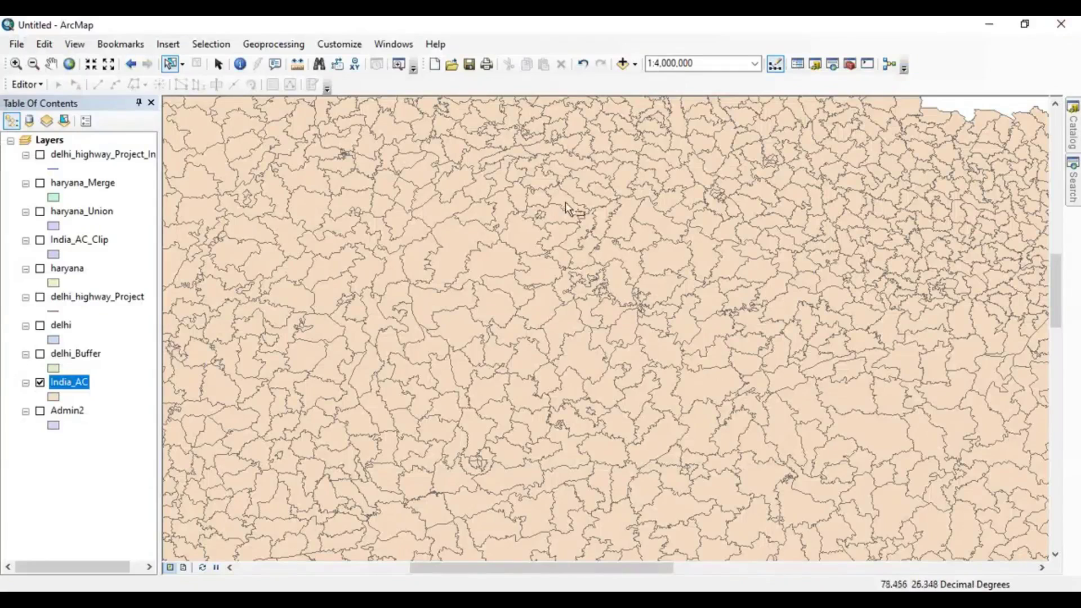
Dissolve the India_AC layer by the ST_NAME field, keeping the default output feature class India_AC_Dissolve.
{"action": "left_click", "coordinate": [263, 43]}
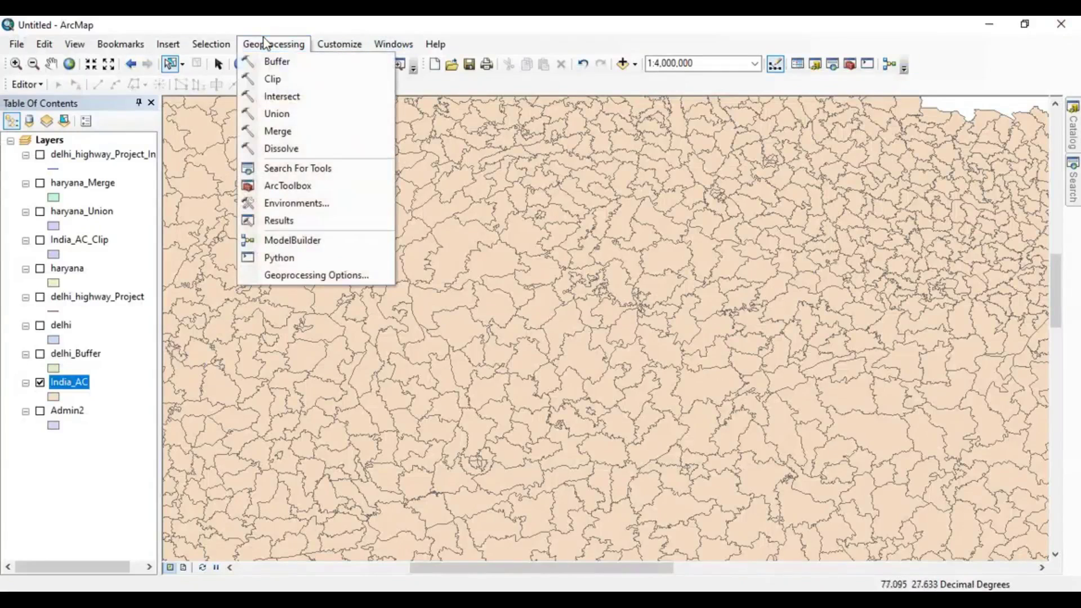
{"action": "left_click", "coordinate": [282, 148]}
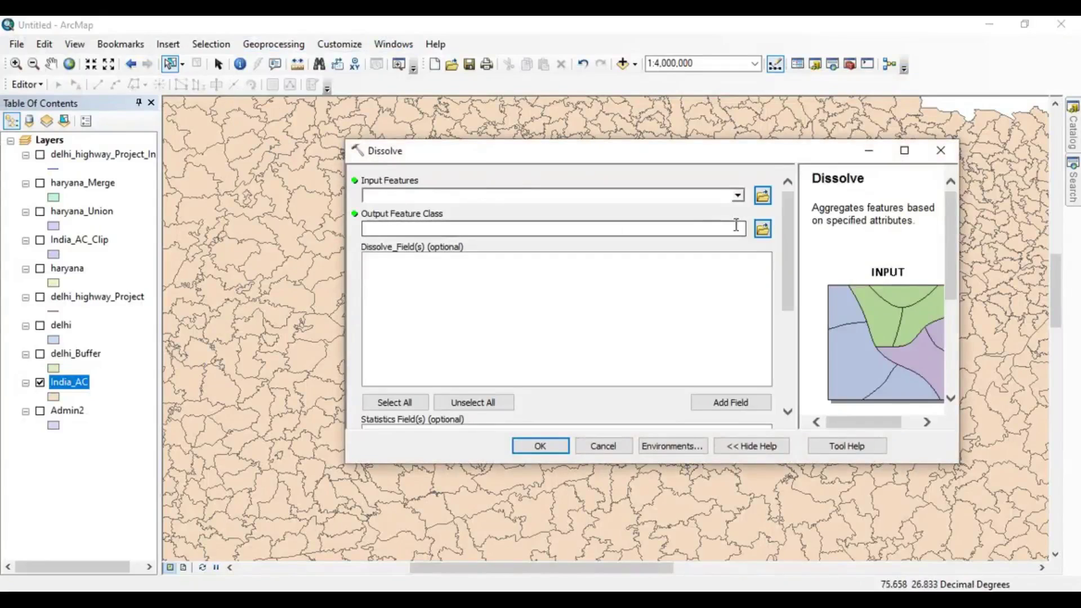
{"action": "left_click", "coordinate": [737, 195]}
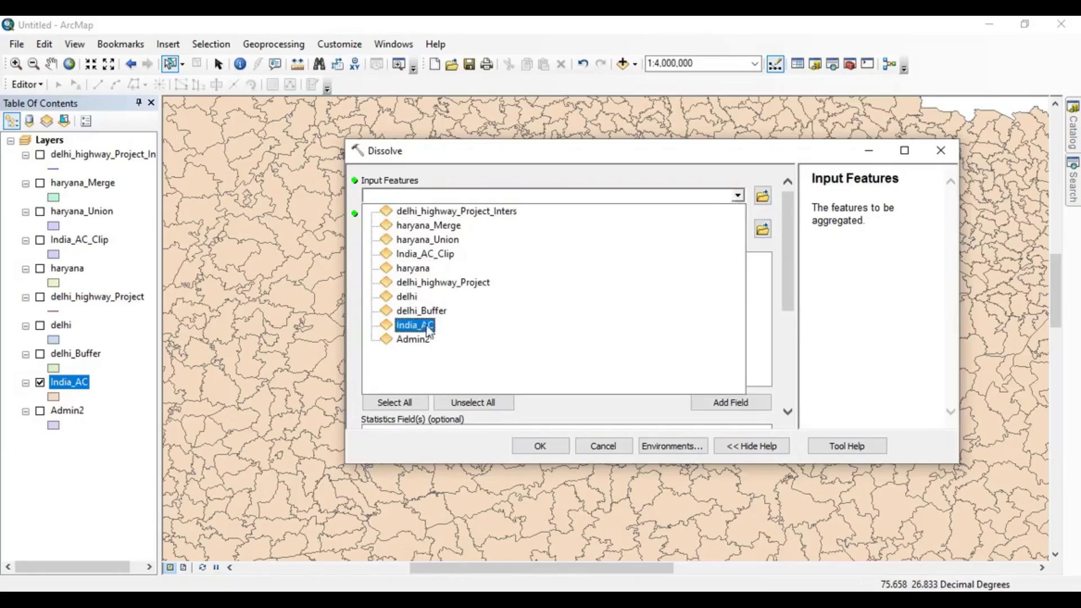
{"action": "left_click", "coordinate": [417, 325]}
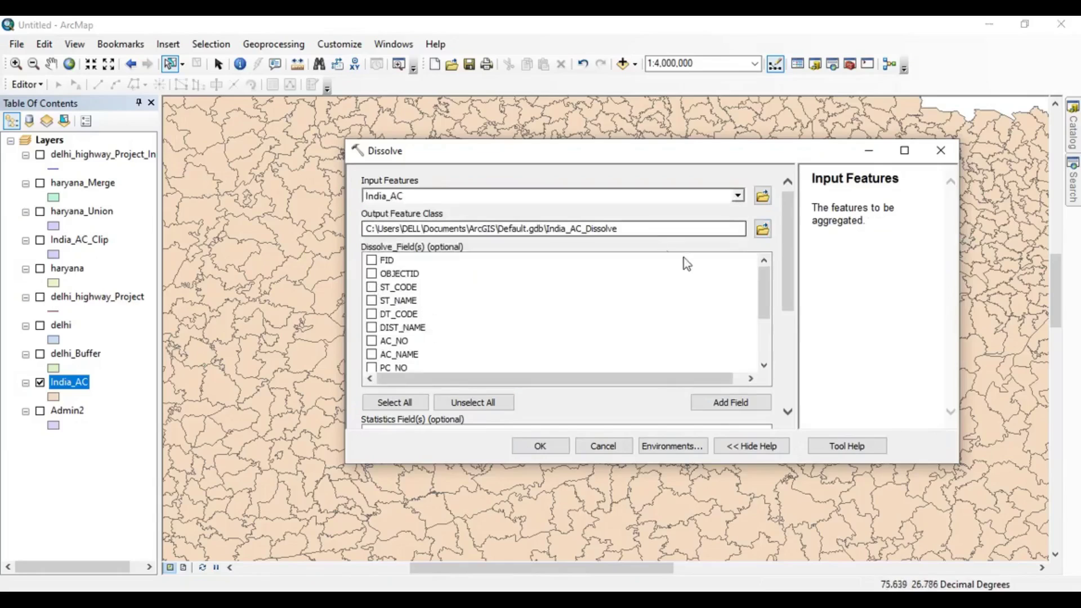
{"action": "mouse_move", "coordinate": [766, 293]}
{"action": "left_mouse_down"}
{"action": "mouse_move", "coordinate": [766, 318]}
{"action": "mouse_move", "coordinate": [764, 309]}
{"action": "left_mouse_up"}
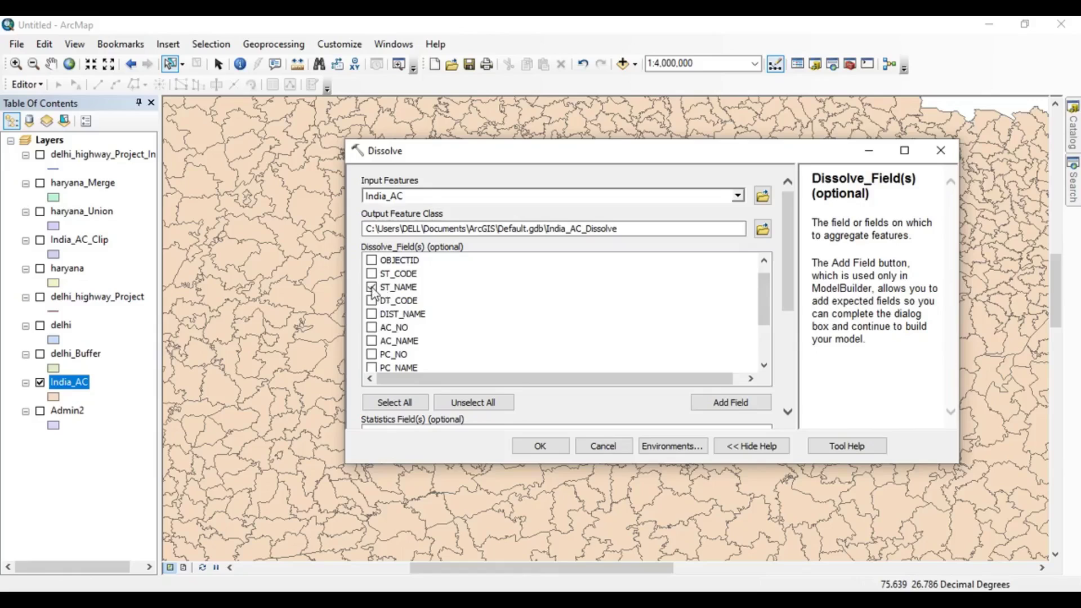
{"action": "left_click", "coordinate": [532, 447]}
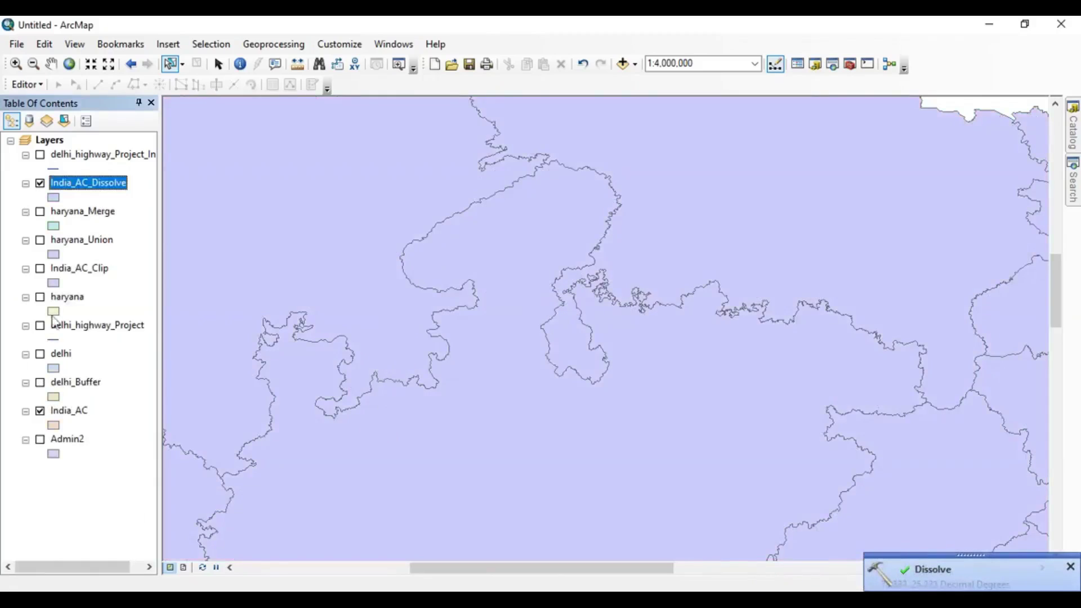
Hide the India_AC layer and view the dissolved state boundaries of India_AC_Dissolve across the whole country.
{"action": "left_click", "coordinate": [40, 411]}
{"action": "scroll", "coordinate": [488, 229], "scroll_direction": "up", "scroll_amount": 2}
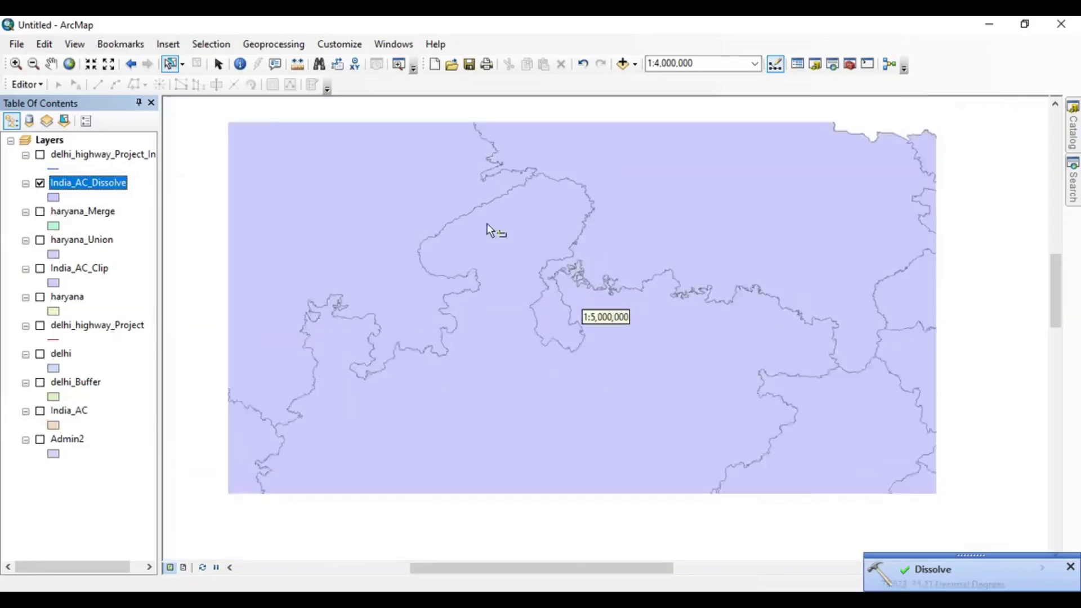
{"action": "scroll", "coordinate": [408, 252], "scroll_direction": "up", "scroll_amount": 6}
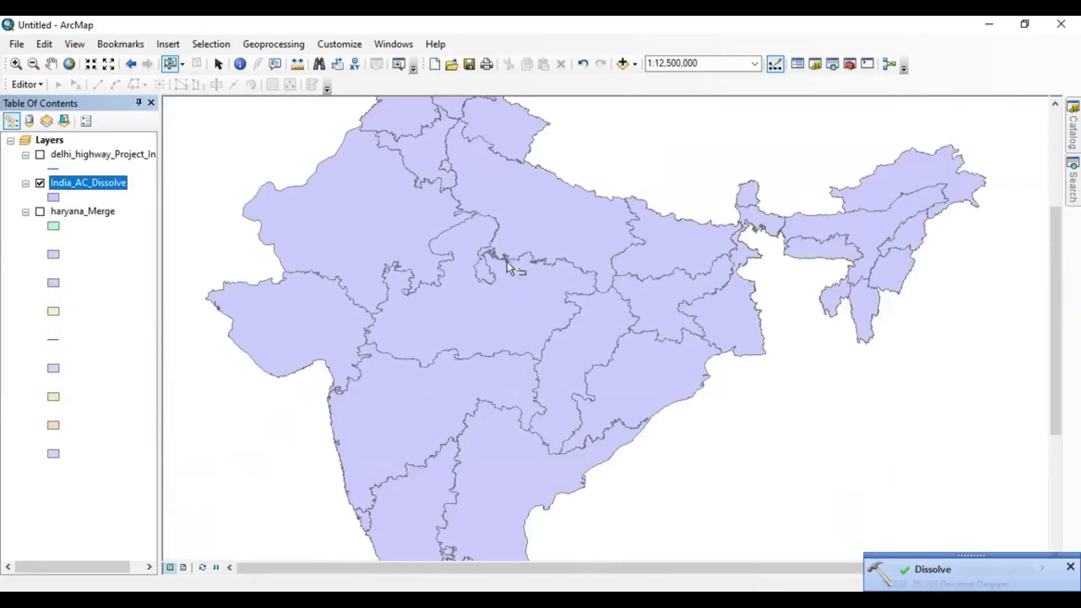
{"action": "scroll", "coordinate": [532, 242], "scroll_direction": "up", "scroll_amount": 1}
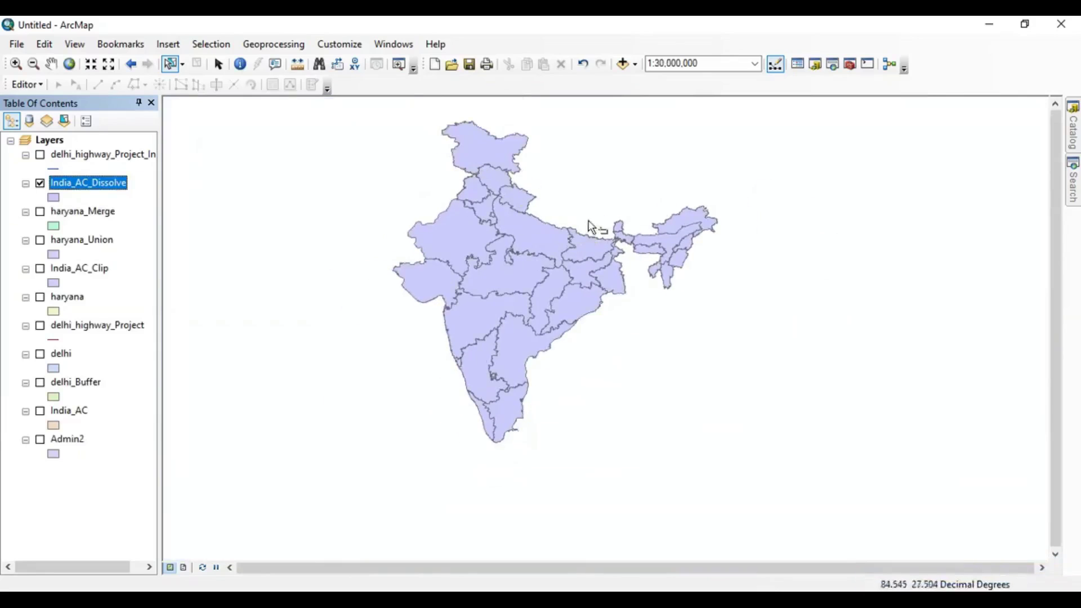
{"action": "scroll", "coordinate": [614, 269], "scroll_direction": "down", "scroll_amount": 1}
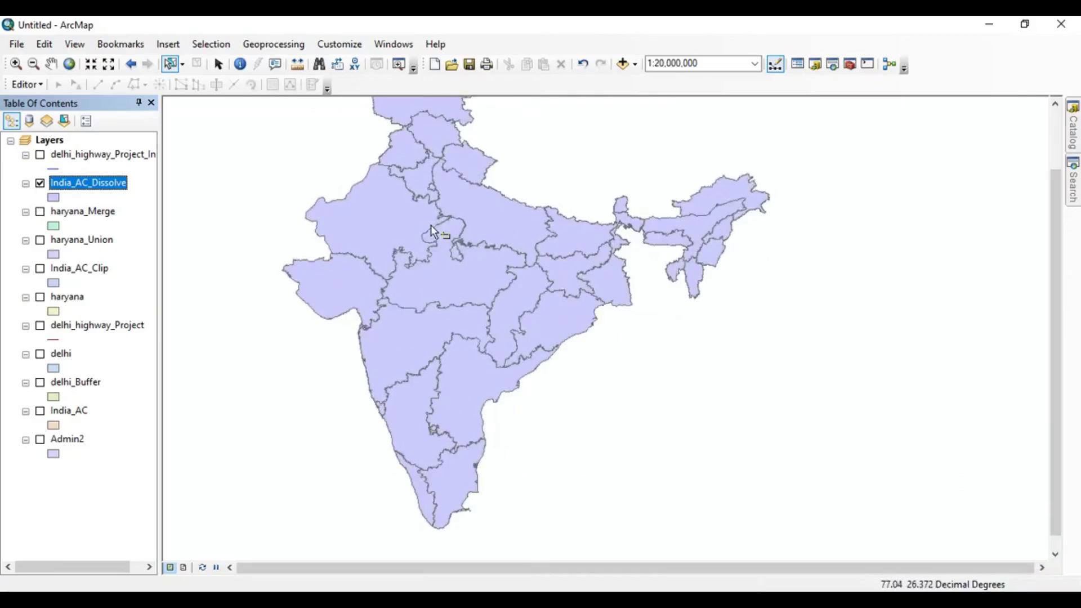
{"action": "scroll", "coordinate": [439, 231], "scroll_direction": "up", "scroll_amount": 1}
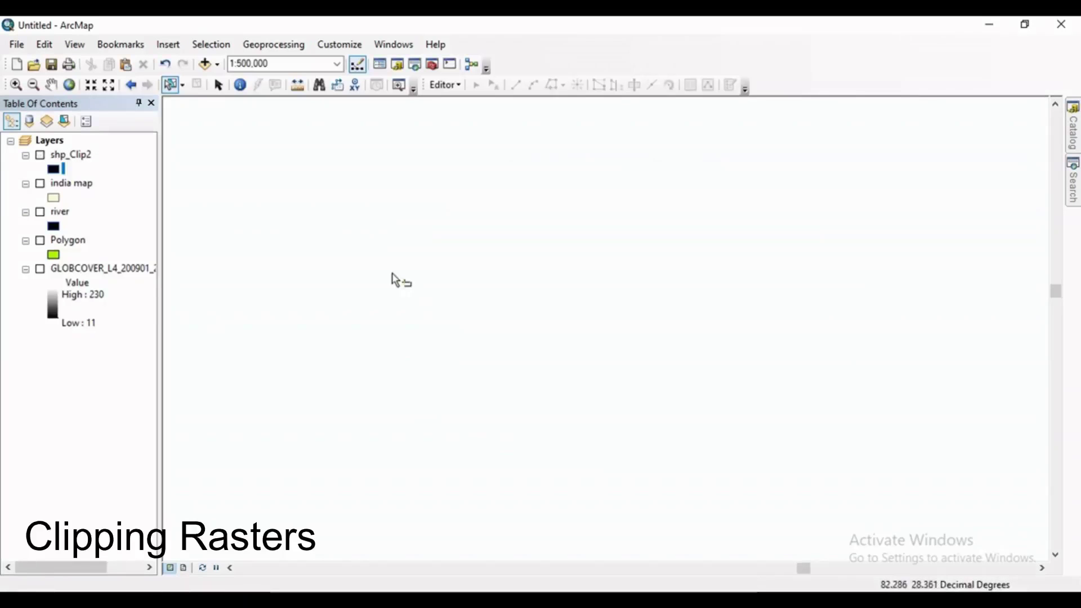
Display the GLOBCOVER_L4_200901_200912_V2.3.tif raster and view its coverage around Asia at a scale of 1:60,000,000.
{"action": "left_click", "coordinate": [40, 268]}
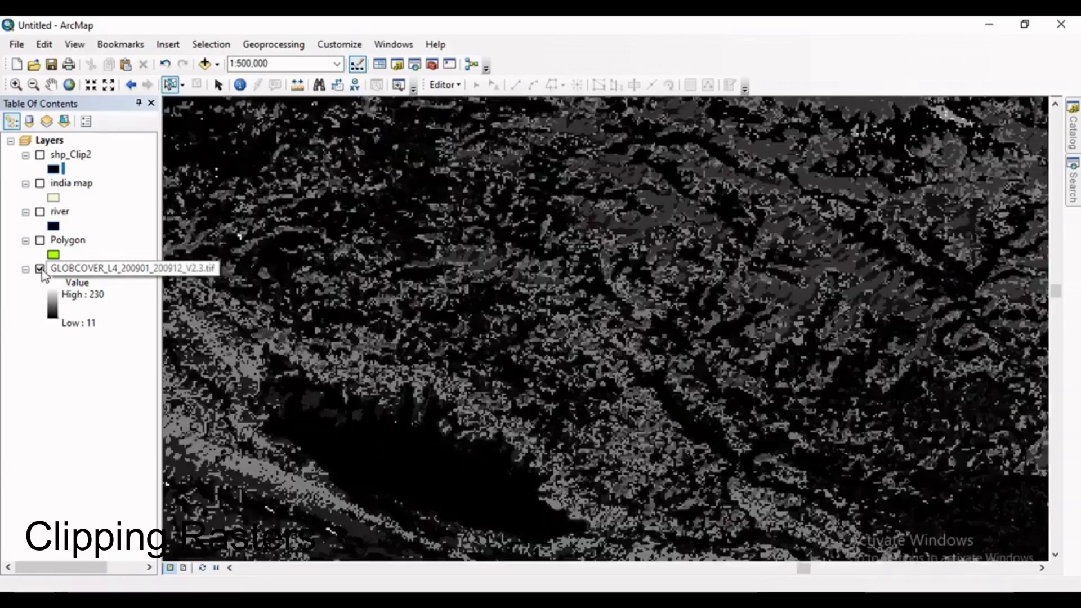
{"action": "scroll", "coordinate": [436, 318], "scroll_direction": "down", "scroll_amount": 3}
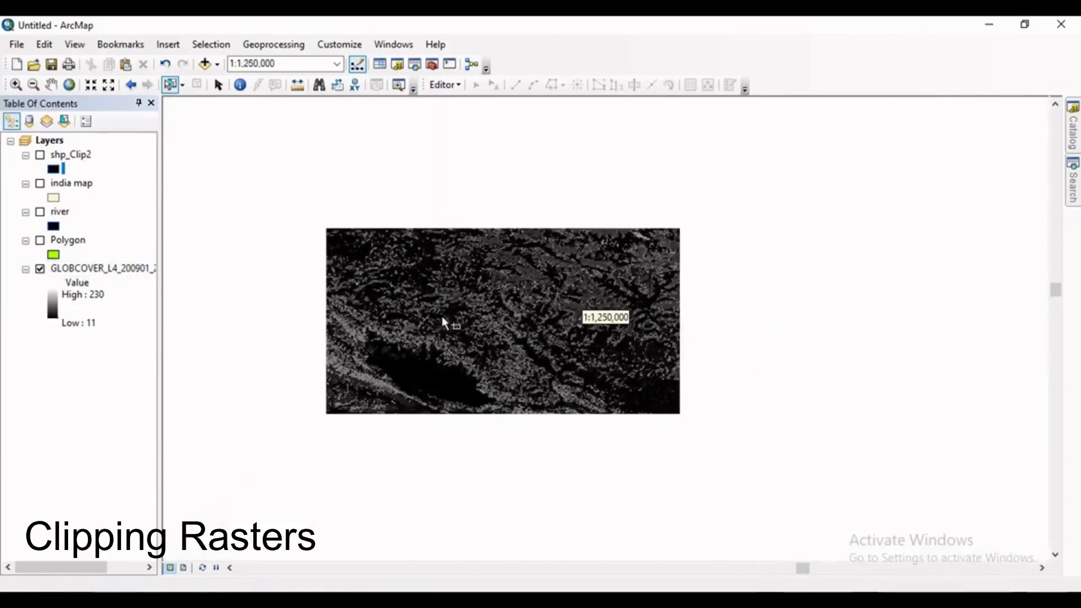
{"action": "scroll", "coordinate": [345, 335], "scroll_direction": "down", "scroll_amount": 4}
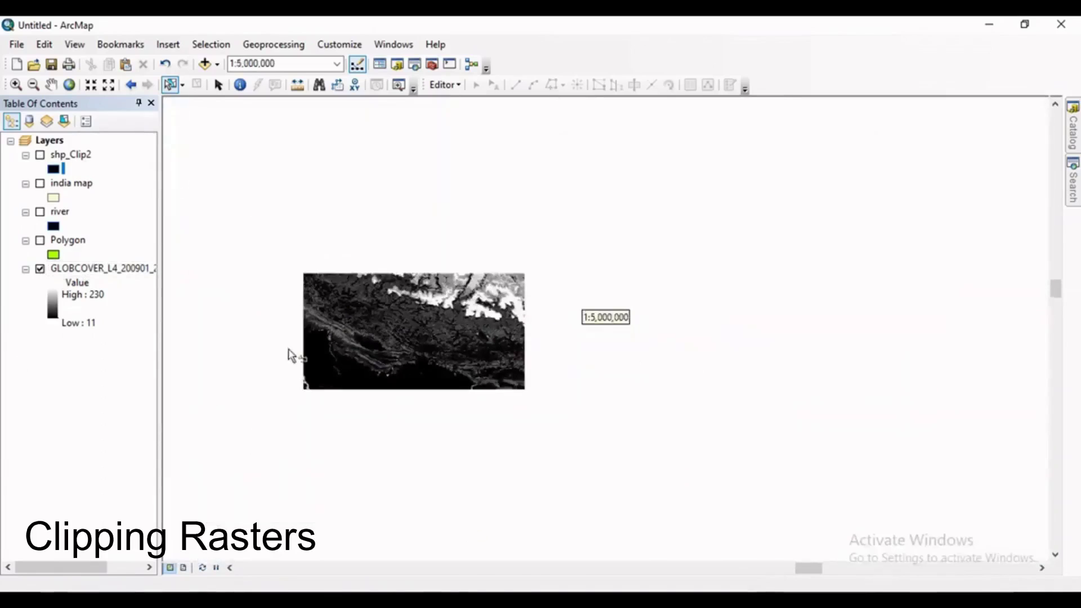
{"action": "scroll", "coordinate": [407, 304], "scroll_direction": "down", "scroll_amount": 5}
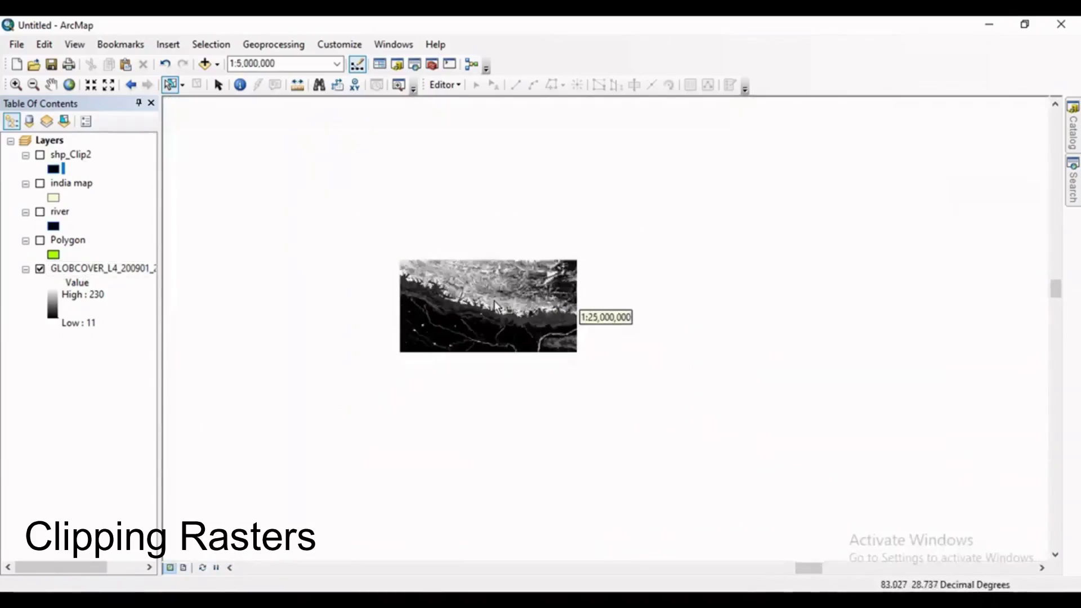
{"action": "scroll", "coordinate": [494, 304], "scroll_direction": "down", "scroll_amount": 5}
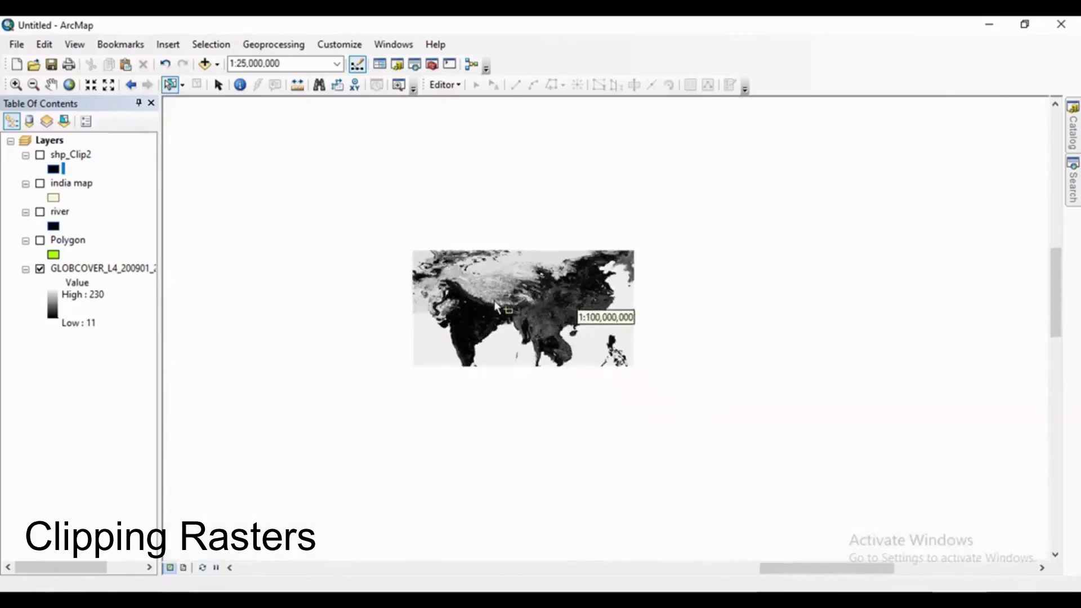
{"action": "scroll", "coordinate": [475, 306], "scroll_direction": "up", "scroll_amount": 3}
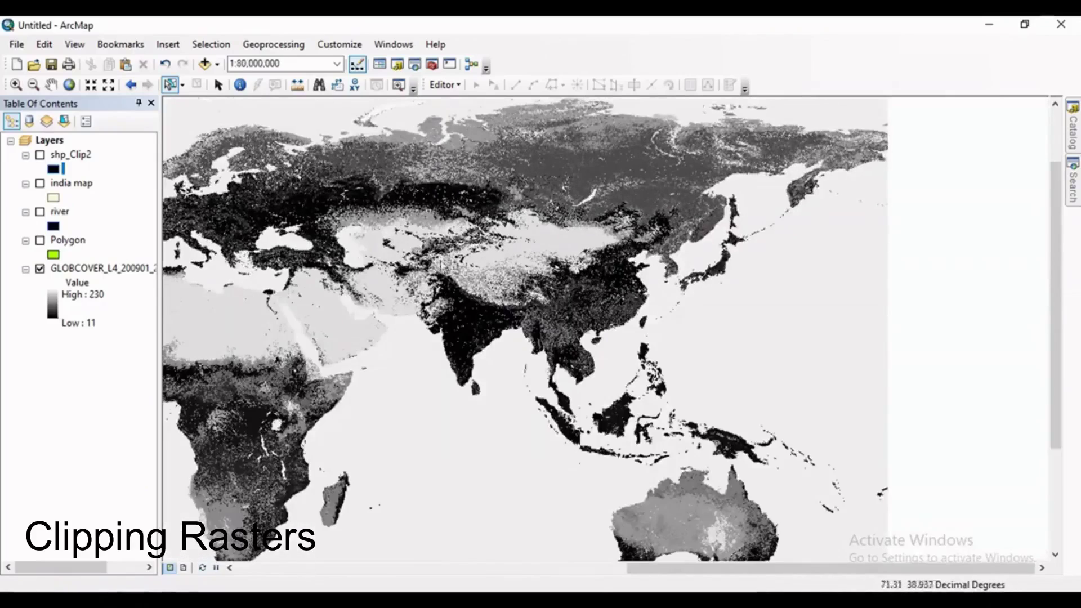
{"action": "scroll", "coordinate": [465, 343], "scroll_direction": "down", "scroll_amount": 5}
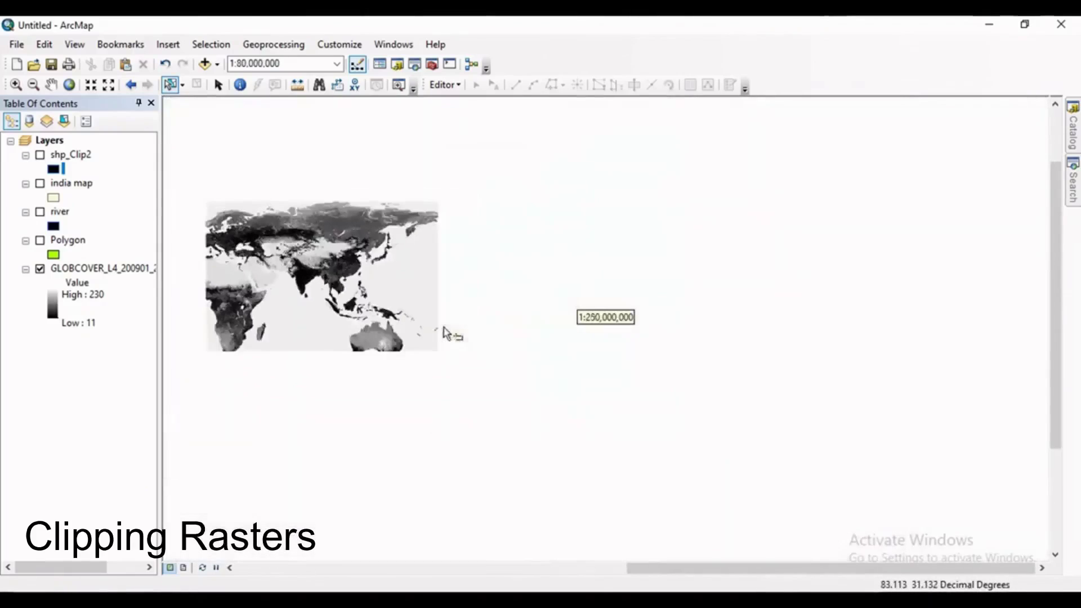
{"action": "scroll", "coordinate": [311, 280], "scroll_direction": "up", "scroll_amount": 4}
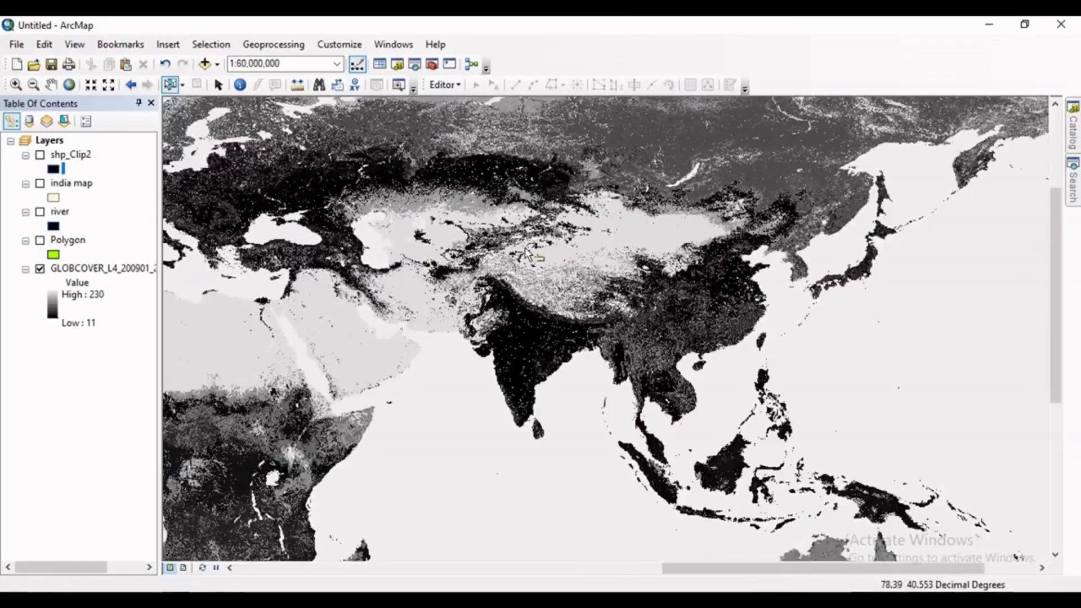
Display the india map layer and open the raster Clip tool from the Raster Processing toolset of Data Management Tools.
{"action": "left_click", "coordinate": [40, 184]}
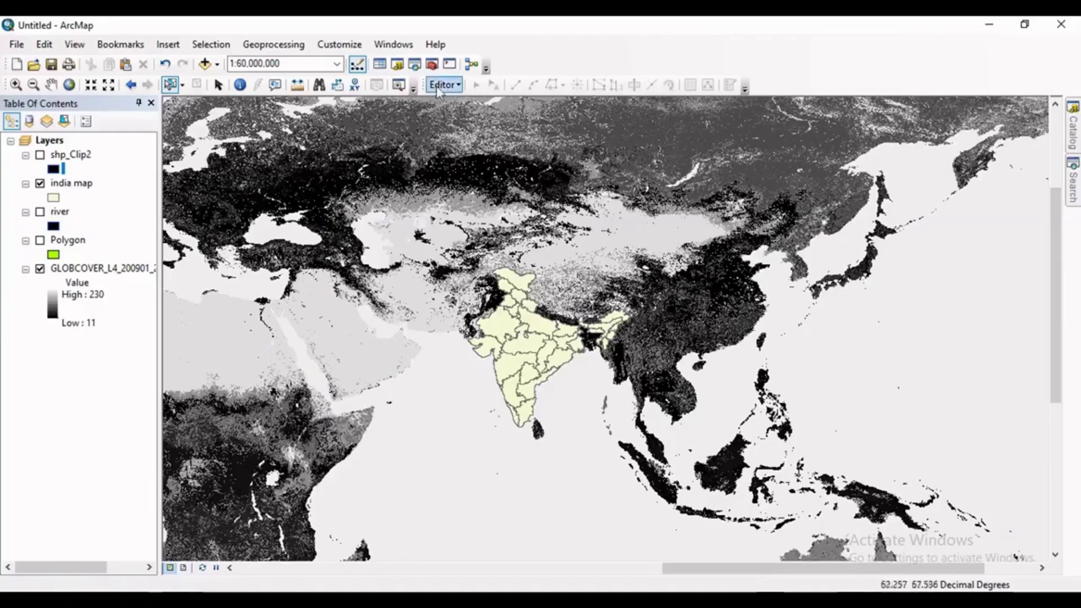
{"action": "left_click", "coordinate": [432, 65]}
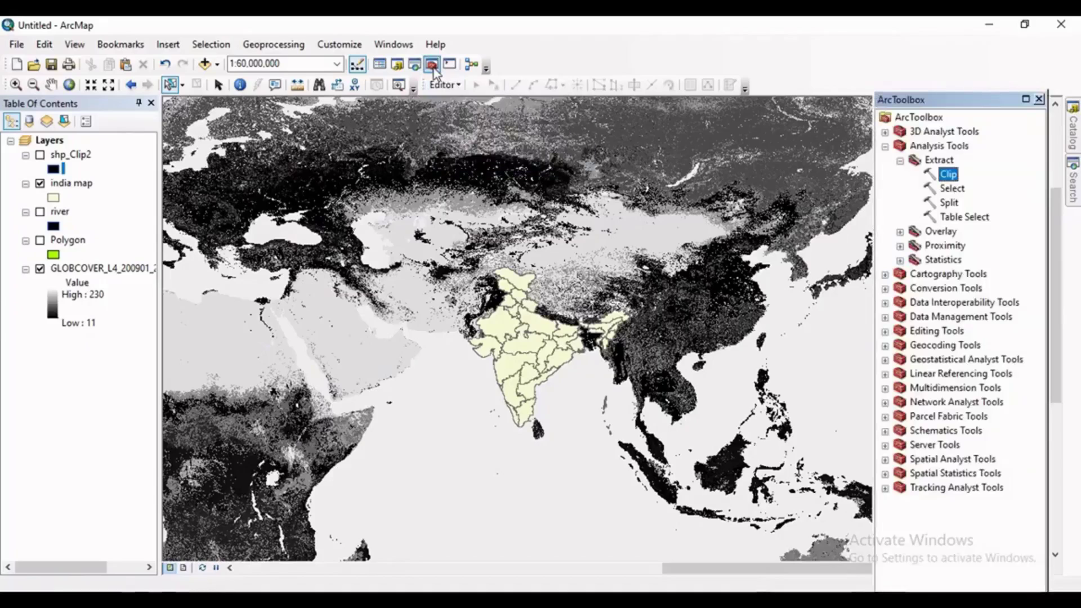
{"action": "left_click", "coordinate": [884, 147]}
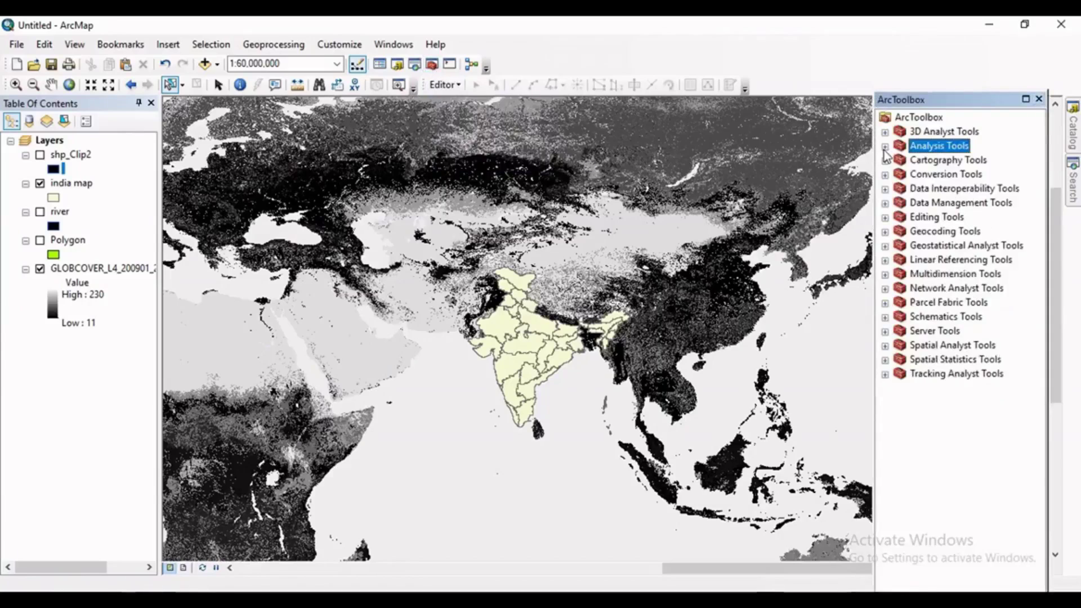
{"action": "left_click", "coordinate": [884, 203]}
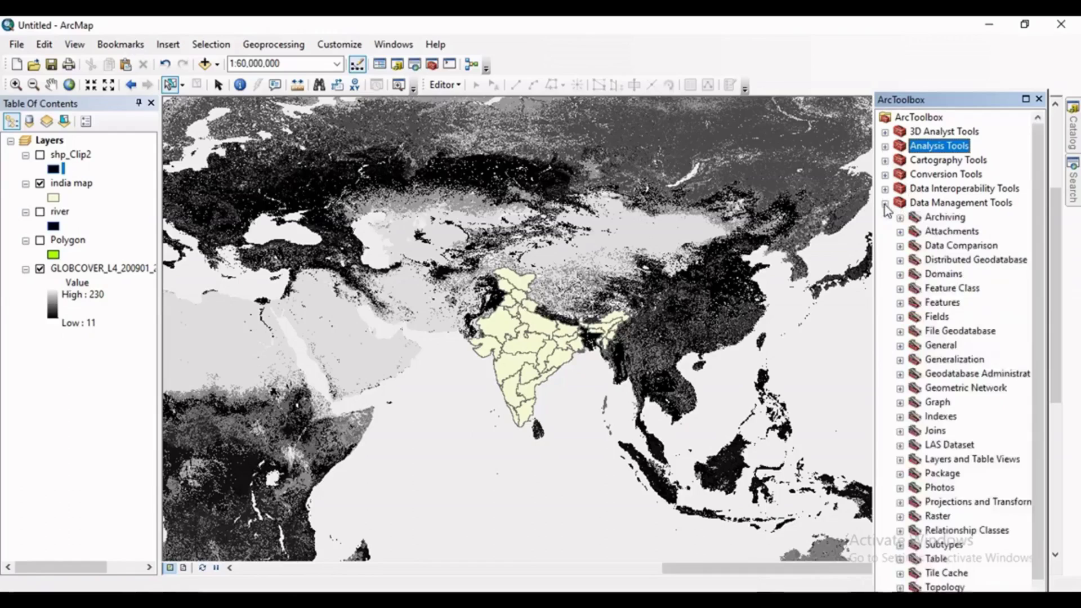
{"action": "scroll", "coordinate": [915, 329], "scroll_direction": "down", "scroll_amount": 1}
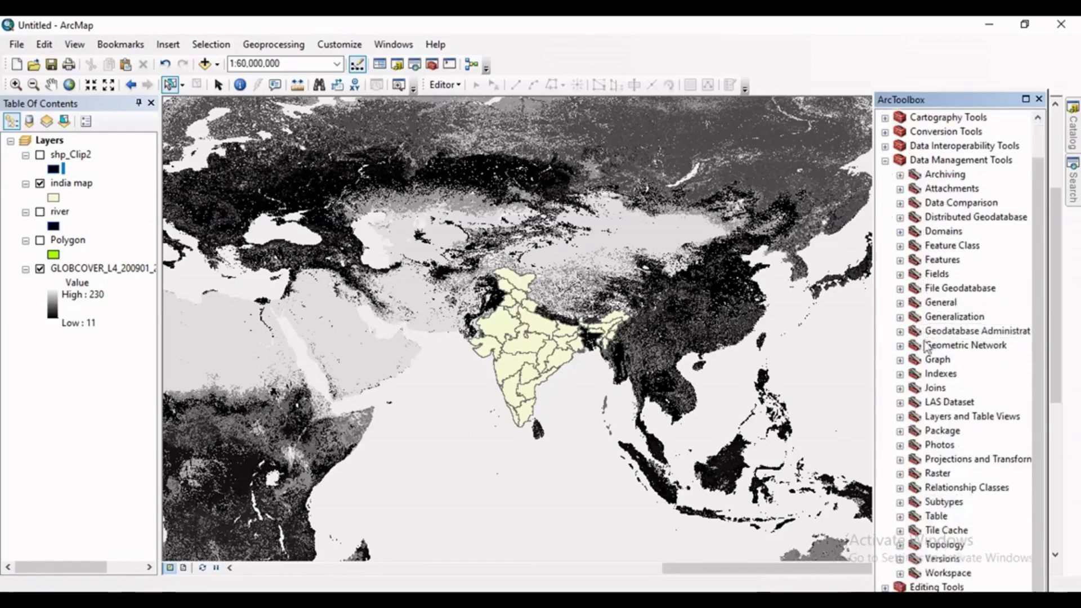
{"action": "left_click", "coordinate": [901, 473]}
{"action": "scroll", "coordinate": [954, 447], "scroll_direction": "down", "scroll_amount": 1}
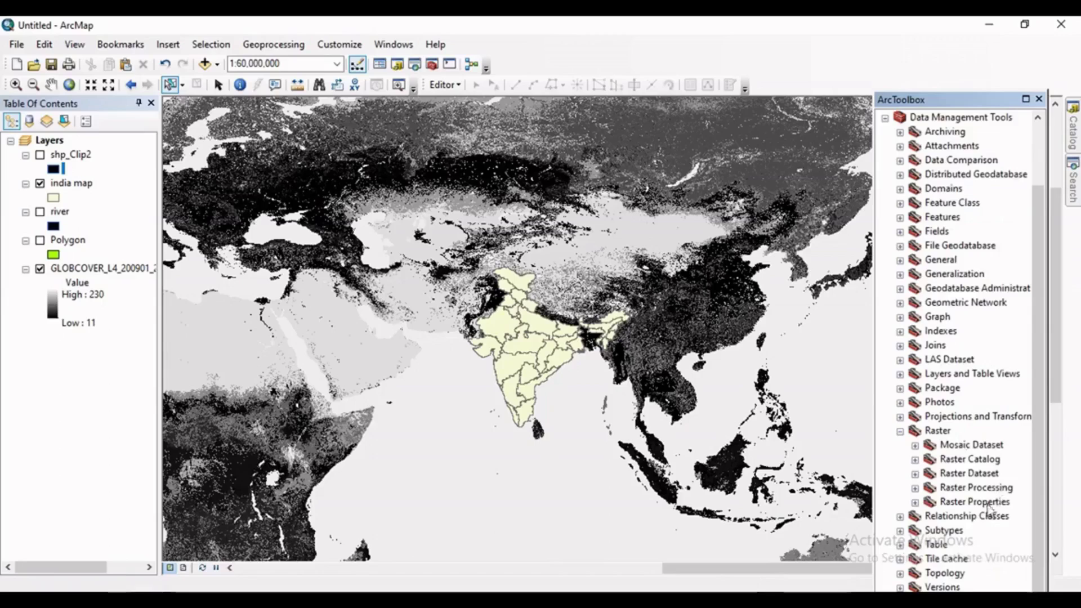
{"action": "left_click", "coordinate": [915, 488]}
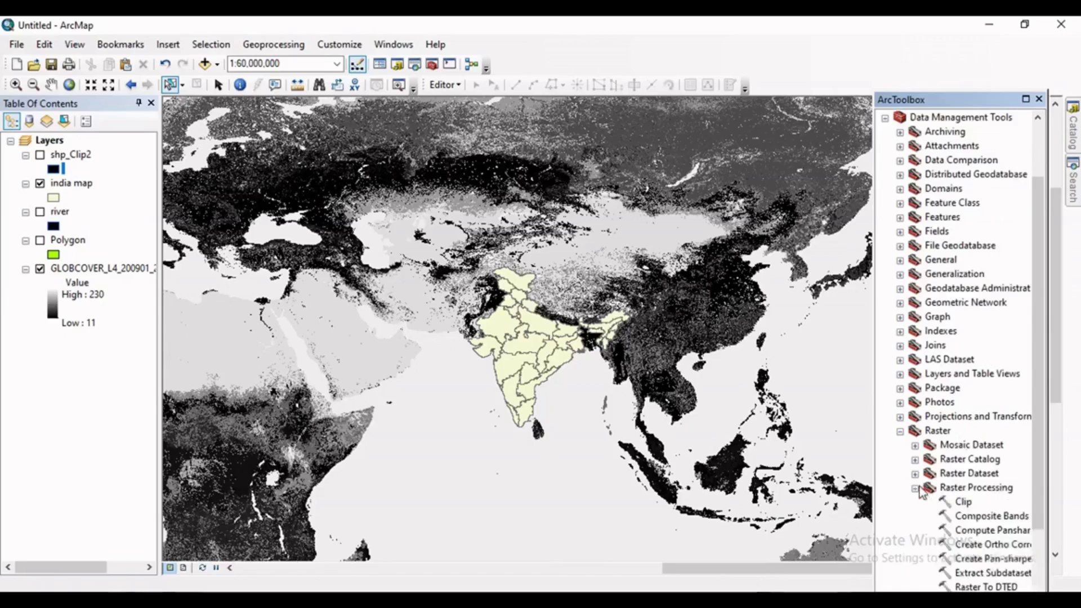
{"action": "scroll", "coordinate": [974, 458], "scroll_direction": "down", "scroll_amount": 1}
{"action": "double_click", "coordinate": [964, 459]}
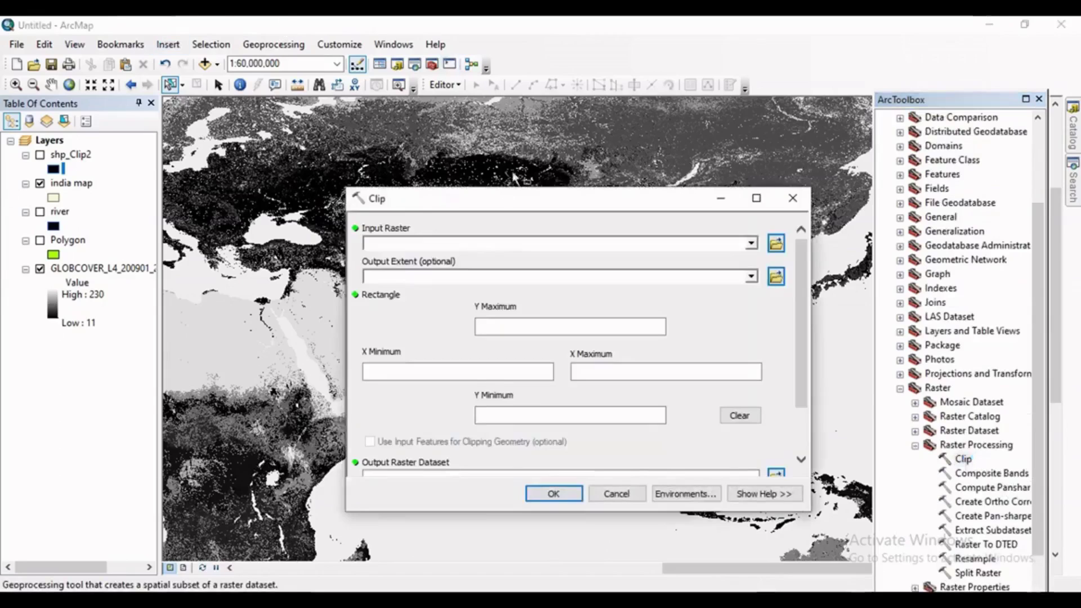
Clip GLOBCOVER_L4_200901_200912_V2.3.tif to the india map layer, using input features for clipping geometry and keeping the default output c3_Clip3.
{"action": "left_click", "coordinate": [750, 244]}
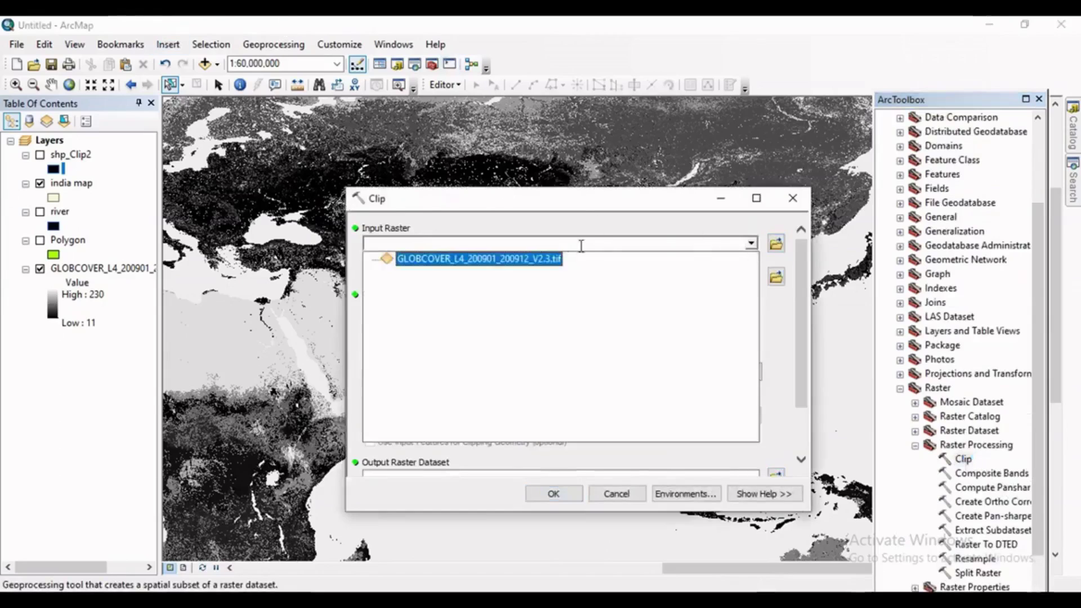
{"action": "left_click", "coordinate": [482, 263]}
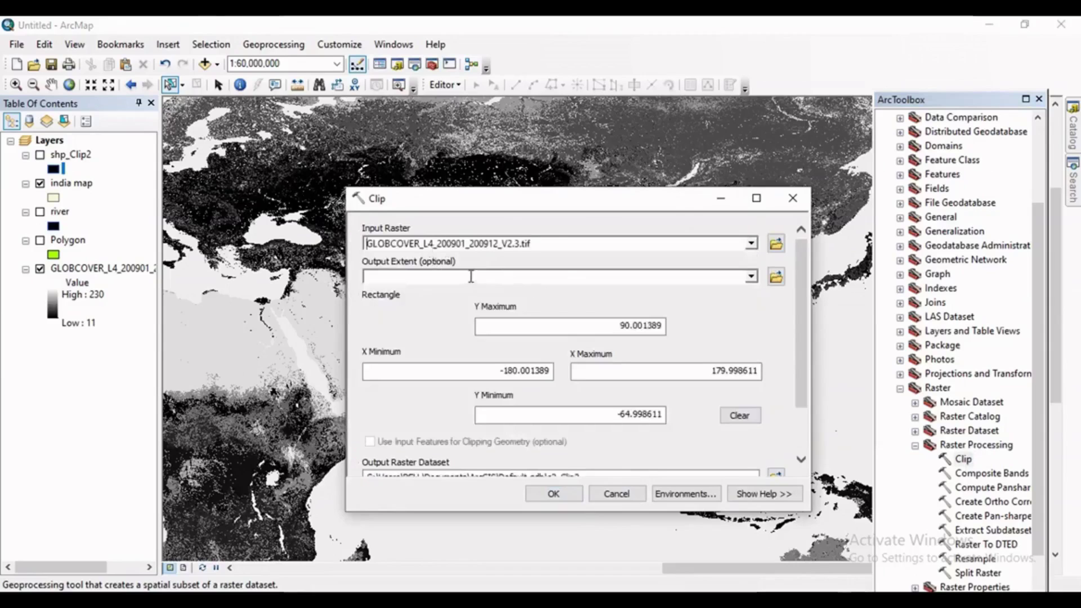
{"action": "left_click", "coordinate": [751, 276]}
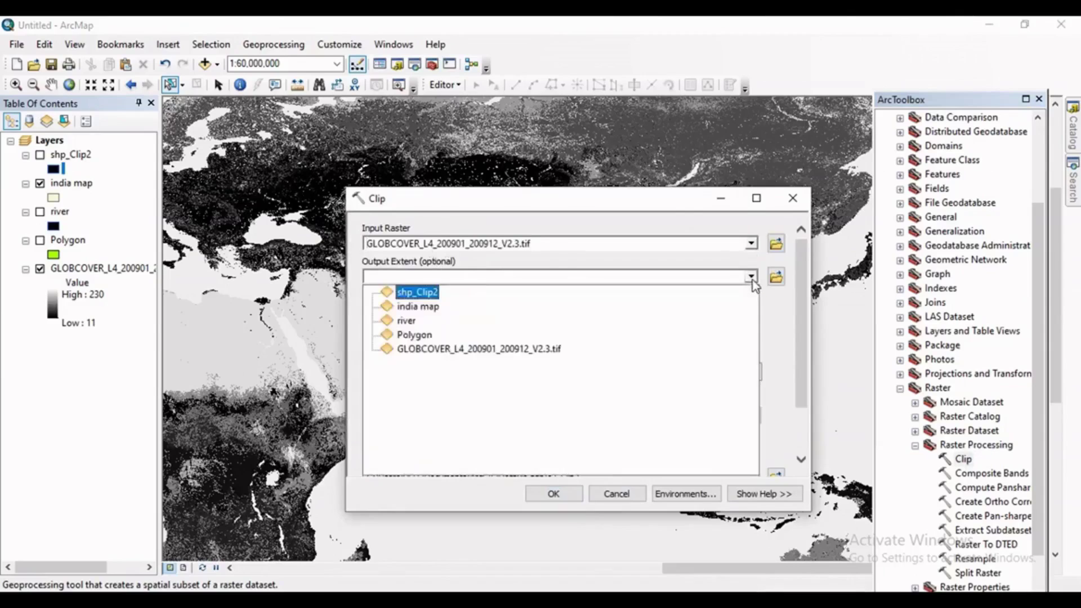
{"action": "left_click", "coordinate": [419, 307]}
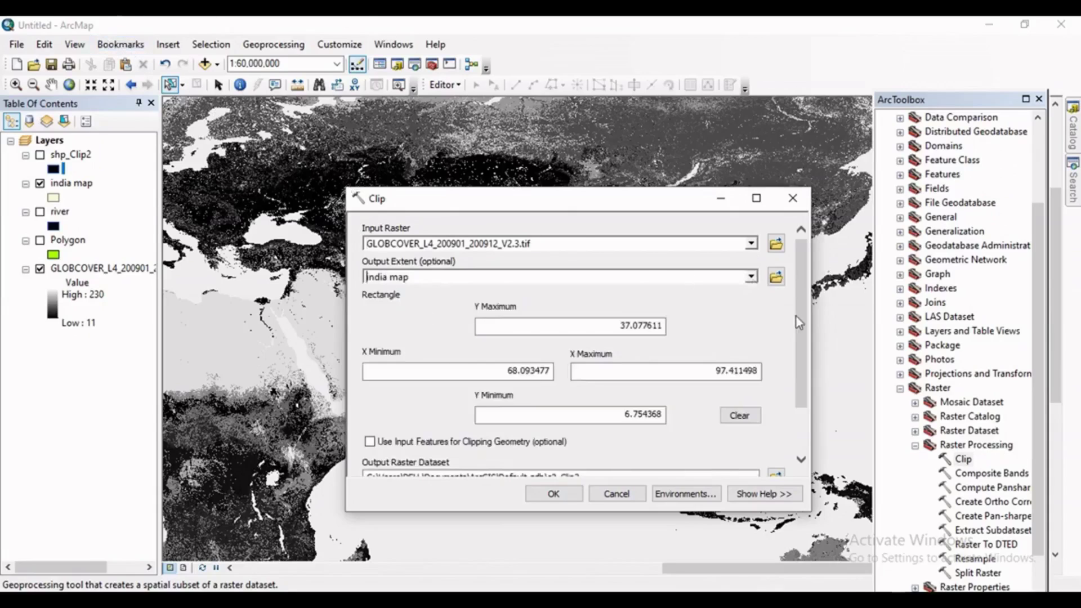
{"action": "left_click_drag", "start_coordinate": [805, 322], "coordinate": [804, 365]}
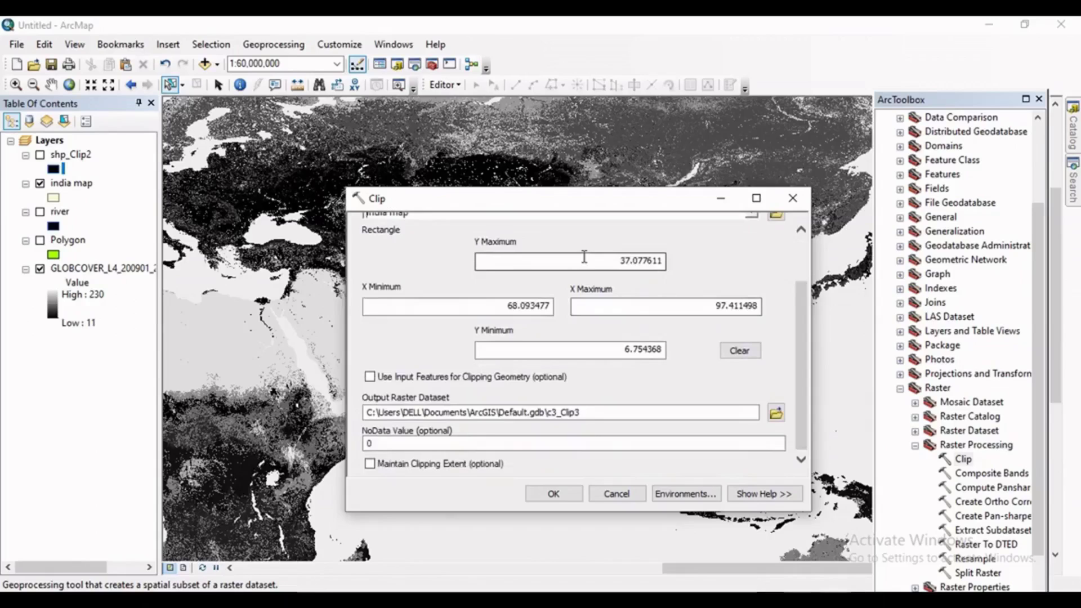
{"action": "left_click_drag", "start_coordinate": [583, 204], "coordinate": [577, 138]}
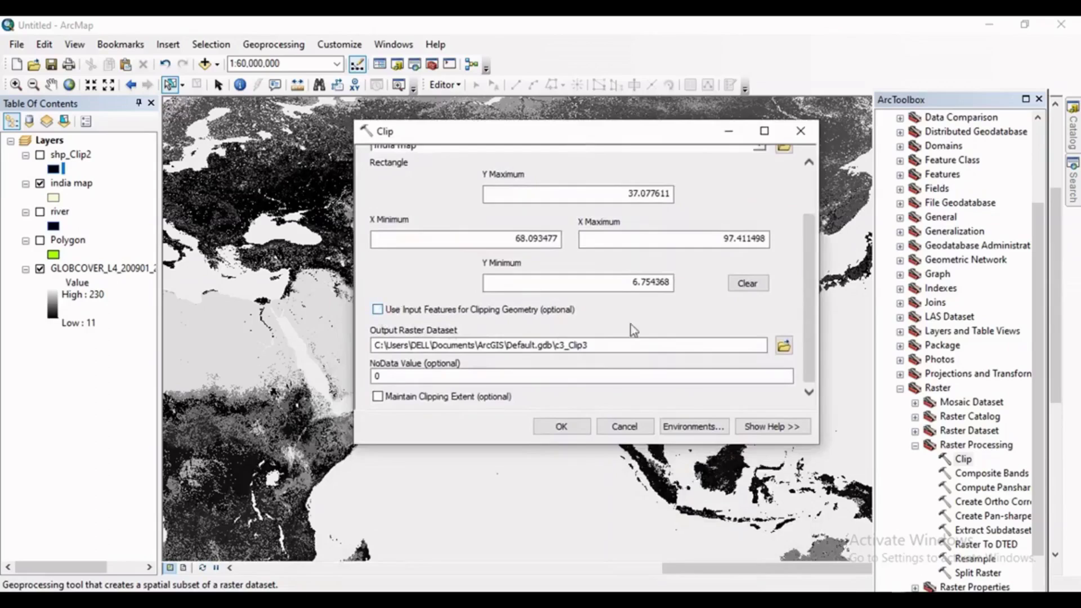
{"action": "left_click", "coordinate": [379, 311]}
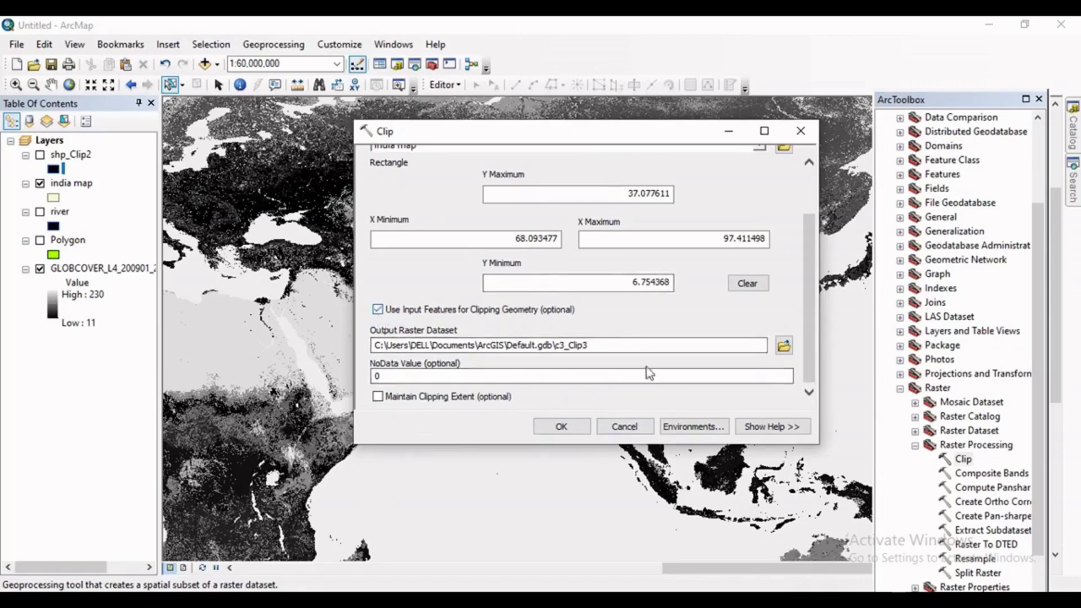
{"action": "left_click", "coordinate": [572, 431]}
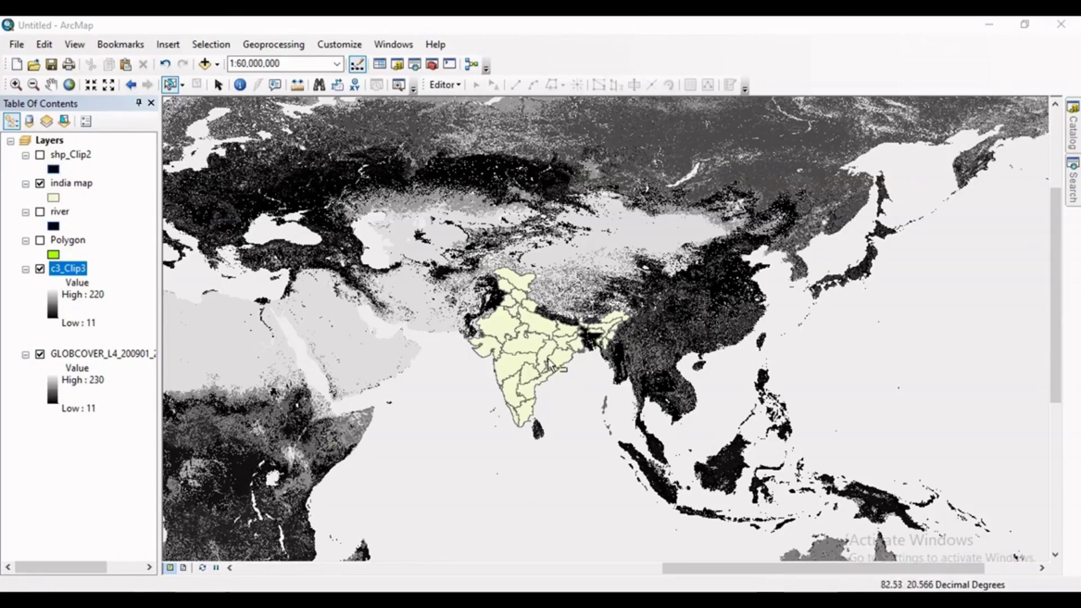
Hide the GLOBCOVER and india map layers and inspect the clipped raster c3_Clip3 across India.
{"action": "left_click", "coordinate": [40, 355]}
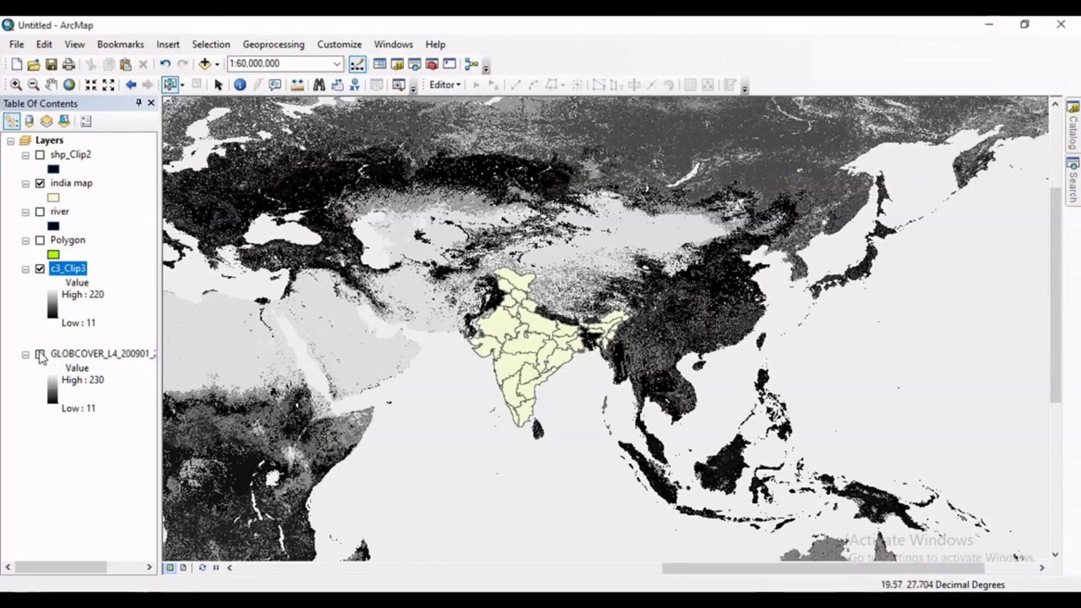
{"action": "left_click", "coordinate": [40, 184]}
{"action": "scroll", "coordinate": [545, 364], "scroll_direction": "up", "scroll_amount": 2}
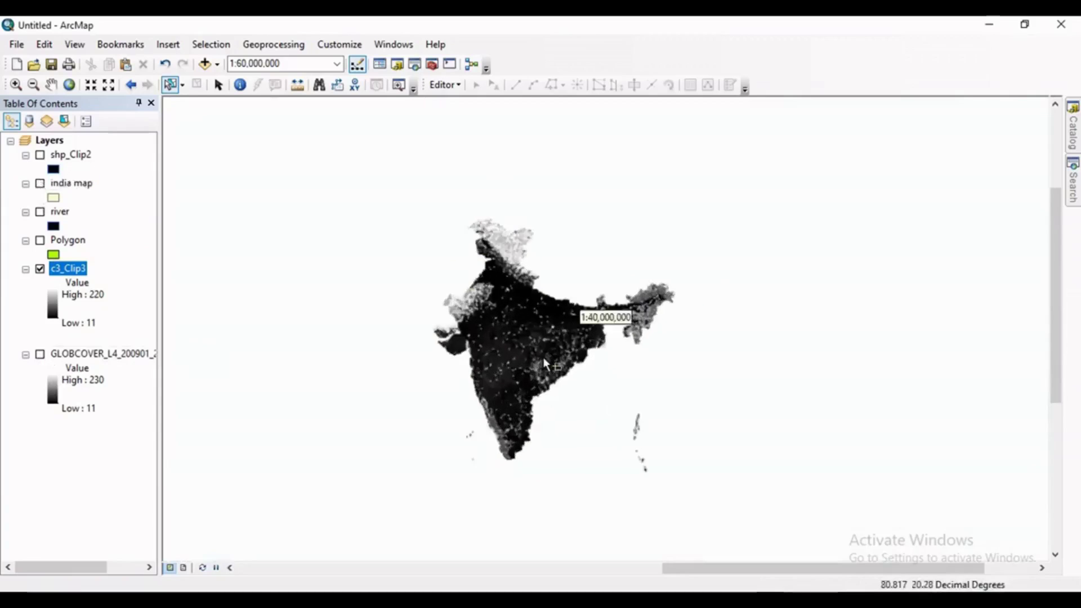
{"action": "scroll", "coordinate": [545, 365], "scroll_direction": "up", "scroll_amount": 3}
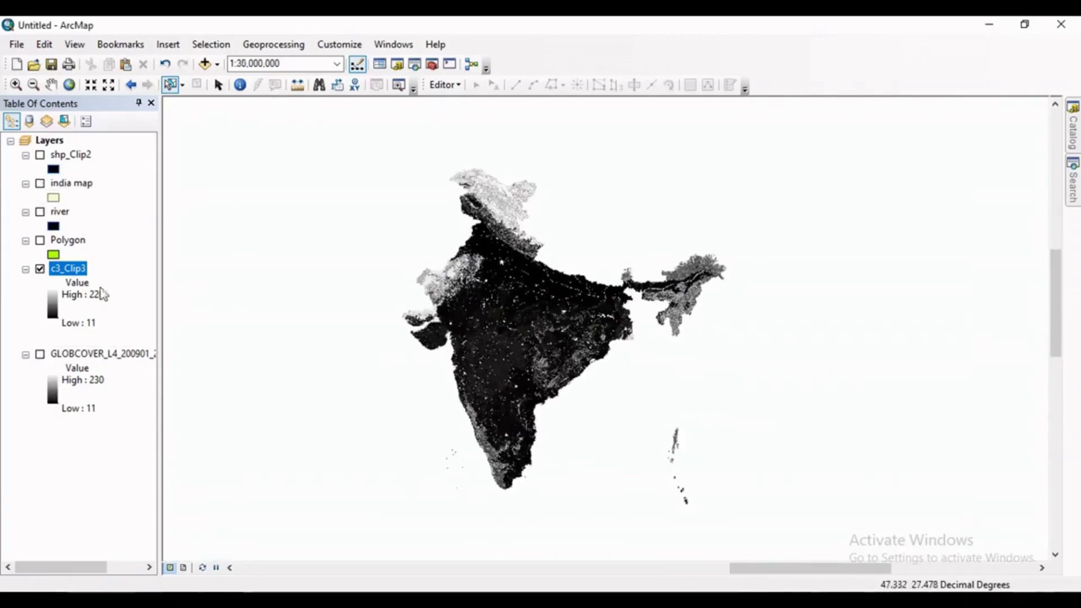
{"action": "scroll", "coordinate": [539, 333], "scroll_direction": "up", "scroll_amount": 4}
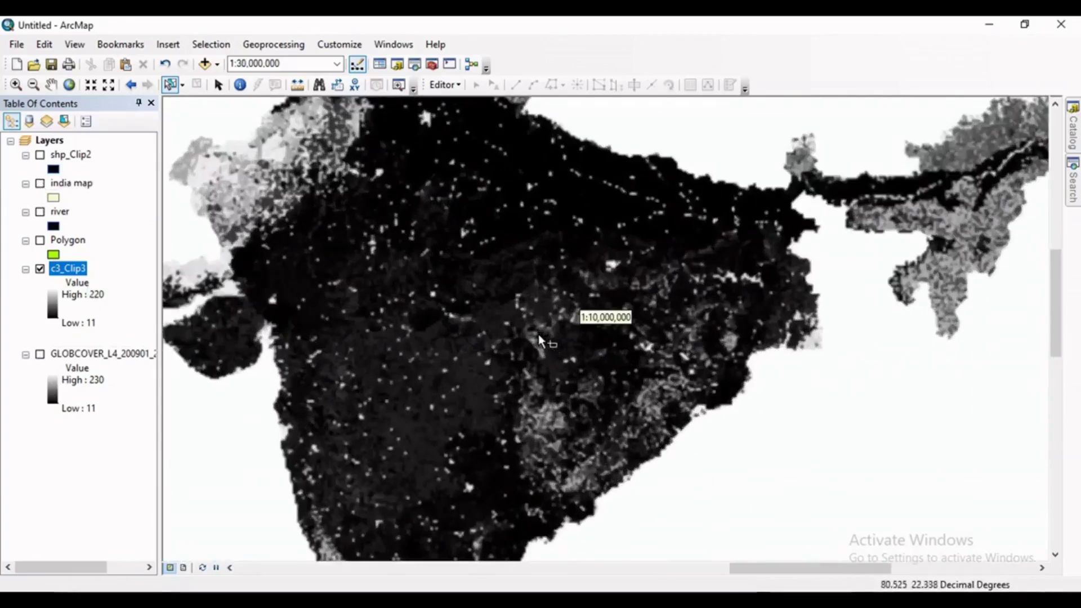
{"action": "scroll", "coordinate": [538, 334], "scroll_direction": "down", "scroll_amount": 3}
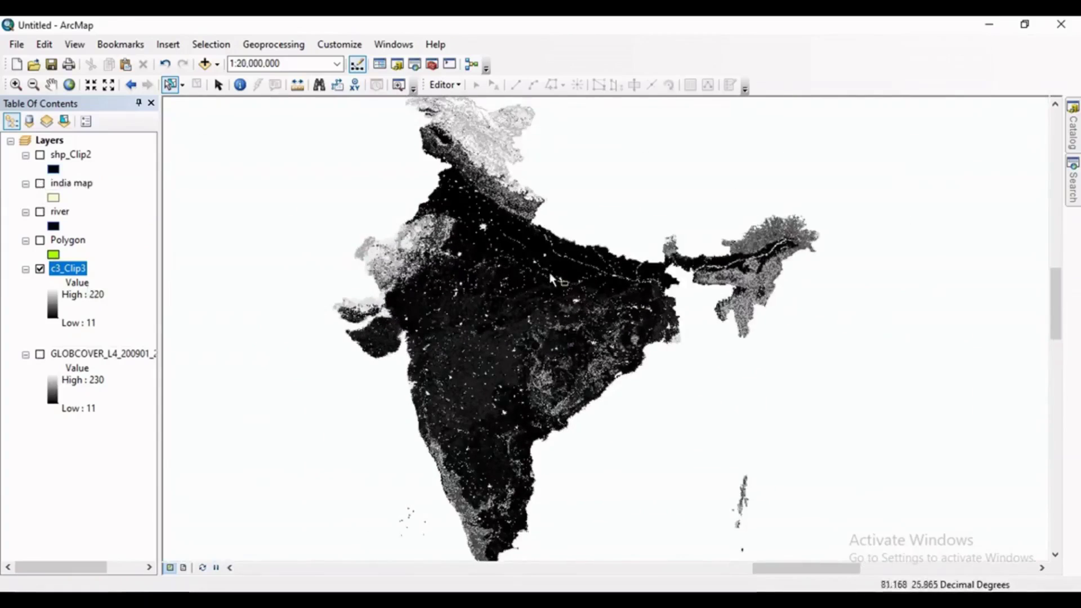
{"action": "scroll", "coordinate": [555, 282], "scroll_direction": "down", "scroll_amount": 1}
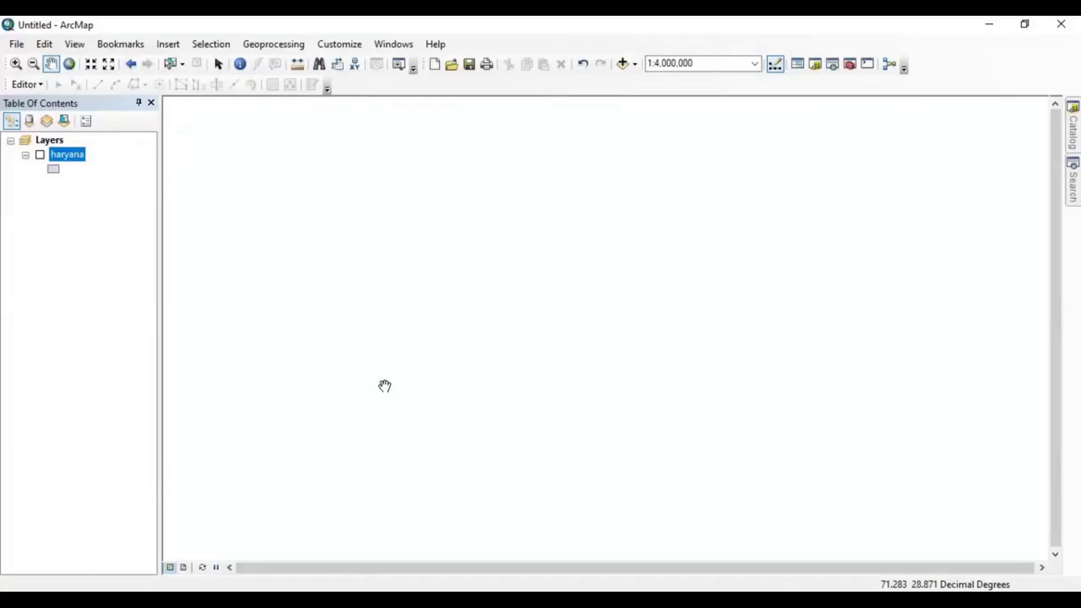
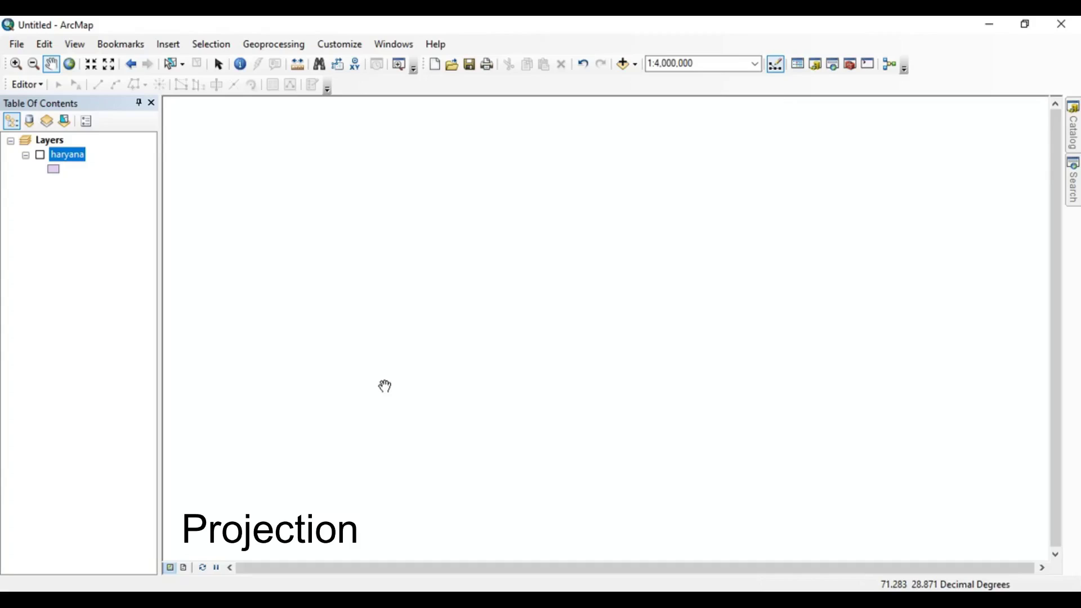
Display the haryana layer and check its geographic coordinate system in the layer's source properties.
{"action": "left_click", "coordinate": [40, 156]}
{"action": "left_click_drag", "start_coordinate": [708, 333], "coordinate": [486, 311]}
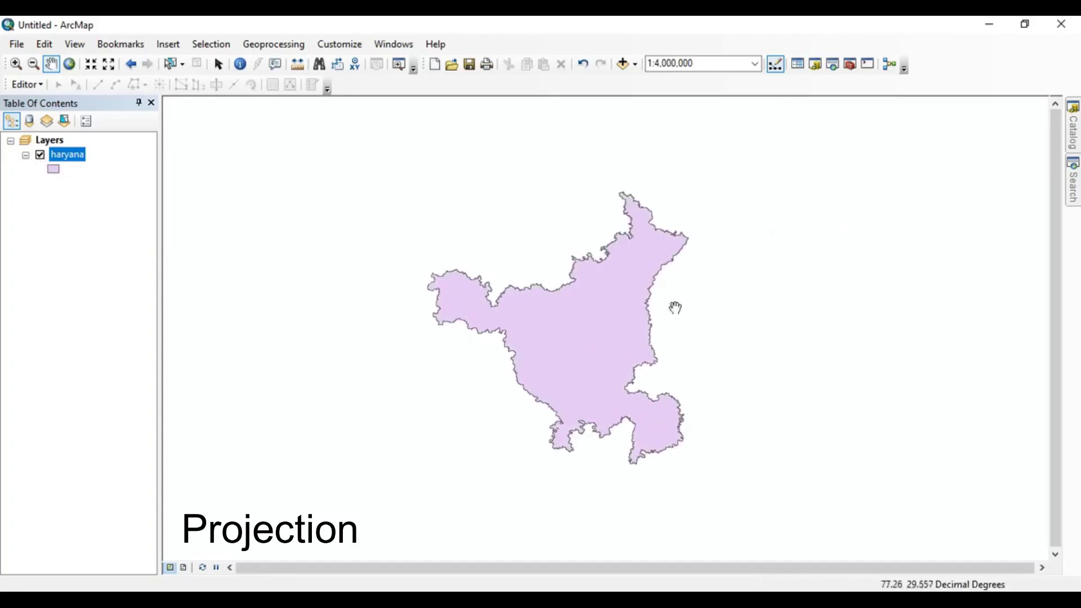
{"action": "right_click", "coordinate": [77, 158]}
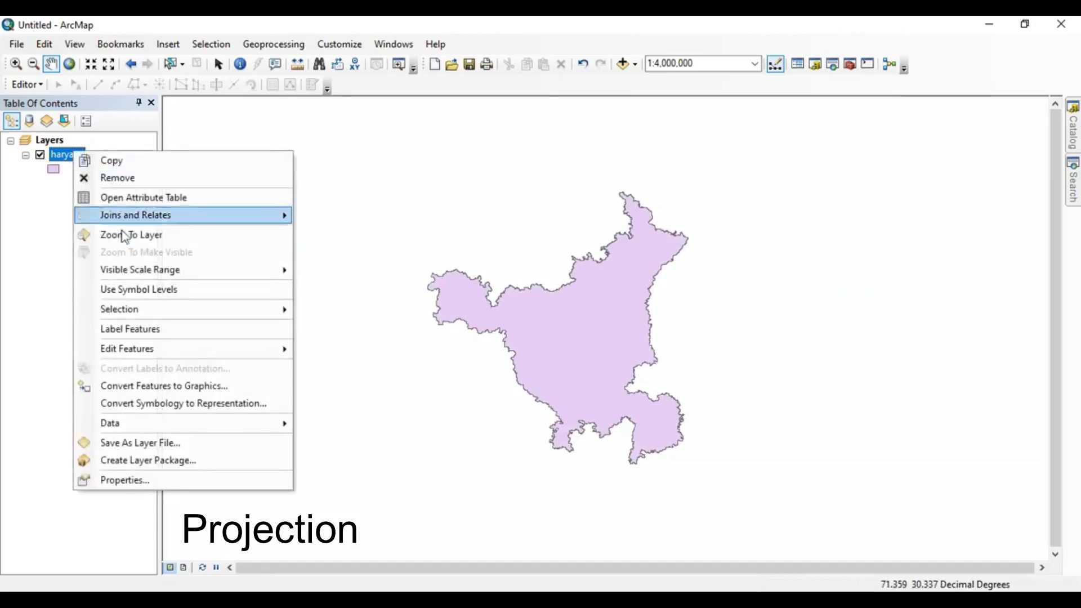
{"action": "left_click", "coordinate": [114, 485]}
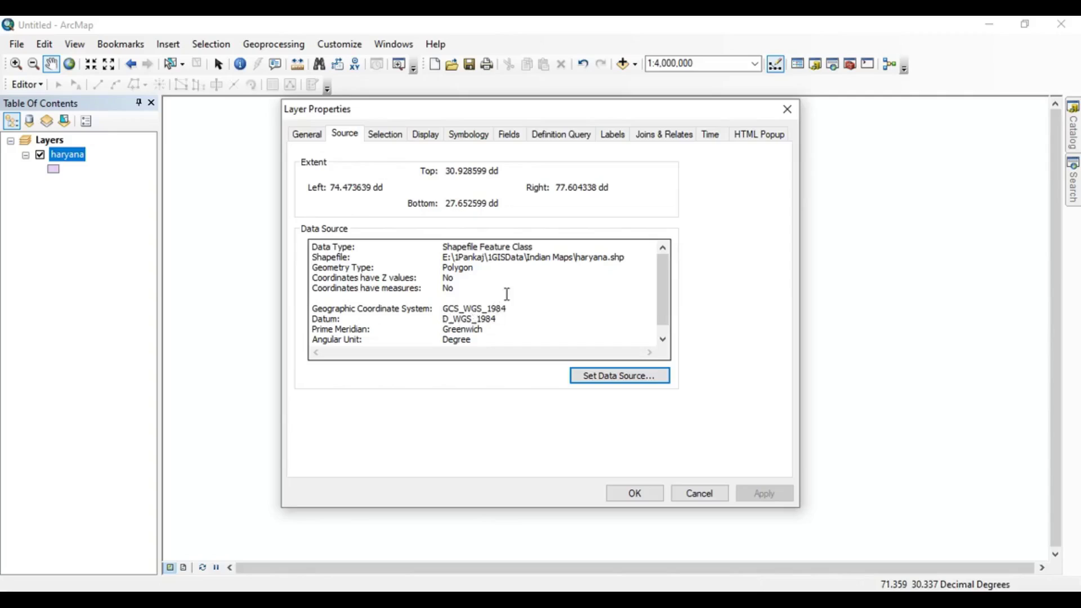
{"action": "left_click", "coordinate": [787, 108]}
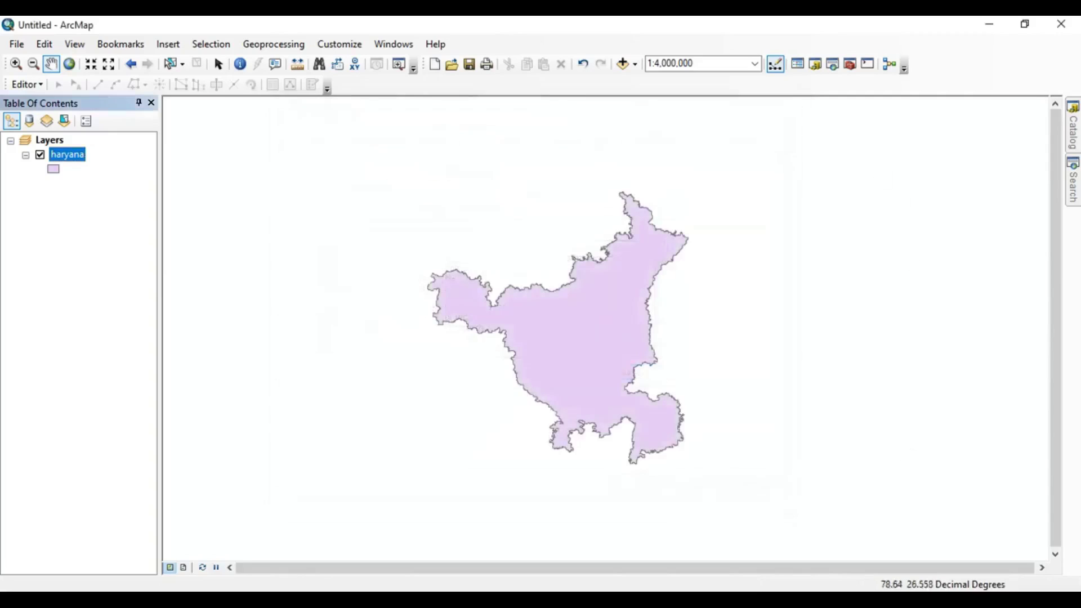
Open the Project tool for features from the Projections and Transformations toolset of Data Management Tools.
{"action": "left_click", "coordinate": [856, 69]}
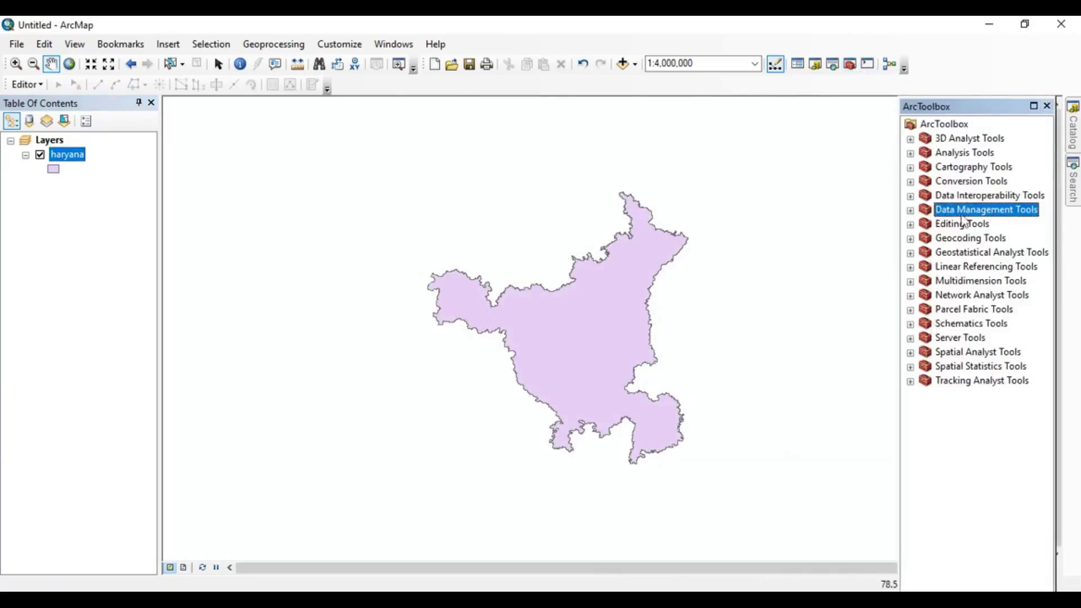
{"action": "left_click", "coordinate": [910, 210]}
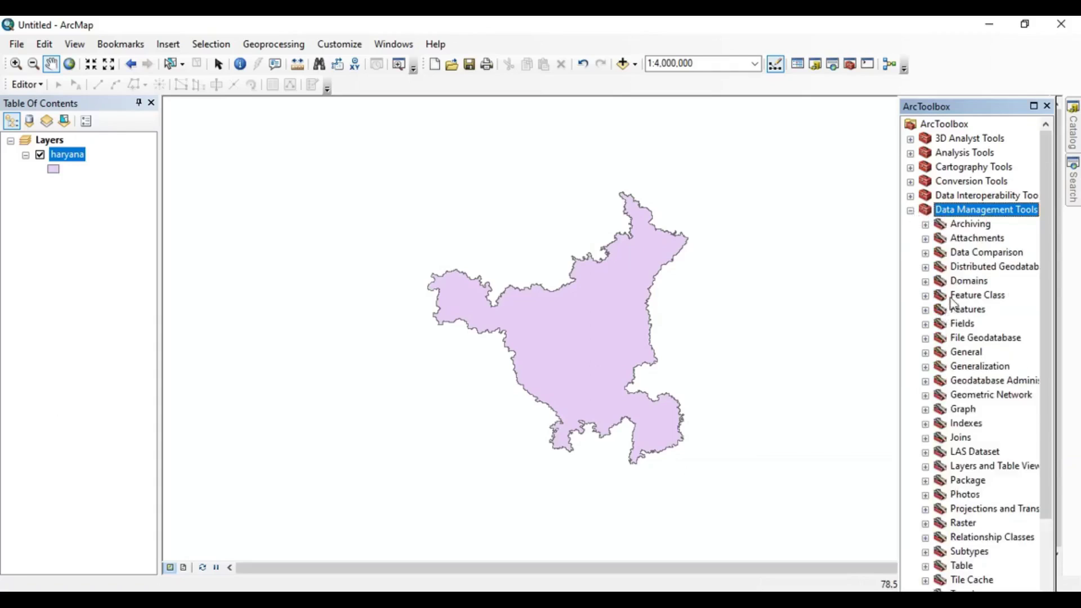
{"action": "scroll", "coordinate": [951, 304], "scroll_direction": "down", "scroll_amount": 1}
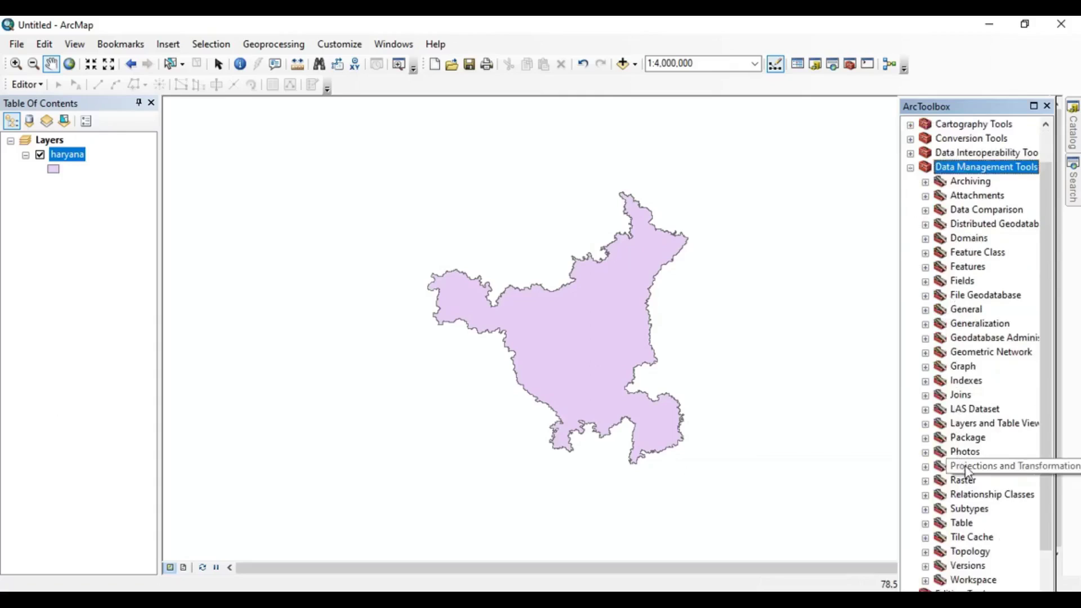
{"action": "left_click", "coordinate": [925, 467]}
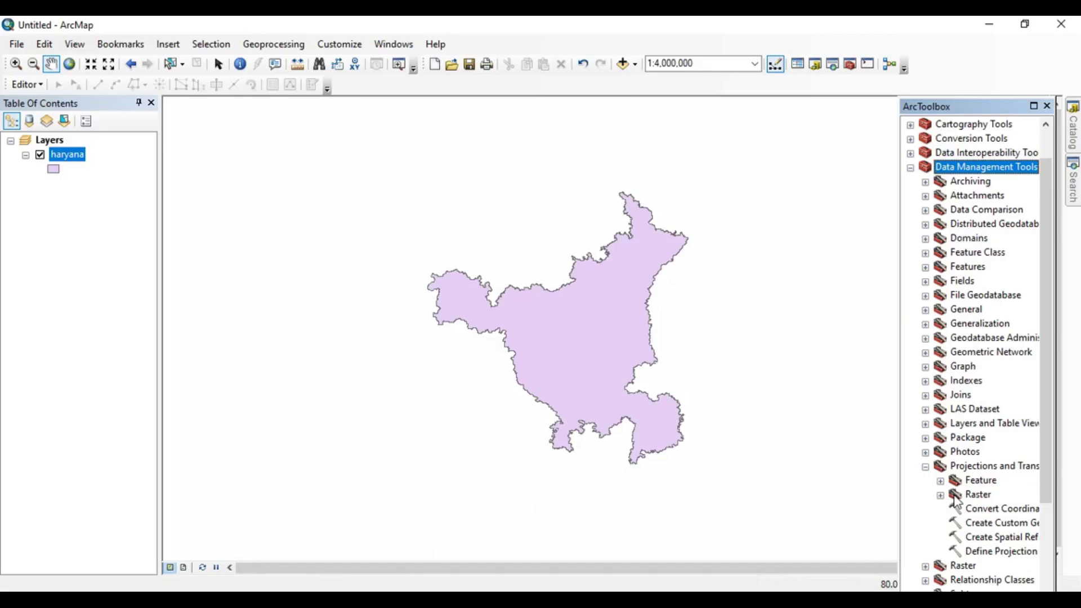
{"action": "left_click", "coordinate": [940, 495]}
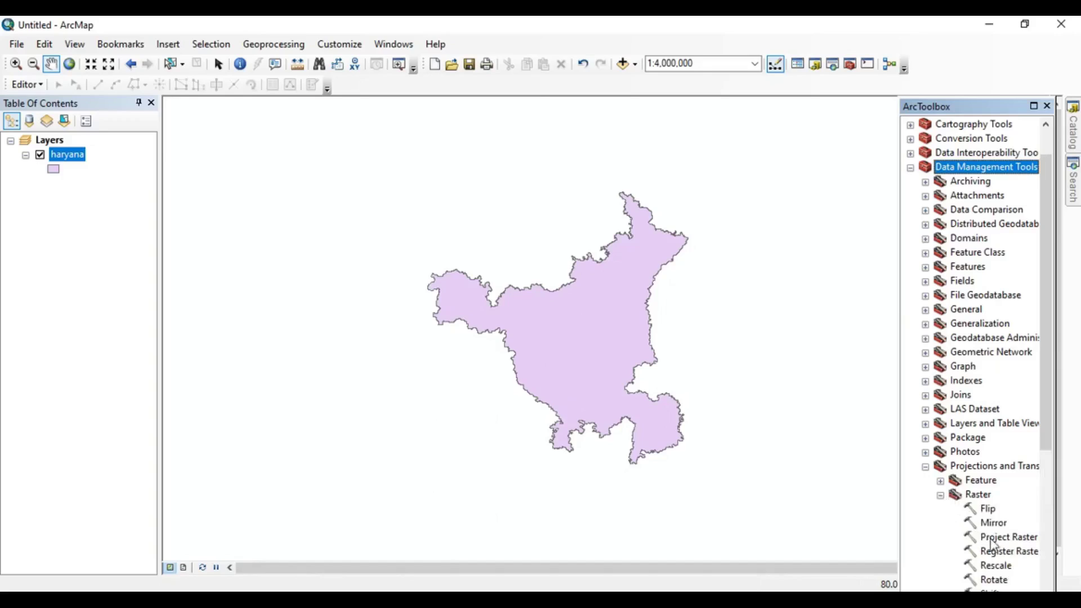
{"action": "left_click", "coordinate": [940, 496]}
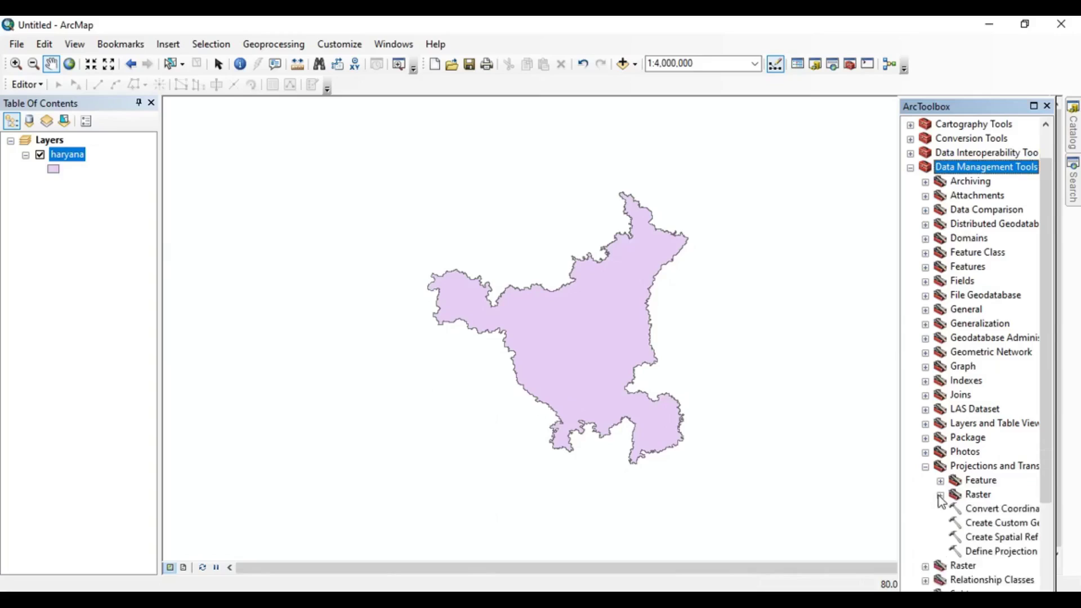
{"action": "left_click", "coordinate": [940, 482]}
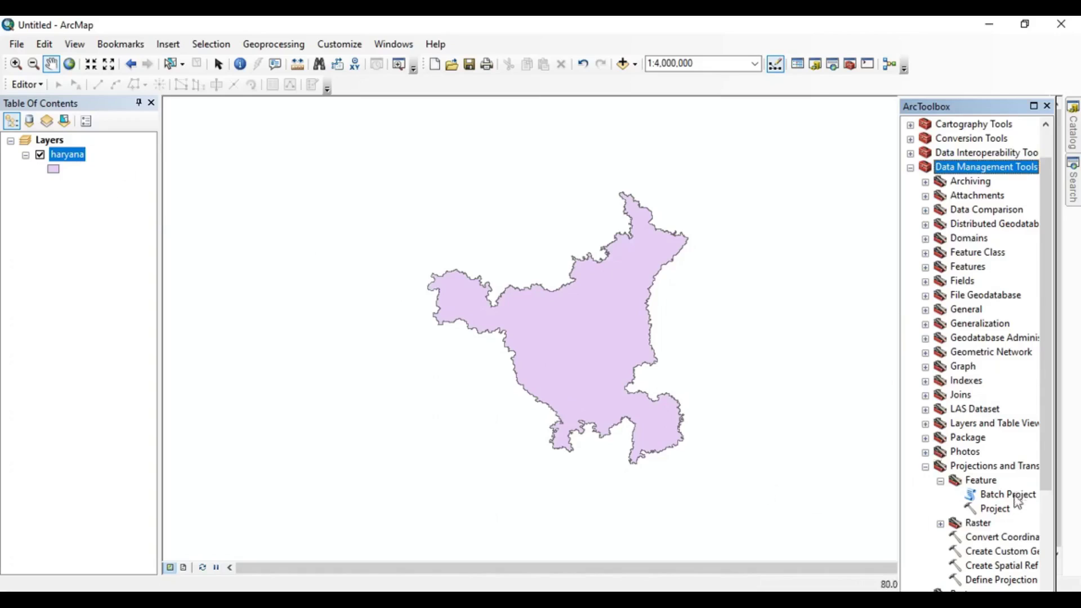
{"action": "double_click", "coordinate": [1004, 512]}
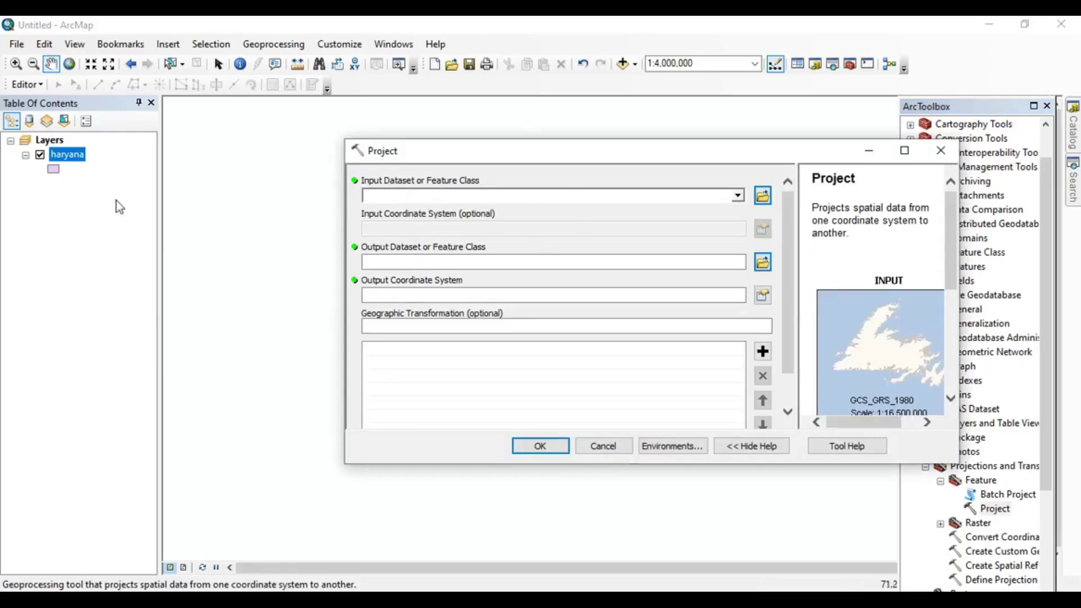
Project the haryana layer to WGS 1984 UTM Zone 43N, keeping the default output haryana_Project, and close ArcToolbox.
{"action": "left_click", "coordinate": [736, 197]}
{"action": "left_click", "coordinate": [414, 212]}
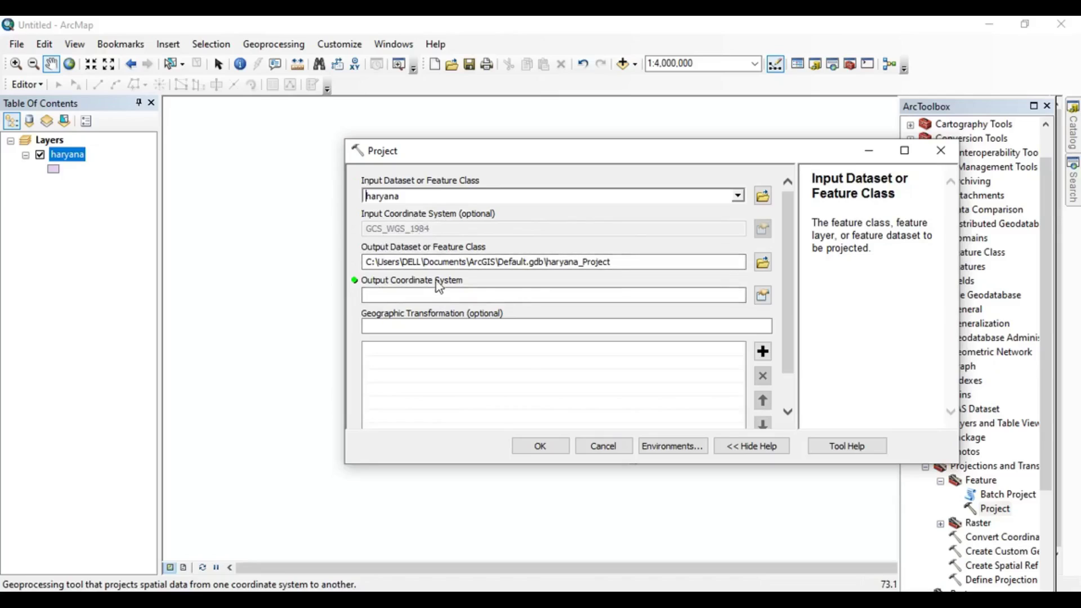
{"action": "left_click", "coordinate": [762, 295]}
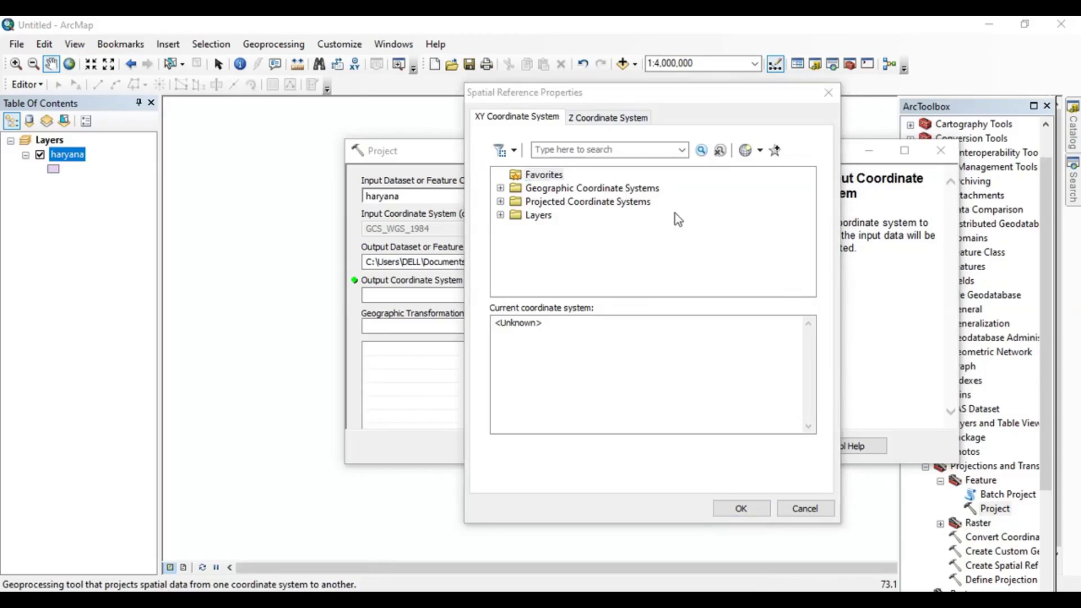
{"action": "left_click", "coordinate": [501, 202]}
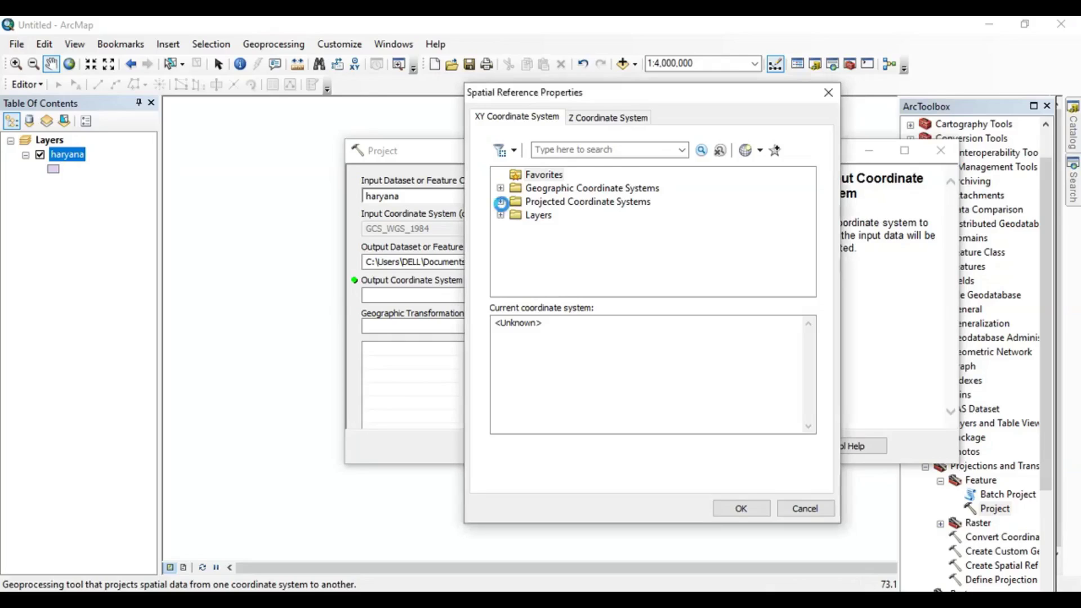
{"action": "scroll", "coordinate": [573, 241], "scroll_direction": "down", "scroll_amount": 2}
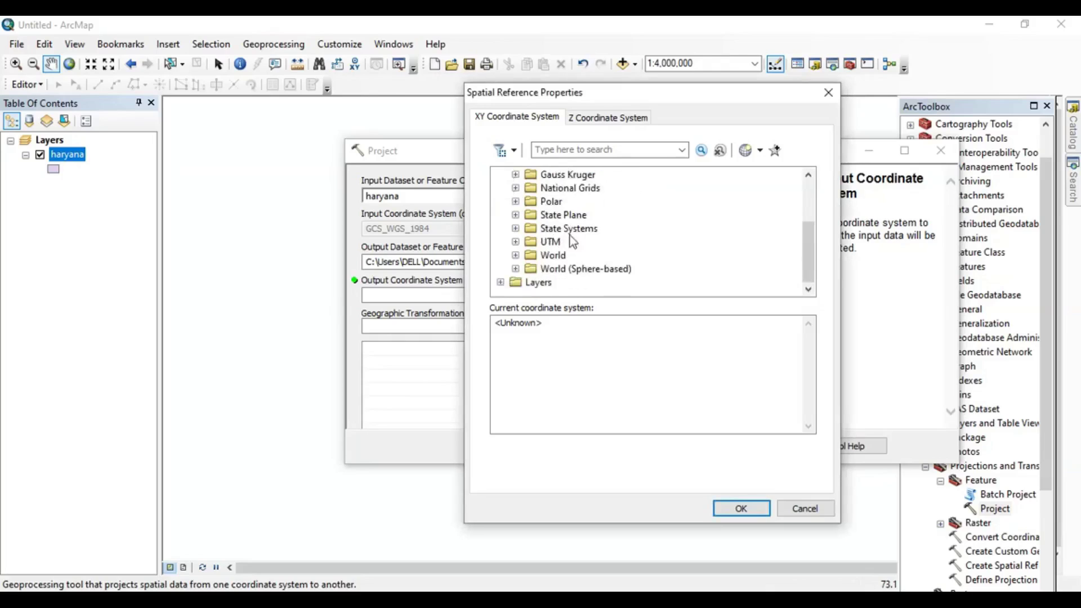
{"action": "left_click", "coordinate": [516, 241]}
{"action": "scroll", "coordinate": [584, 230], "scroll_direction": "down", "scroll_amount": 4}
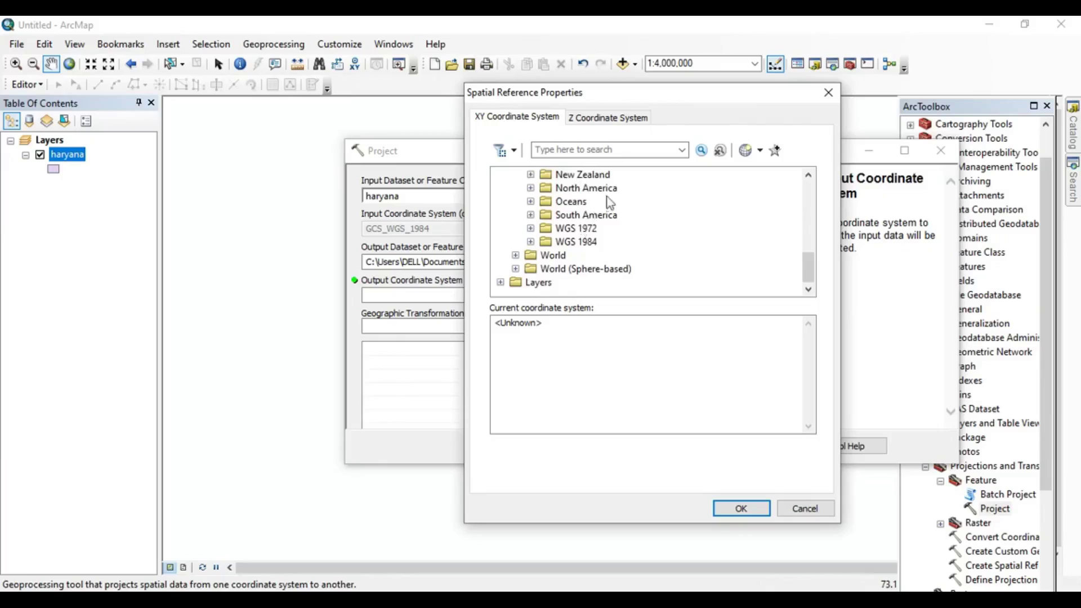
{"action": "left_click", "coordinate": [530, 242]}
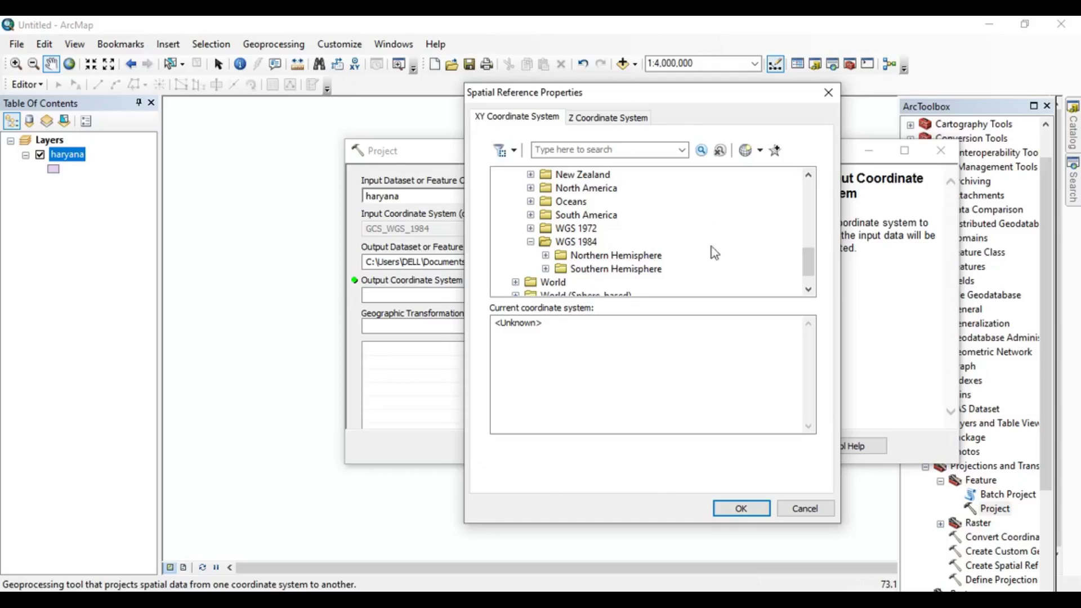
{"action": "left_click", "coordinate": [545, 256]}
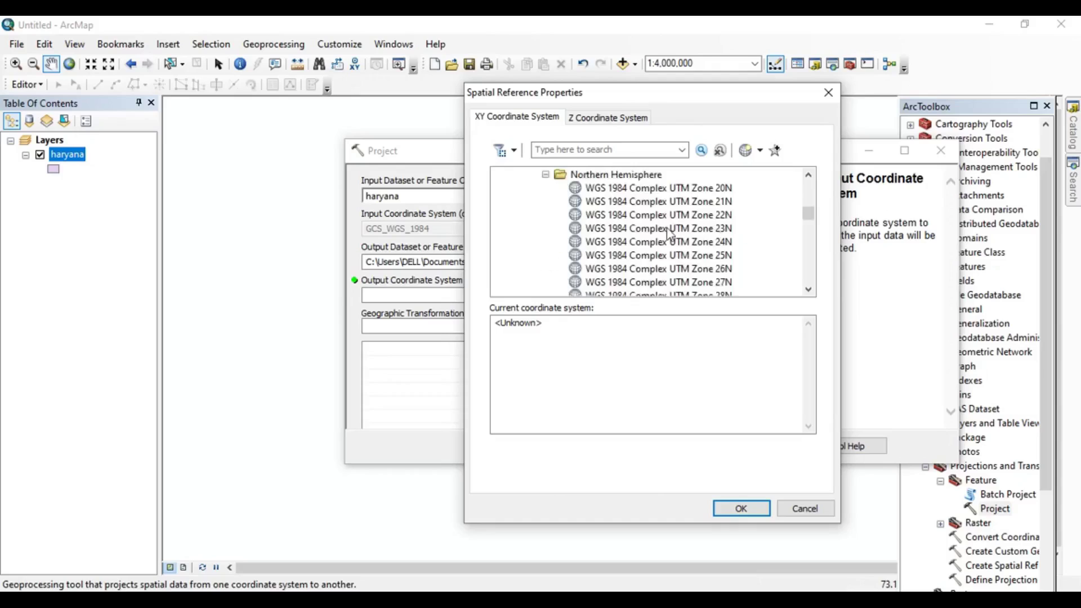
{"action": "scroll", "coordinate": [669, 233], "scroll_direction": "down", "scroll_amount": 5}
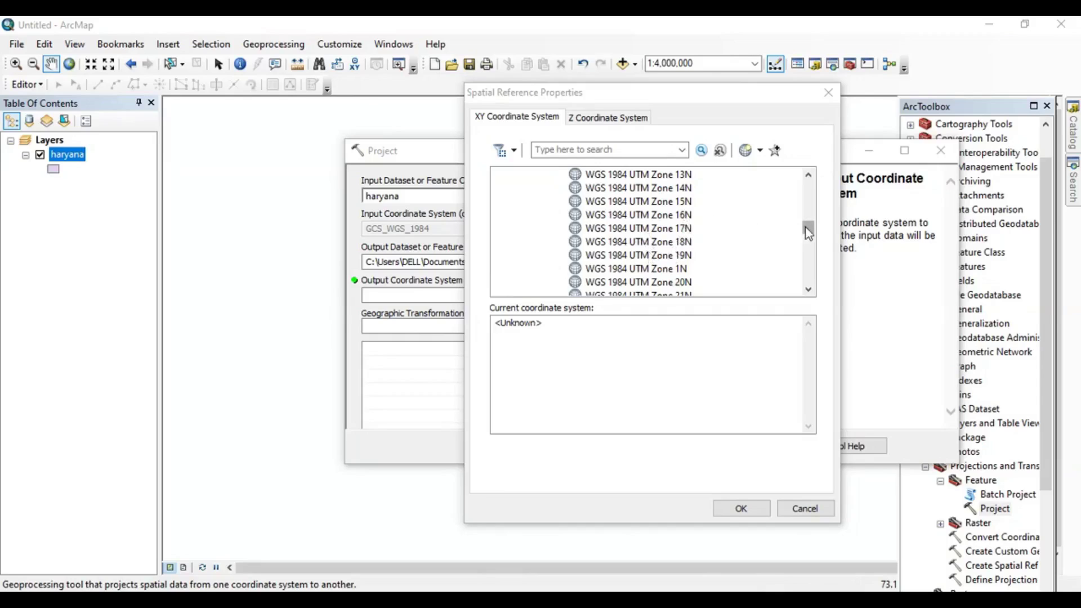
{"action": "left_click_drag", "start_coordinate": [808, 234], "coordinate": [809, 259]}
{"action": "left_click", "coordinate": [655, 192]}
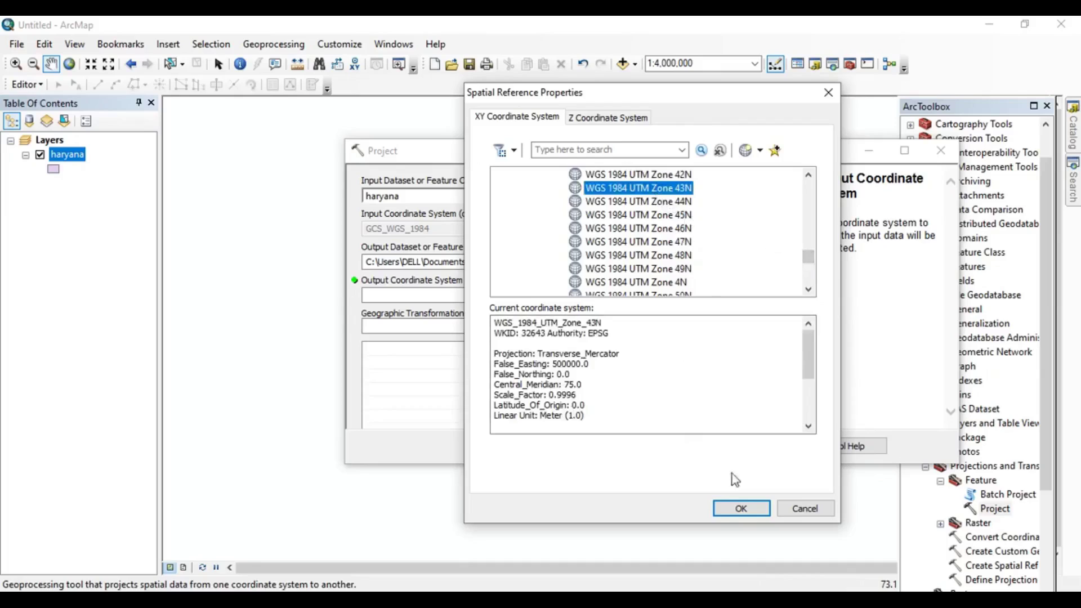
{"action": "left_click", "coordinate": [741, 508]}
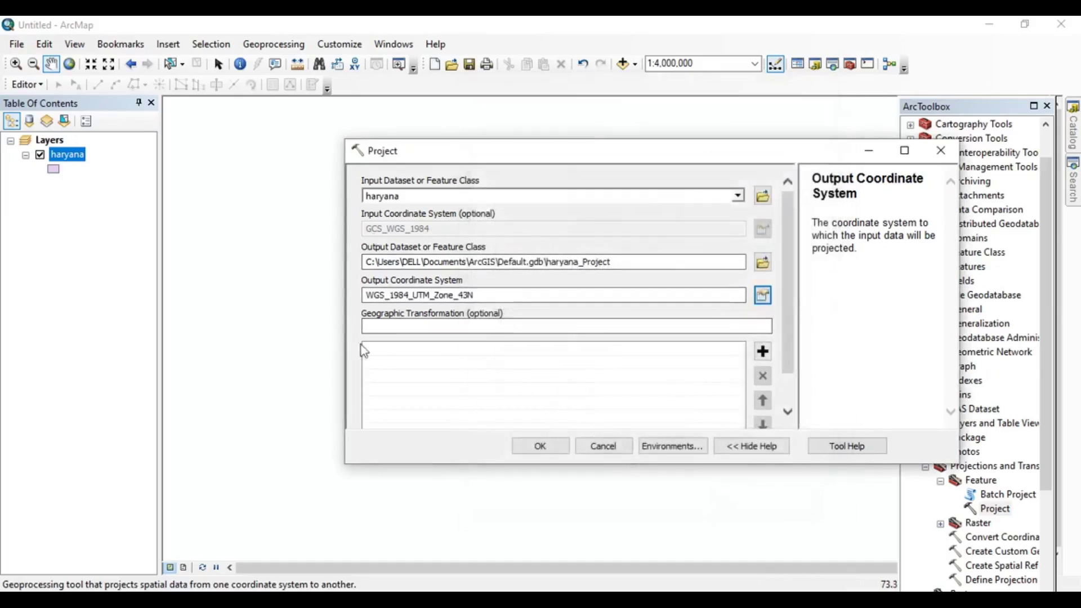
{"action": "left_click", "coordinate": [538, 453]}
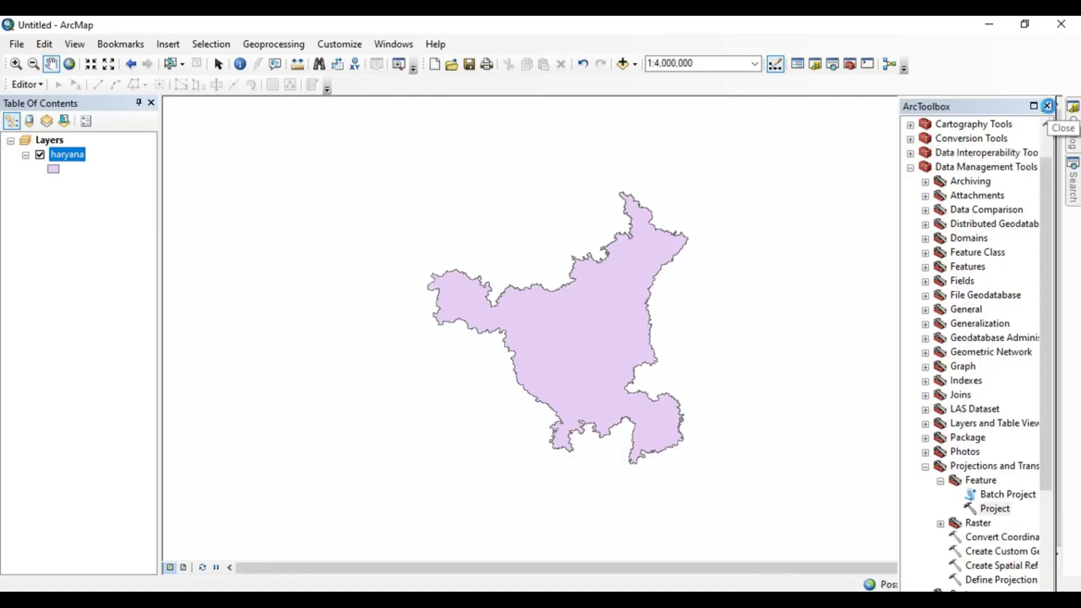
{"action": "left_click", "coordinate": [1048, 106]}
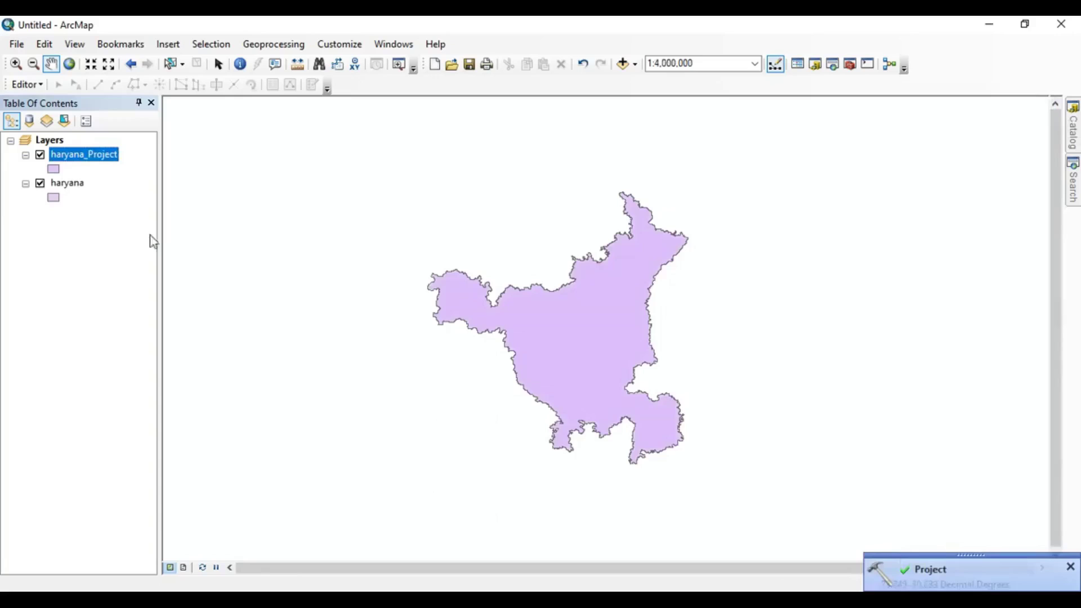
Check the projected coordinate system of the haryana_Project layer in its source properties.
{"action": "right_click", "coordinate": [99, 163]}
{"action": "left_click", "coordinate": [154, 486]}
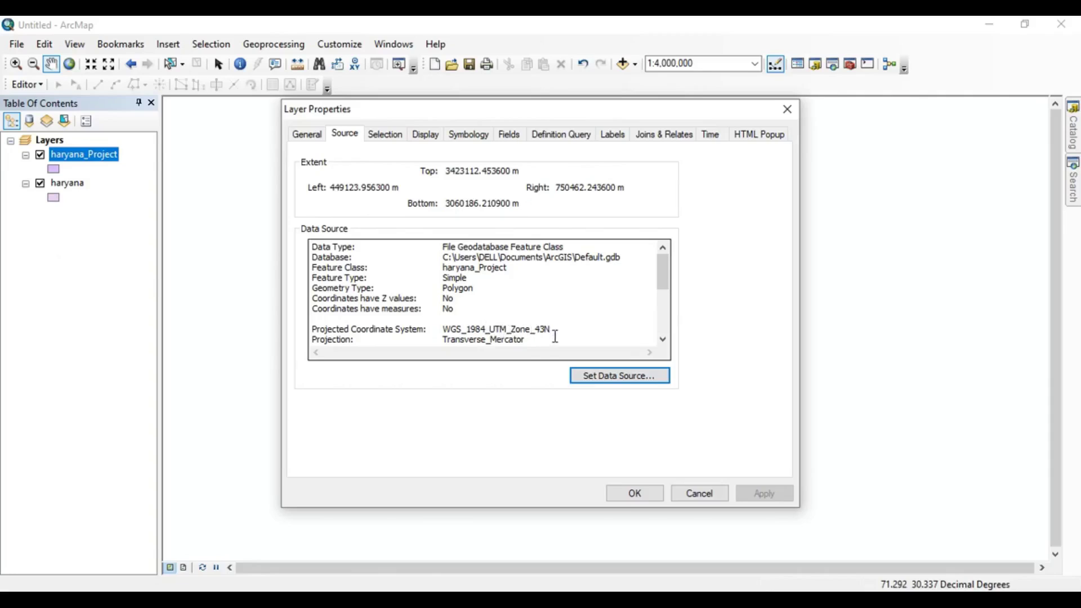
{"action": "left_click", "coordinate": [634, 494]}
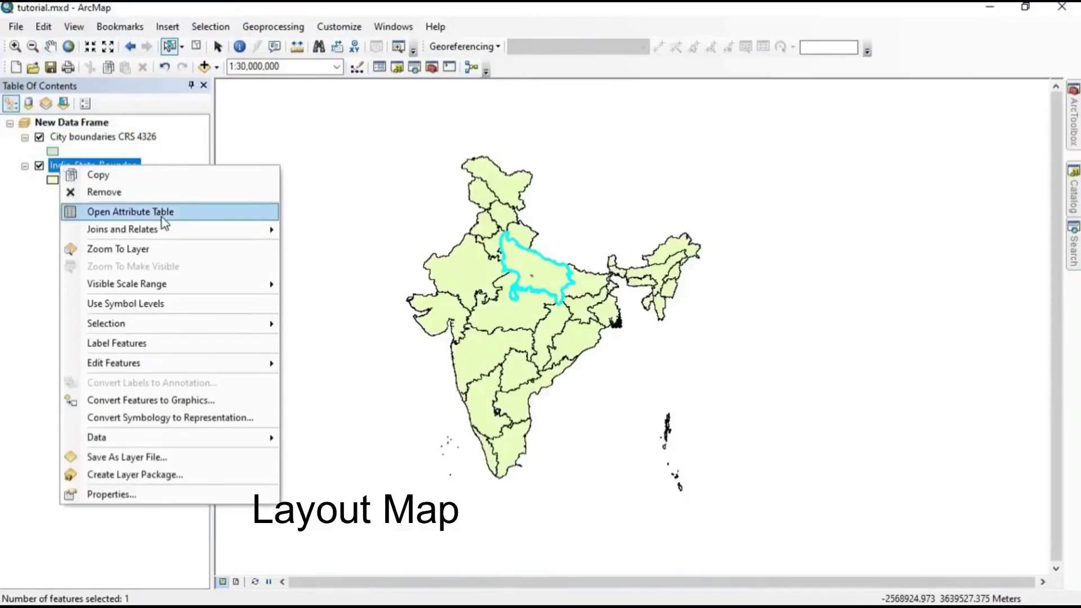
Open the India_State_Boundary attribute table and select the state by attributes with the query "Name" = 'Uttar Pradesh'.
{"action": "left_click", "coordinate": [161, 214]}
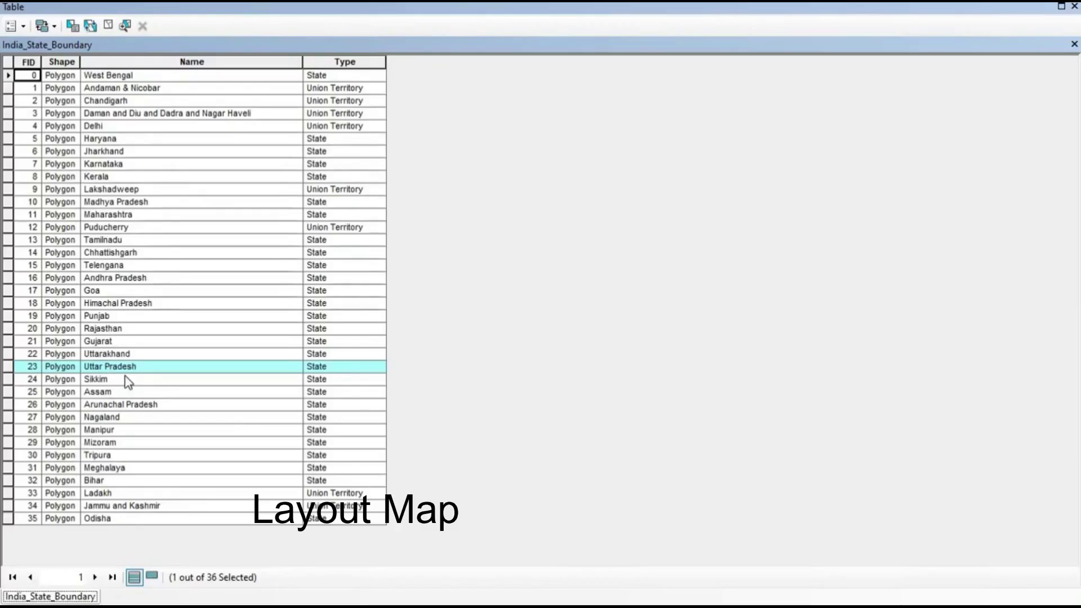
{"action": "left_click", "coordinate": [72, 26]}
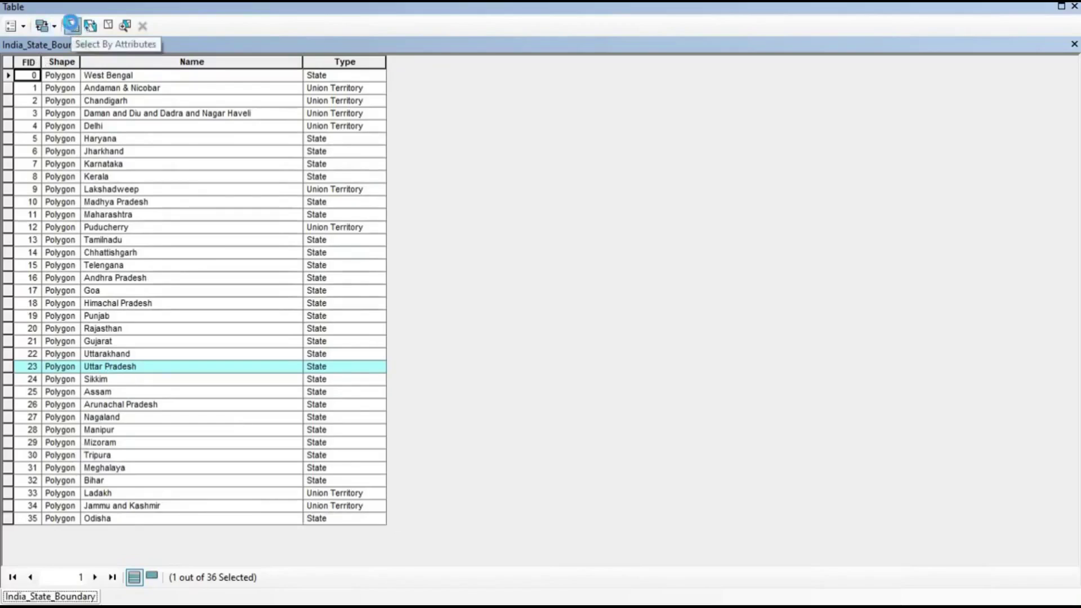
{"action": "left_click_drag", "start_coordinate": [97, 29], "coordinate": [424, 154]}
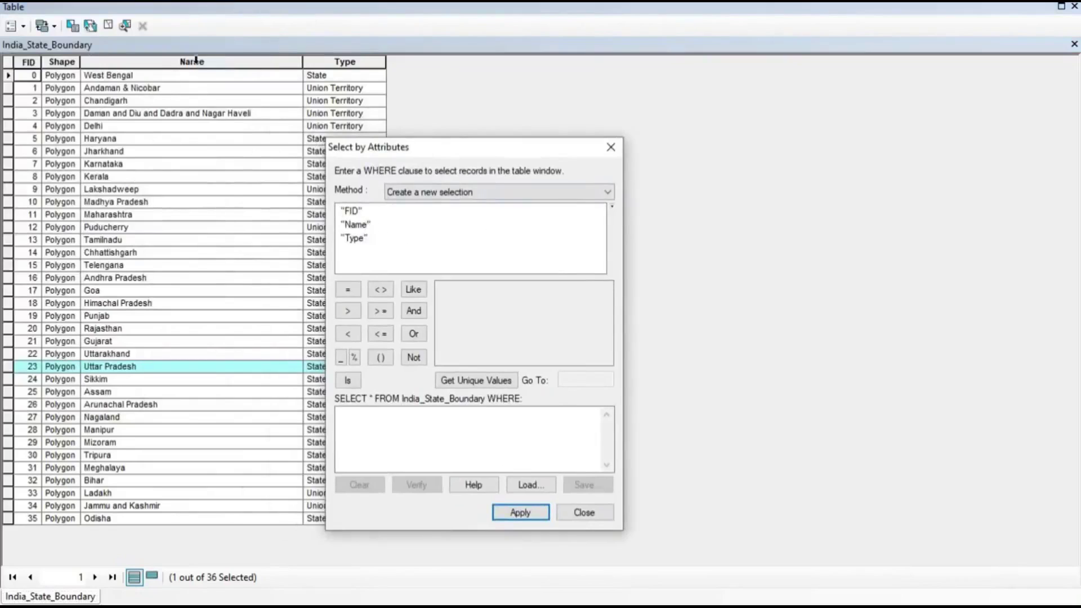
{"action": "double_click", "coordinate": [356, 225]}
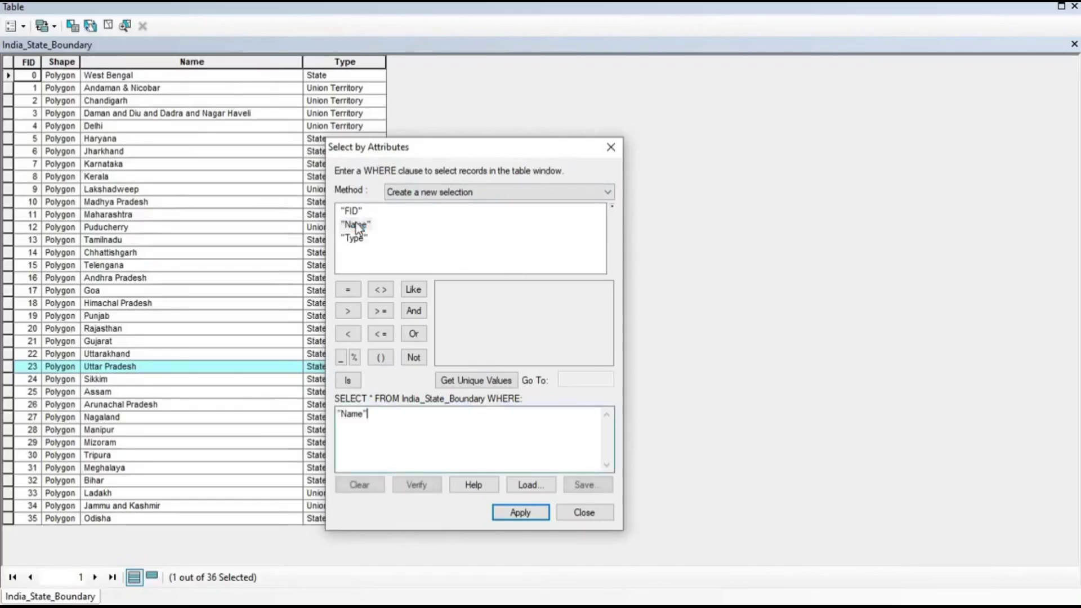
{"action": "left_click", "coordinate": [487, 383]}
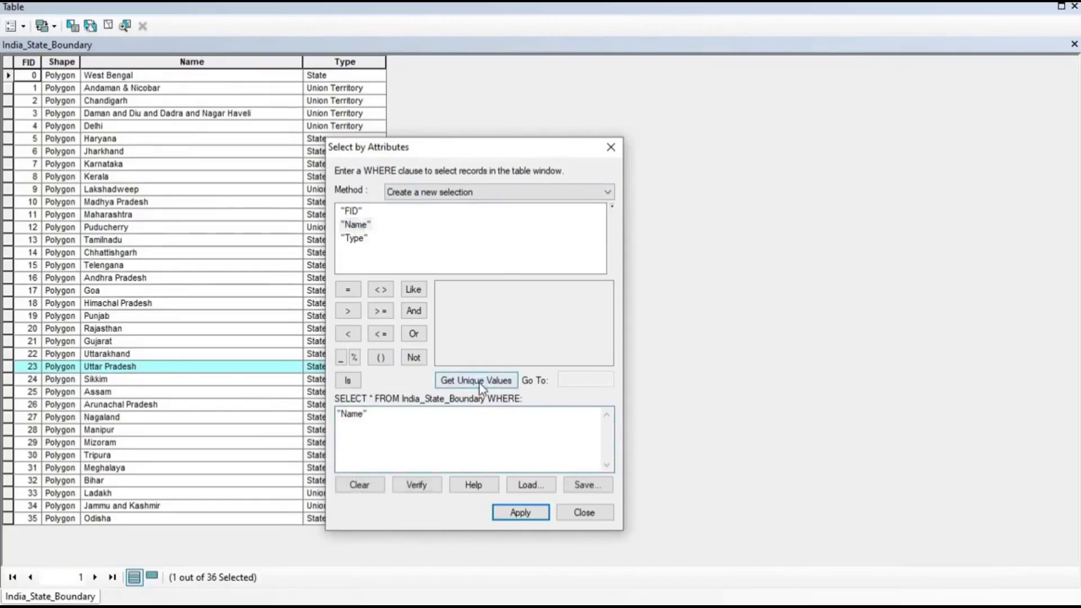
{"action": "left_click", "coordinate": [581, 380]}
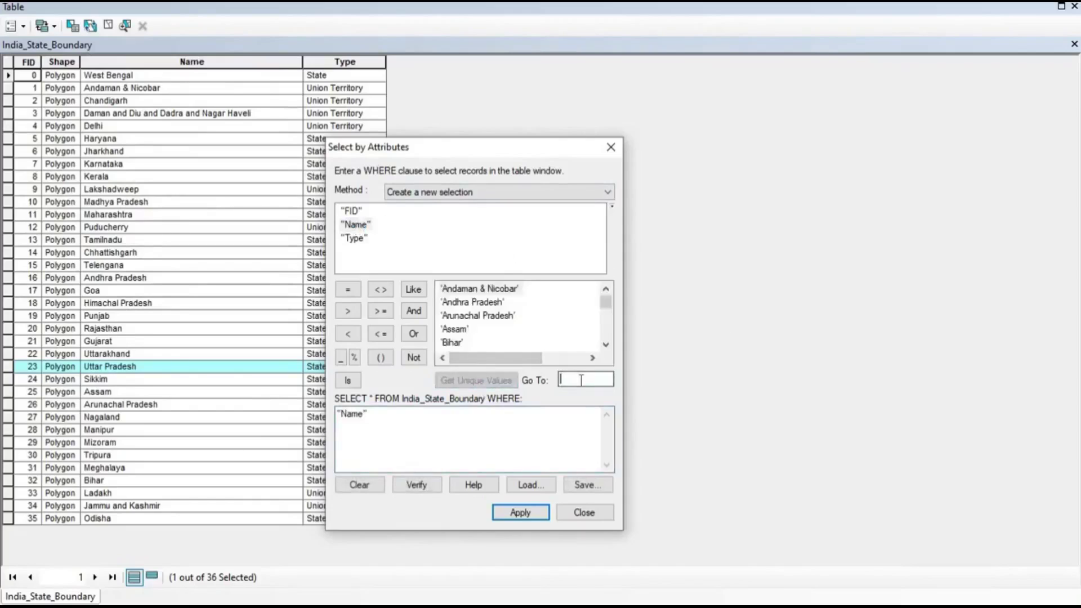
{"action": "type", "text": "utt"}
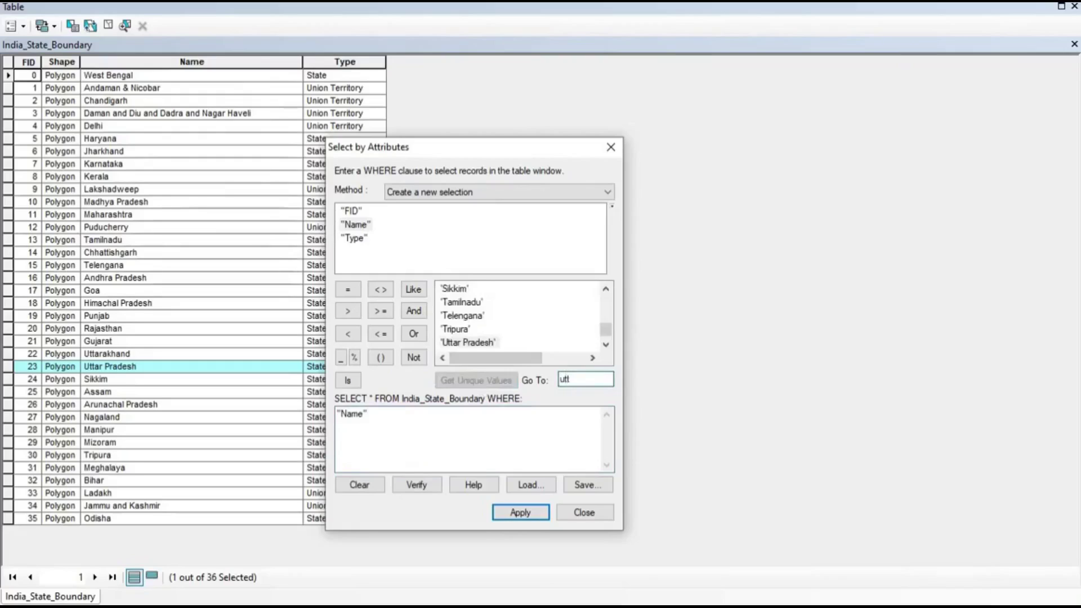
{"action": "left_click", "coordinate": [349, 290]}
{"action": "left_click", "coordinate": [488, 343]}
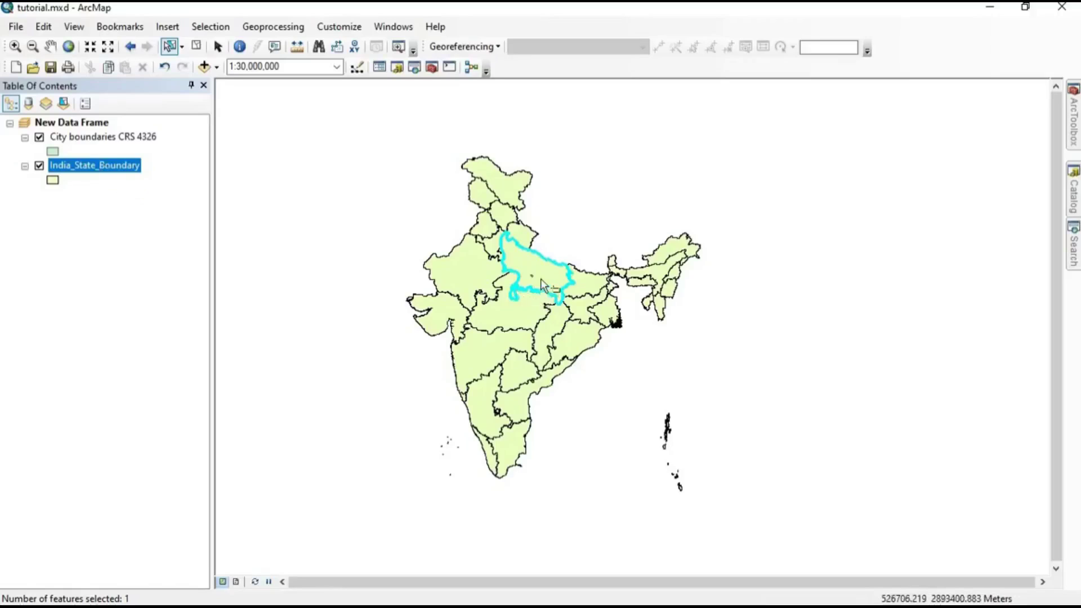
Export the selected India_State_Boundary feature as up, using the layer's source coordinate system, and add it to the map.
{"action": "right_click", "coordinate": [94, 172]}
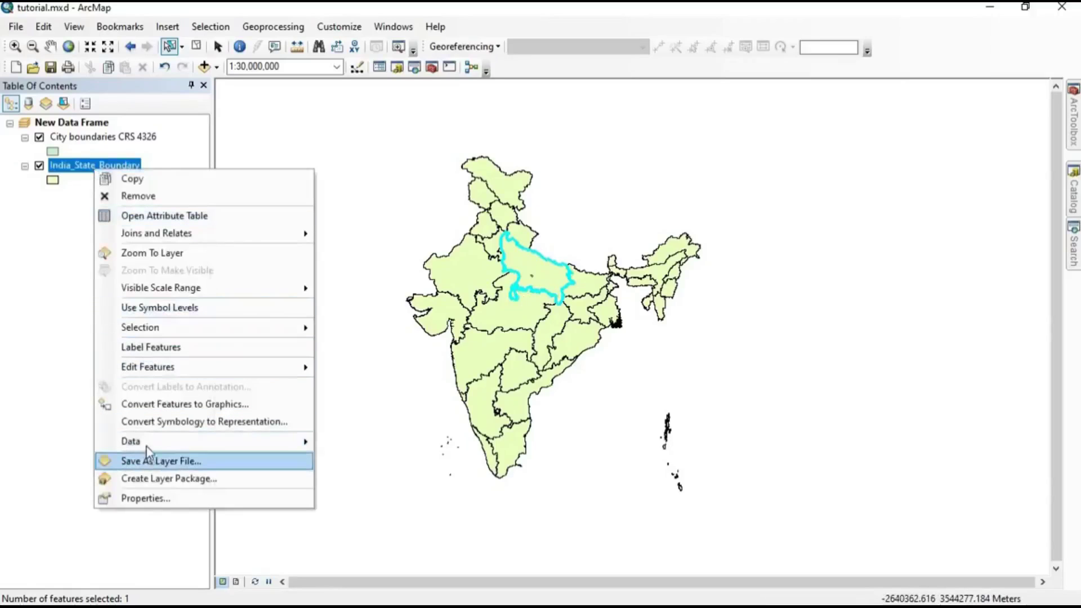
{"action": "mouse_move", "coordinate": [145, 443]}
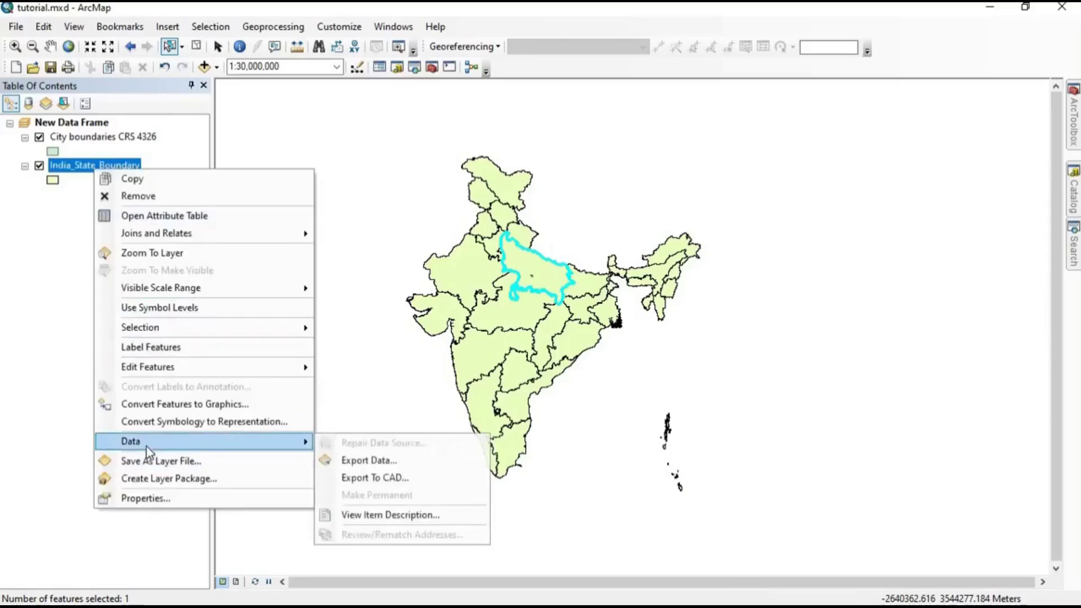
{"action": "left_click", "coordinate": [344, 462]}
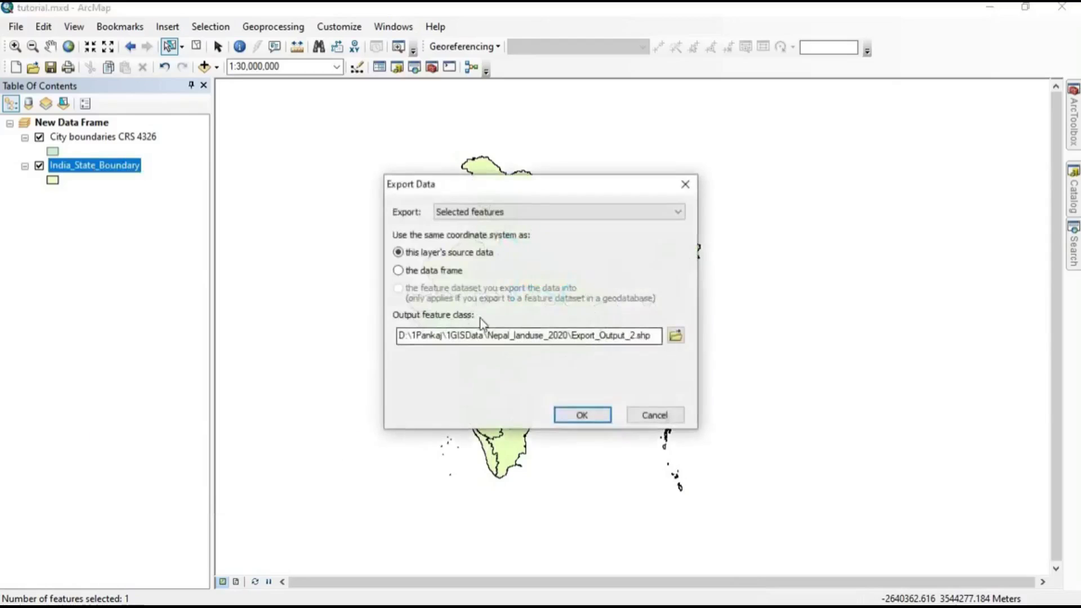
{"action": "double_click", "coordinate": [572, 335]}
{"action": "type", "text": "UP"}
{"action": "left_click", "coordinate": [582, 415]}
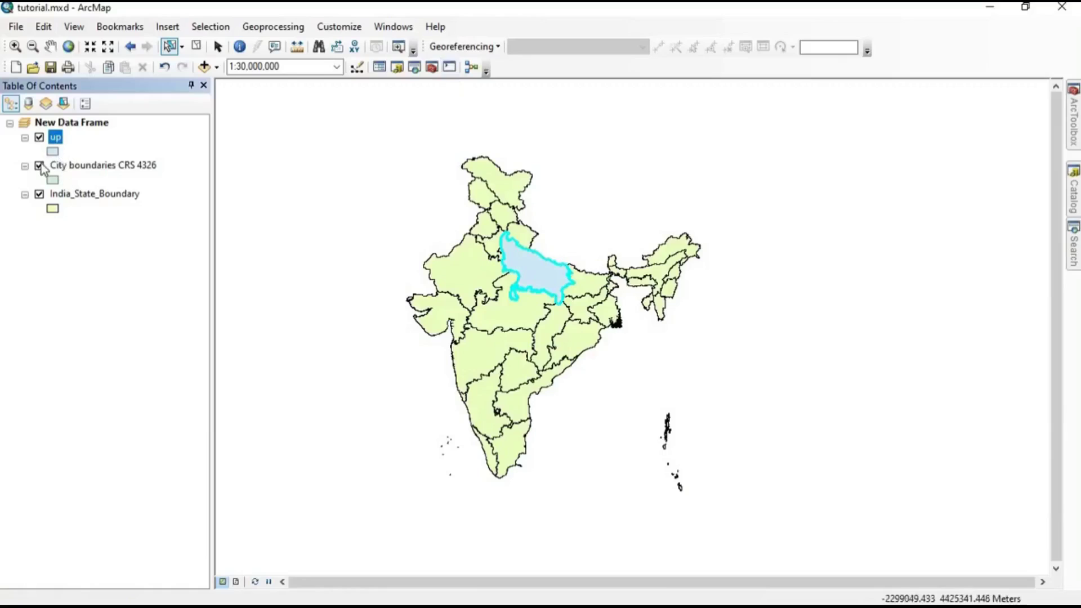
Hide the City boundaries CRS 4326 and India_State_Boundary layers and inspect the exported up layer.
{"action": "left_click", "coordinate": [41, 165]}
{"action": "left_click", "coordinate": [40, 195]}
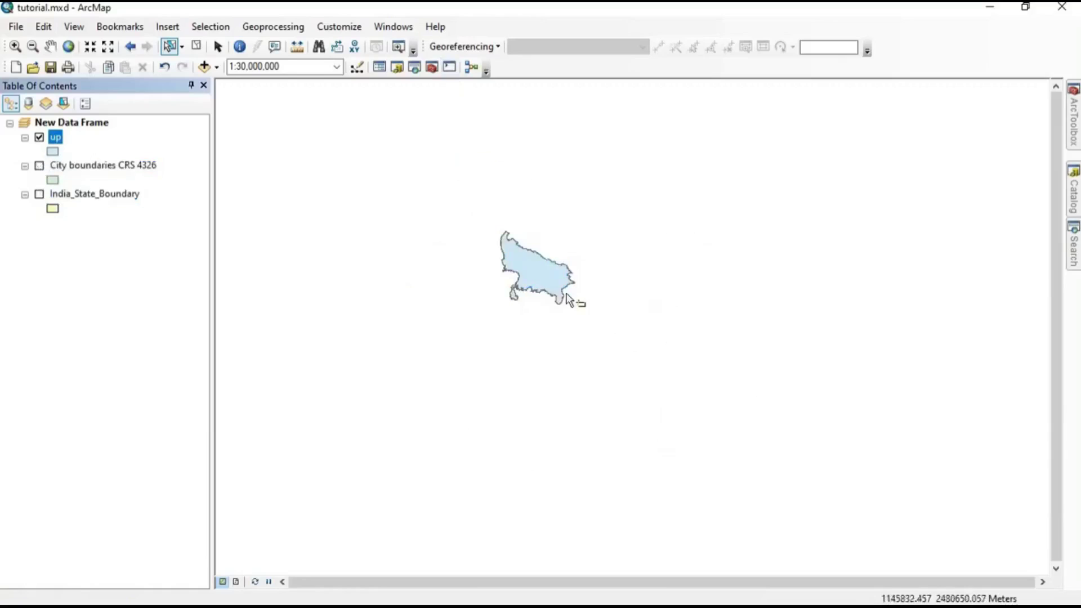
{"action": "scroll", "coordinate": [607, 331], "scroll_direction": "up", "scroll_amount": 2}
{"action": "left_click_drag", "start_coordinate": [604, 317], "coordinate": [658, 340]}
{"action": "scroll", "coordinate": [596, 292], "scroll_direction": "up", "scroll_amount": 1}
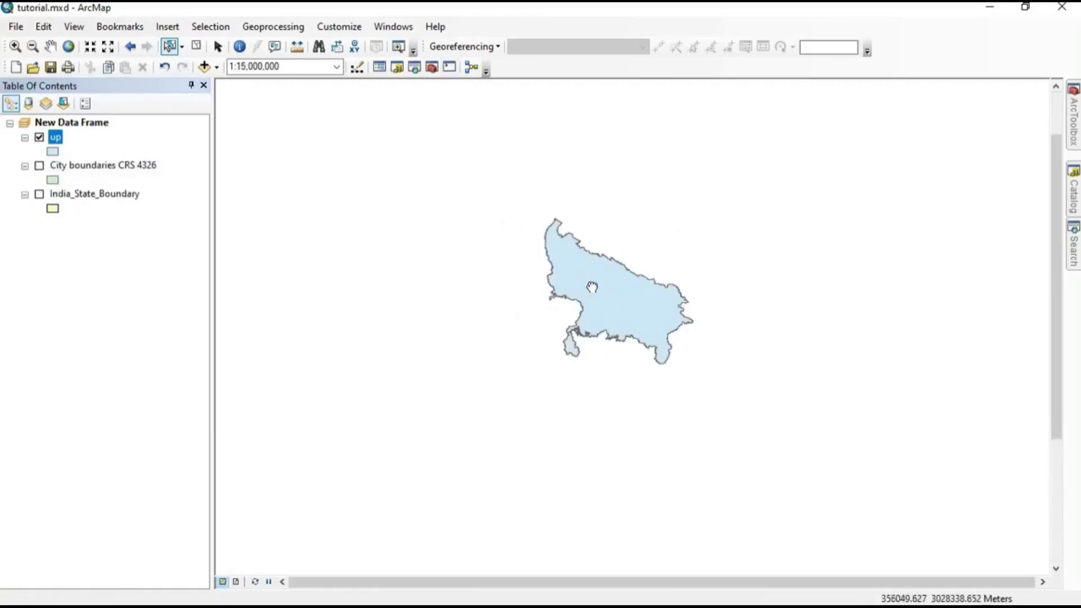
{"action": "left_click_drag", "start_coordinate": [592, 288], "coordinate": [483, 318]}
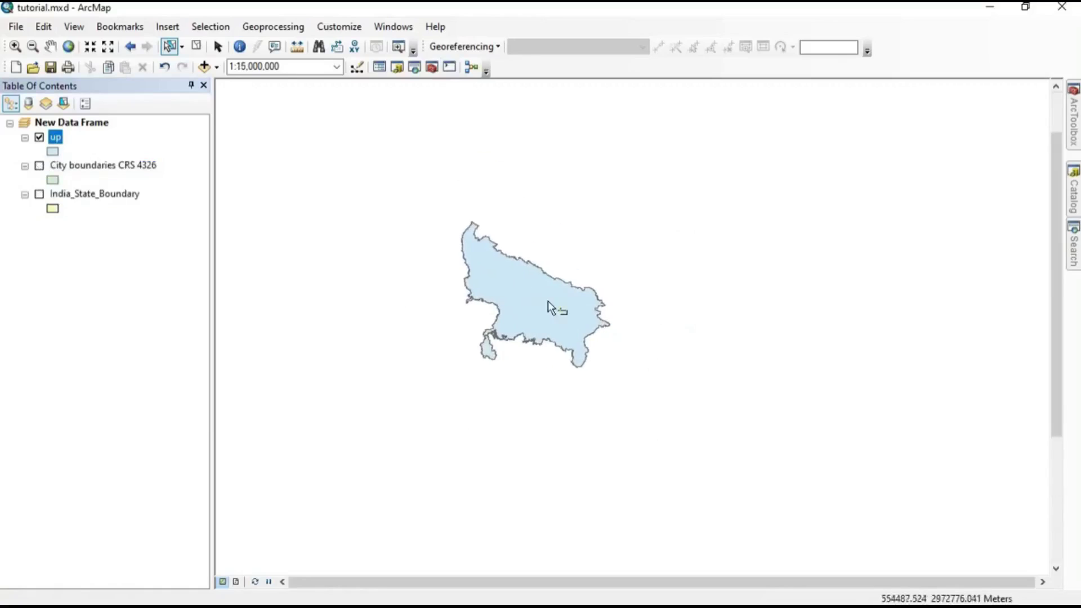
{"action": "scroll", "coordinate": [549, 306], "scroll_direction": "down", "scroll_amount": 2}
{"action": "left_click_drag", "start_coordinate": [565, 298], "coordinate": [541, 241]}
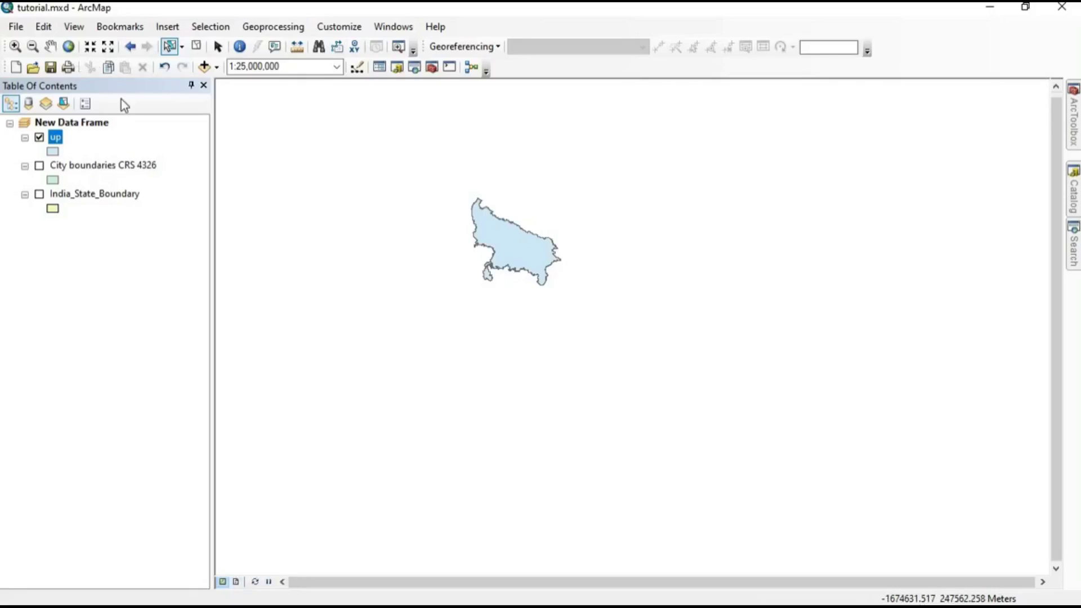
Insert a new data frame and copy the up and City boundaries CRS 4326 layers into it, with the city boundaries above up.
{"action": "left_click", "coordinate": [178, 28]}
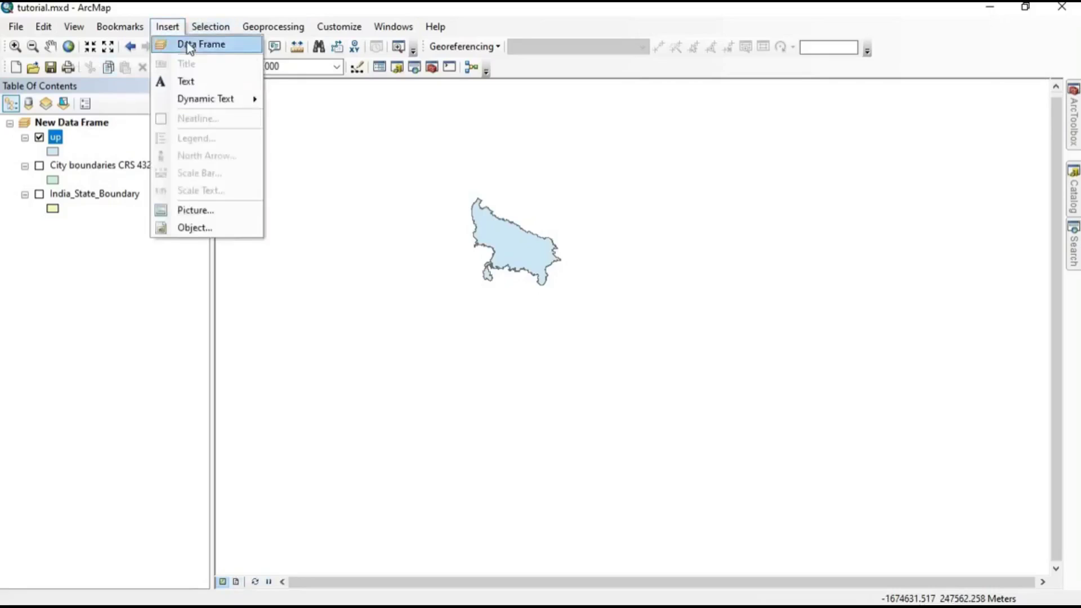
{"action": "left_click", "coordinate": [187, 42]}
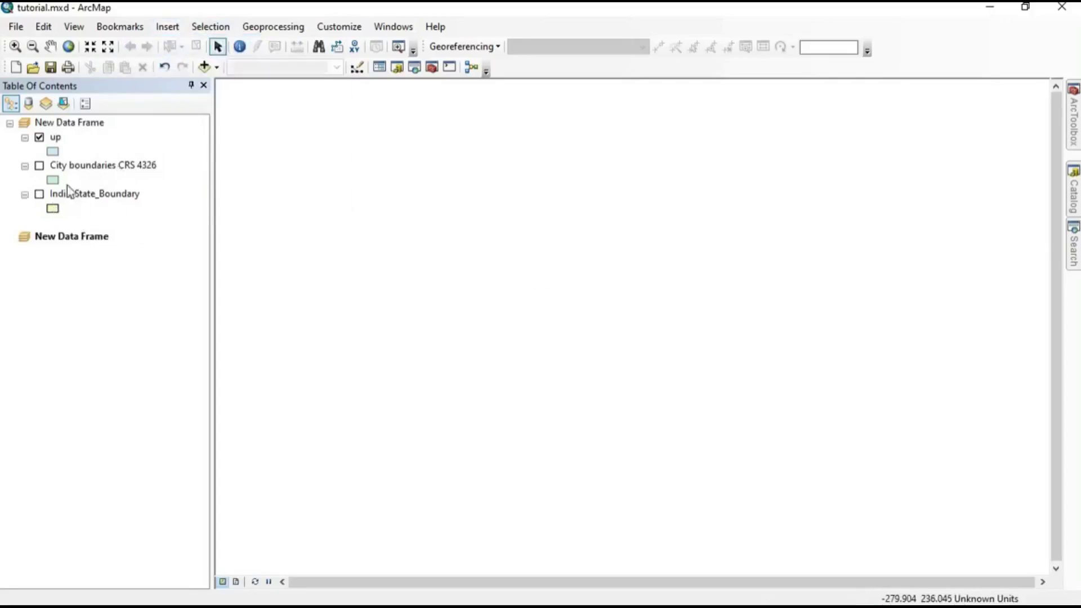
{"action": "left_click_drag", "start_coordinate": [56, 143], "coordinate": [69, 293]}
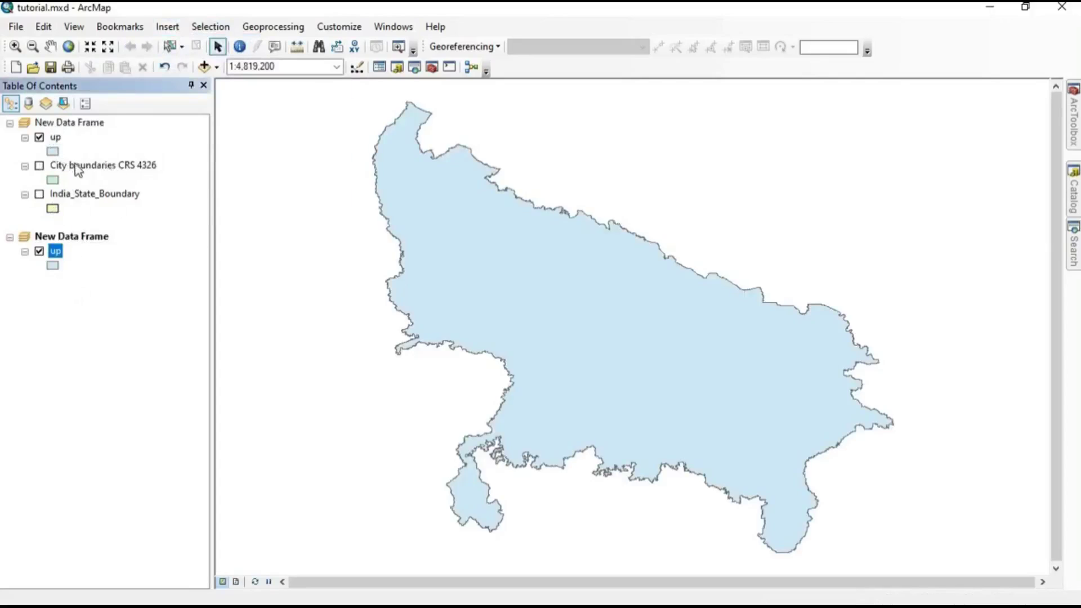
{"action": "left_click_drag", "start_coordinate": [78, 170], "coordinate": [55, 296]}
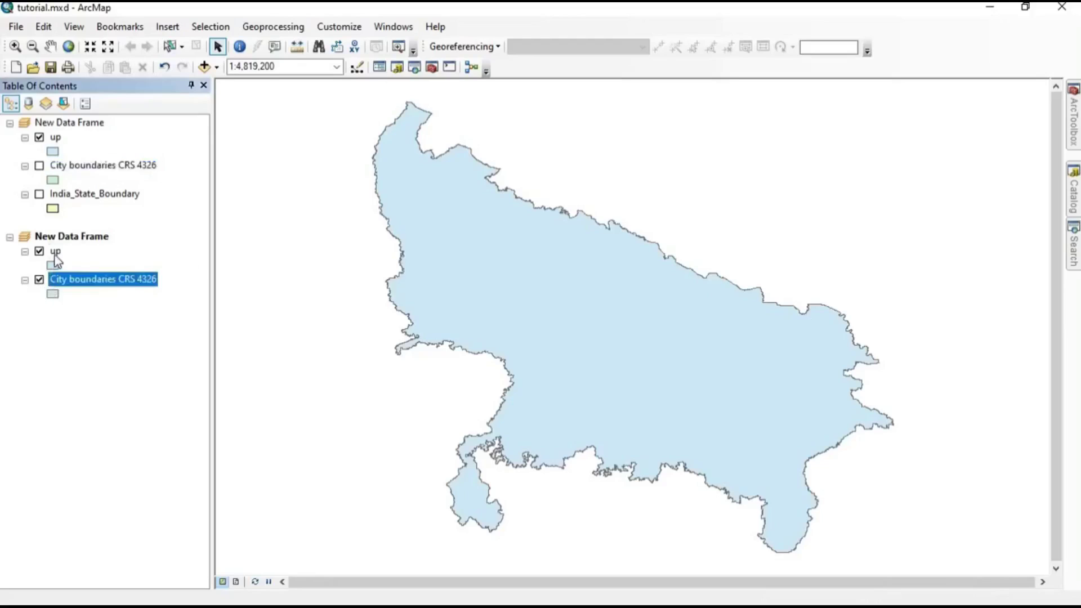
{"action": "left_click_drag", "start_coordinate": [55, 255], "coordinate": [53, 322]}
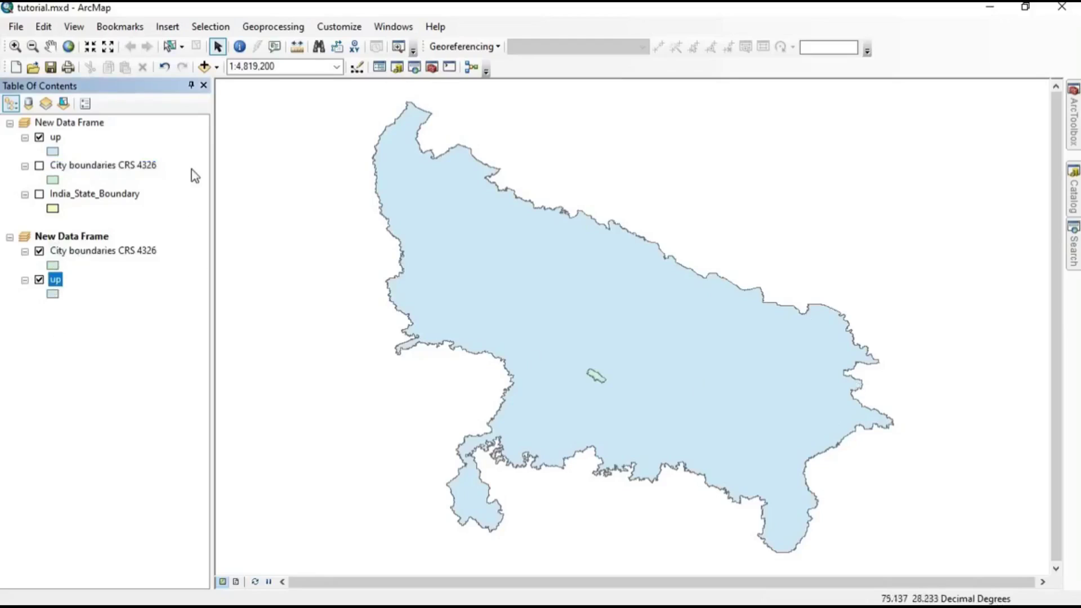
Insert another data frame and copy the City boundaries CRS 4326 layer into it.
{"action": "left_click", "coordinate": [162, 26]}
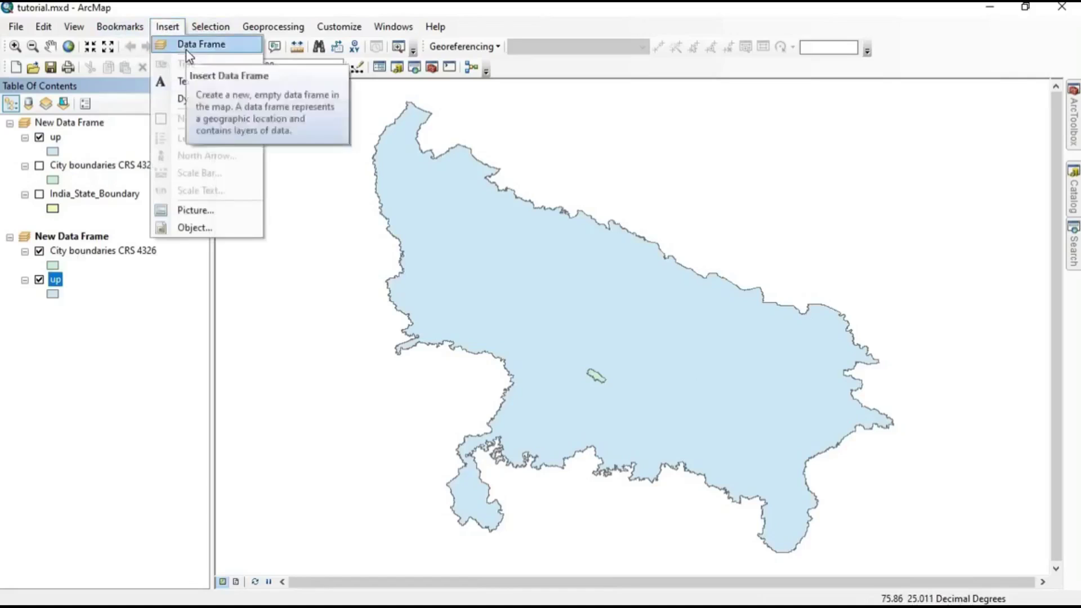
{"action": "left_click", "coordinate": [187, 48]}
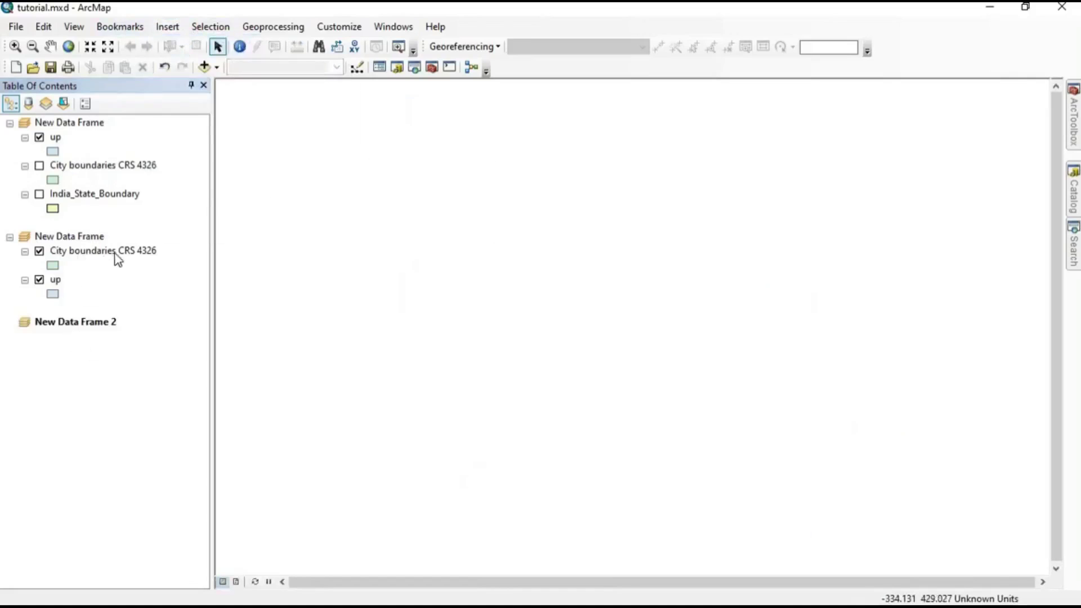
{"action": "left_click_drag", "start_coordinate": [111, 258], "coordinate": [96, 353]}
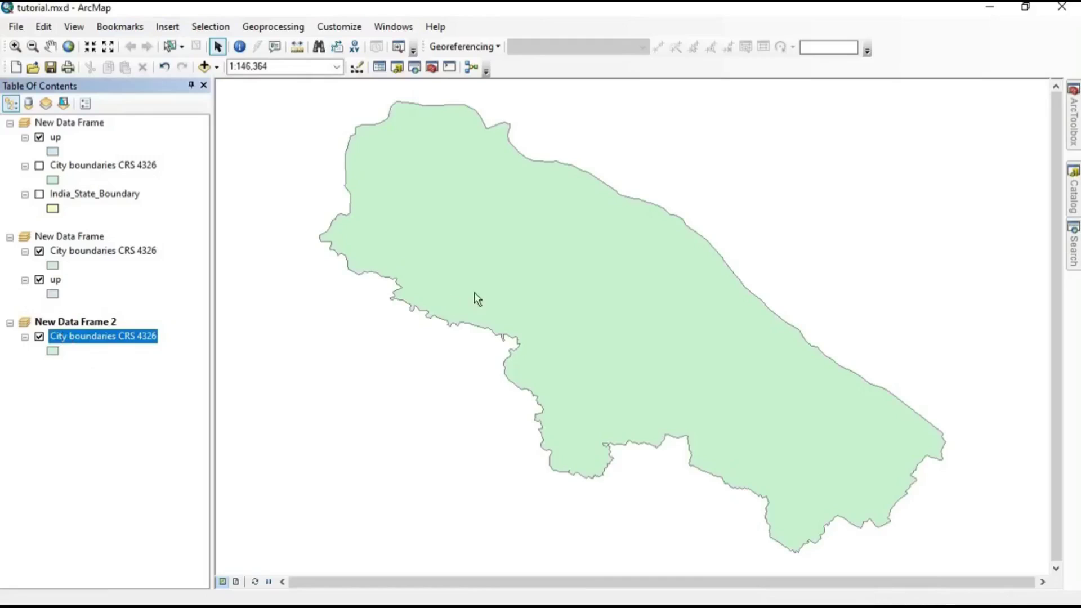
{"action": "scroll", "coordinate": [495, 295], "scroll_direction": "down", "scroll_amount": 2}
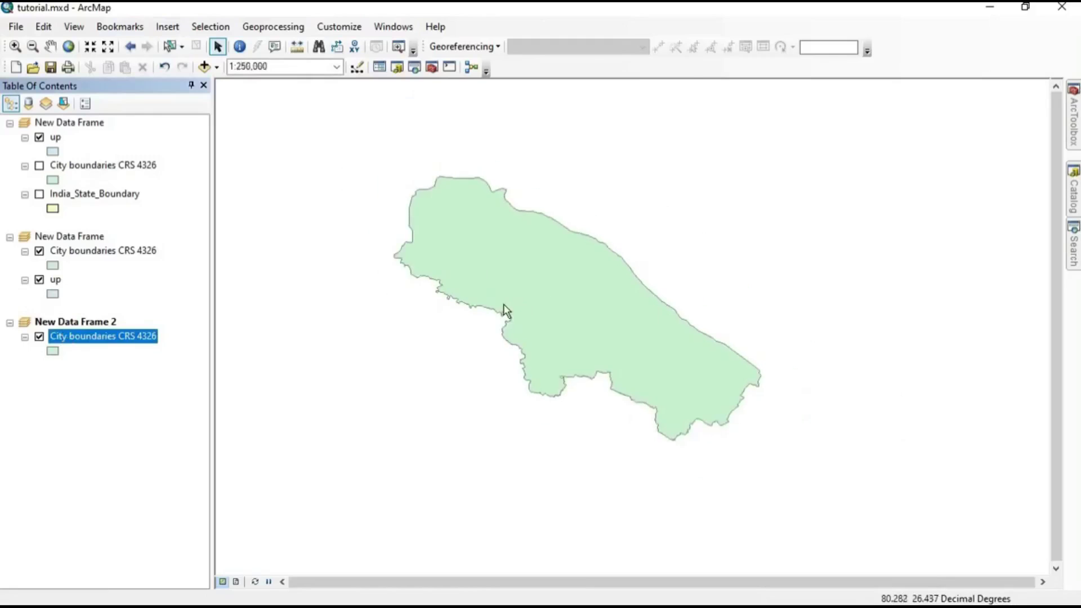
Switch to the layout view to show all the data frames together with the map page.
{"action": "left_click", "coordinate": [236, 581]}
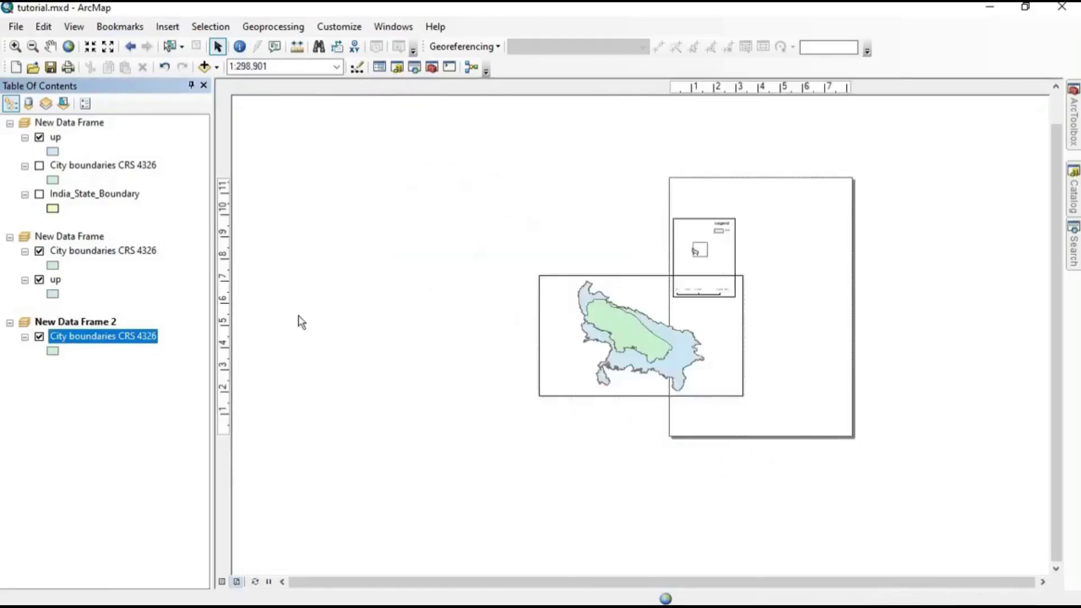
{"action": "left_click_drag", "start_coordinate": [809, 273], "coordinate": [700, 263]}
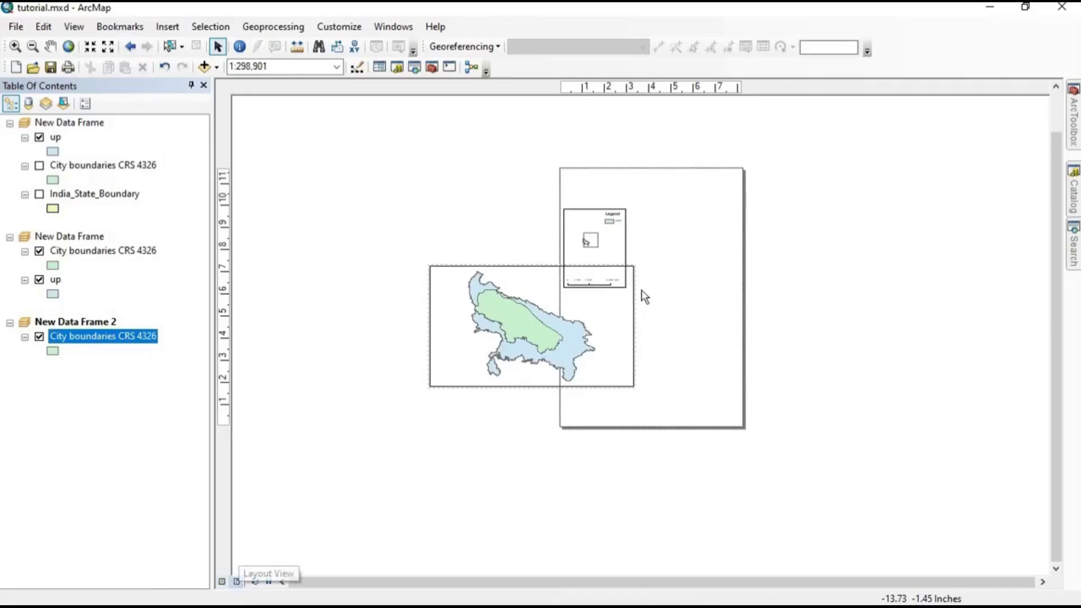
{"action": "left_click", "coordinate": [512, 307]}
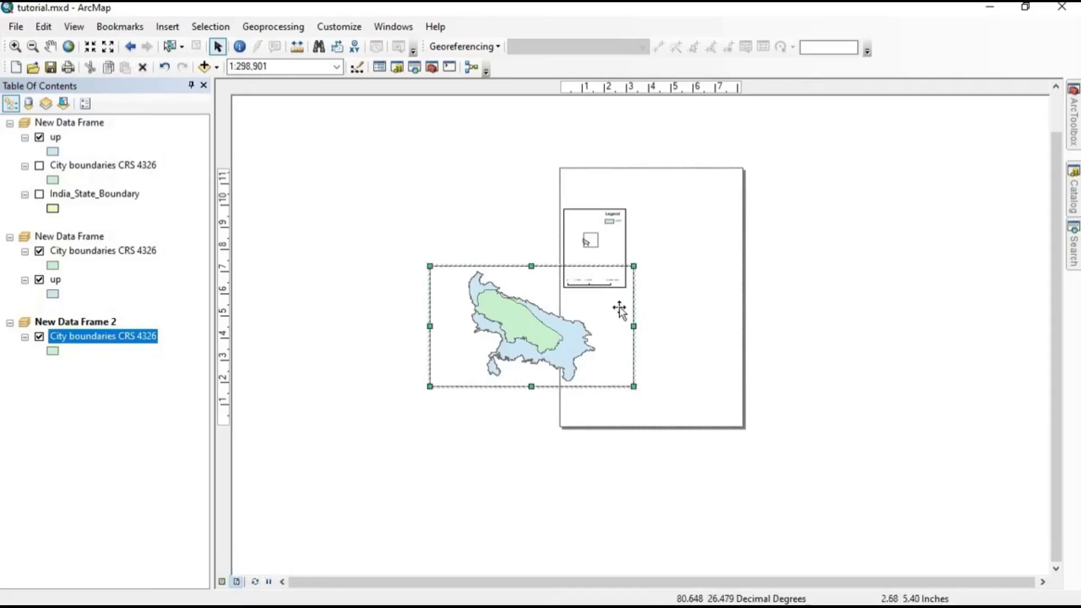
{"action": "left_click", "coordinate": [714, 210]}
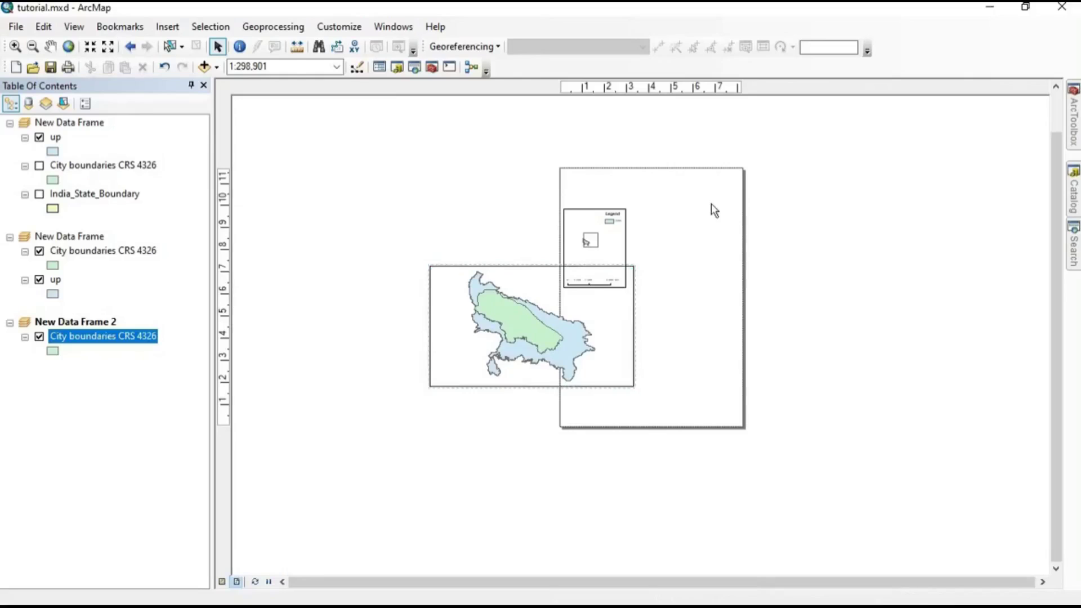
Check the available paper sizes in the page and print setup and accept A4 in portrait orientation.
{"action": "left_click", "coordinate": [15, 26]}
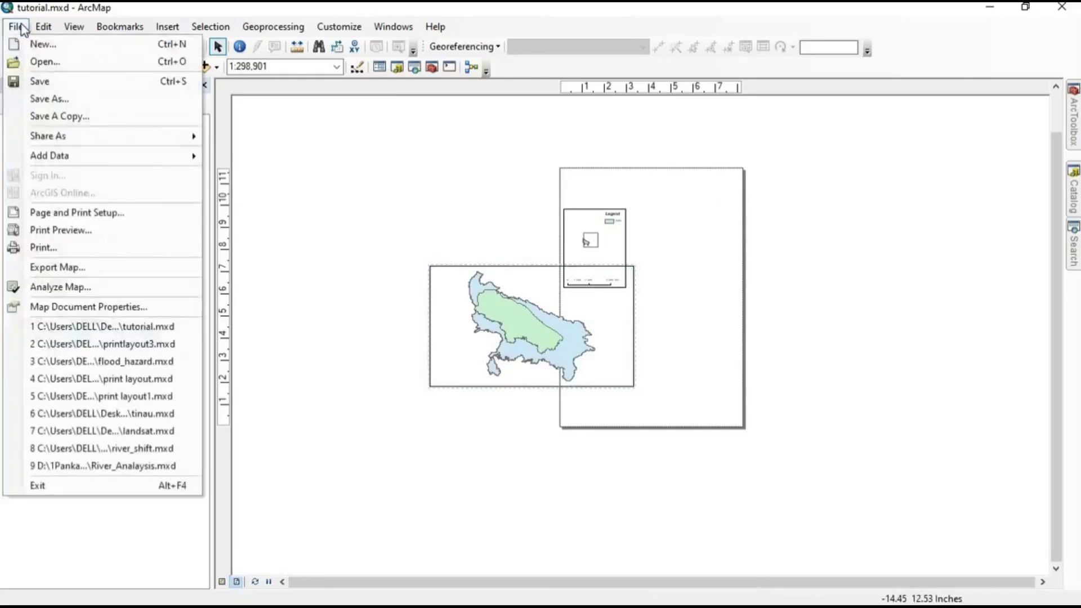
{"action": "left_click", "coordinate": [63, 213]}
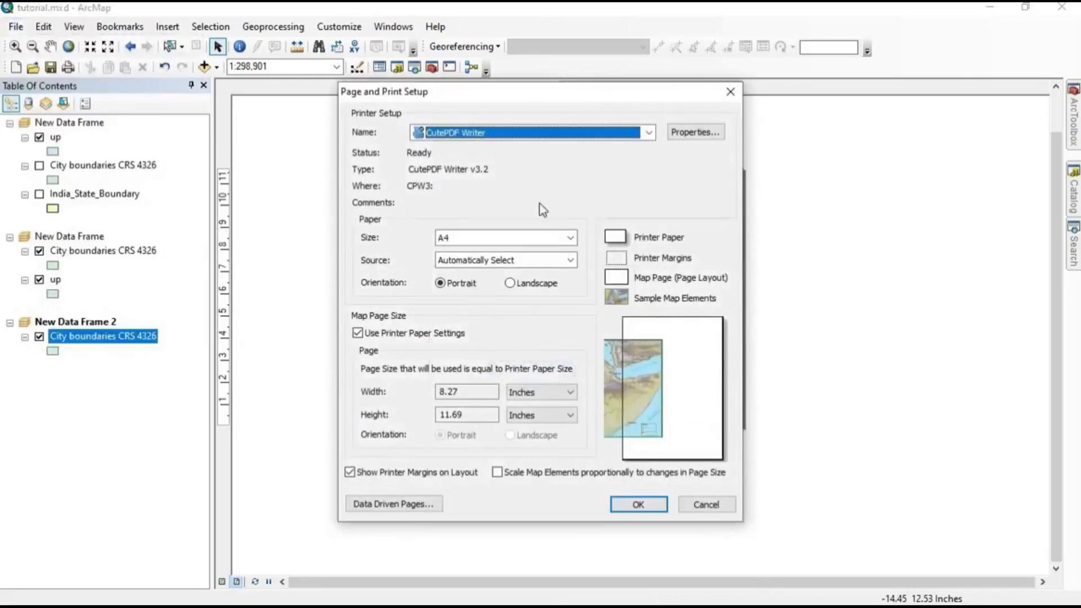
{"action": "left_click", "coordinate": [560, 238]}
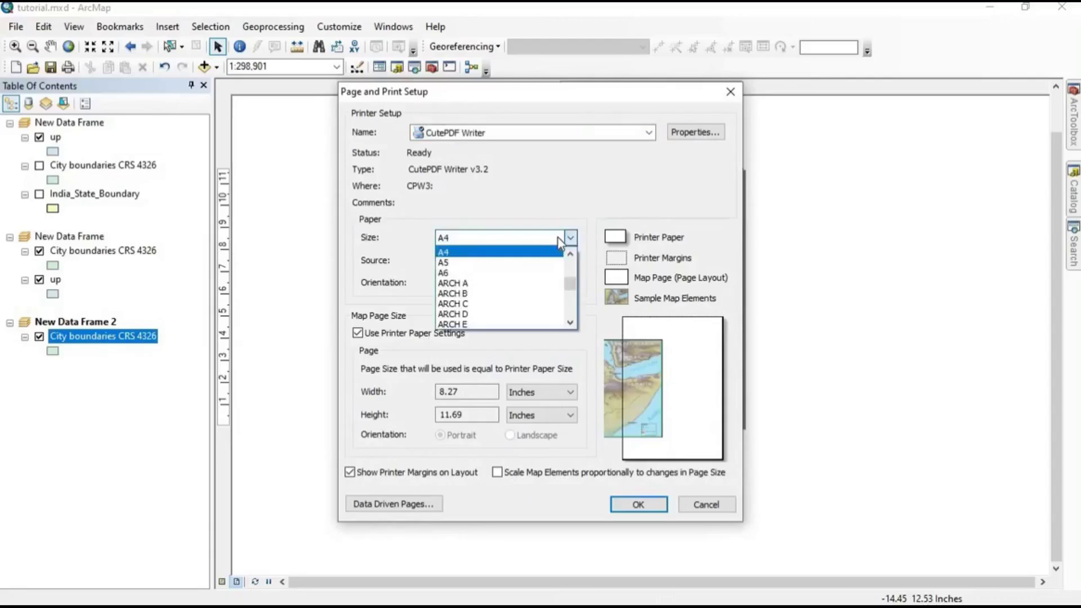
{"action": "left_click", "coordinate": [558, 238]}
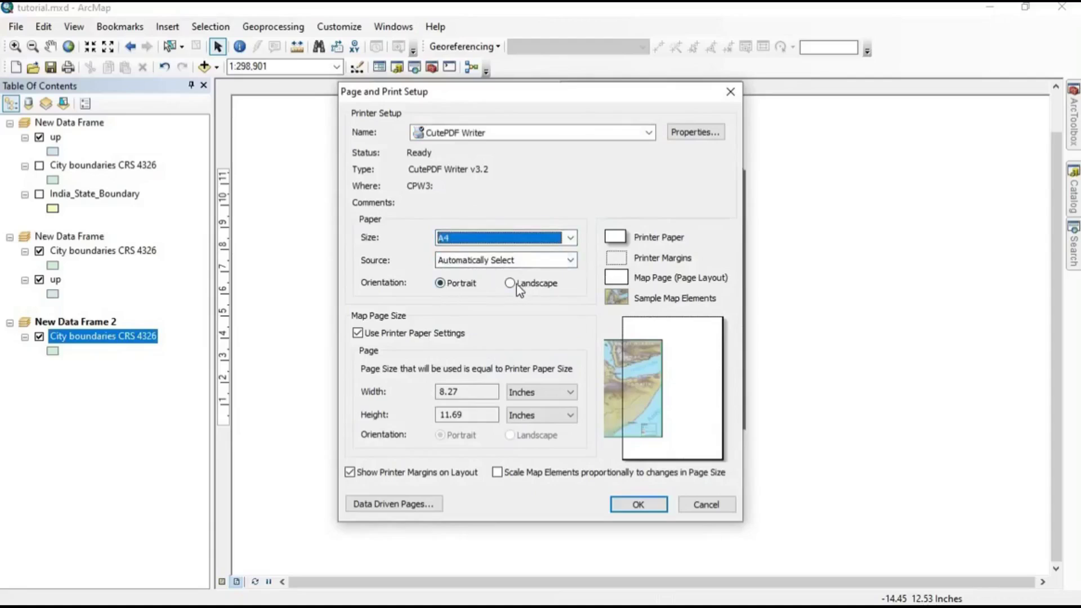
{"action": "left_click", "coordinate": [570, 238]}
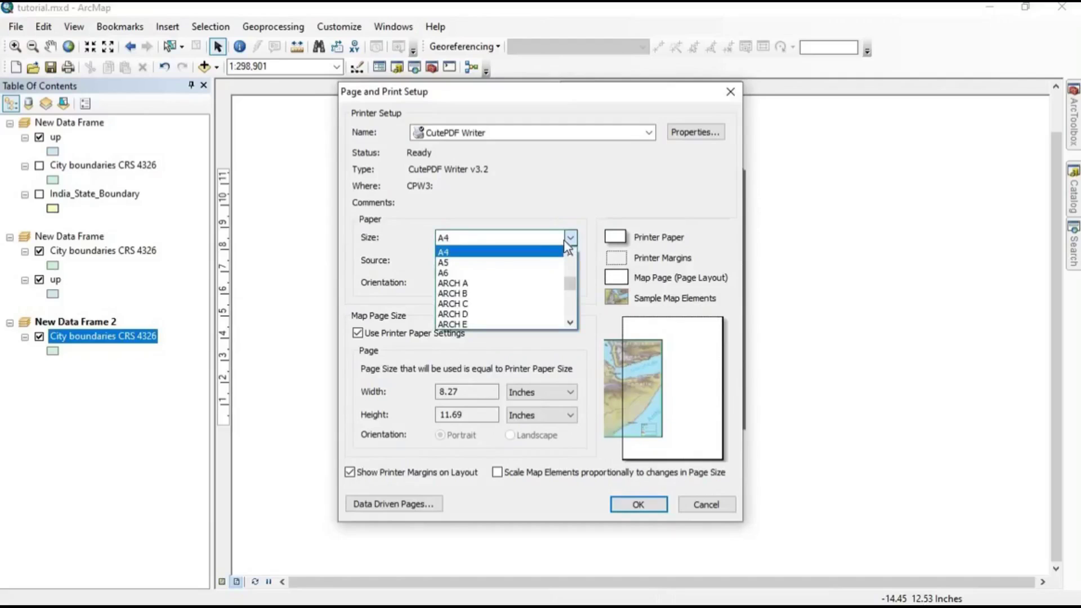
{"action": "left_click", "coordinate": [565, 241]}
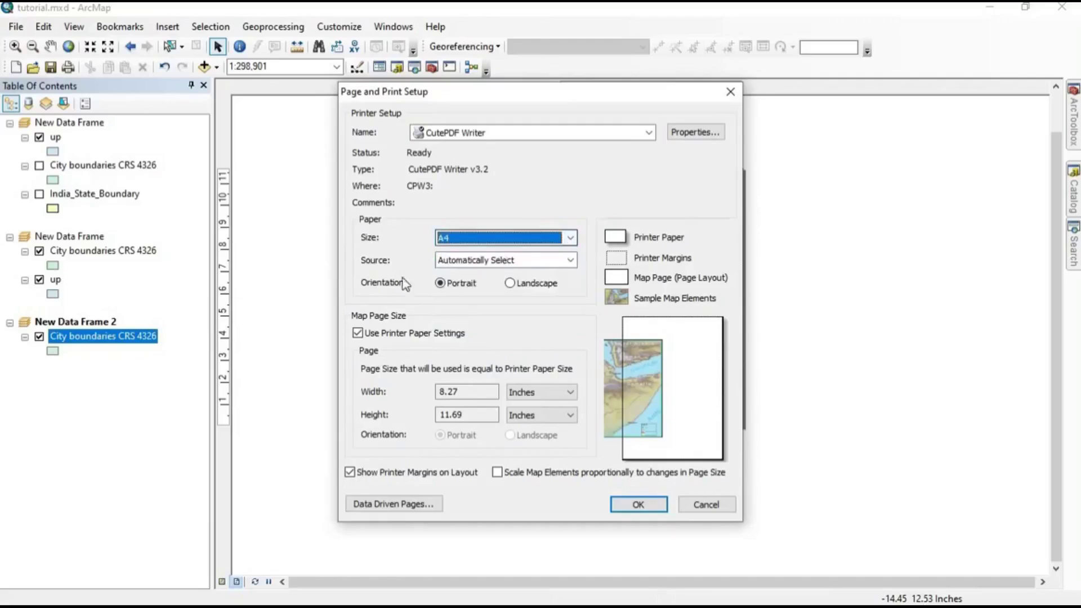
{"action": "left_click", "coordinate": [632, 506]}
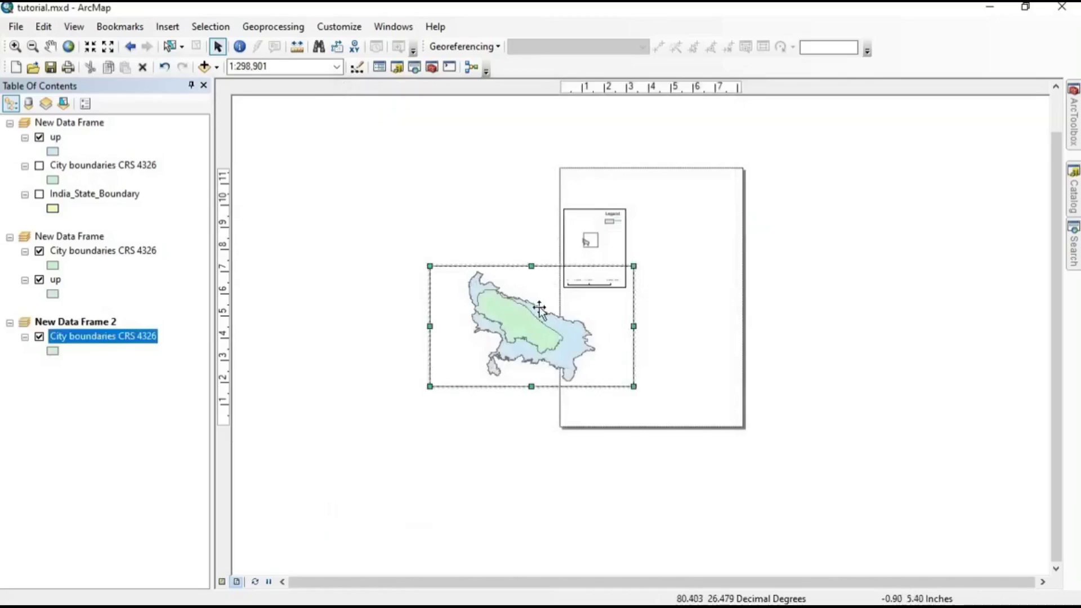
Clear the page by moving the three data frames outside it and deleting the leftover legend, scale bar and small box.
{"action": "left_click", "coordinate": [607, 243]}
{"action": "left_click_drag", "start_coordinate": [607, 243], "coordinate": [831, 198]}
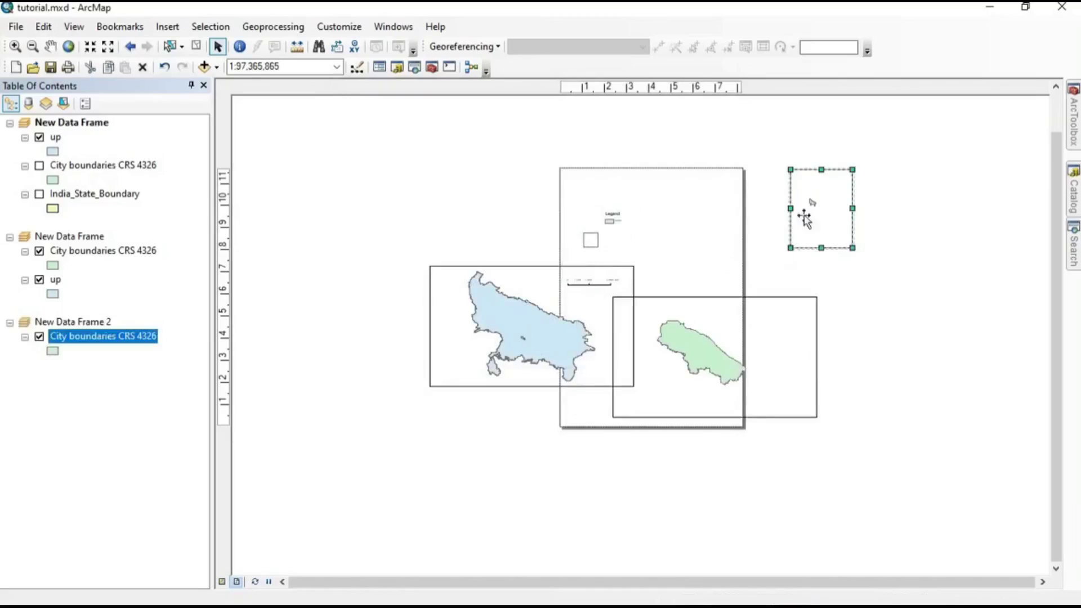
{"action": "left_click", "coordinate": [592, 244]}
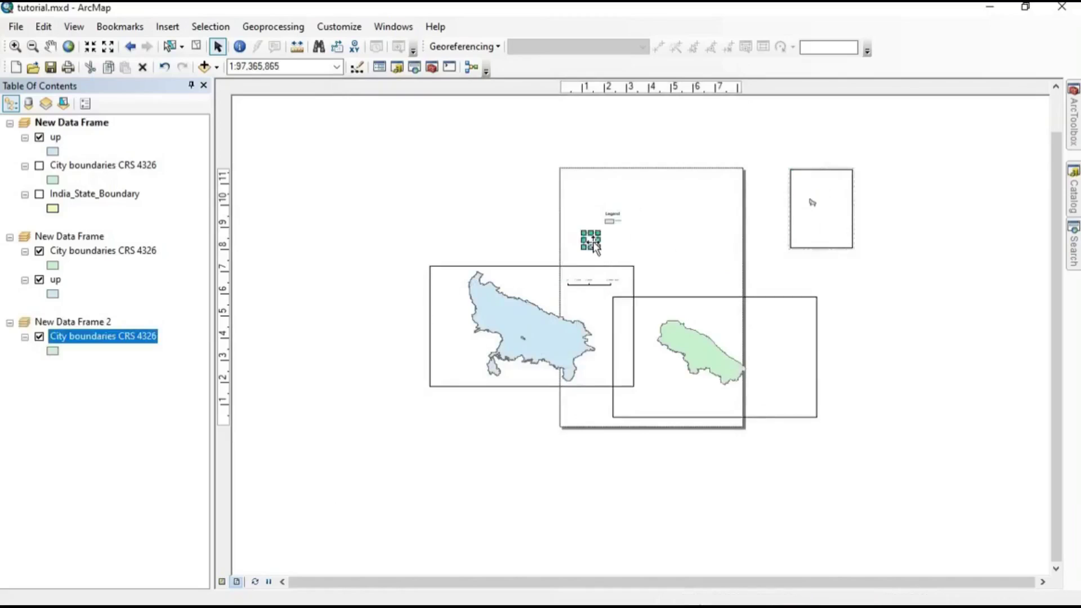
{"action": "left_click", "coordinate": [537, 336]}
{"action": "left_click_drag", "start_coordinate": [497, 316], "coordinate": [417, 376]}
{"action": "left_click", "coordinate": [754, 360]}
{"action": "left_click_drag", "start_coordinate": [796, 381], "coordinate": [964, 468]}
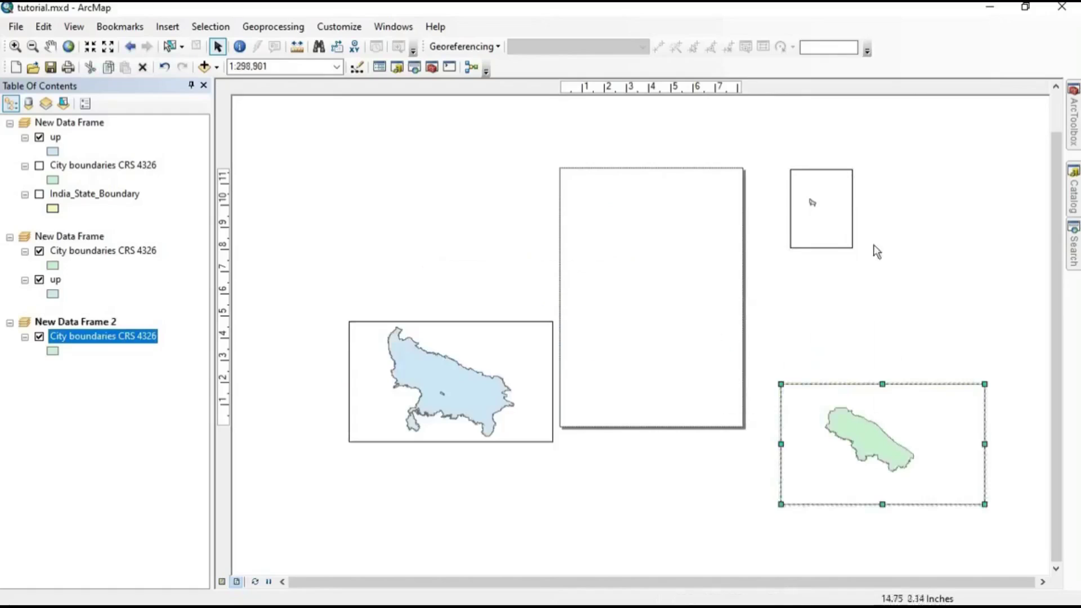
Show the India_State_Boundary layer in the first data frame and move that frame onto the upper-left part of the page.
{"action": "left_click", "coordinate": [830, 219]}
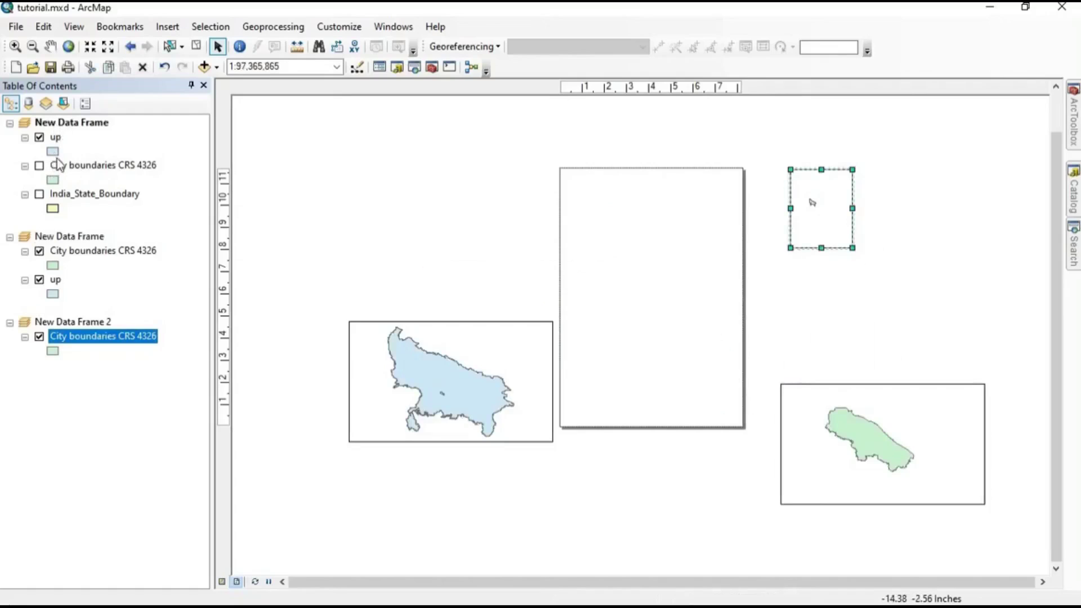
{"action": "left_click", "coordinate": [65, 194]}
{"action": "left_click", "coordinate": [40, 194]}
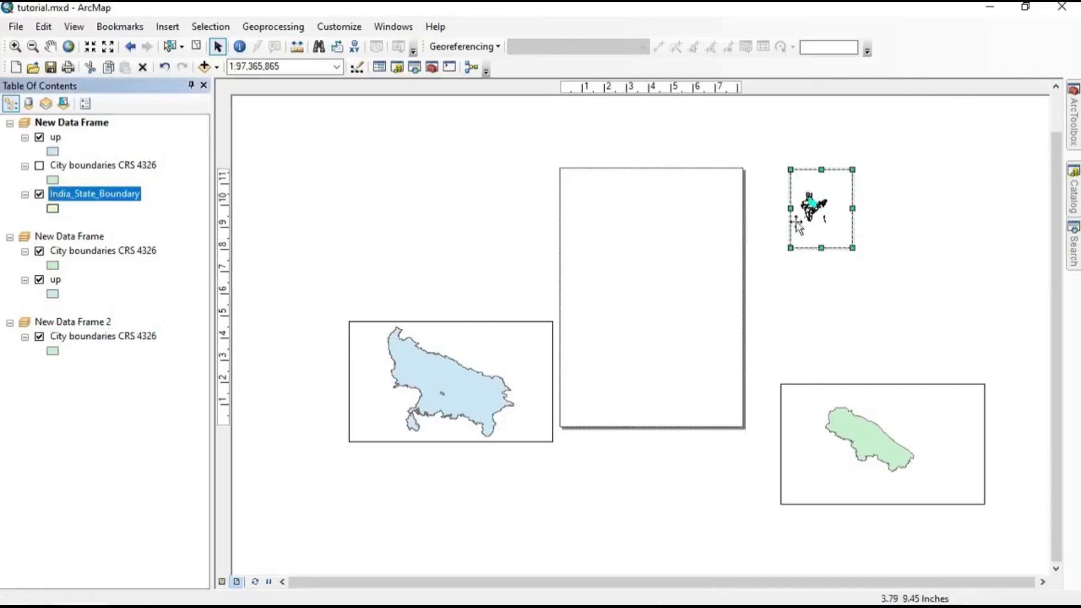
{"action": "left_click_drag", "start_coordinate": [608, 252], "coordinate": [607, 251]}
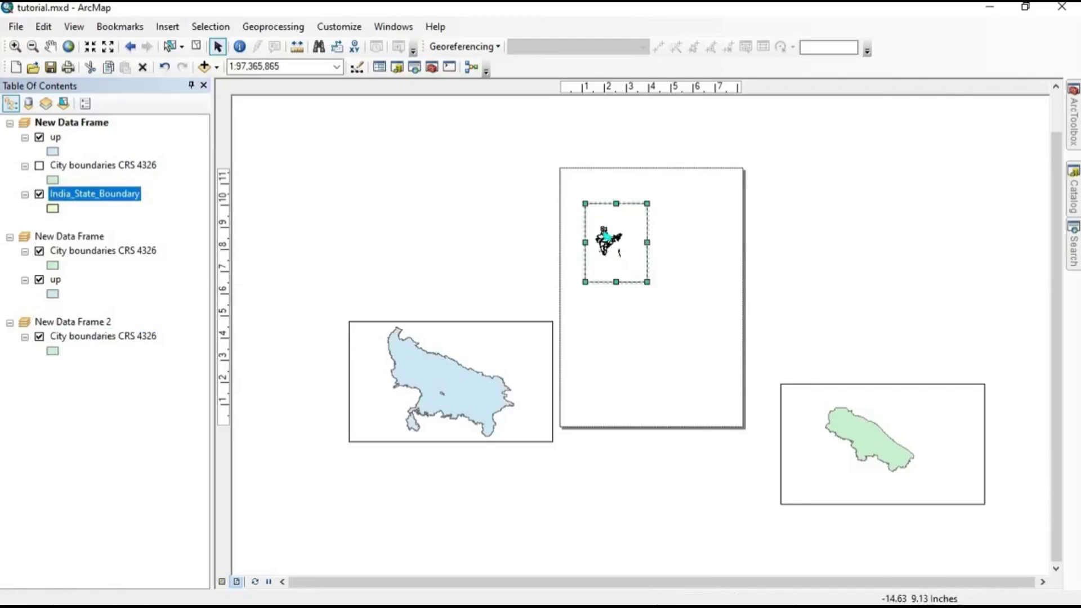
Clear the selected feature of India_State_Boundary in the data view and return to the layout view.
{"action": "left_click", "coordinate": [224, 580]}
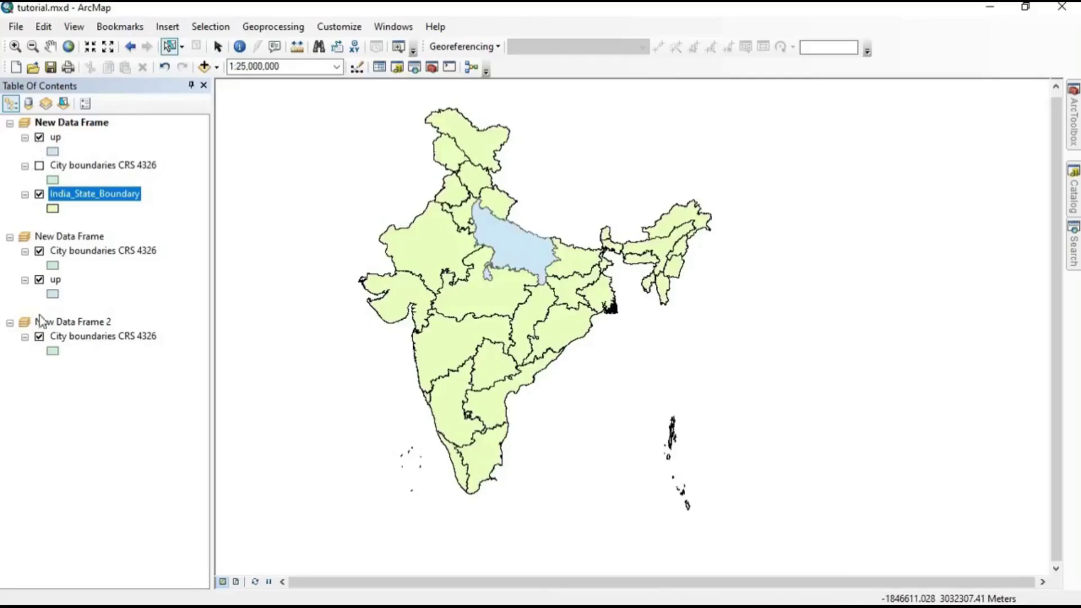
{"action": "left_click", "coordinate": [236, 582]}
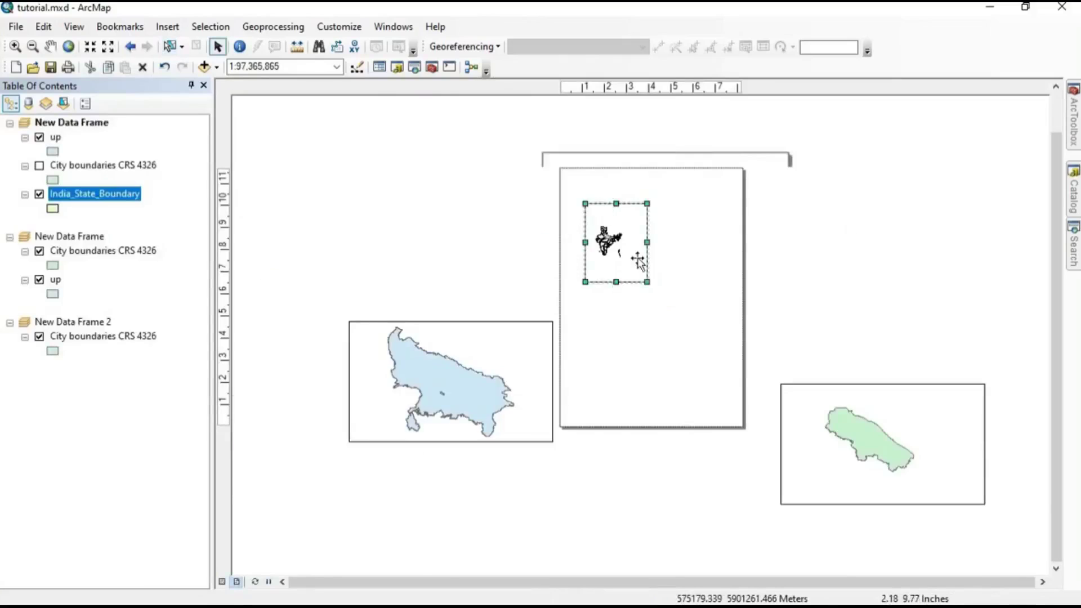
{"action": "scroll", "coordinate": [639, 261], "scroll_direction": "up", "scroll_amount": 2}
{"action": "scroll", "coordinate": [663, 264], "scroll_direction": "down", "scroll_amount": 2}
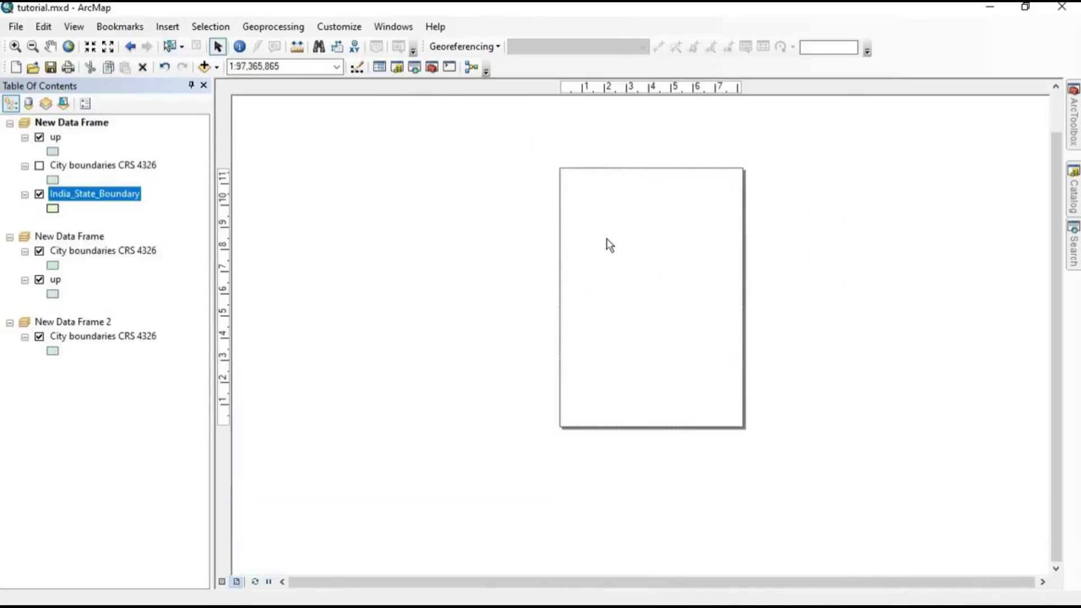
Reposition and enlarge the India data frame in the page's upper-left corner and set its map to full extent.
{"action": "left_click_drag", "start_coordinate": [629, 241], "coordinate": [616, 235]}
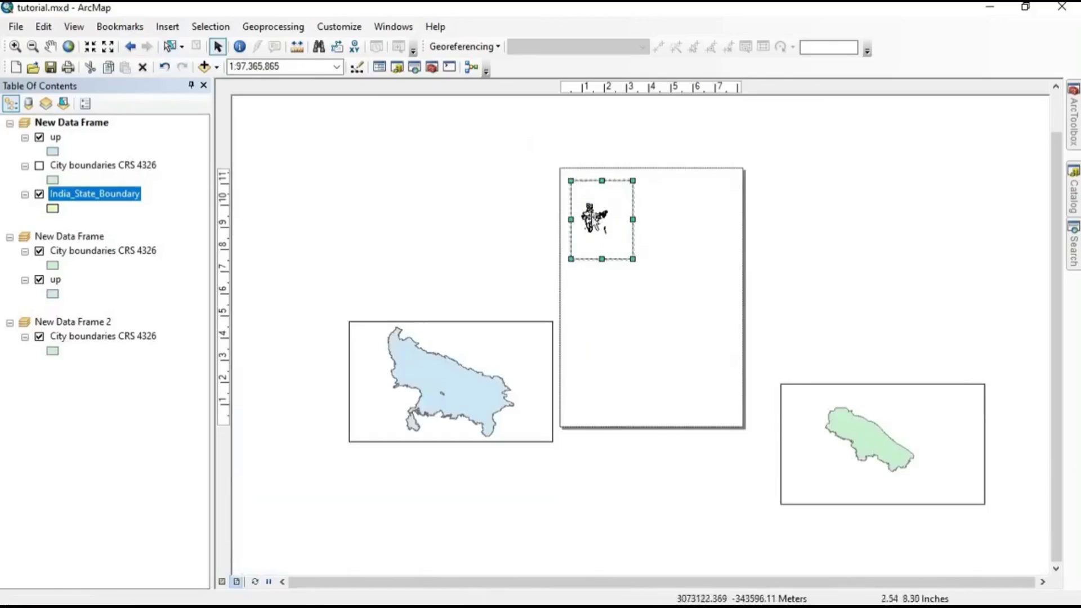
{"action": "left_click_drag", "start_coordinate": [635, 277], "coordinate": [650, 286]}
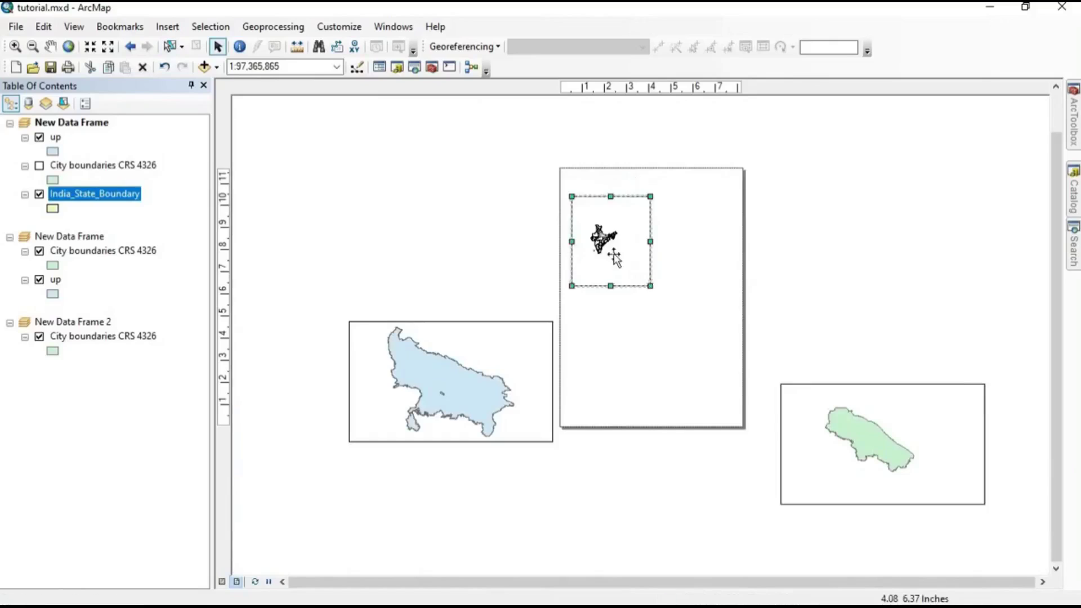
{"action": "right_click", "coordinate": [609, 247]}
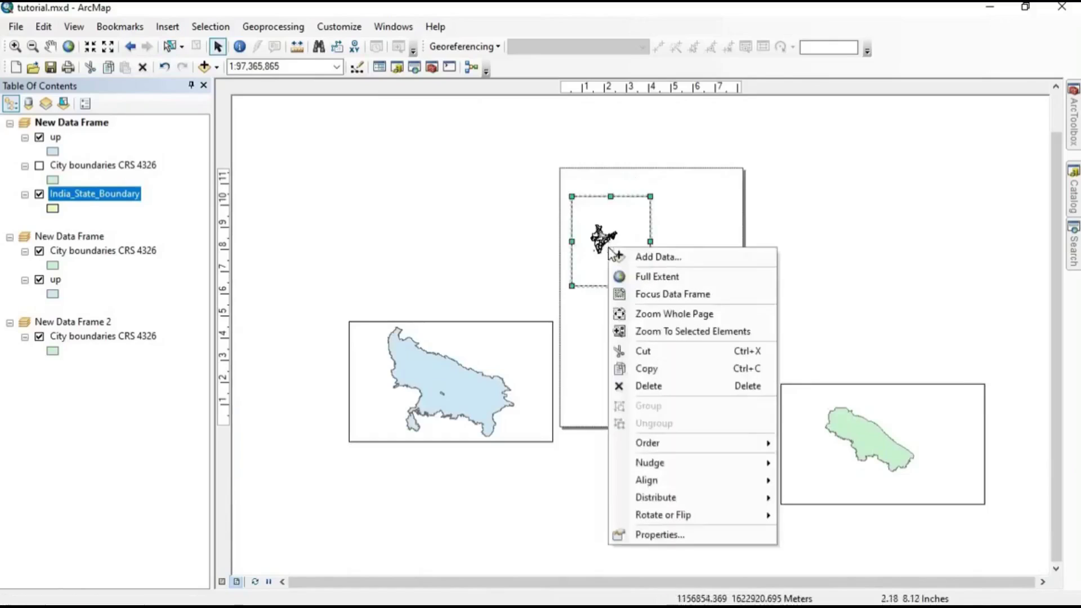
{"action": "left_click", "coordinate": [652, 276]}
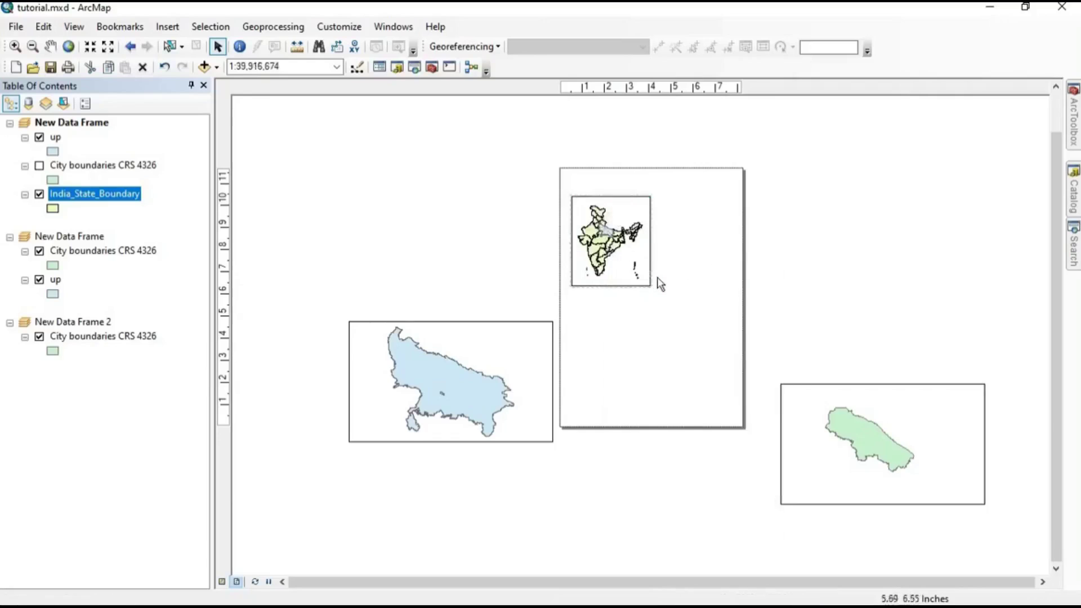
Shrink the Uttar Pradesh data frame and place it beside the India frame in the page's upper-right part.
{"action": "scroll", "coordinate": [656, 281], "scroll_direction": "down", "scroll_amount": 1}
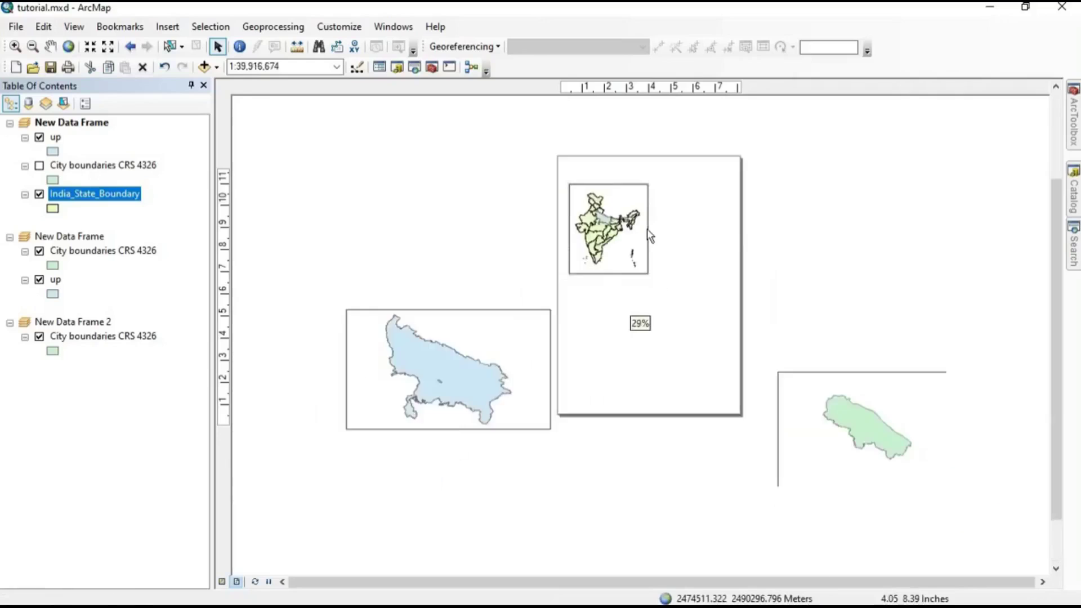
{"action": "scroll", "coordinate": [610, 248], "scroll_direction": "down", "scroll_amount": 2}
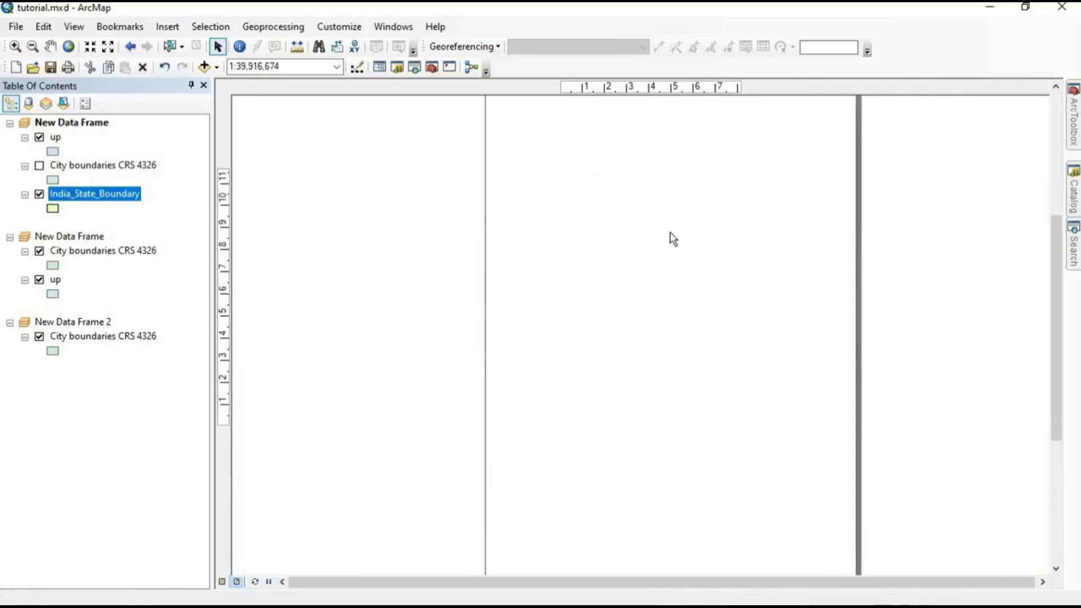
{"action": "scroll", "coordinate": [678, 239], "scroll_direction": "up", "scroll_amount": 2}
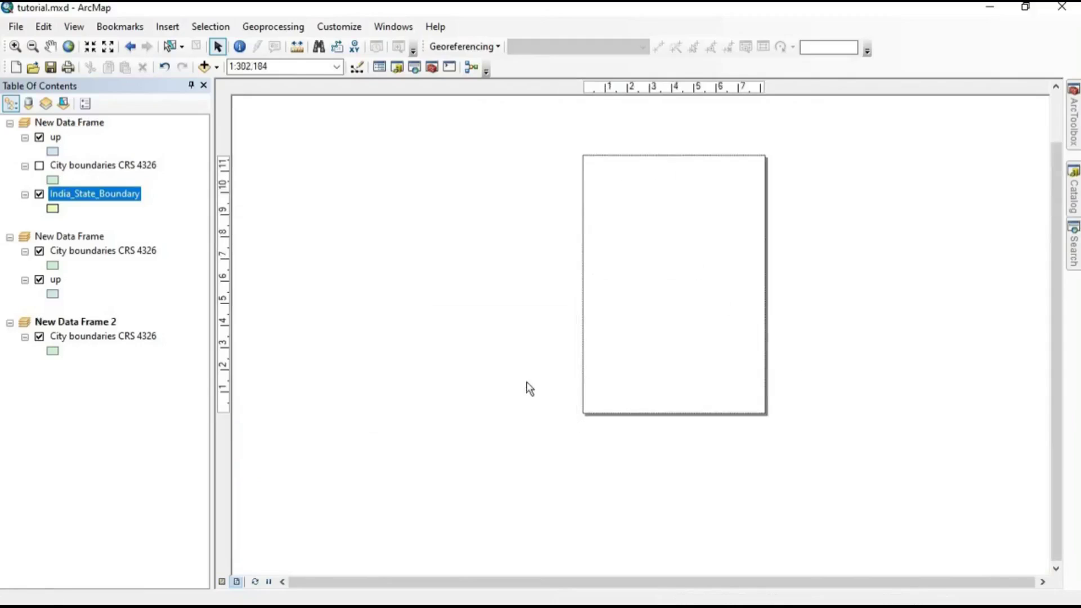
{"action": "left_click", "coordinate": [507, 383]}
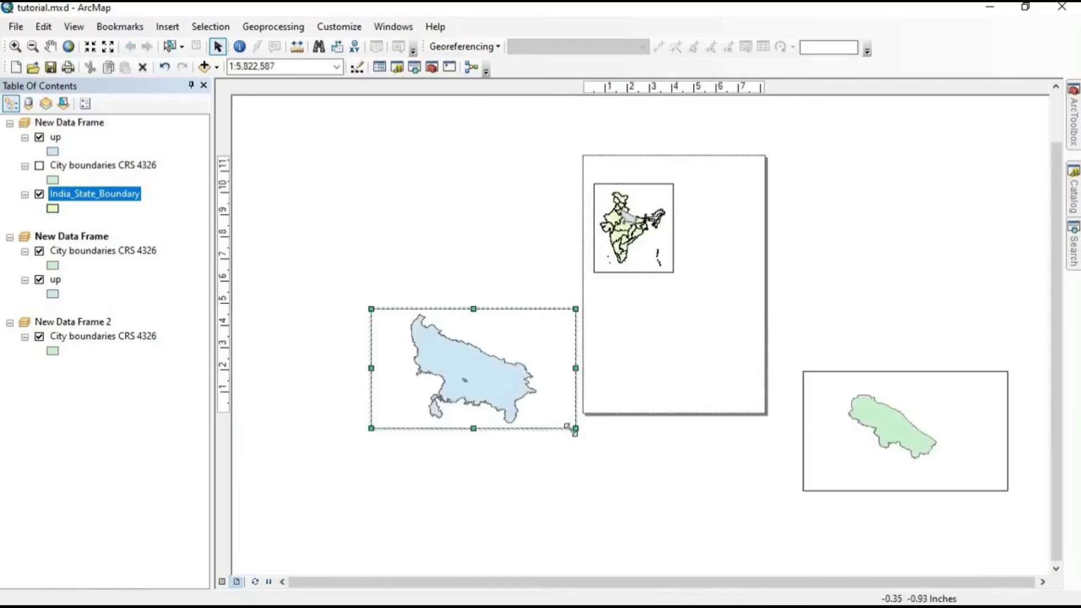
{"action": "left_click_drag", "start_coordinate": [575, 429], "coordinate": [501, 410]}
{"action": "scroll", "coordinate": [828, 319], "scroll_direction": "up", "scroll_amount": 2}
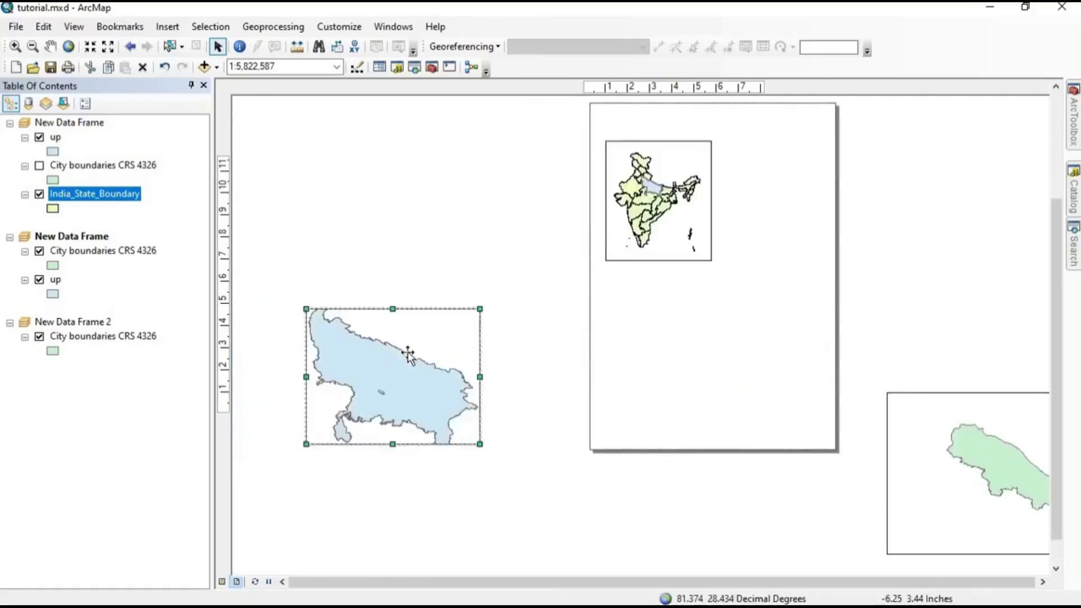
{"action": "left_click_drag", "start_coordinate": [408, 355], "coordinate": [811, 184]}
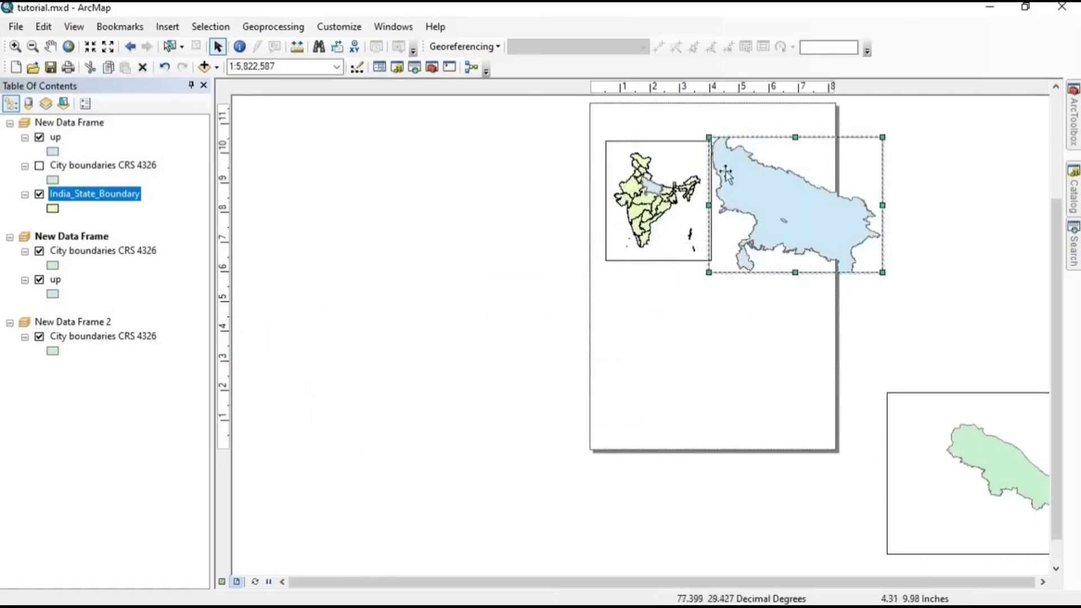
{"action": "left_click_drag", "start_coordinate": [709, 137], "coordinate": [763, 155]}
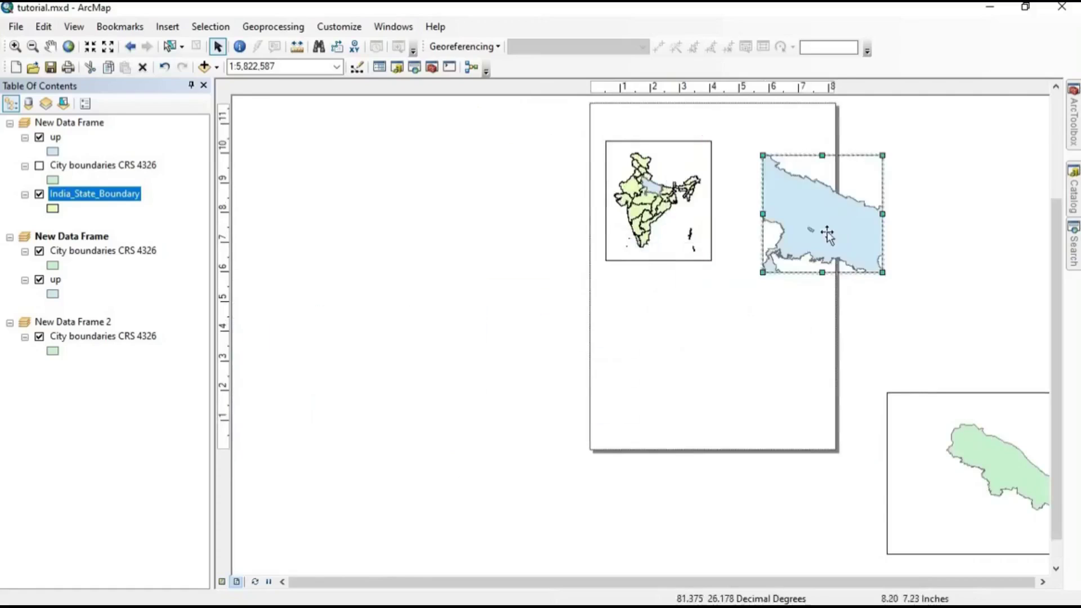
{"action": "left_click_drag", "start_coordinate": [827, 234], "coordinate": [800, 215]}
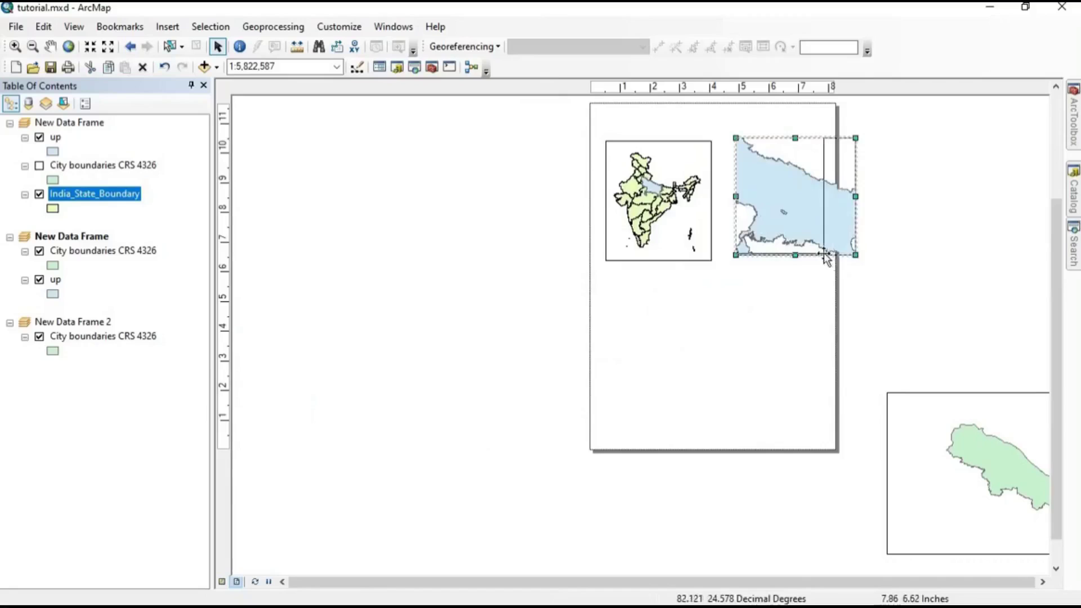
{"action": "left_click_drag", "start_coordinate": [824, 253], "coordinate": [831, 257]}
{"action": "left_click_drag", "start_coordinate": [772, 200], "coordinate": [774, 209]}
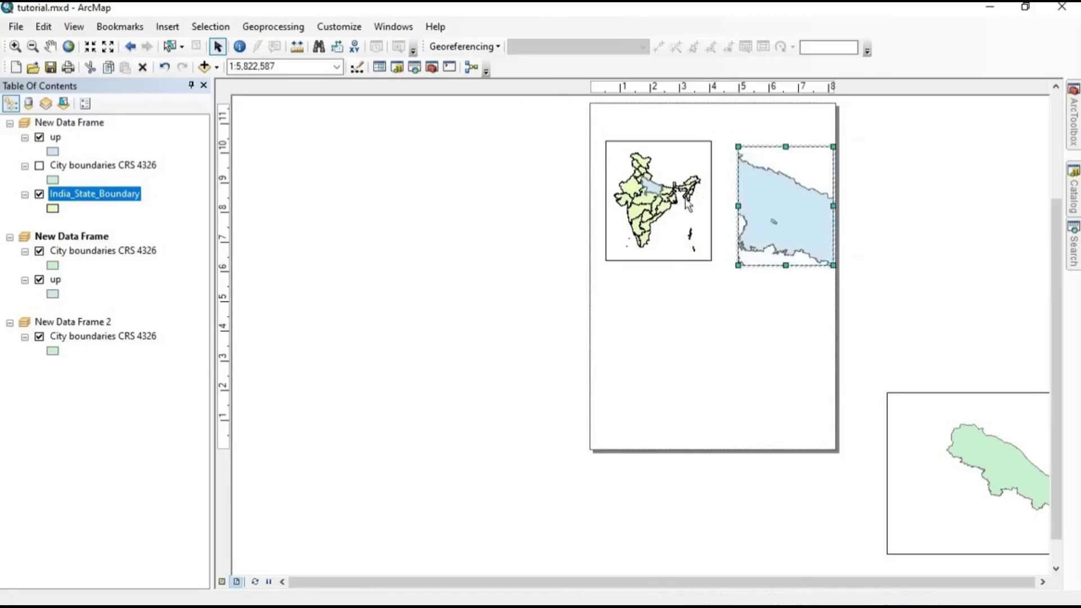
Set the Uttar Pradesh frame's map to full extent and line the frame up with the India frame.
{"action": "right_click", "coordinate": [771, 179]}
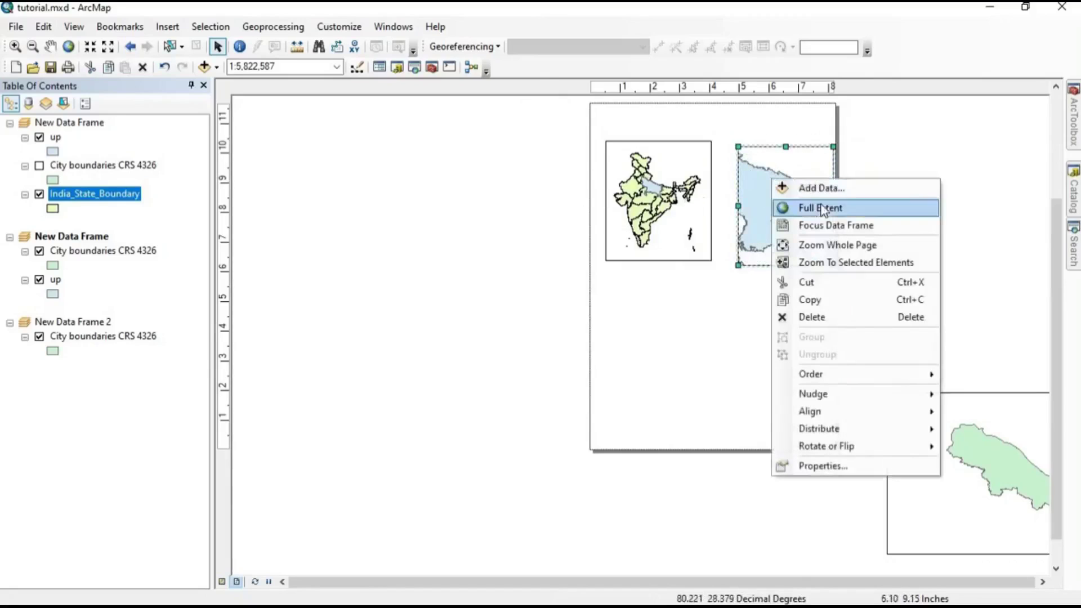
{"action": "left_click", "coordinate": [823, 209]}
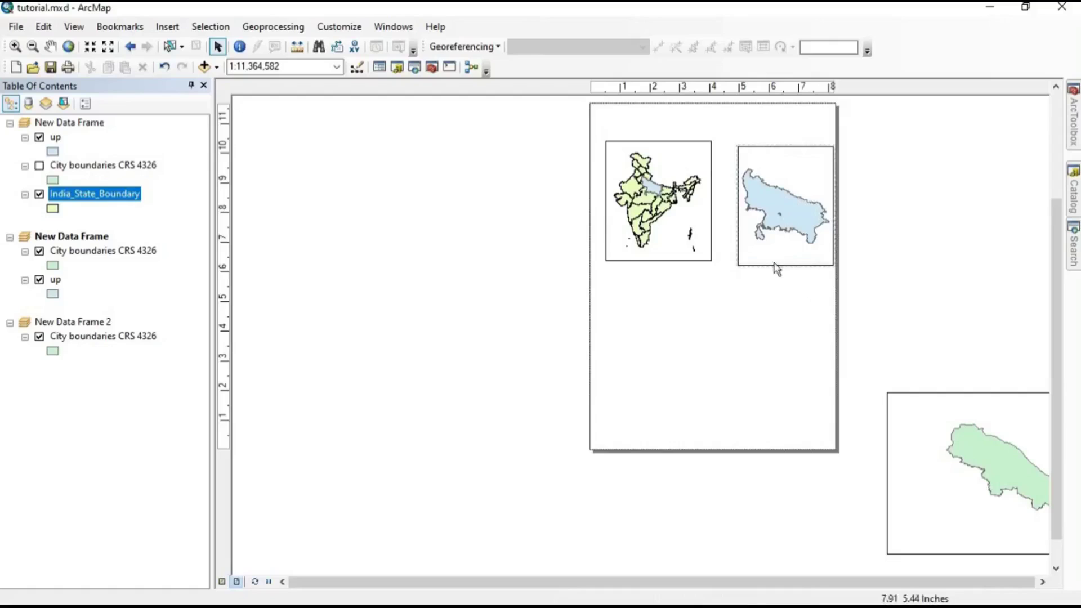
{"action": "left_click_drag", "start_coordinate": [777, 199], "coordinate": [778, 194]}
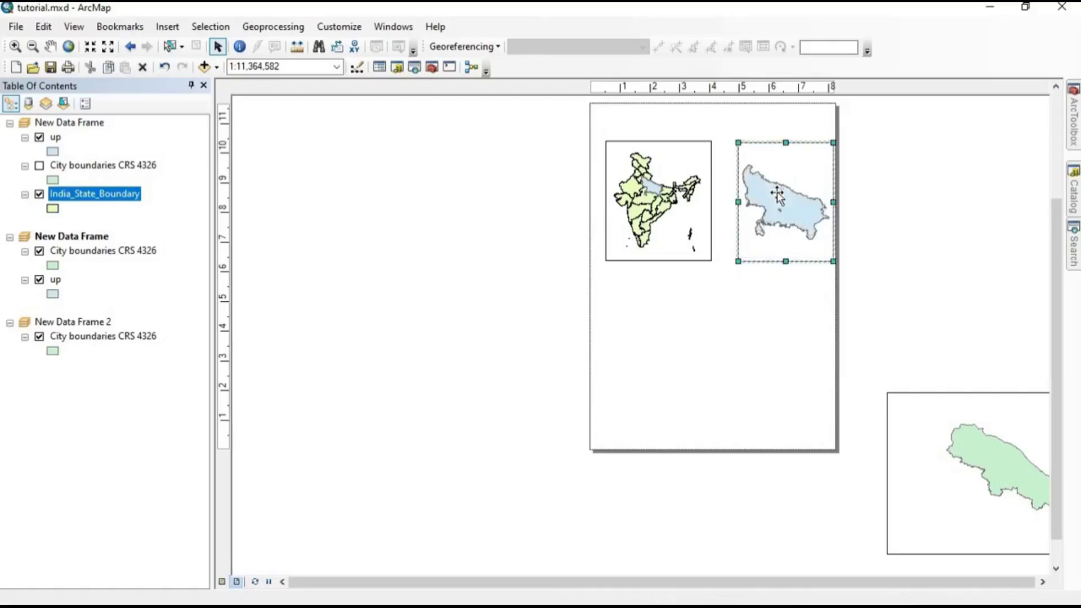
Move the city boundary data frame onto the lower half of the page and set its map to full extent.
{"action": "left_click", "coordinate": [1001, 481]}
{"action": "left_click_drag", "start_coordinate": [949, 457], "coordinate": [717, 365]}
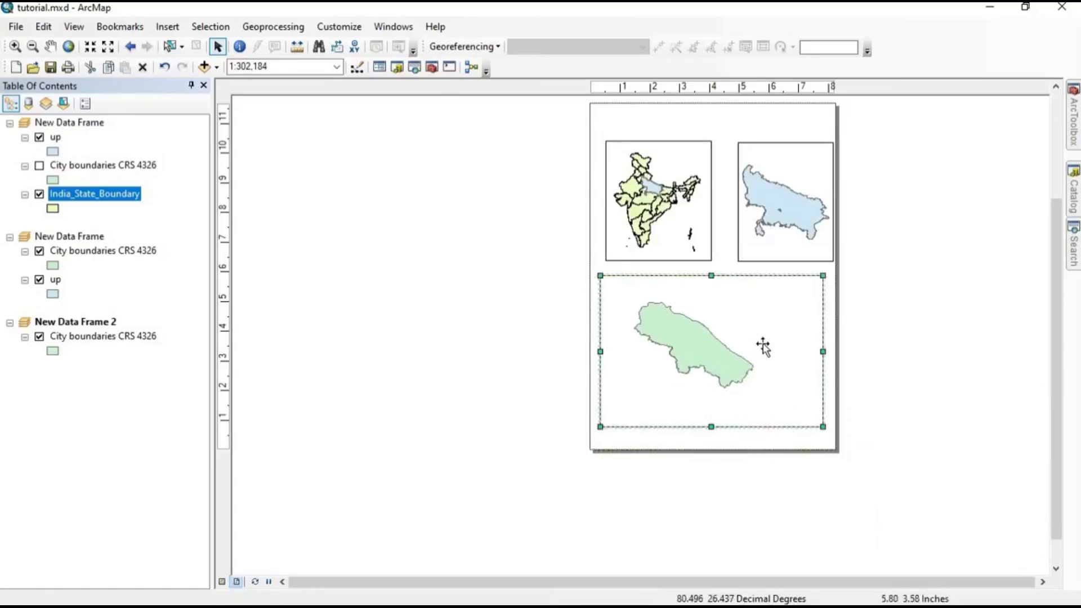
{"action": "right_click", "coordinate": [676, 343]}
{"action": "left_click", "coordinate": [720, 80]}
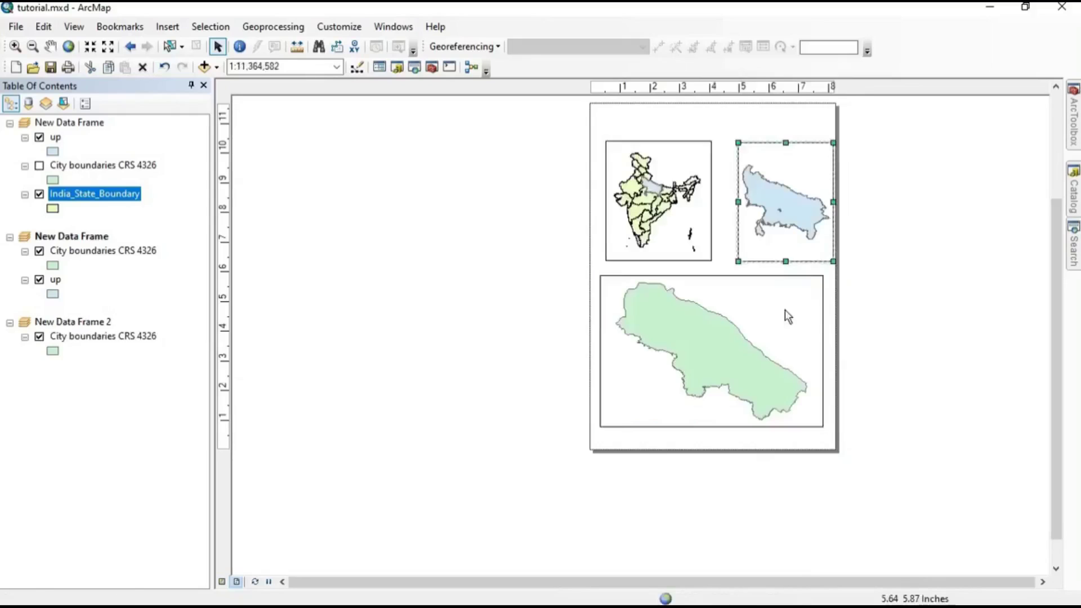
{"action": "left_click", "coordinate": [977, 284]}
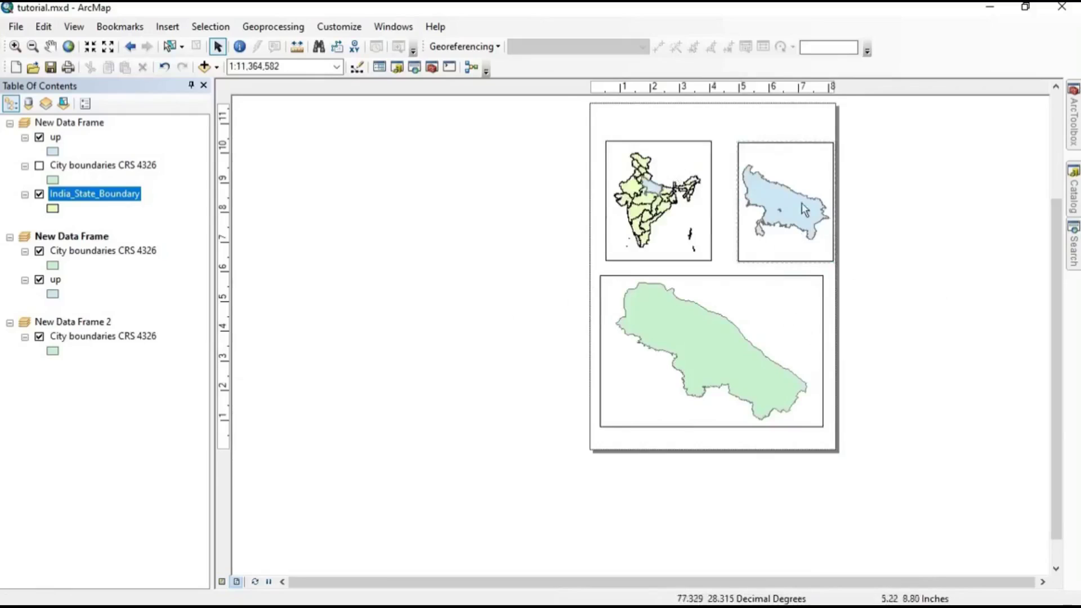
Start inserting a scale bar for the city boundary data frame, using the Alternating Scale Bar 2 style.
{"action": "left_click", "coordinate": [692, 333]}
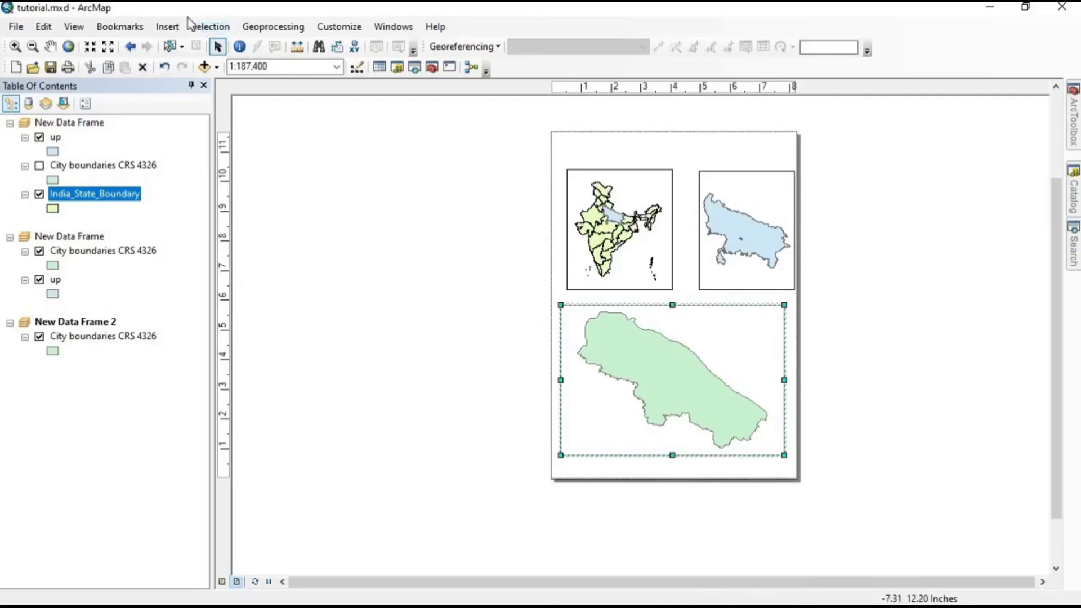
{"action": "left_click", "coordinate": [167, 27]}
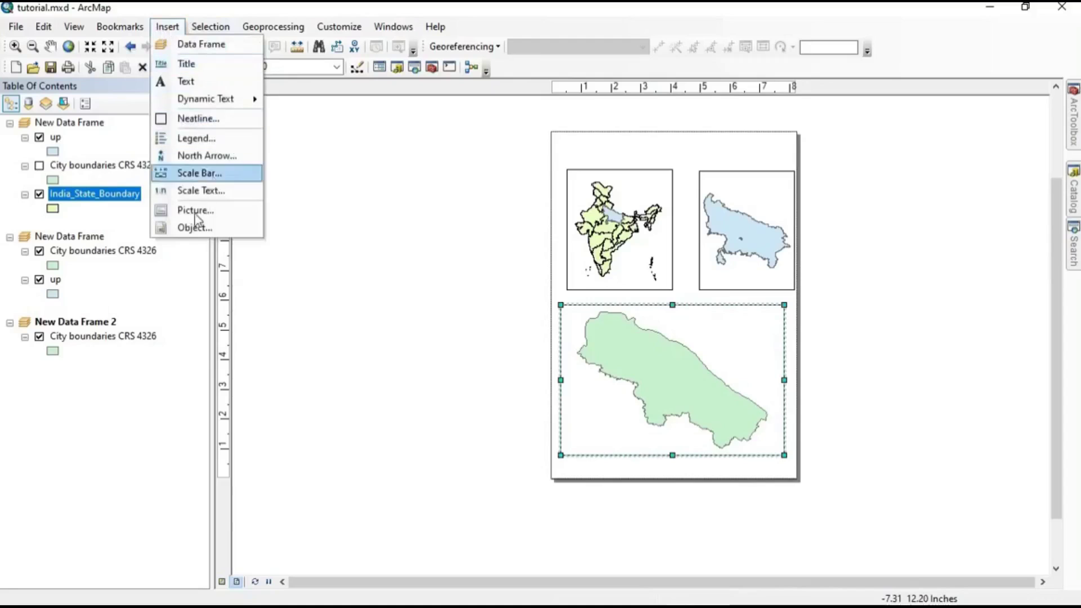
{"action": "left_click", "coordinate": [203, 177]}
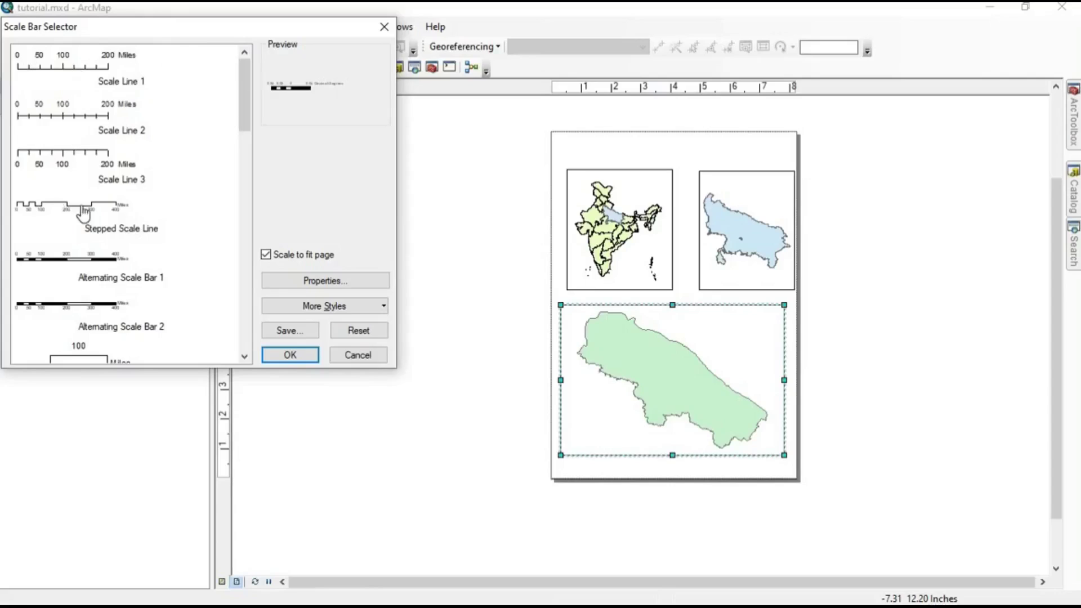
{"action": "scroll", "coordinate": [83, 214], "scroll_direction": "down", "scroll_amount": 2}
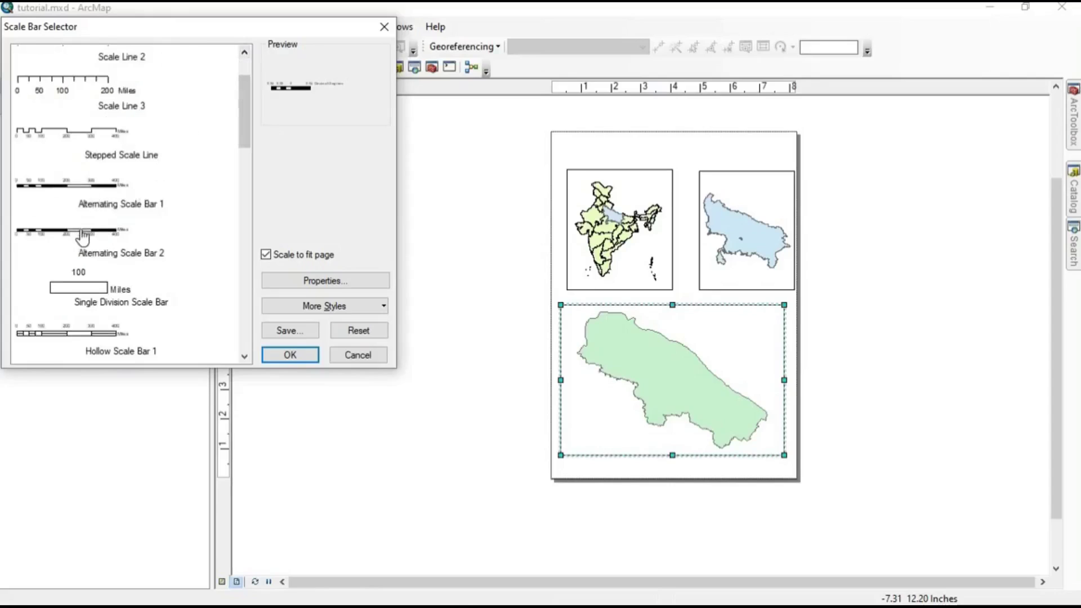
{"action": "left_click", "coordinate": [83, 237]}
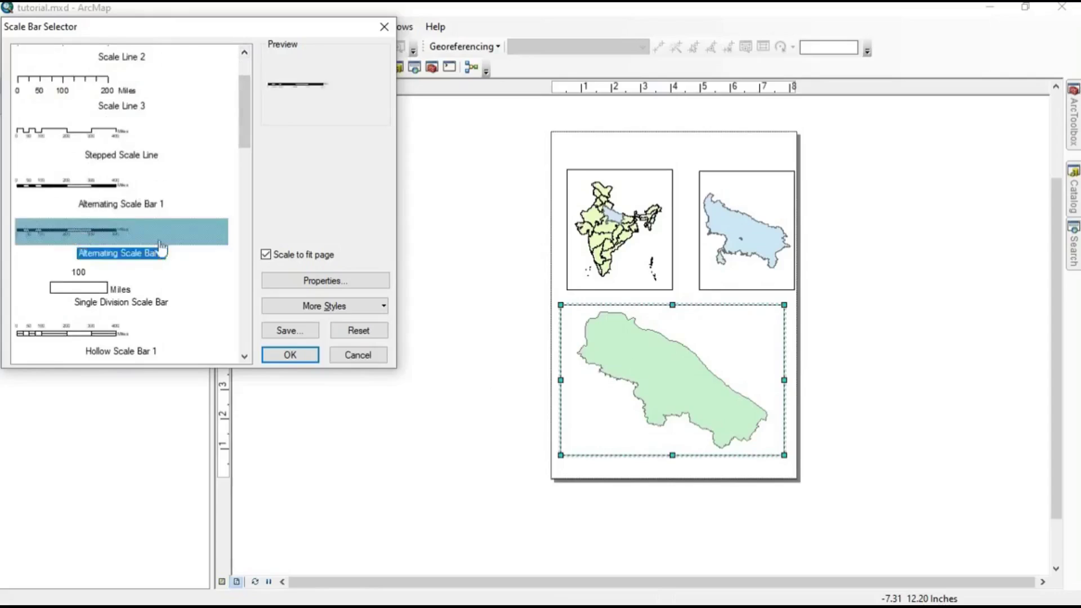
Set the scale bar to 1 subdivision with division units in Kilometers and the label Km.
{"action": "left_click", "coordinate": [329, 281]}
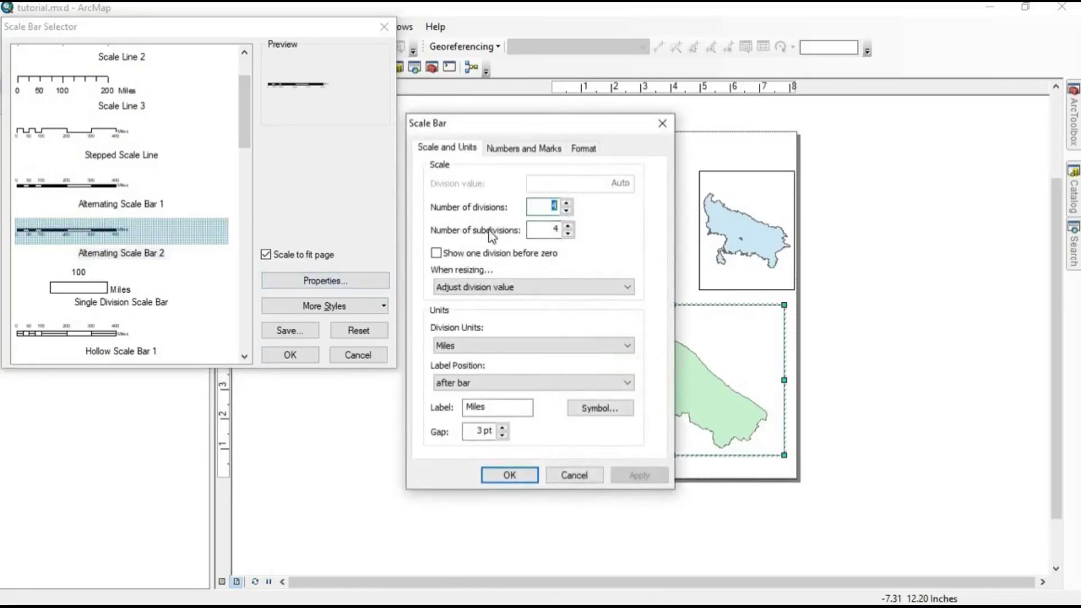
{"action": "left_click", "coordinate": [573, 231]}
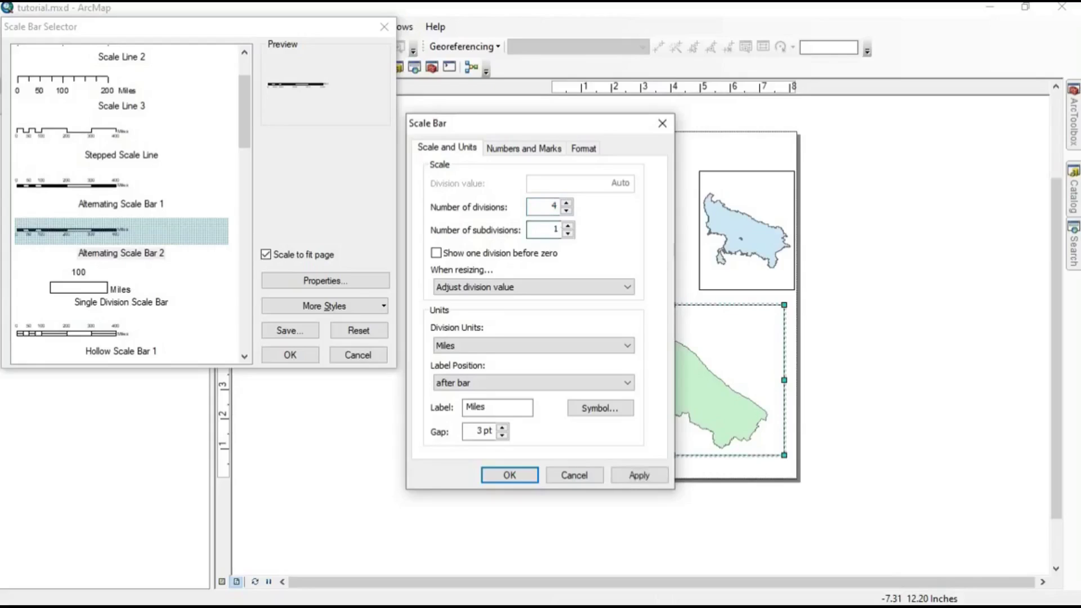
{"action": "left_click", "coordinate": [543, 352]}
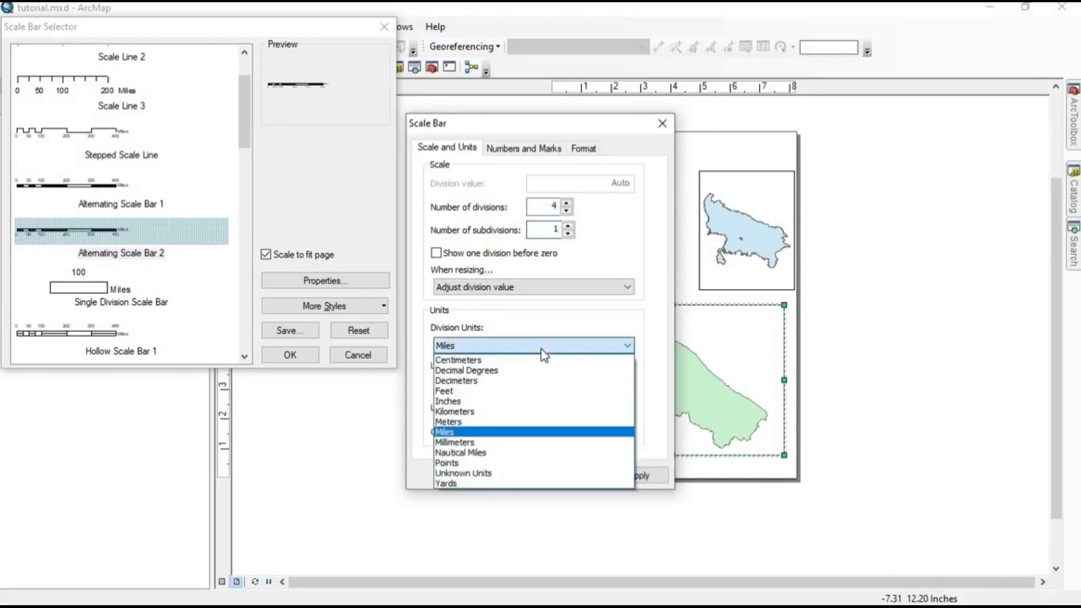
{"action": "left_click", "coordinate": [483, 412]}
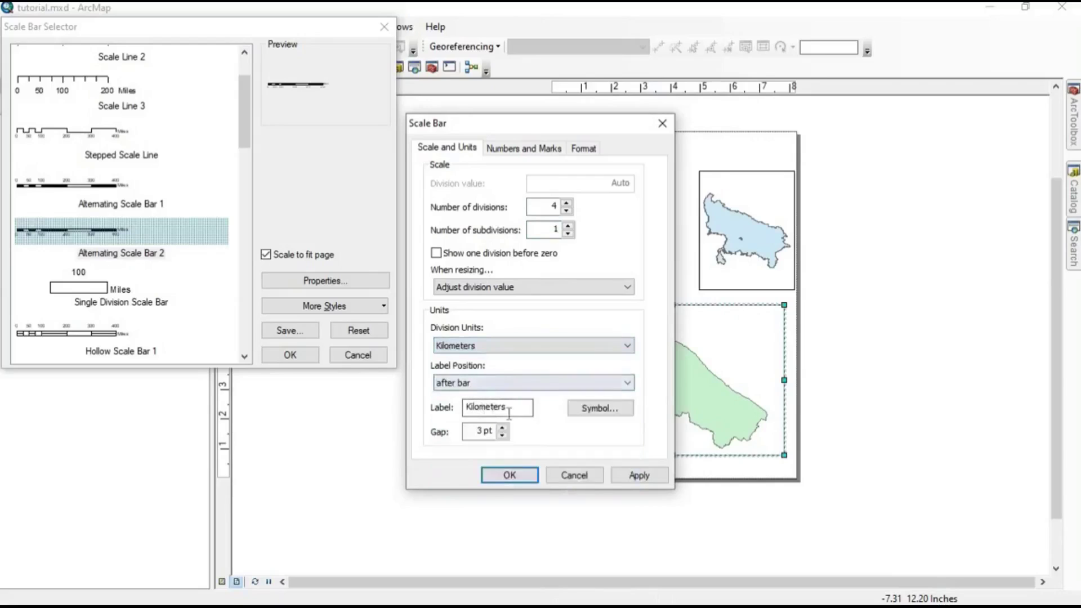
{"action": "left_click_drag", "start_coordinate": [510, 413], "coordinate": [427, 425]}
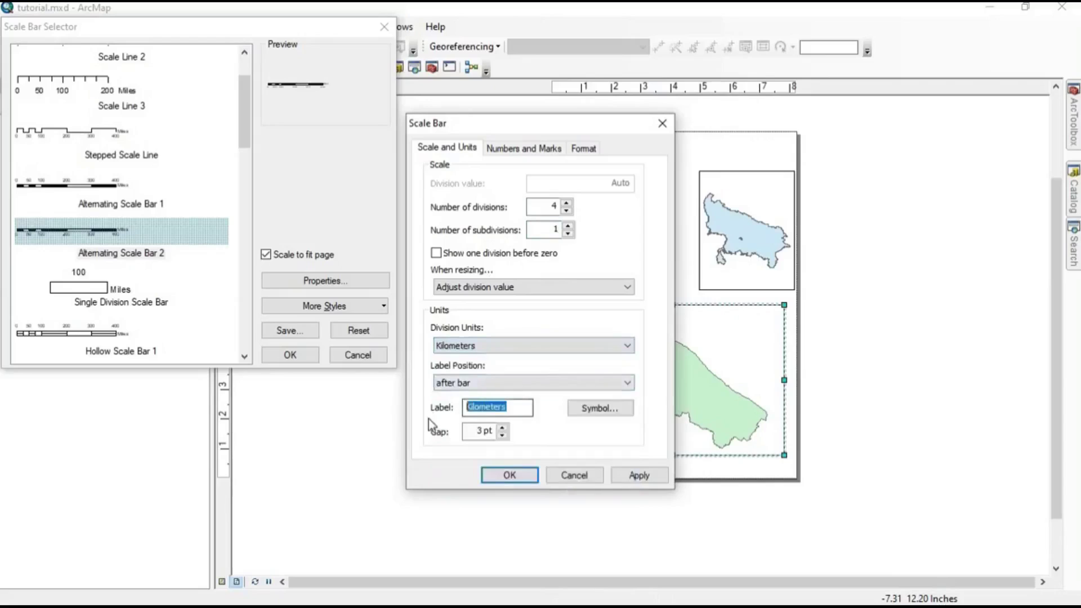
{"action": "type", "text": "Km"}
{"action": "left_click", "coordinate": [498, 479]}
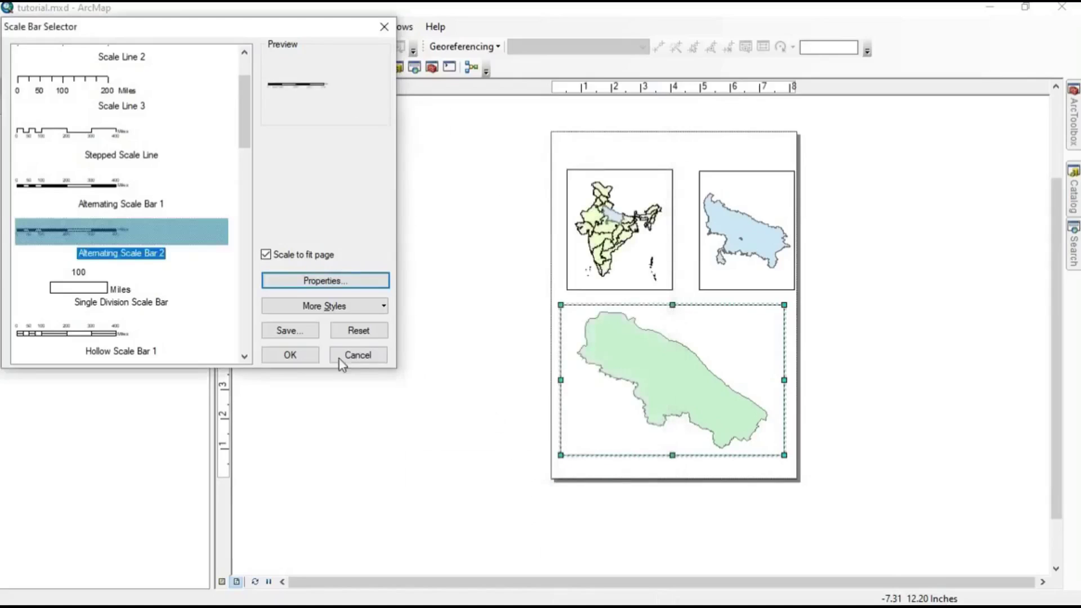
Add the configured scale bar to the layout and place it in the lower-left corner of the city boundary frame.
{"action": "left_click", "coordinate": [305, 356]}
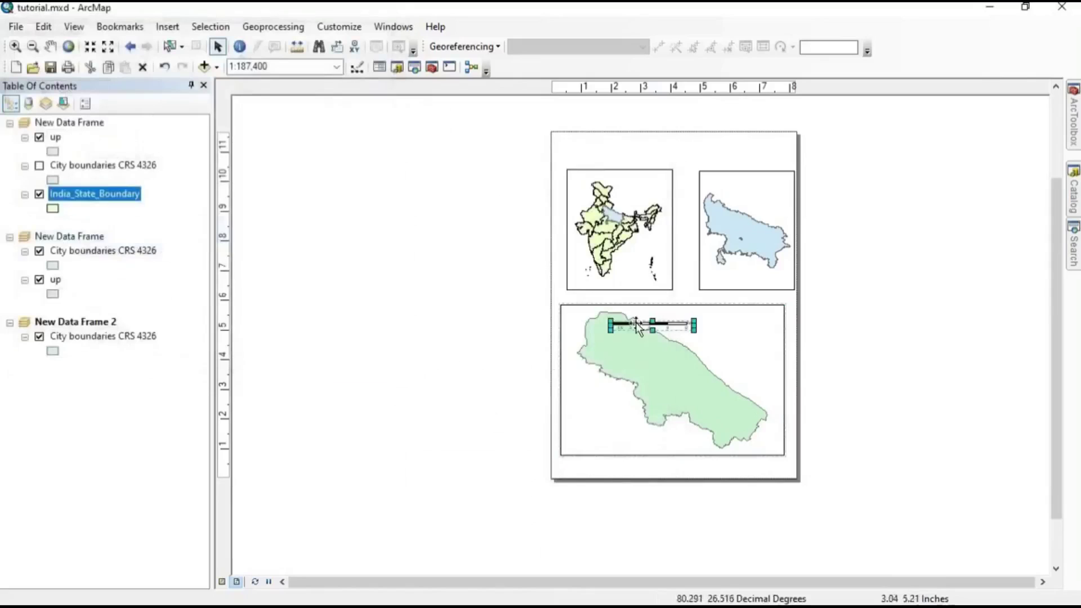
{"action": "left_click_drag", "start_coordinate": [616, 421], "coordinate": [603, 448]}
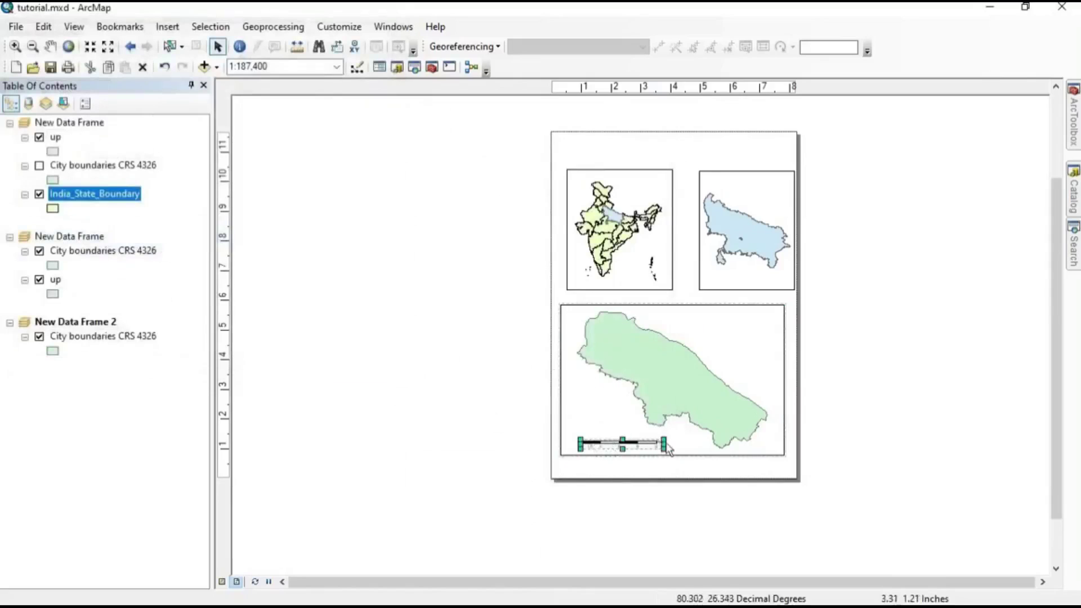
Inspect the scale bar in the lower data frame and its properties, leaving the settings as they are.
{"action": "left_click", "coordinate": [543, 429]}
{"action": "scroll", "coordinate": [542, 430], "scroll_direction": "up", "scroll_amount": 1}
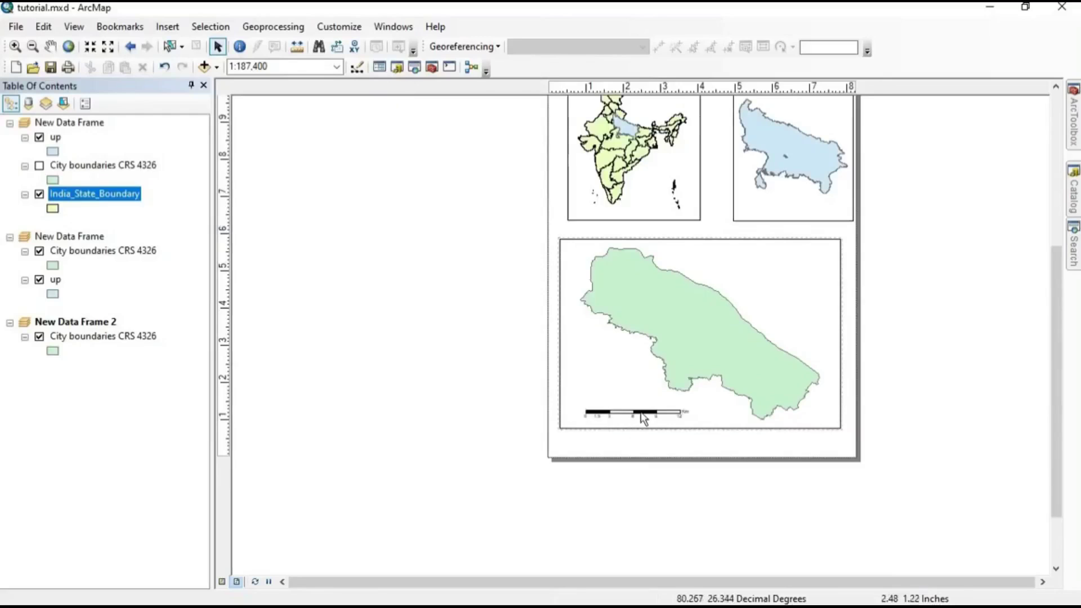
{"action": "scroll", "coordinate": [643, 417], "scroll_direction": "up", "scroll_amount": 1}
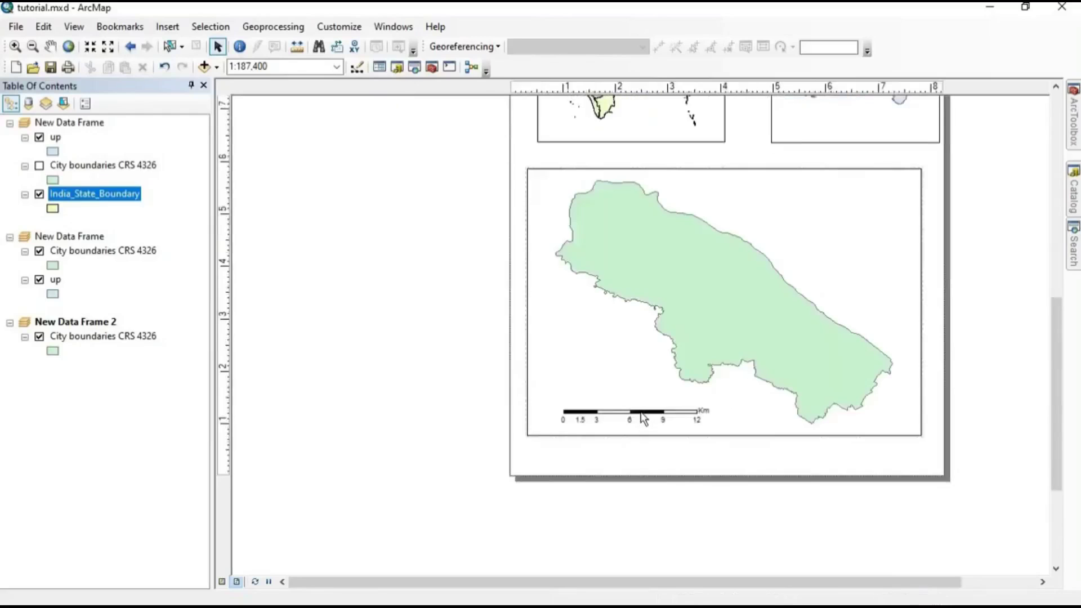
{"action": "double_click", "coordinate": [644, 417]}
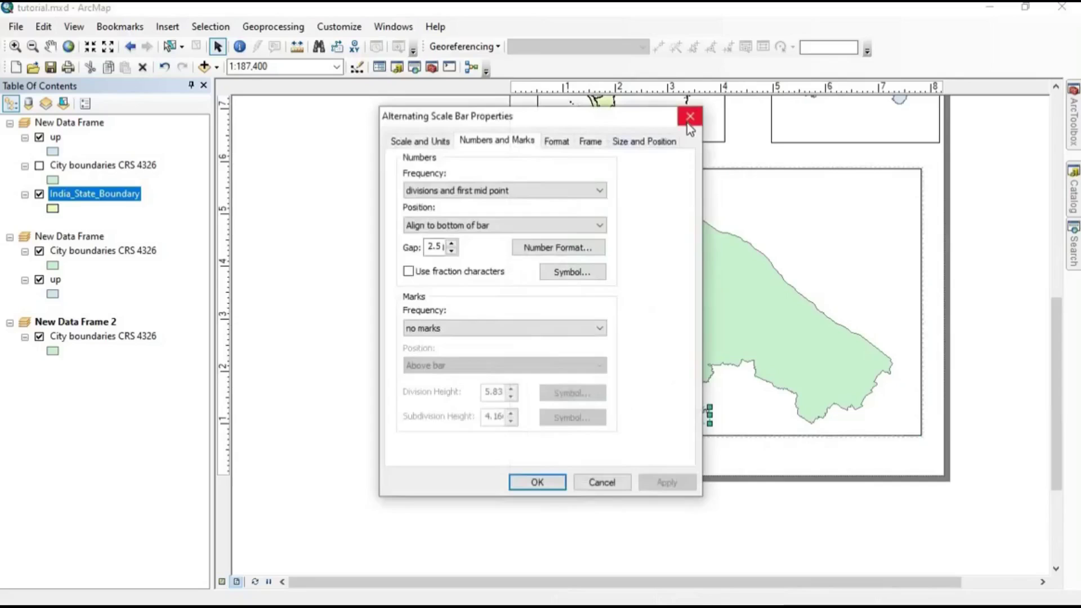
{"action": "left_click", "coordinate": [688, 123]}
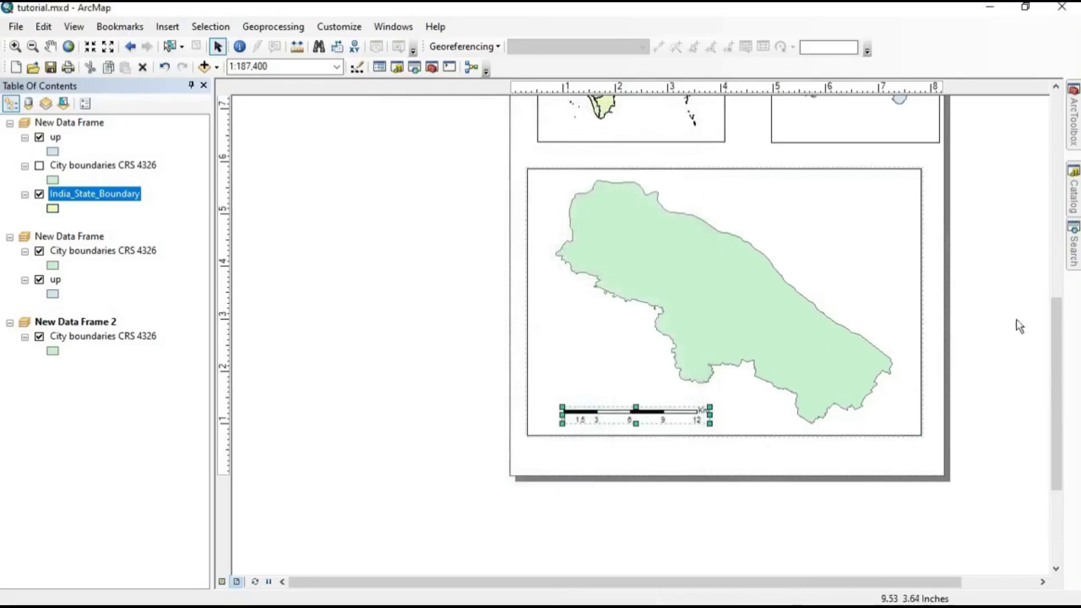
{"action": "left_click_drag", "start_coordinate": [1053, 376], "coordinate": [1056, 307]}
{"action": "scroll", "coordinate": [762, 332], "scroll_direction": "up", "scroll_amount": 4}
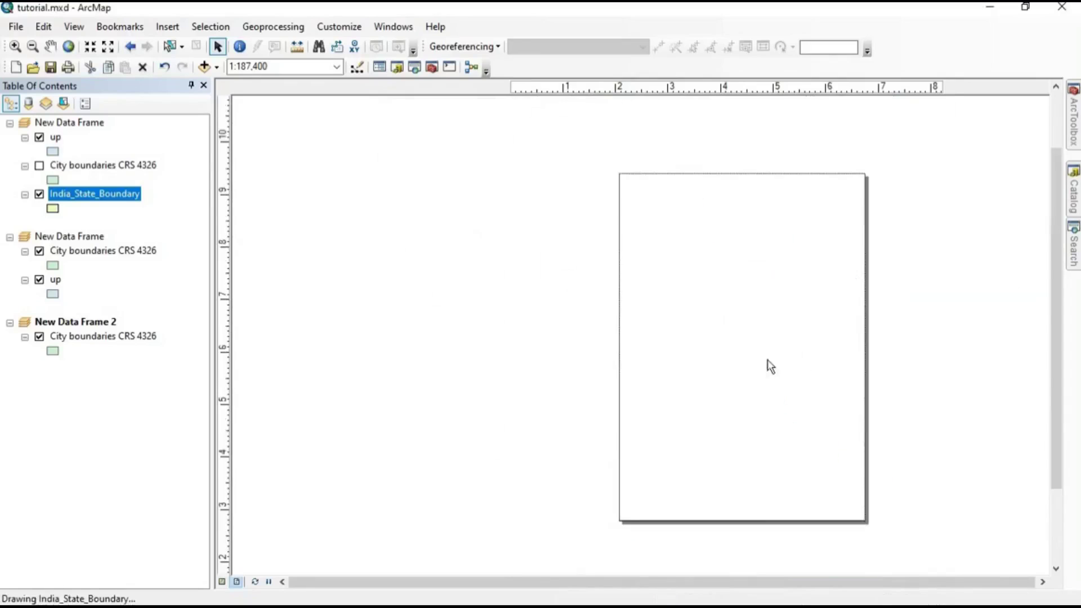
Insert an ESRI North 1 north arrow and place it in the upper-right corner of the lower data frame.
{"action": "left_click", "coordinate": [777, 381]}
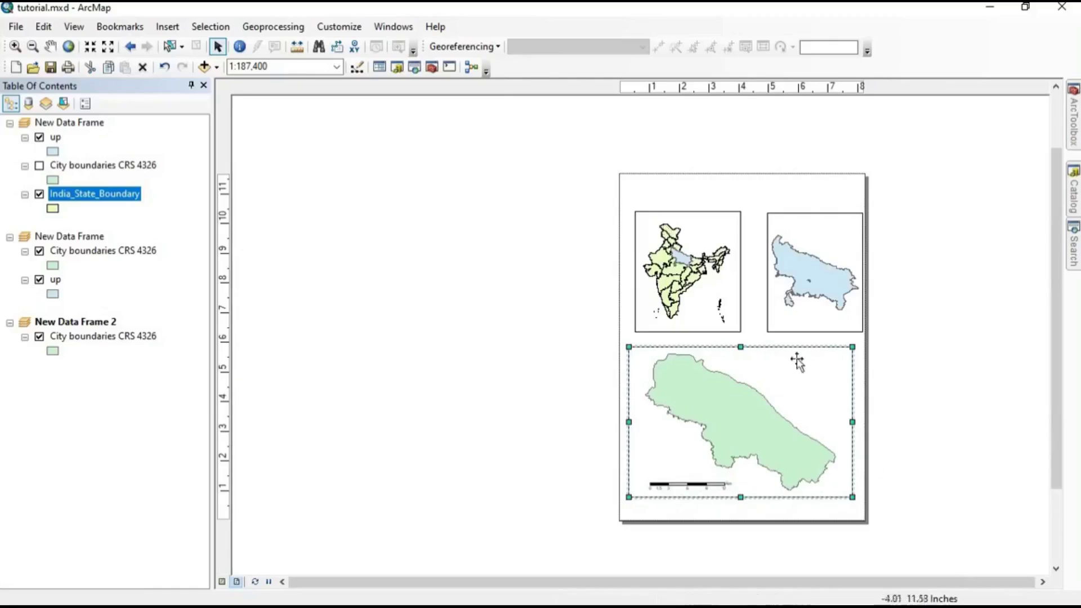
{"action": "left_click", "coordinate": [171, 26]}
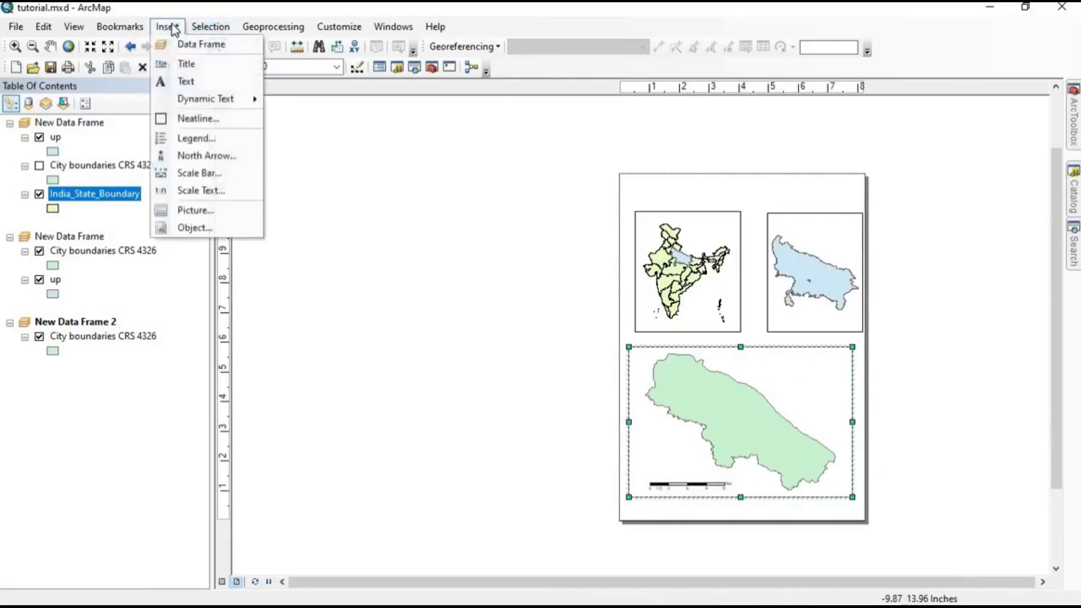
{"action": "left_click", "coordinate": [207, 155]}
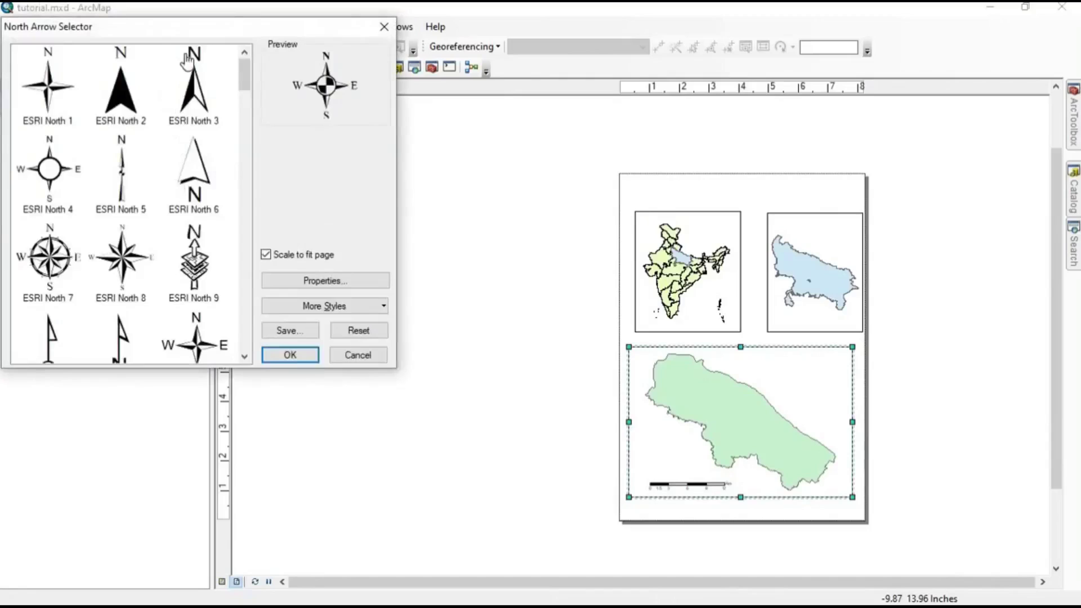
{"action": "left_click", "coordinate": [56, 93]}
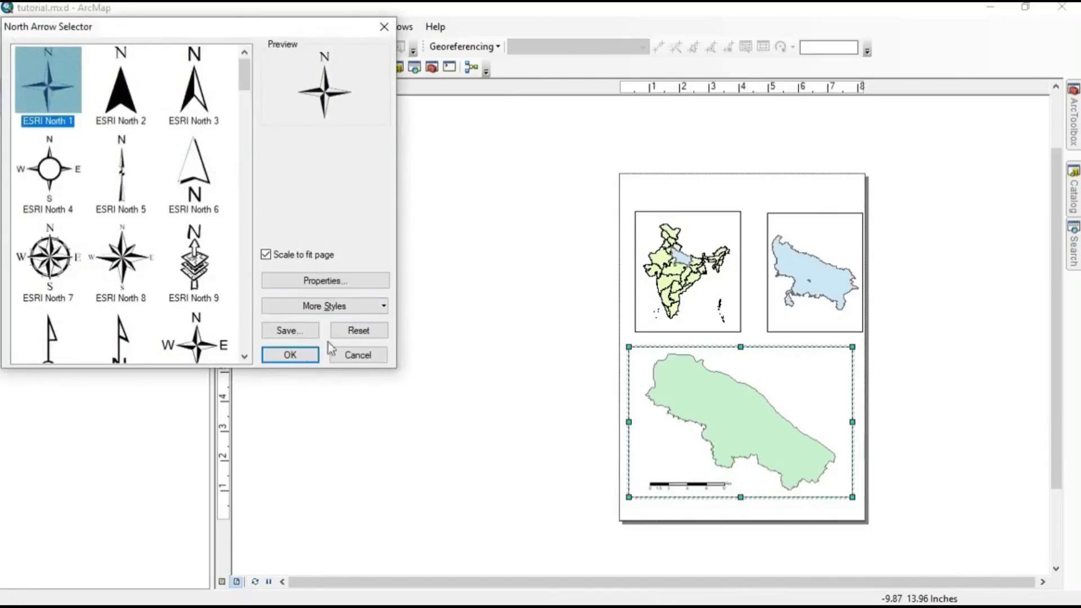
{"action": "left_click", "coordinate": [291, 355]}
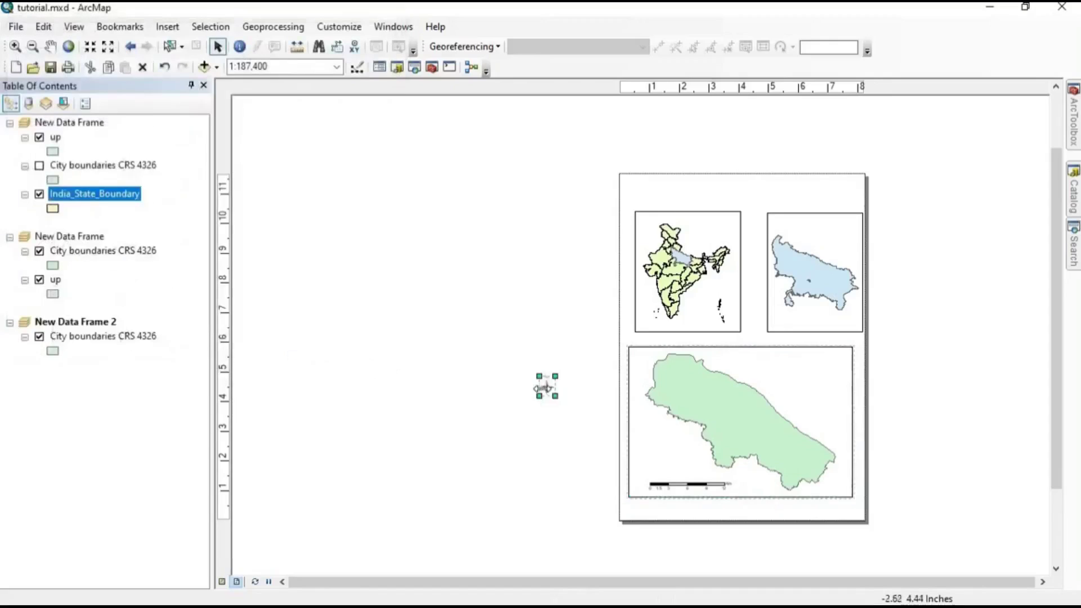
{"action": "left_click_drag", "start_coordinate": [545, 387], "coordinate": [839, 365]}
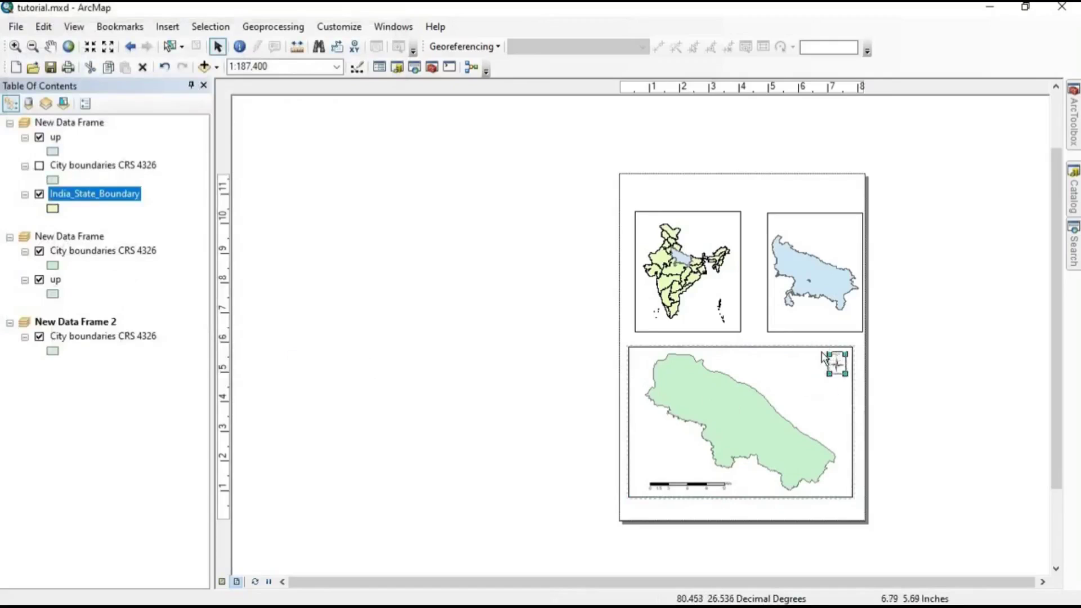
Start a new grid for the lower data frame, choosing a graticule that divides the map by meridians and parallels.
{"action": "left_click", "coordinate": [800, 372]}
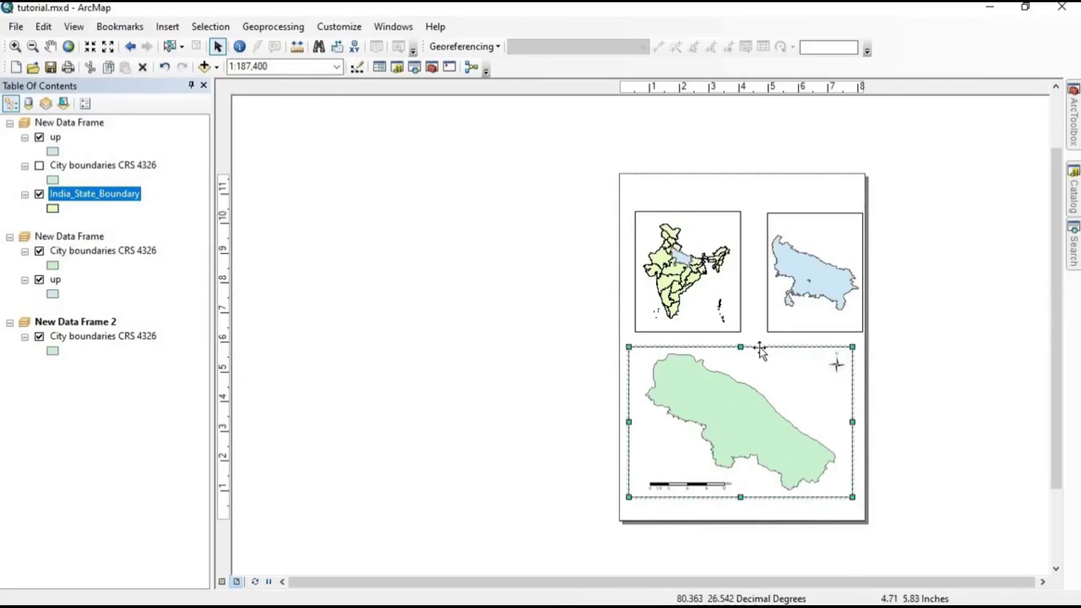
{"action": "right_click", "coordinate": [759, 348]}
{"action": "left_click", "coordinate": [785, 336]}
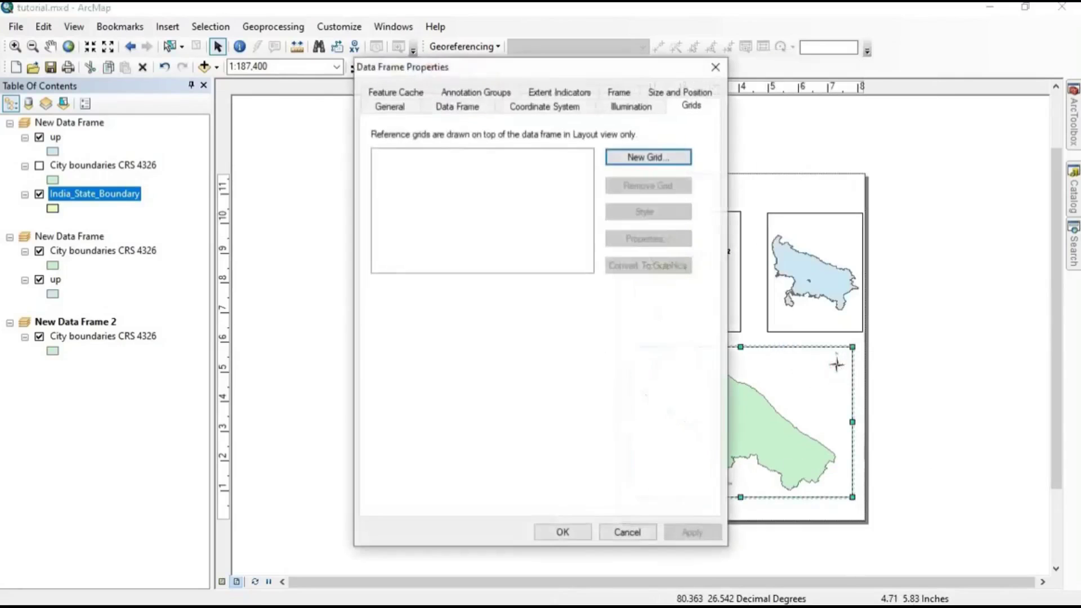
{"action": "left_click", "coordinate": [636, 159]}
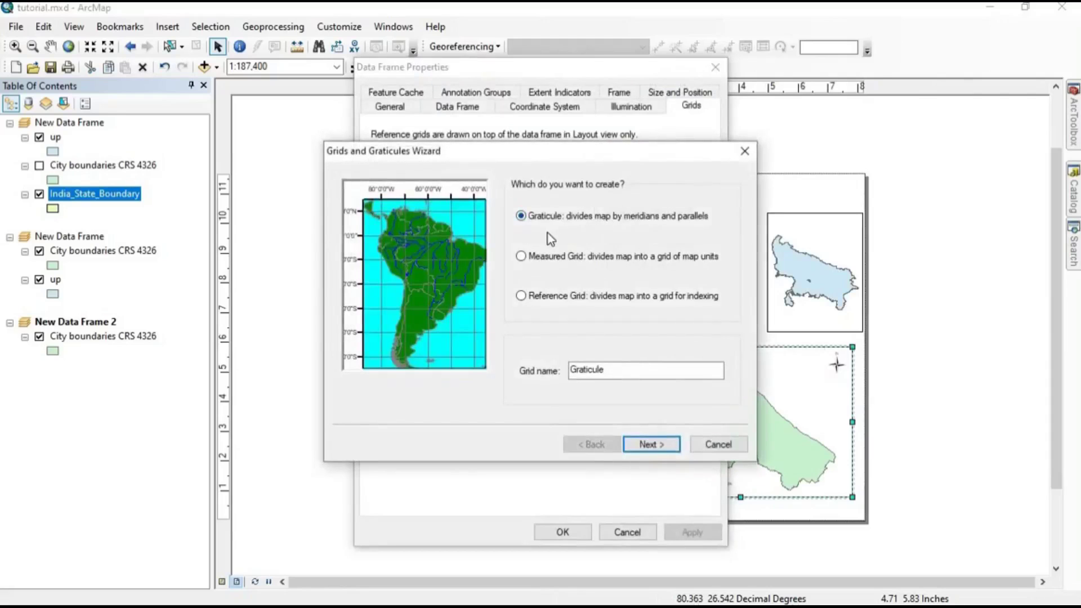
{"action": "left_click", "coordinate": [521, 257]}
{"action": "left_click", "coordinate": [521, 296]}
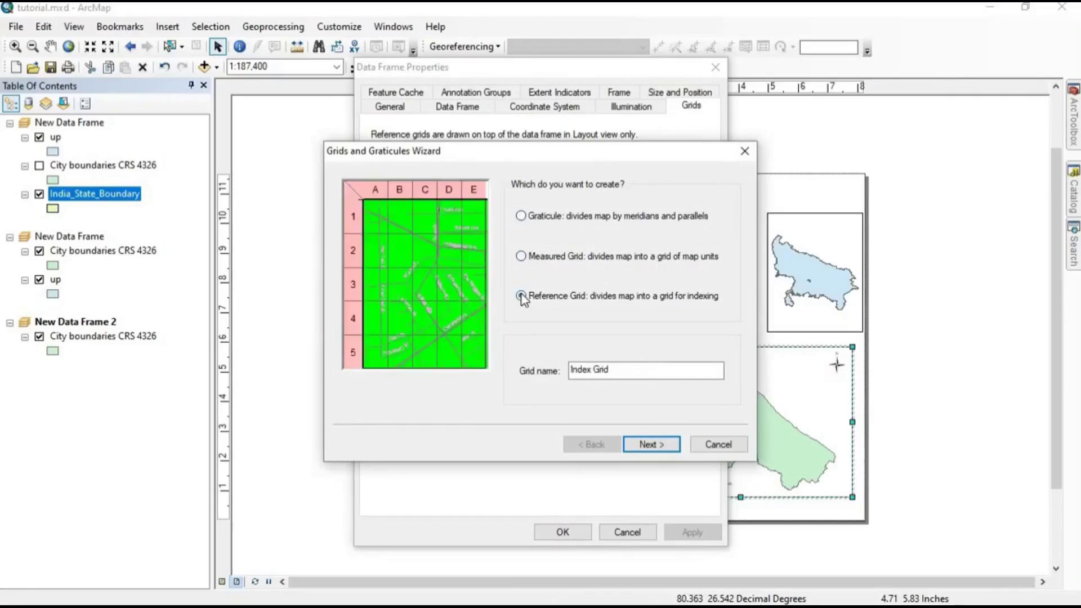
{"action": "left_click", "coordinate": [521, 217]}
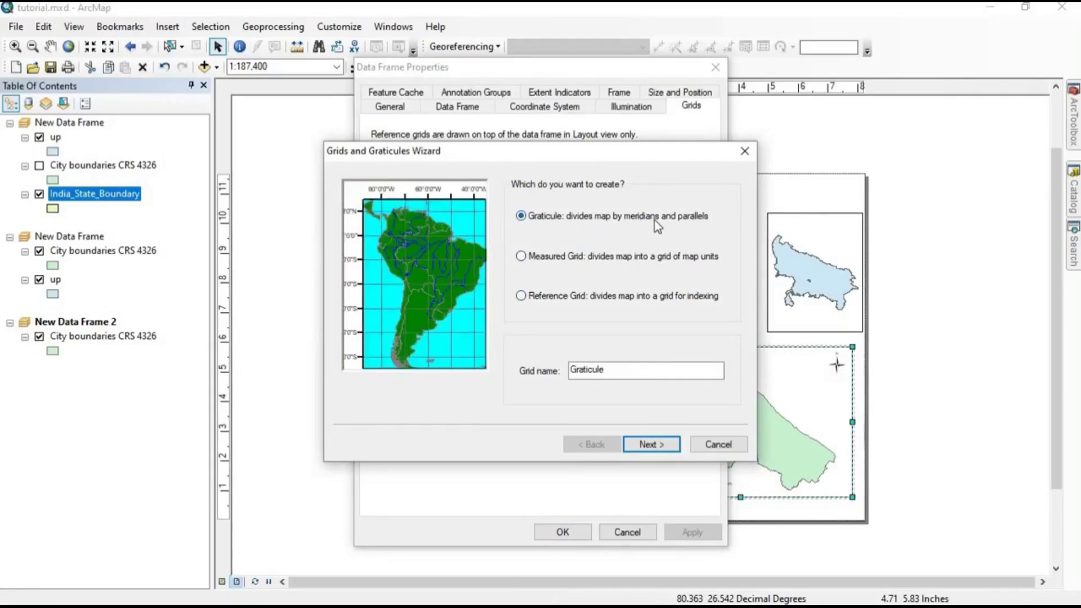
Set the new graticule's appearance to labels only.
{"action": "left_click", "coordinate": [675, 444]}
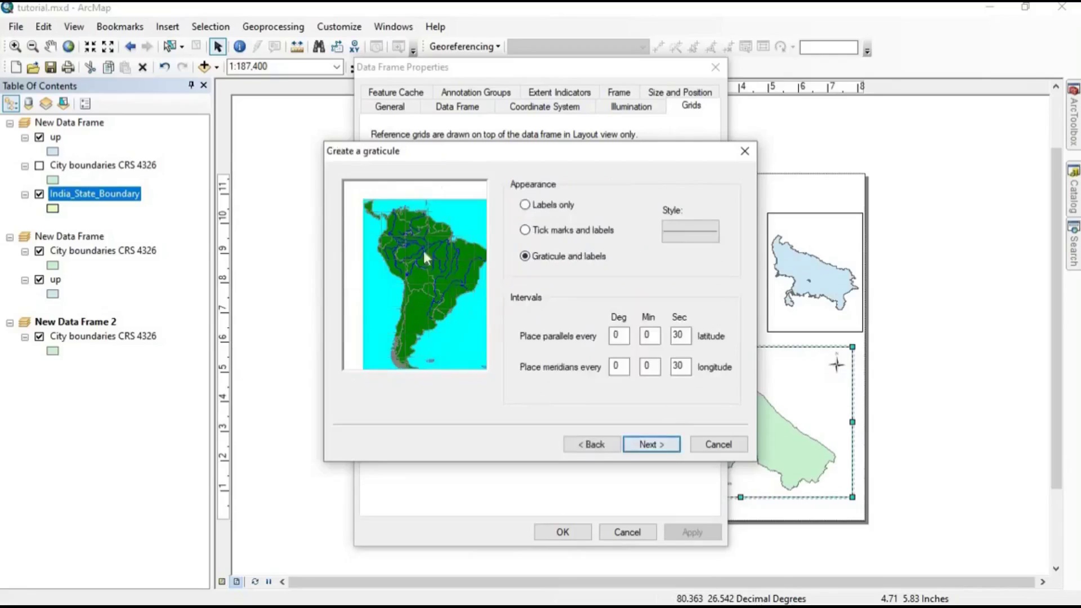
{"action": "left_click", "coordinate": [525, 231]}
{"action": "left_click", "coordinate": [525, 205]}
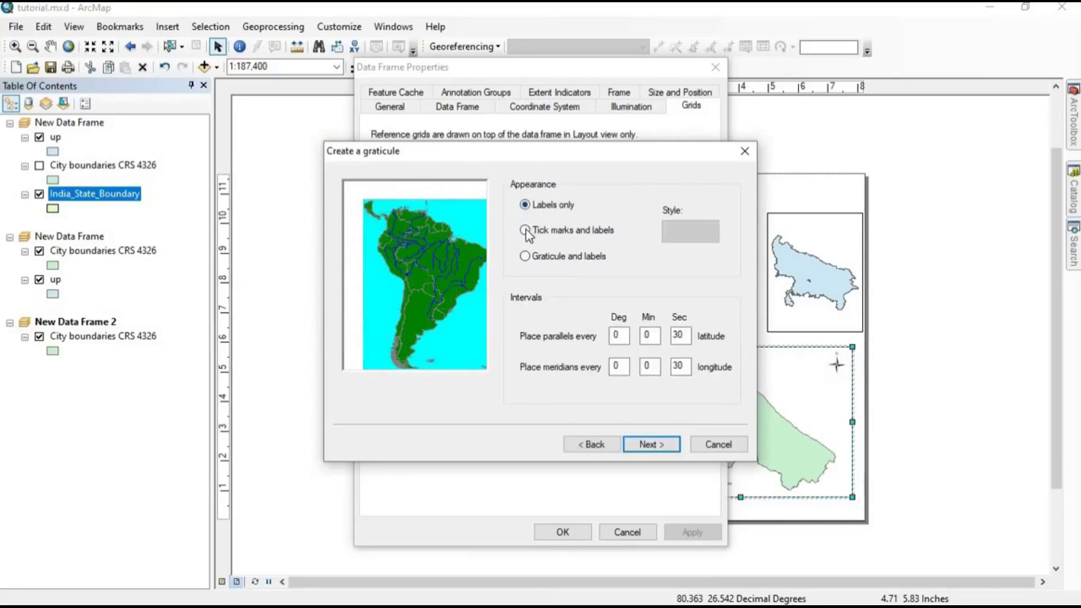
{"action": "left_click", "coordinate": [527, 231]}
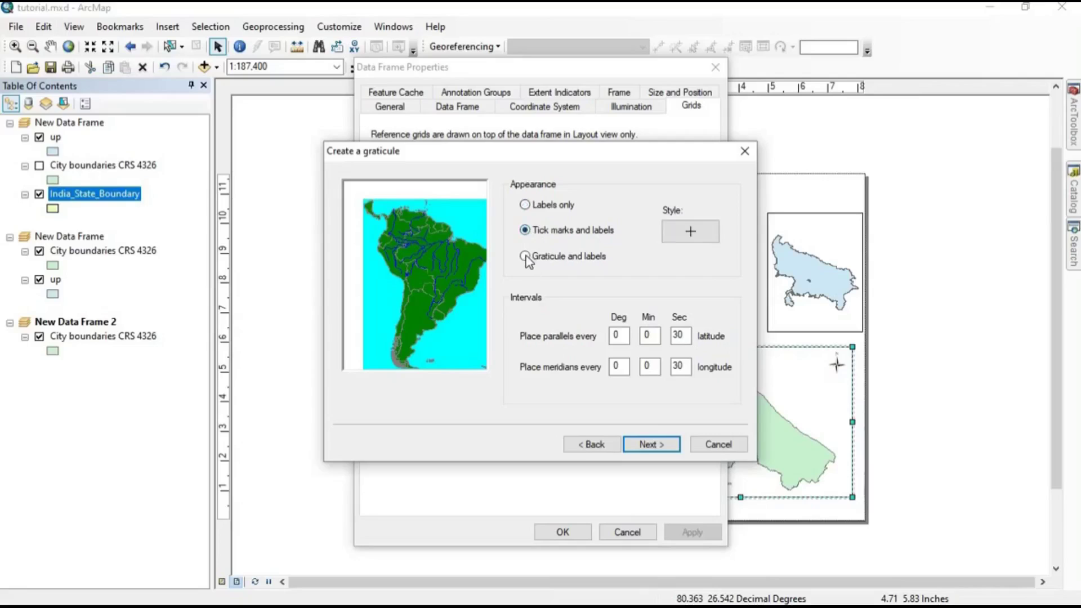
{"action": "left_click", "coordinate": [525, 256]}
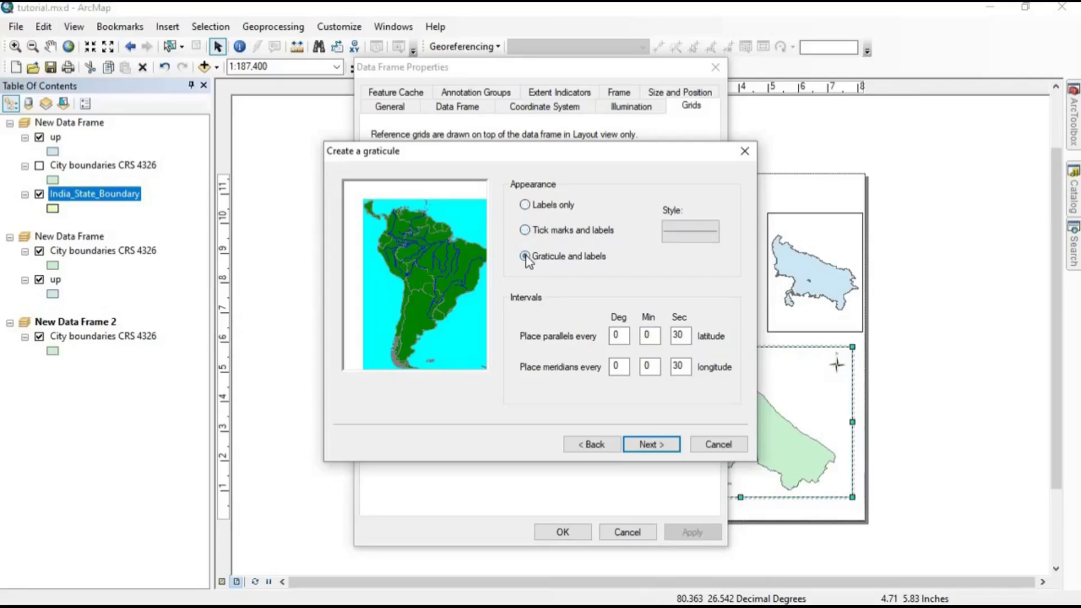
{"action": "left_click", "coordinate": [525, 206]}
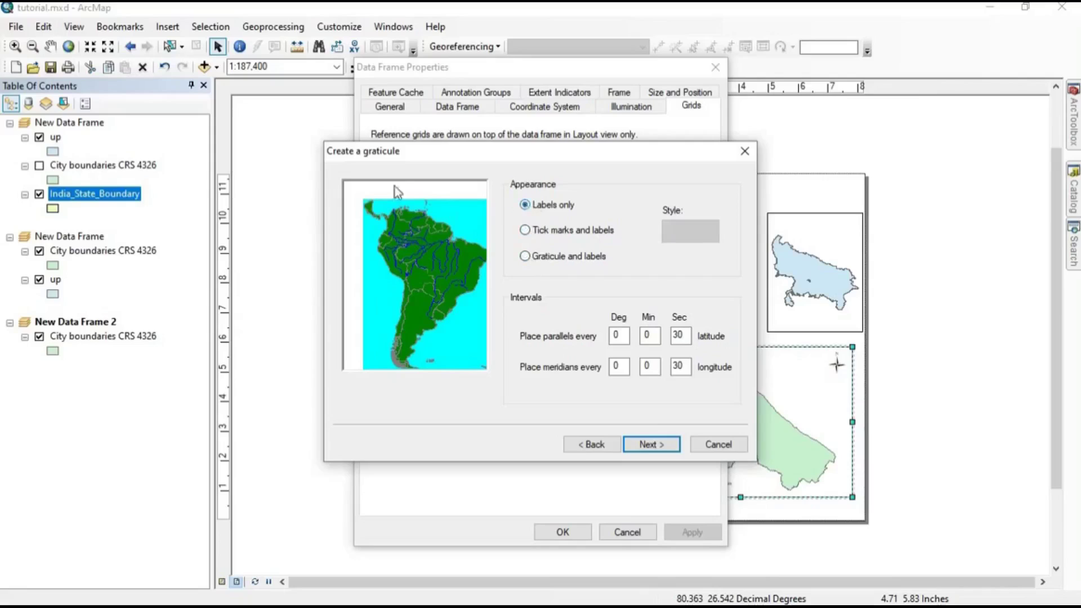
Finish the graticule with the default axes, labels and simple border, and apply it to the data frame.
{"action": "left_click", "coordinate": [653, 444]}
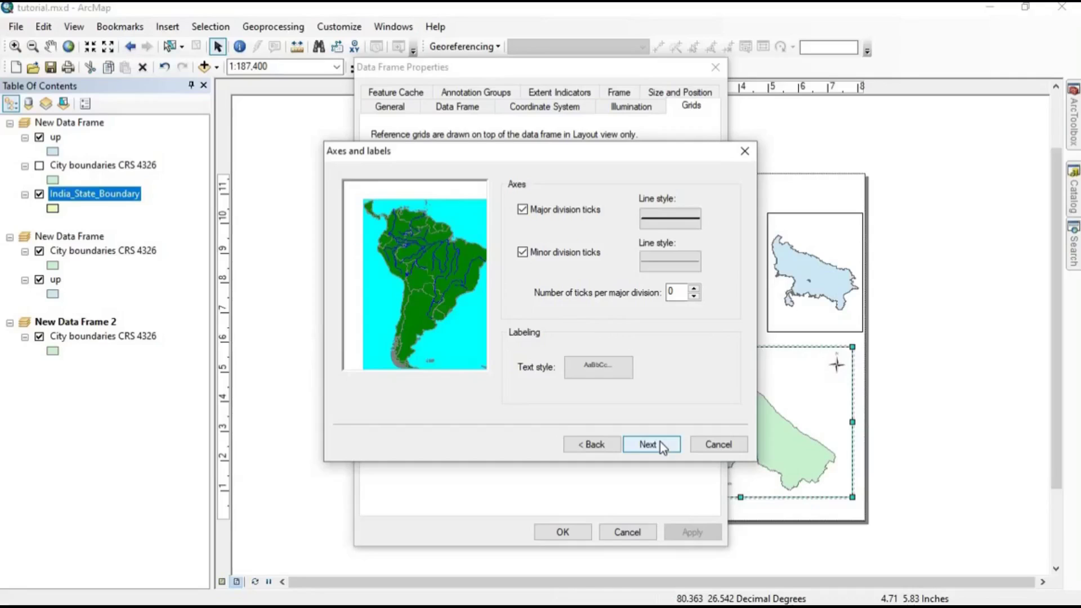
{"action": "left_click", "coordinate": [660, 442]}
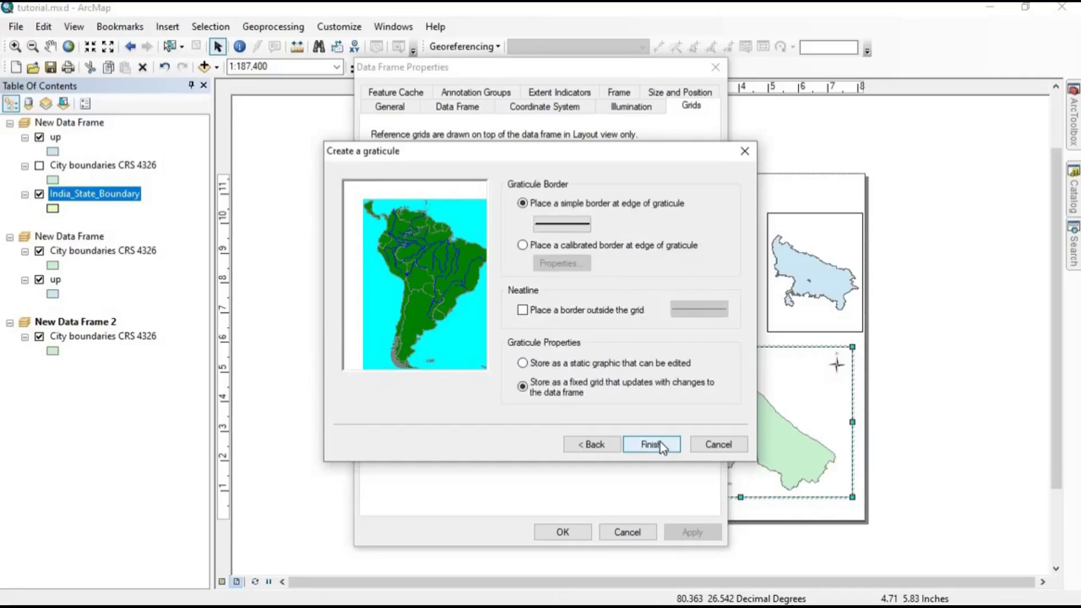
{"action": "left_click", "coordinate": [660, 443]}
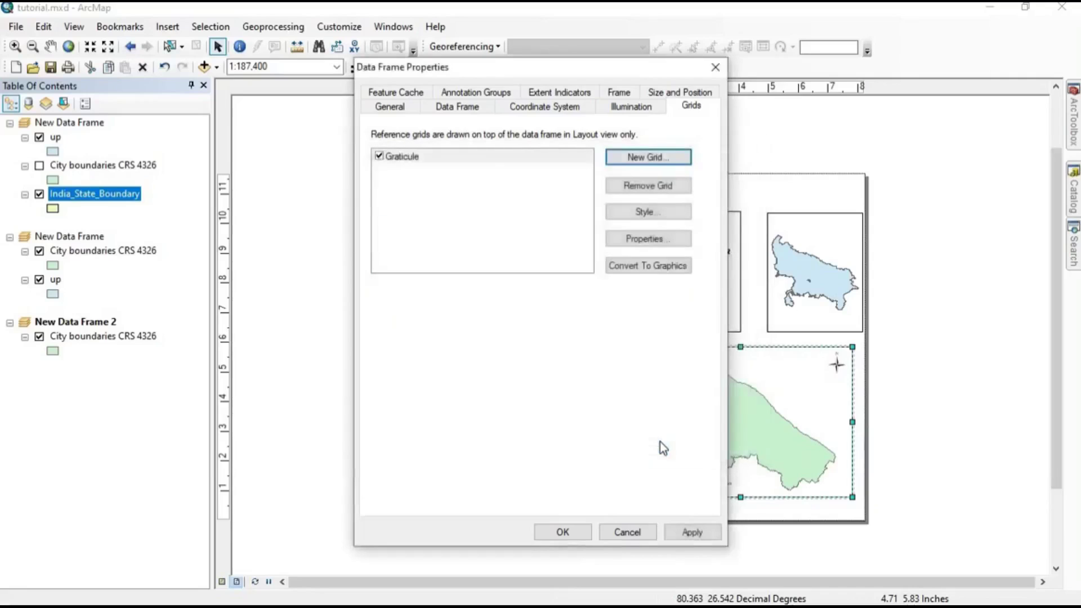
{"action": "left_click", "coordinate": [693, 533]}
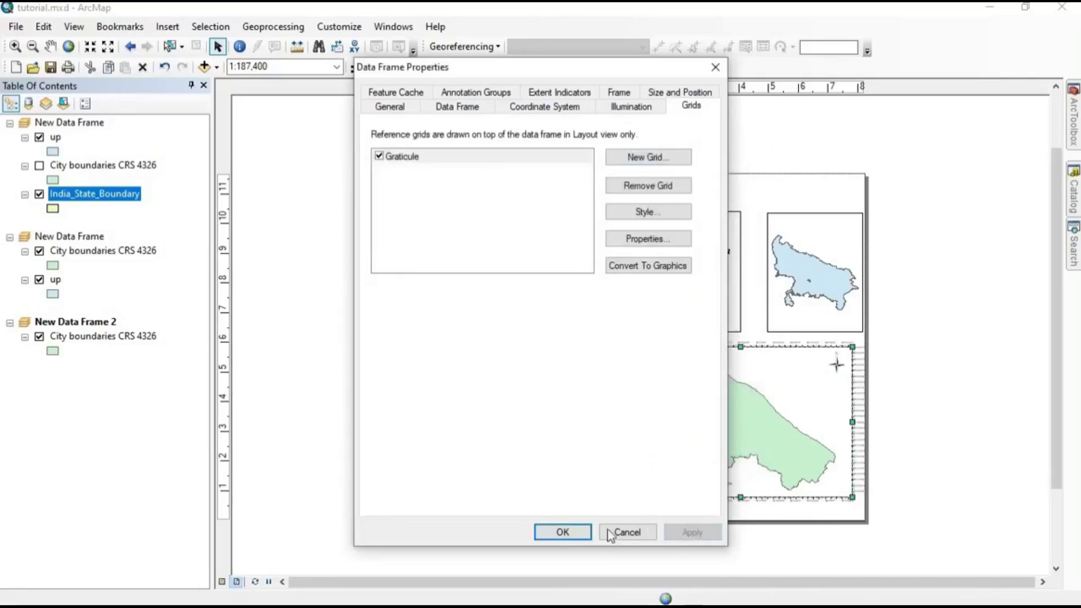
{"action": "left_click", "coordinate": [563, 532]}
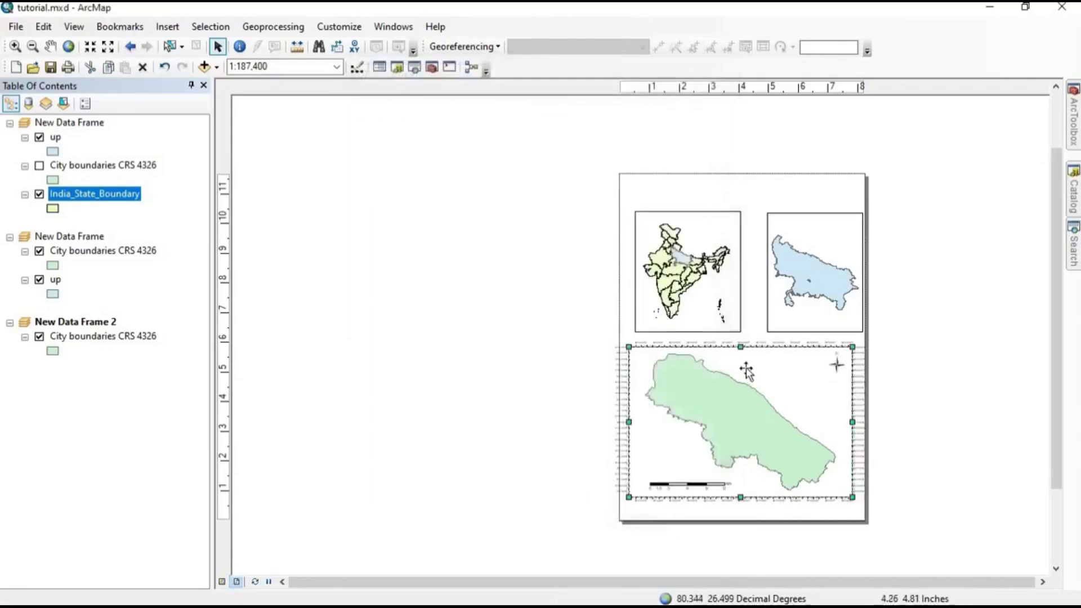
Set the labels of the lower data frame's graticule to size 10 and bold.
{"action": "scroll", "coordinate": [815, 366], "scroll_direction": "down", "scroll_amount": 3}
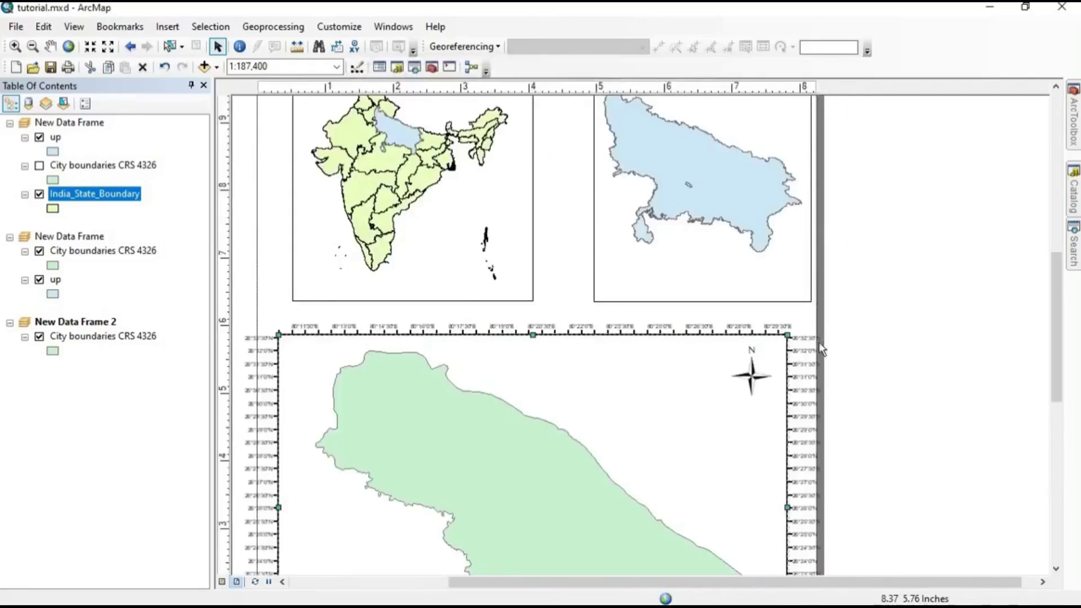
{"action": "right_click", "coordinate": [664, 330]}
{"action": "left_click", "coordinate": [683, 316]}
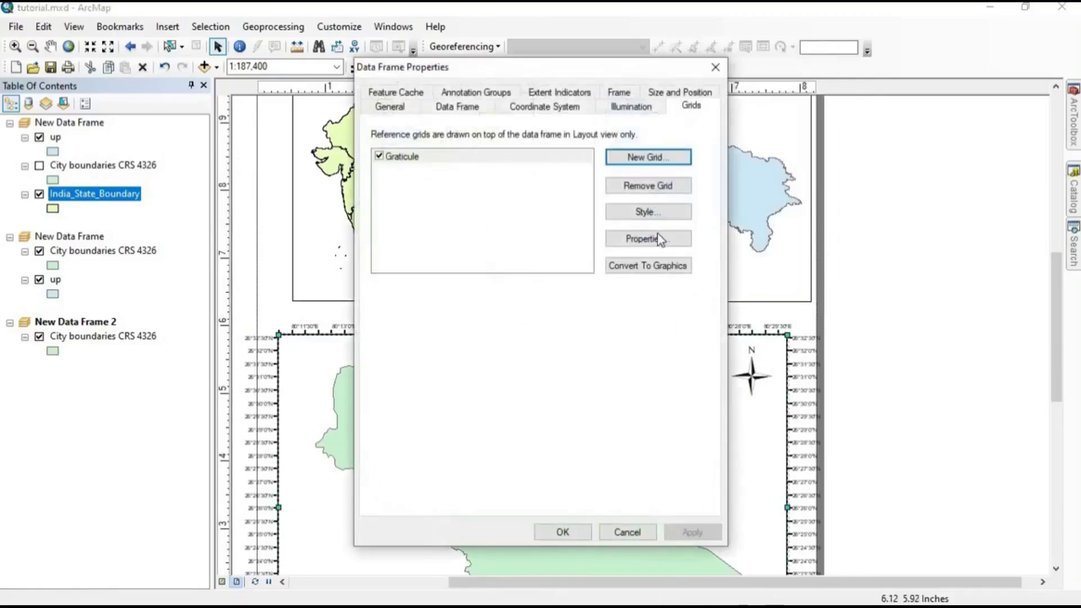
{"action": "left_click", "coordinate": [647, 238]}
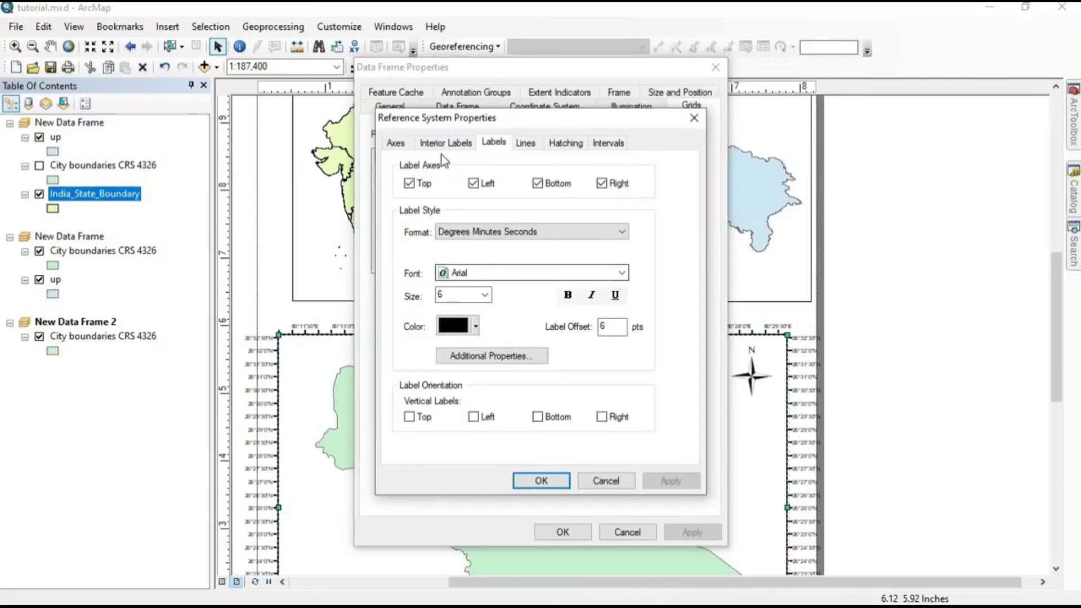
{"action": "left_click", "coordinate": [395, 143]}
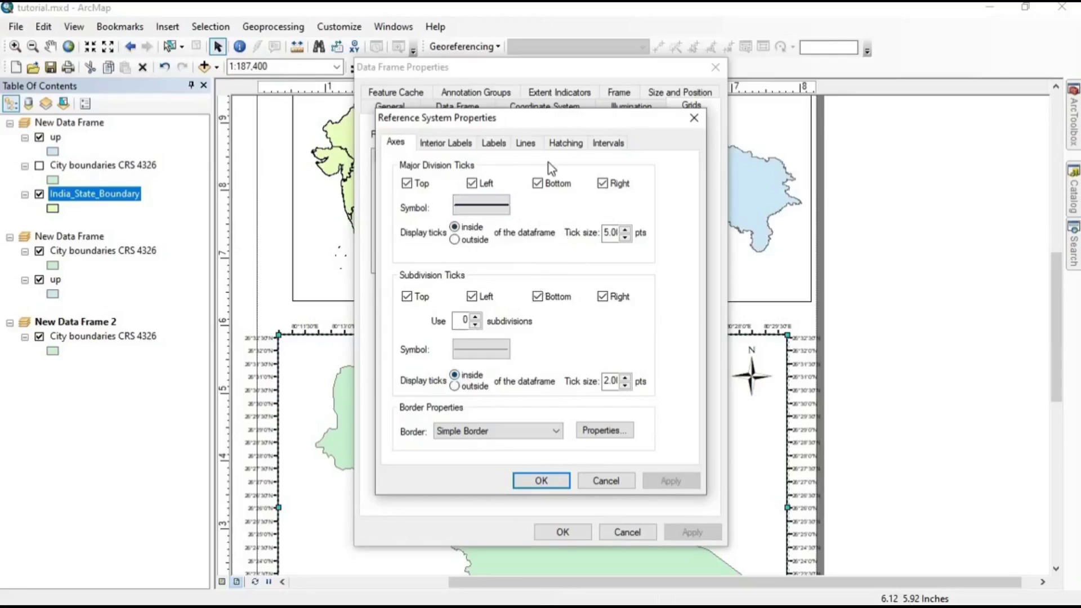
{"action": "left_click", "coordinate": [494, 143]}
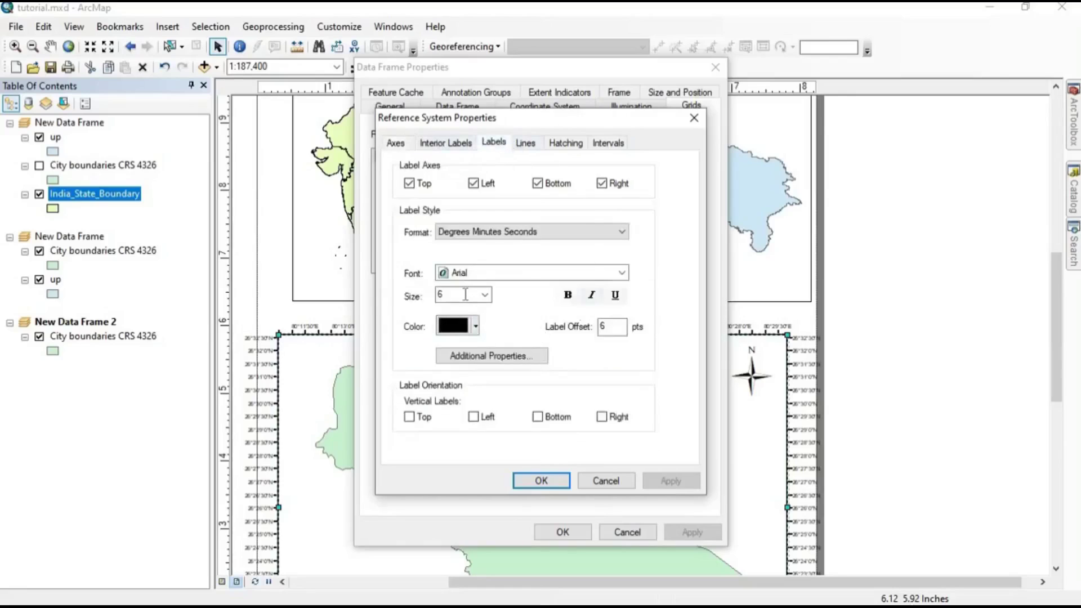
{"action": "left_click", "coordinate": [484, 295]}
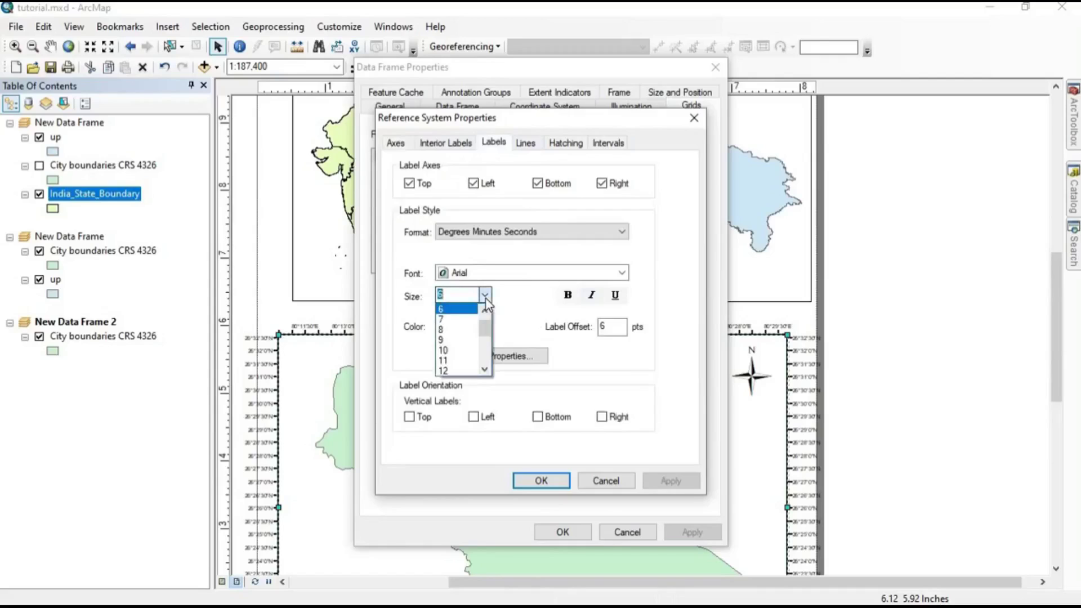
{"action": "left_click", "coordinate": [456, 350]}
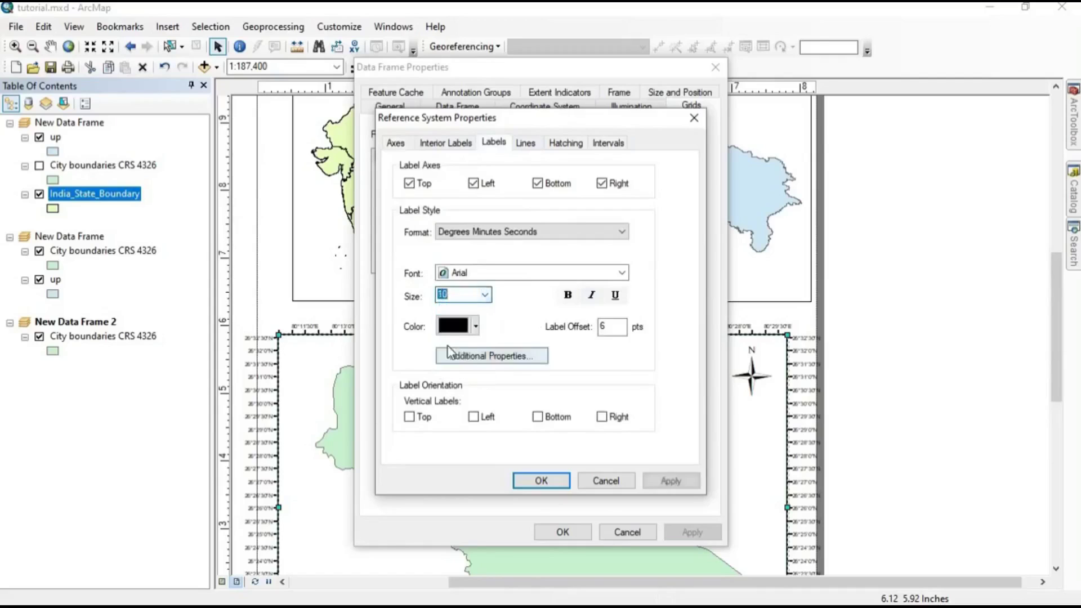
{"action": "left_click", "coordinate": [568, 295]}
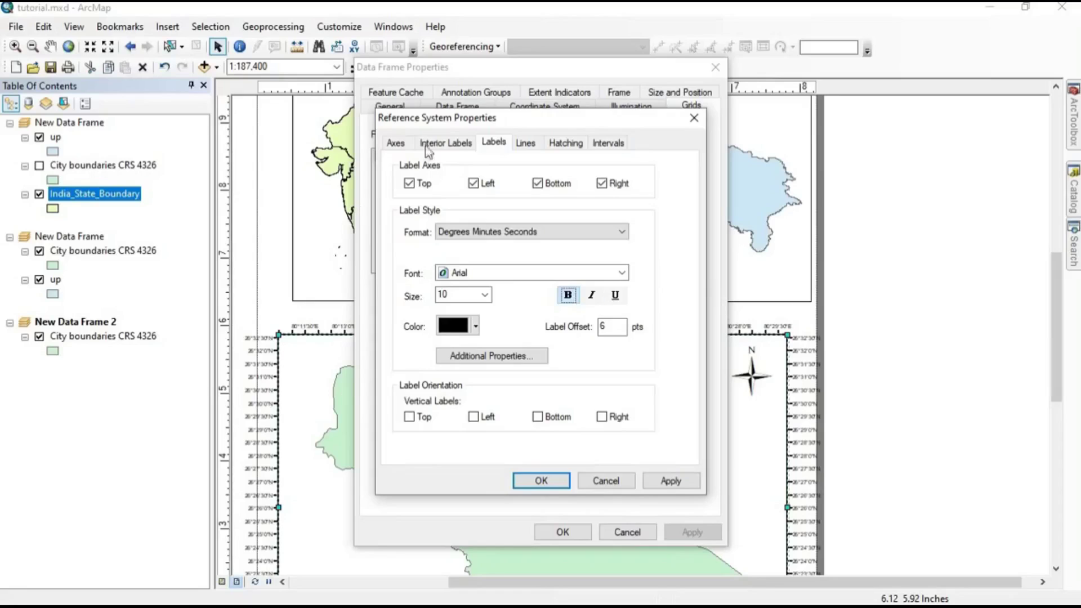
Set the lower data frame's graticule intervals to 2 minutes on both axes, clearing the seconds values, and apply the changes.
{"action": "left_click", "coordinate": [597, 145]}
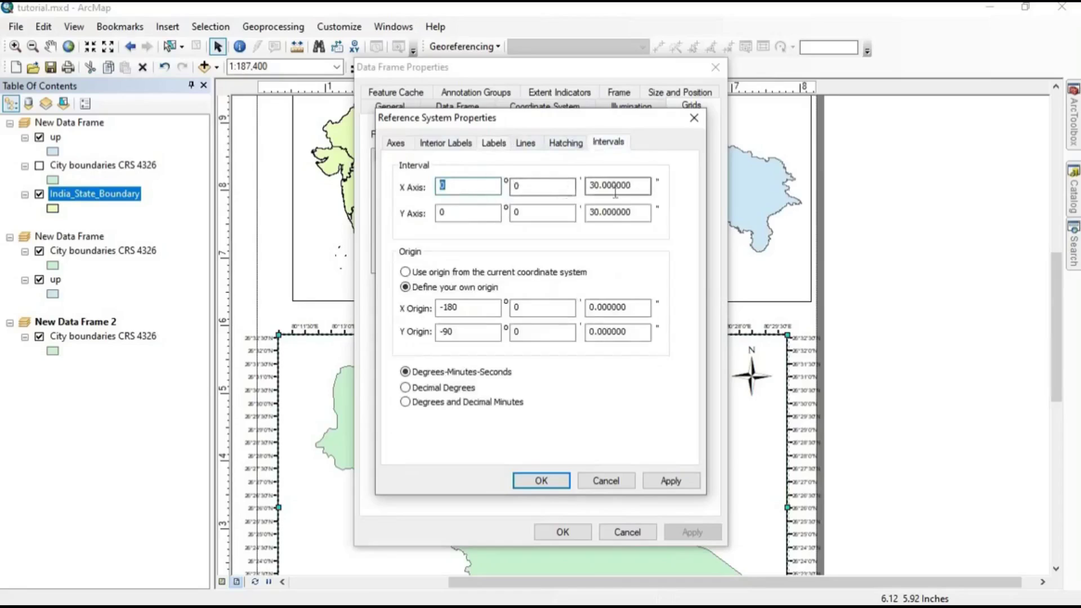
{"action": "double_click", "coordinate": [640, 190]}
{"action": "key", "text": "BackSpace"}
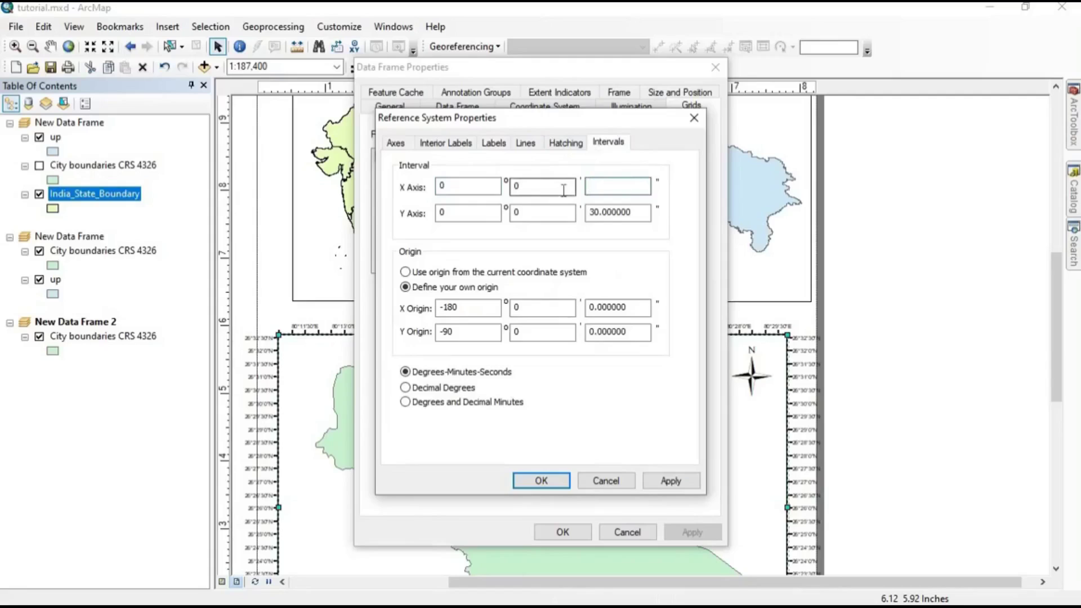
{"action": "double_click", "coordinate": [647, 210]}
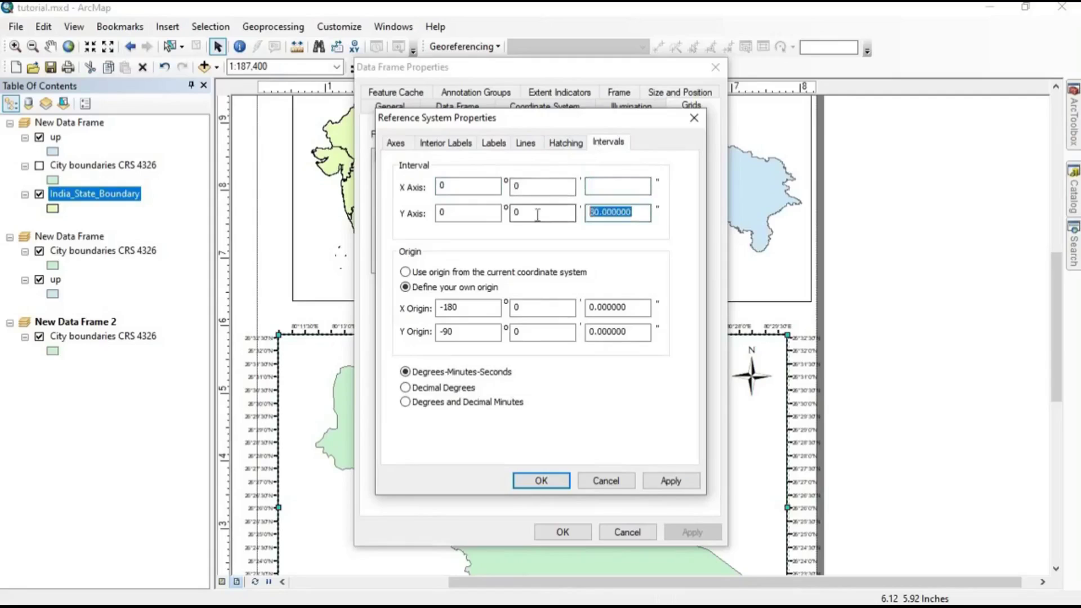
{"action": "key", "text": "BackSpace"}
{"action": "double_click", "coordinate": [529, 193]}
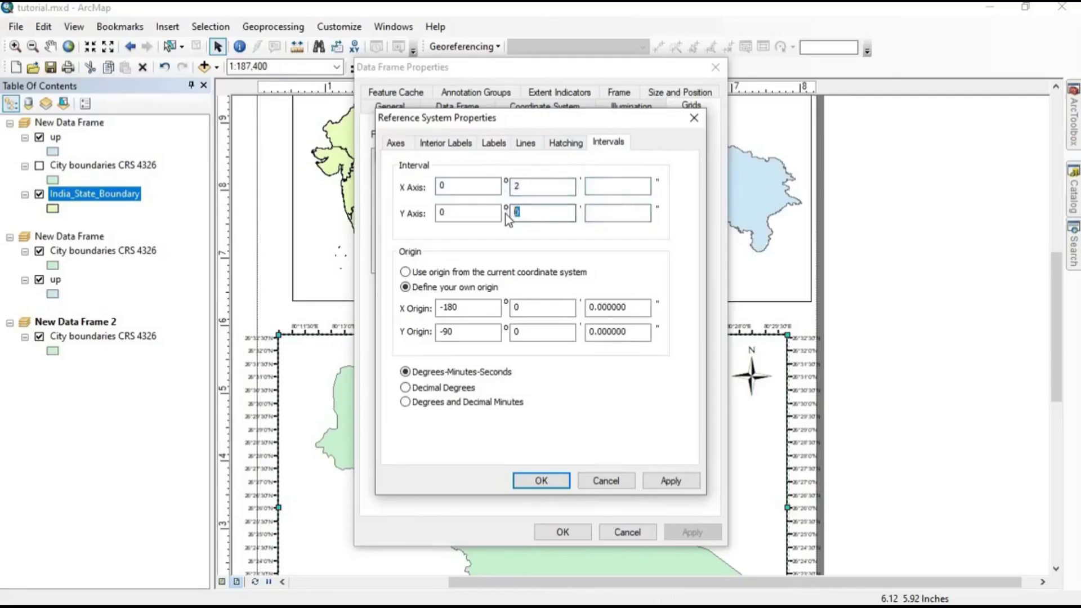
{"action": "left_click", "coordinate": [539, 481]}
{"action": "left_click", "coordinate": [567, 533]}
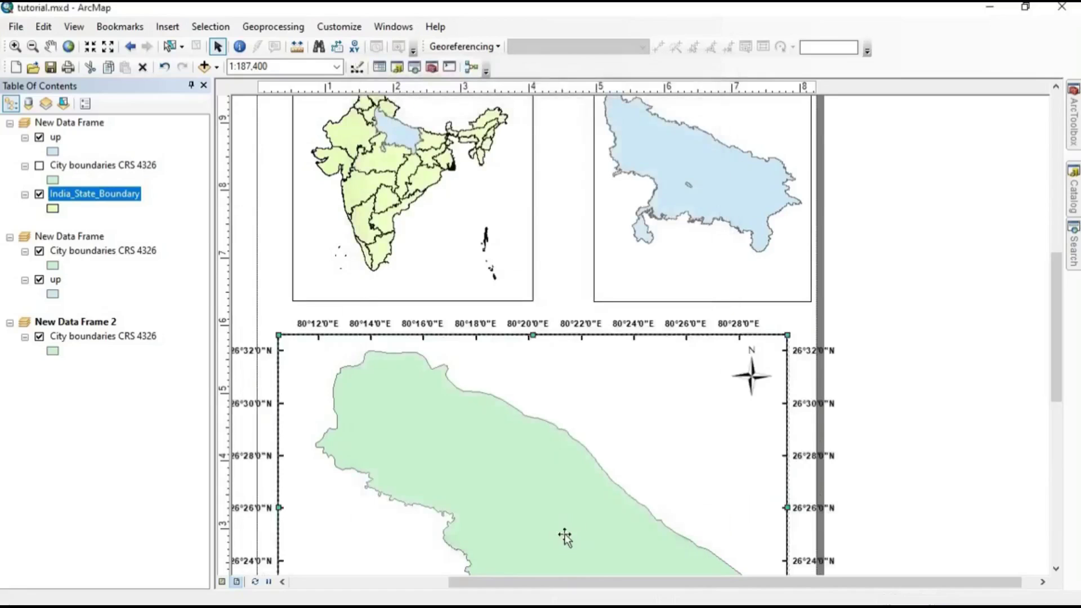
Make the left and right labels of the lower data frame's graticule vertical and apply the change.
{"action": "scroll", "coordinate": [360, 374], "scroll_direction": "down", "scroll_amount": 1}
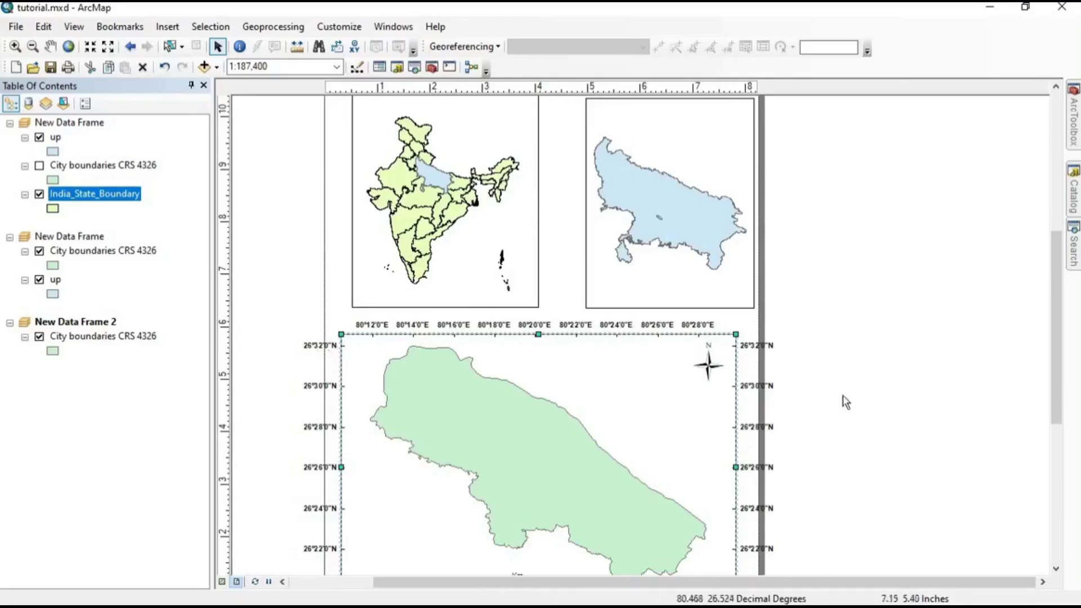
{"action": "right_click", "coordinate": [466, 333]}
{"action": "left_click", "coordinate": [496, 315]}
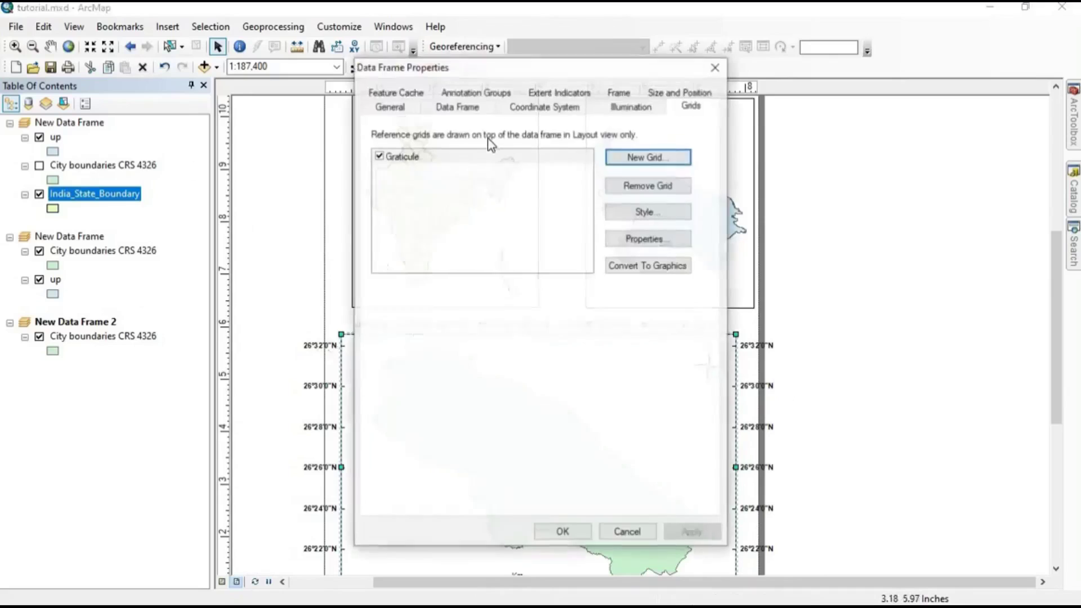
{"action": "left_click", "coordinate": [628, 243]}
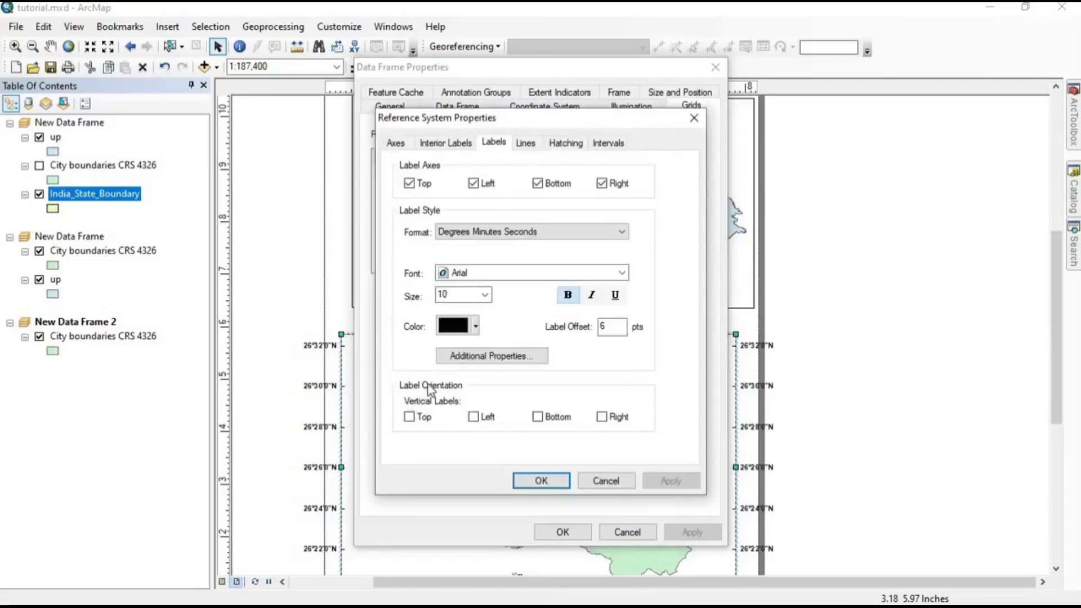
{"action": "left_click", "coordinate": [474, 417]}
{"action": "left_click", "coordinate": [541, 481]}
{"action": "left_click", "coordinate": [700, 531]}
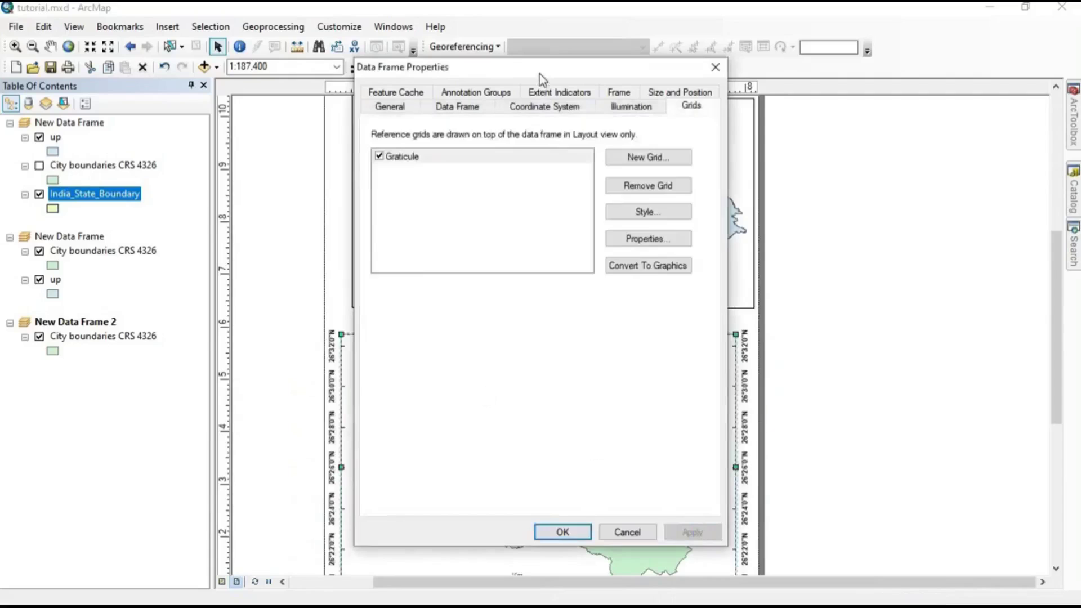
{"action": "left_click_drag", "start_coordinate": [542, 79], "coordinate": [723, 60]}
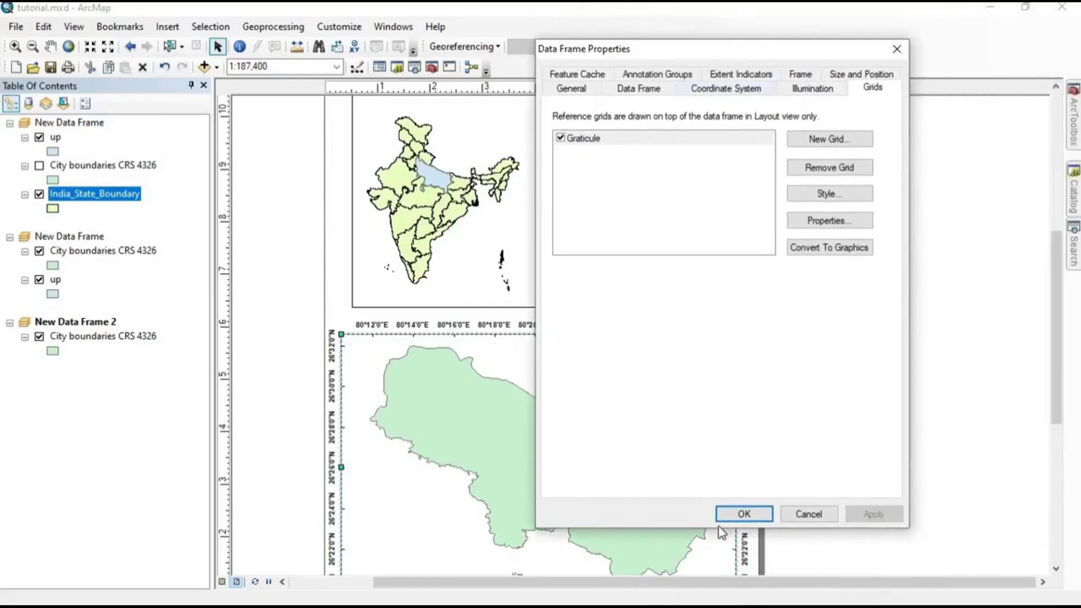
{"action": "left_click", "coordinate": [744, 514]}
Insert a one-column legend for the City boundaries CRS 4326 layer of the lower data frame, keeping the default wizard settings.
{"action": "scroll", "coordinate": [512, 335], "scroll_direction": "down", "scroll_amount": 3}
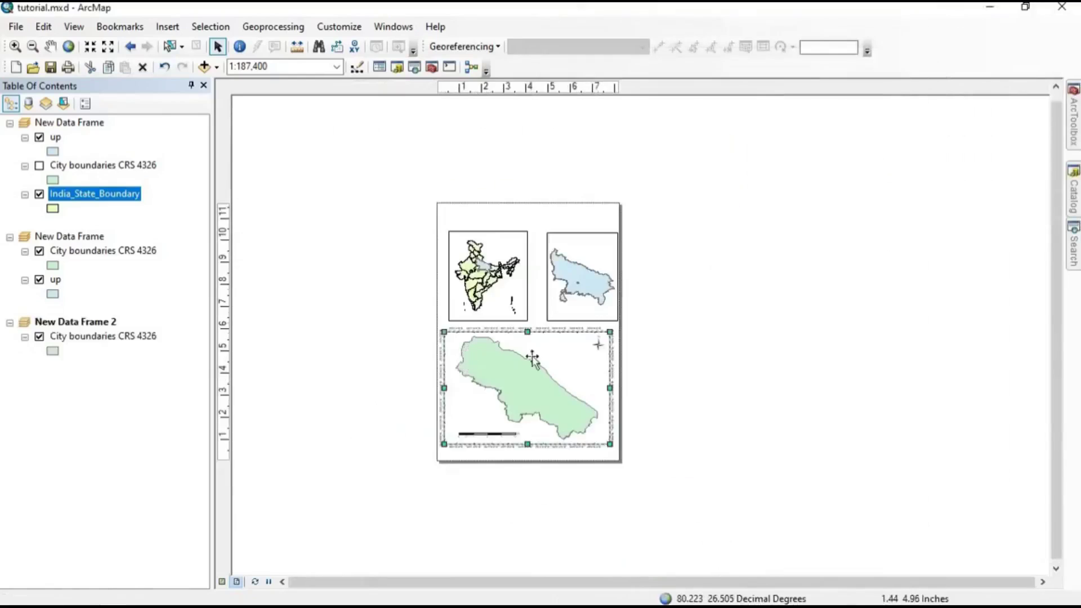
{"action": "scroll", "coordinate": [531, 357], "scroll_direction": "up", "scroll_amount": 1}
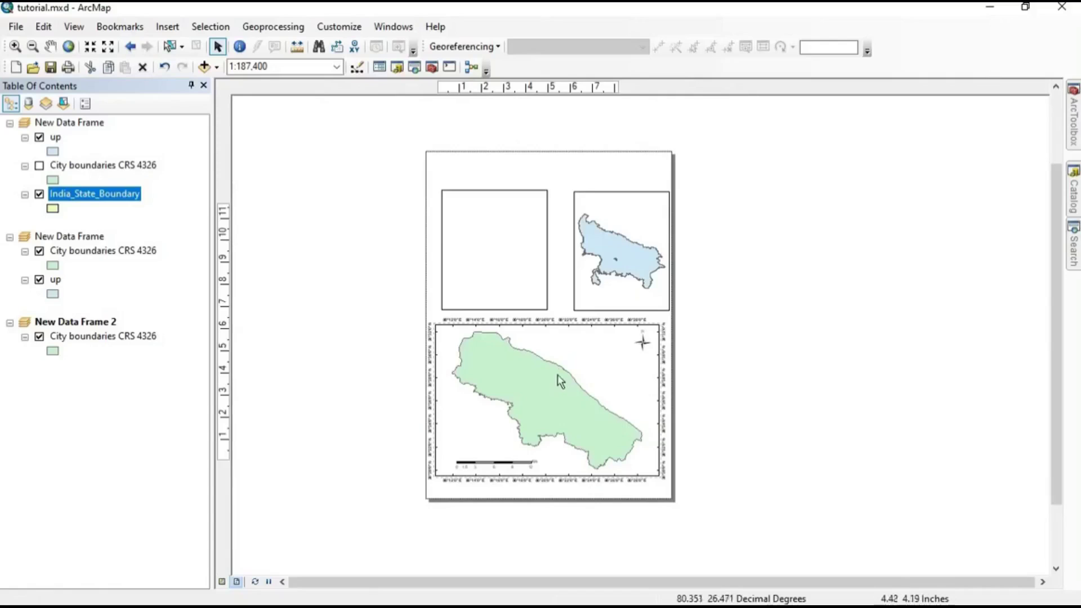
{"action": "scroll", "coordinate": [524, 350], "scroll_direction": "up", "scroll_amount": 1}
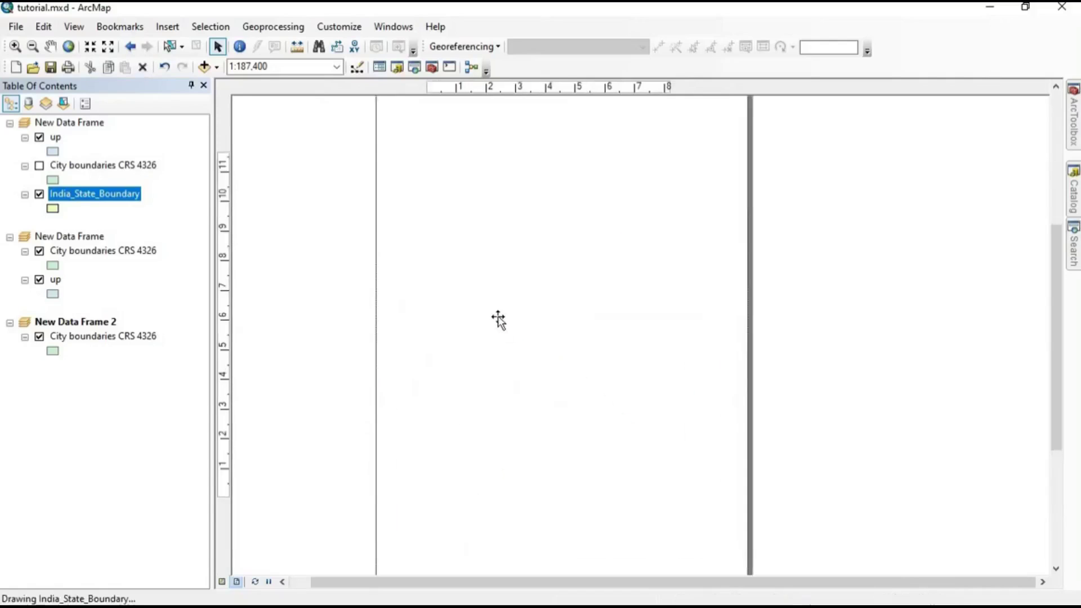
{"action": "left_click", "coordinate": [831, 363]}
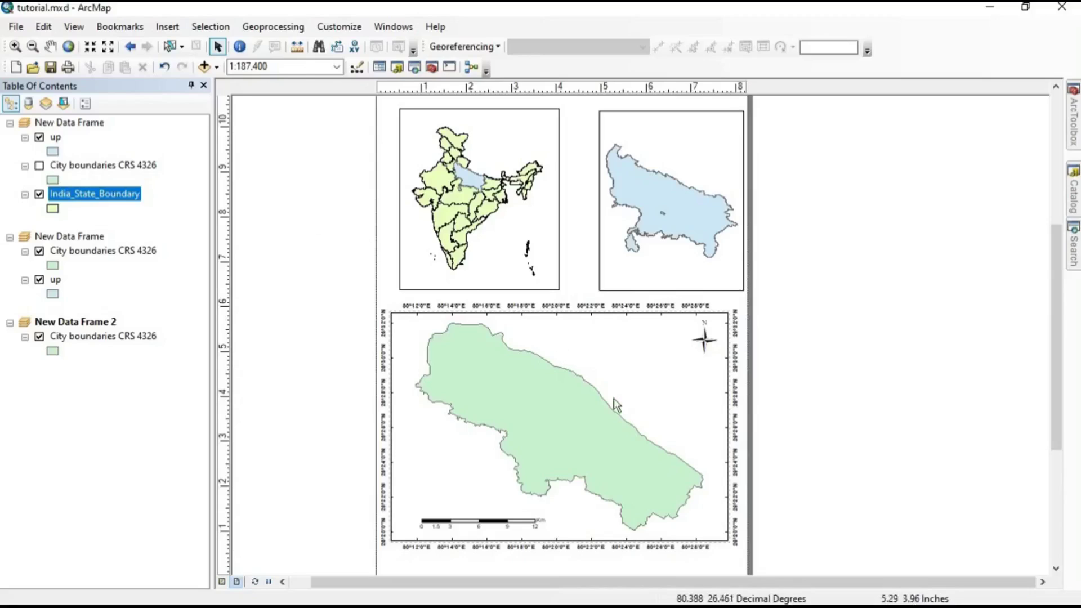
{"action": "left_click", "coordinate": [589, 372]}
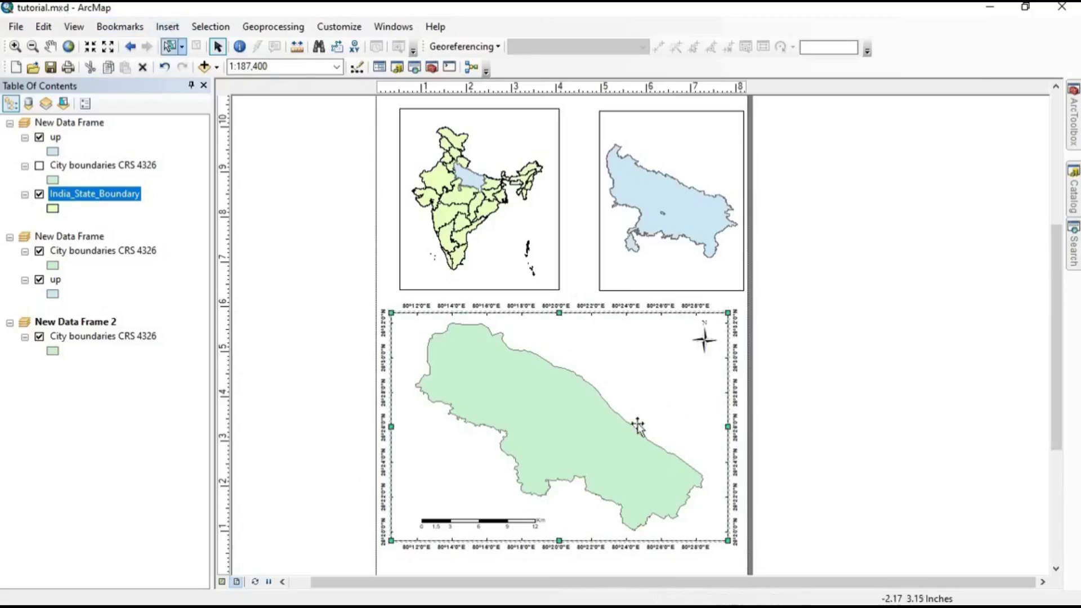
{"action": "left_click", "coordinate": [167, 27]}
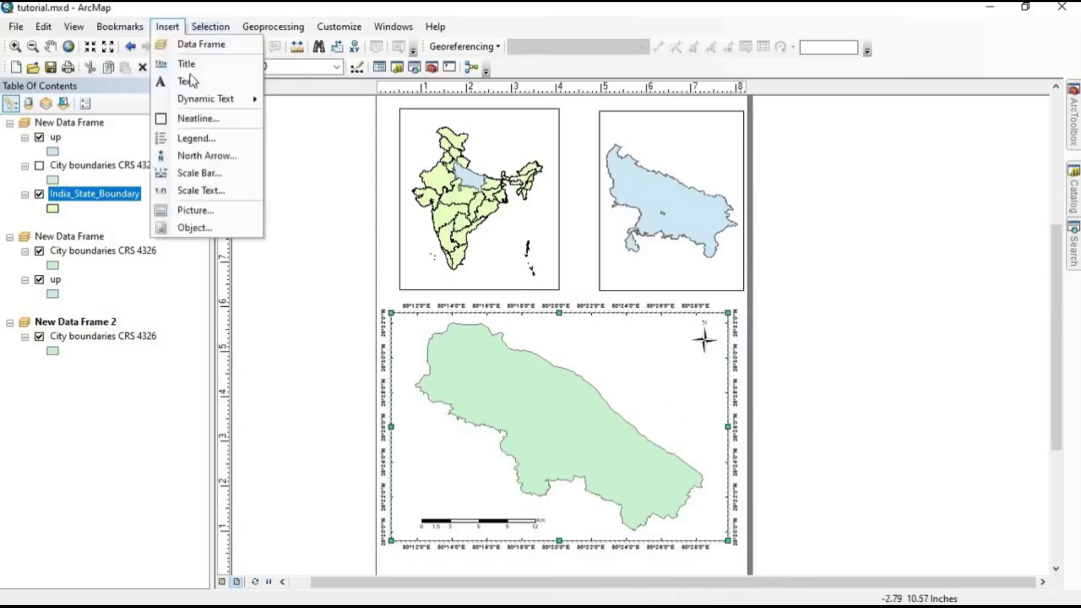
{"action": "left_click", "coordinate": [203, 139]}
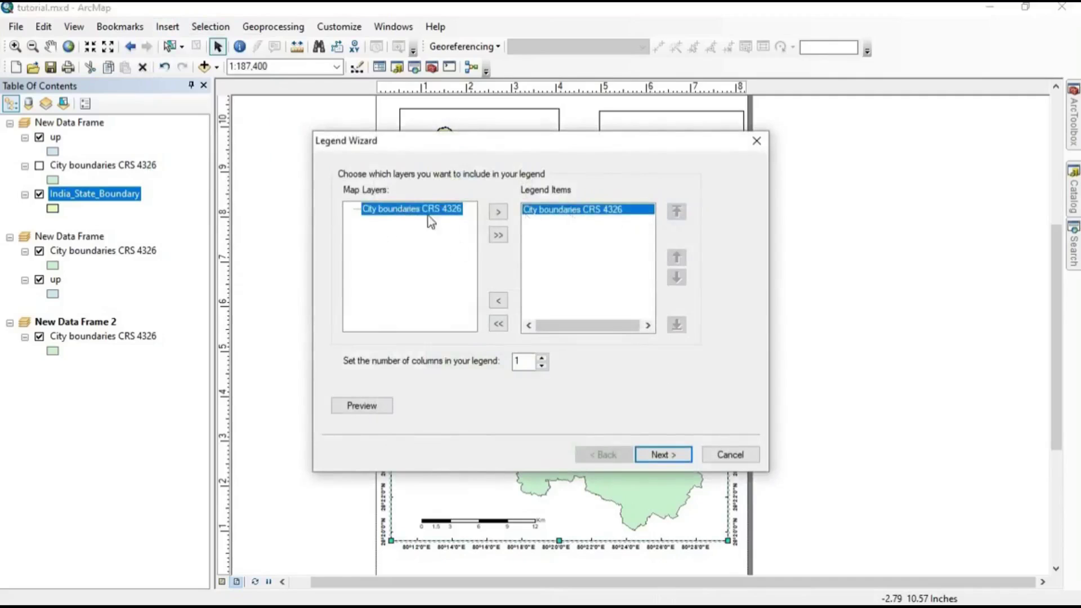
{"action": "left_click", "coordinate": [675, 460]}
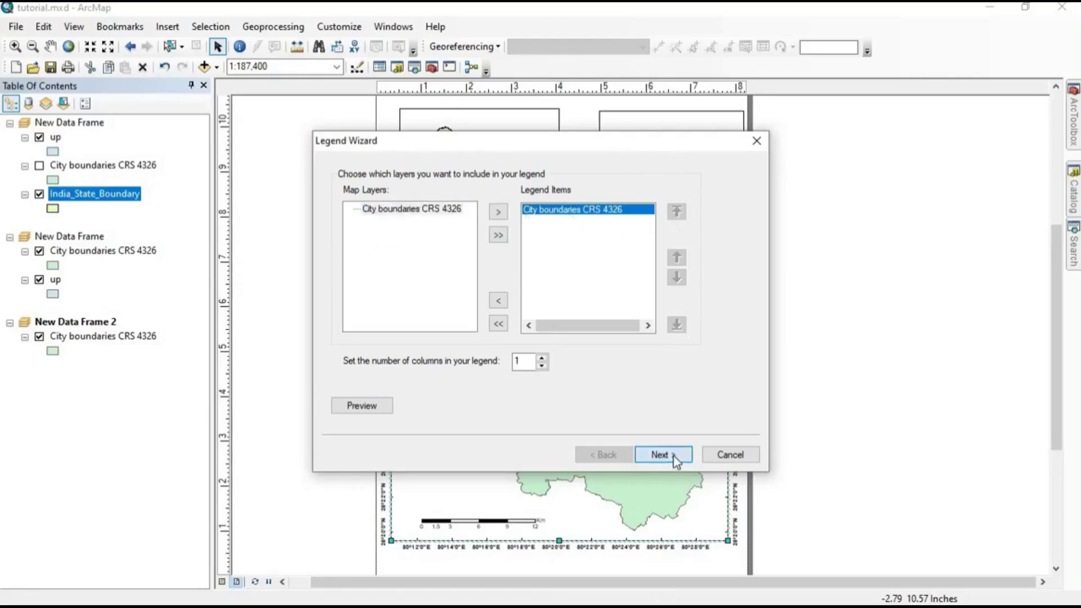
{"action": "left_click", "coordinate": [673, 457]}
{"action": "left_click", "coordinate": [669, 456]}
{"action": "left_click", "coordinate": [664, 455]}
{"action": "left_click", "coordinate": [665, 457]}
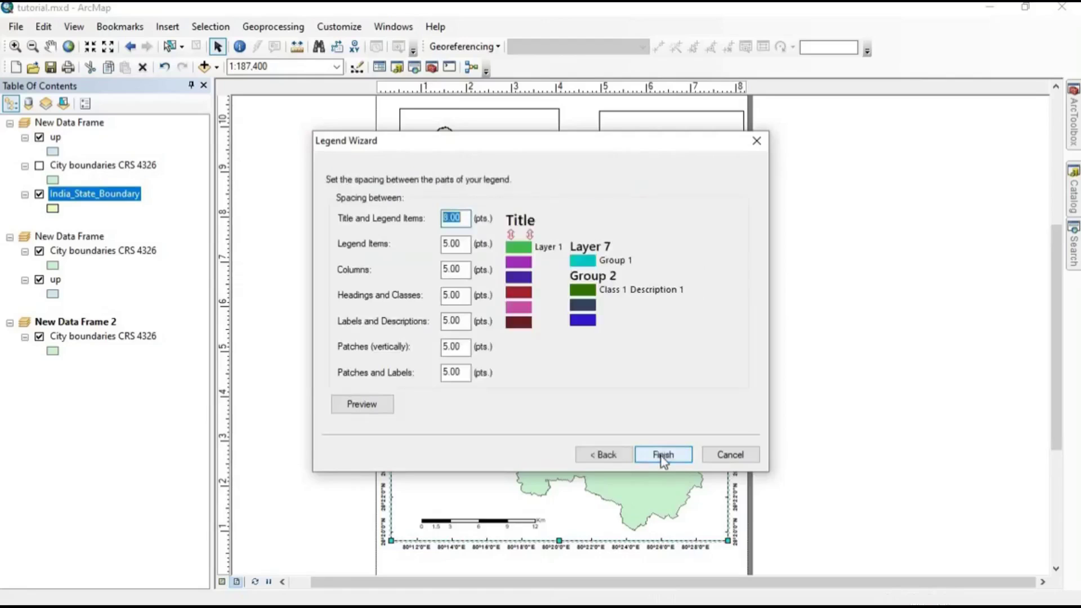
{"action": "left_click", "coordinate": [662, 455]}
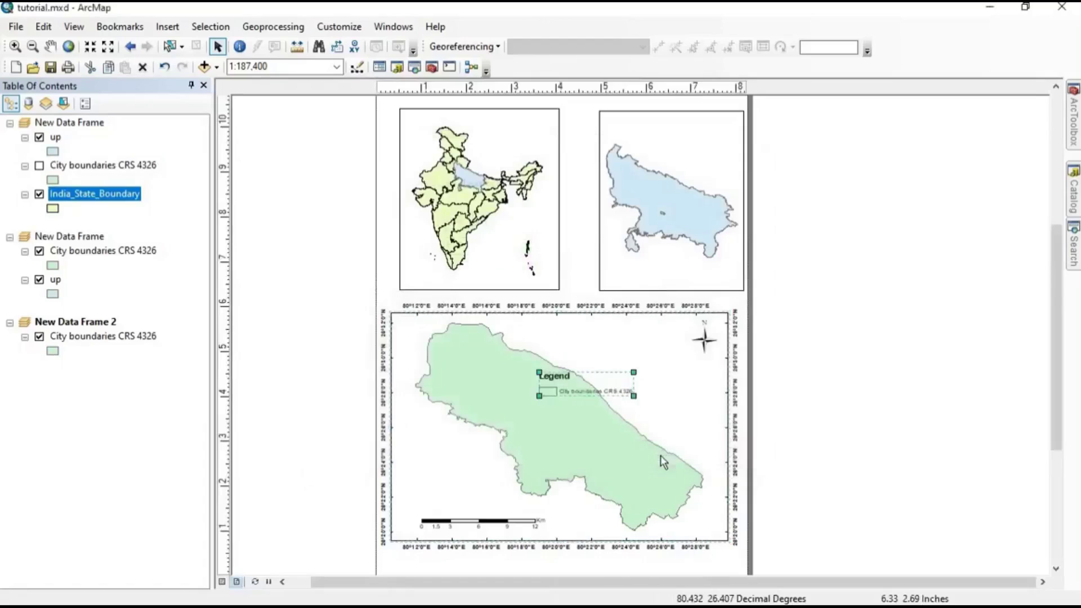
Move the legend to the empty area just above the scale bar and convert it to graphics.
{"action": "left_click_drag", "start_coordinate": [585, 388], "coordinate": [455, 485]}
{"action": "left_click", "coordinate": [439, 491]}
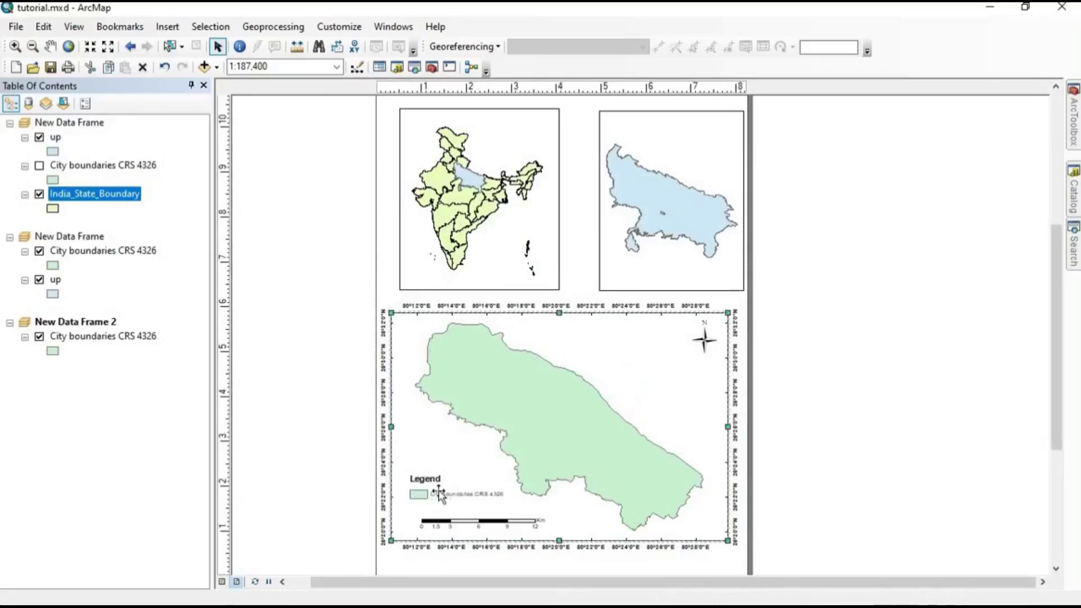
{"action": "left_click", "coordinate": [436, 492]}
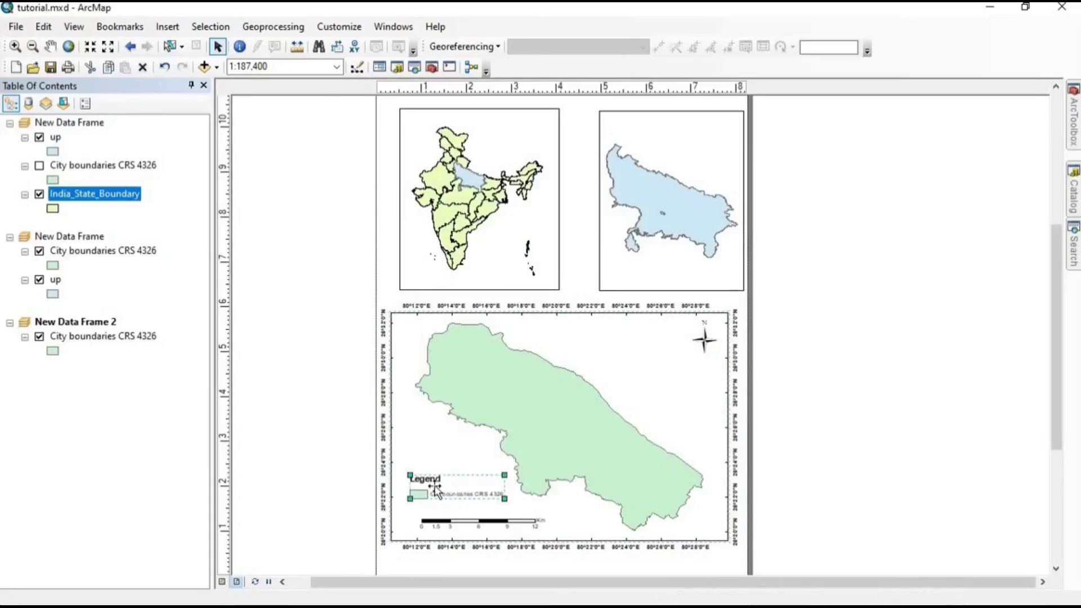
{"action": "right_click", "coordinate": [437, 491]}
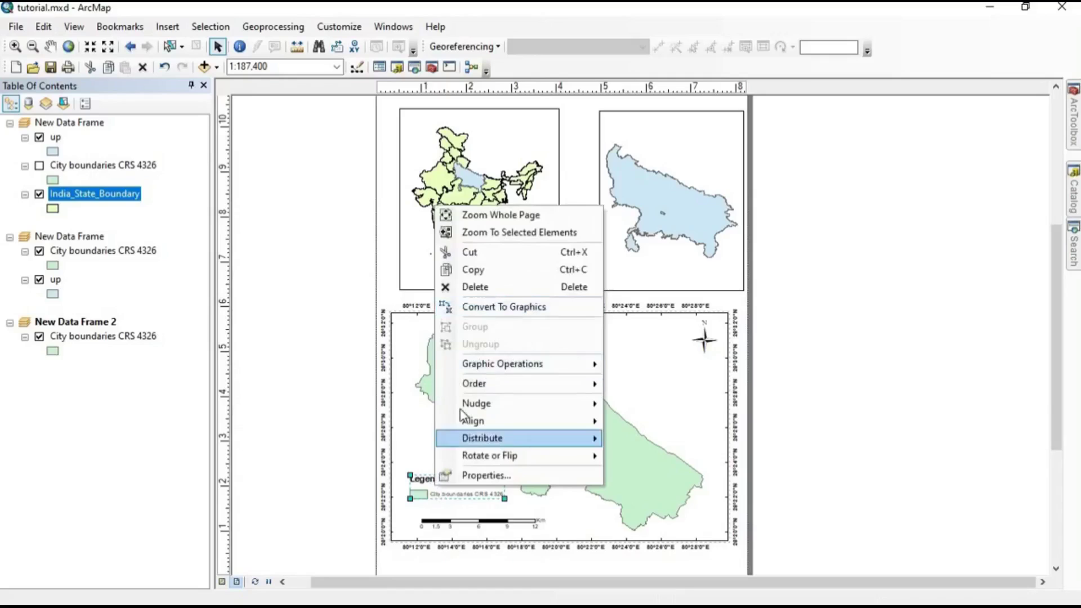
{"action": "left_click", "coordinate": [507, 307]}
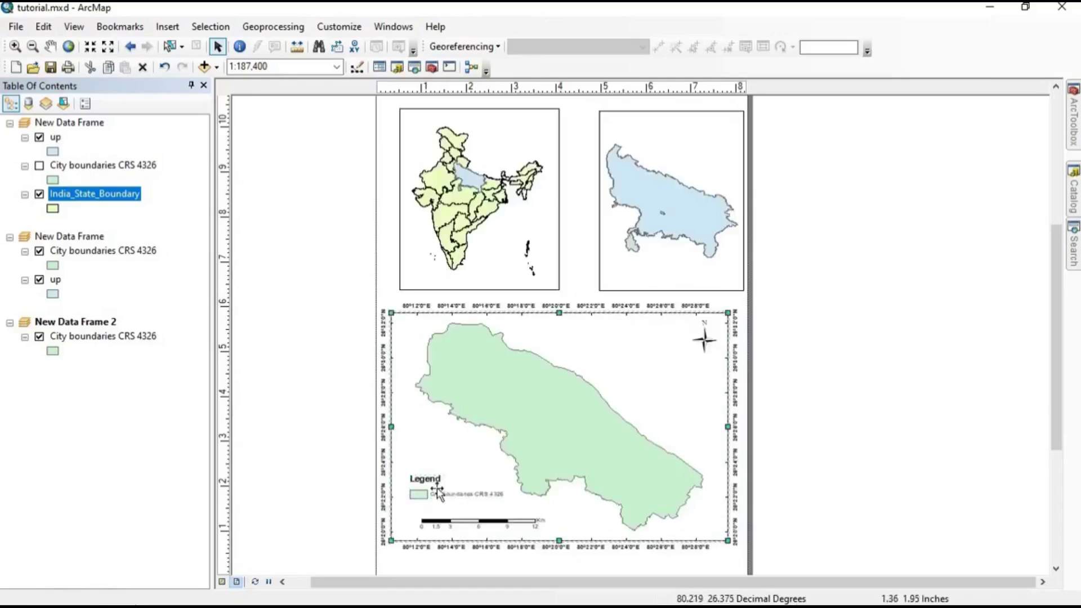
Ungroup the converted legend to separate its title from the city boundaries entry.
{"action": "left_click", "coordinate": [437, 488]}
{"action": "right_click", "coordinate": [437, 489]}
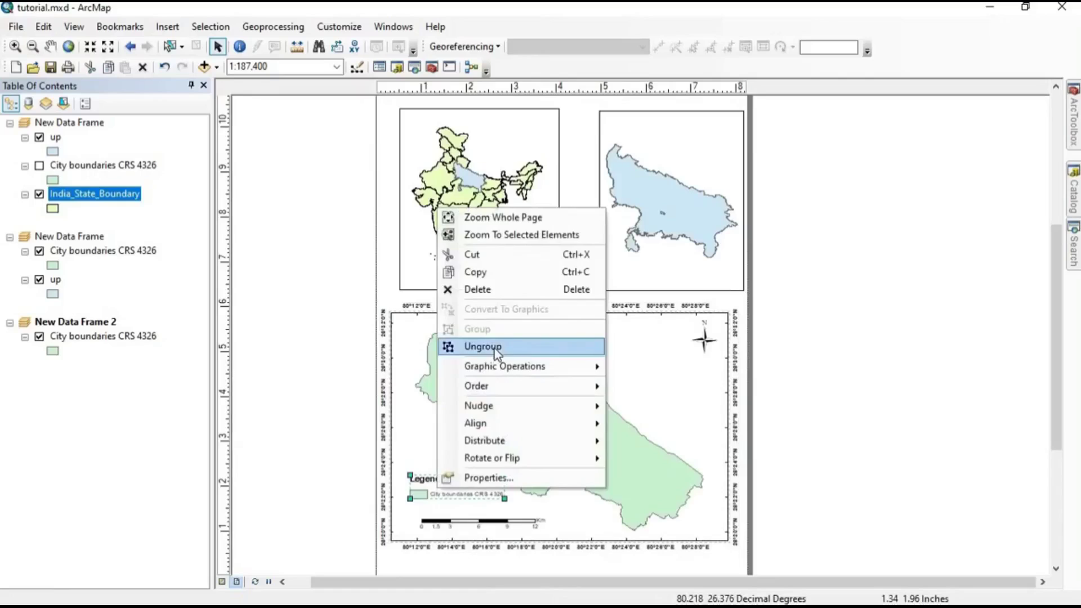
{"action": "left_click", "coordinate": [494, 349]}
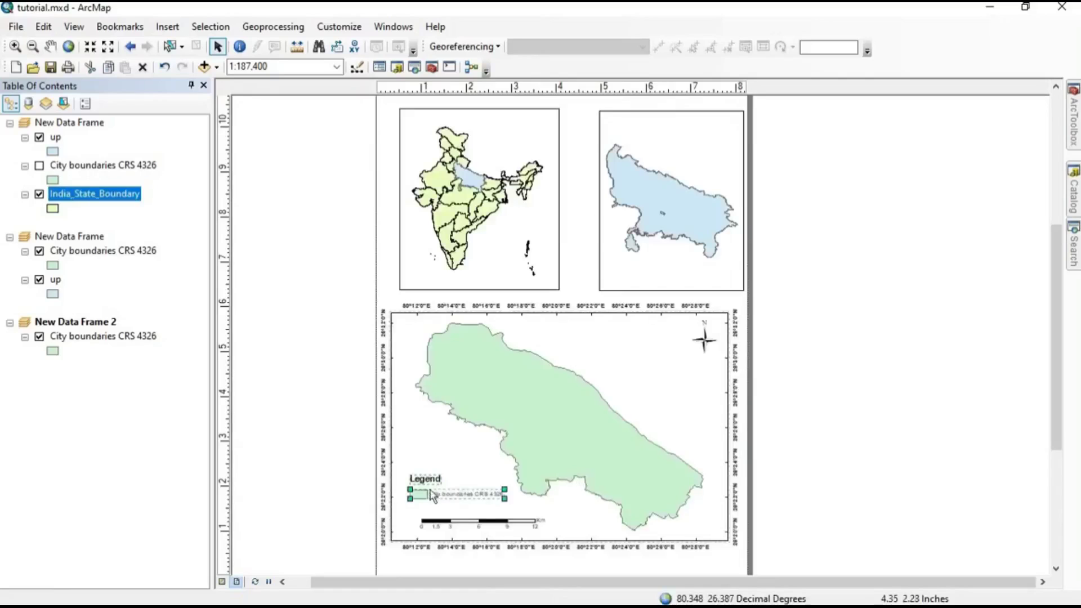
Ungroup the legend's city boundaries entry to separate its colour patch from its text label.
{"action": "left_click", "coordinate": [427, 495]}
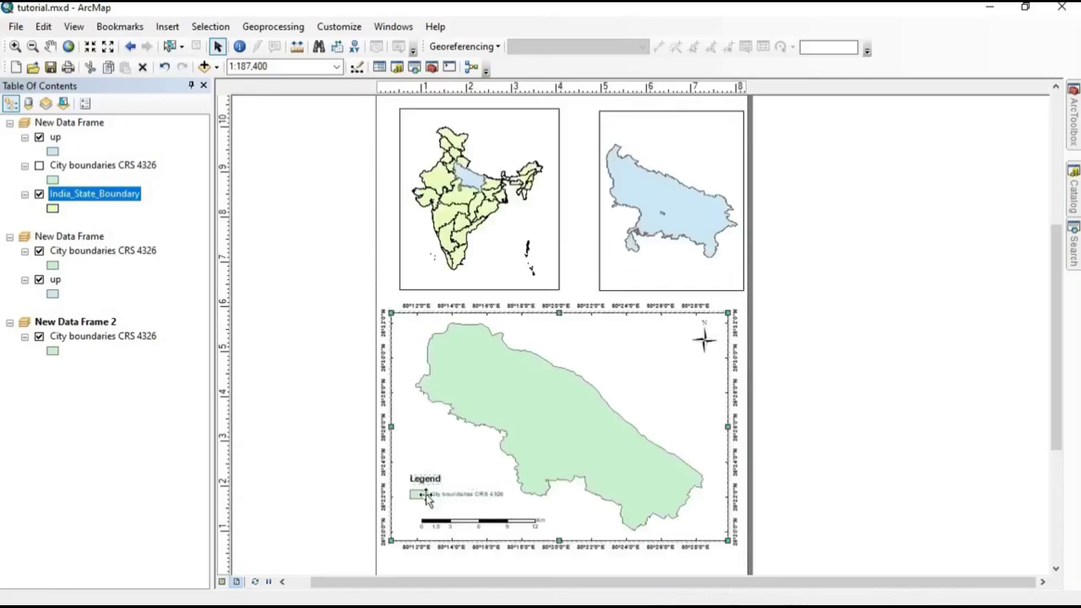
{"action": "left_click", "coordinate": [421, 493]}
{"action": "left_click", "coordinate": [424, 480]}
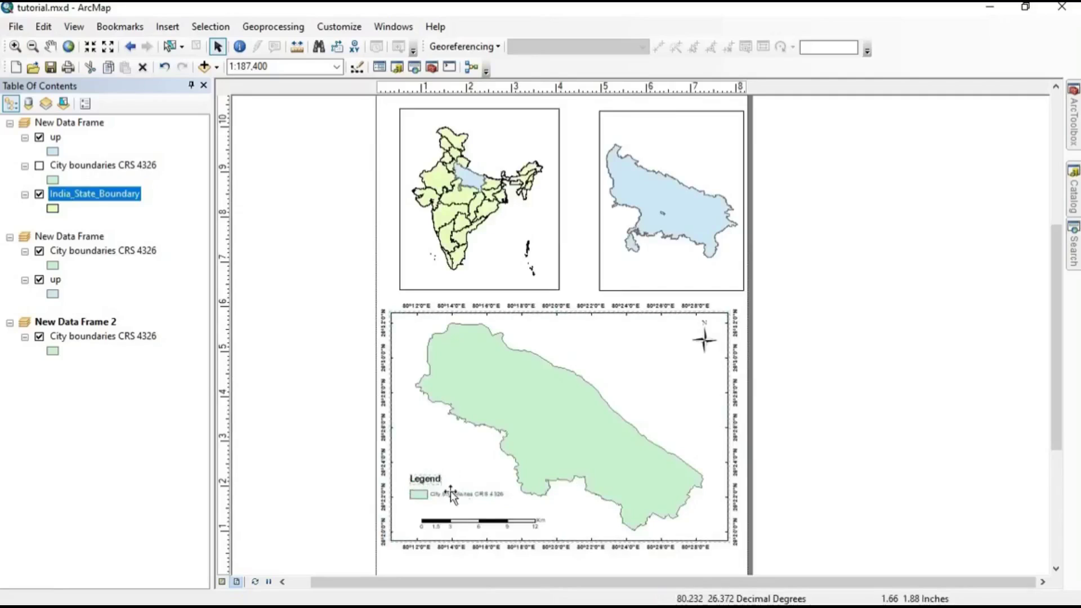
{"action": "left_click", "coordinate": [452, 496]}
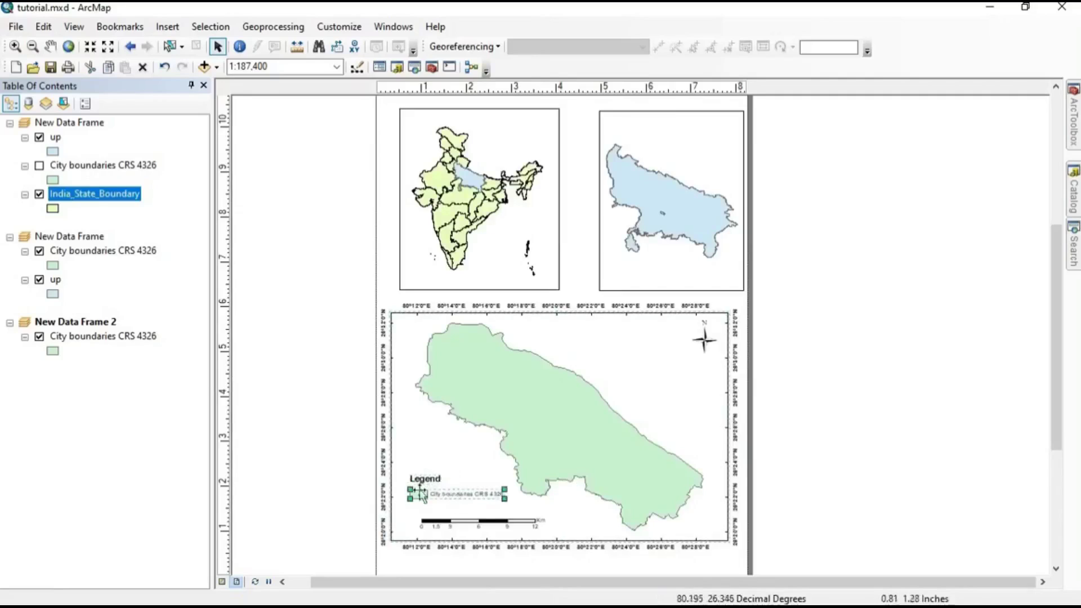
{"action": "left_click", "coordinate": [470, 494]}
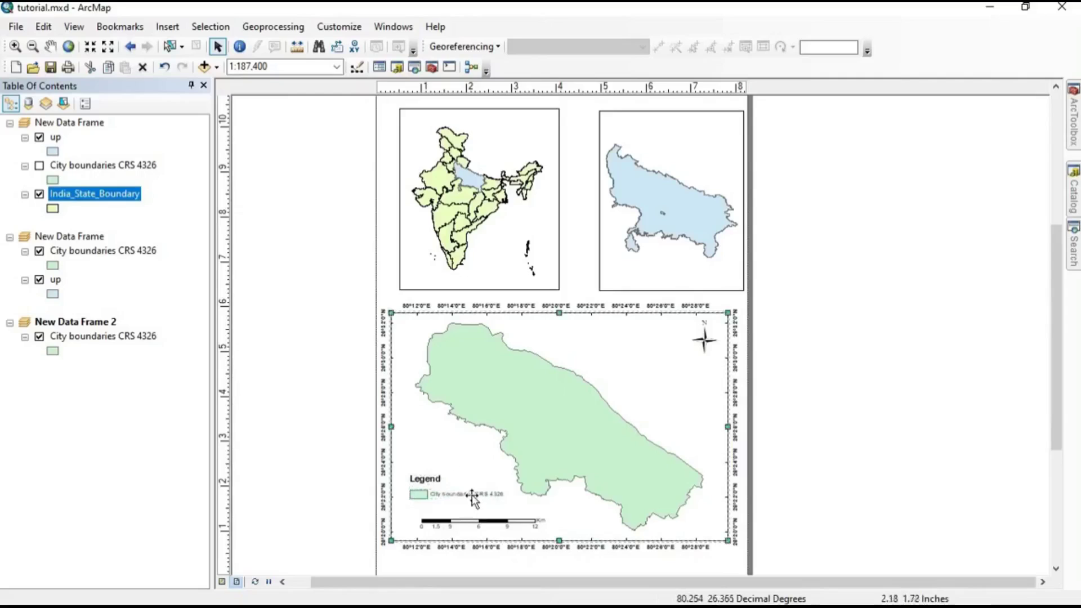
{"action": "double_click", "coordinate": [473, 495]}
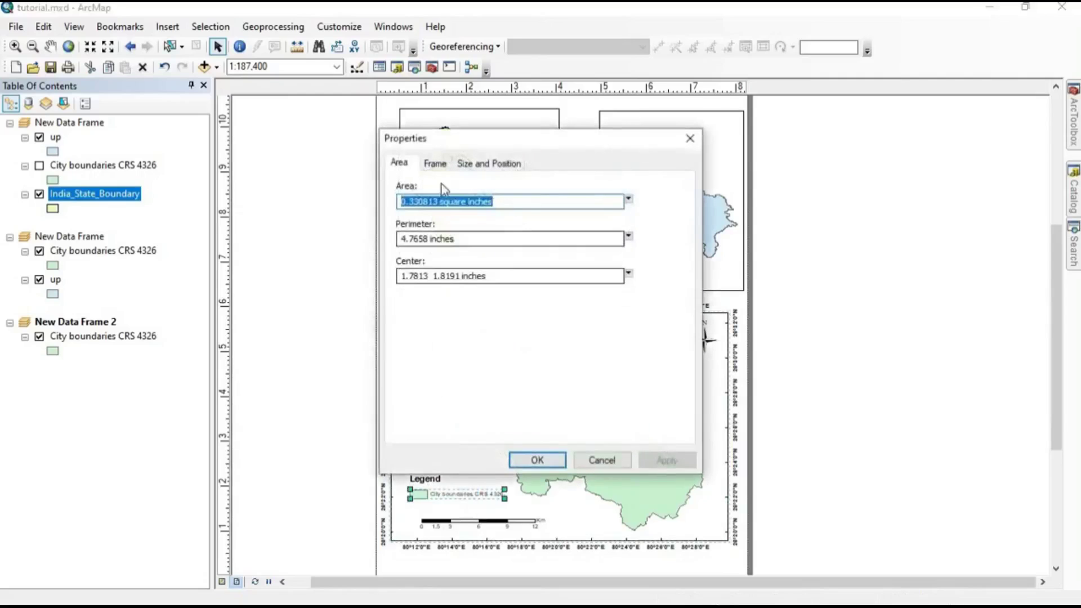
{"action": "key", "text": "Return"}
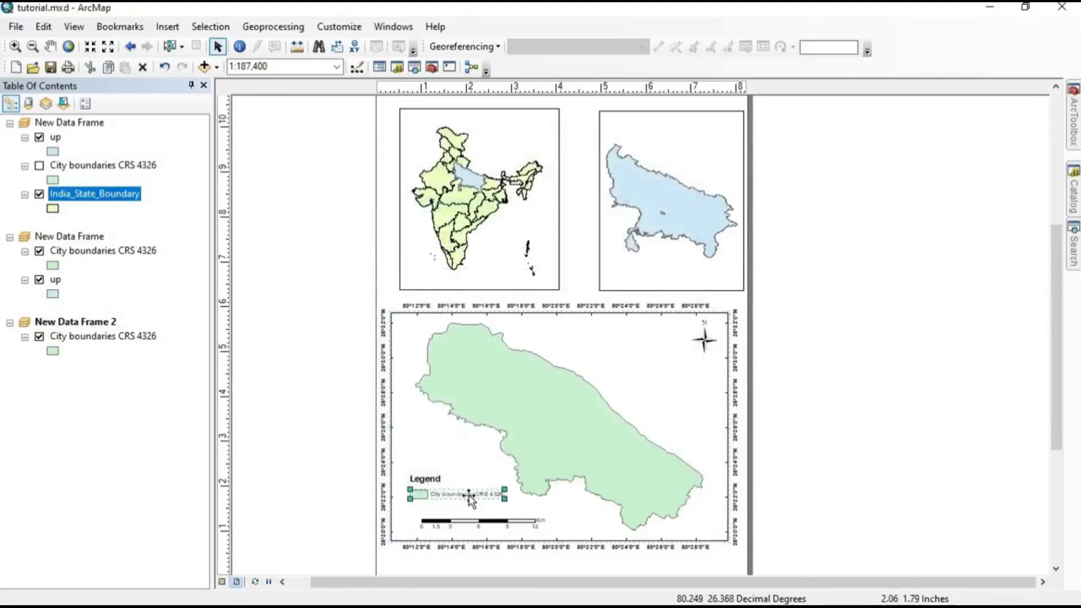
{"action": "right_click", "coordinate": [454, 498]}
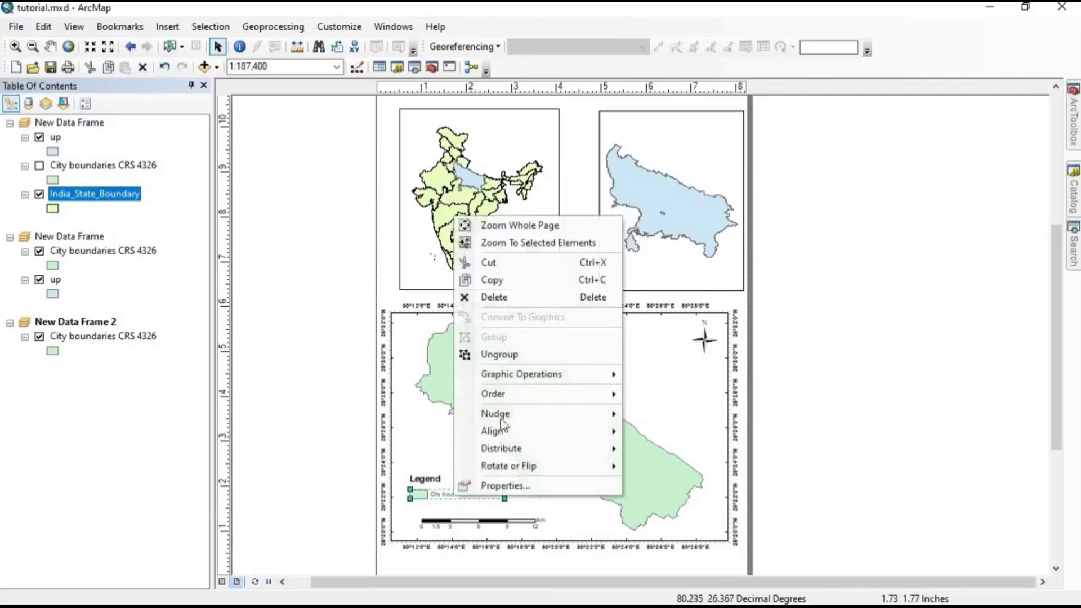
{"action": "left_click", "coordinate": [500, 354]}
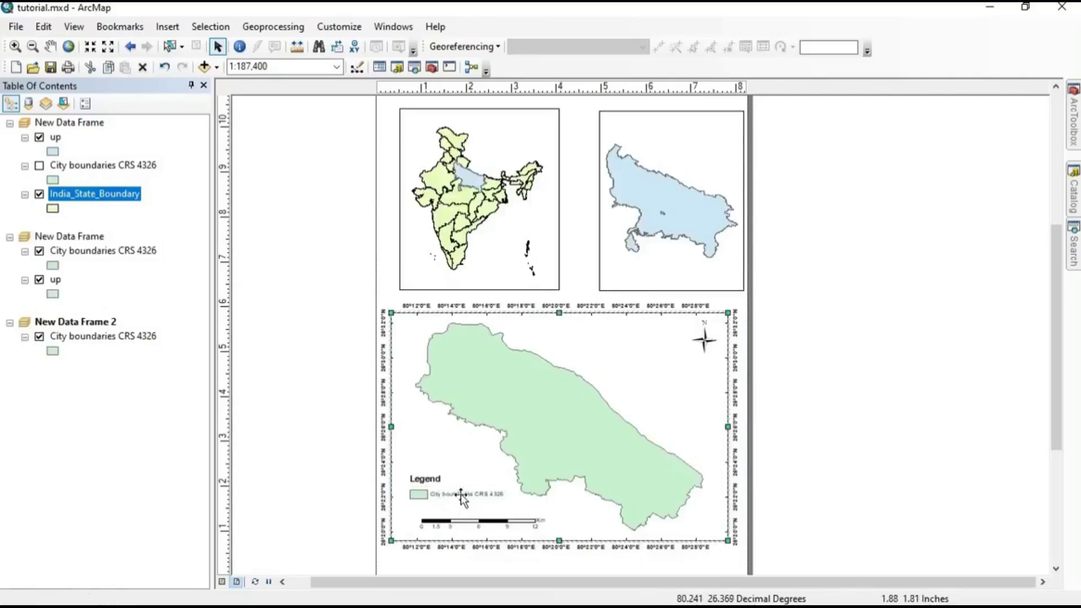
Change the city legend's entry label to Kanpur City and format it as 12-point bold Arial.
{"action": "double_click", "coordinate": [460, 494]}
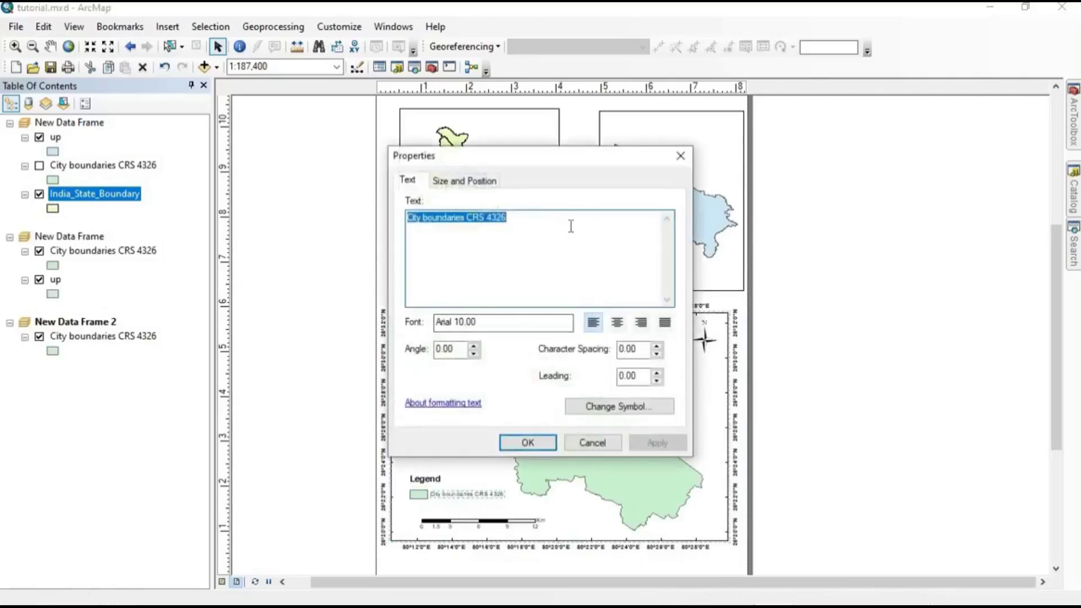
{"action": "key", "text": "BackSpace"}
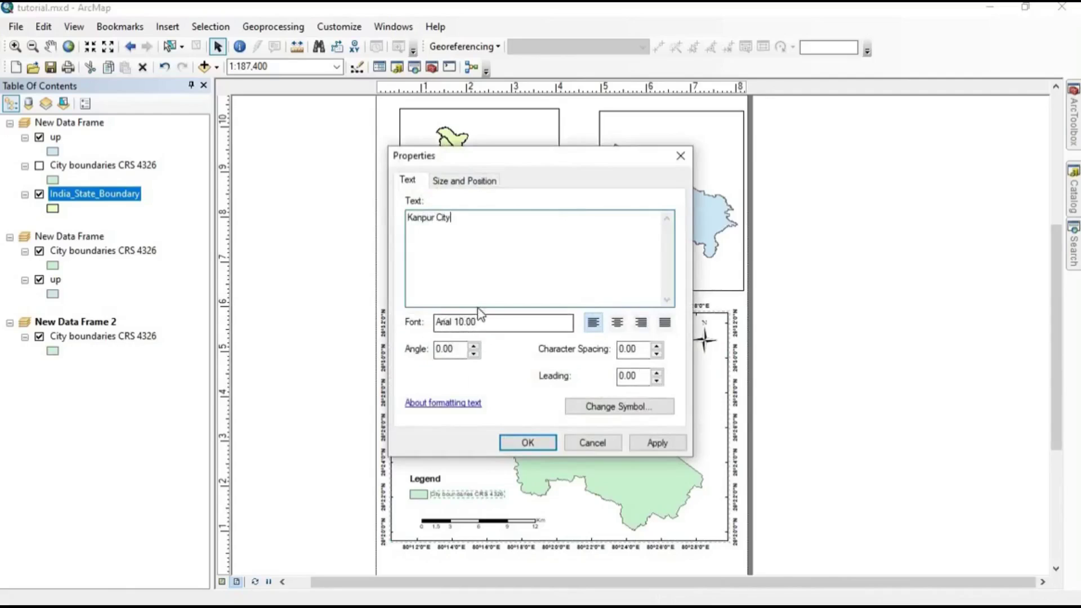
{"action": "left_click", "coordinate": [605, 410]}
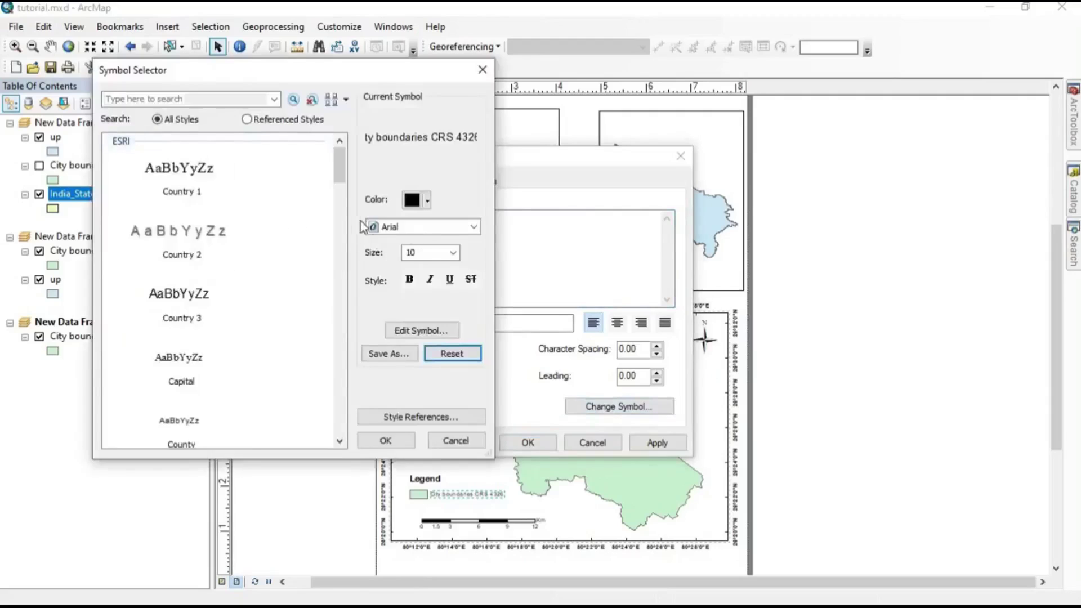
{"action": "double_click", "coordinate": [426, 253]}
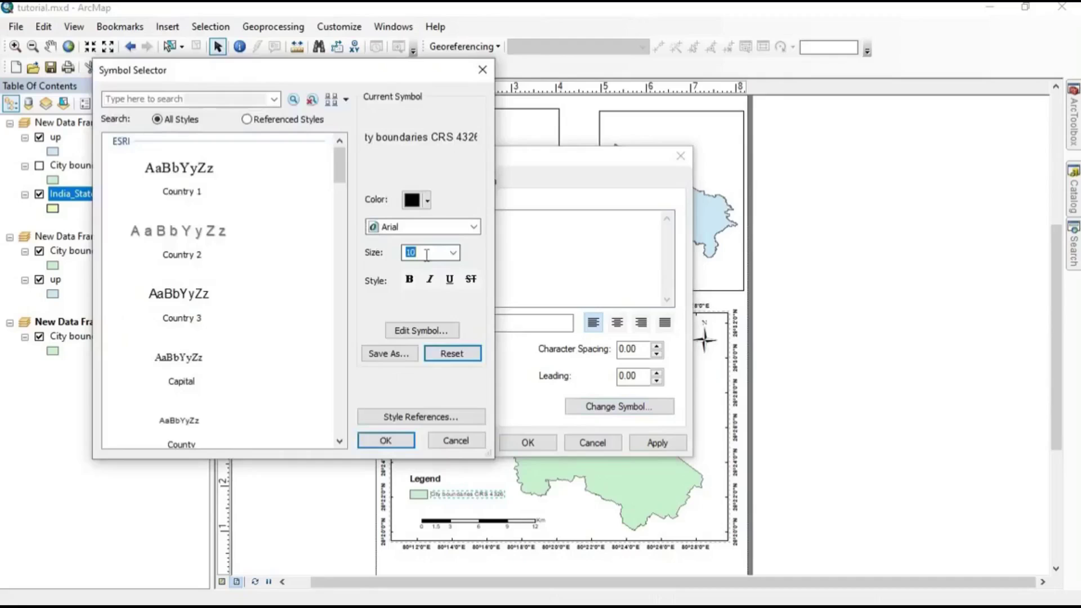
{"action": "type", "text": "12"}
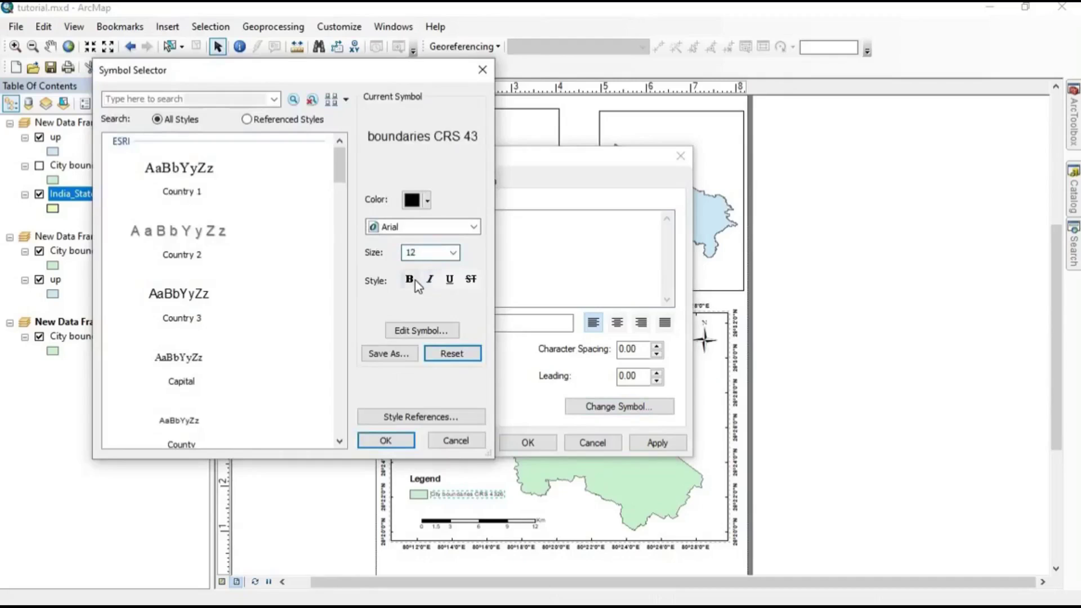
{"action": "left_click", "coordinate": [429, 279]}
{"action": "left_click", "coordinate": [386, 440]}
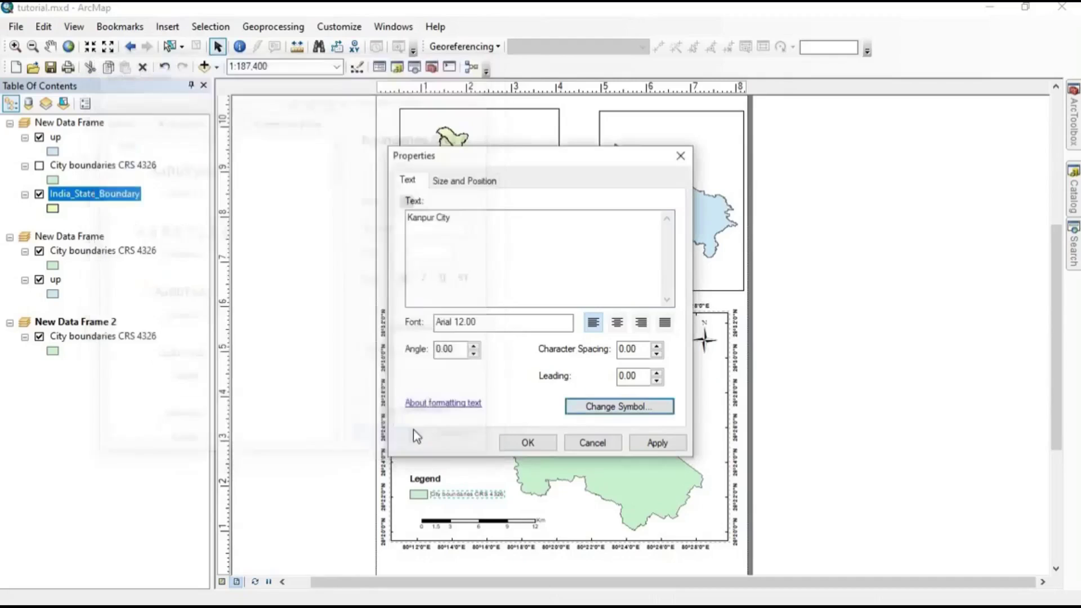
{"action": "left_click", "coordinate": [526, 442]}
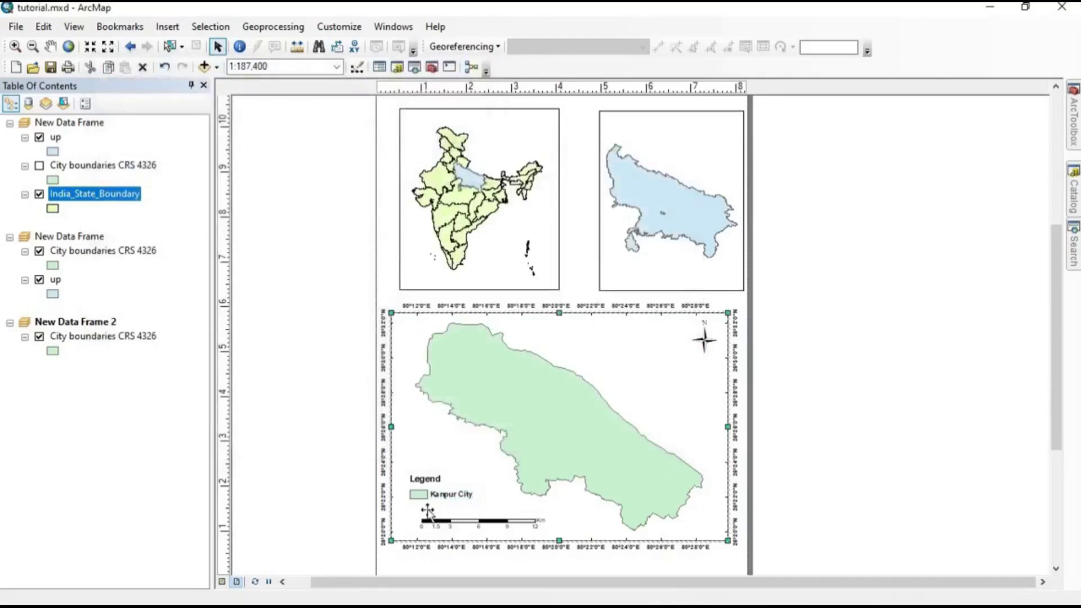
Insert a text element on the page, place it above the two upper data frames and replace its text with Location Map.
{"action": "scroll", "coordinate": [630, 356], "scroll_direction": "down", "scroll_amount": 1}
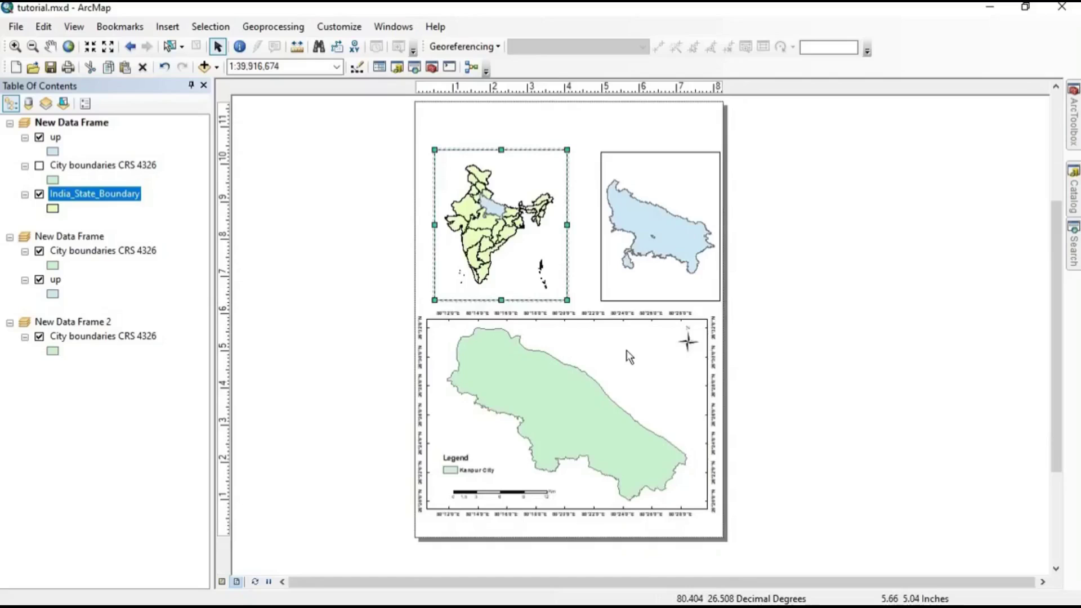
{"action": "left_click", "coordinate": [626, 206]}
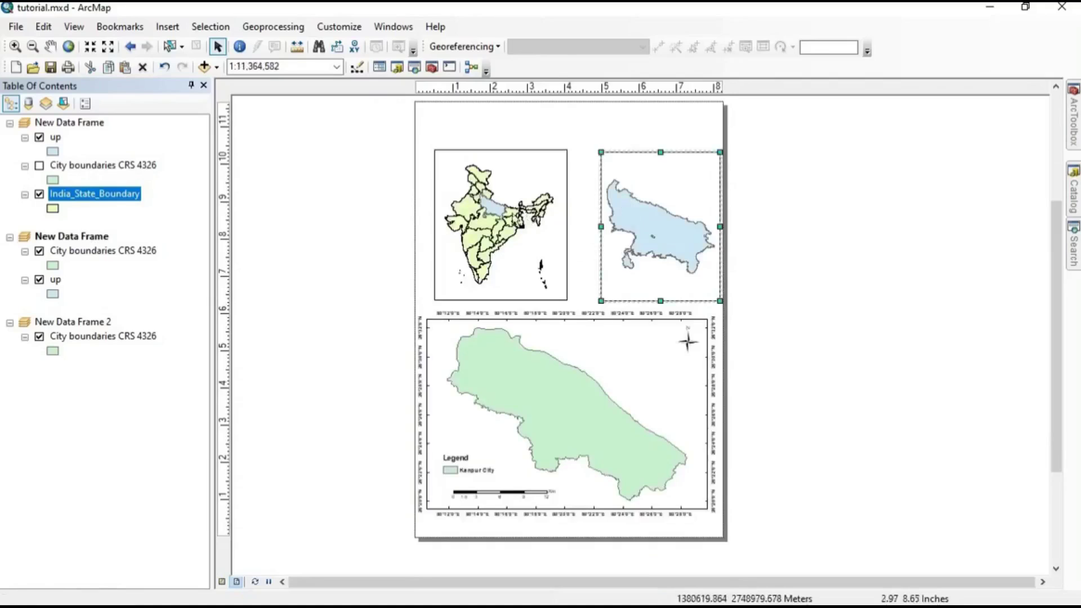
{"action": "left_click", "coordinate": [750, 196]}
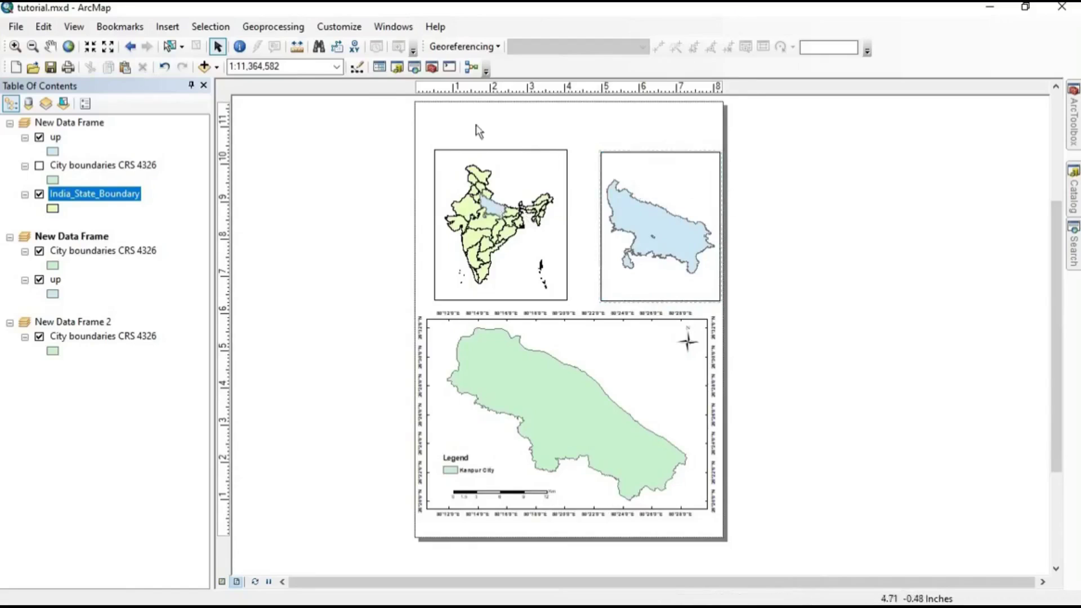
{"action": "left_click", "coordinate": [167, 26]}
{"action": "left_click", "coordinate": [185, 82]}
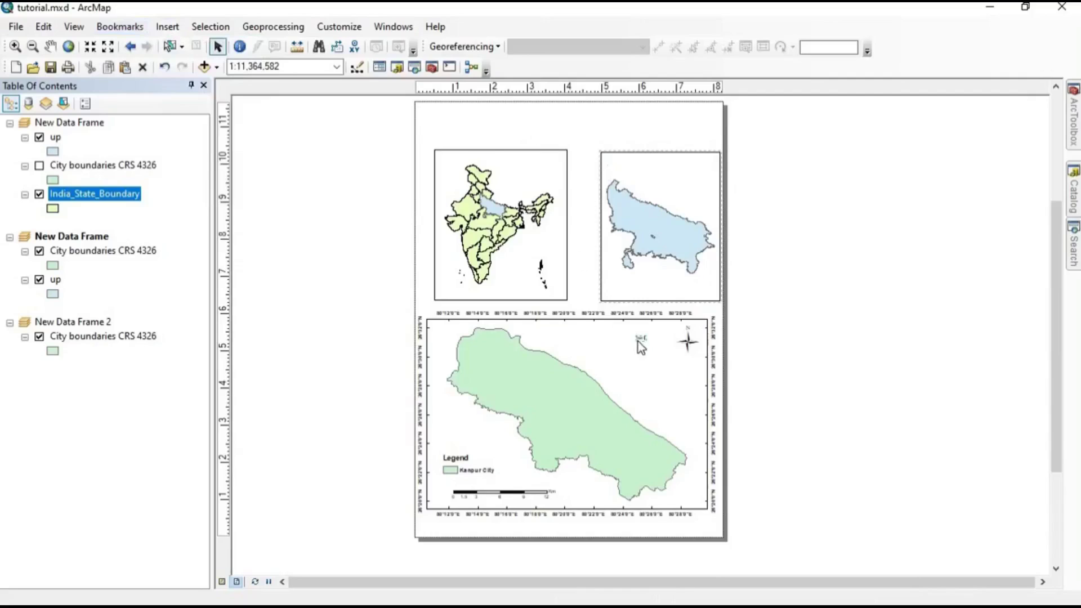
{"action": "left_click", "coordinate": [638, 339]}
{"action": "double_click", "coordinate": [543, 121]}
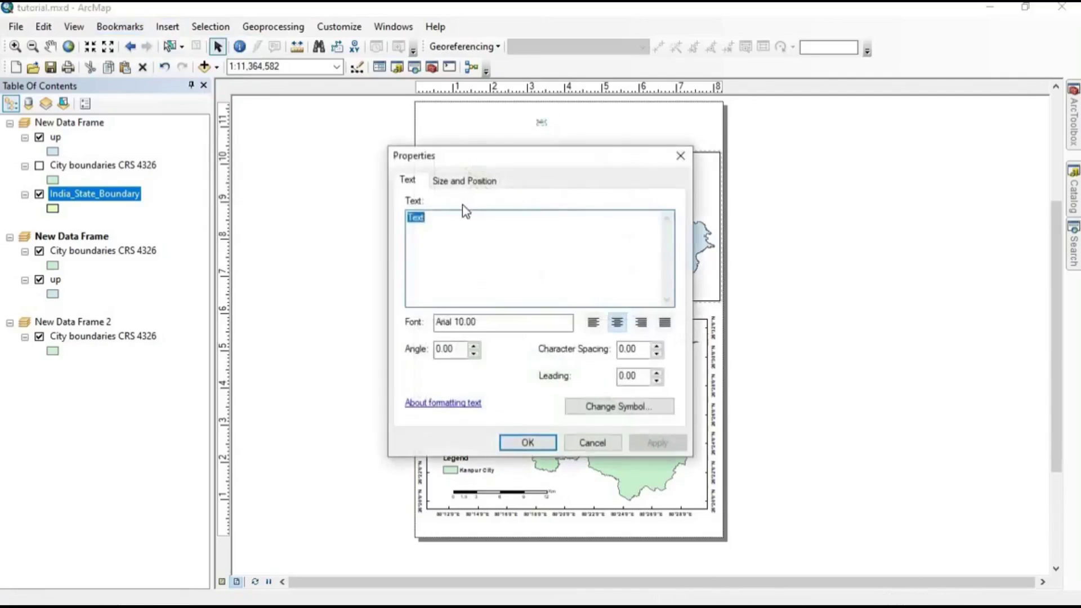
{"action": "key", "text": "BackSpace"}
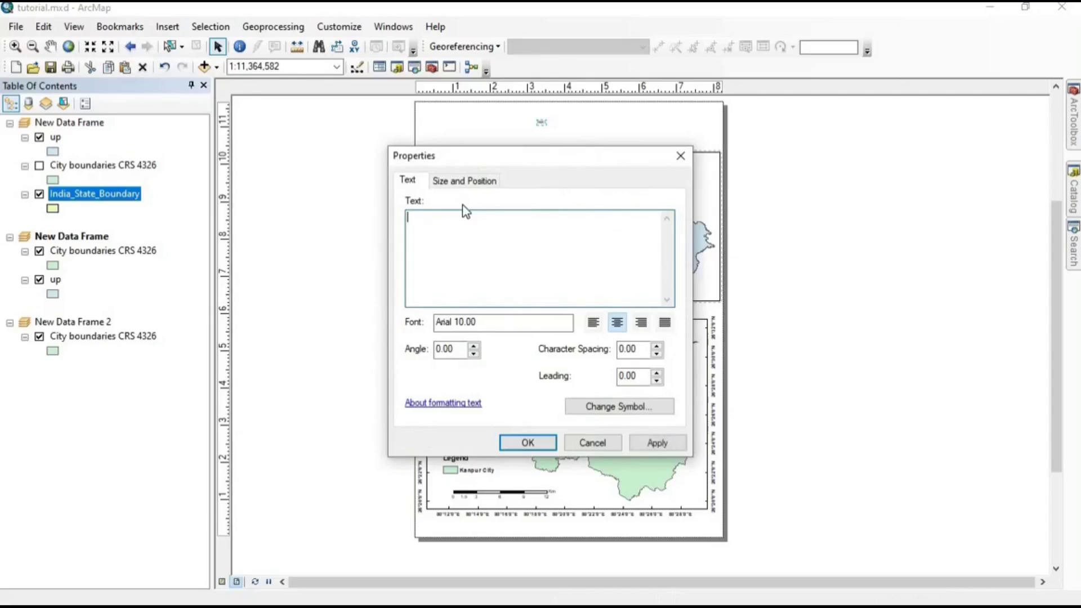
Format the Location Map title as 18-point bold and centre it near the top edge of the page.
{"action": "left_click", "coordinate": [574, 408]}
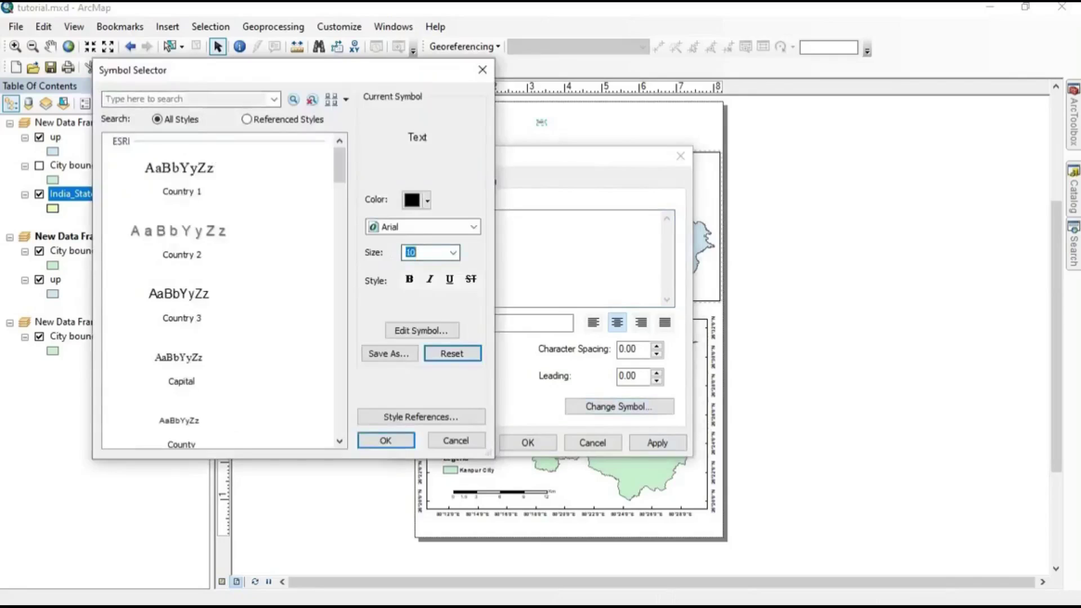
{"action": "type", "text": "18"}
{"action": "left_click", "coordinate": [409, 279]}
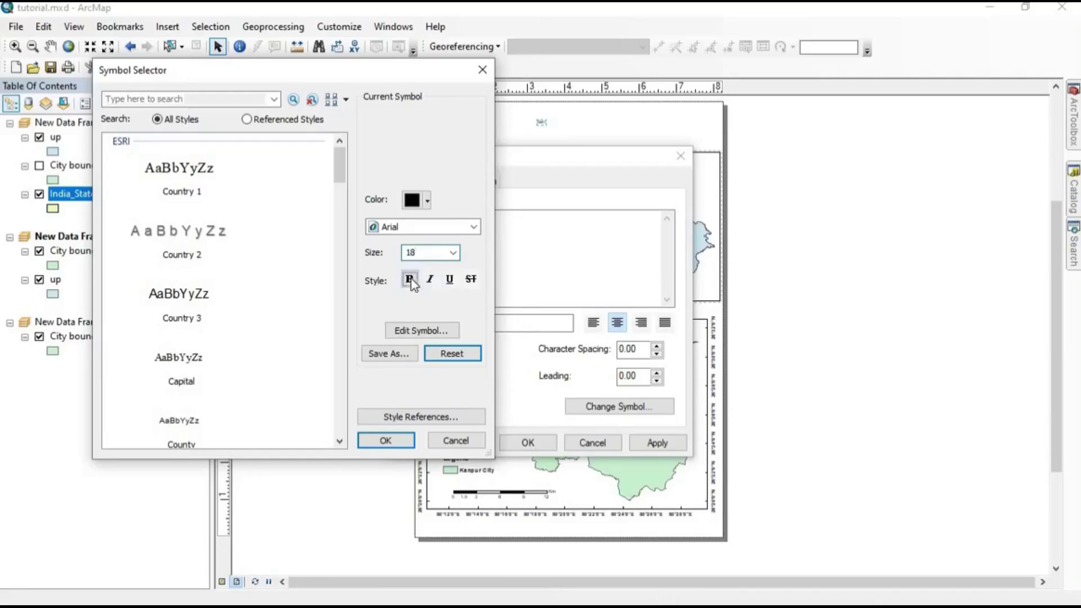
{"action": "left_click", "coordinate": [384, 442]}
{"action": "left_click", "coordinate": [655, 442]}
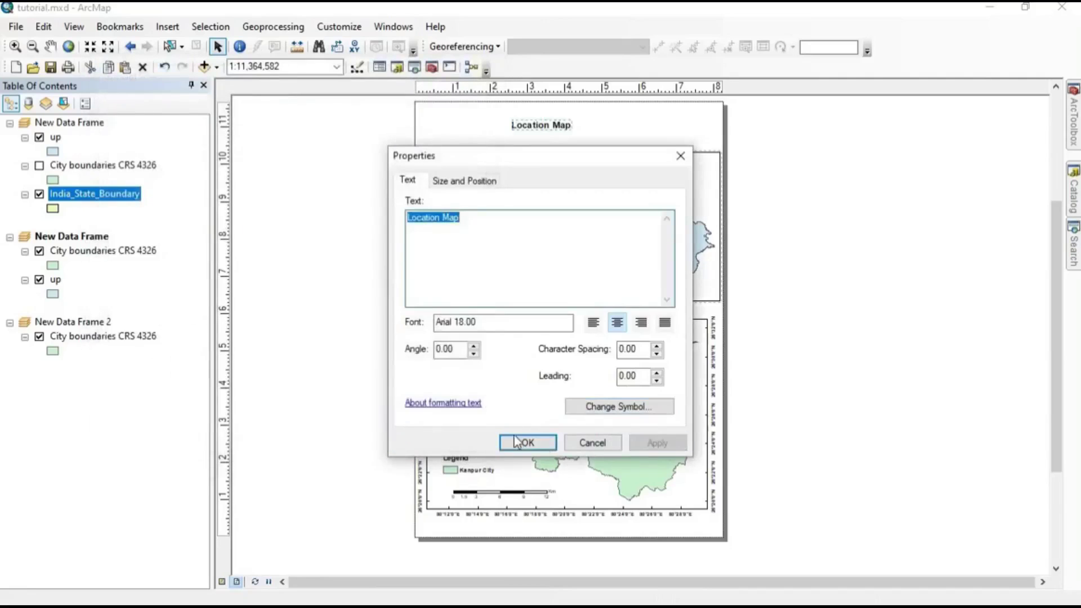
{"action": "left_click", "coordinate": [523, 442]}
{"action": "left_click_drag", "start_coordinate": [557, 125], "coordinate": [574, 119]}
Insert a one-column legend for the India data frame containing only India_State_Boundary, keeping the other wizard settings at default.
{"action": "left_click", "coordinate": [489, 152]}
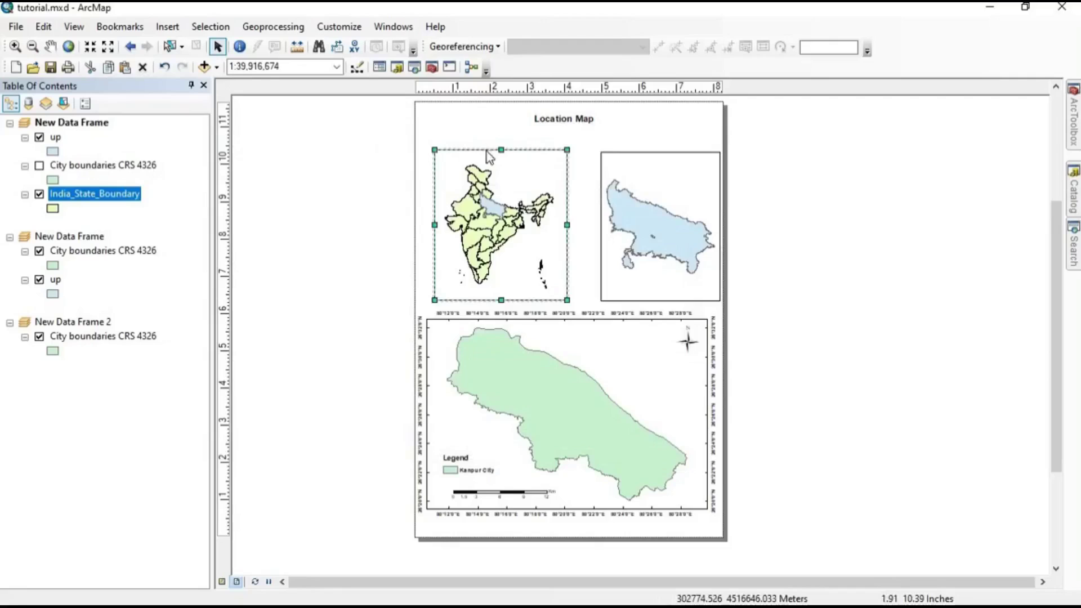
{"action": "right_click", "coordinate": [488, 151]}
{"action": "left_click", "coordinate": [451, 198]}
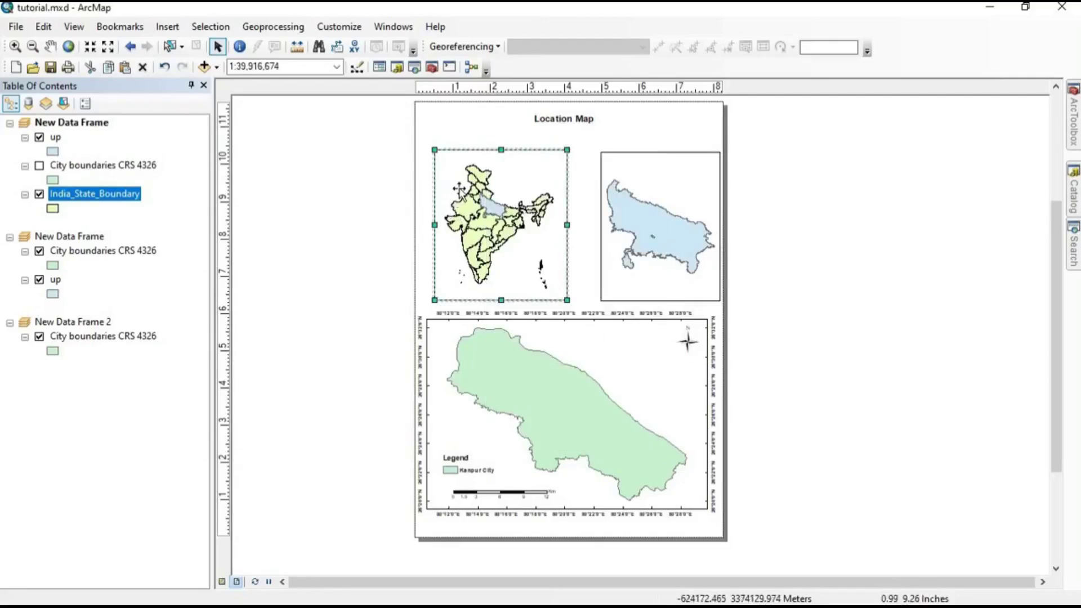
{"action": "left_click", "coordinate": [167, 27]}
{"action": "left_click", "coordinate": [189, 138]}
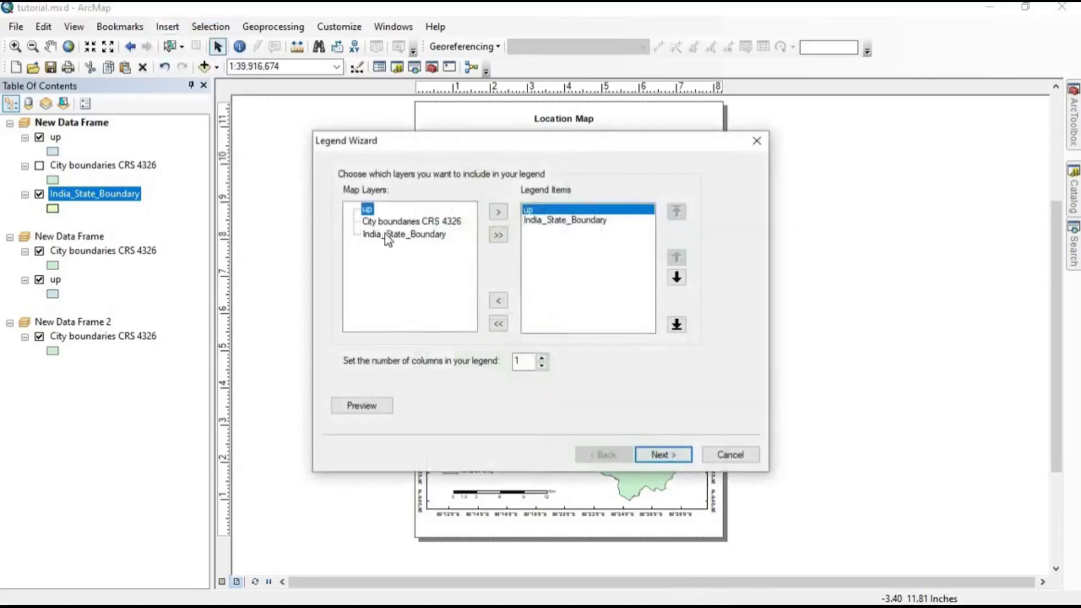
{"action": "left_click", "coordinate": [387, 236]}
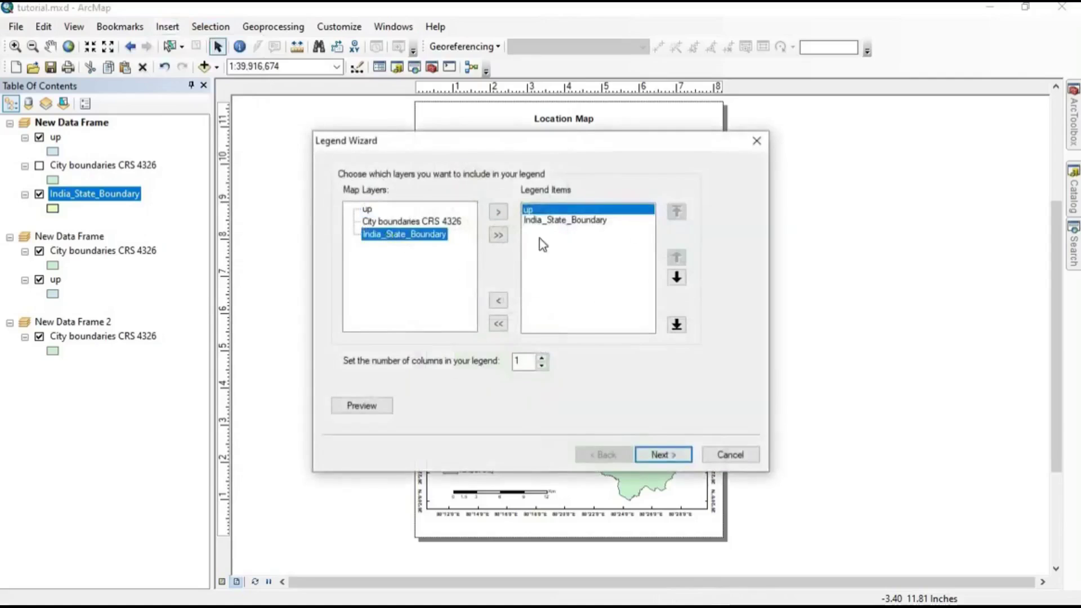
{"action": "left_click", "coordinate": [498, 301]}
{"action": "left_click", "coordinate": [671, 459]}
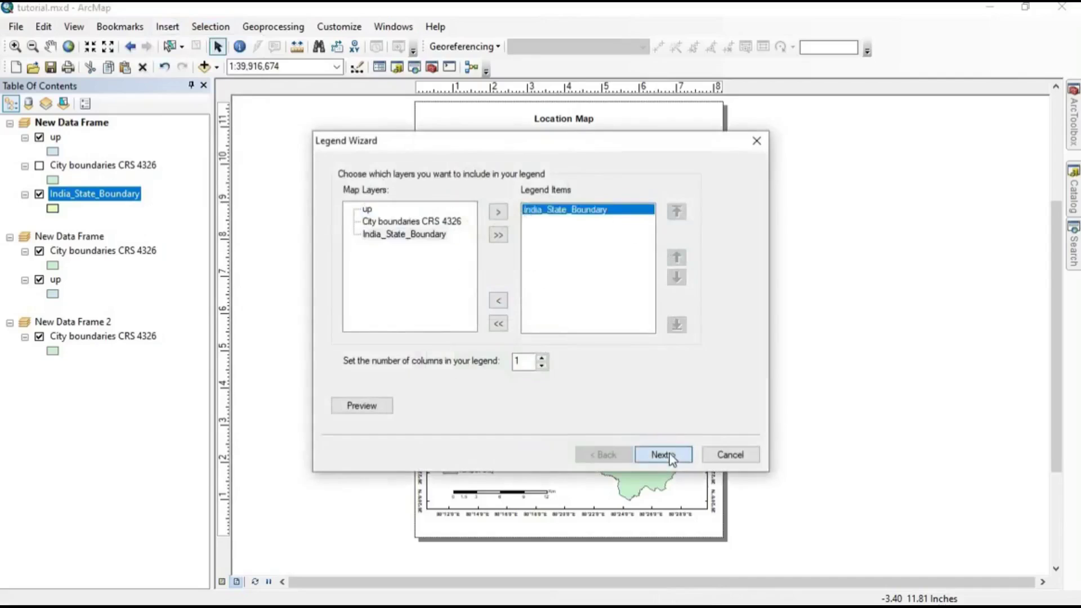
{"action": "left_click", "coordinate": [663, 454]}
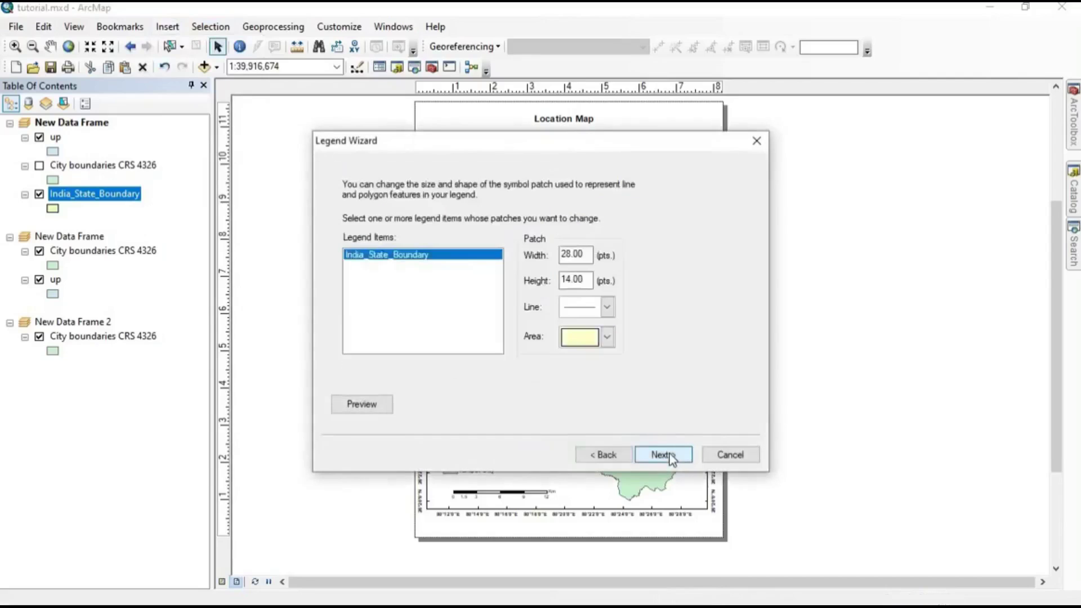
{"action": "left_click", "coordinate": [672, 458]}
{"action": "left_click", "coordinate": [671, 459]}
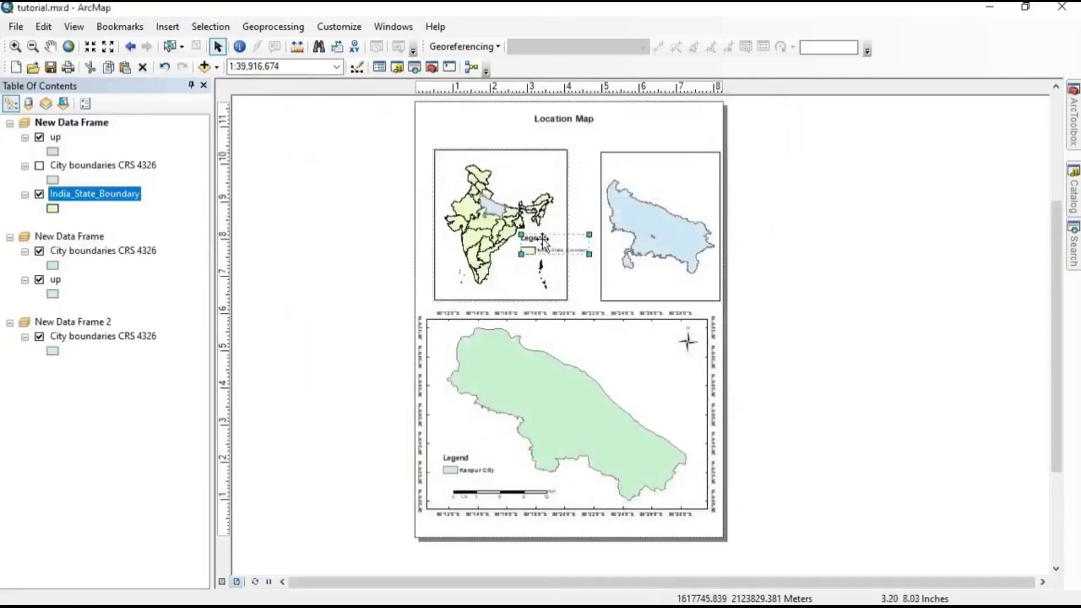
Convert the India legend to graphics and ungroup it to separate its title from the state boundary entry.
{"action": "right_click", "coordinate": [543, 240]}
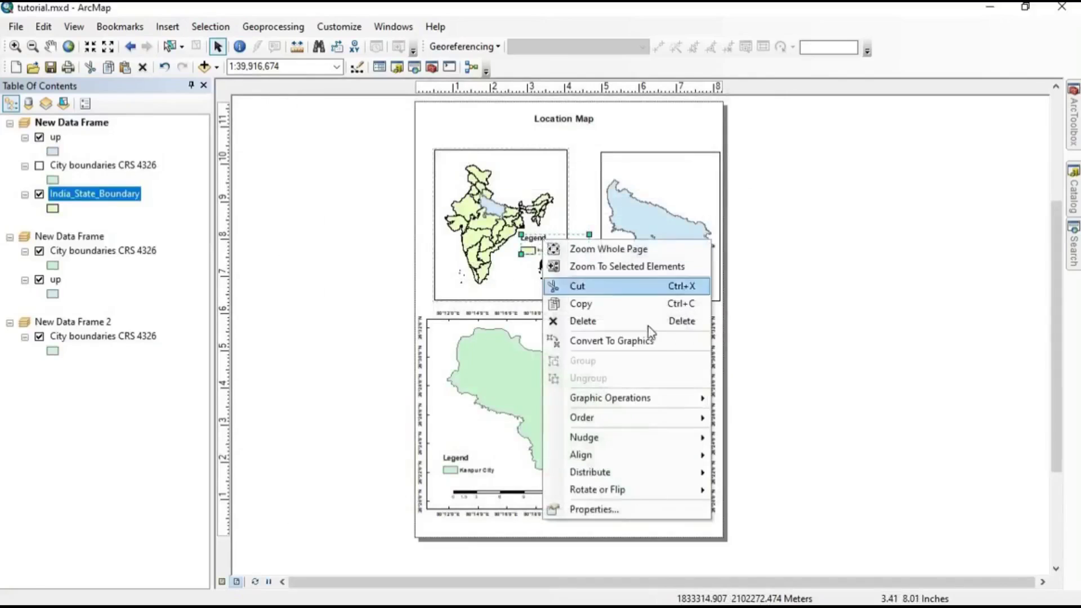
{"action": "left_click", "coordinate": [639, 340]}
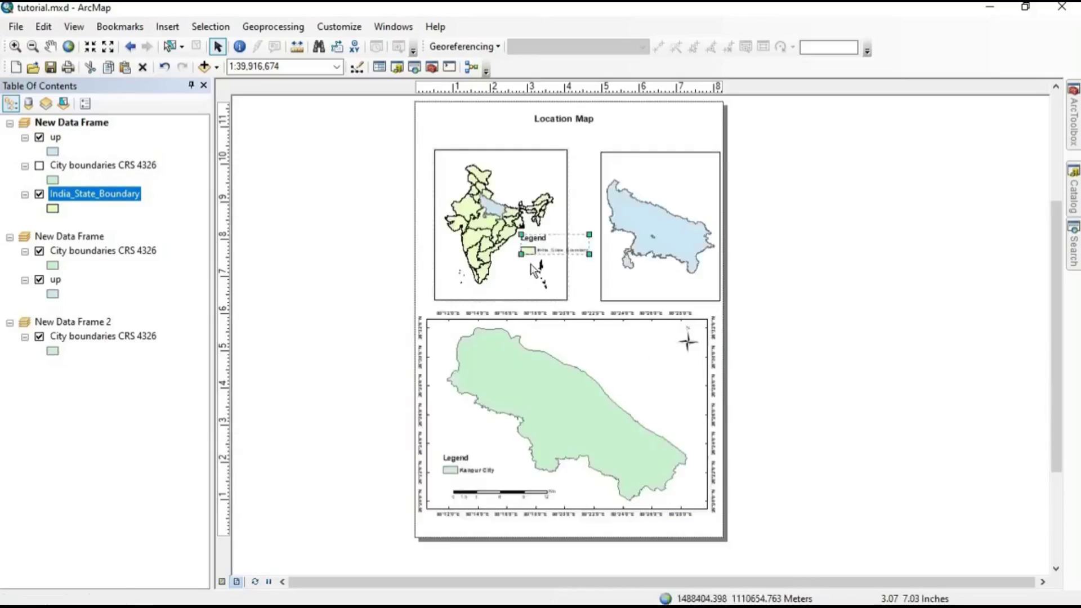
{"action": "right_click", "coordinate": [536, 246]}
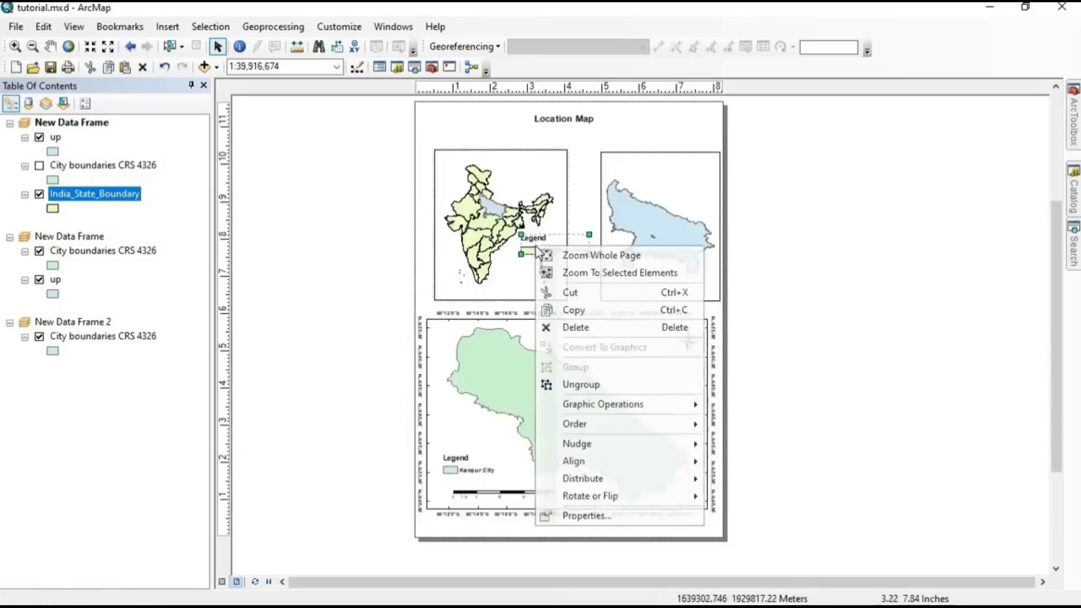
{"action": "left_click", "coordinate": [608, 377]}
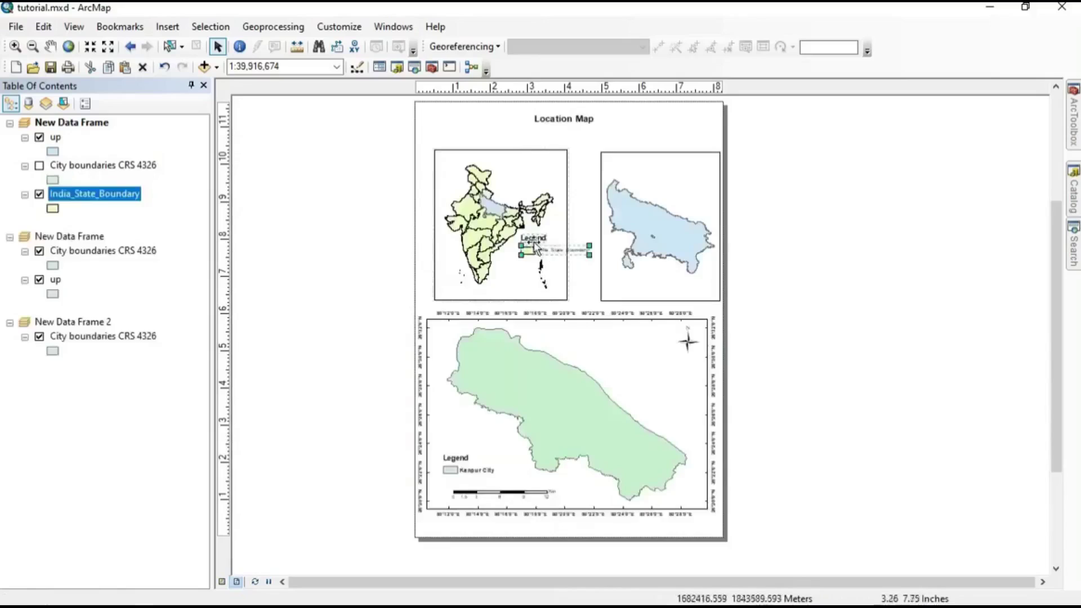
Ungroup the India legend's state boundary entry to separate its colour patch from its text label.
{"action": "left_click", "coordinate": [534, 252]}
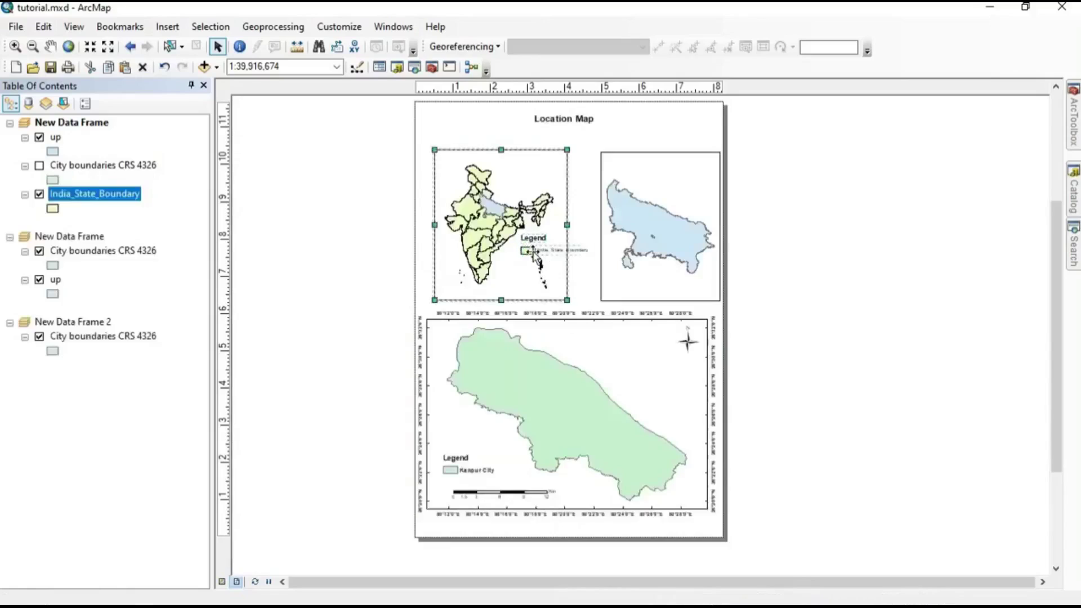
{"action": "left_click", "coordinate": [560, 251]}
{"action": "right_click", "coordinate": [555, 258]}
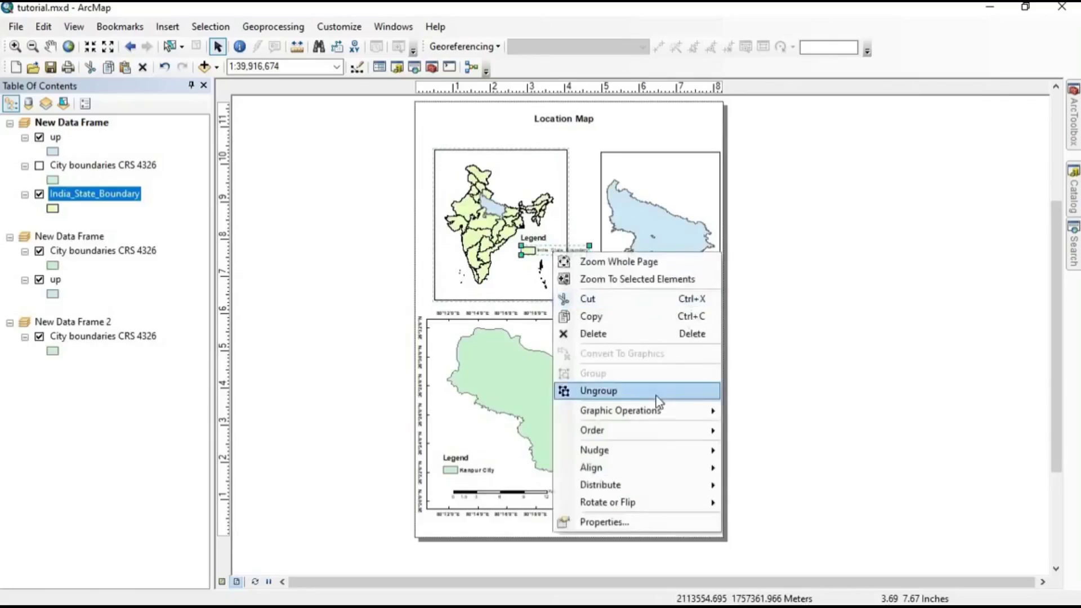
{"action": "left_click", "coordinate": [653, 394]}
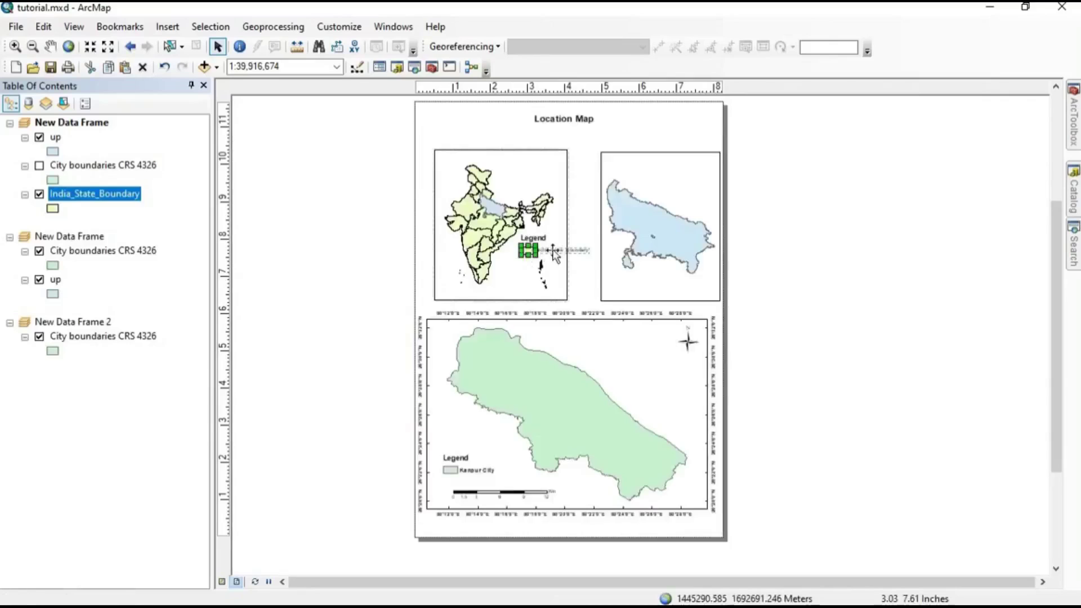
{"action": "left_click", "coordinate": [581, 271]}
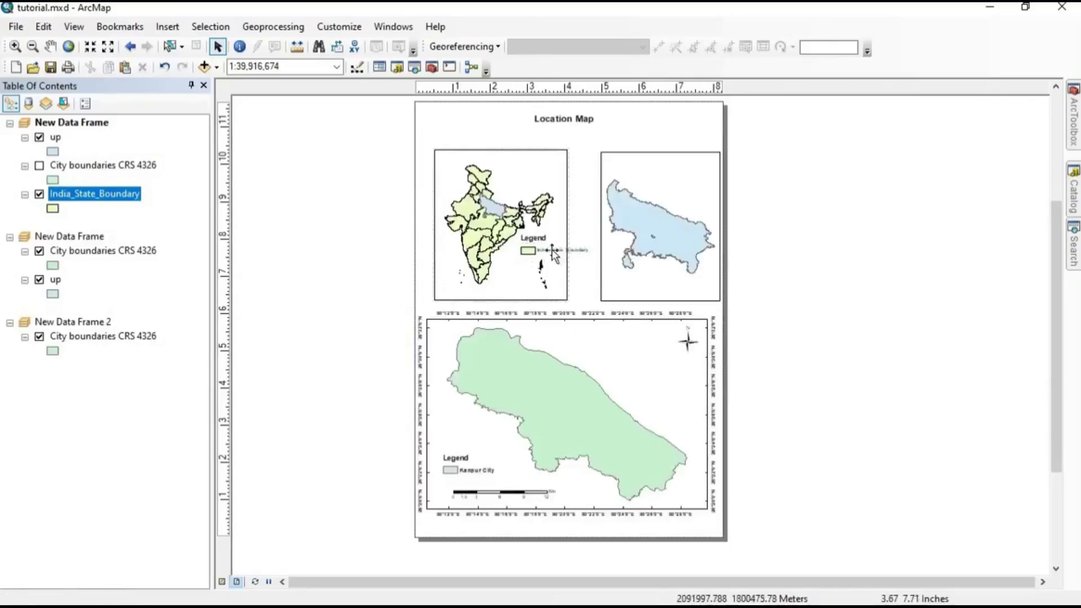
Change the India_State_Boundary legend label's text to India.
{"action": "double_click", "coordinate": [553, 253]}
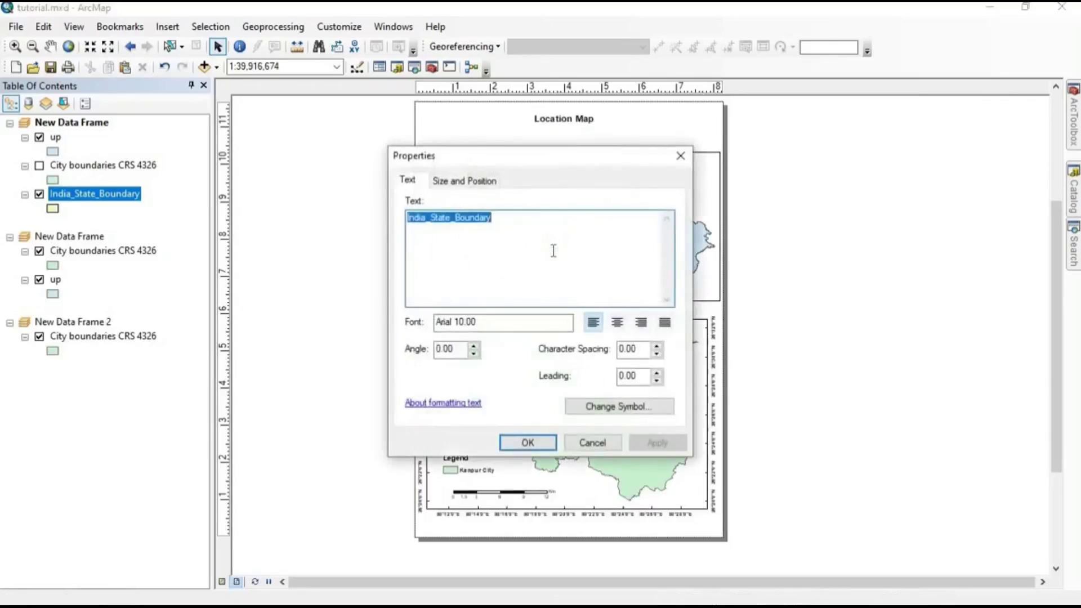
{"action": "key", "text": "BackSpace"}
{"action": "type", "text": "INid"}
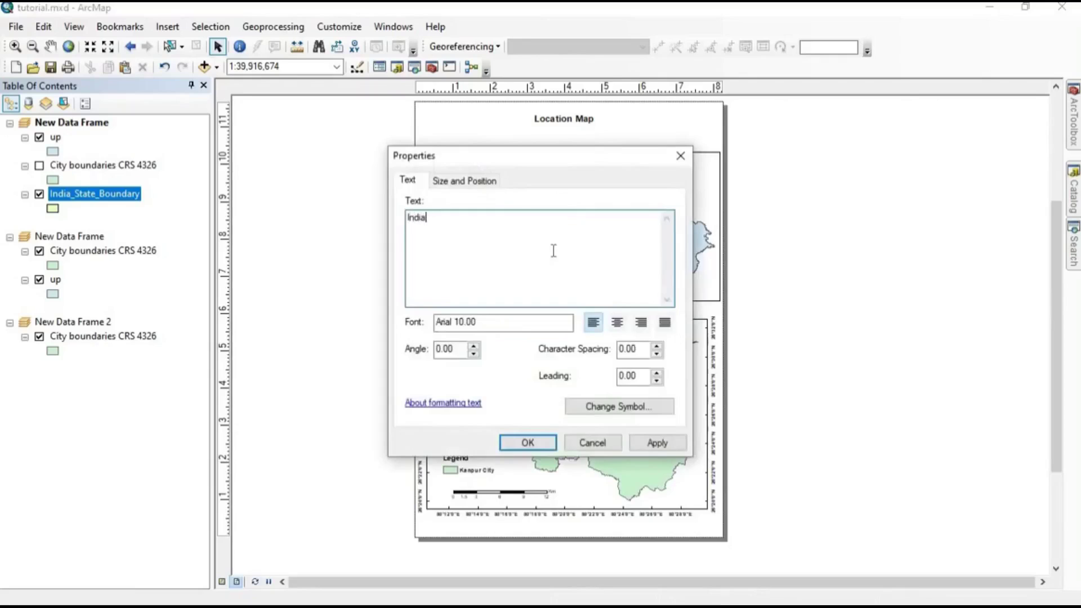
{"action": "left_click", "coordinate": [528, 442]}
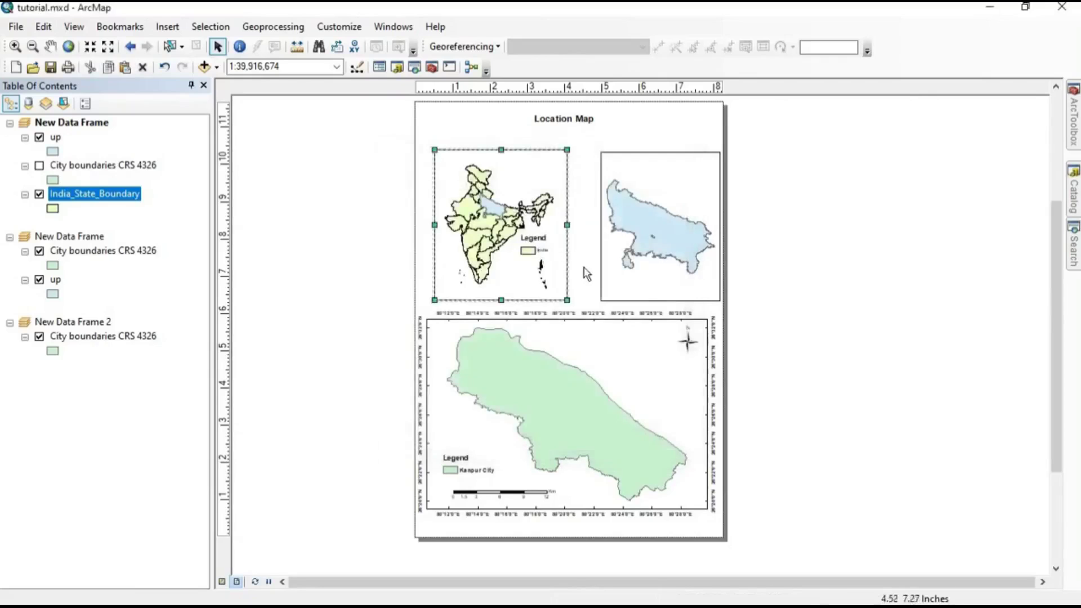
{"action": "scroll", "coordinate": [545, 252], "scroll_direction": "up", "scroll_amount": 4}
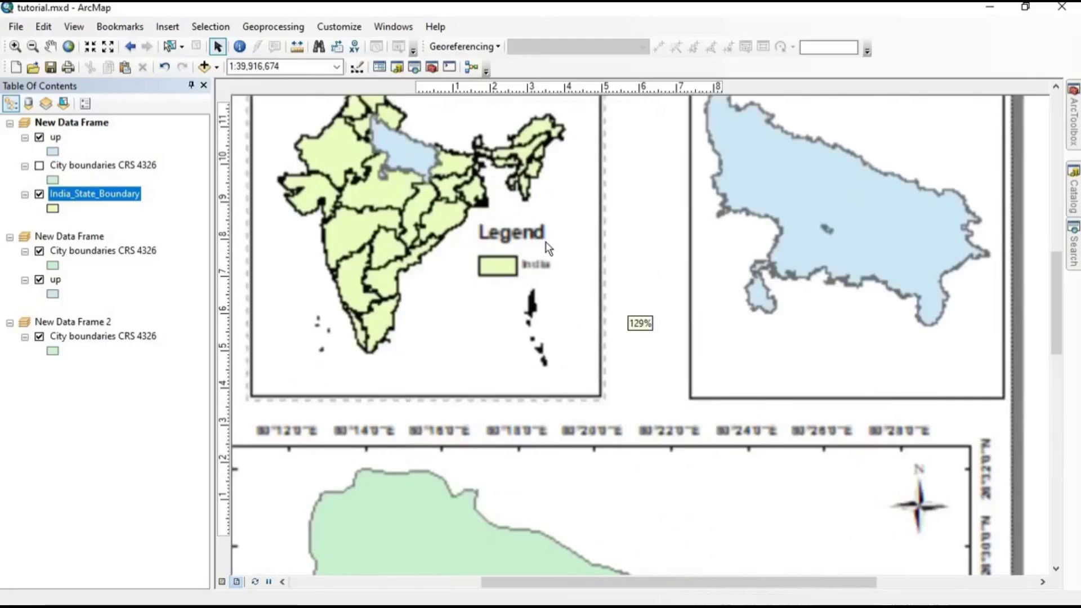
Copy the city map's north arrow into the upper-right corners of the India and Uttar Pradesh data frames.
{"action": "scroll", "coordinate": [584, 237], "scroll_direction": "down", "scroll_amount": 1}
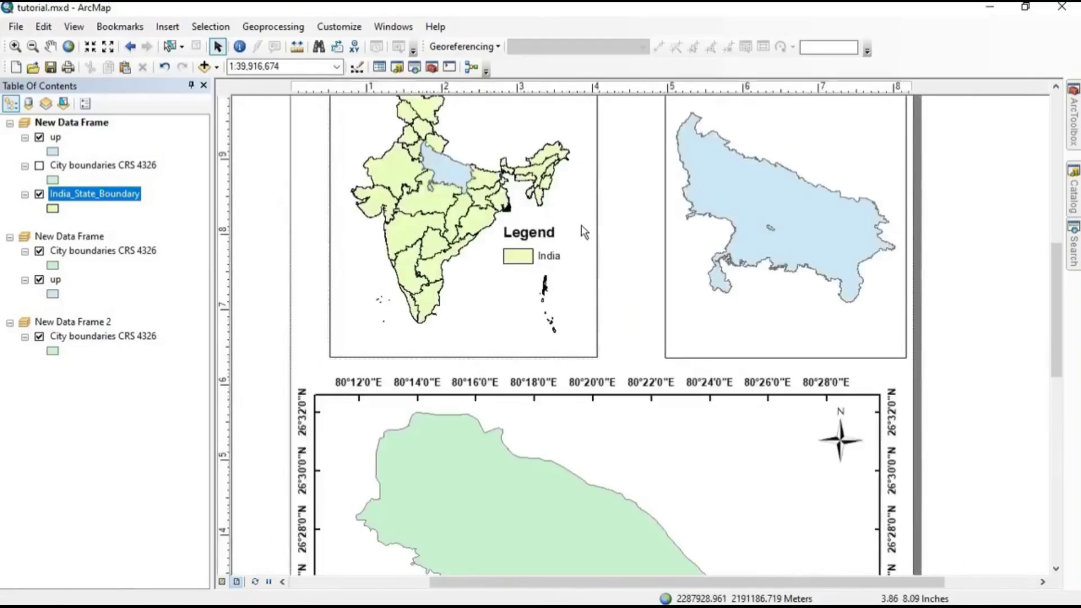
{"action": "scroll", "coordinate": [584, 233], "scroll_direction": "down", "scroll_amount": 1}
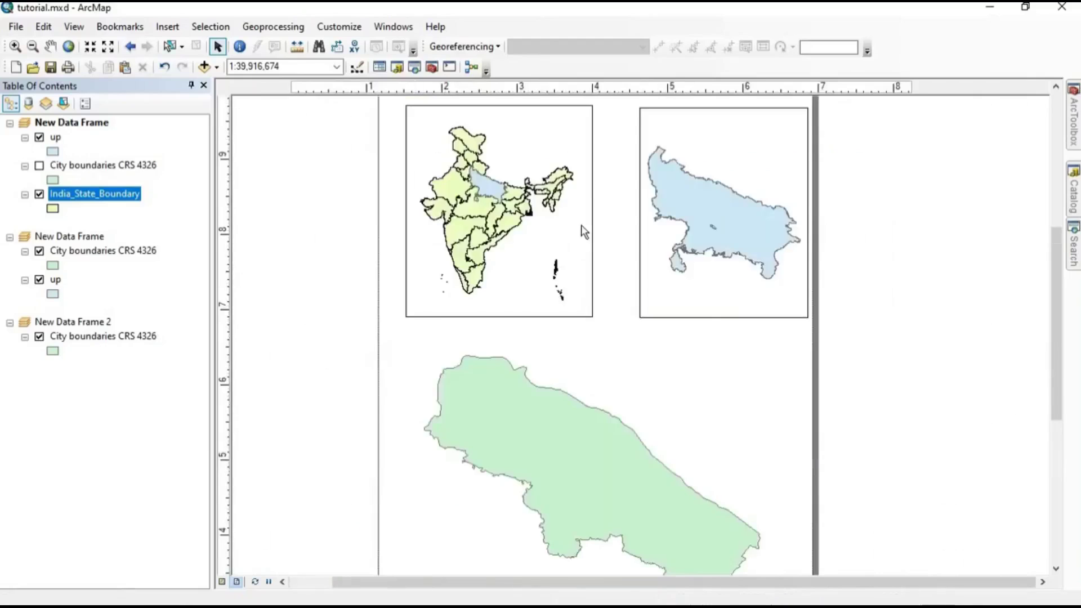
{"action": "scroll", "coordinate": [583, 231], "scroll_direction": "down", "scroll_amount": 1}
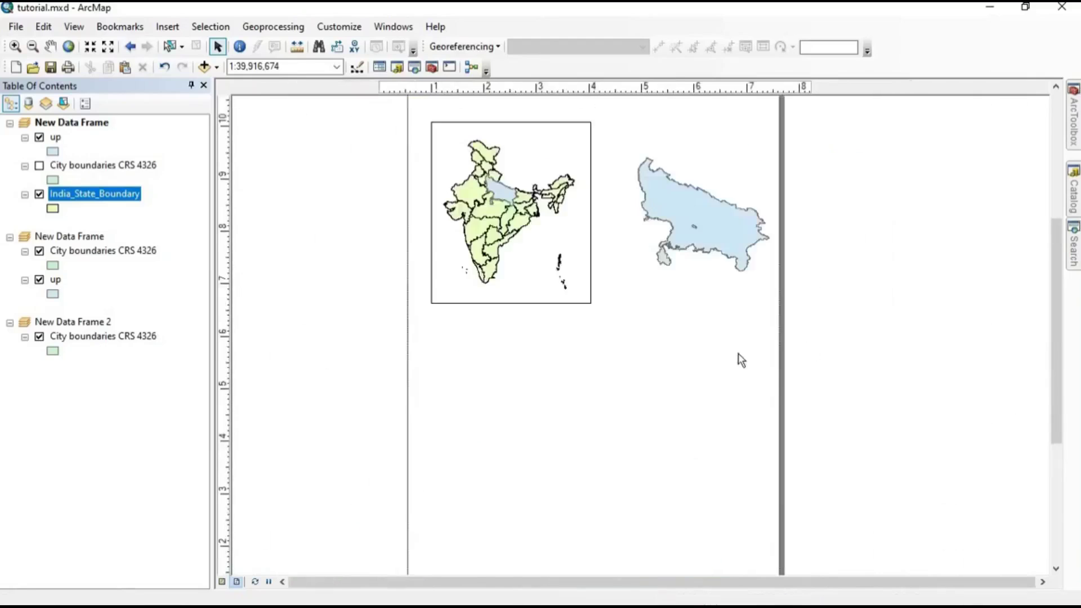
{"action": "left_click", "coordinate": [735, 357]}
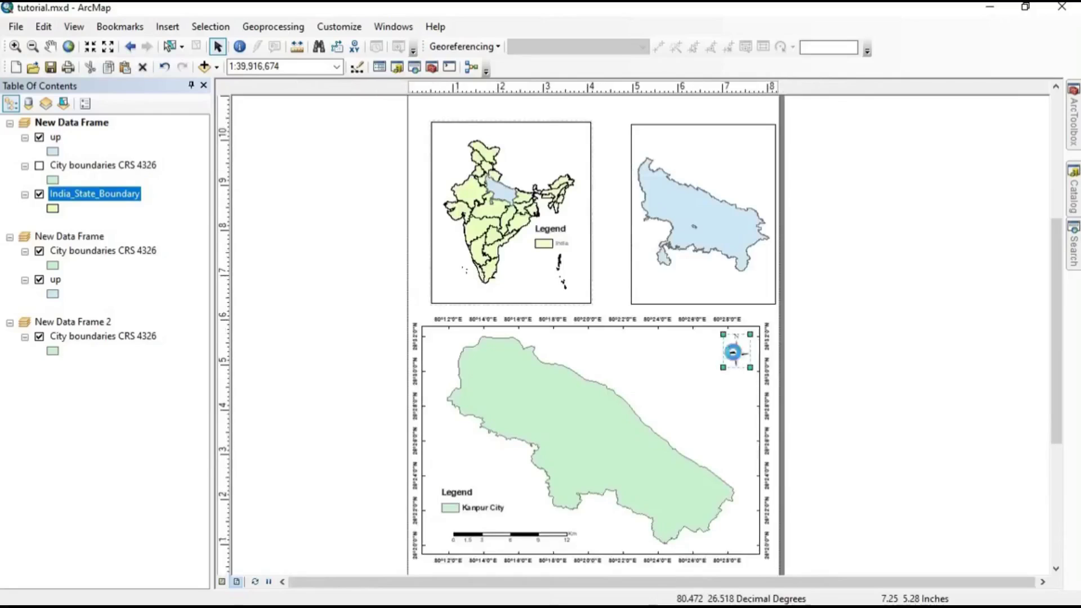
{"action": "left_click_drag", "start_coordinate": [732, 352], "coordinate": [743, 363]}
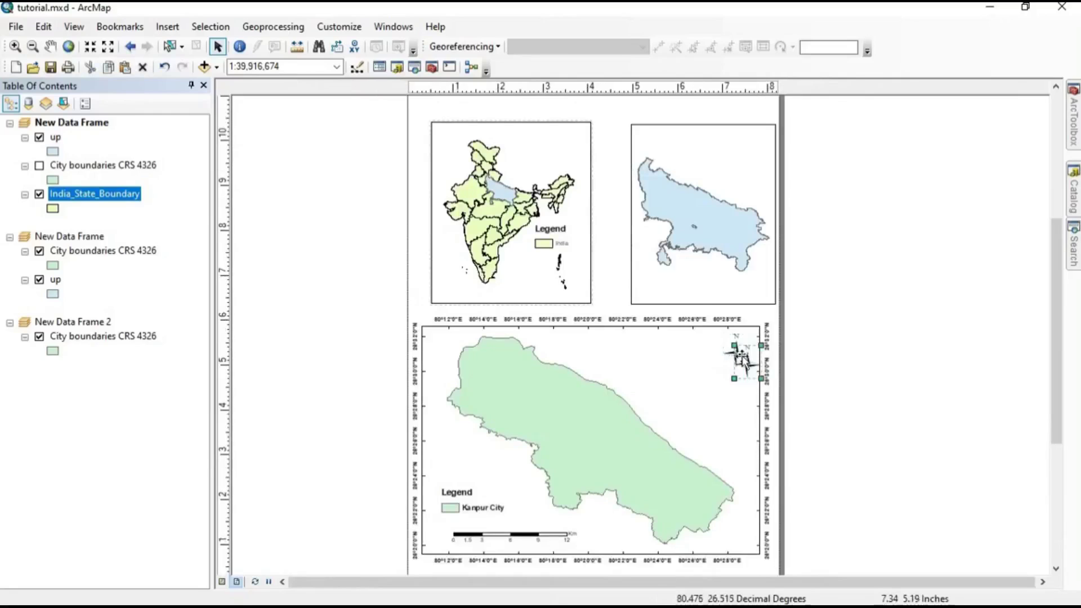
{"action": "left_click_drag", "start_coordinate": [549, 128], "coordinate": [564, 141]}
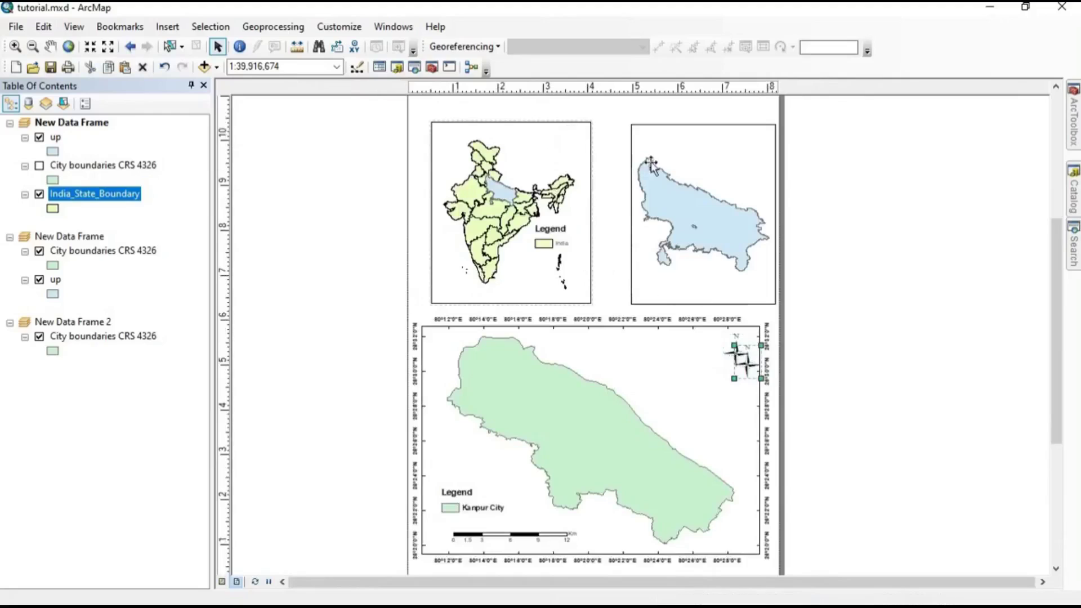
{"action": "left_click", "coordinate": [735, 353]}
{"action": "left_click_drag", "start_coordinate": [745, 357], "coordinate": [755, 151]}
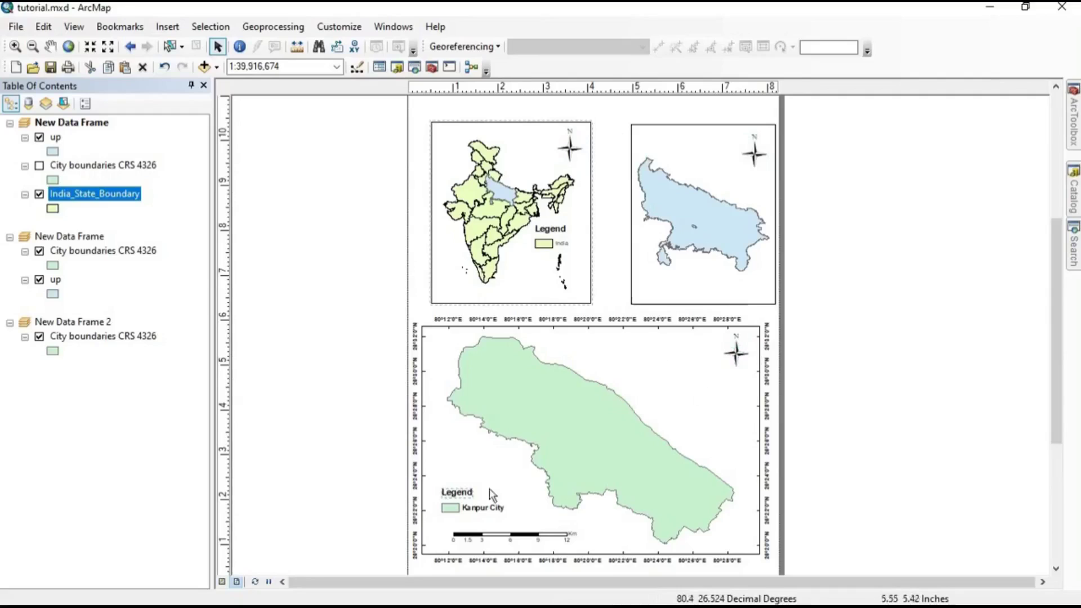
Copy the Kanpur City legend label to the area above the India map and change the copy's text to India.
{"action": "left_click", "coordinate": [488, 511]}
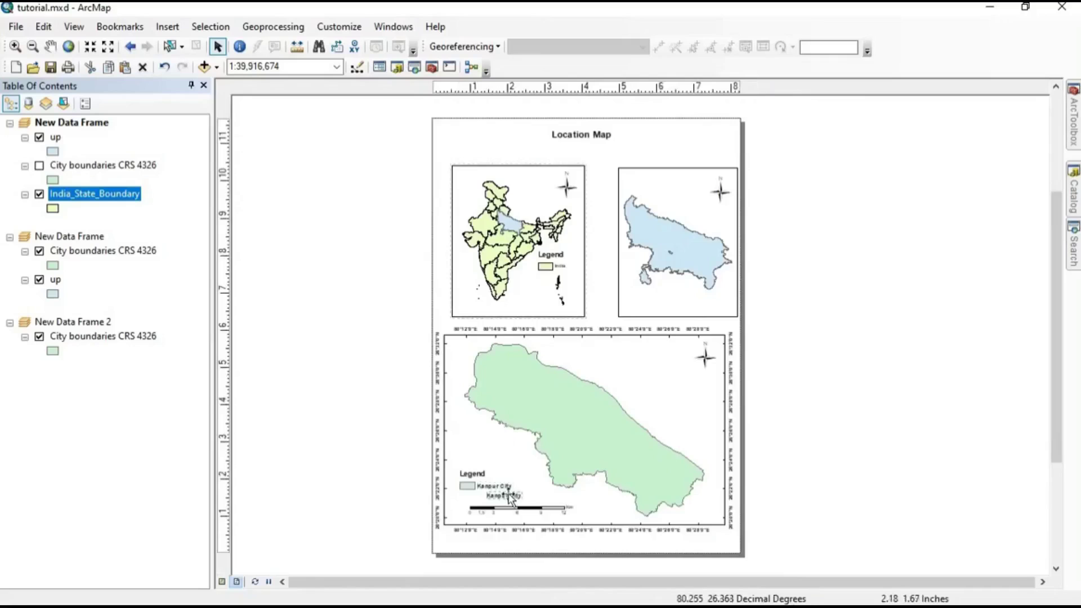
{"action": "left_click_drag", "start_coordinate": [511, 499], "coordinate": [538, 193]}
{"action": "double_click", "coordinate": [537, 191]}
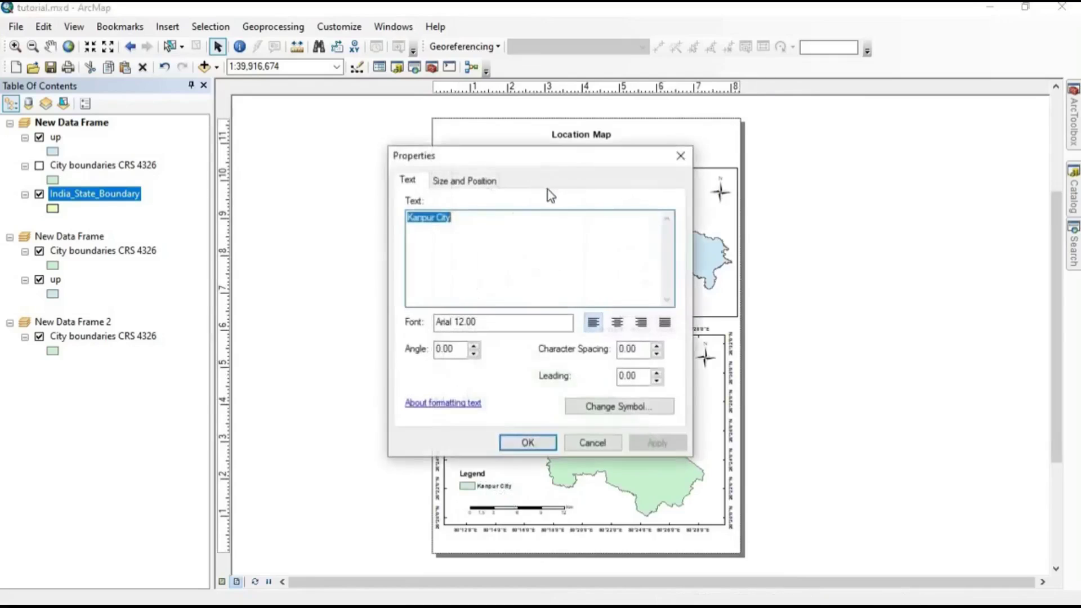
{"action": "type", "text": "IN"}
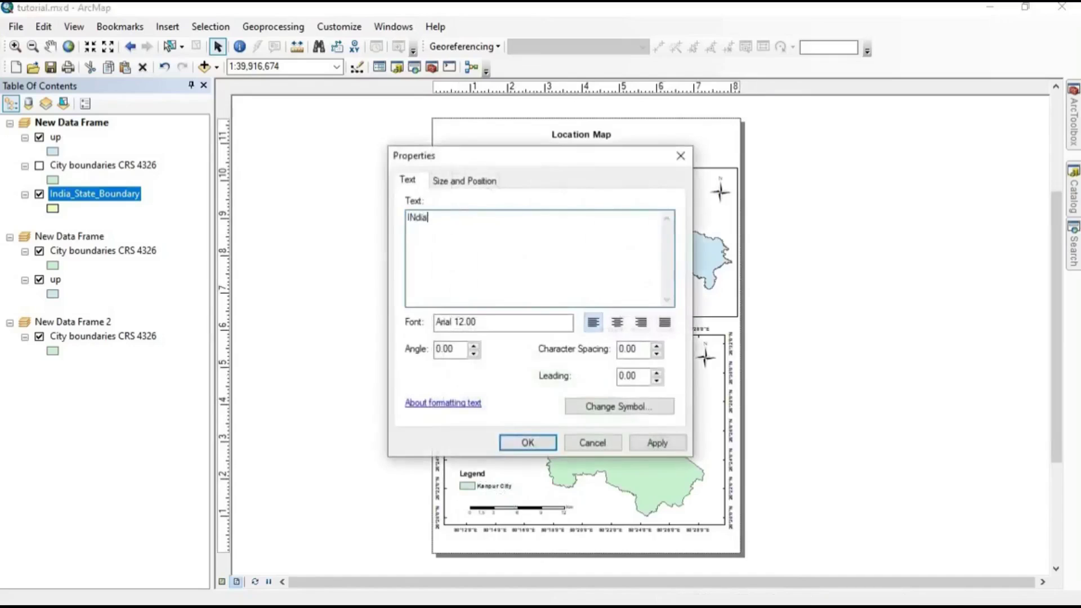
{"action": "type", "text": "dia"}
Set the India map label's font size to 14 and apply the text changes.
{"action": "left_click", "coordinate": [651, 411]}
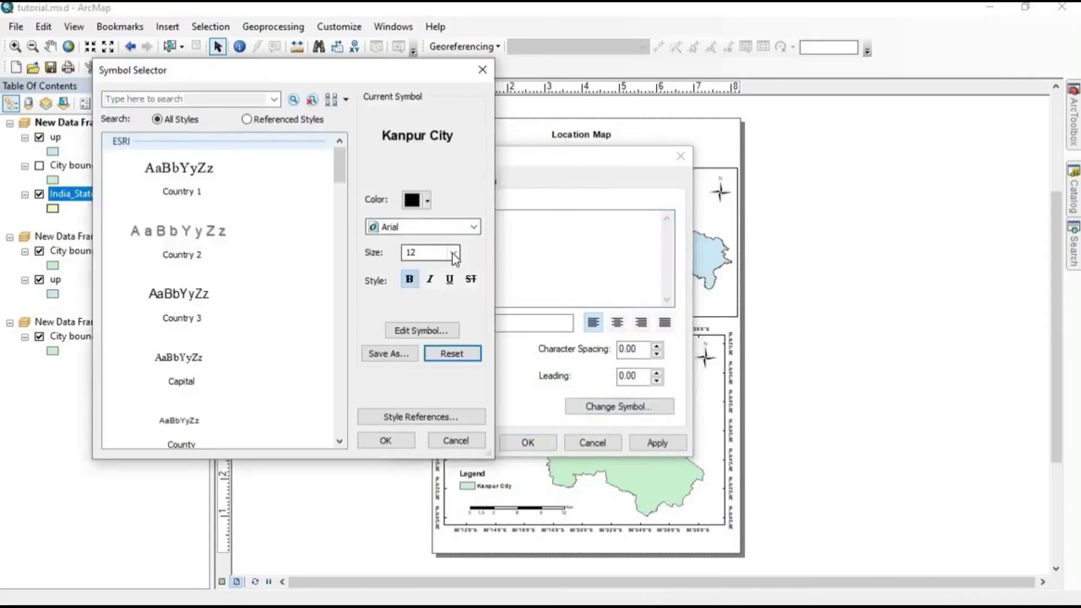
{"action": "left_click", "coordinate": [453, 252]}
{"action": "left_click", "coordinate": [410, 277]}
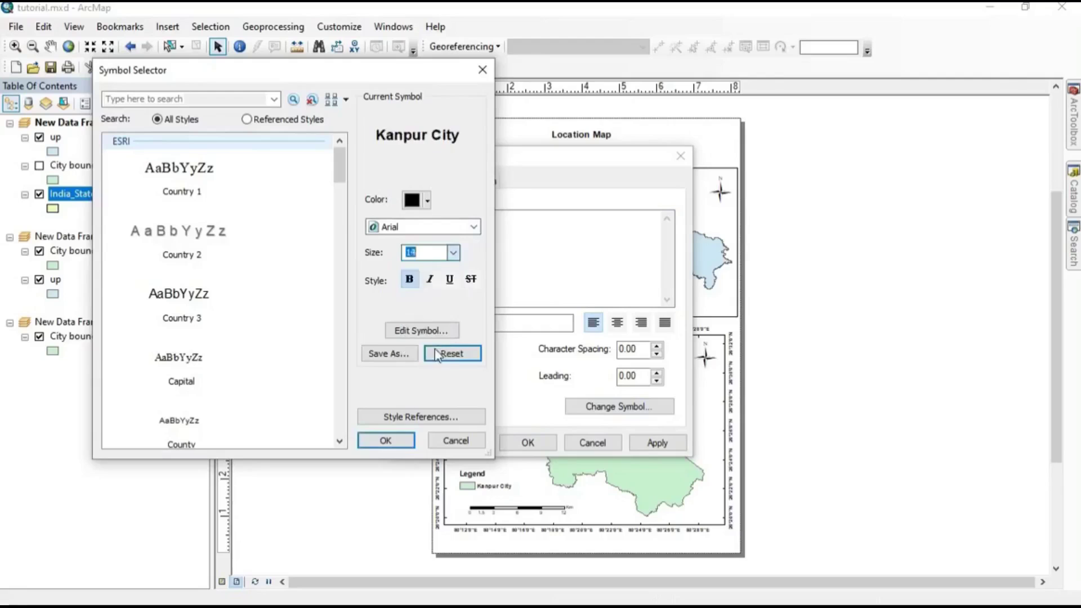
{"action": "left_click", "coordinate": [386, 440]}
{"action": "left_click", "coordinate": [513, 444]}
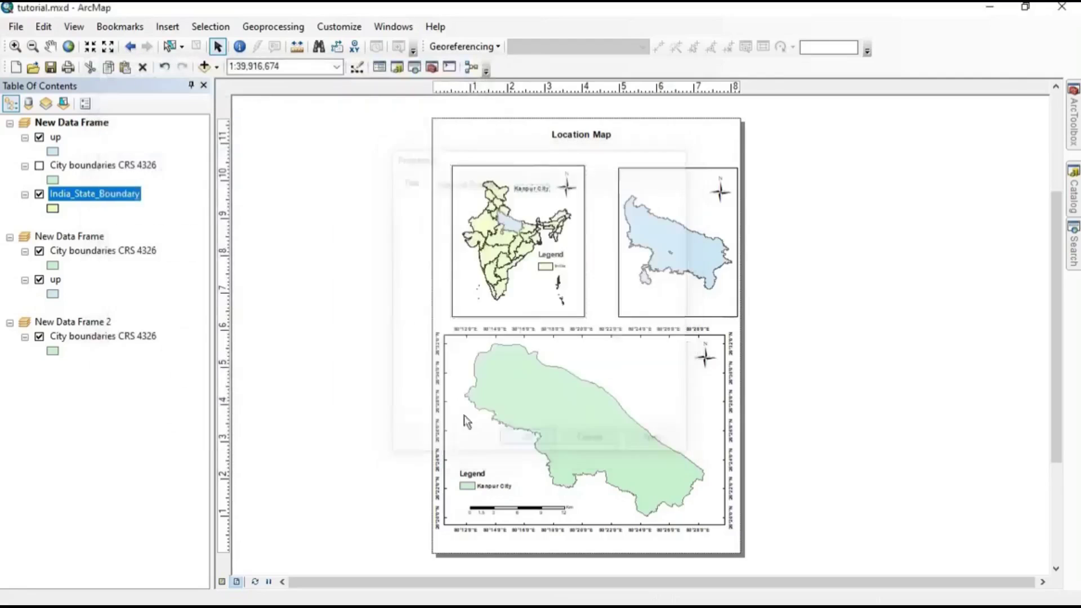
Copy the Location Map title into the upper part of the state data frame and change the copy's text to Uttar Pradesh.
{"action": "left_click", "coordinate": [569, 324]}
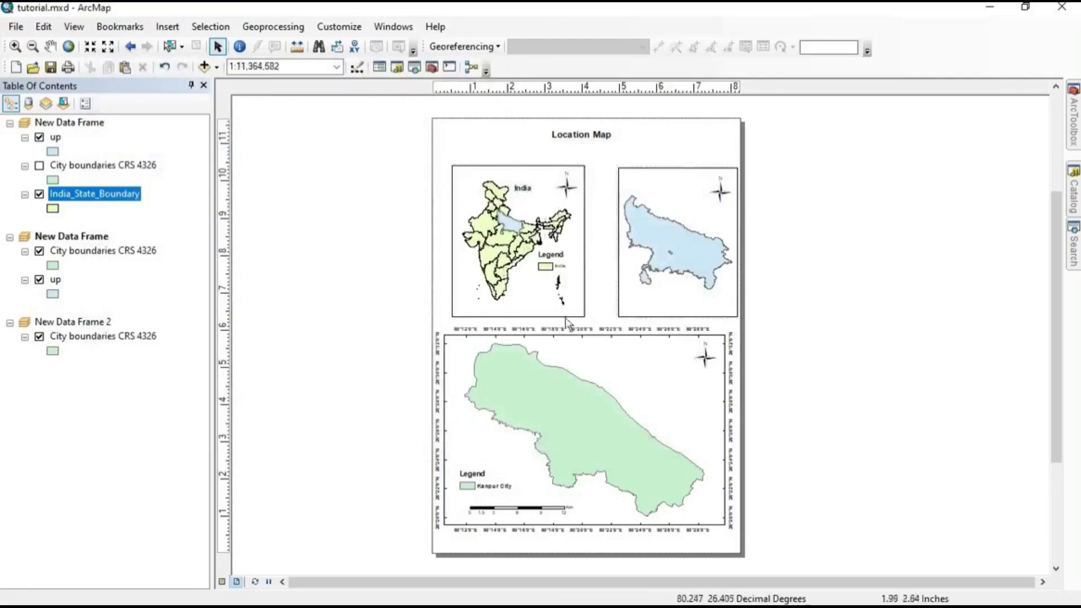
{"action": "left_click", "coordinate": [568, 133]}
{"action": "key", "text": "ctrl+v"}
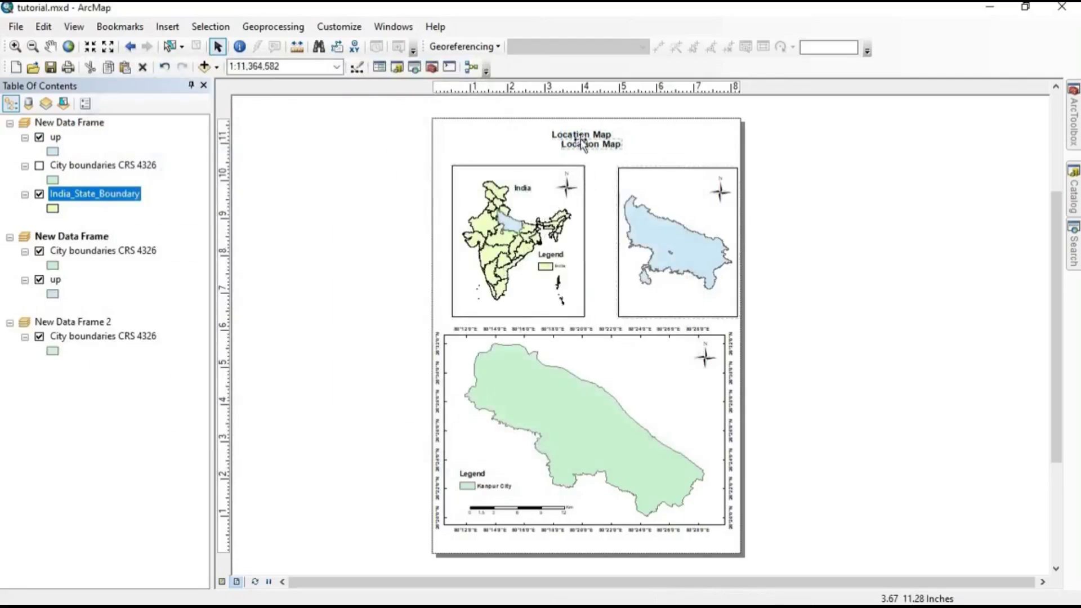
{"action": "left_click_drag", "start_coordinate": [580, 143], "coordinate": [662, 190]}
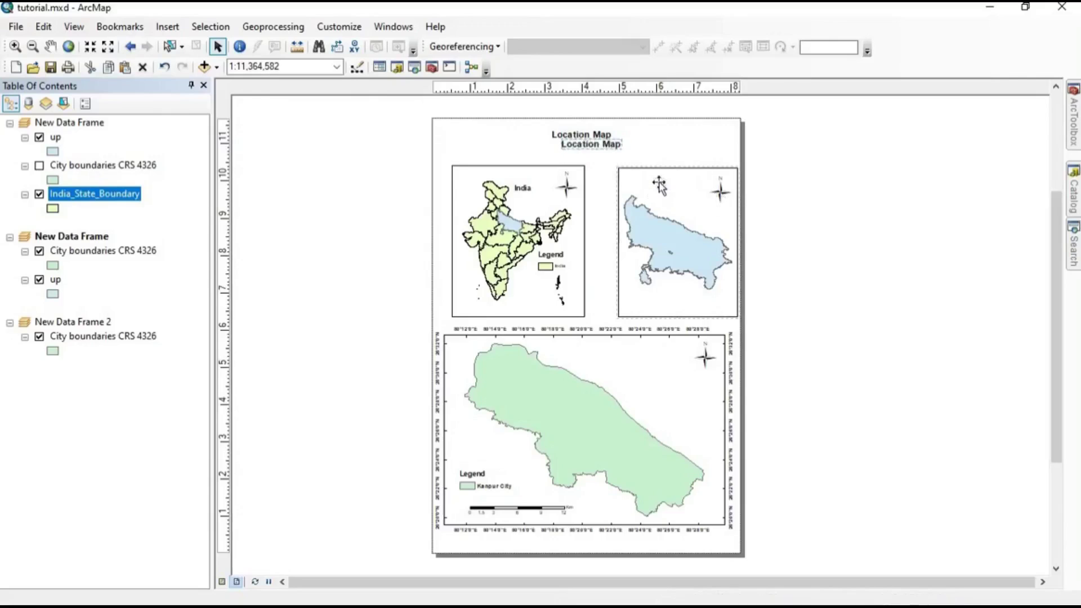
{"action": "double_click", "coordinate": [662, 189]}
{"action": "key", "text": "BackSpace"}
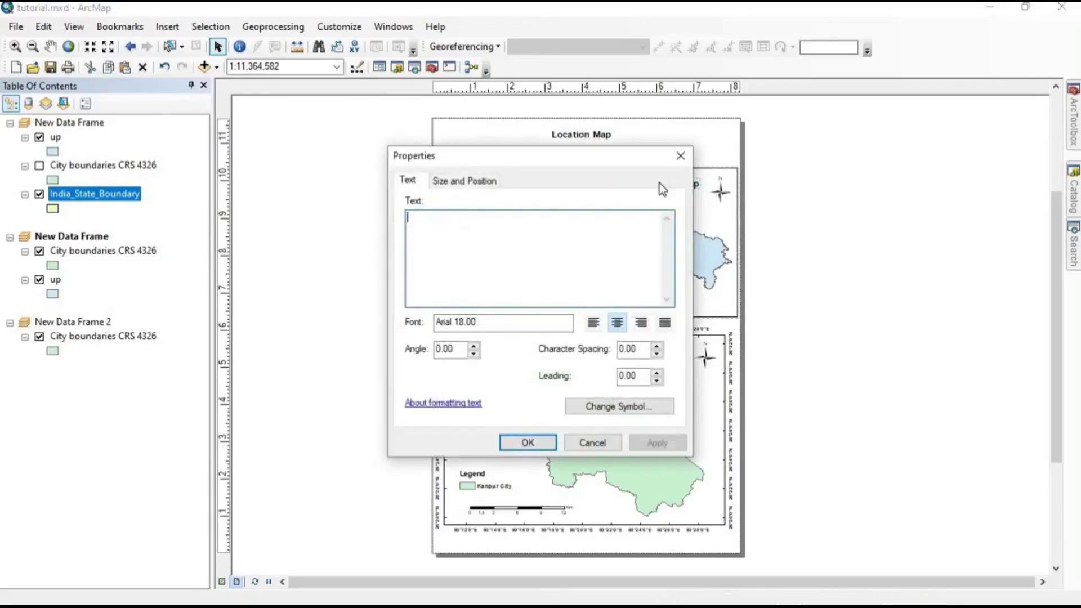
{"action": "type", "text": "UttarPra"}
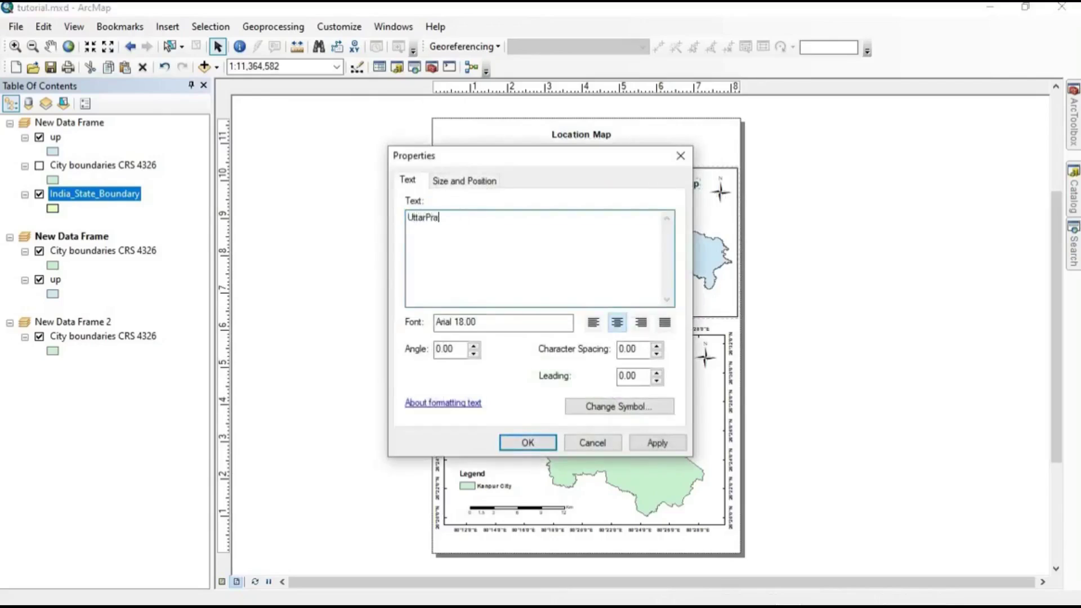
{"action": "type", "text": "desh"}
{"action": "left_click", "coordinate": [539, 444]}
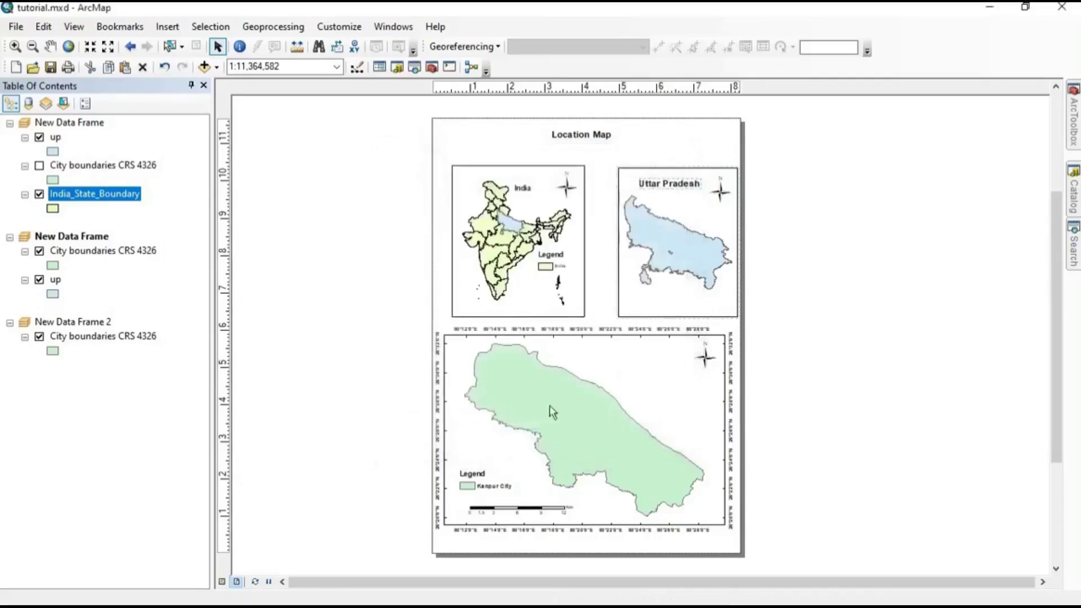
Insert a one-column default legend containing only the up layer for the Uttar Pradesh data frame, and place it in the frame's lower-right corner.
{"action": "left_click", "coordinate": [680, 285]}
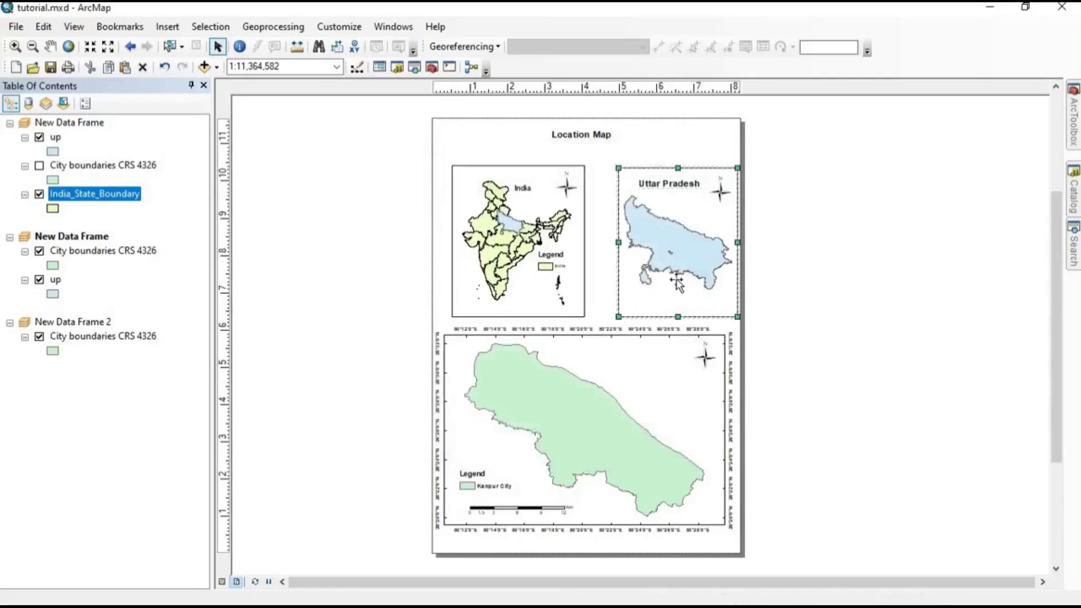
{"action": "left_click", "coordinate": [168, 30]}
{"action": "left_click", "coordinate": [185, 137]}
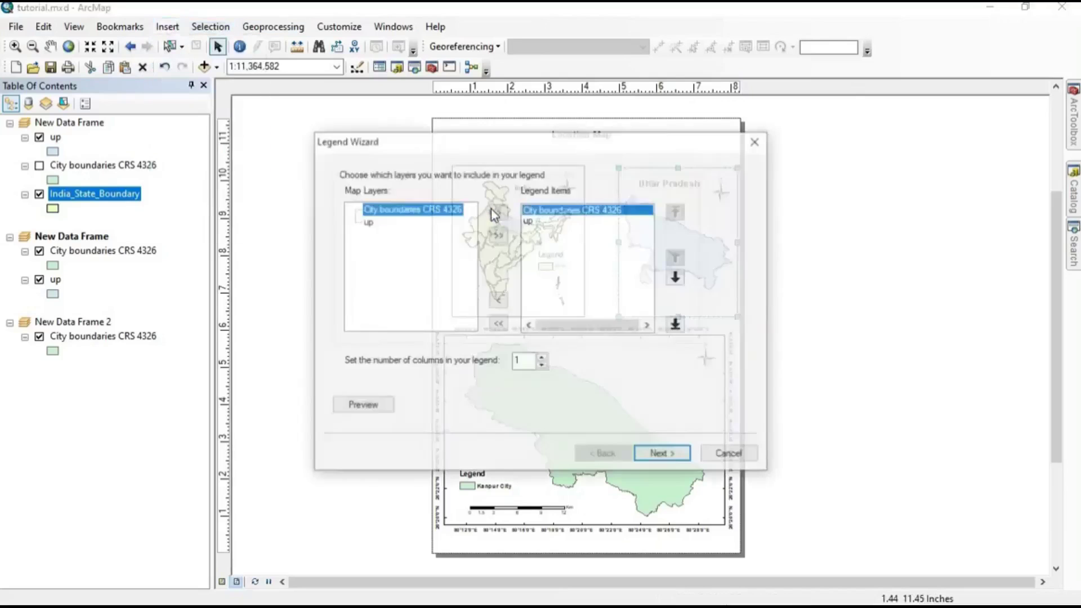
{"action": "left_click", "coordinate": [364, 221]}
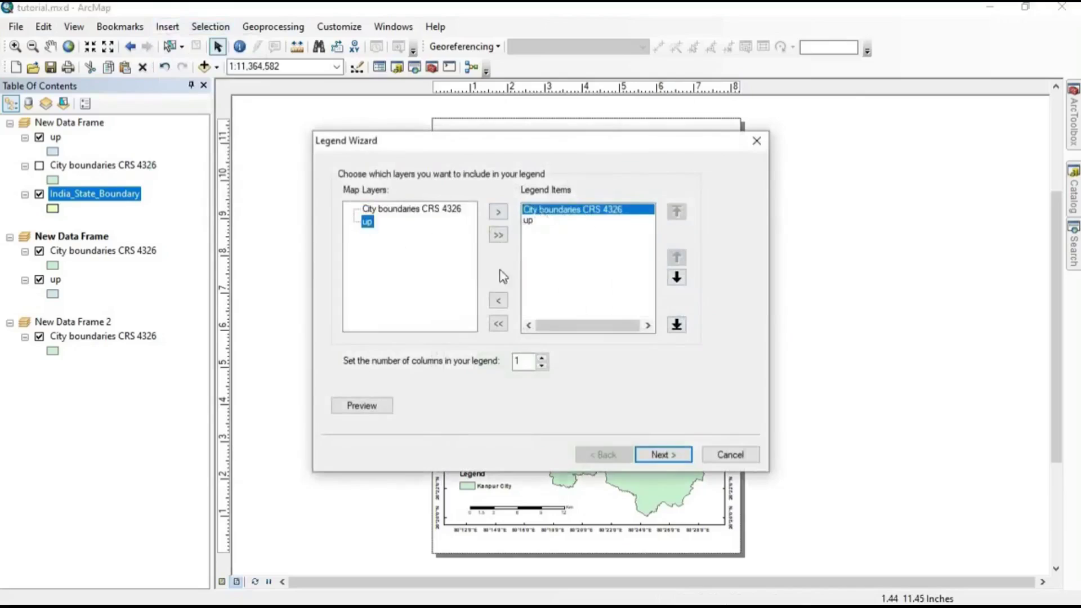
{"action": "left_click", "coordinate": [498, 300]}
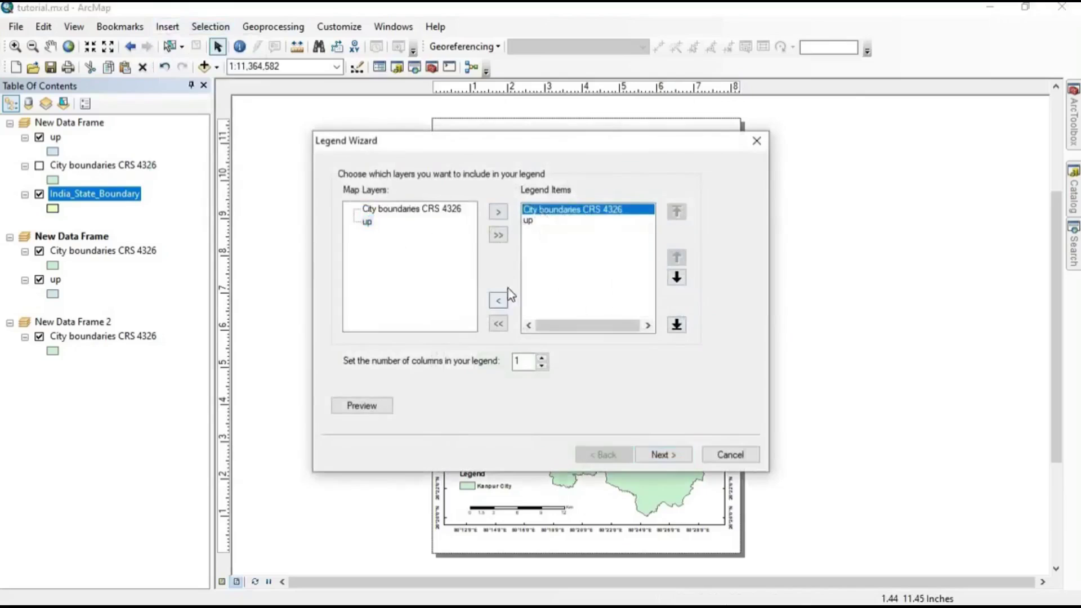
{"action": "left_click", "coordinate": [673, 455]}
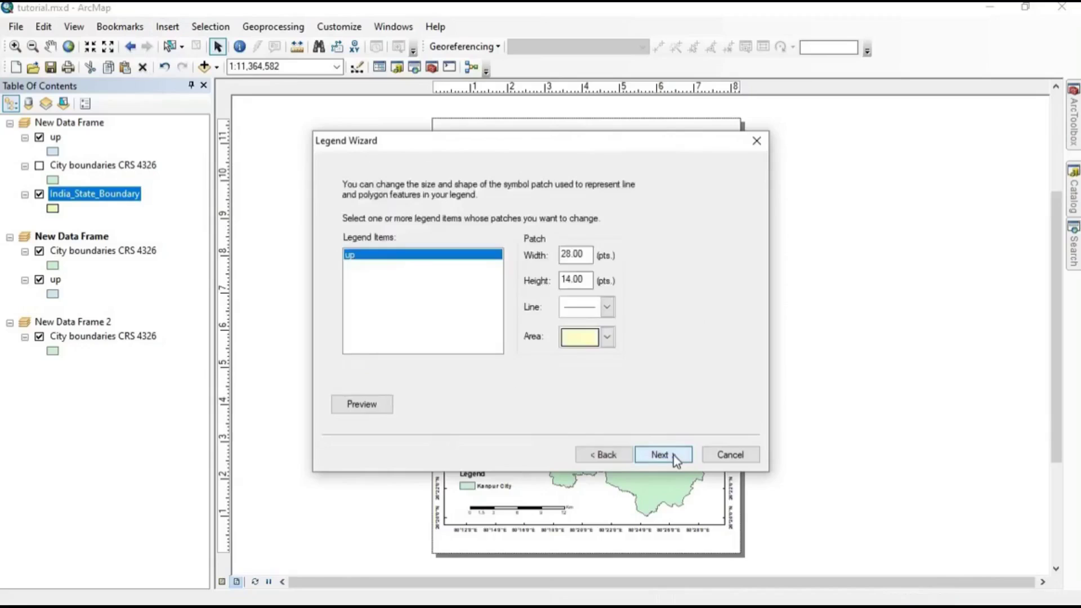
{"action": "left_click", "coordinate": [674, 455]}
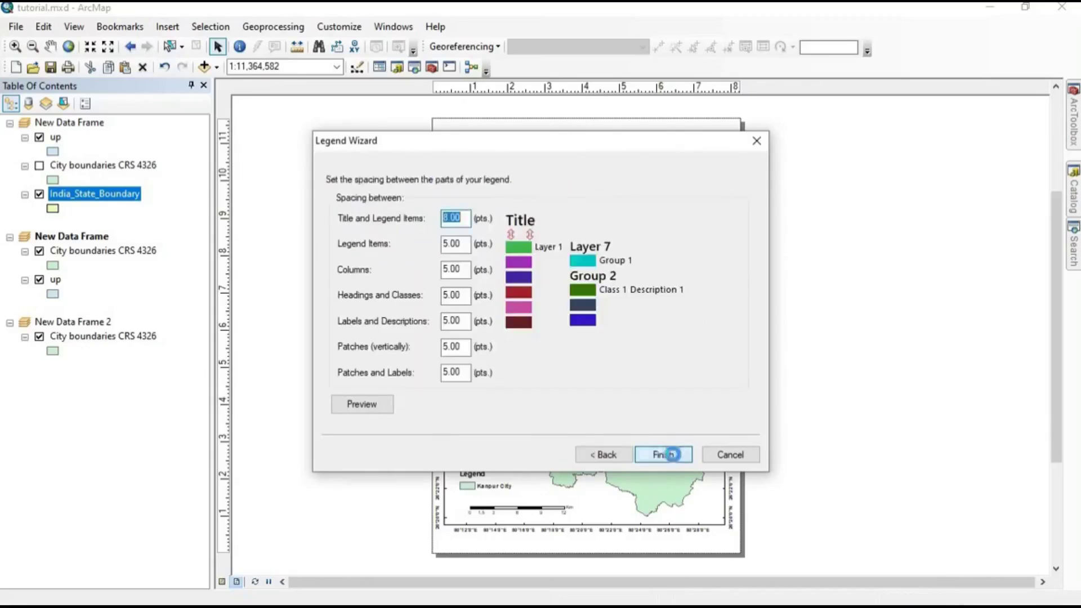
{"action": "left_click", "coordinate": [673, 455]}
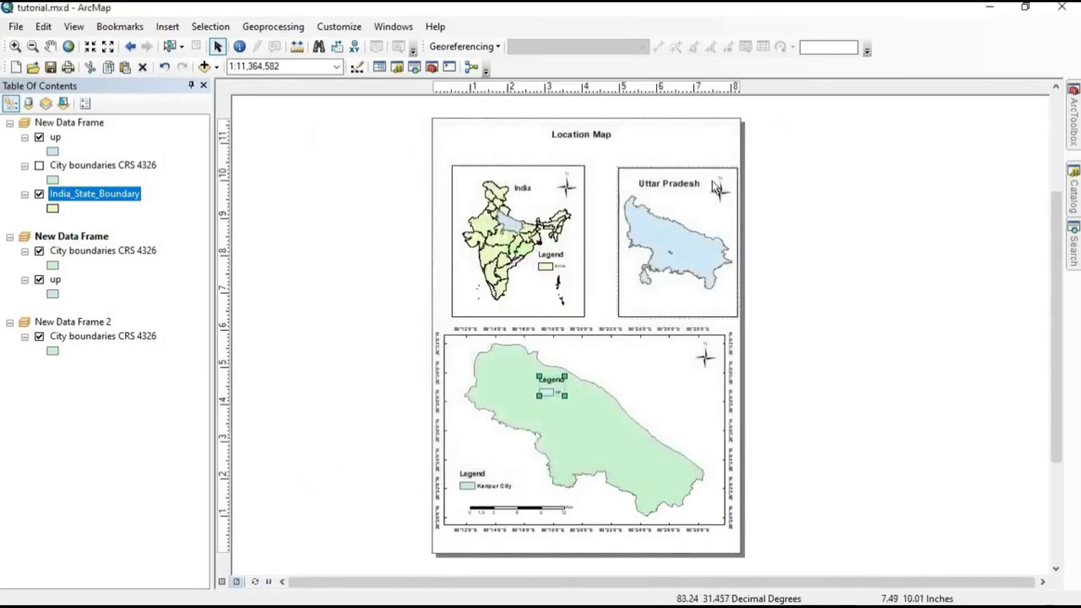
{"action": "left_click_drag", "start_coordinate": [545, 391], "coordinate": [675, 281]}
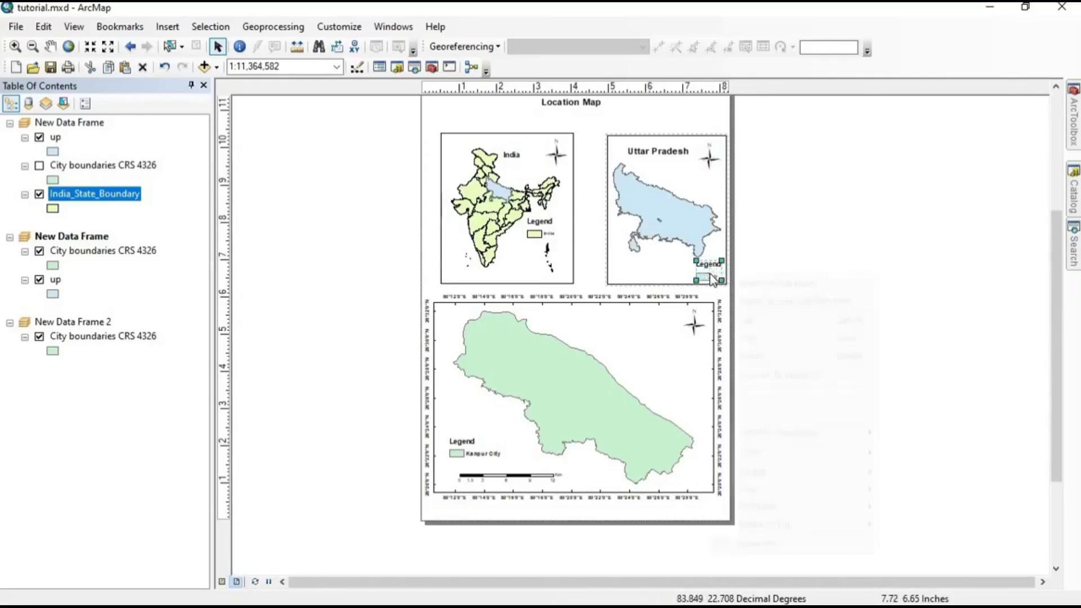
Convert the Uttar Pradesh legend to graphics and ungroup it until its title, colour patch and label are separate elements.
{"action": "right_click", "coordinate": [711, 274]}
{"action": "left_click", "coordinate": [772, 373]}
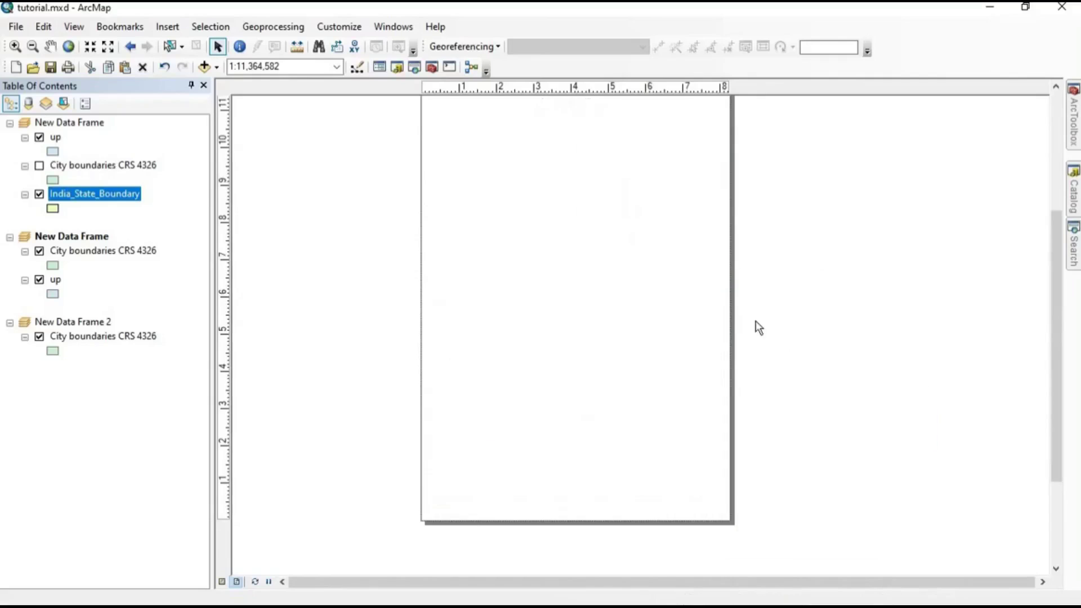
{"action": "right_click", "coordinate": [707, 275]}
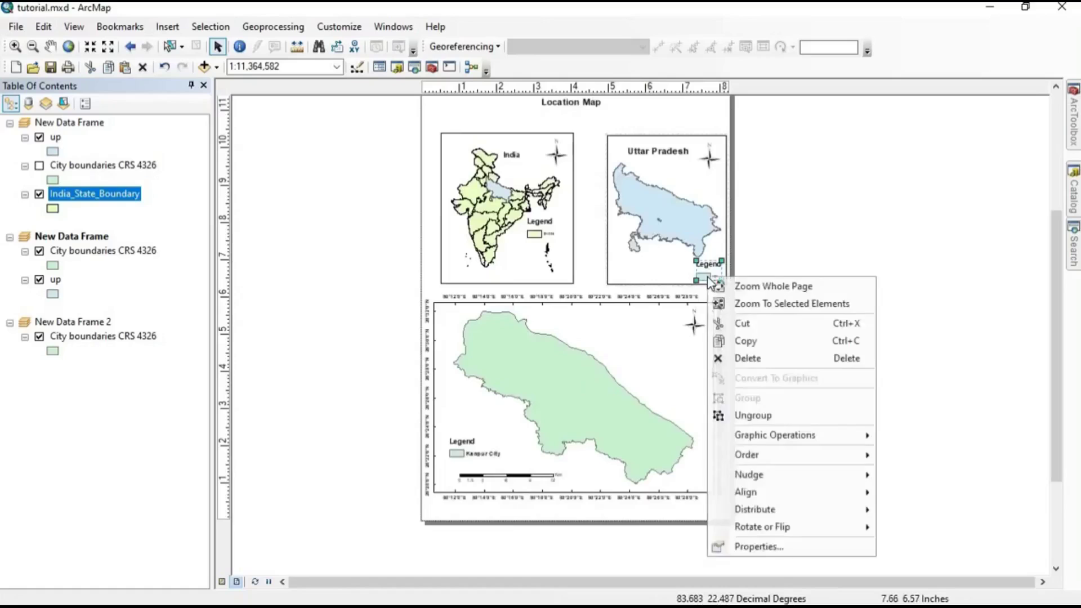
{"action": "left_click", "coordinate": [750, 414]}
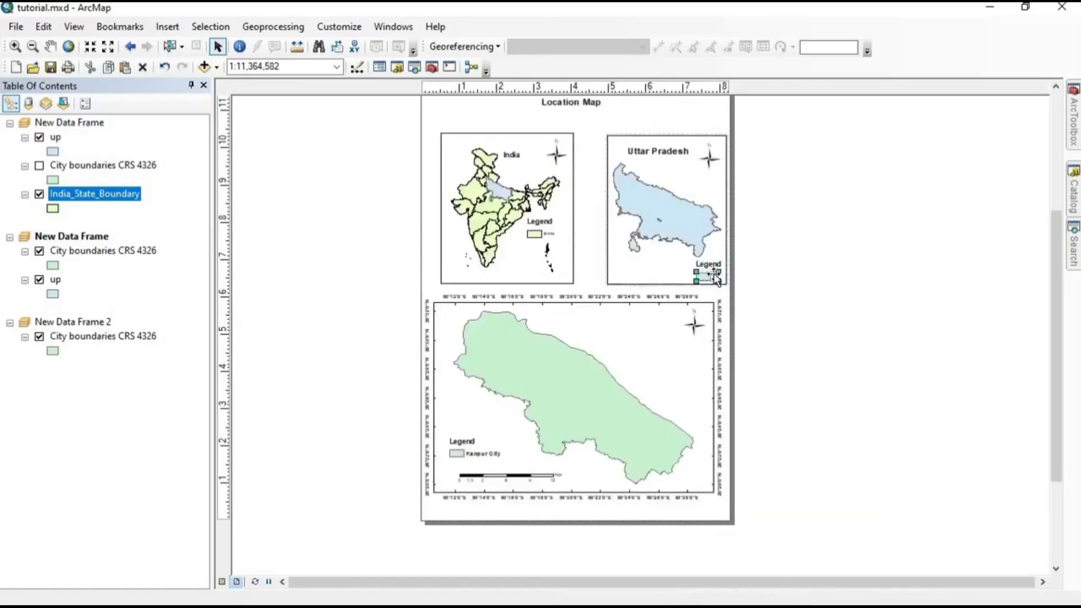
{"action": "right_click", "coordinate": [716, 277]}
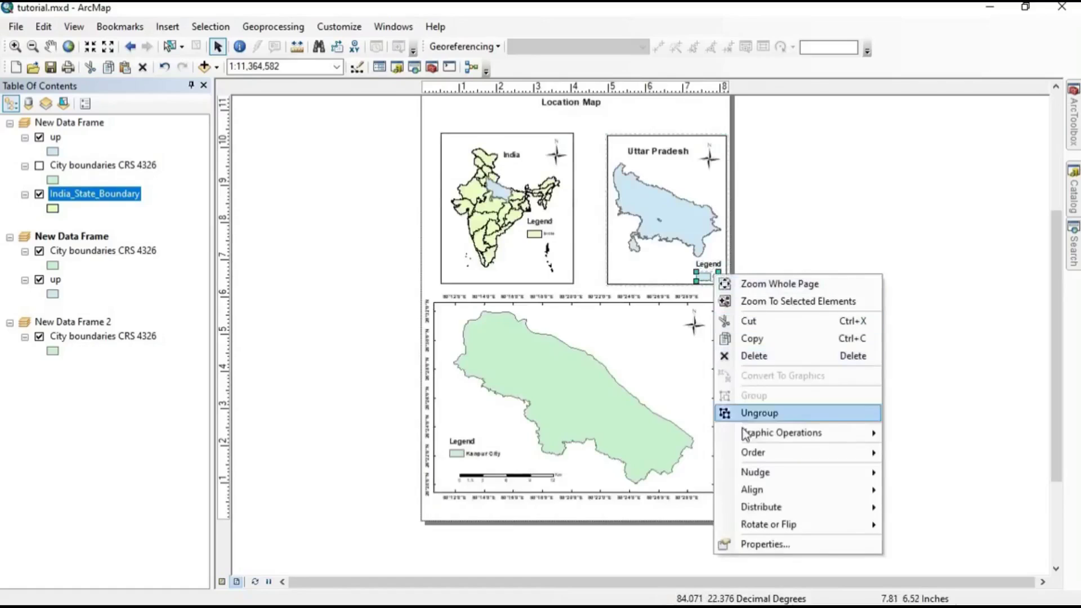
{"action": "left_click", "coordinate": [732, 411]}
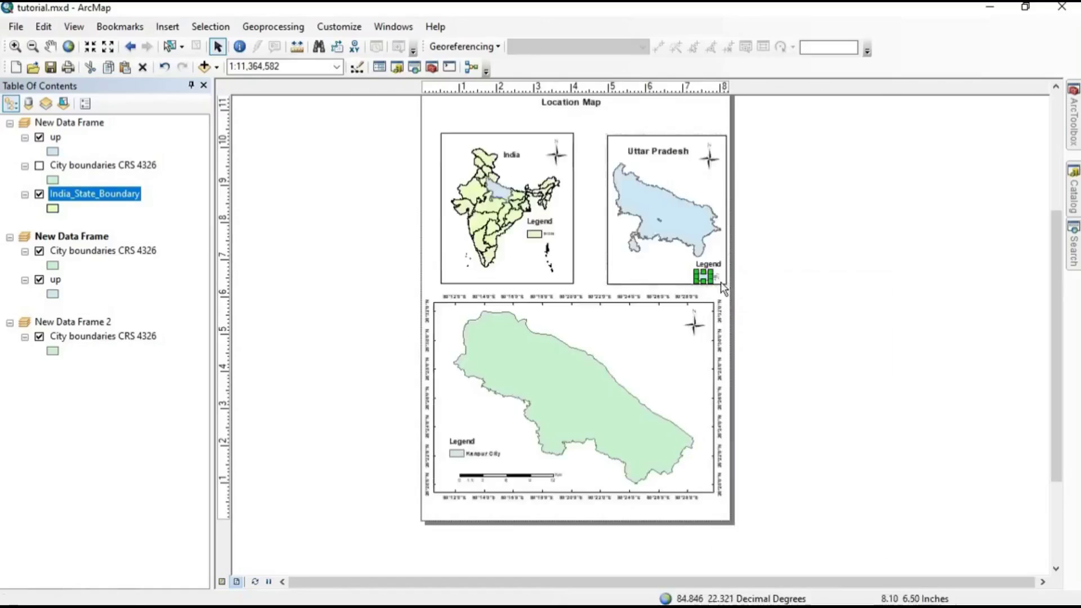
Change the up label's text in the state map's legend to Uttar Pradesh.
{"action": "double_click", "coordinate": [716, 277]}
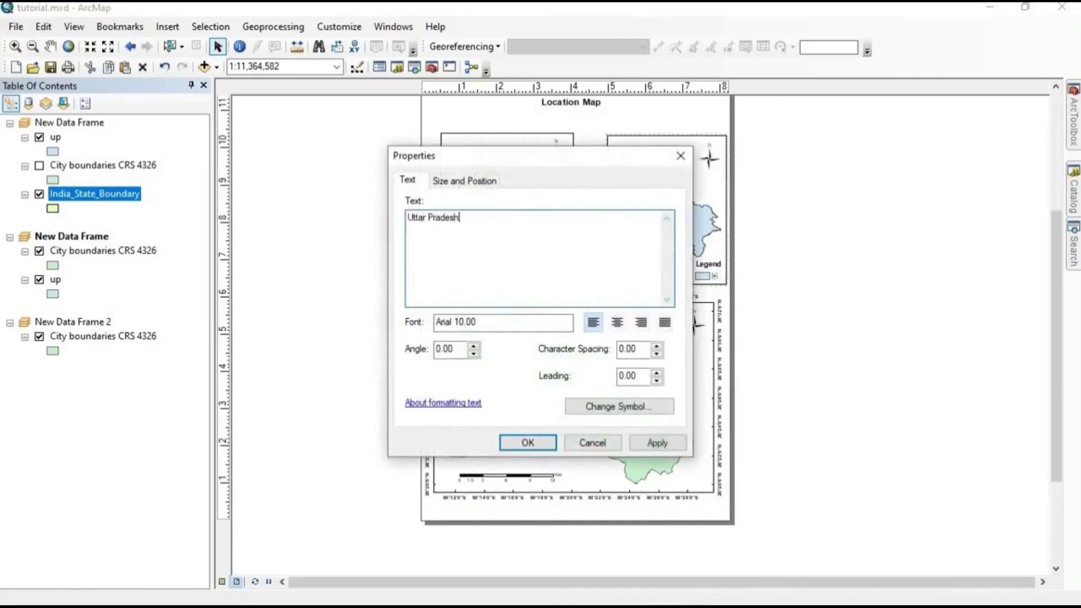
{"action": "left_click", "coordinate": [532, 443]}
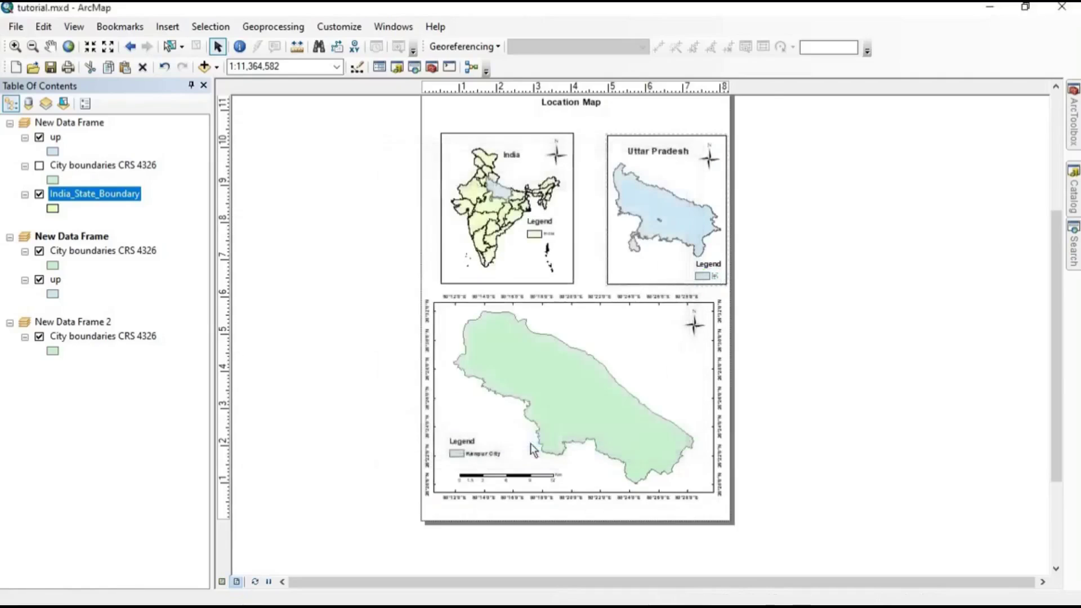
{"action": "left_click", "coordinate": [706, 271]}
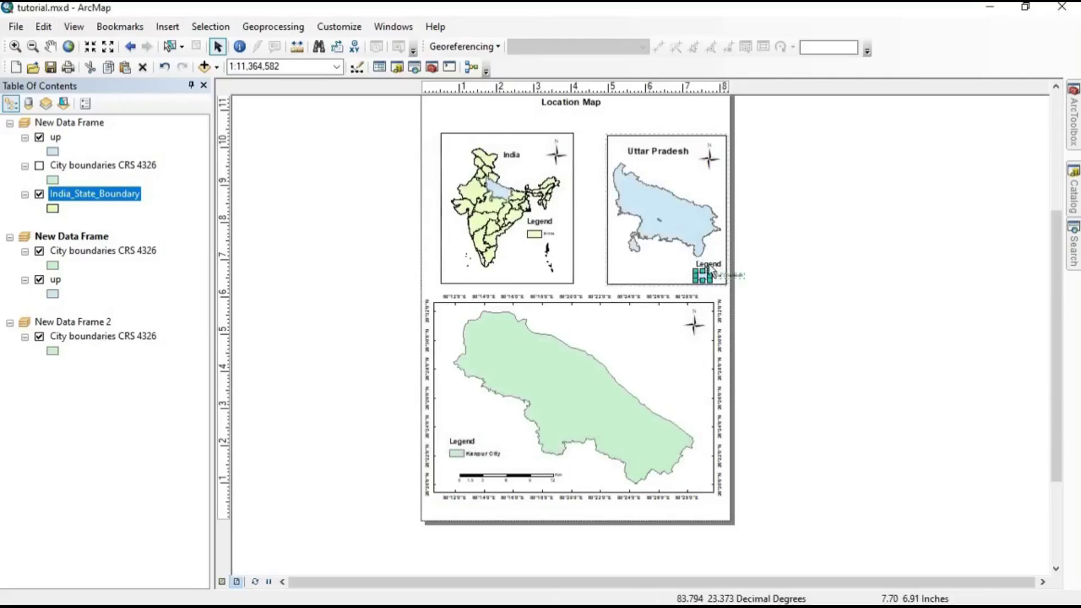
Group the Uttar Pradesh legend's title, colour patch and label, and move the group fully inside the lower part of the state frame.
{"action": "right_click", "coordinate": [711, 271]}
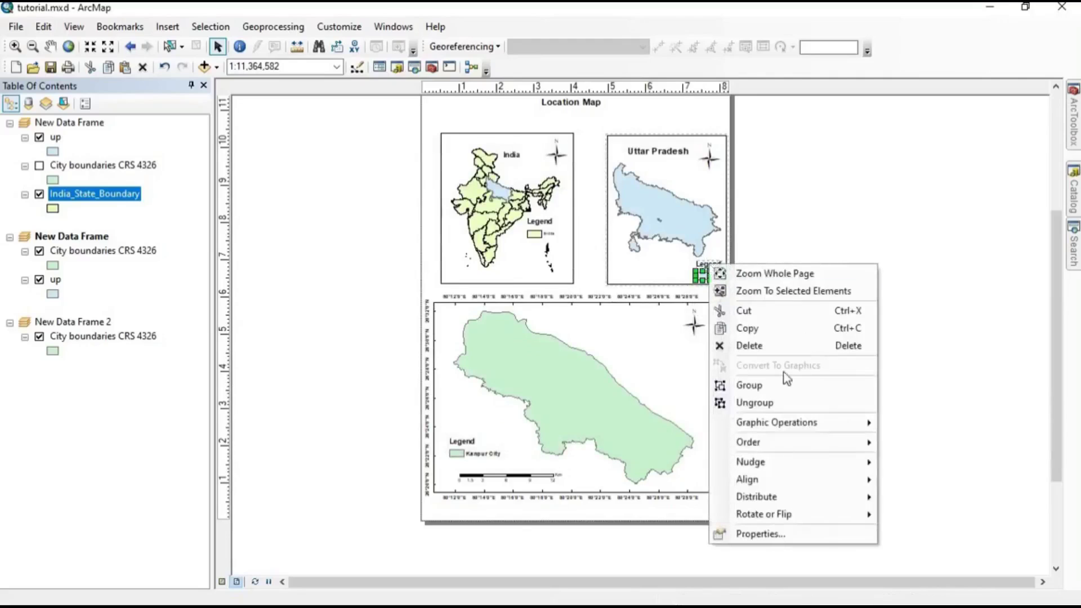
{"action": "left_click", "coordinate": [765, 384]}
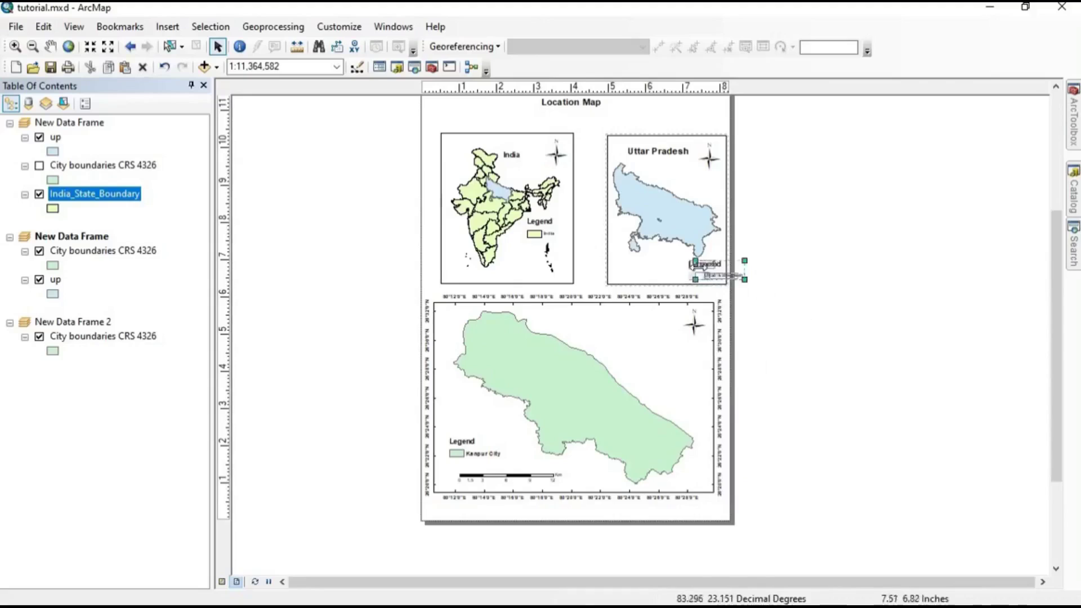
{"action": "left_click_drag", "start_coordinate": [697, 268], "coordinate": [668, 270]}
{"action": "left_click", "coordinate": [801, 271]}
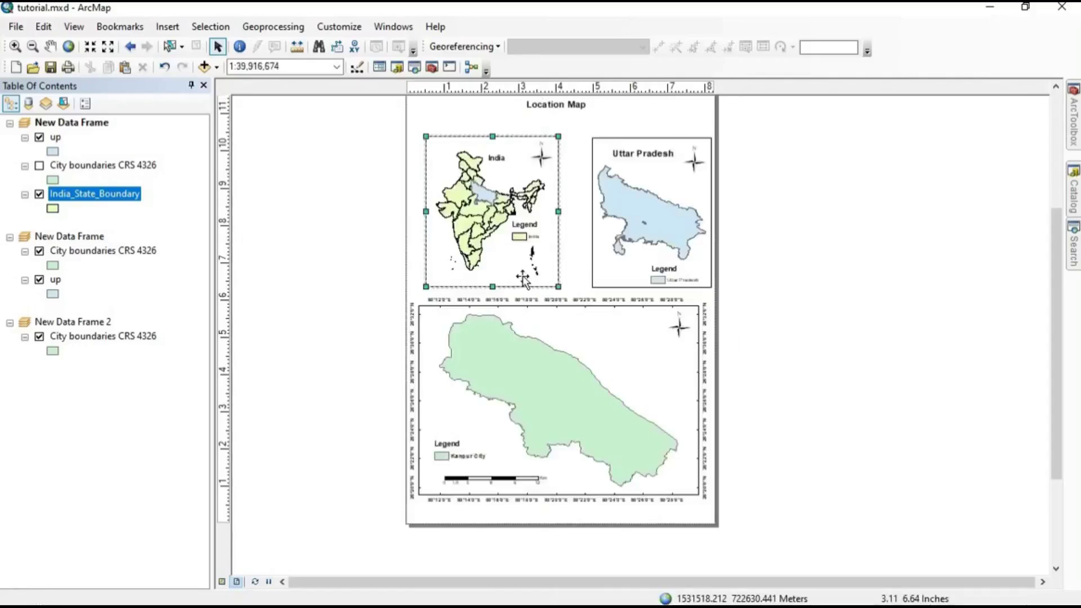
{"action": "left_click", "coordinate": [581, 270]}
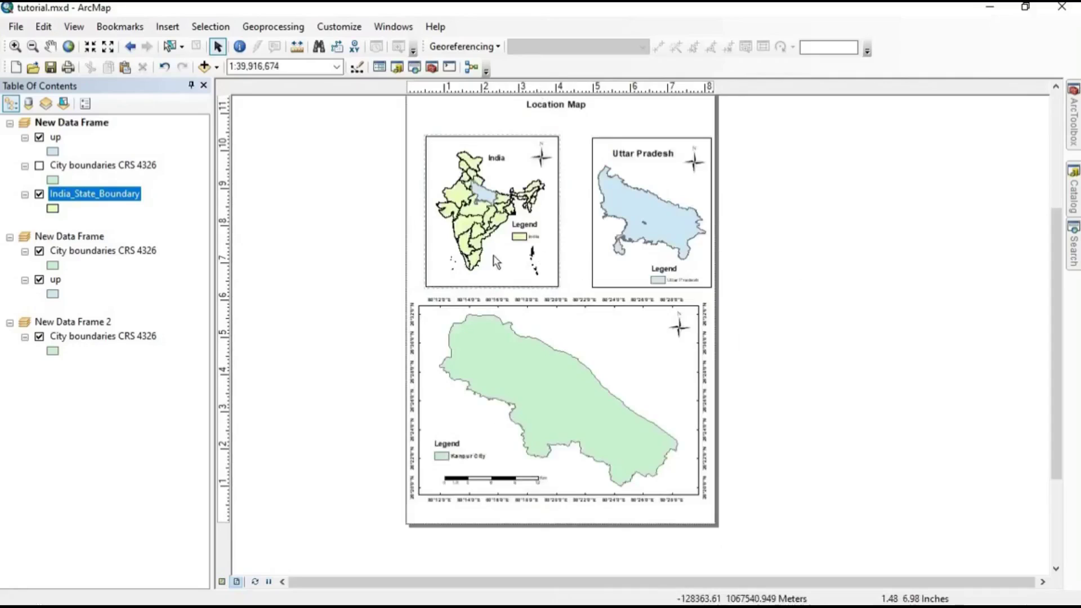
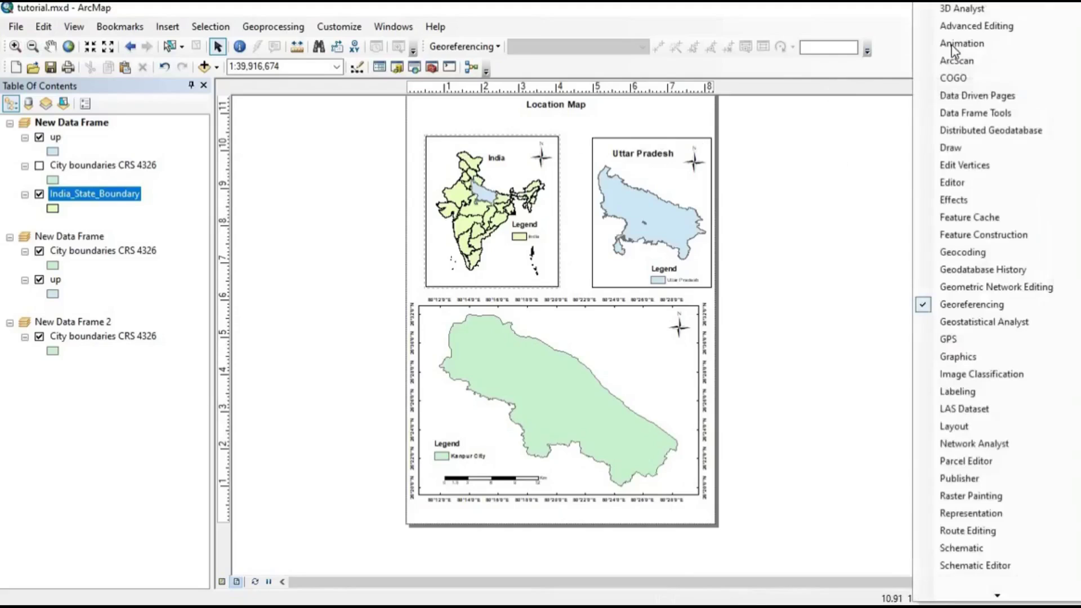
Draw a rectangle about 0.85 by 0.81 inches around Uttar Pradesh on the India map.
{"action": "left_click", "coordinate": [961, 145]}
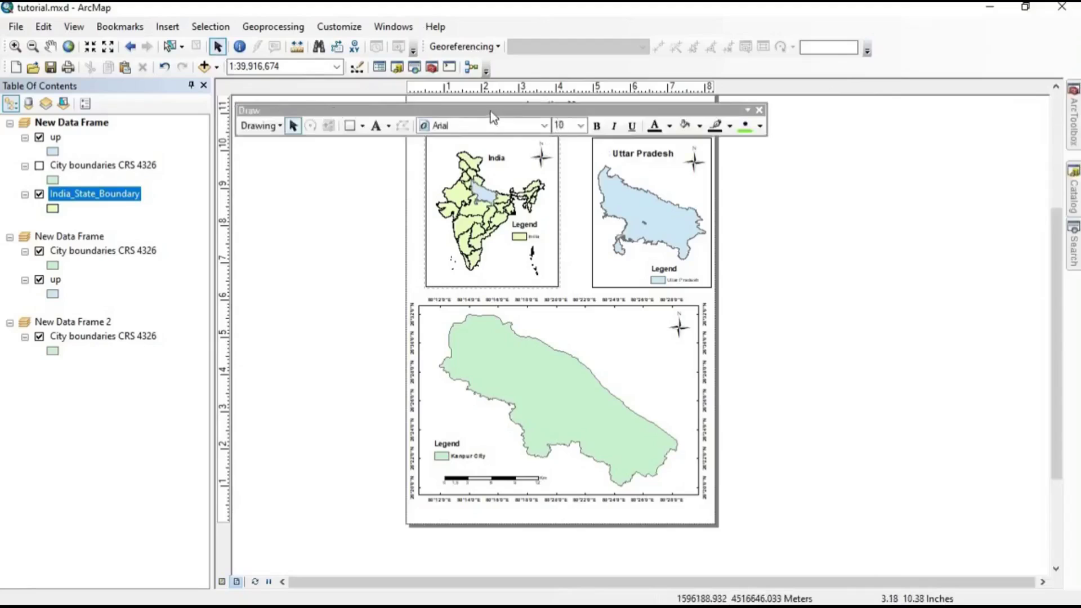
{"action": "left_click", "coordinate": [351, 126]}
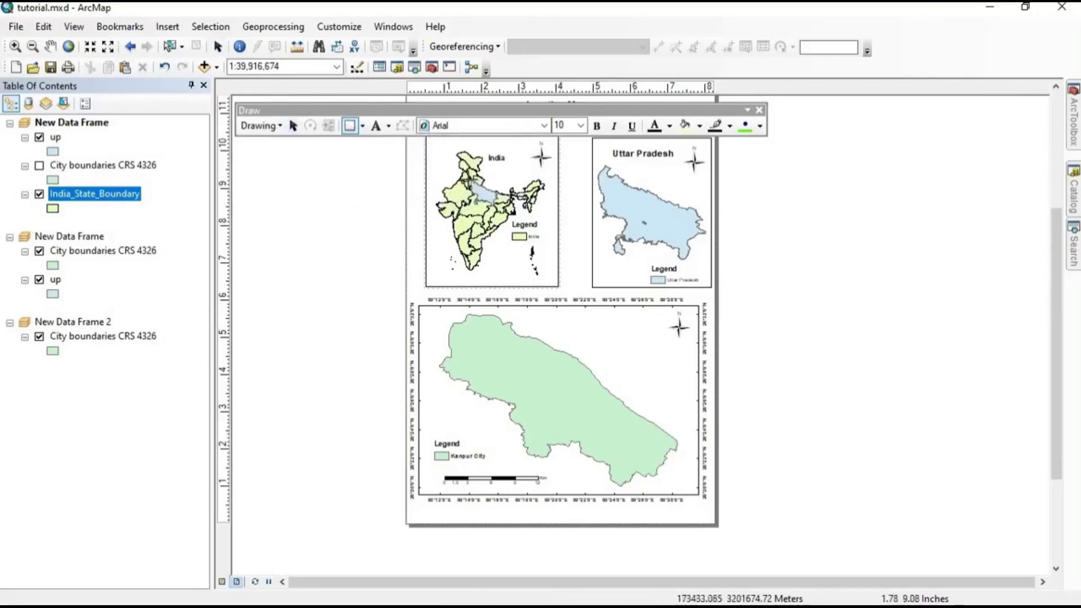
{"action": "left_click_drag", "start_coordinate": [501, 209], "coordinate": [468, 179]}
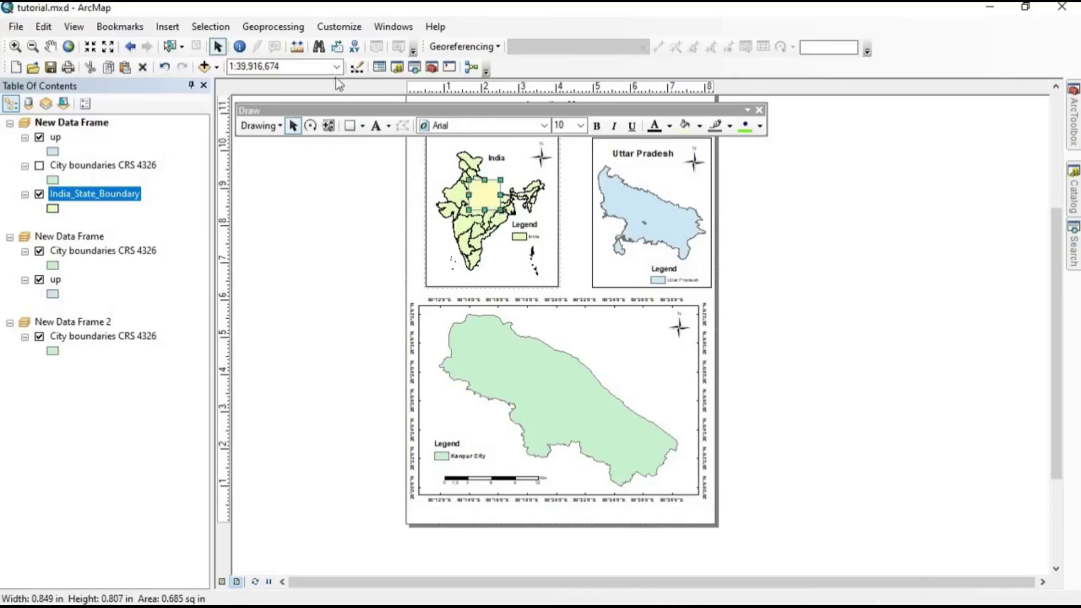
Set the fill of the rectangle around Uttar Pradesh on the India map to no colour.
{"action": "double_click", "coordinate": [482, 187]}
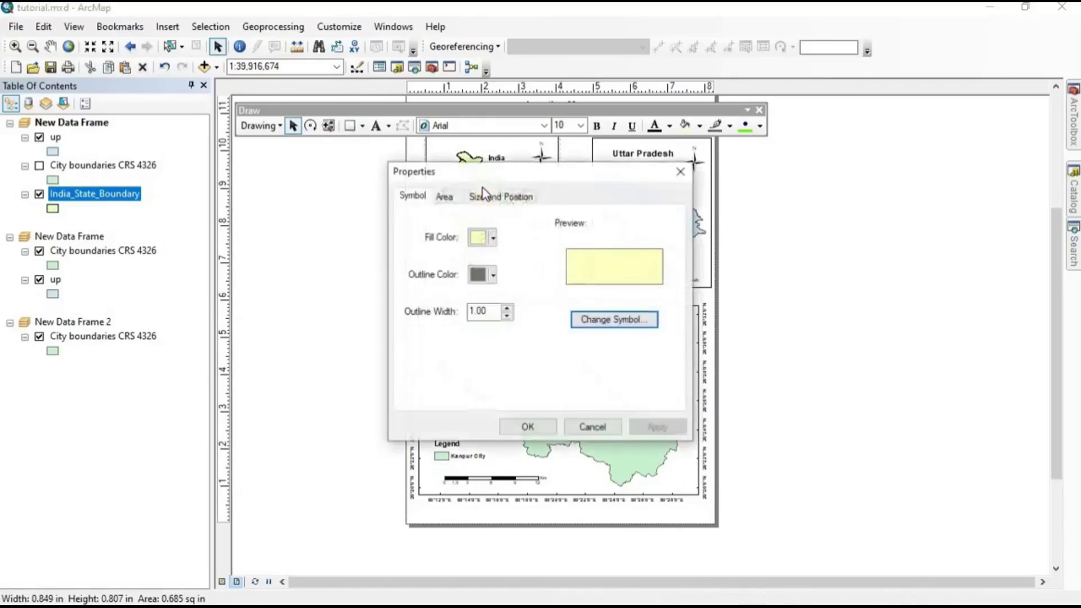
{"action": "left_click", "coordinate": [492, 237]}
{"action": "left_click", "coordinate": [507, 259]}
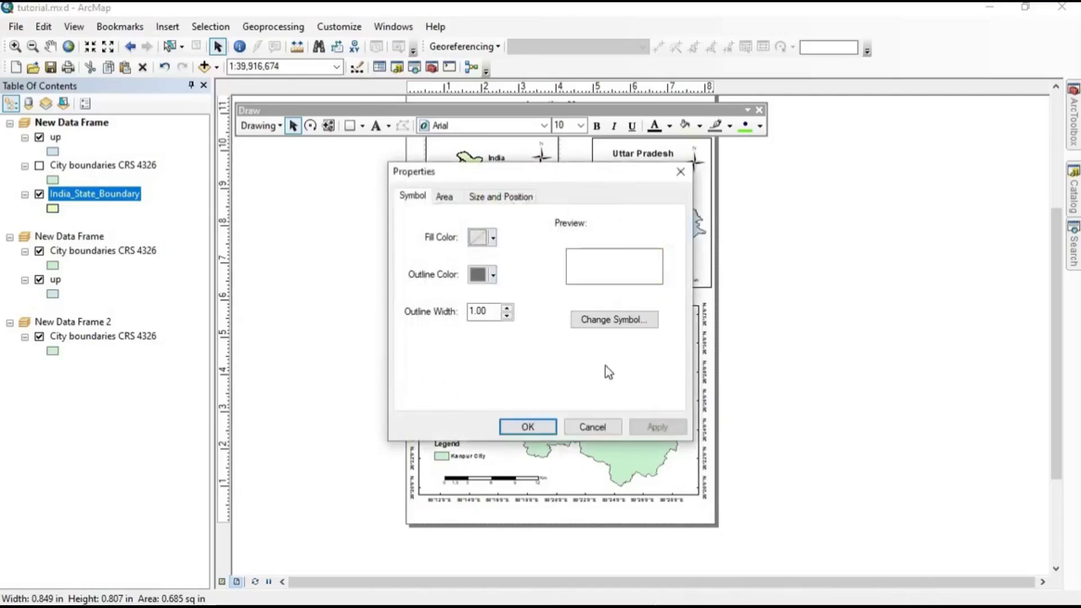
{"action": "left_click", "coordinate": [535, 424]}
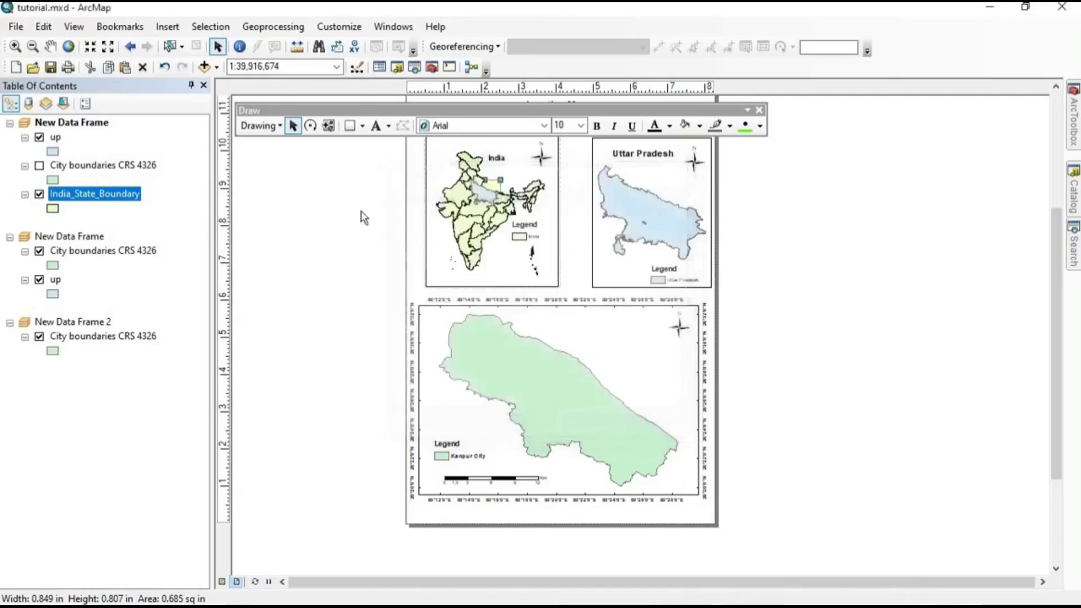
{"action": "left_click", "coordinate": [815, 265]}
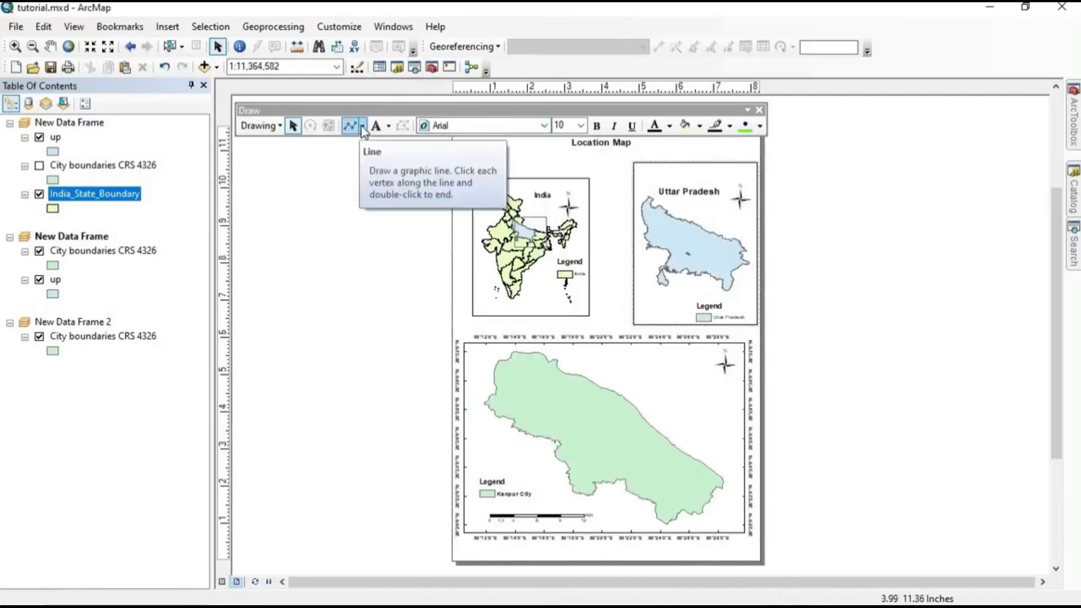
Draw two straight lines joining the India frame's upper-right and lower-right corners to the matching left corners of the Uttar Pradesh frame.
{"action": "left_click", "coordinate": [362, 125]}
{"action": "left_click", "coordinate": [366, 220]}
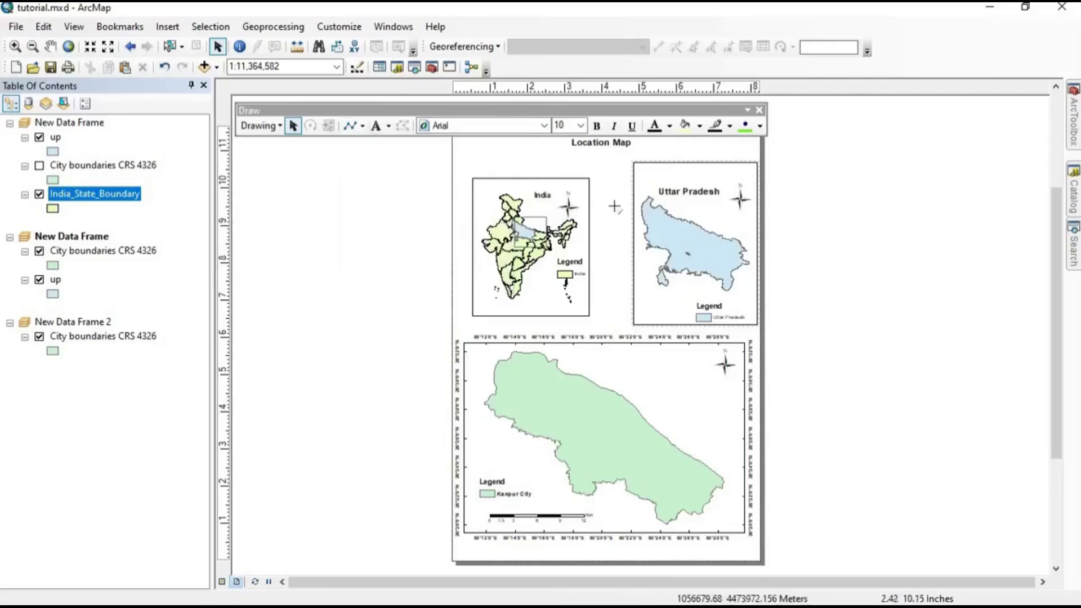
{"action": "left_click", "coordinate": [588, 179]}
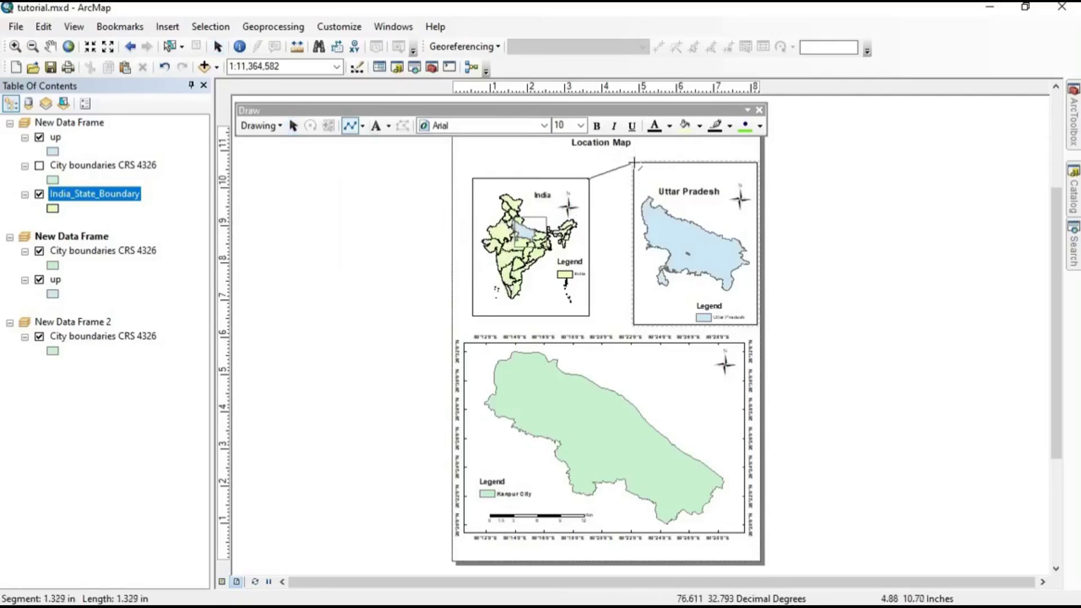
{"action": "double_click", "coordinate": [633, 163]}
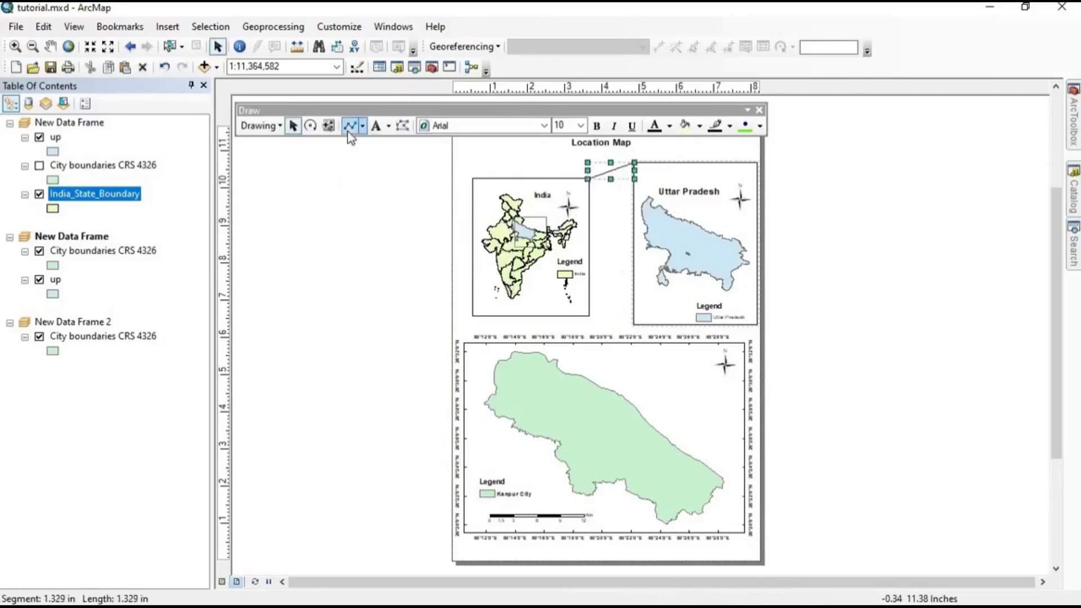
{"action": "left_click", "coordinate": [588, 316]}
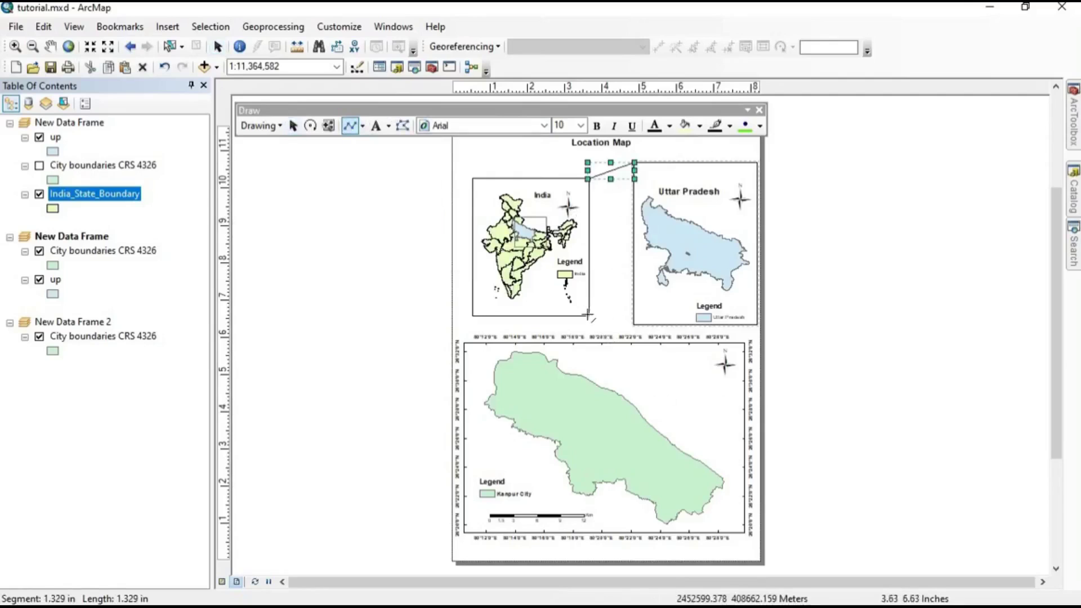
{"action": "double_click", "coordinate": [634, 326]}
{"action": "key", "text": "Escape"}
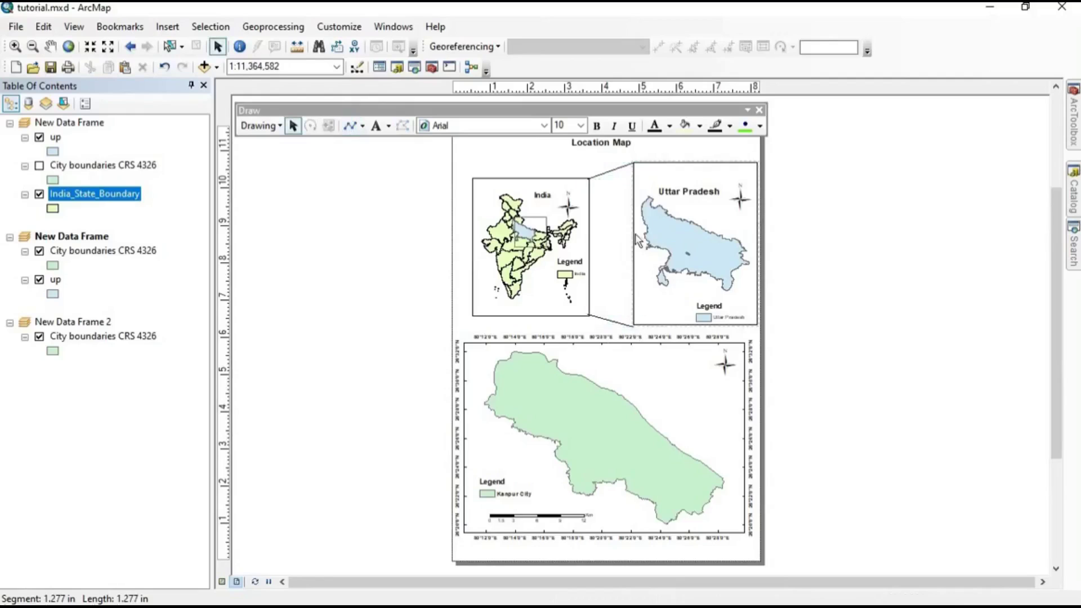
Change the symbol of the City boundaries CRS 4326 layer in New Data Frame 2 to Rose.
{"action": "scroll", "coordinate": [822, 326], "scroll_direction": "down", "scroll_amount": 1}
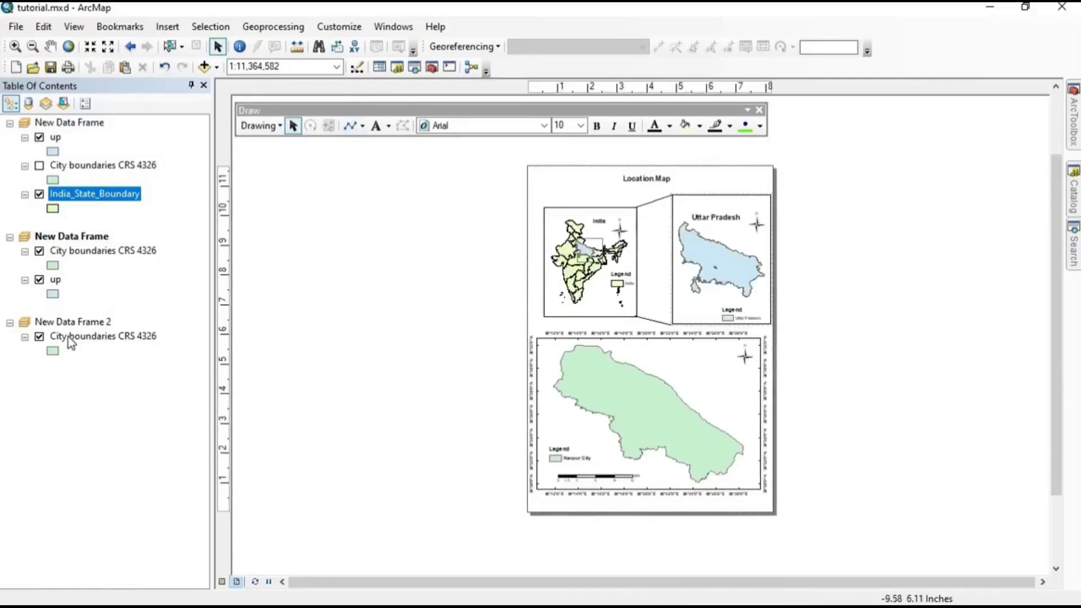
{"action": "scroll", "coordinate": [717, 268], "scroll_direction": "up", "scroll_amount": 3}
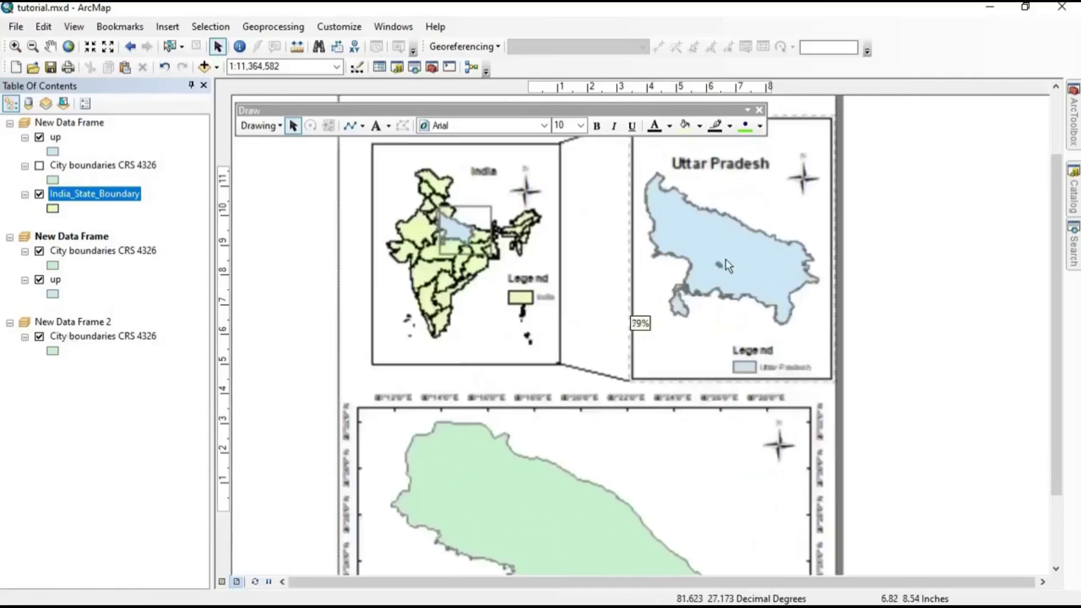
{"action": "scroll", "coordinate": [724, 270], "scroll_direction": "up", "scroll_amount": 3}
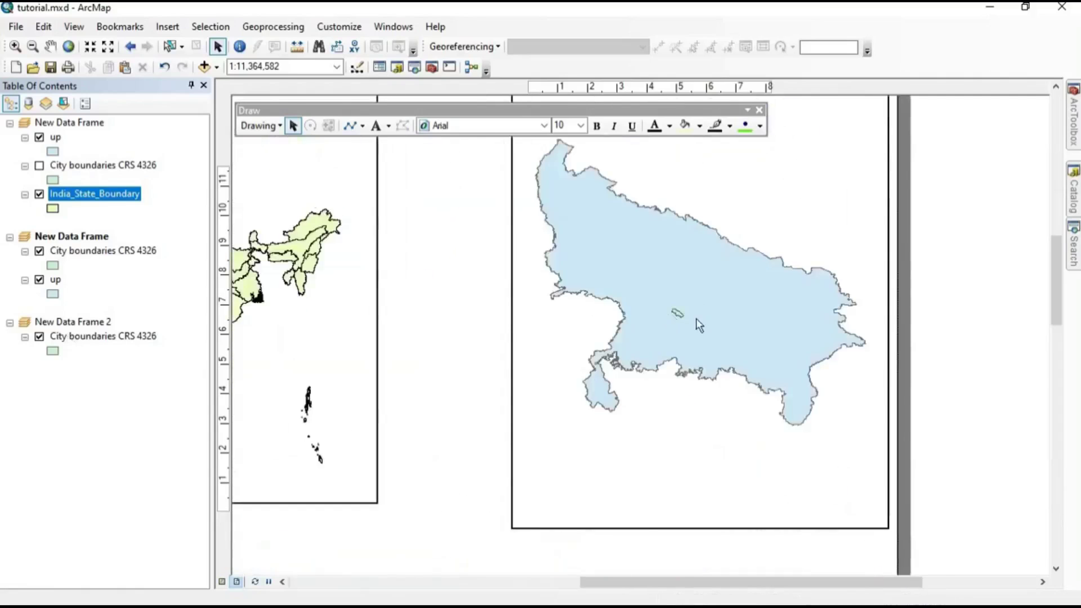
{"action": "scroll", "coordinate": [695, 318], "scroll_direction": "up", "scroll_amount": 4}
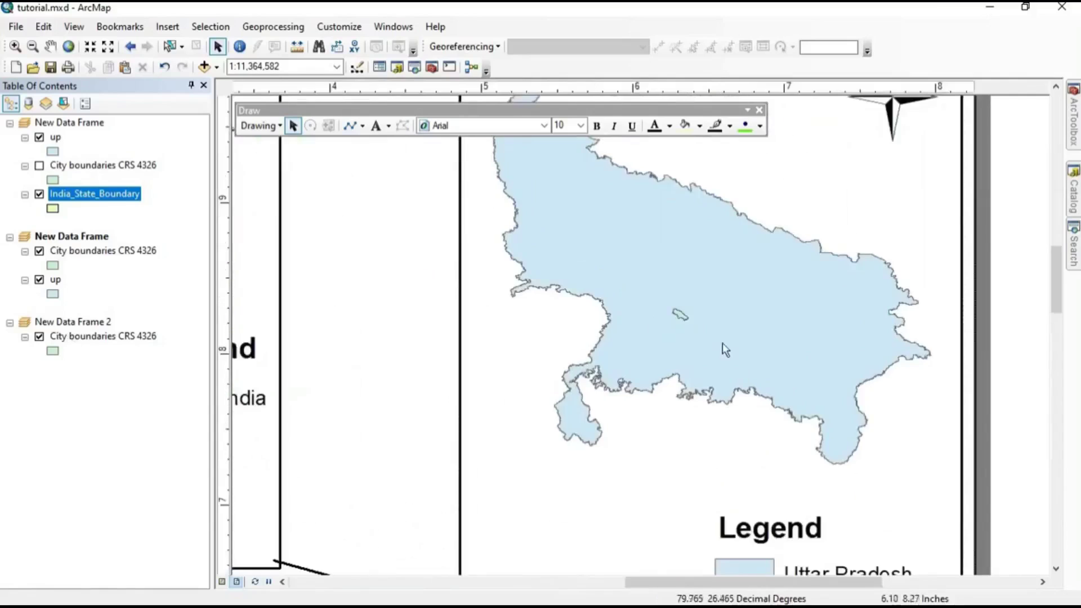
{"action": "scroll", "coordinate": [683, 304], "scroll_direction": "down", "scroll_amount": 4}
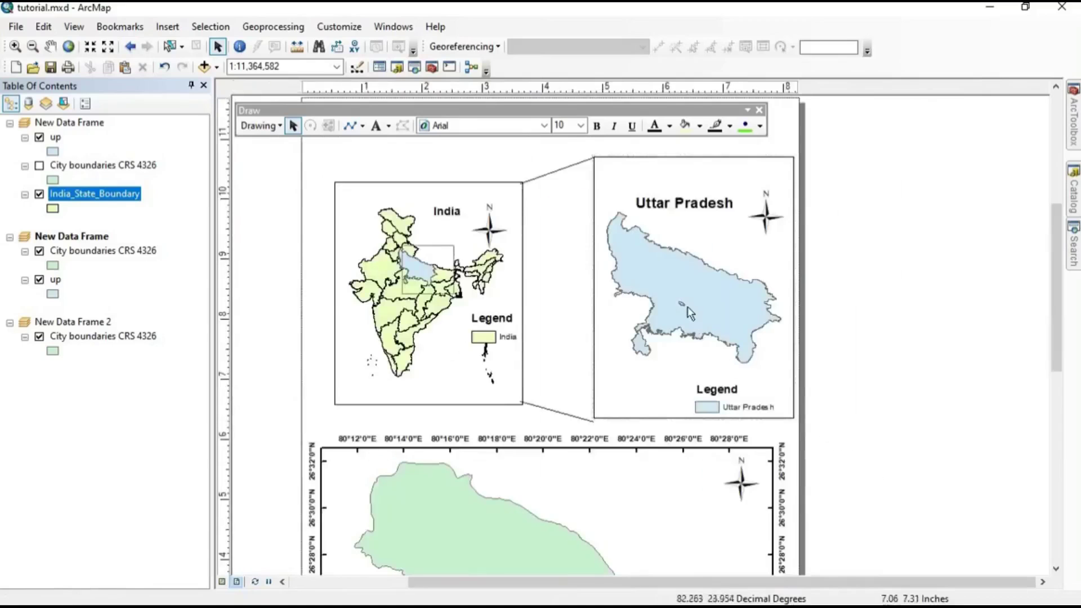
{"action": "scroll", "coordinate": [687, 304], "scroll_direction": "down", "scroll_amount": 3}
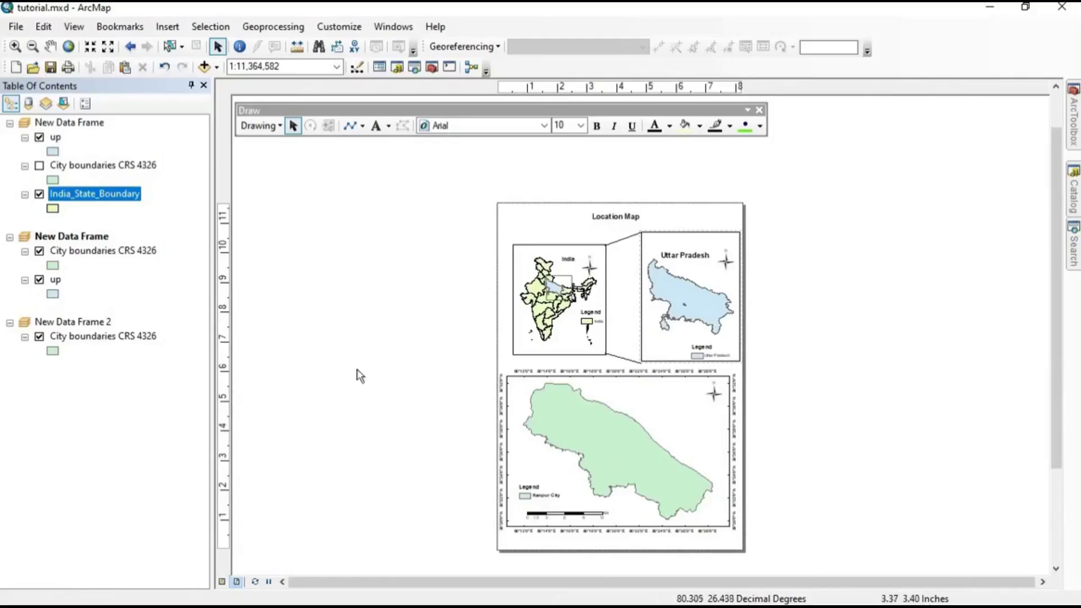
{"action": "left_click", "coordinate": [57, 359]}
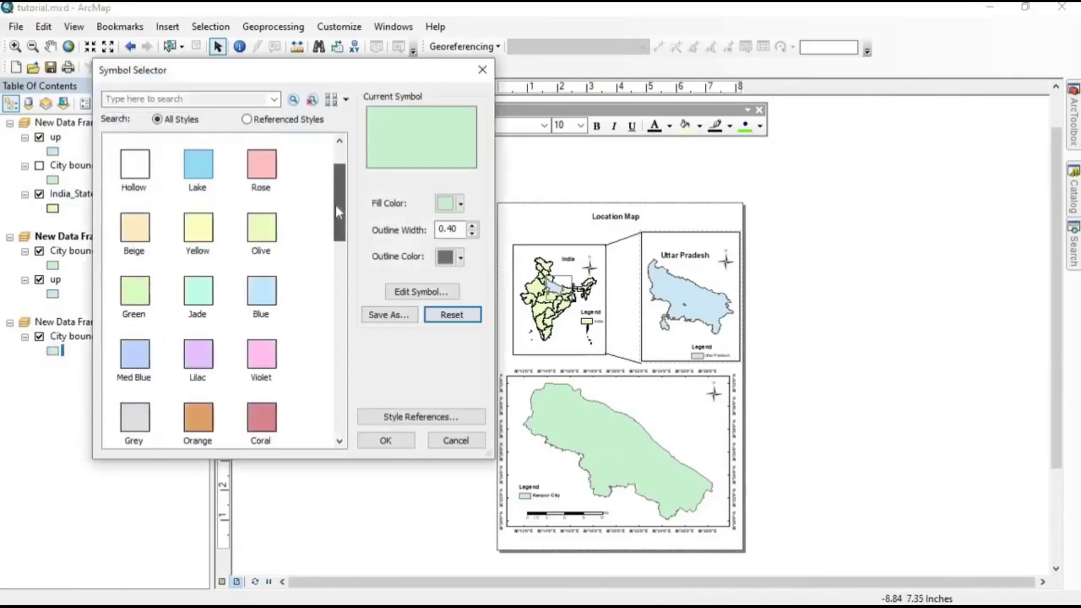
{"action": "left_click", "coordinate": [262, 169]}
{"action": "left_click", "coordinate": [386, 440]}
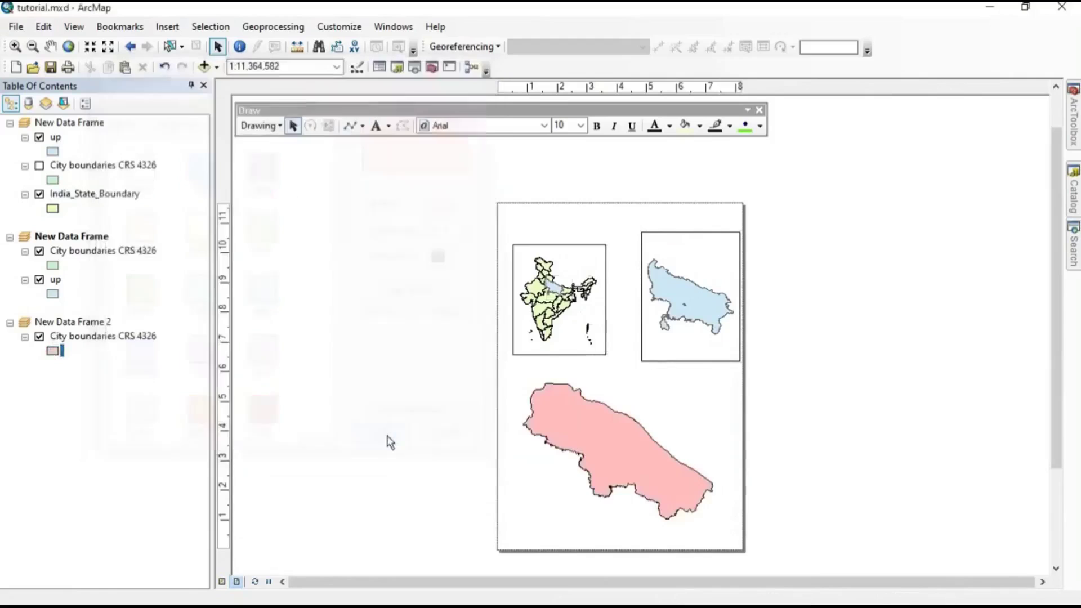
Apply the 500 Year Flood Overlay hatch as the single symbol of New Data Frame 2's City boundaries CRS 4326 layer.
{"action": "double_click", "coordinate": [106, 335]}
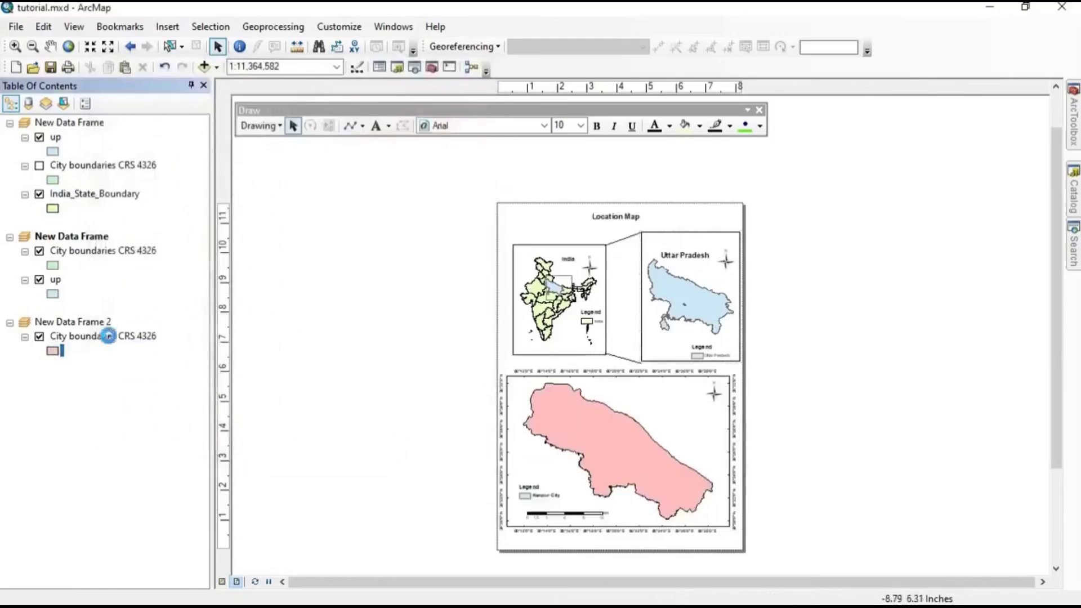
{"action": "left_click", "coordinate": [489, 211]}
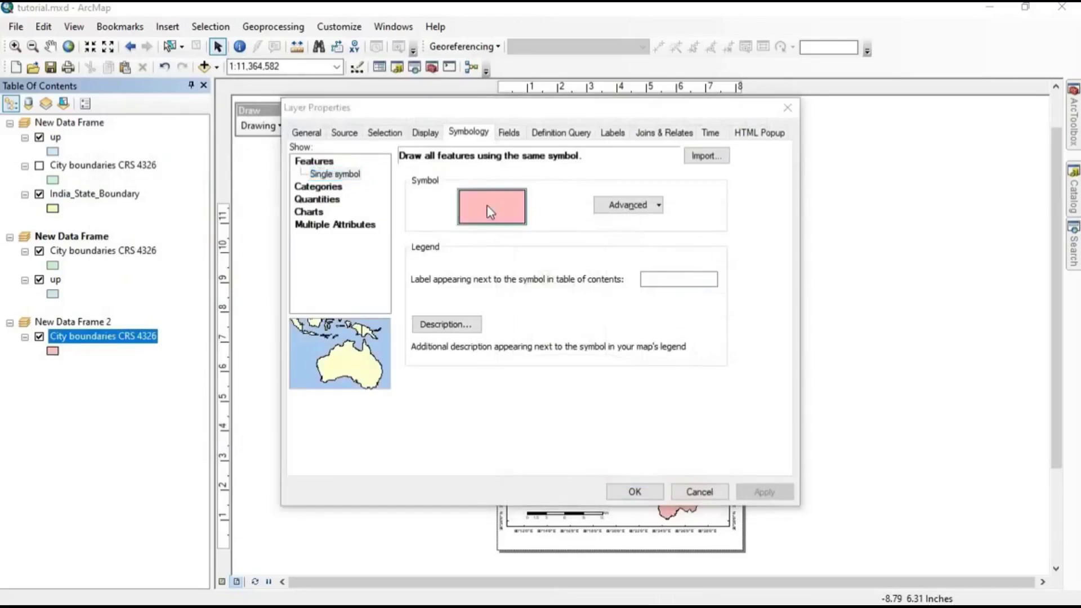
{"action": "left_click_drag", "start_coordinate": [343, 201], "coordinate": [343, 298]}
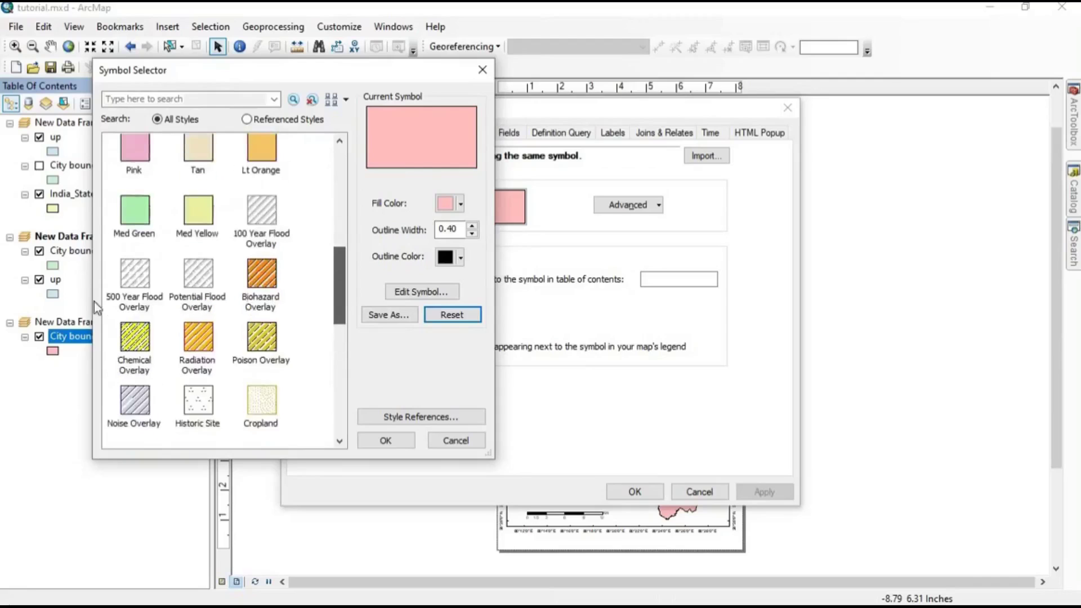
{"action": "left_click", "coordinate": [136, 274]}
{"action": "left_click", "coordinate": [387, 440]}
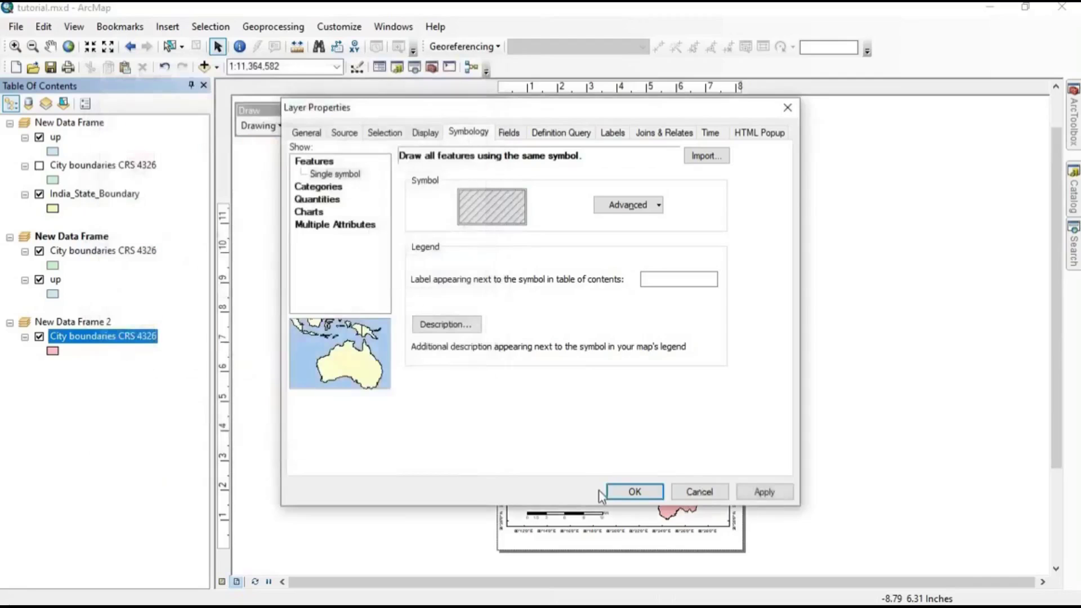
{"action": "left_click", "coordinate": [619, 488]}
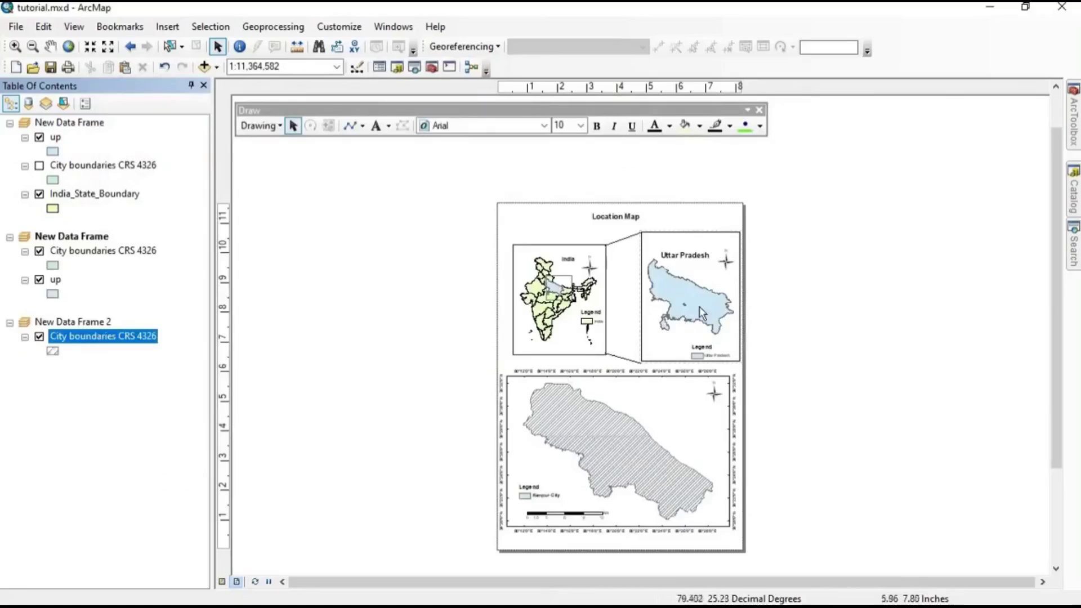
Change the symbol of the up layer in the Uttar Pradesh data frame to Violet.
{"action": "left_click", "coordinate": [52, 293]}
{"action": "left_click", "coordinate": [261, 168]}
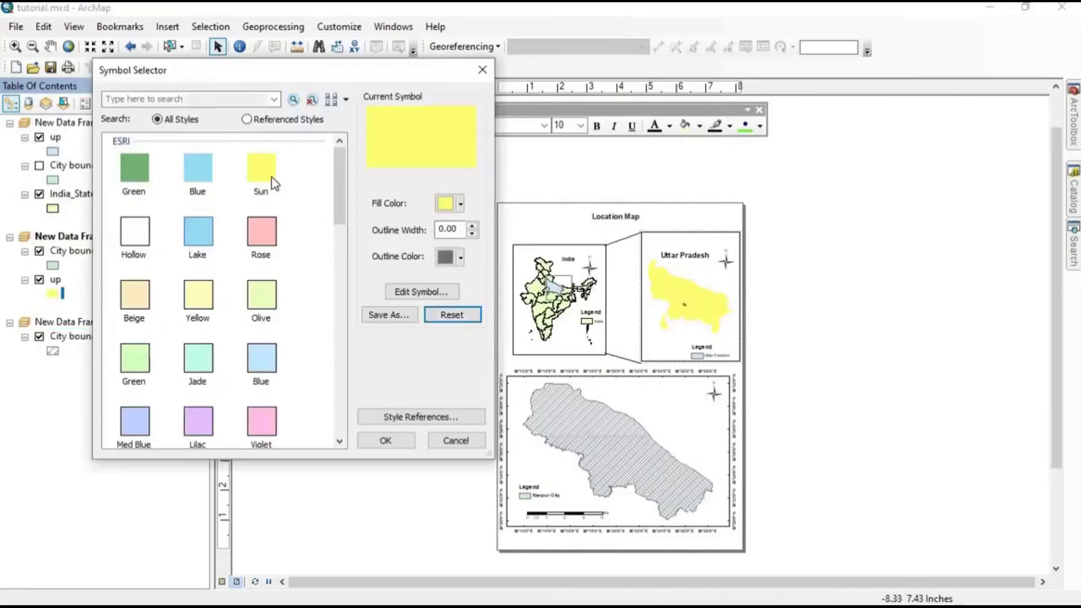
{"action": "scroll", "coordinate": [225, 225], "scroll_direction": "down", "scroll_amount": 2}
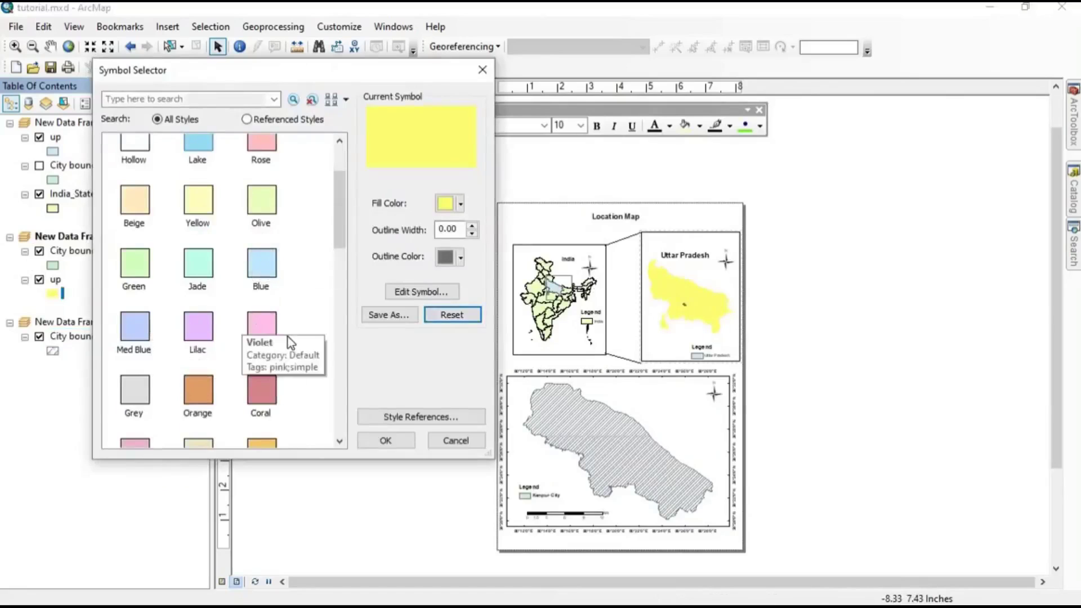
{"action": "left_click", "coordinate": [262, 327]}
{"action": "left_click", "coordinate": [396, 439]}
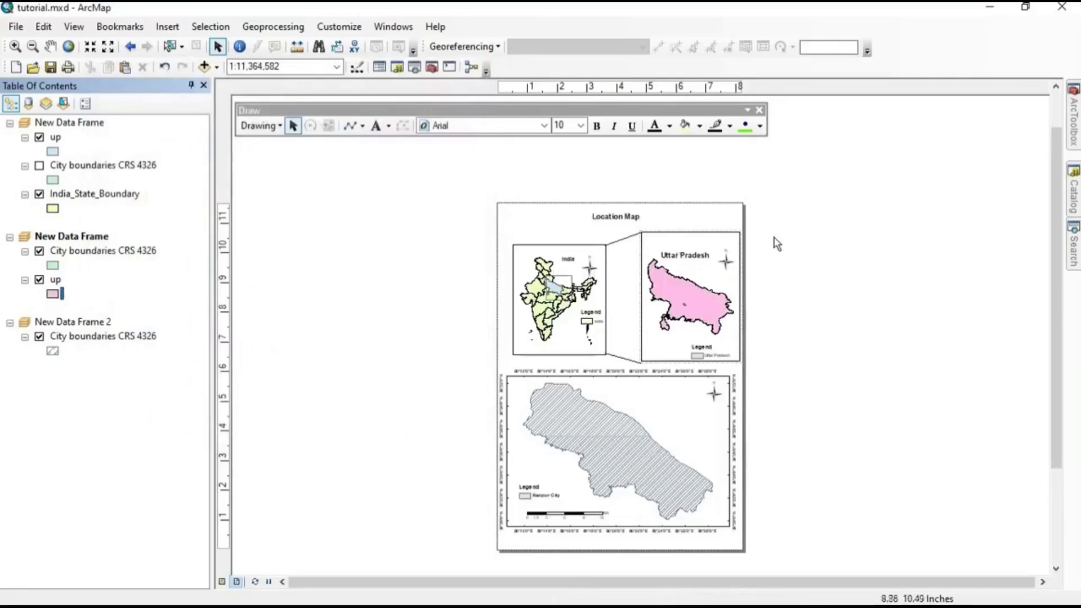
{"action": "scroll", "coordinate": [582, 298], "scroll_direction": "up", "scroll_amount": 1}
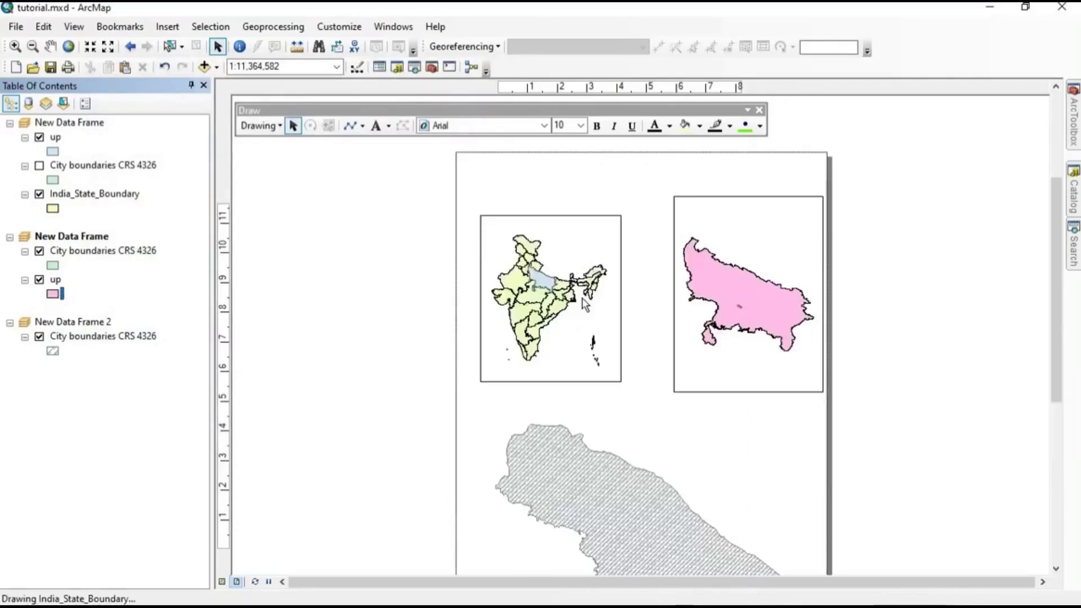
{"action": "scroll", "coordinate": [619, 287], "scroll_direction": "down", "scroll_amount": 3}
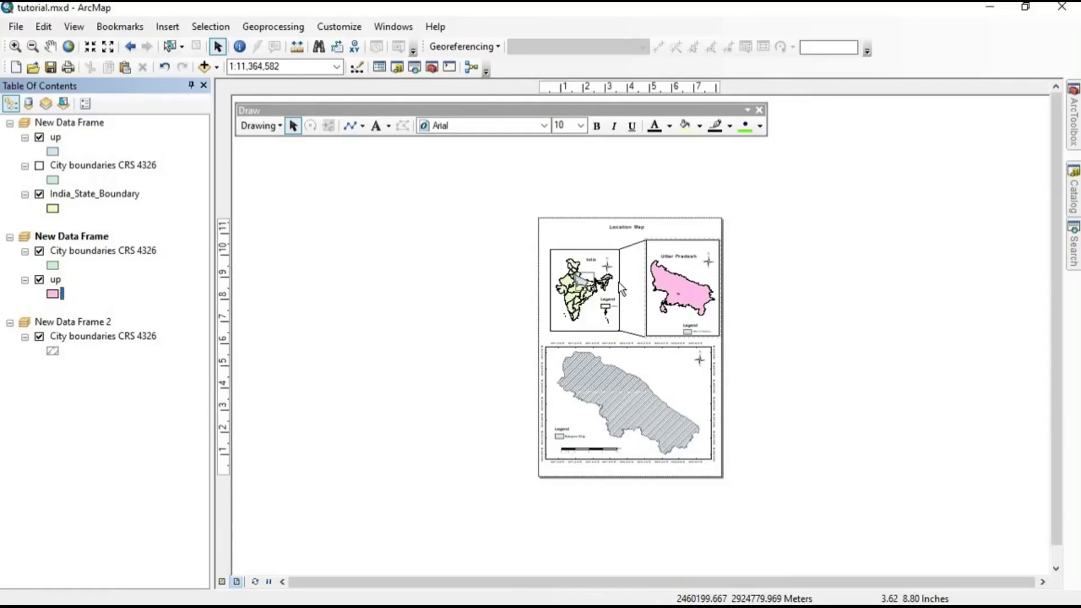
Export the location map layout as the JPEG tutorial.jpg at 96 dpi in the Layout Images folder.
{"action": "left_click", "coordinate": [16, 26]}
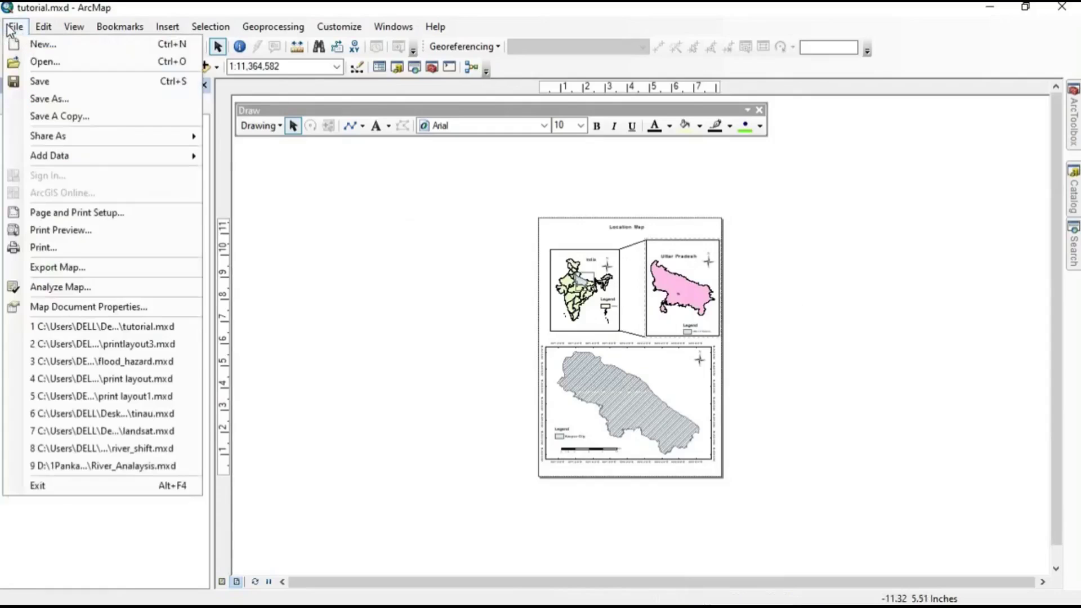
{"action": "left_click", "coordinate": [79, 274]}
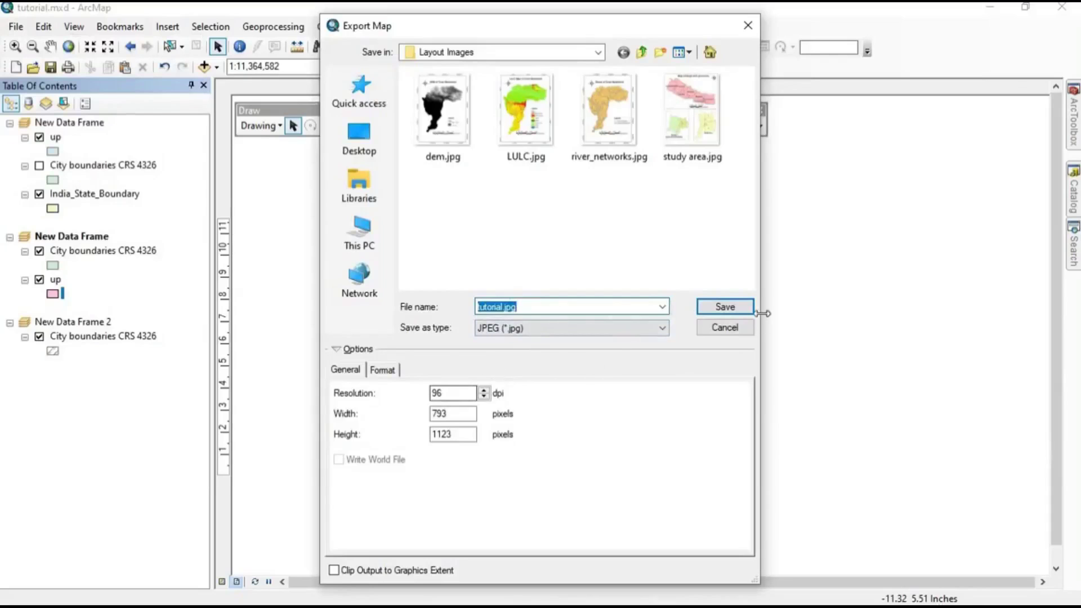
{"action": "left_click", "coordinate": [721, 307]}
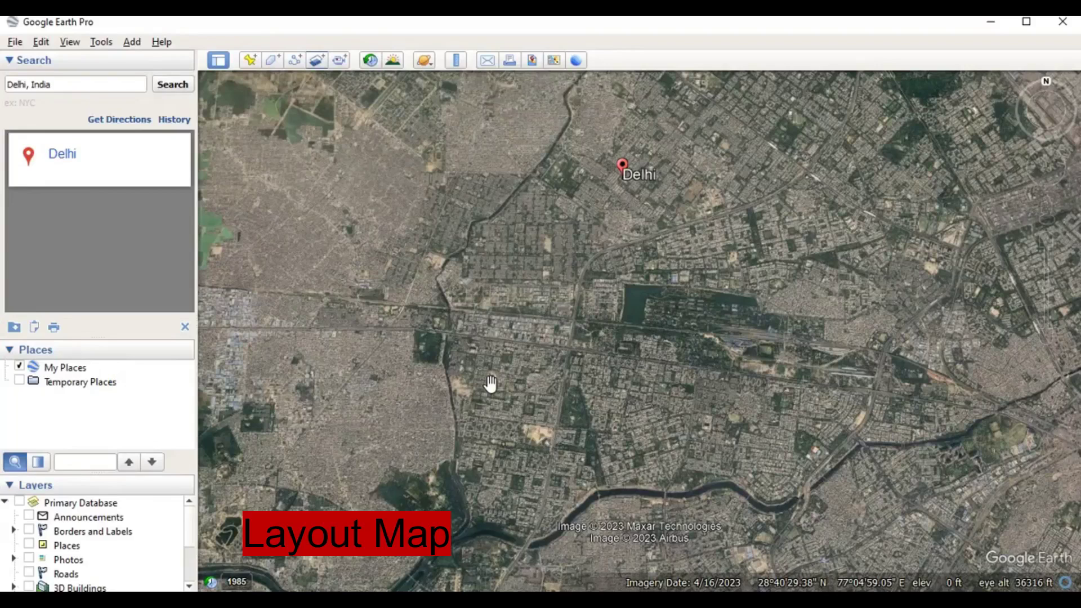
In Google Earth Pro, place a placemark named P1 northwest of the lake in Delhi, at about 28°41'34"N, 77°5'3"E.
{"action": "scroll", "coordinate": [693, 244], "scroll_direction": "up", "scroll_amount": 2}
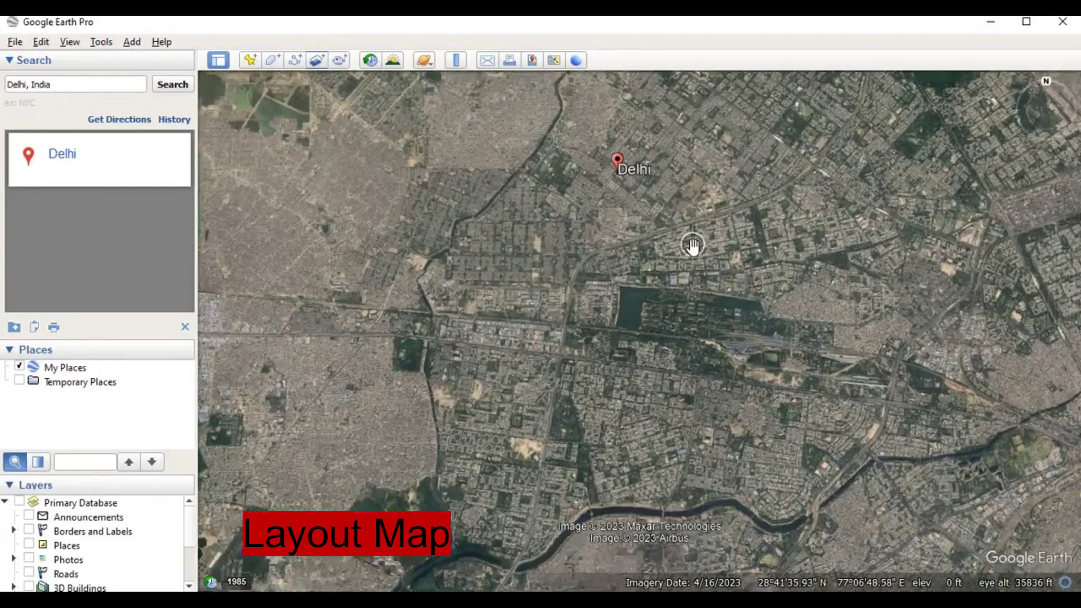
{"action": "left_click_drag", "start_coordinate": [632, 285], "coordinate": [649, 338]}
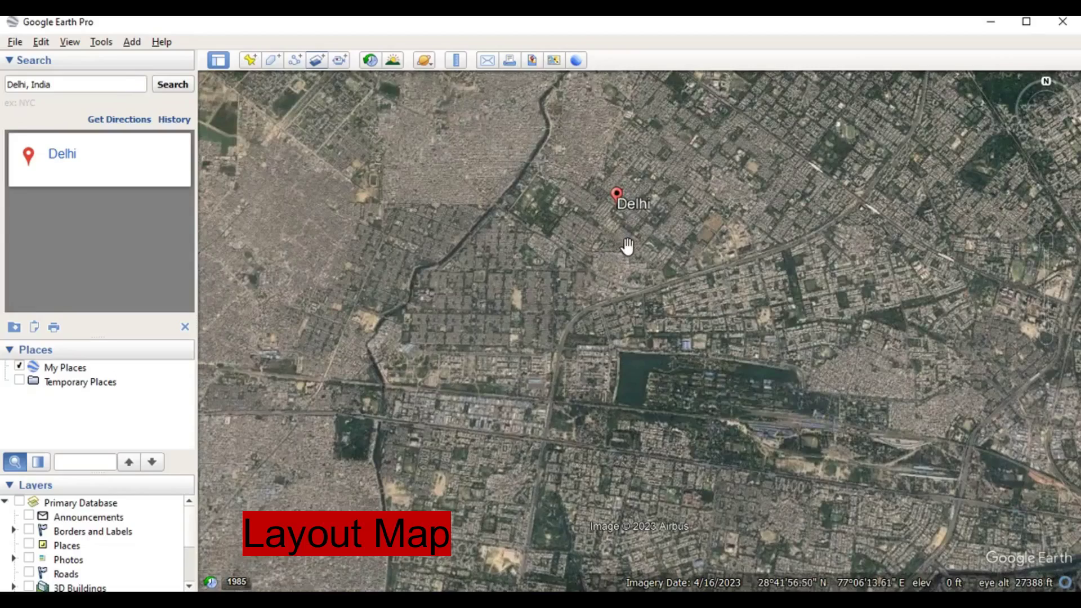
{"action": "scroll", "coordinate": [647, 265], "scroll_direction": "up", "scroll_amount": 2}
{"action": "left_click_drag", "start_coordinate": [649, 248], "coordinate": [654, 211]}
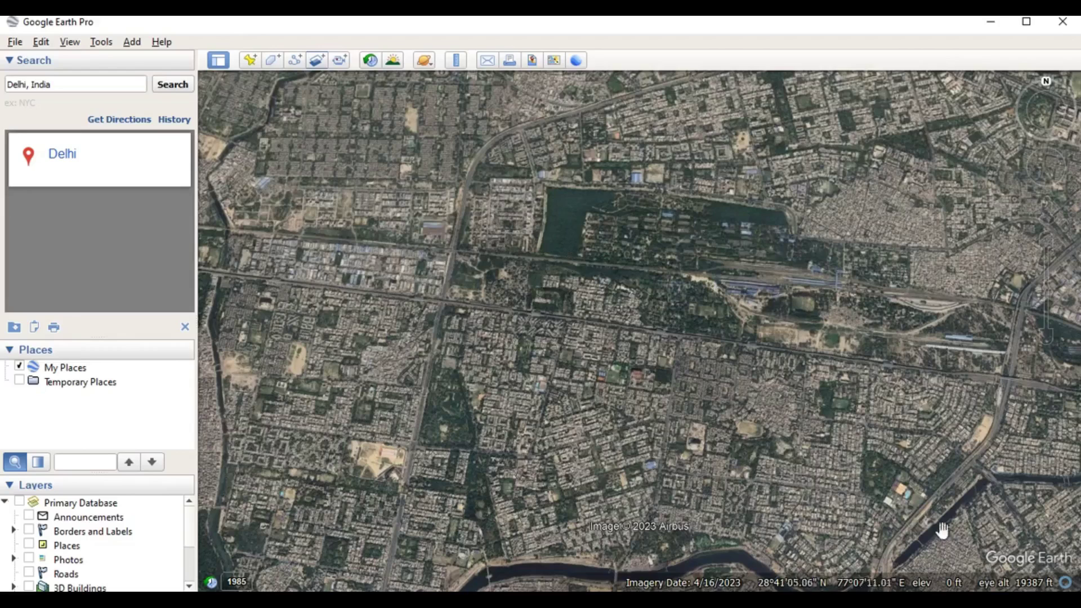
{"action": "left_click", "coordinate": [131, 42]}
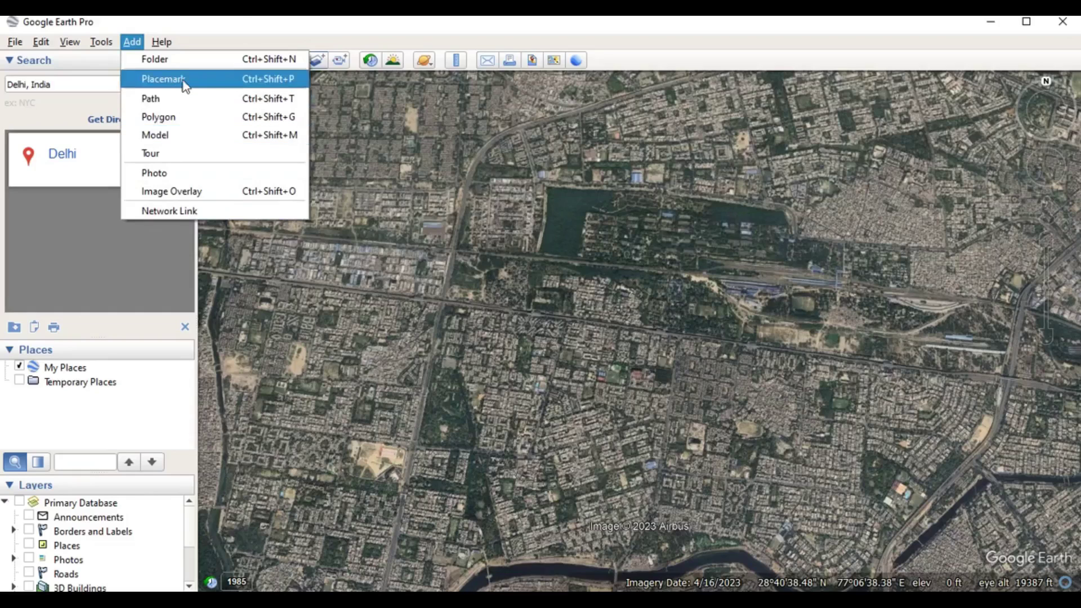
{"action": "left_click", "coordinate": [520, 135]}
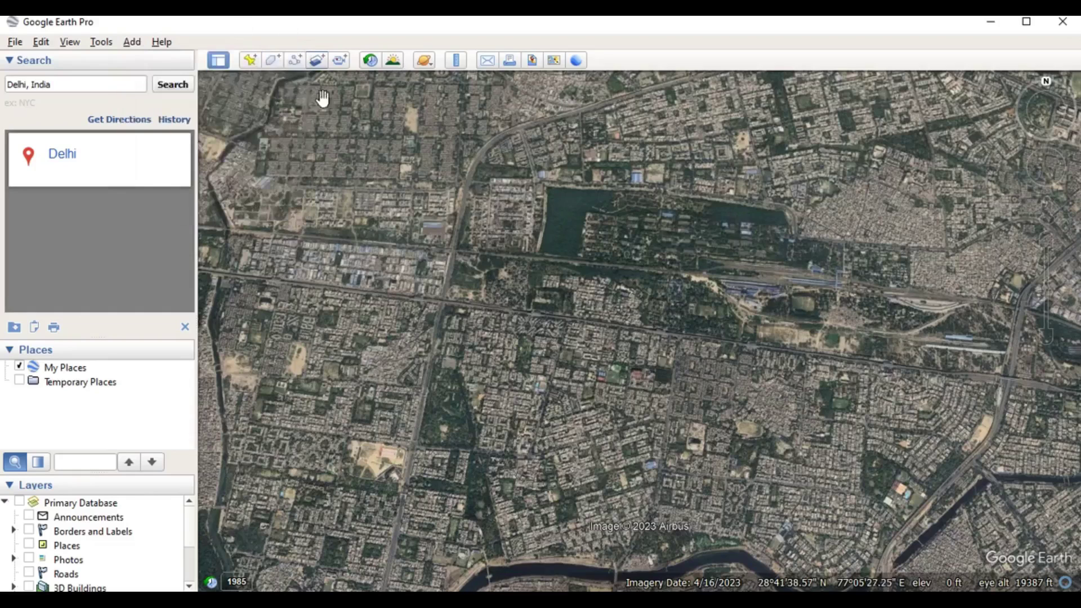
{"action": "left_click", "coordinate": [250, 61]}
{"action": "left_click_drag", "start_coordinate": [465, 83], "coordinate": [51, 101]}
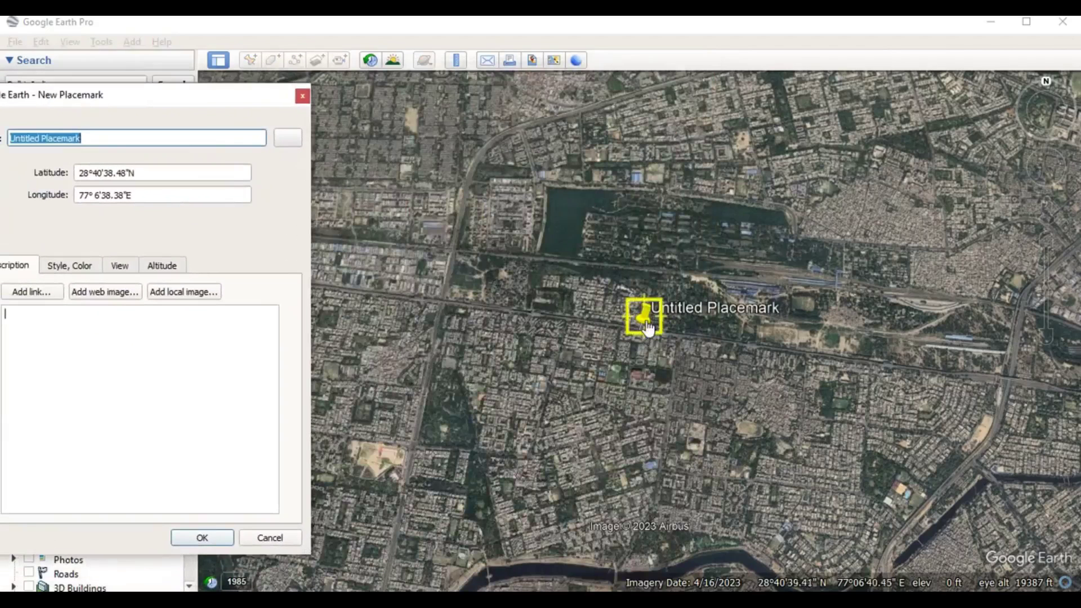
{"action": "left_click_drag", "start_coordinate": [646, 327], "coordinate": [331, 138]}
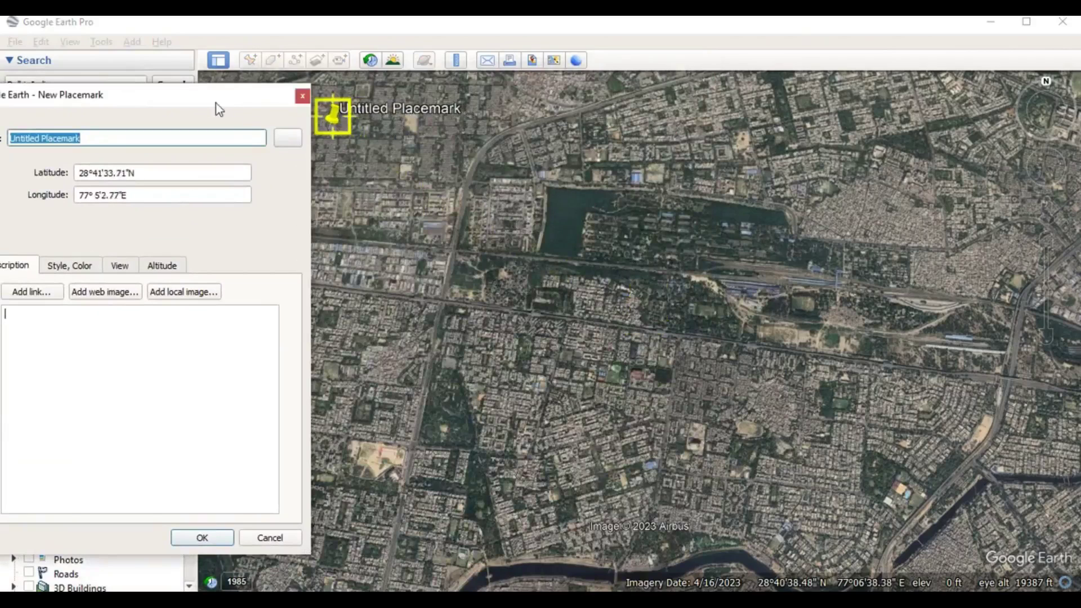
{"action": "left_click_drag", "start_coordinate": [215, 103], "coordinate": [574, 112]}
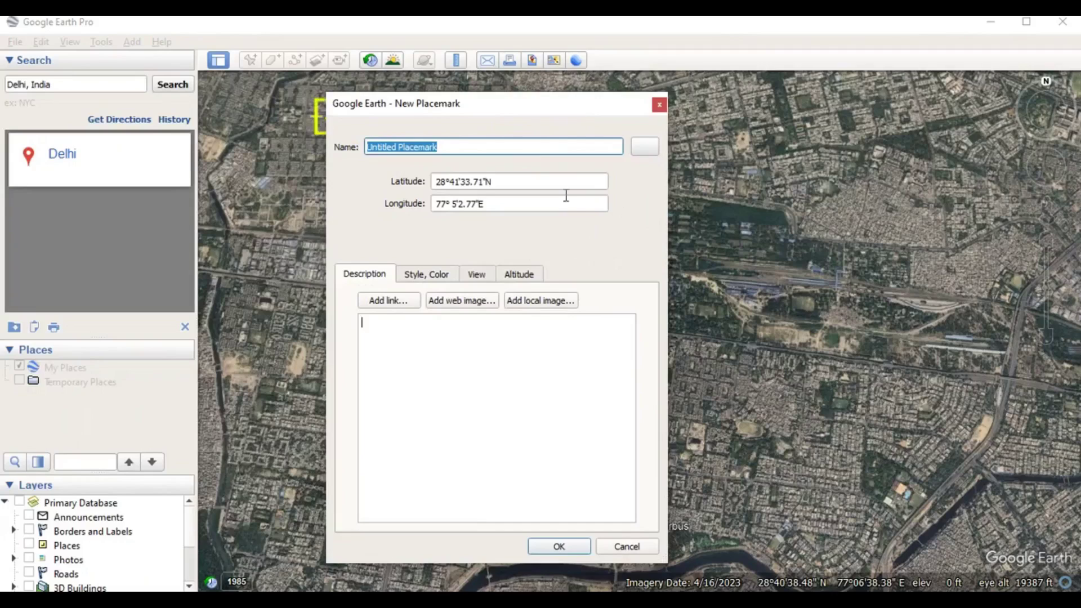
{"action": "key", "text": "BackSpace"}
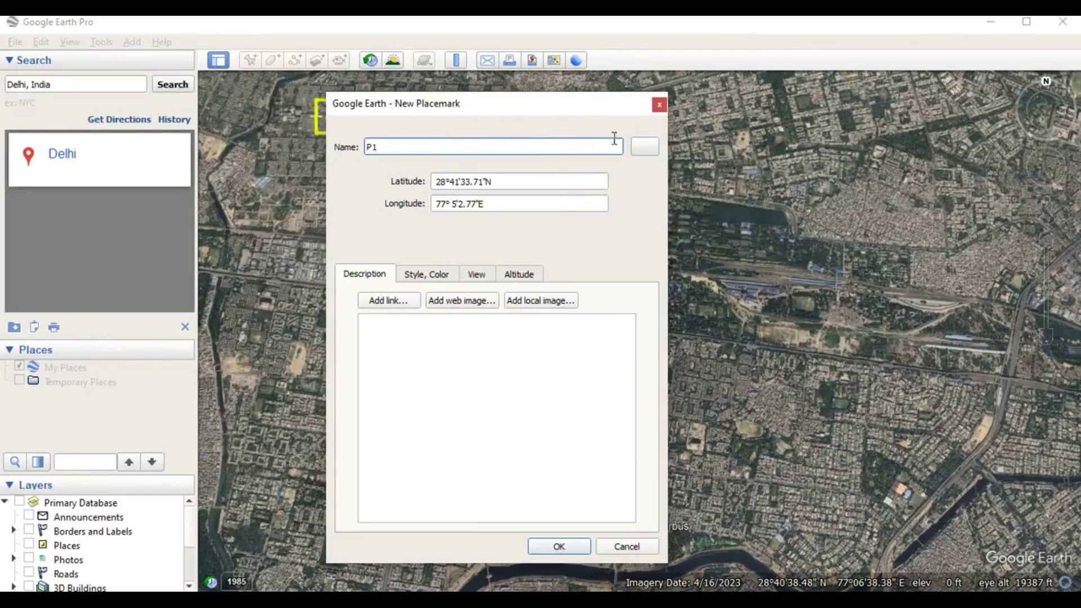
Give placemark P1 the black placemark_square icon and save the placemark.
{"action": "left_click", "coordinate": [650, 151]}
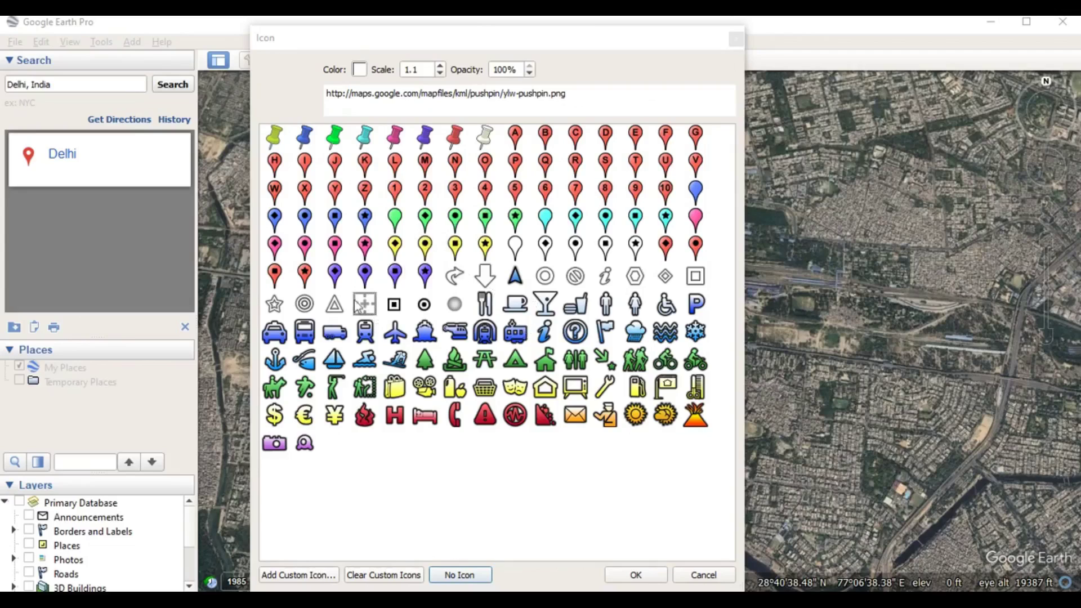
{"action": "left_click", "coordinate": [394, 306]}
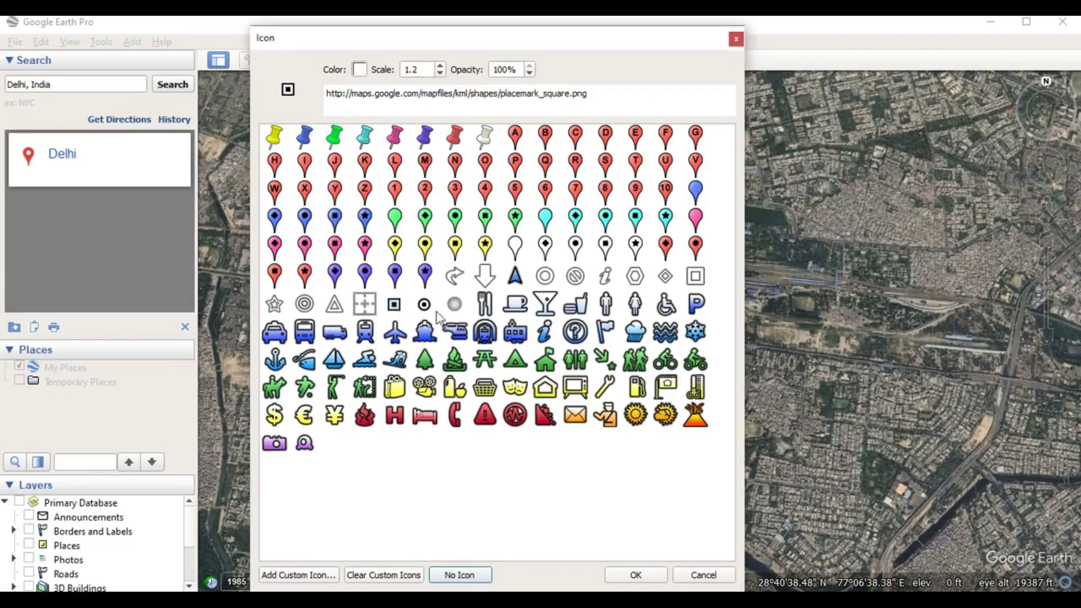
{"action": "left_click", "coordinate": [633, 575]}
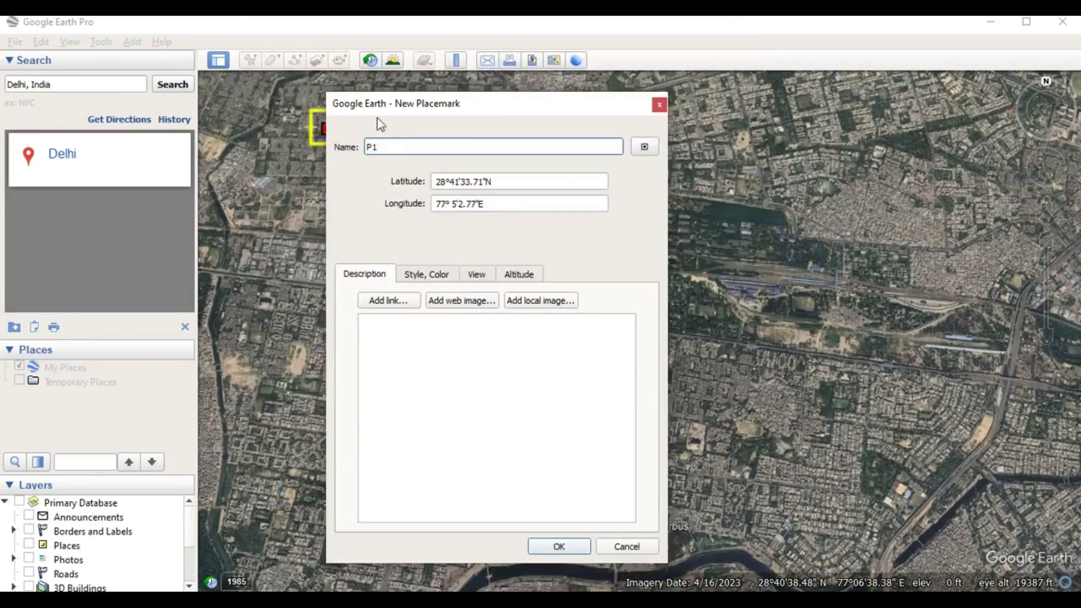
{"action": "left_click", "coordinate": [569, 546]}
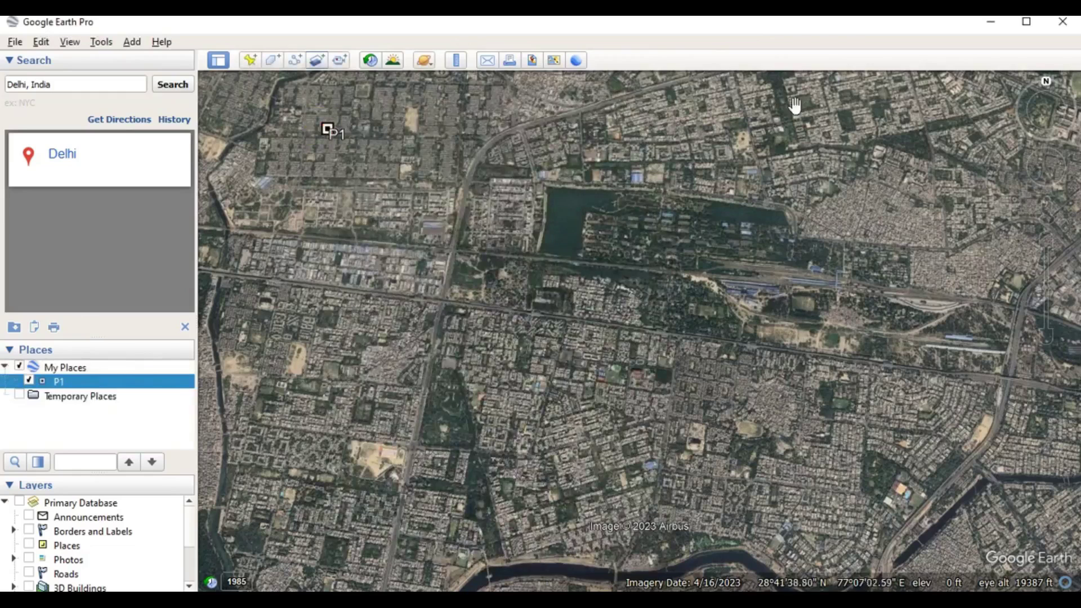
Add placemark P2 in the northeast of the imagery, at about 28°41'31"N, 77°8'13"E.
{"action": "left_click", "coordinate": [248, 60]}
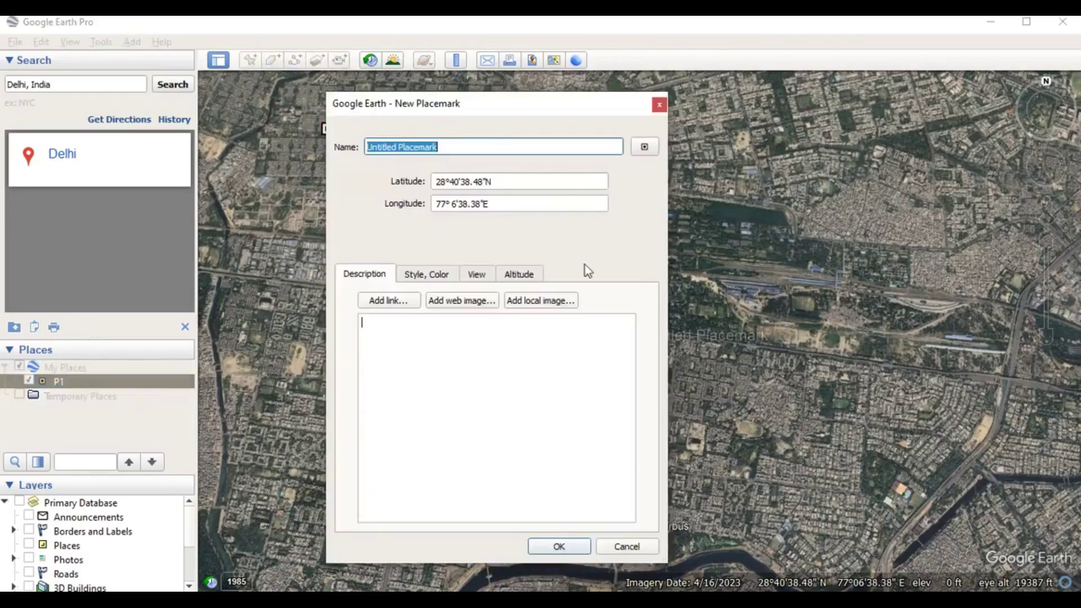
{"action": "left_click_drag", "start_coordinate": [592, 111], "coordinate": [379, 196]}
{"action": "left_click_drag", "start_coordinate": [636, 340], "coordinate": [949, 147]}
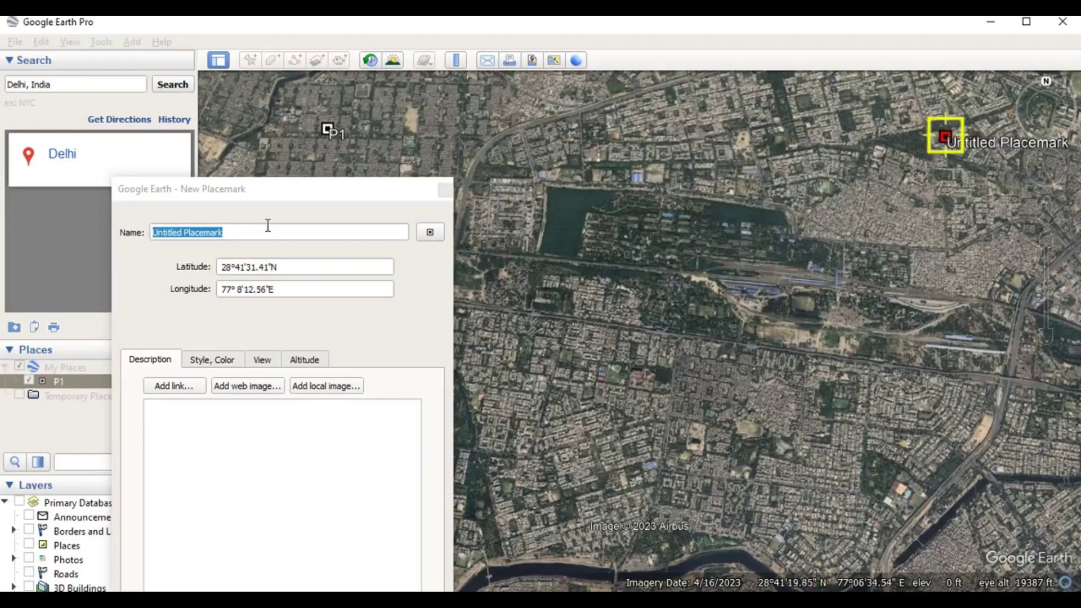
{"action": "left_click", "coordinate": [258, 191]}
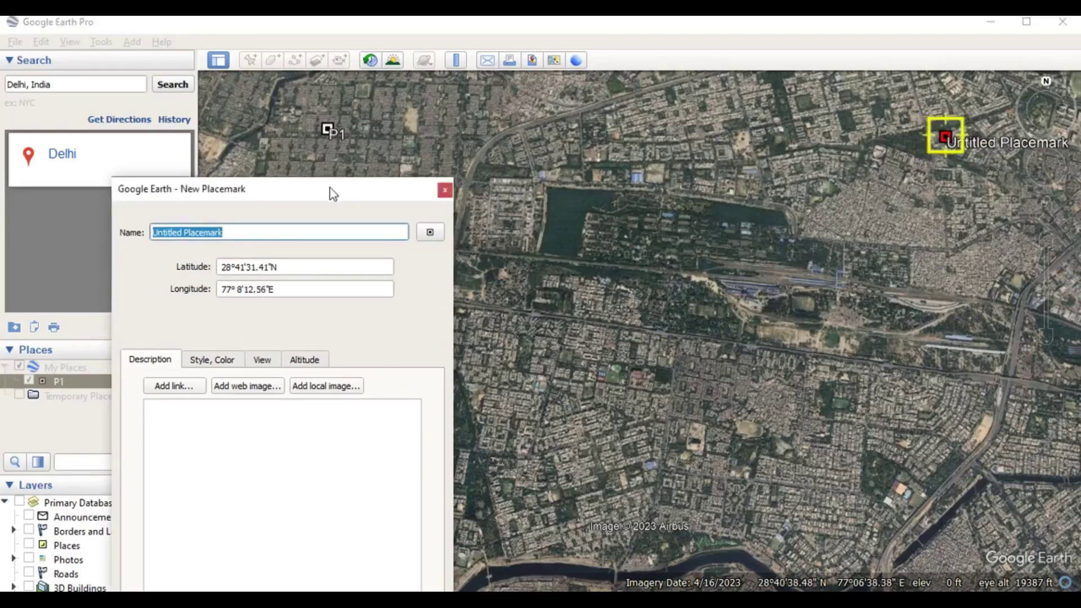
{"action": "left_click_drag", "start_coordinate": [331, 190], "coordinate": [637, 122]}
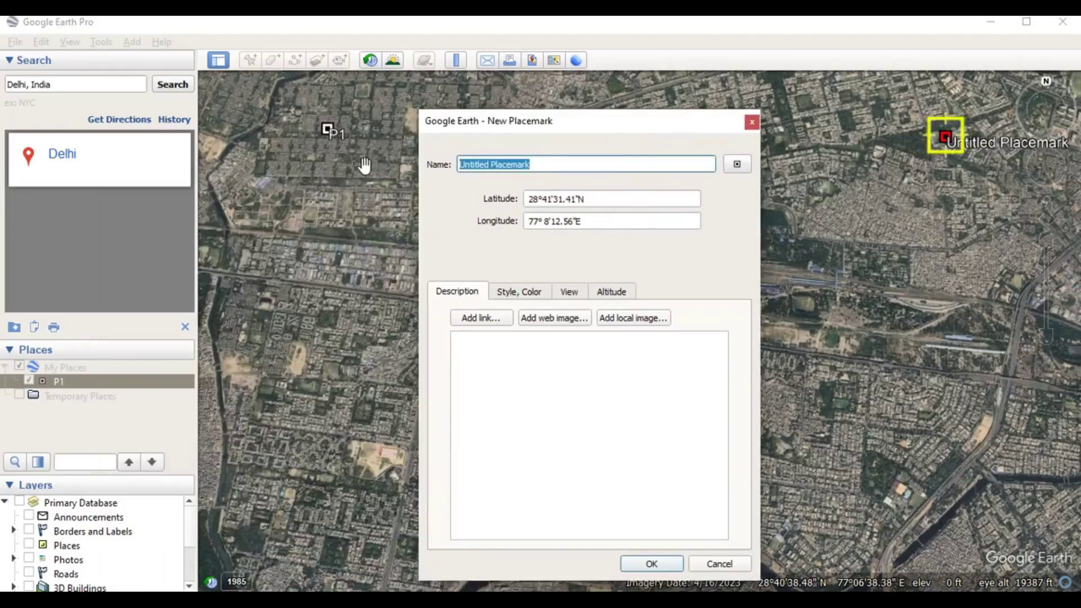
{"action": "type", "text": "P2"}
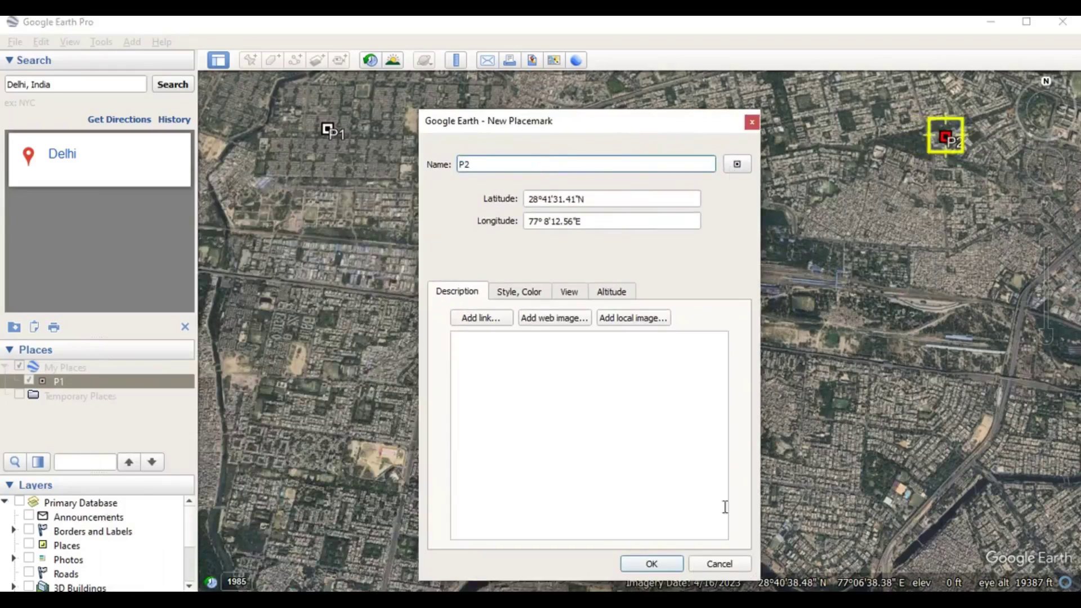
{"action": "left_click", "coordinate": [640, 559]}
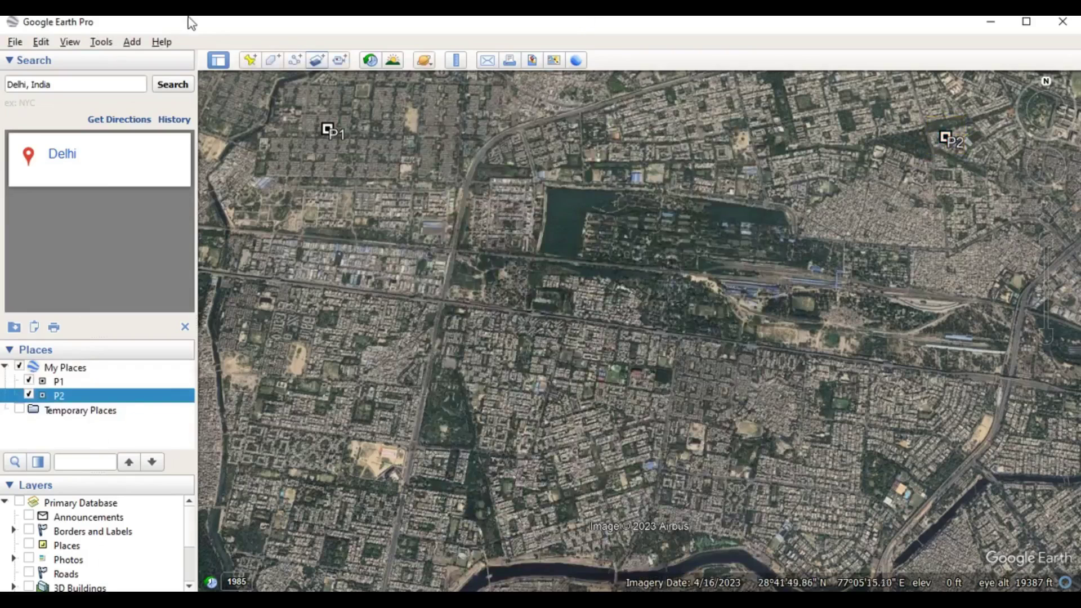
Add placemark P3 in the southeast of the imagery, at about 28°39'48"N, 77°8'11"E.
{"action": "left_click", "coordinate": [250, 60]}
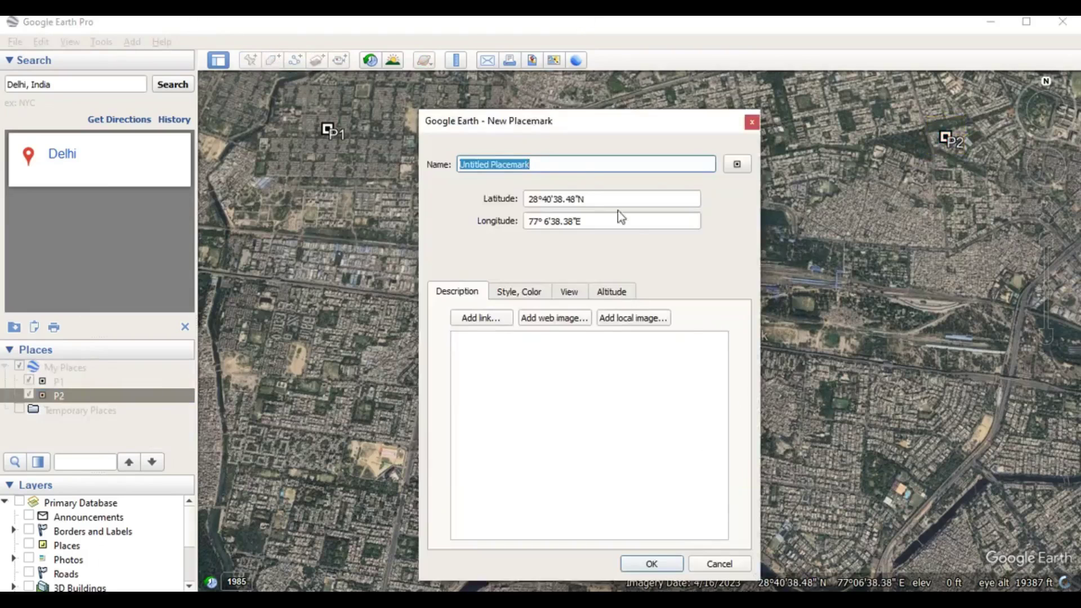
{"action": "left_click_drag", "start_coordinate": [567, 128], "coordinate": [157, 165]}
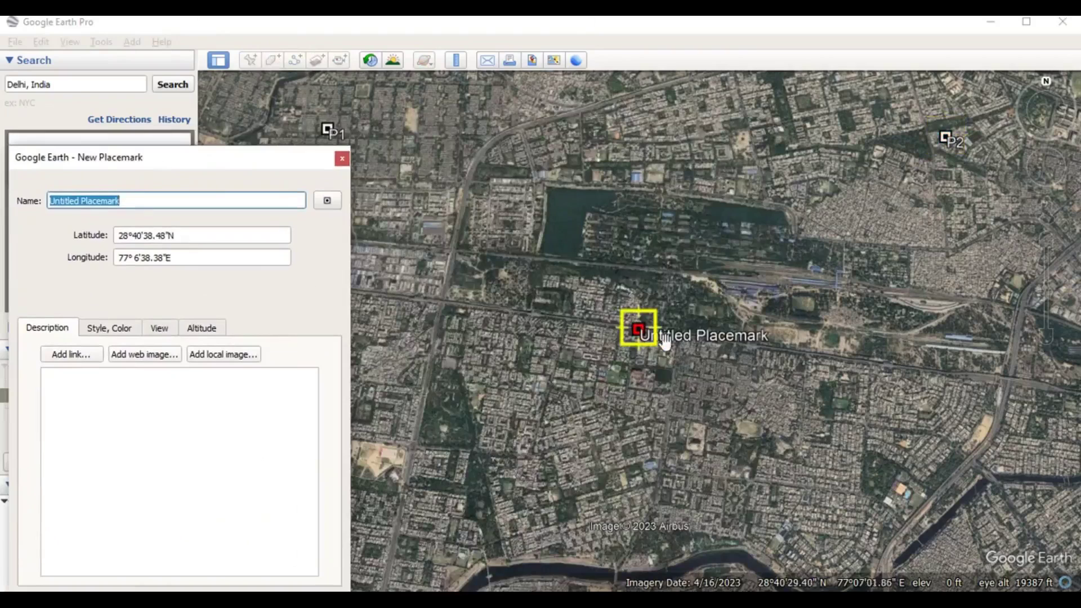
{"action": "left_click_drag", "start_coordinate": [653, 336], "coordinate": [984, 540]}
{"action": "left_click", "coordinate": [306, 153]}
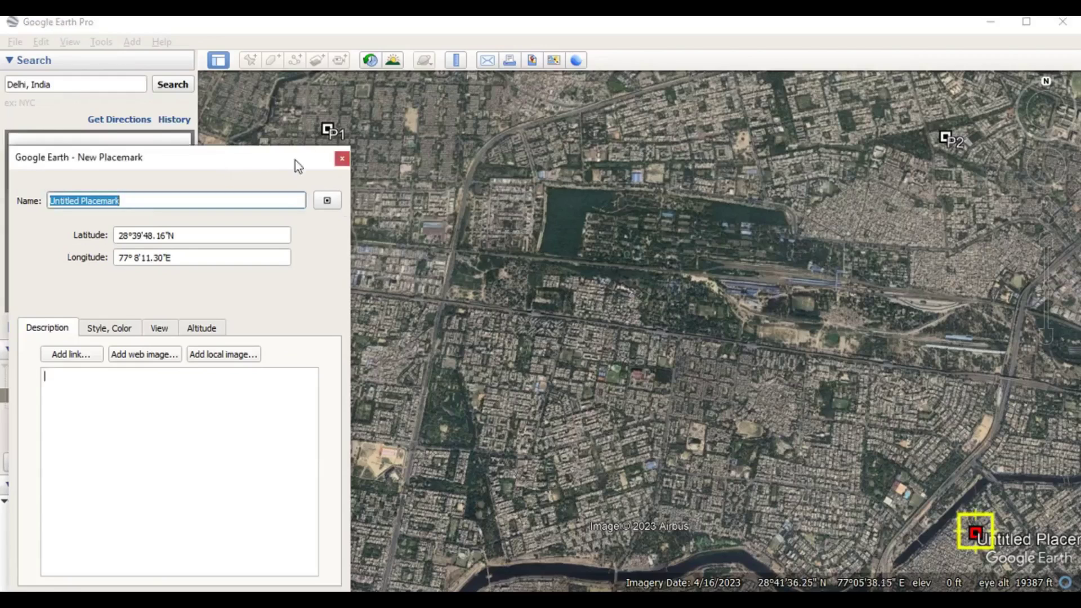
{"action": "left_click_drag", "start_coordinate": [299, 162], "coordinate": [579, 85]}
{"action": "left_click_drag", "start_coordinate": [435, 121], "coordinate": [293, 117]}
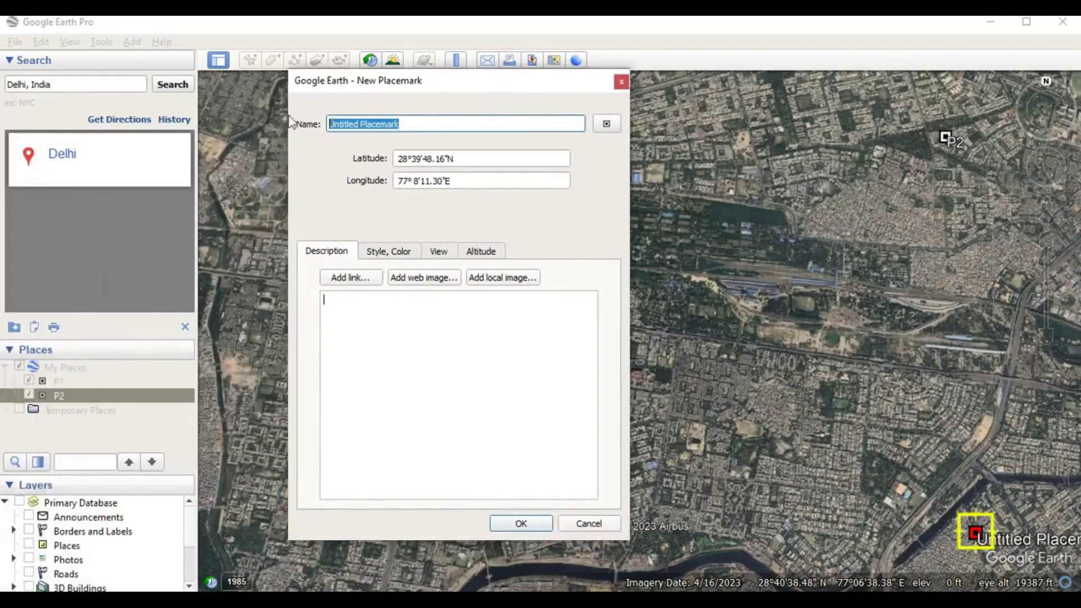
{"action": "type", "text": "P3"}
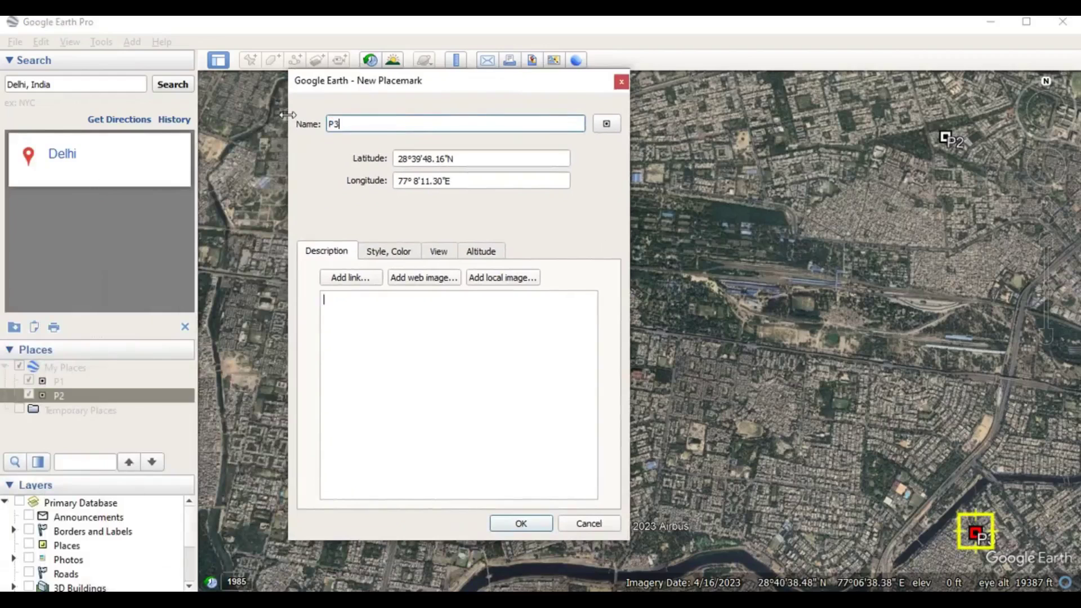
{"action": "left_click", "coordinate": [509, 523]}
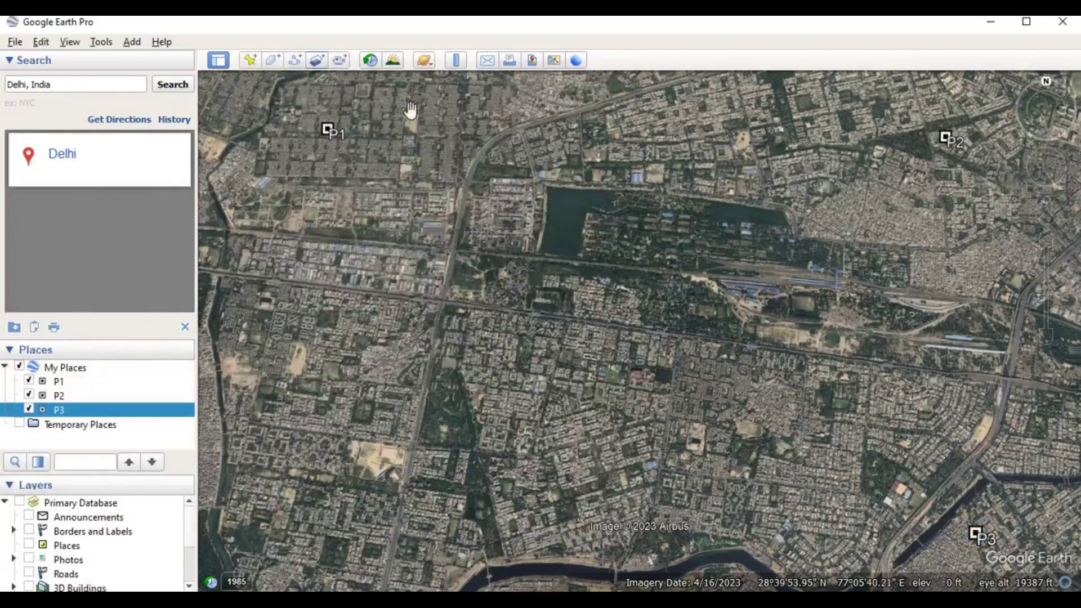
Add placemark P4 in the southwest of the imagery, at about 28°39'46"N, 77°4'58"E.
{"action": "left_click", "coordinate": [250, 60]}
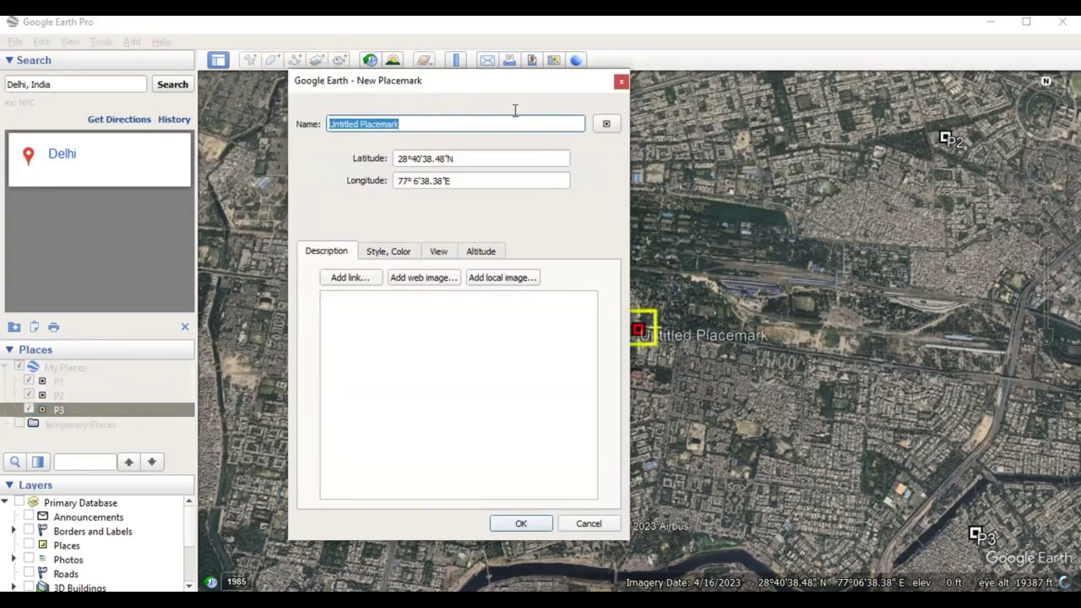
{"action": "left_click_drag", "start_coordinate": [638, 330], "coordinate": [284, 556]}
{"action": "left_click", "coordinate": [414, 122]}
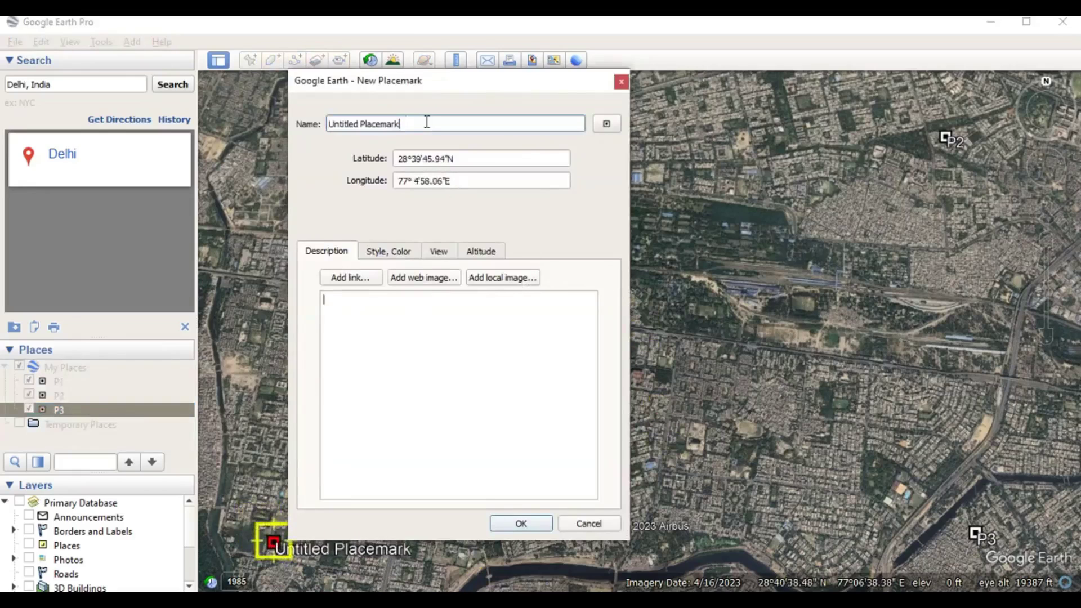
{"action": "left_click_drag", "start_coordinate": [427, 122], "coordinate": [291, 123]}
{"action": "type", "text": "P4"}
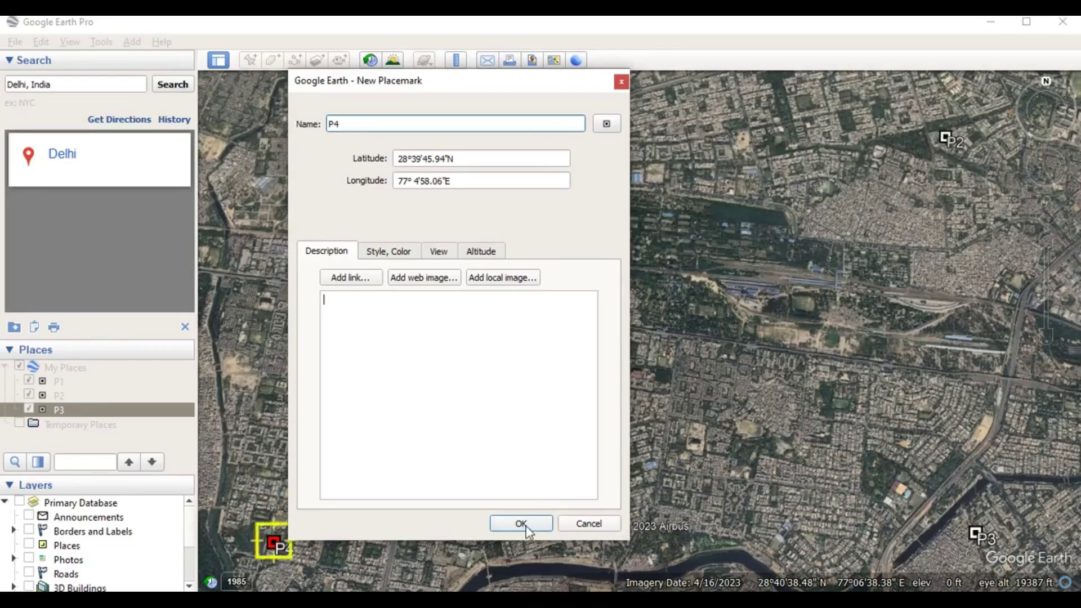
{"action": "left_click", "coordinate": [525, 527]}
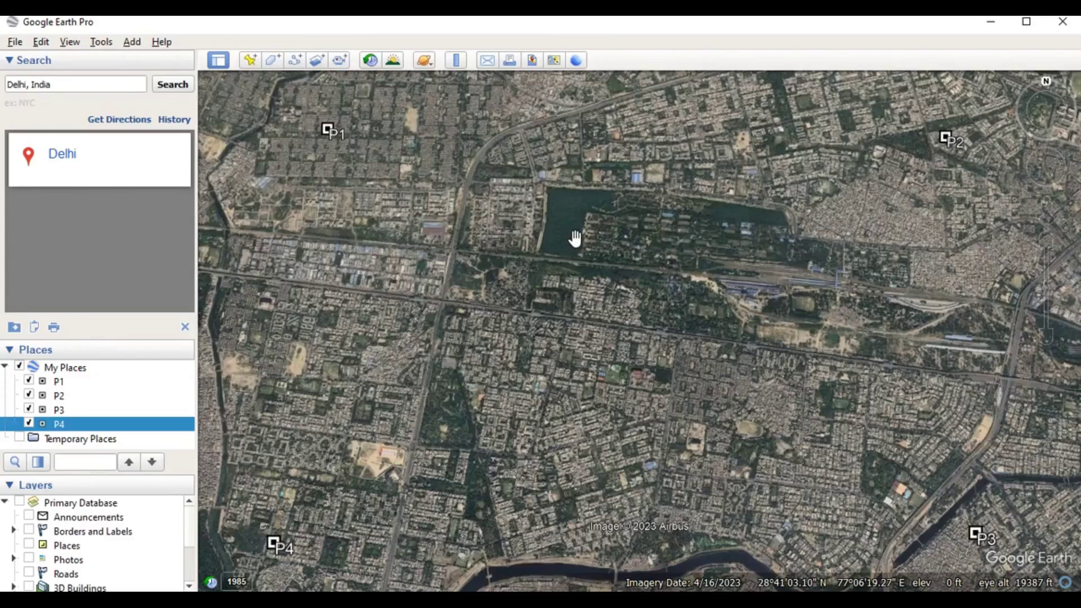
Reset both the tilt and the compass of the Delhi view.
{"action": "left_click", "coordinate": [94, 44]}
{"action": "mouse_move", "coordinate": [69, 43]}
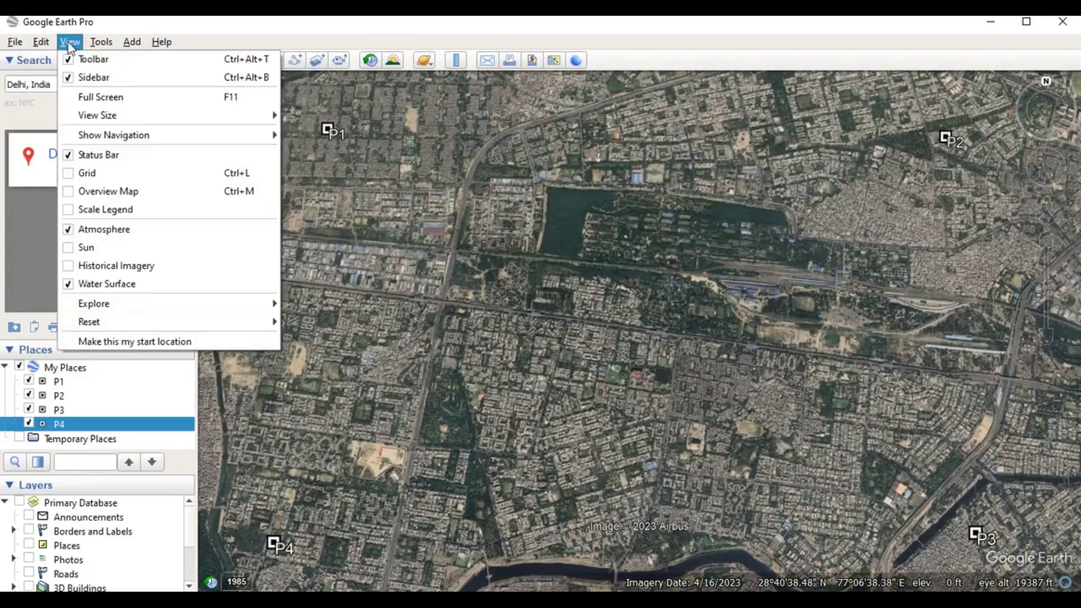
{"action": "mouse_move", "coordinate": [96, 321]}
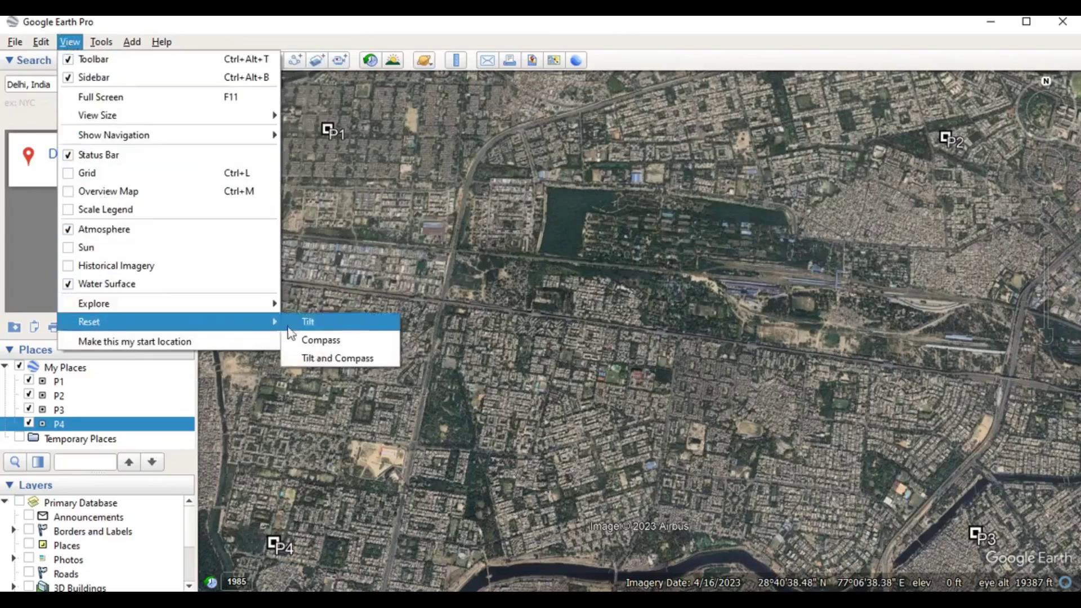
{"action": "left_click", "coordinate": [322, 357]}
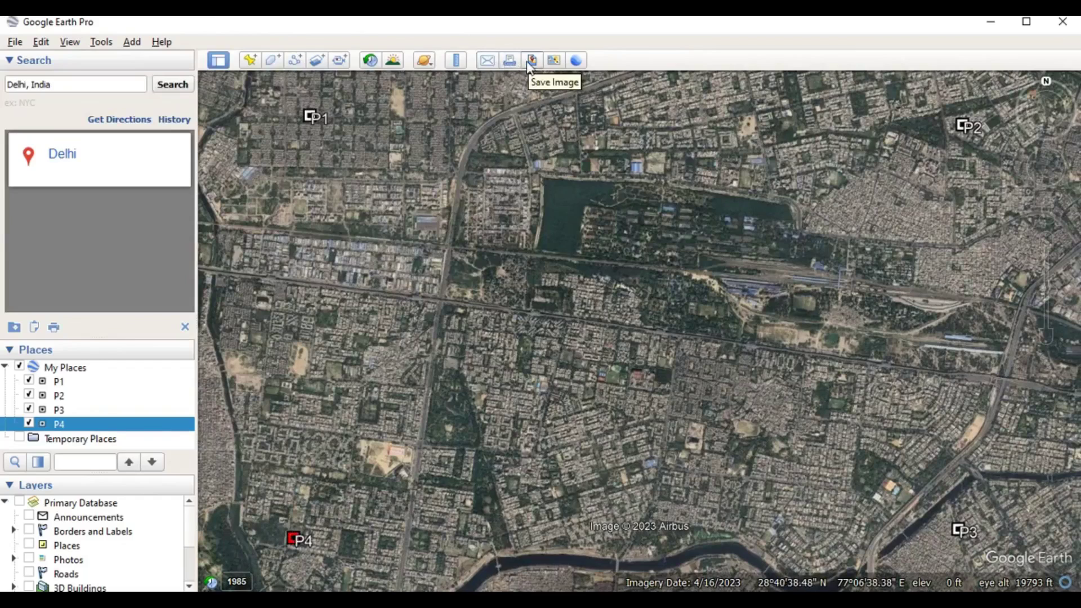
Start saving the view as an image, leaving out the title and description, legend, scale and compass.
{"action": "left_click", "coordinate": [530, 65]}
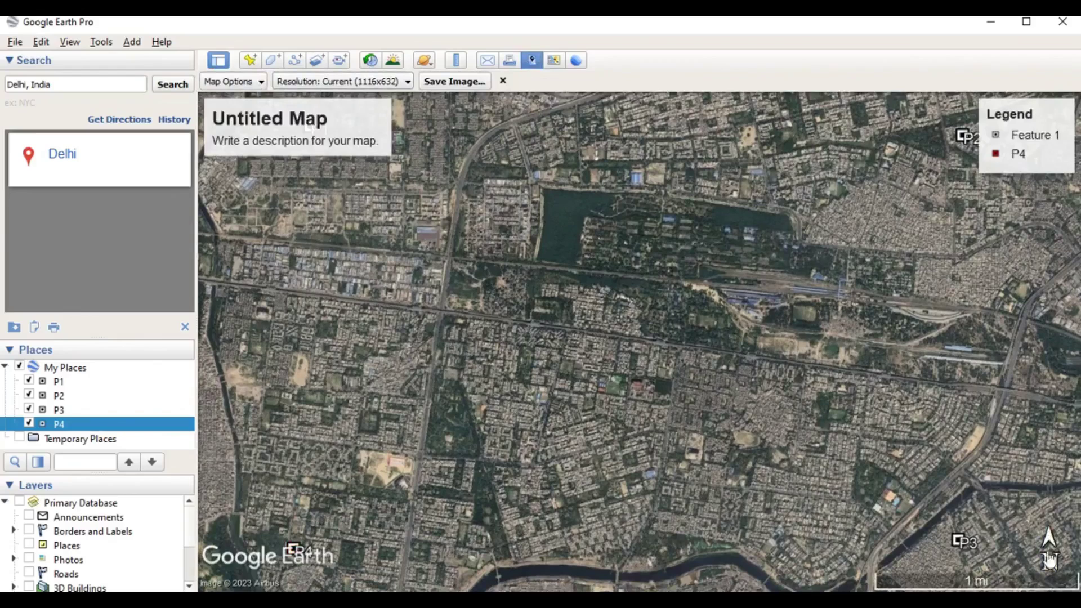
{"action": "left_click", "coordinate": [256, 85]}
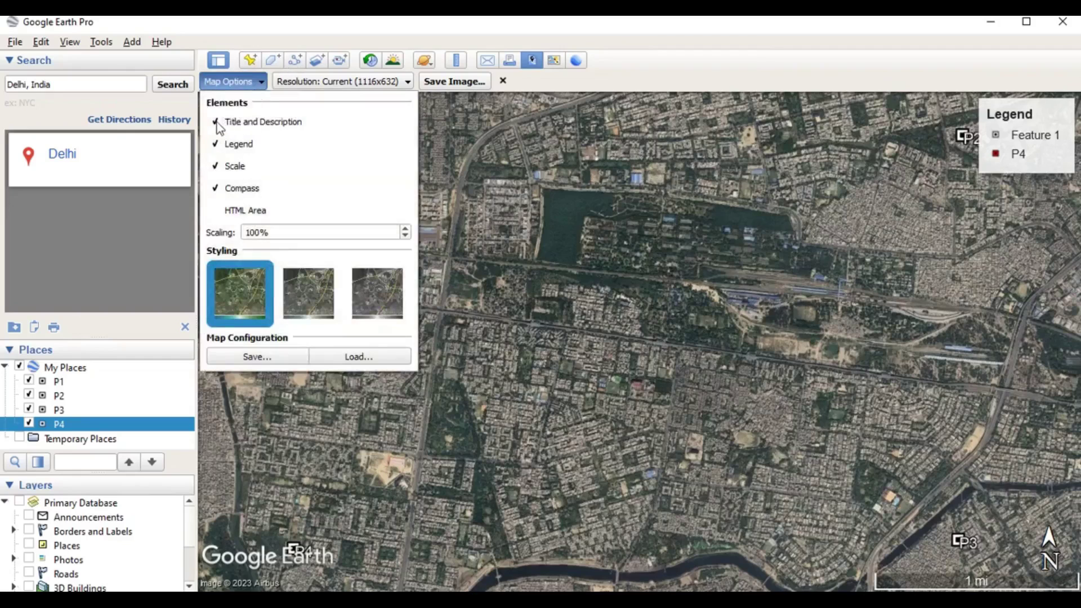
{"action": "left_click", "coordinate": [218, 145]}
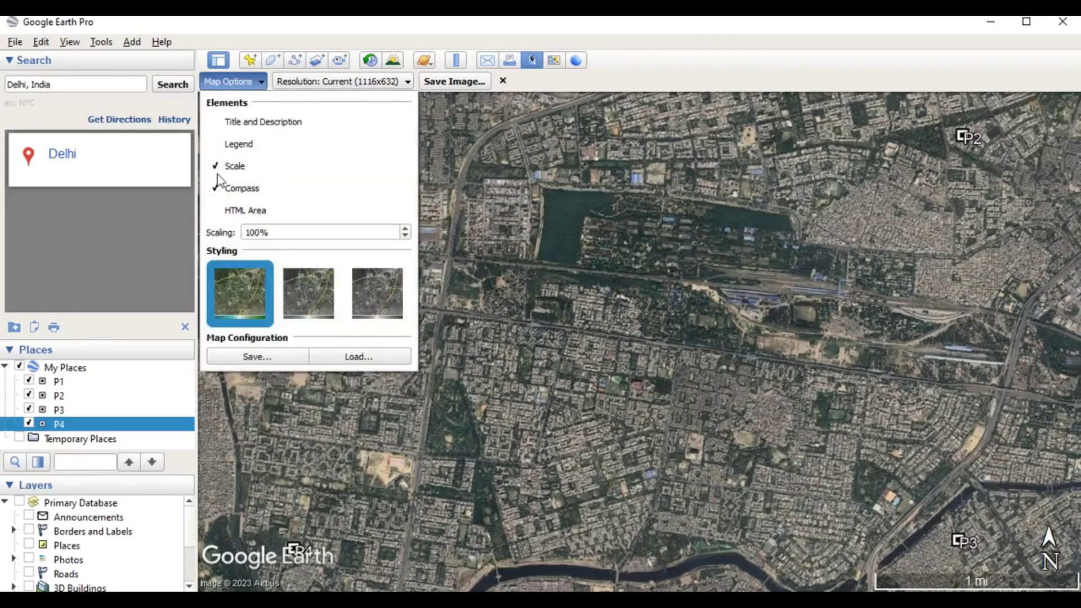
{"action": "left_click", "coordinate": [218, 167]}
{"action": "left_click", "coordinate": [218, 190]}
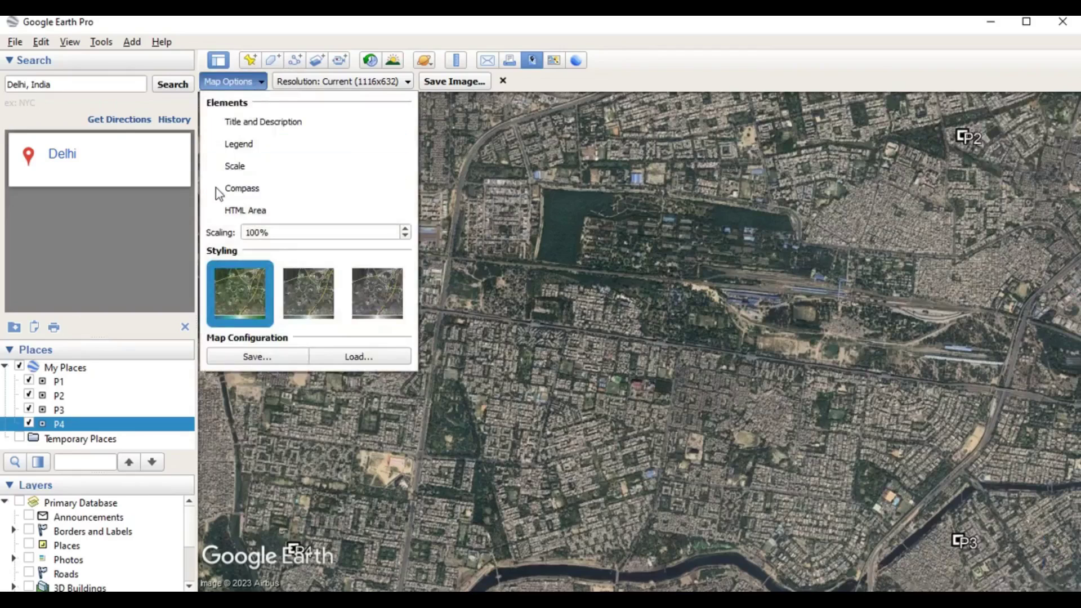
{"action": "left_click", "coordinate": [230, 81]}
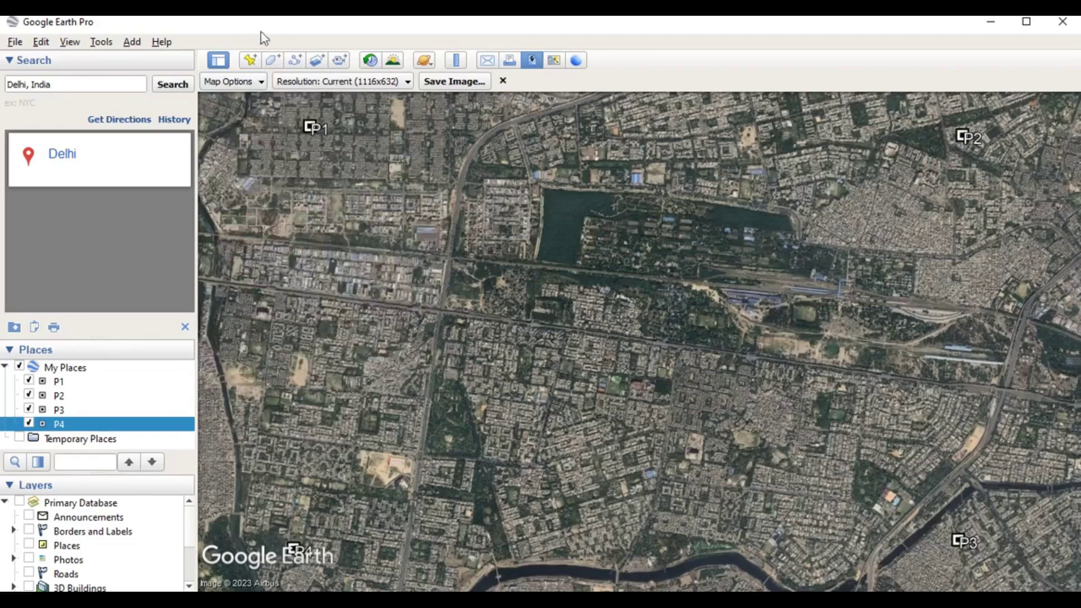
Save the map image at the current resolution as the JPEG reference_image in the Documents folder.
{"action": "left_click", "coordinate": [373, 83]}
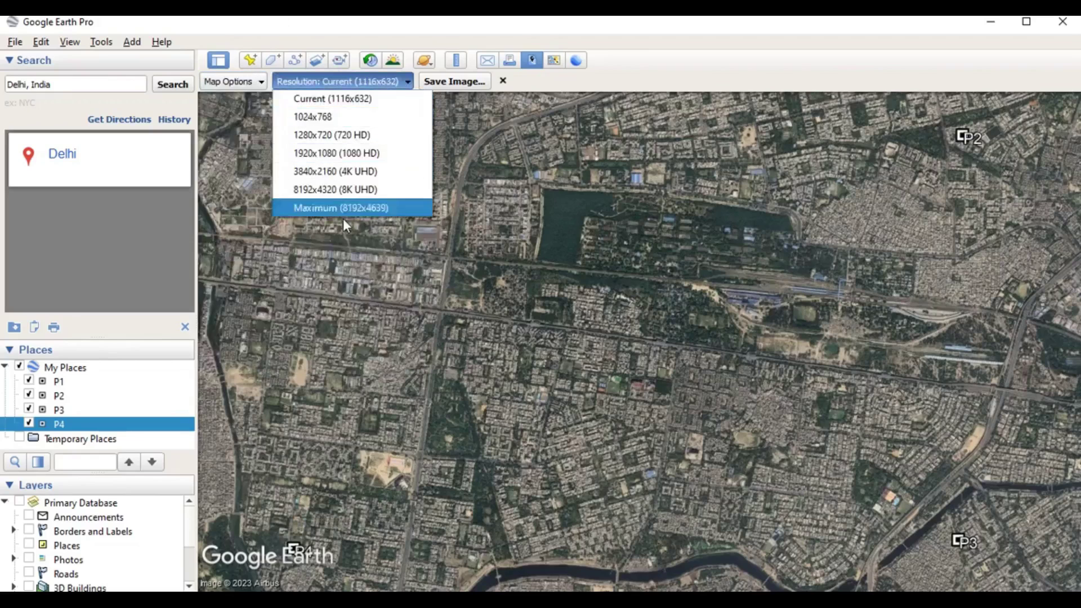
{"action": "left_click", "coordinate": [531, 246]}
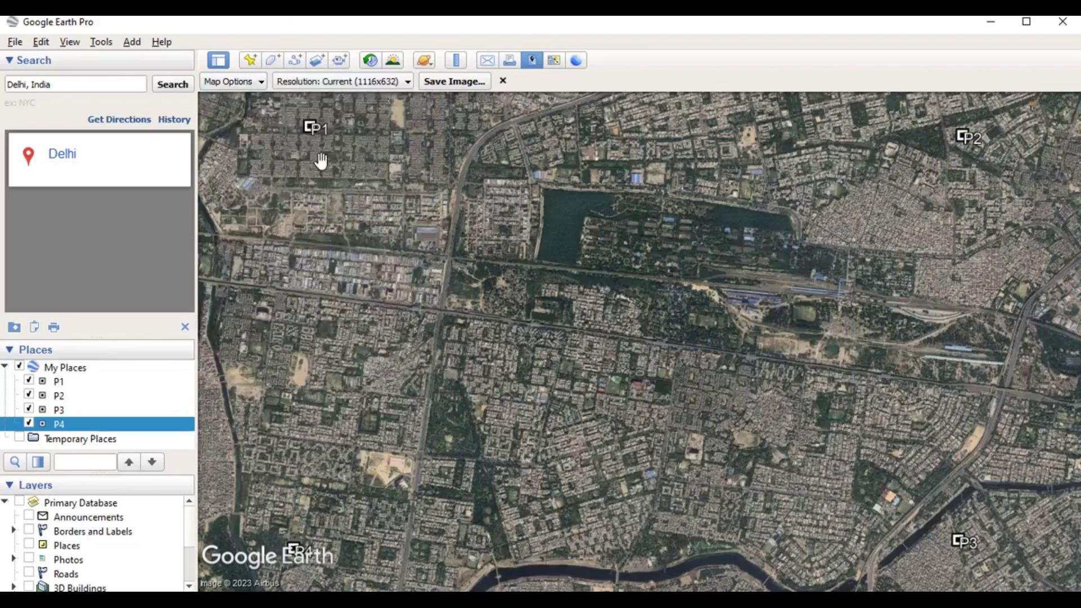
{"action": "left_click", "coordinate": [448, 88]}
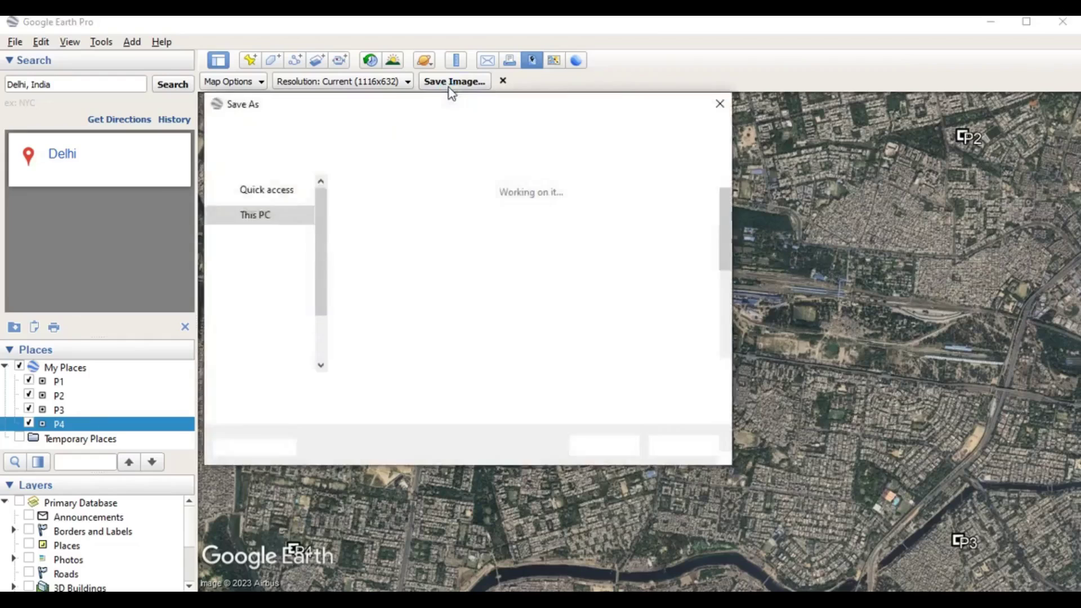
{"action": "scroll", "coordinate": [276, 274], "scroll_direction": "down", "scroll_amount": 1}
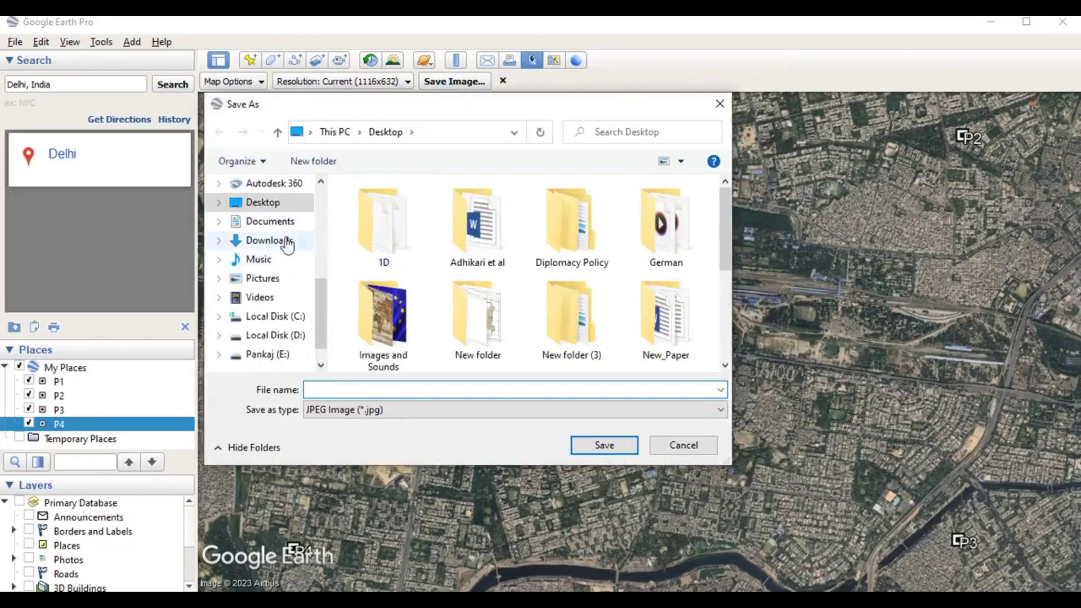
{"action": "left_click", "coordinate": [274, 224]}
{"action": "scroll", "coordinate": [410, 258], "scroll_direction": "down", "scroll_amount": 1}
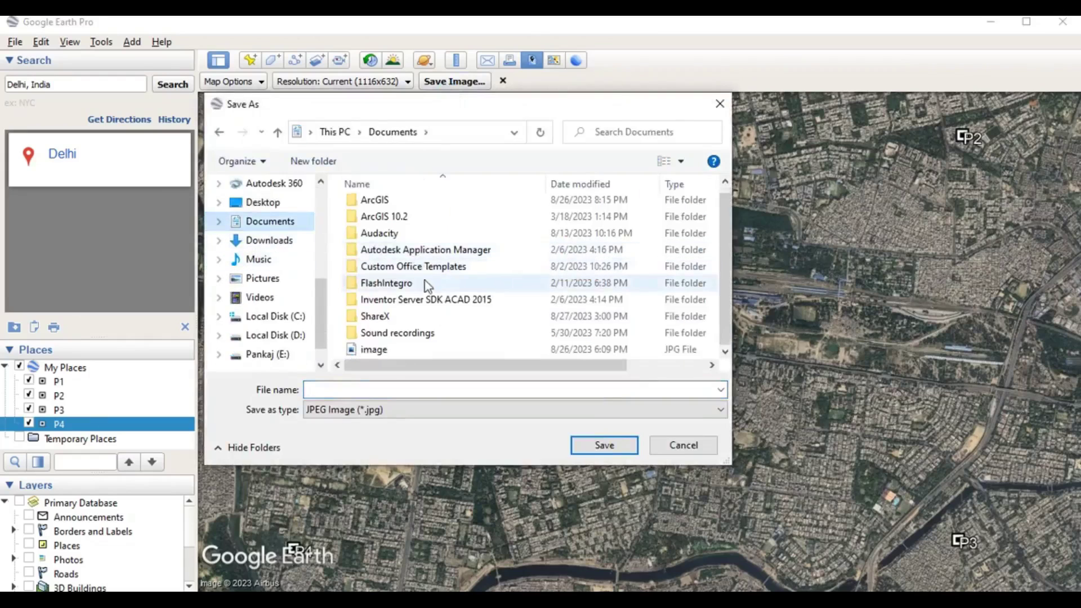
{"action": "left_click", "coordinate": [359, 391]}
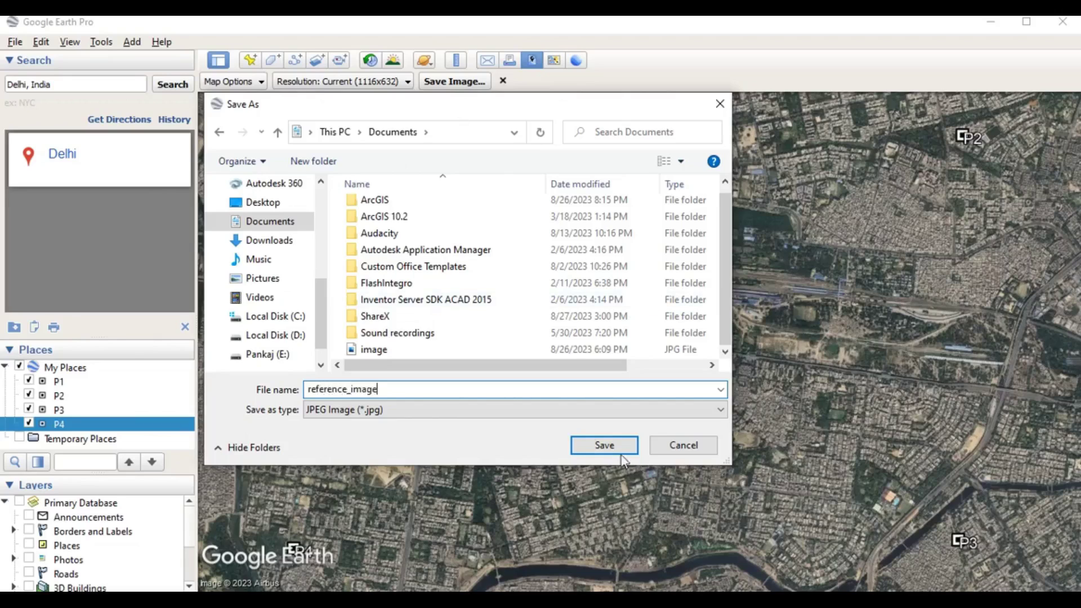
{"action": "left_click", "coordinate": [603, 443]}
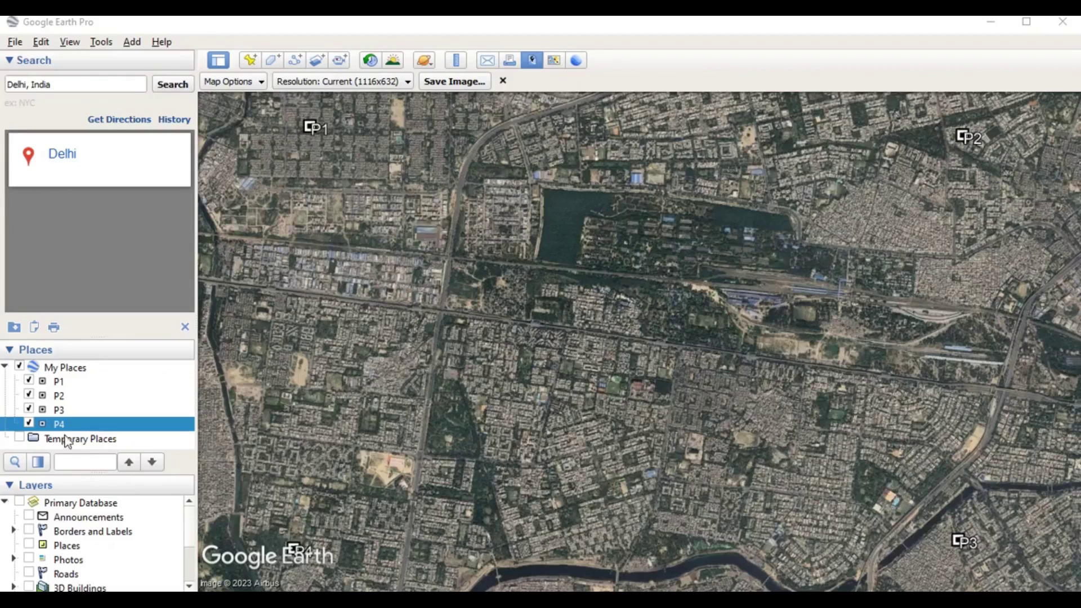
Save the My Places folder with its four placemarks as the KML file delhi in Documents.
{"action": "right_click", "coordinate": [72, 371]}
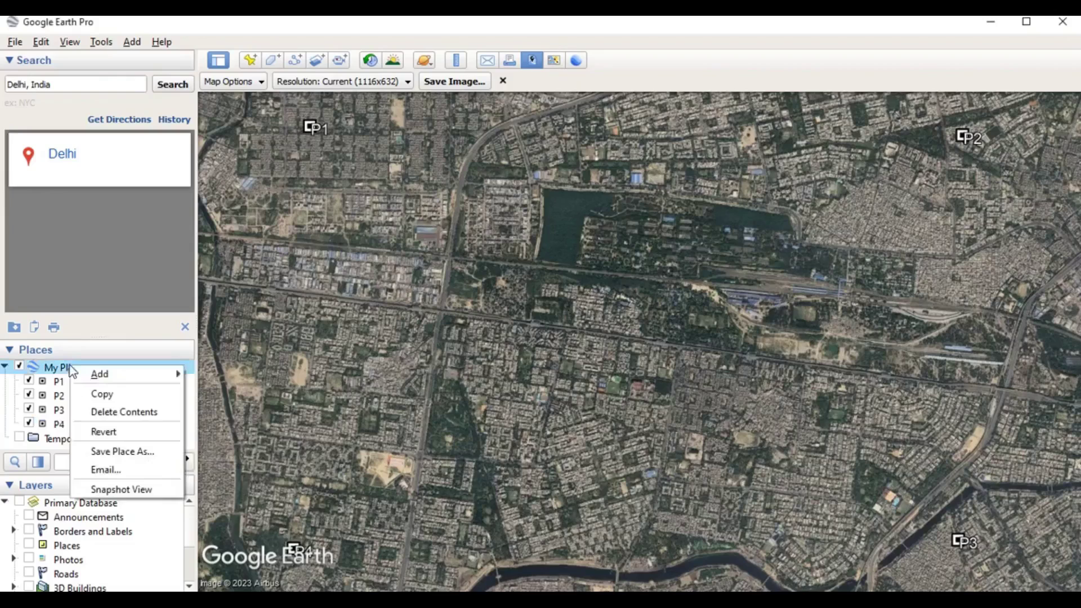
{"action": "mouse_move", "coordinate": [119, 382]}
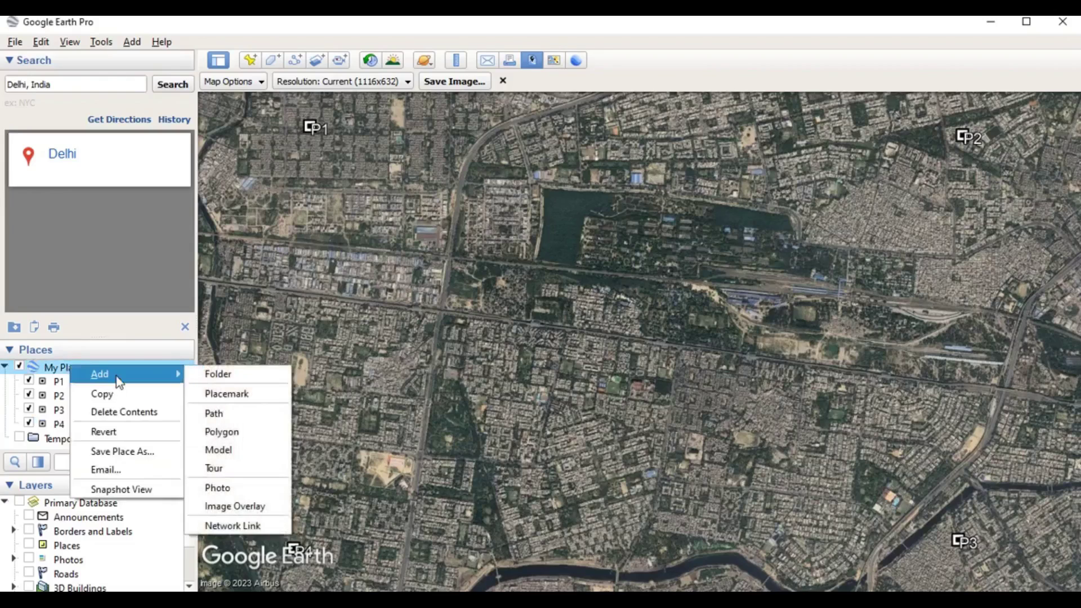
{"action": "left_click", "coordinate": [117, 452]}
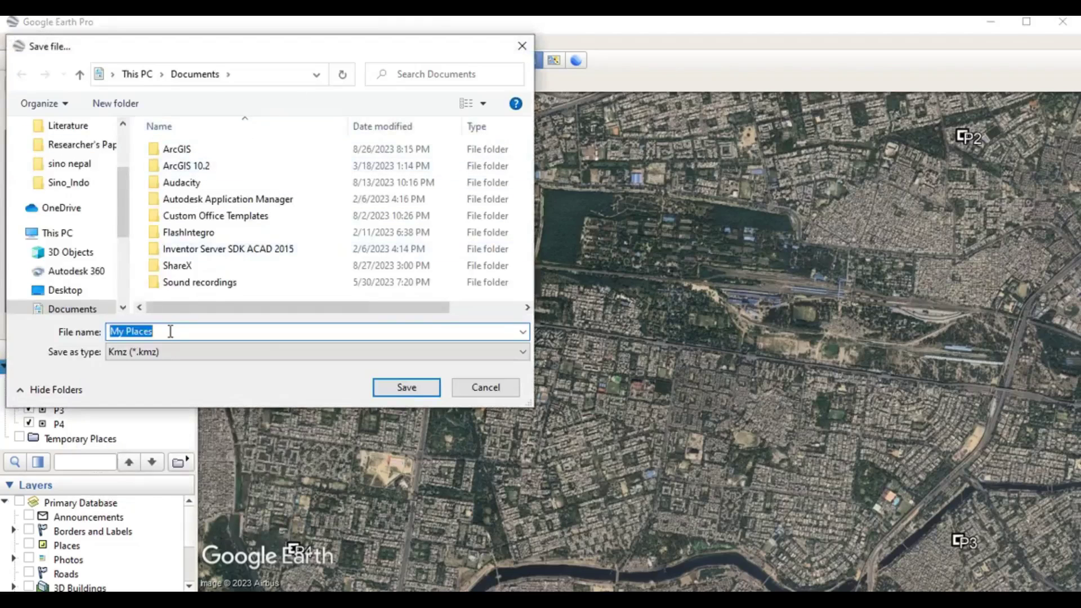
{"action": "key", "text": "BackSpace"}
{"action": "left_click", "coordinate": [499, 355]}
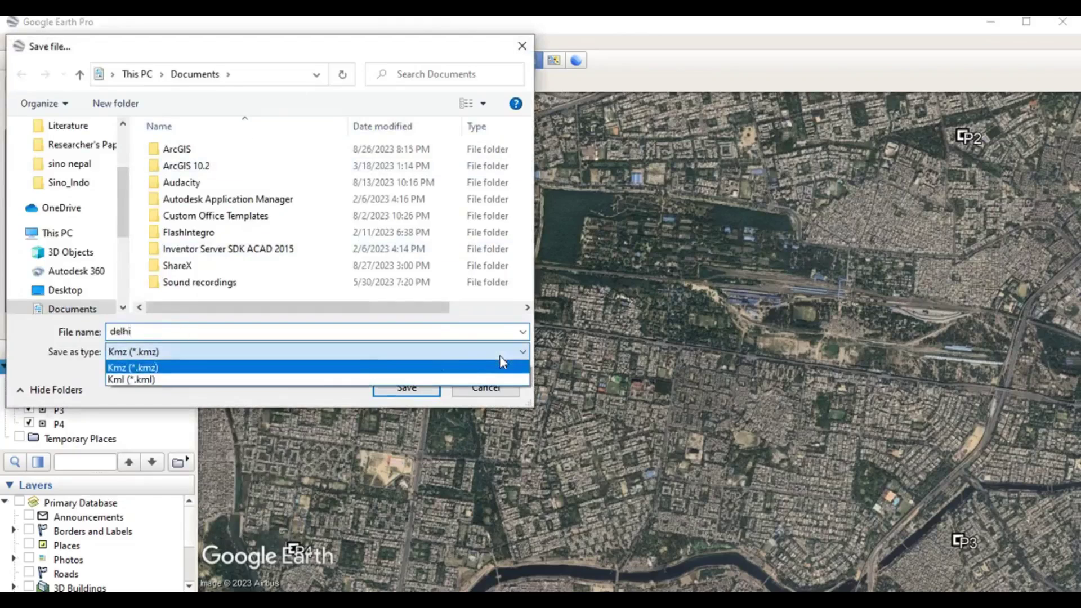
{"action": "left_click", "coordinate": [184, 382]}
{"action": "left_click", "coordinate": [407, 387]}
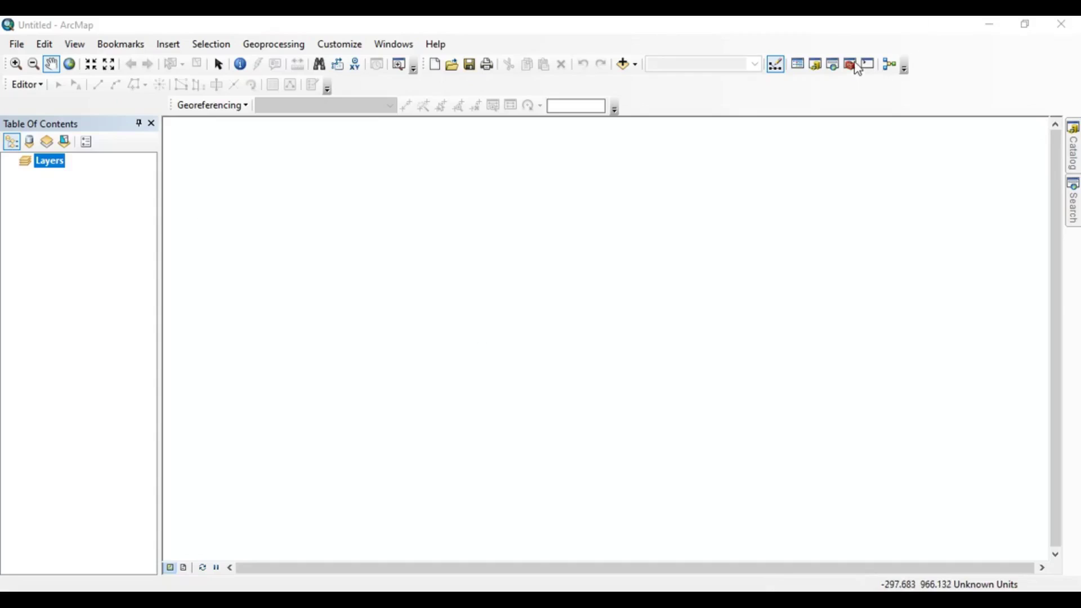
In ArcMap, convert delhi.kml from Documents with the KML To Layer tool, using Documents\ArcGIS as the output location.
{"action": "left_click", "coordinate": [851, 63]}
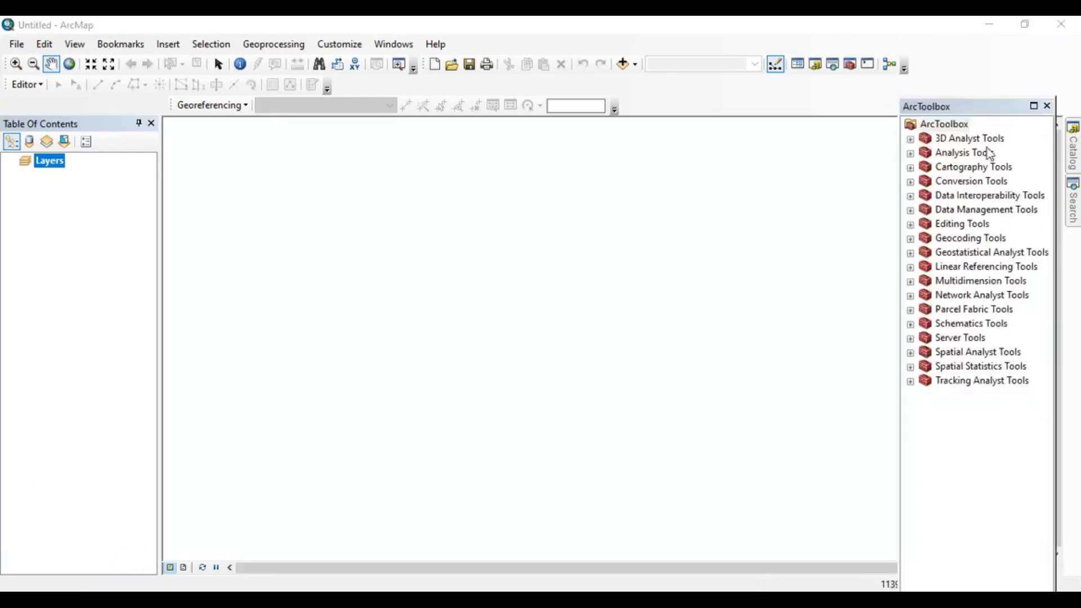
{"action": "left_click", "coordinate": [910, 182]}
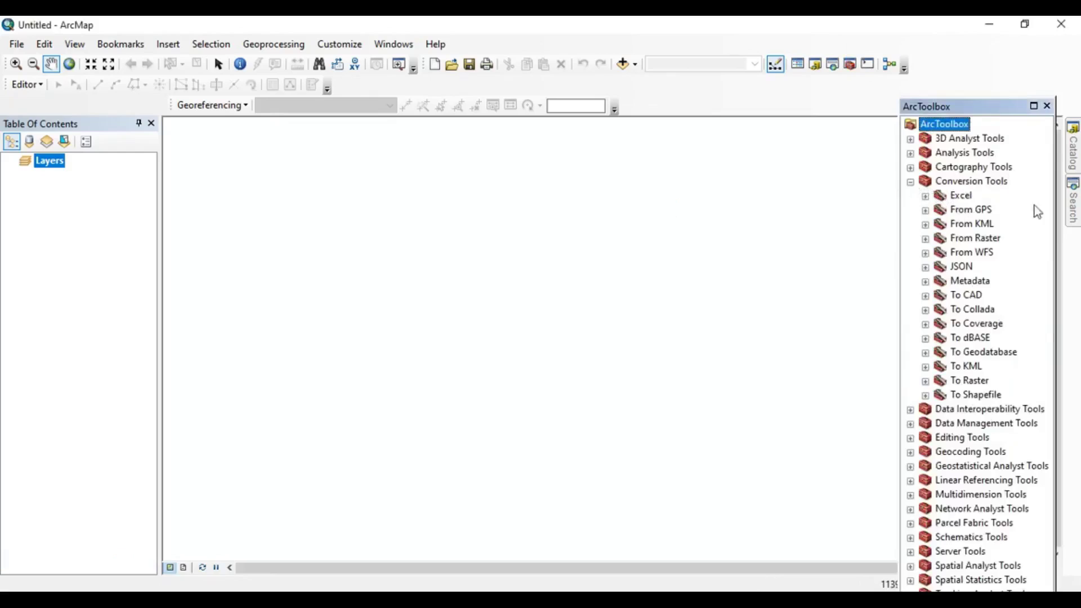
{"action": "left_click", "coordinate": [925, 224]}
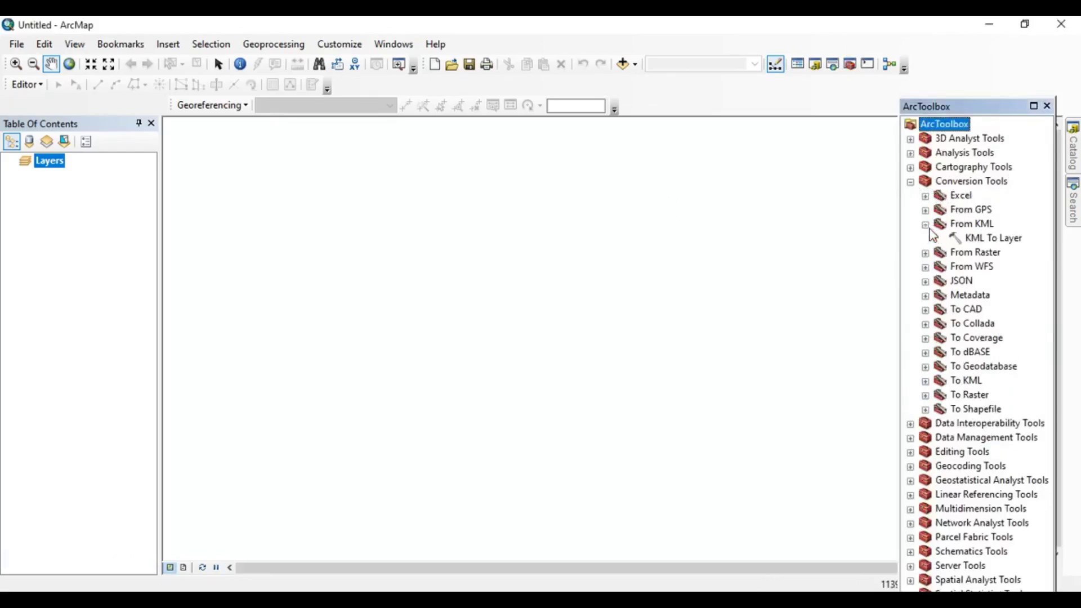
{"action": "left_click", "coordinate": [996, 239]}
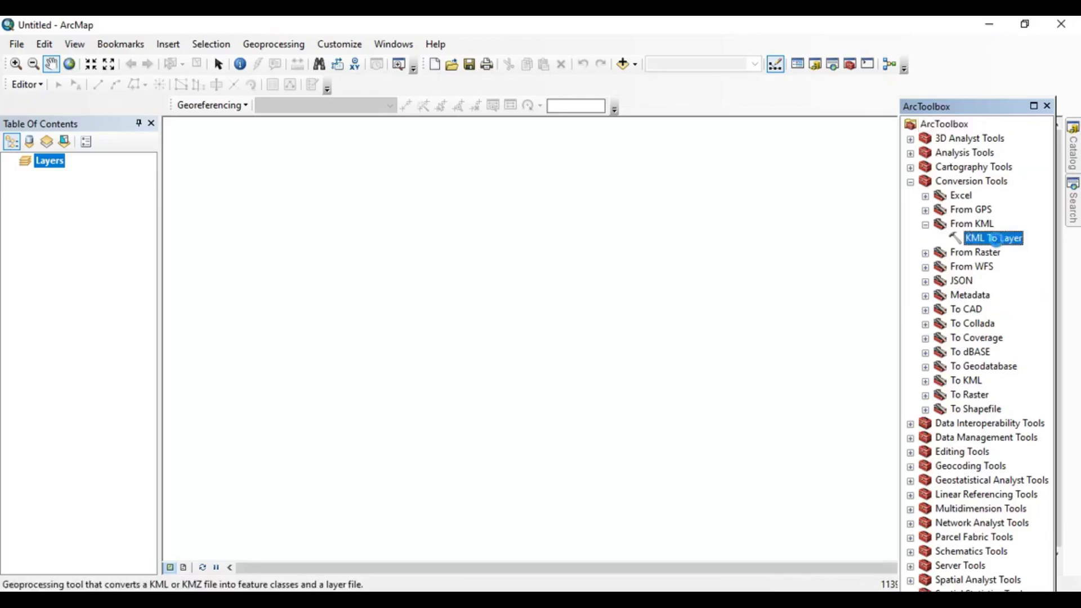
{"action": "double_click", "coordinate": [997, 241]}
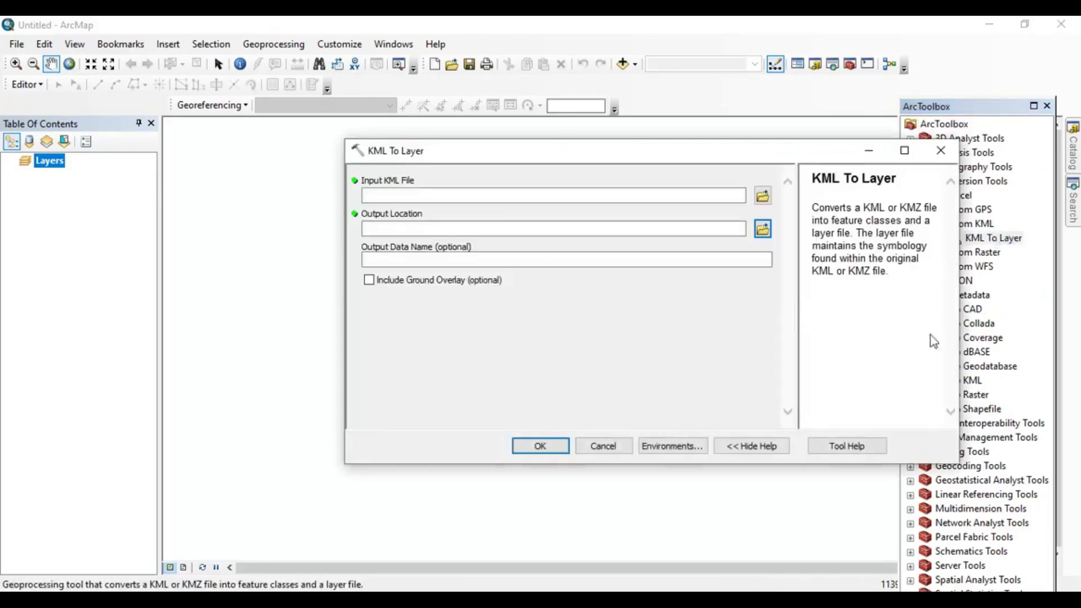
{"action": "left_click", "coordinate": [763, 202]}
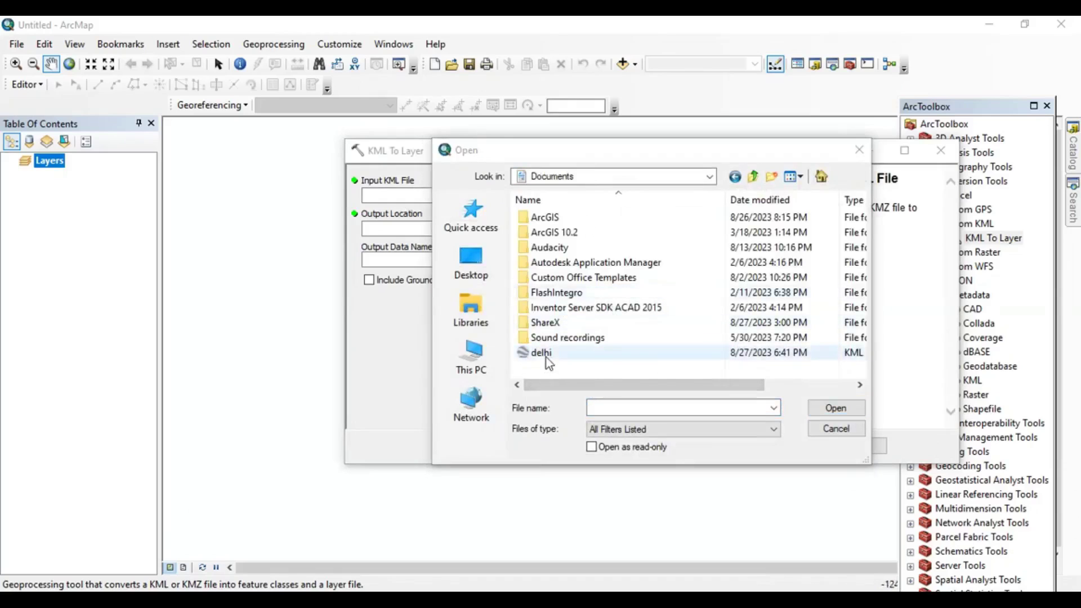
{"action": "left_click", "coordinate": [546, 357]}
{"action": "left_click", "coordinate": [820, 408]}
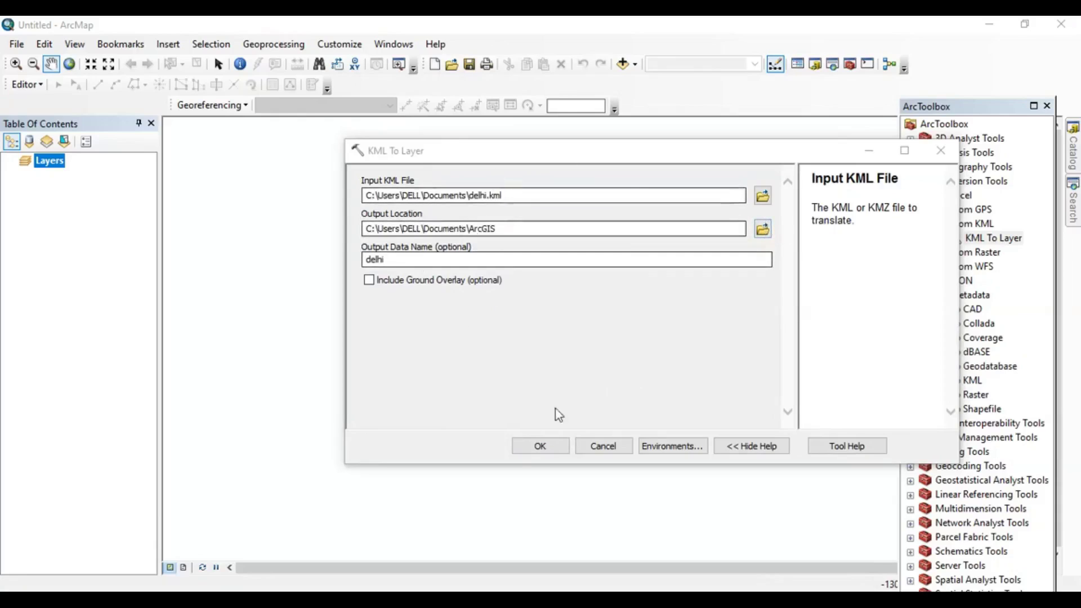
{"action": "left_click", "coordinate": [539, 446]}
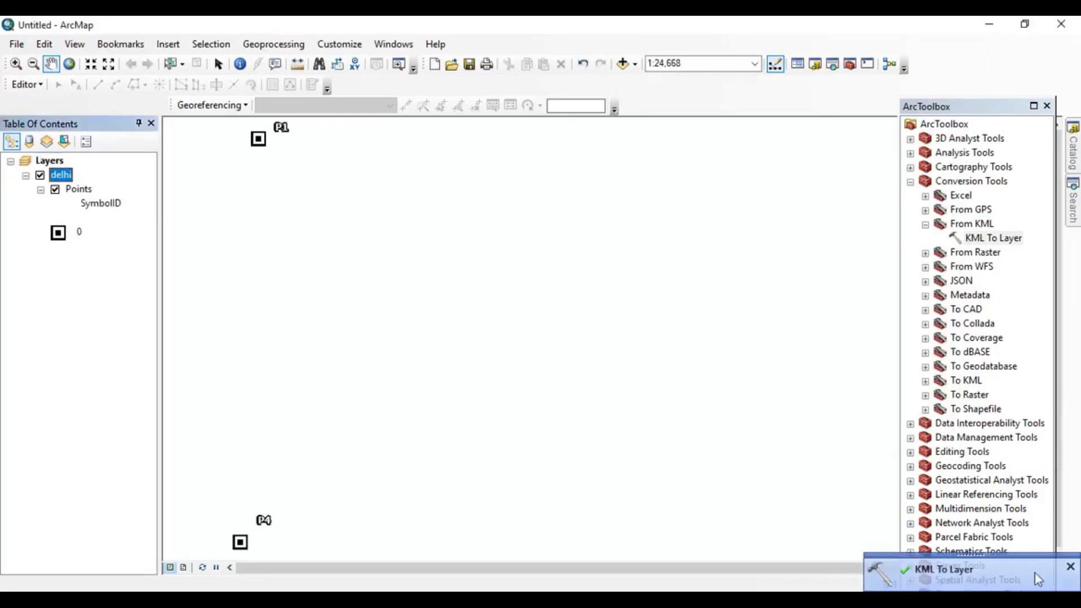
{"action": "left_click", "coordinate": [1048, 107]}
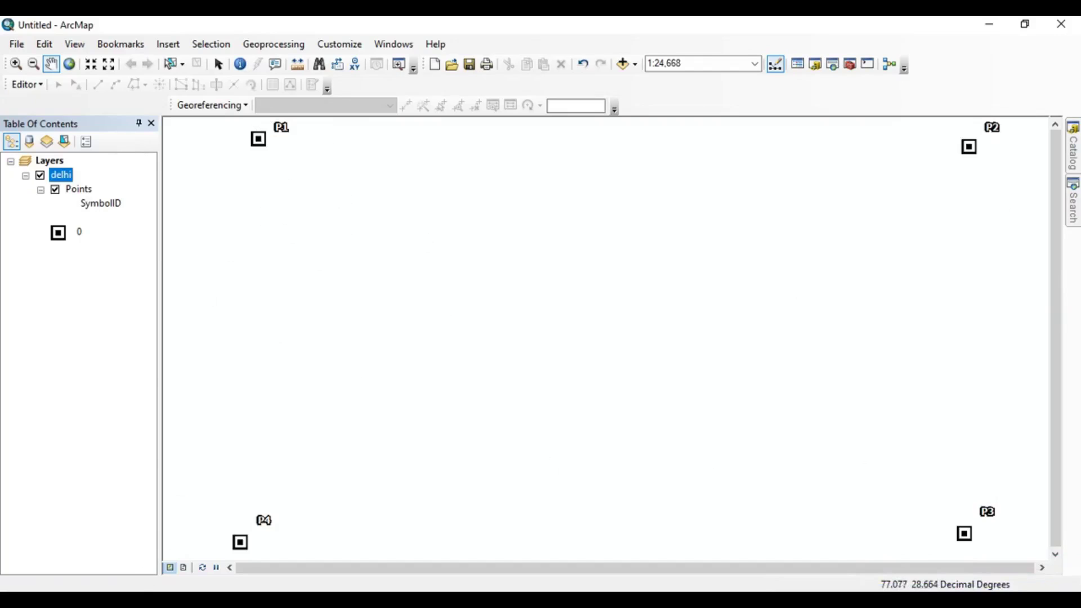
Add reference_image from the Documents folder to the ArcMap map, accepting its missing spatial reference.
{"action": "key", "text": "alt+Tab"}
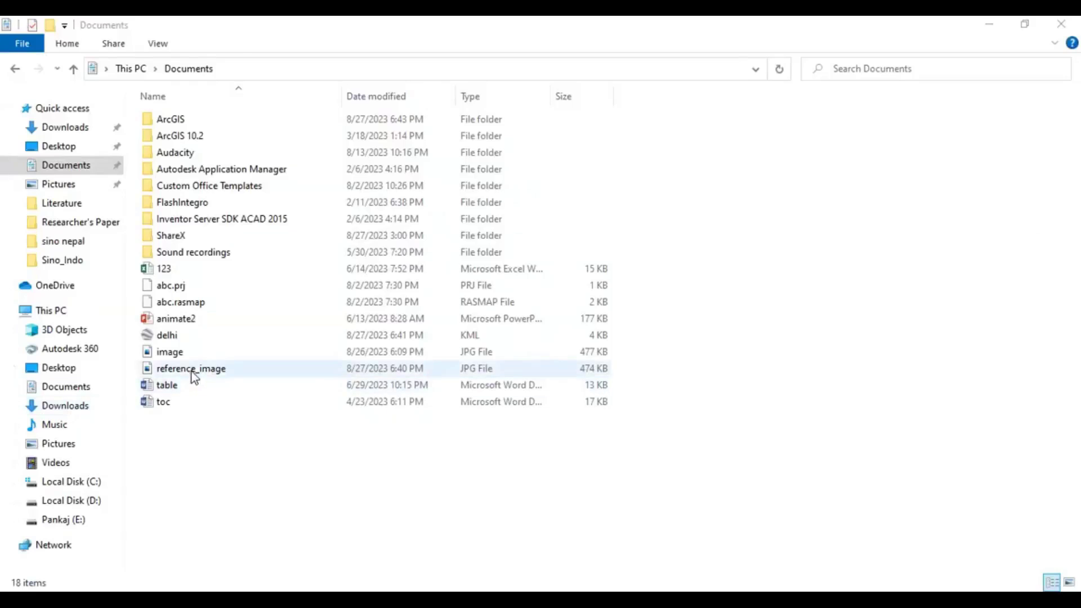
{"action": "left_click_drag", "start_coordinate": [193, 376], "coordinate": [478, 297]}
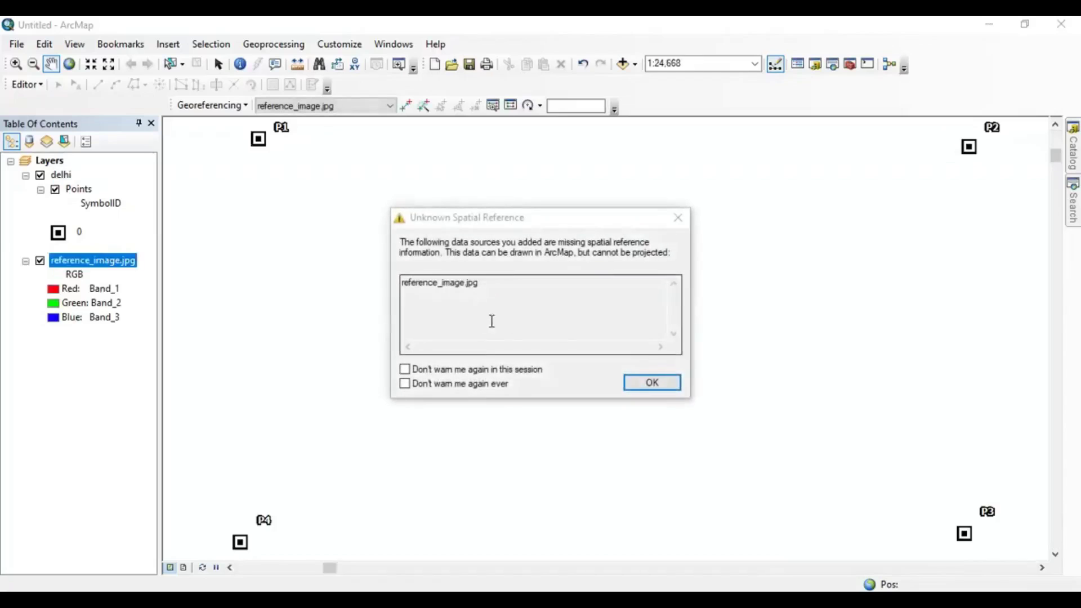
{"action": "left_click", "coordinate": [657, 382]}
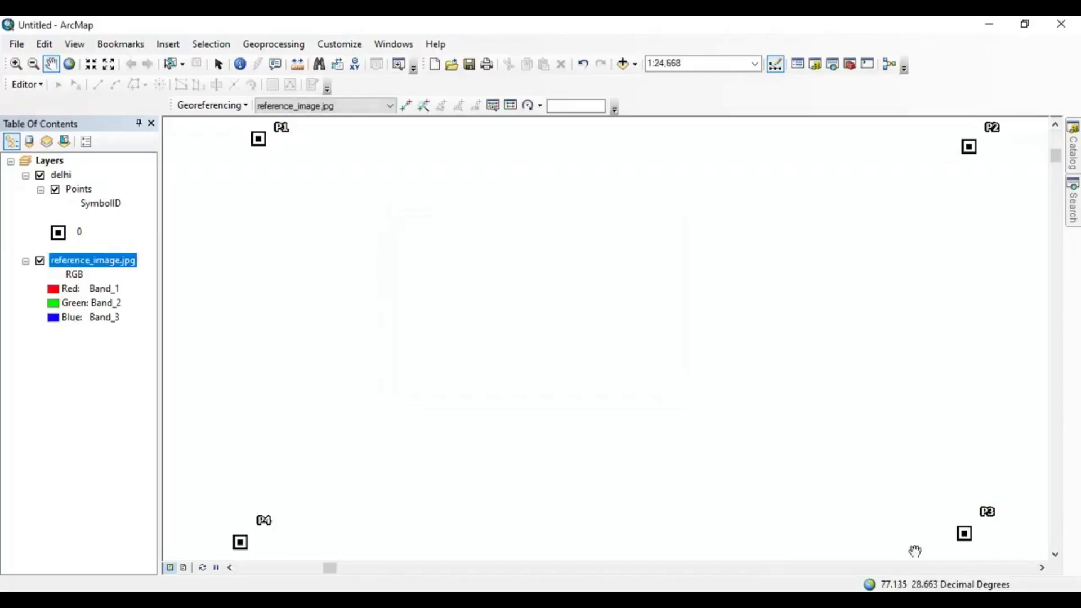
Collapse and hide the delhi layer, and zoom to the extent of the reference_image.jpg layer.
{"action": "left_click", "coordinate": [25, 176]}
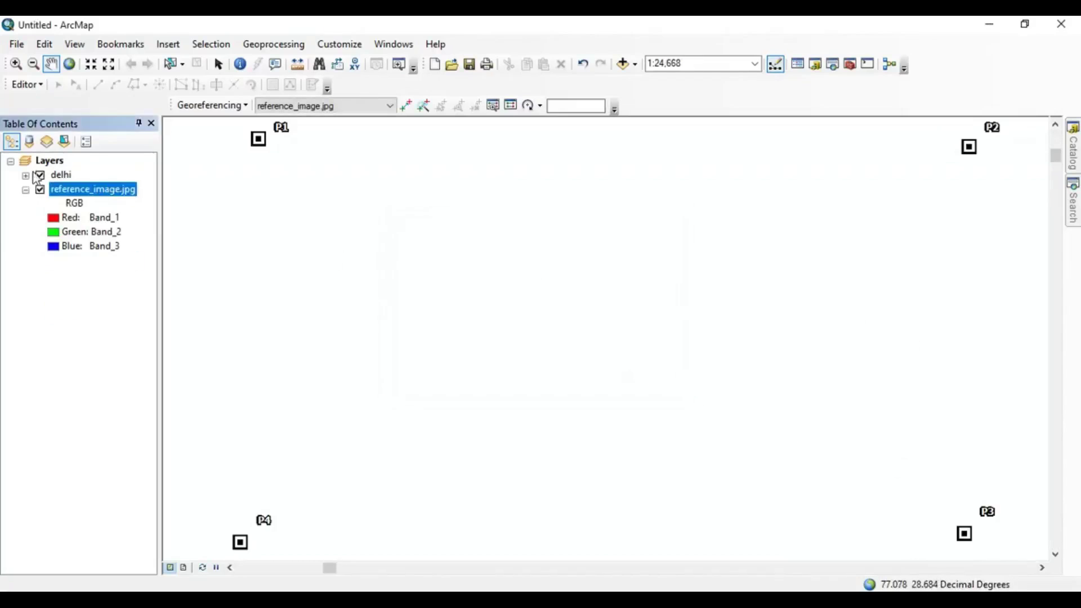
{"action": "left_click", "coordinate": [40, 176]}
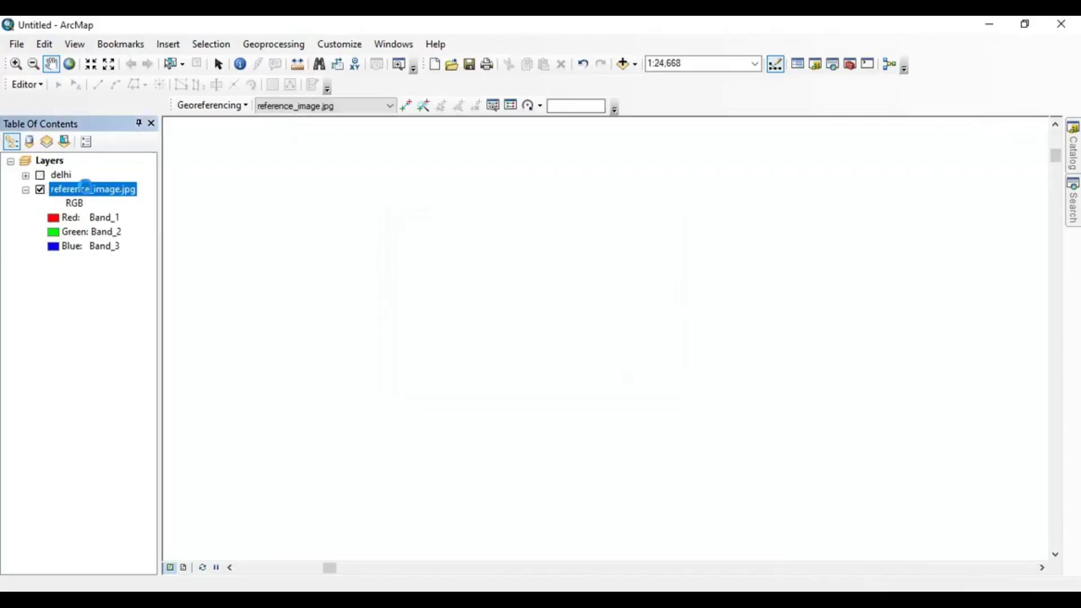
{"action": "right_click", "coordinate": [89, 194]}
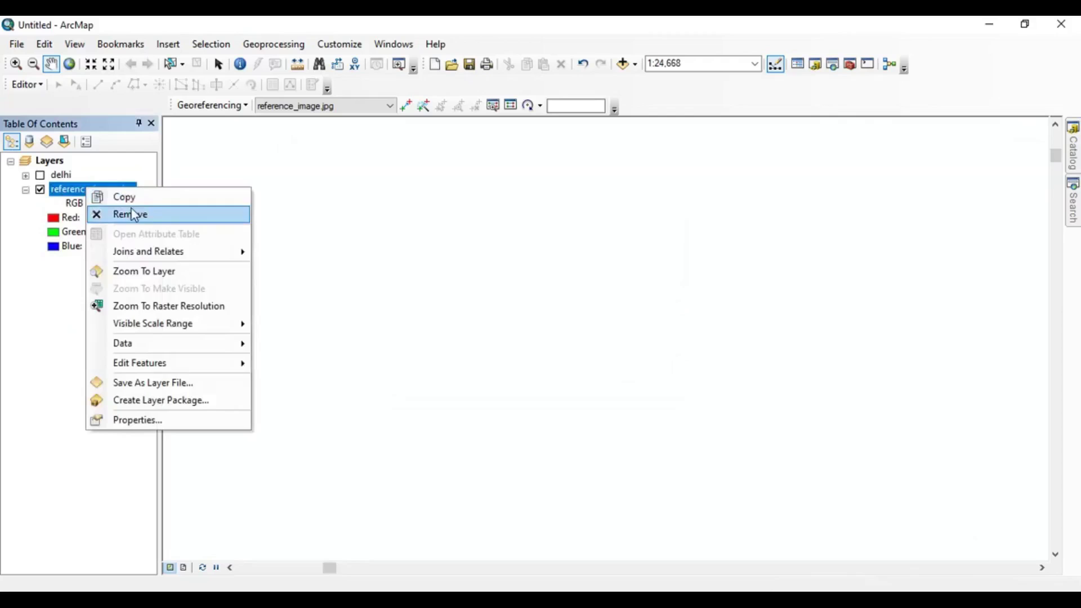
{"action": "left_click", "coordinate": [152, 272]}
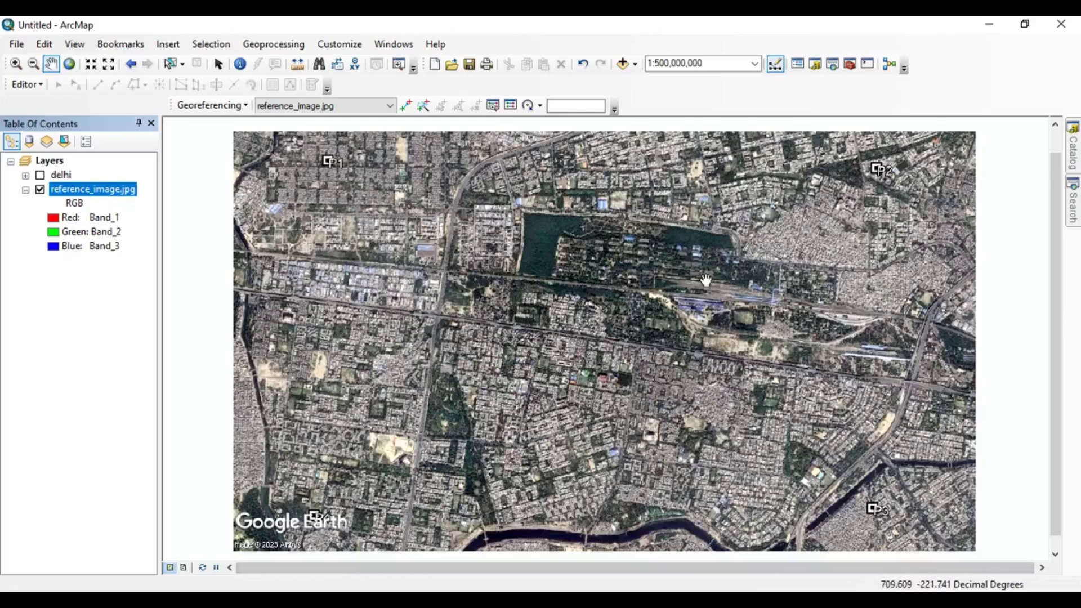
{"action": "scroll", "coordinate": [709, 280], "scroll_direction": "up", "scroll_amount": 1}
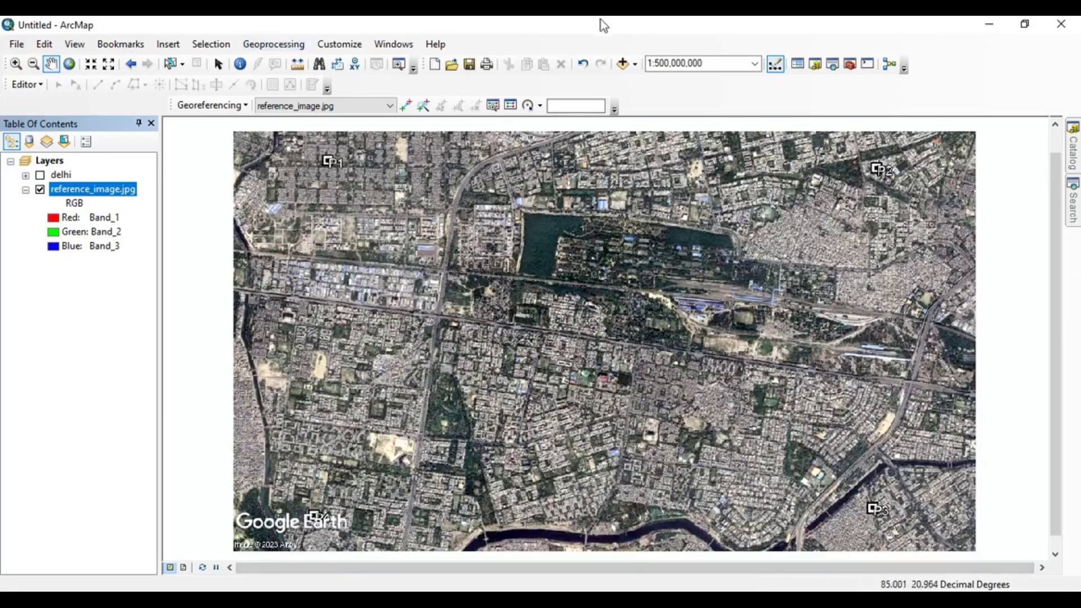
Check the data frame's coordinate system against the geographic coordinate system list and accept WGS 1984.
{"action": "right_click", "coordinate": [1012, 221]}
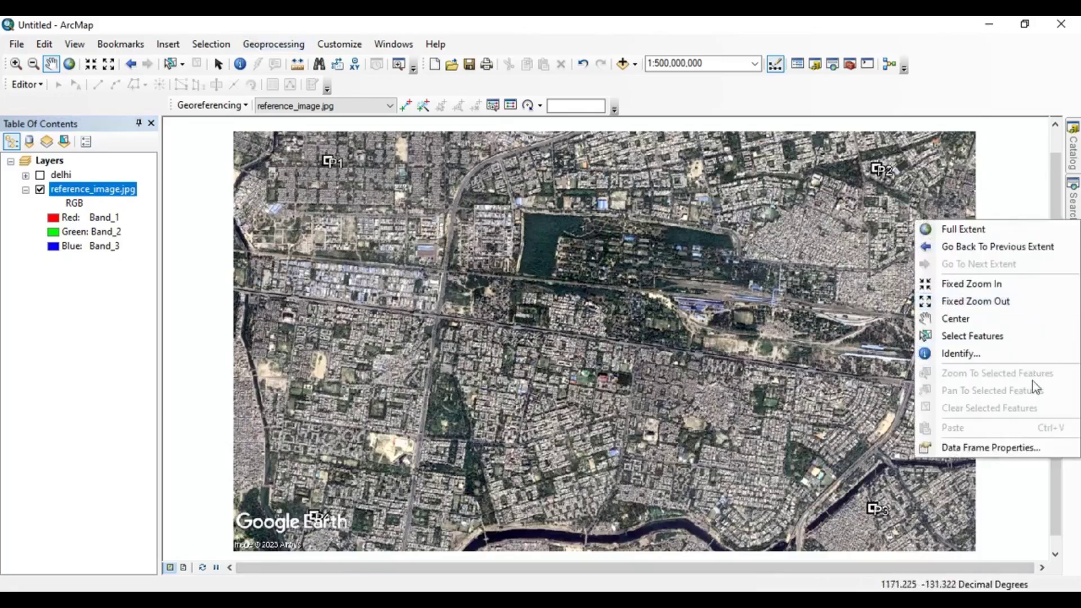
{"action": "left_click", "coordinate": [965, 450]}
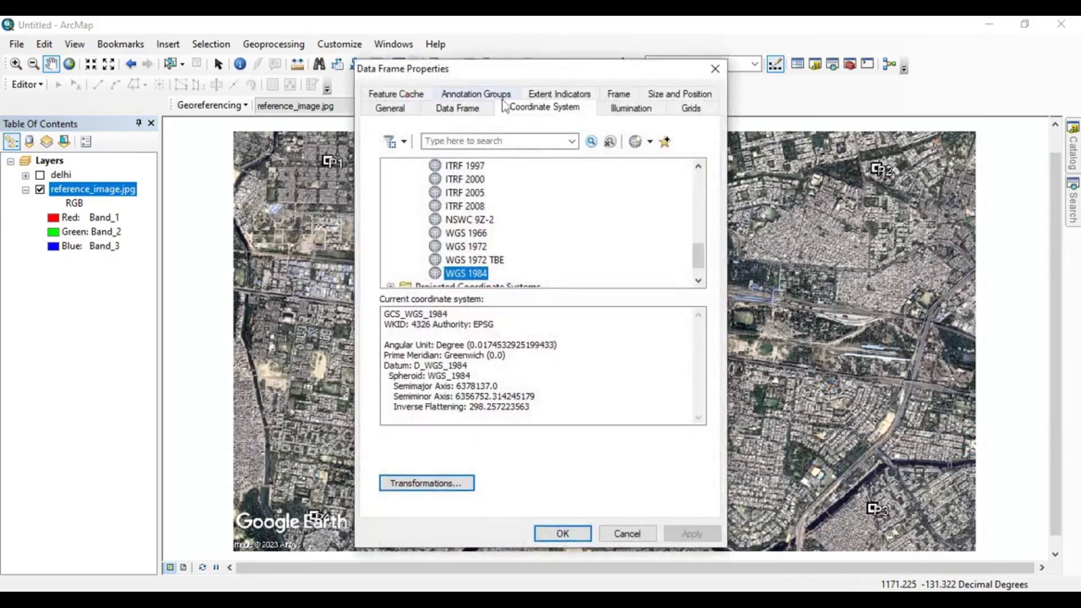
{"action": "left_click", "coordinate": [551, 94]}
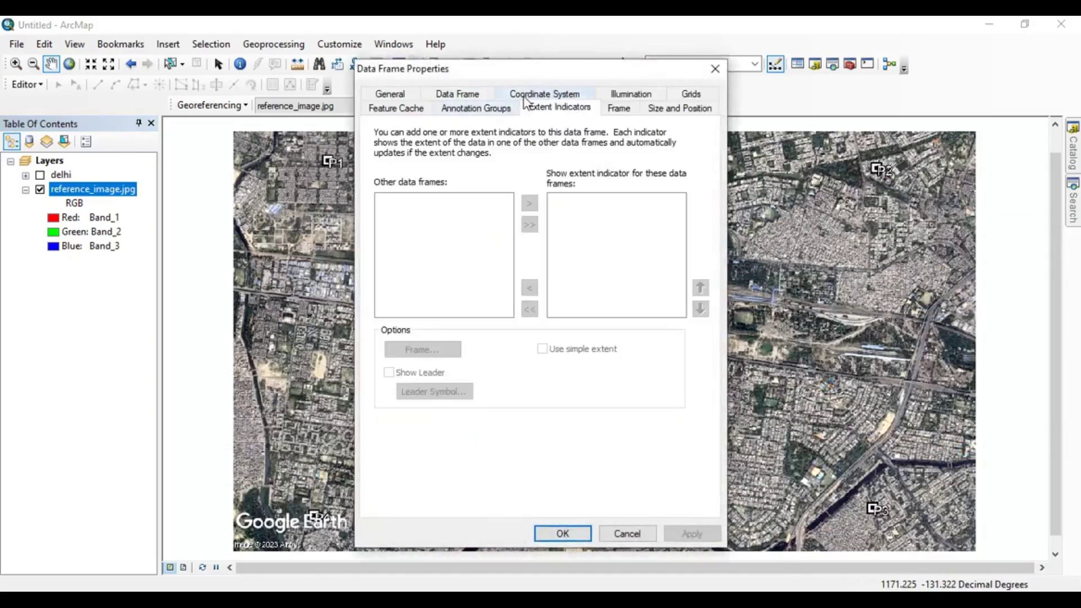
{"action": "left_click", "coordinate": [525, 95]}
{"action": "scroll", "coordinate": [528, 241], "scroll_direction": "up", "scroll_amount": 4}
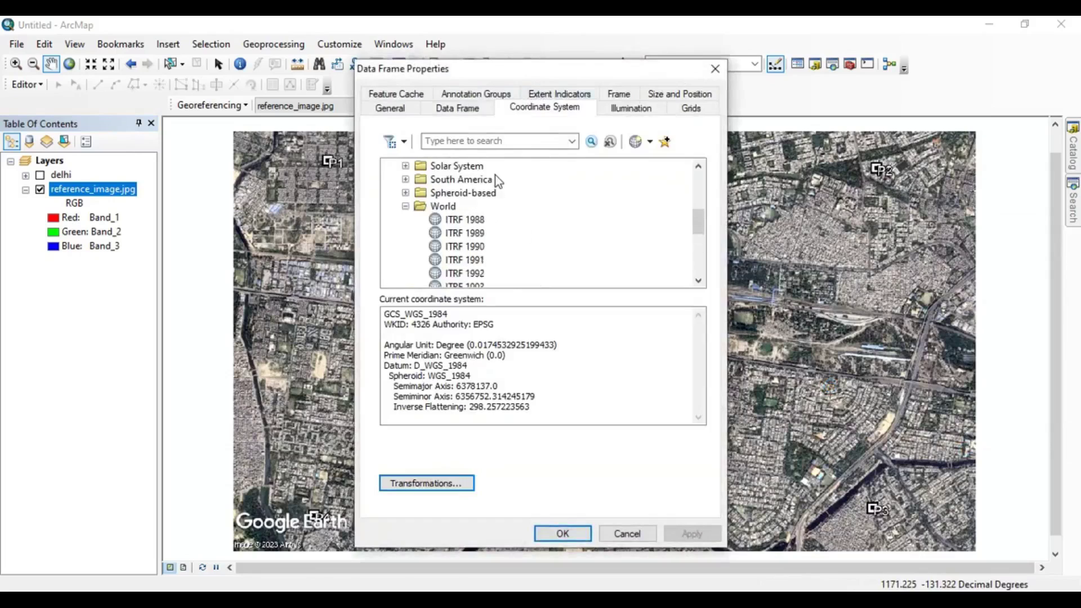
{"action": "scroll", "coordinate": [496, 175], "scroll_direction": "down", "scroll_amount": 2}
{"action": "scroll", "coordinate": [479, 264], "scroll_direction": "up", "scroll_amount": 10}
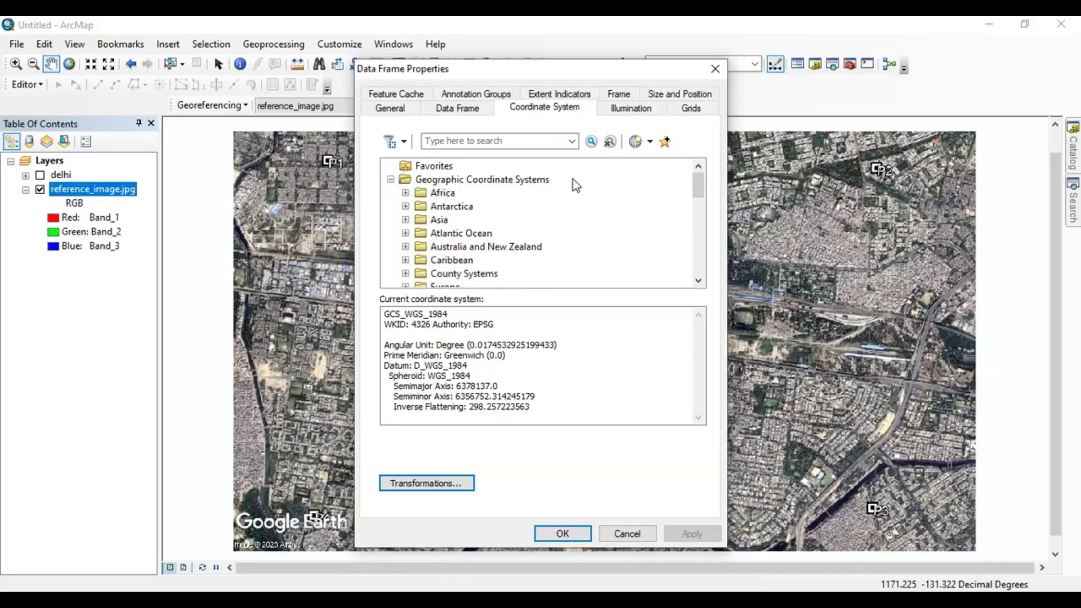
{"action": "scroll", "coordinate": [576, 185], "scroll_direction": "down", "scroll_amount": 10}
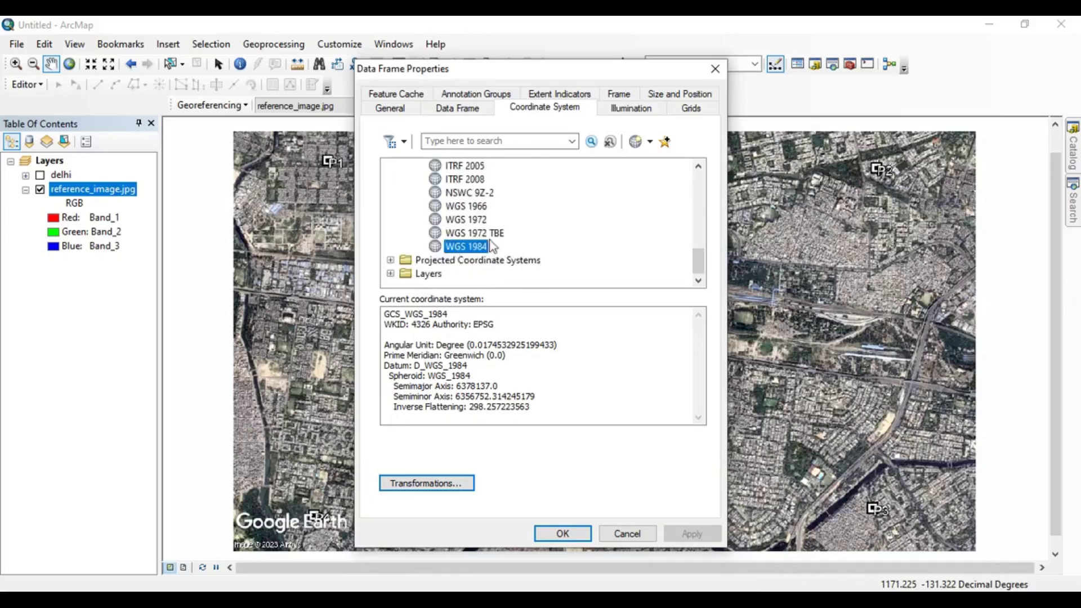
{"action": "left_click", "coordinate": [562, 533]}
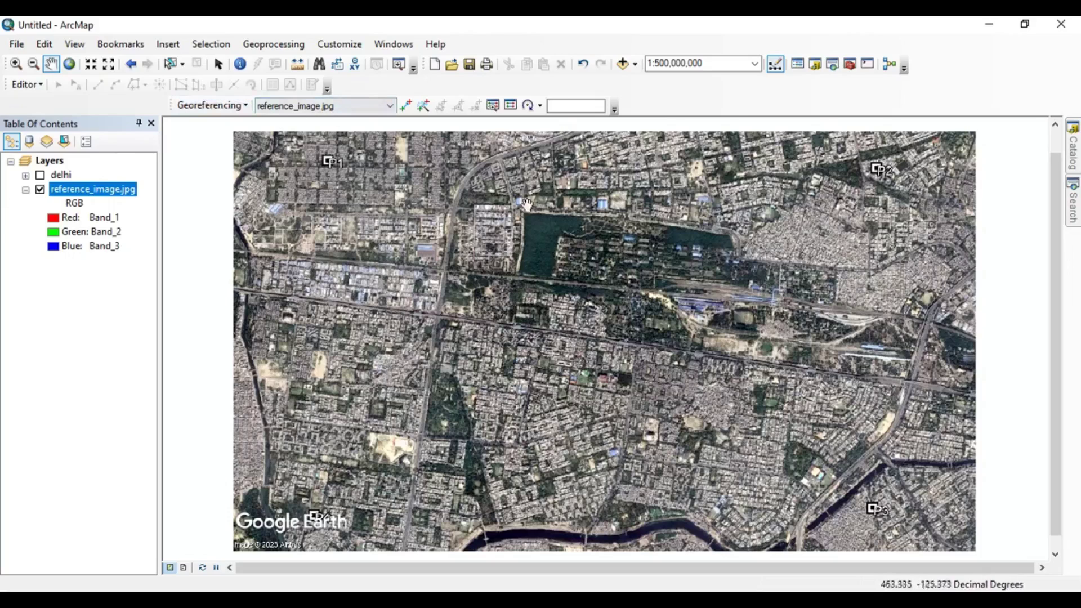
{"action": "right_click", "coordinate": [691, 102]}
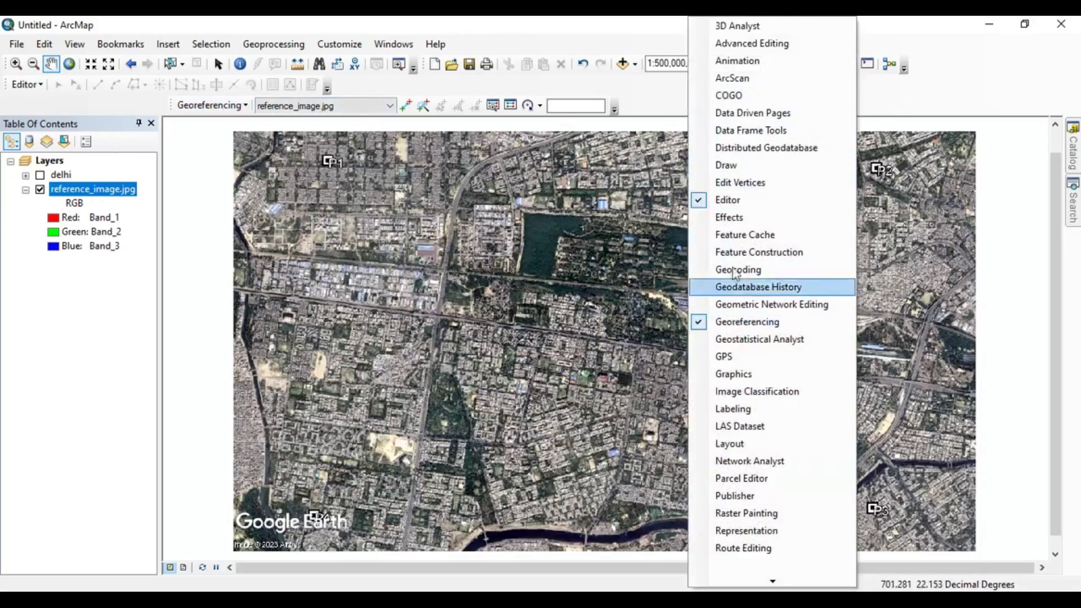
{"action": "left_click", "coordinate": [898, 107]}
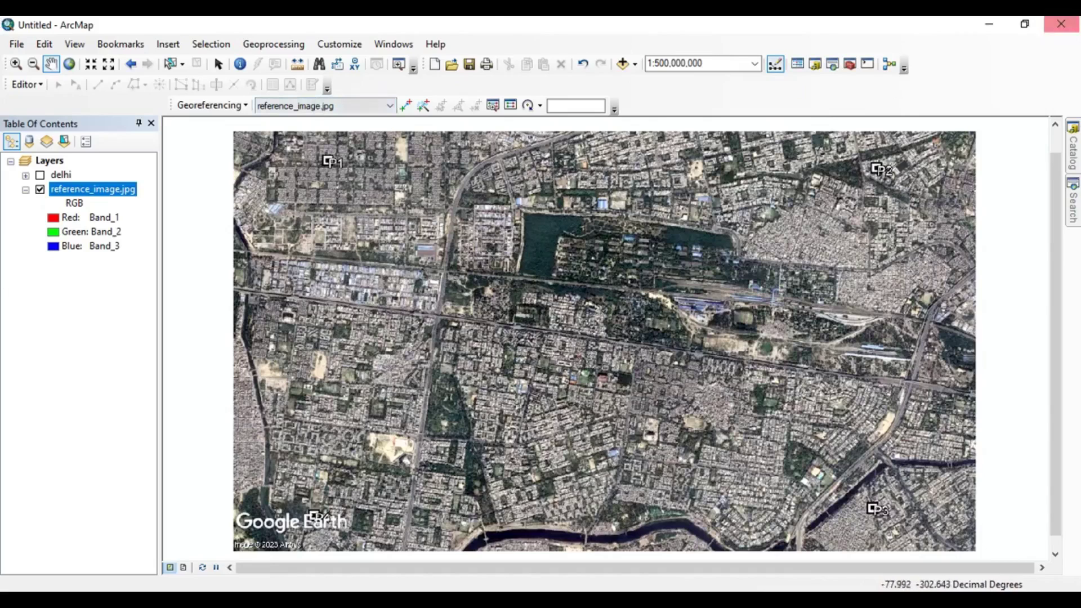
Start a georeferencing control point at the centre of the P1 marker on reference_image.jpg.
{"action": "left_click", "coordinate": [405, 106]}
{"action": "scroll", "coordinate": [313, 152], "scroll_direction": "up", "scroll_amount": 2}
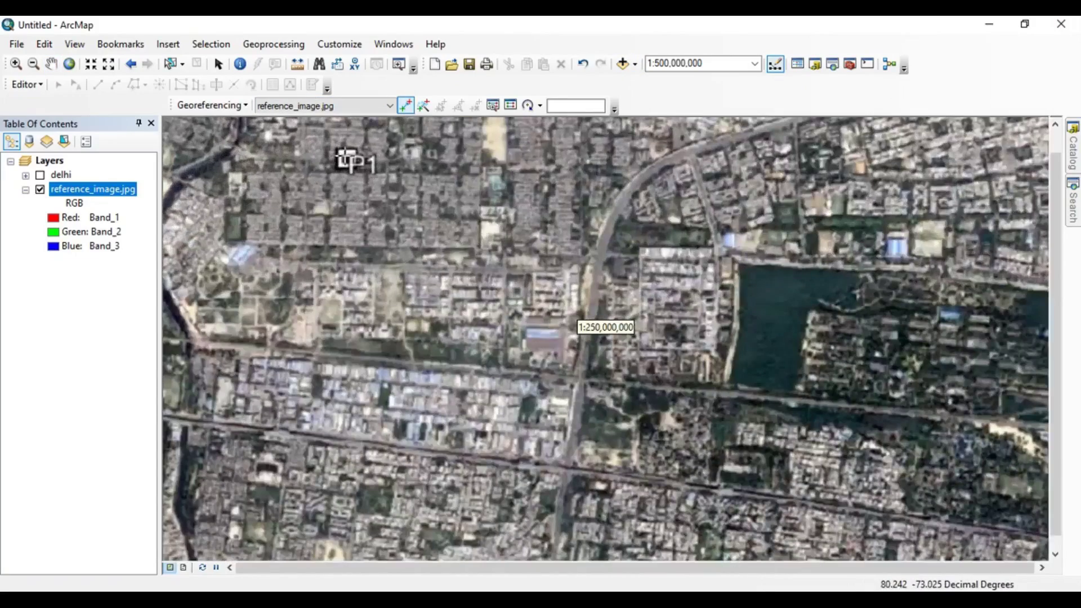
{"action": "scroll", "coordinate": [347, 151], "scroll_direction": "up", "scroll_amount": 2}
{"action": "scroll", "coordinate": [349, 151], "scroll_direction": "up", "scroll_amount": 4}
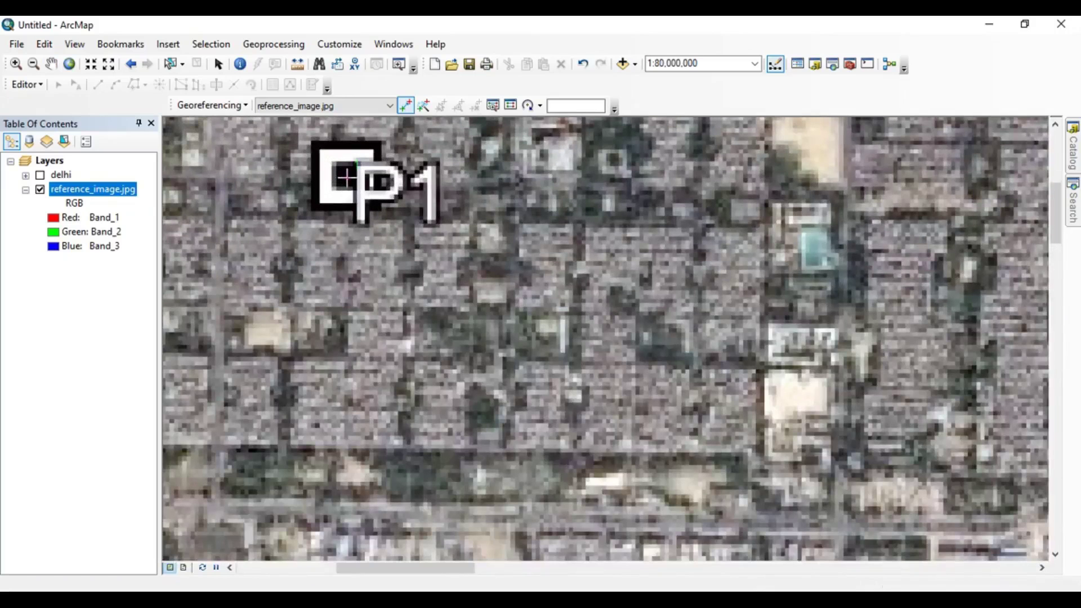
{"action": "left_click", "coordinate": [346, 177]}
Show the delhi layer and zoom to its extent, closing in on placemark P1.
{"action": "left_click", "coordinate": [40, 175]}
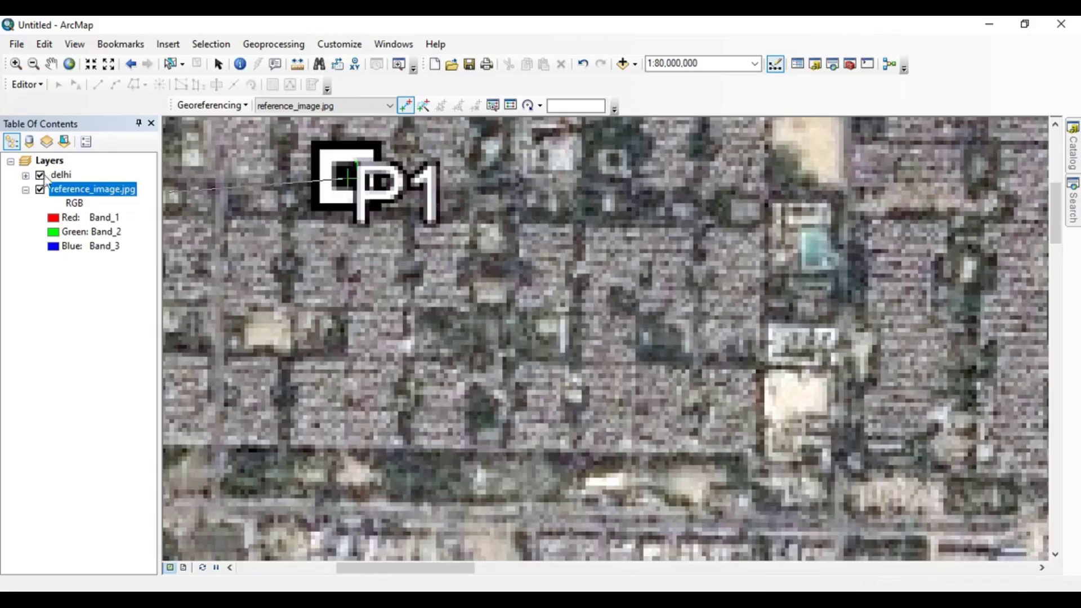
{"action": "right_click", "coordinate": [52, 175]}
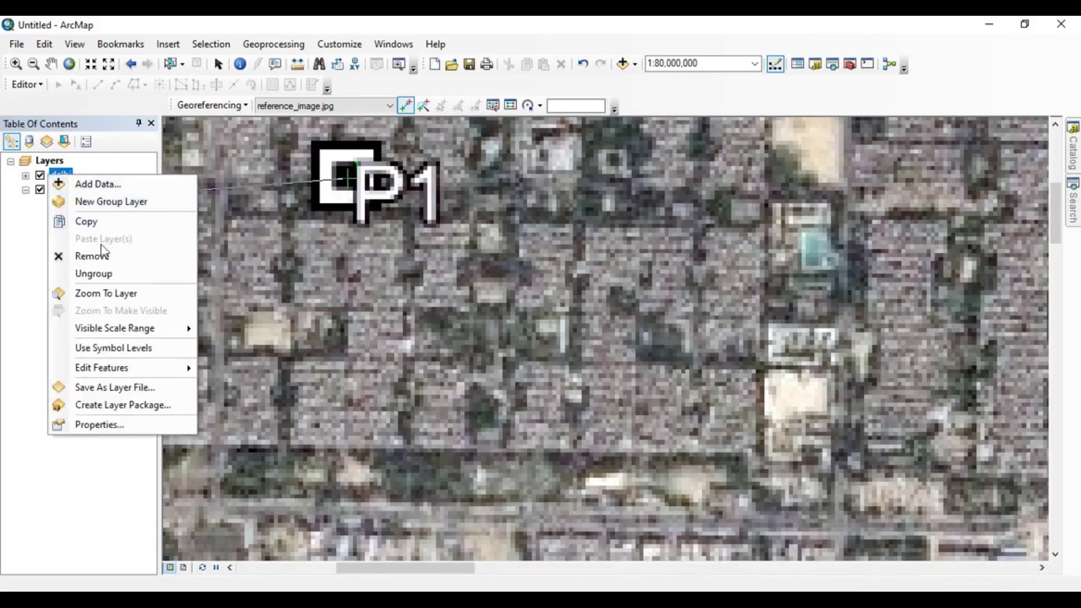
{"action": "left_click", "coordinate": [118, 292]}
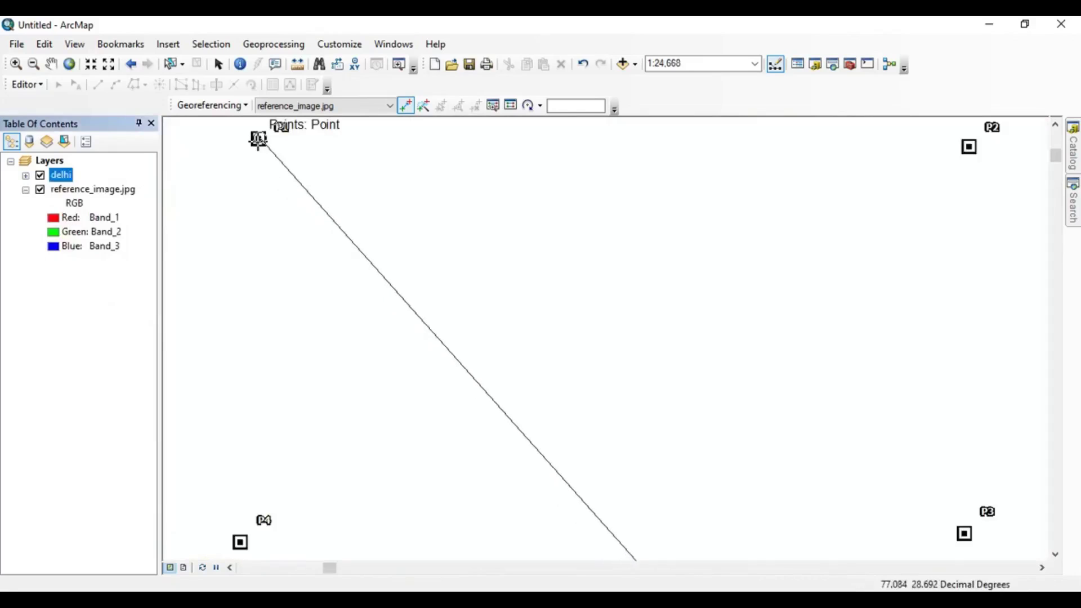
{"action": "scroll", "coordinate": [259, 139], "scroll_direction": "up", "scroll_amount": 2}
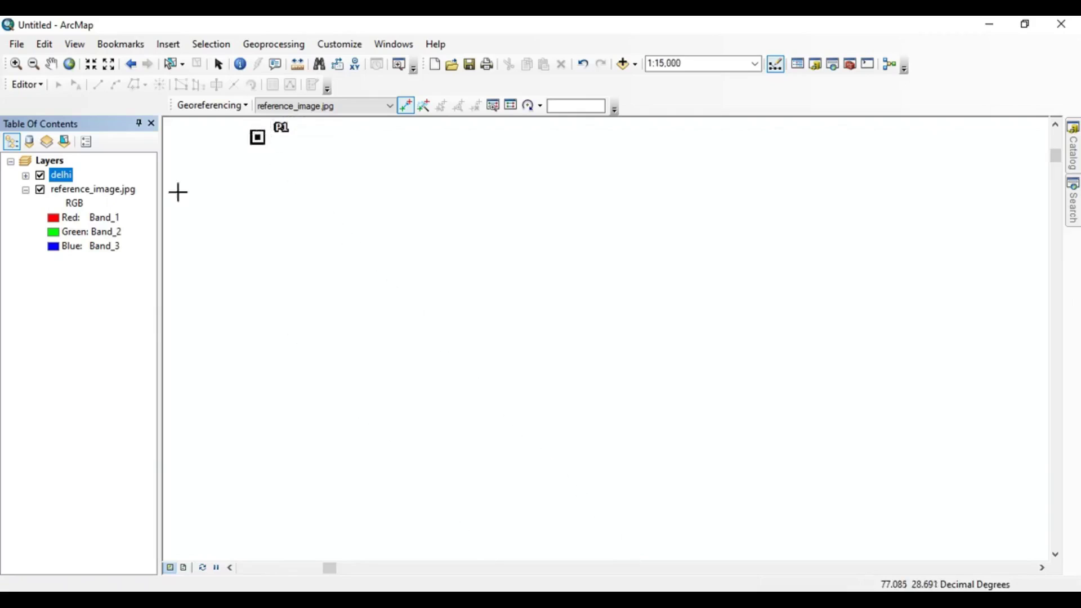
Select the P1 record in the attribute table of delhi's Points layer and link the control point to that placemark.
{"action": "right_click", "coordinate": [62, 178]}
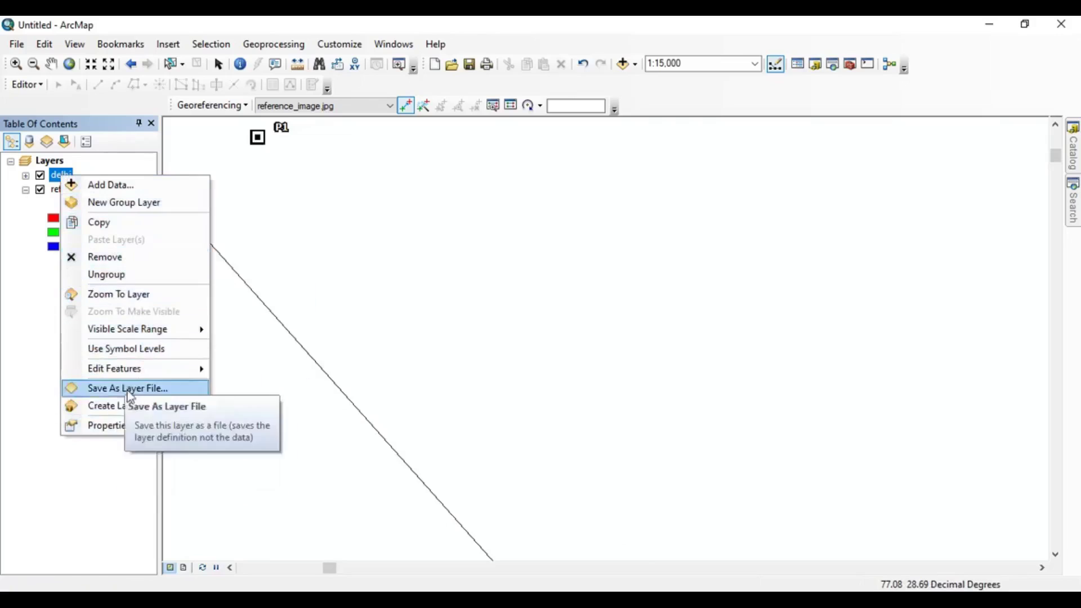
{"action": "left_click", "coordinate": [26, 176]}
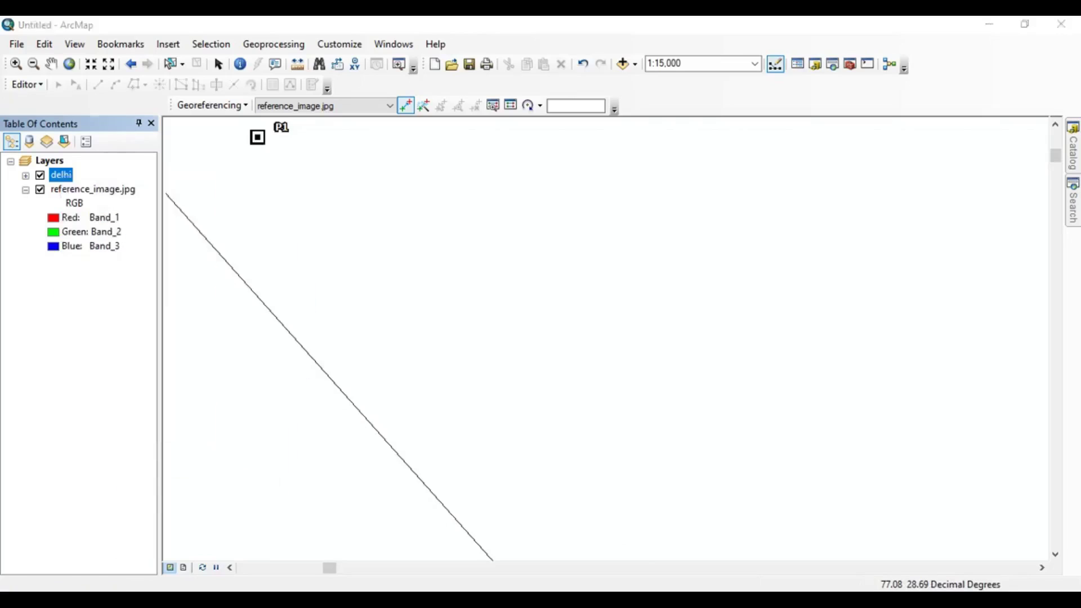
{"action": "left_click", "coordinate": [26, 176]}
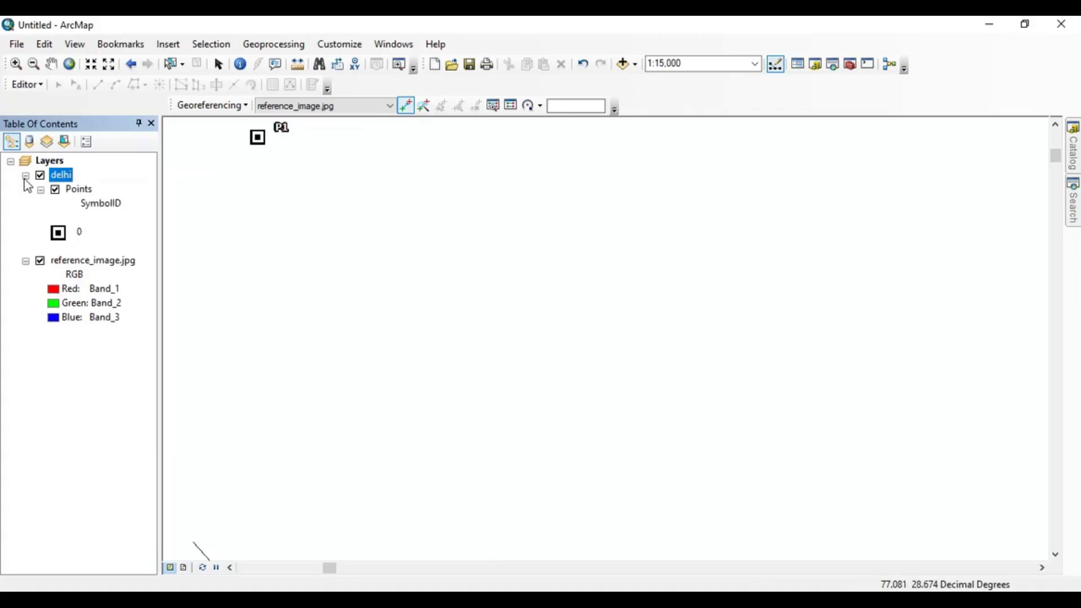
{"action": "right_click", "coordinate": [89, 189]}
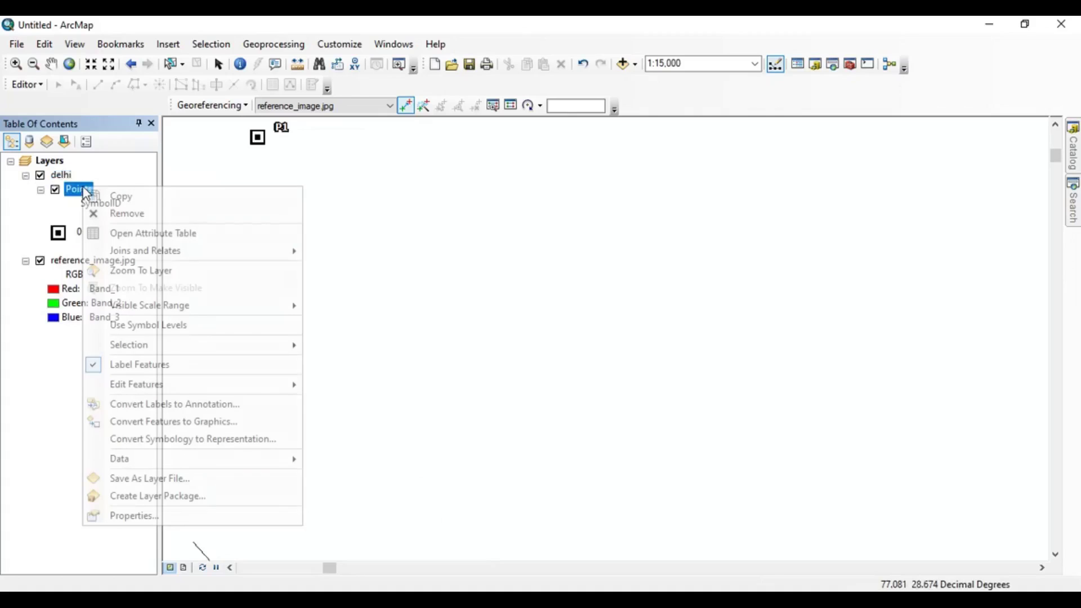
{"action": "left_click", "coordinate": [133, 235]}
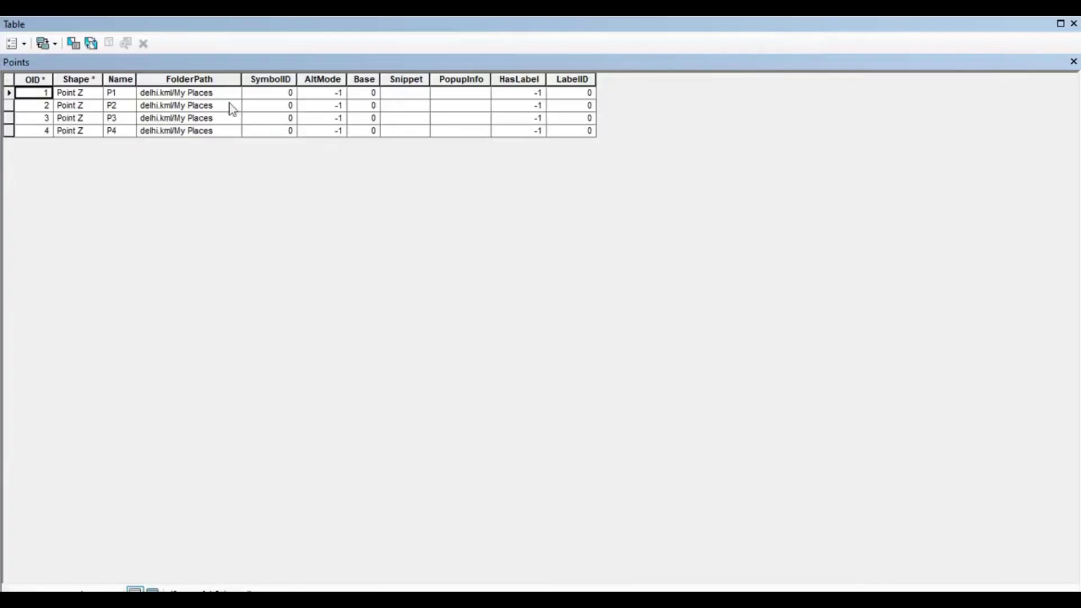
{"action": "left_click", "coordinate": [9, 95]}
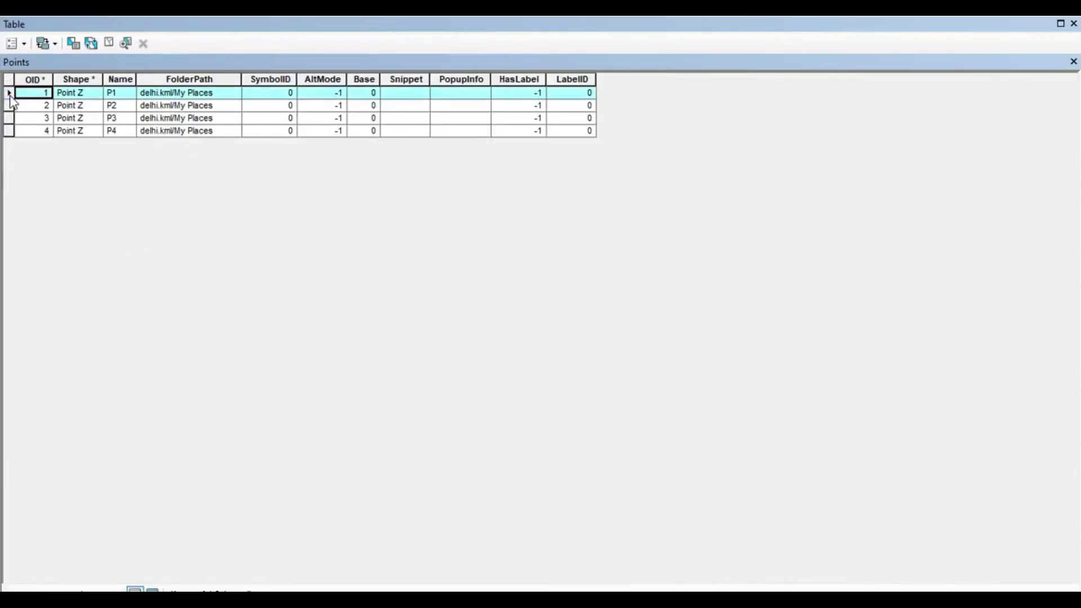
{"action": "left_click", "coordinate": [1073, 24]}
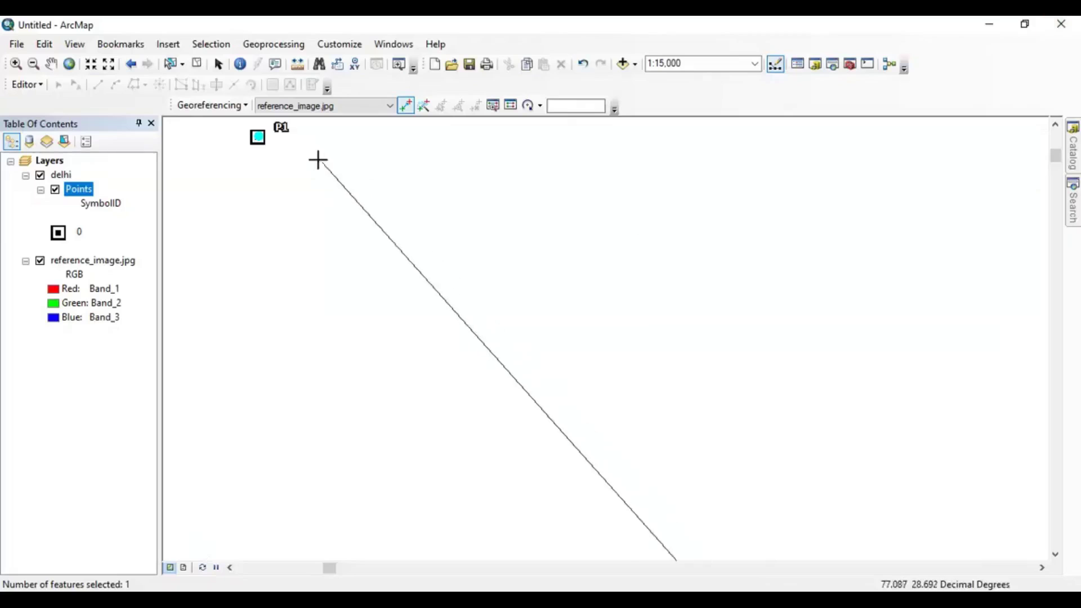
{"action": "left_click", "coordinate": [258, 136]}
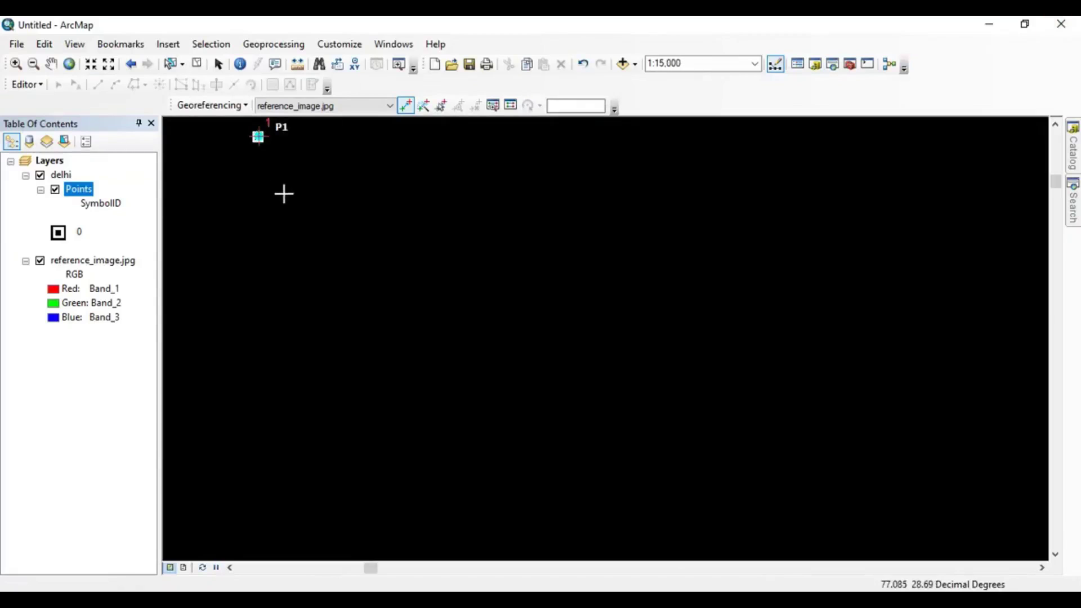
Zoom to the extent of reference_image.jpg and start a second control point at the P2 marker on the image.
{"action": "right_click", "coordinate": [96, 269]}
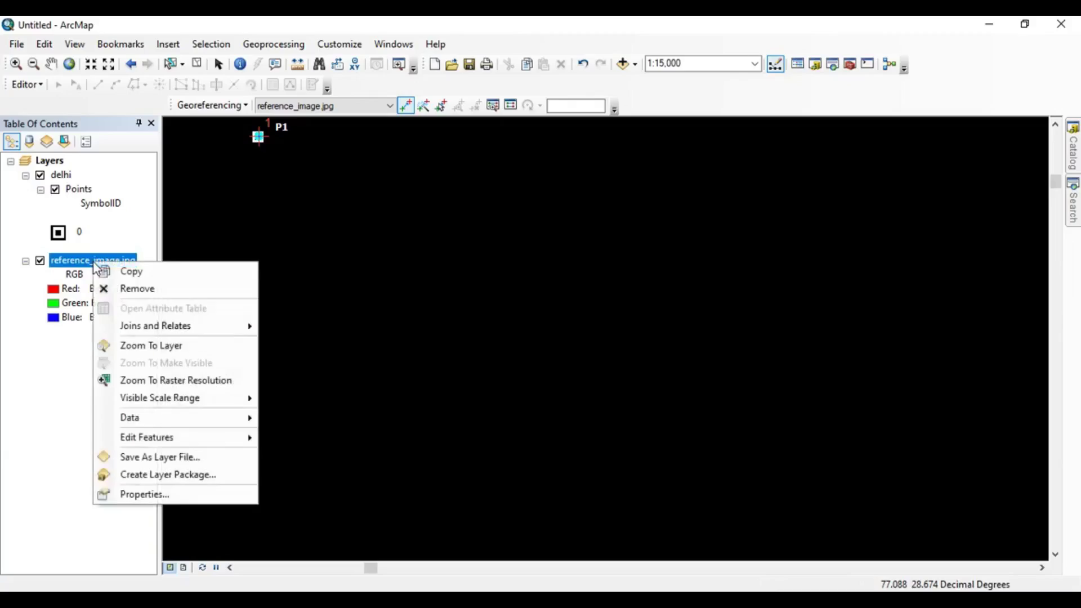
{"action": "left_click", "coordinate": [169, 345]}
{"action": "scroll", "coordinate": [869, 188], "scroll_direction": "up", "scroll_amount": 5}
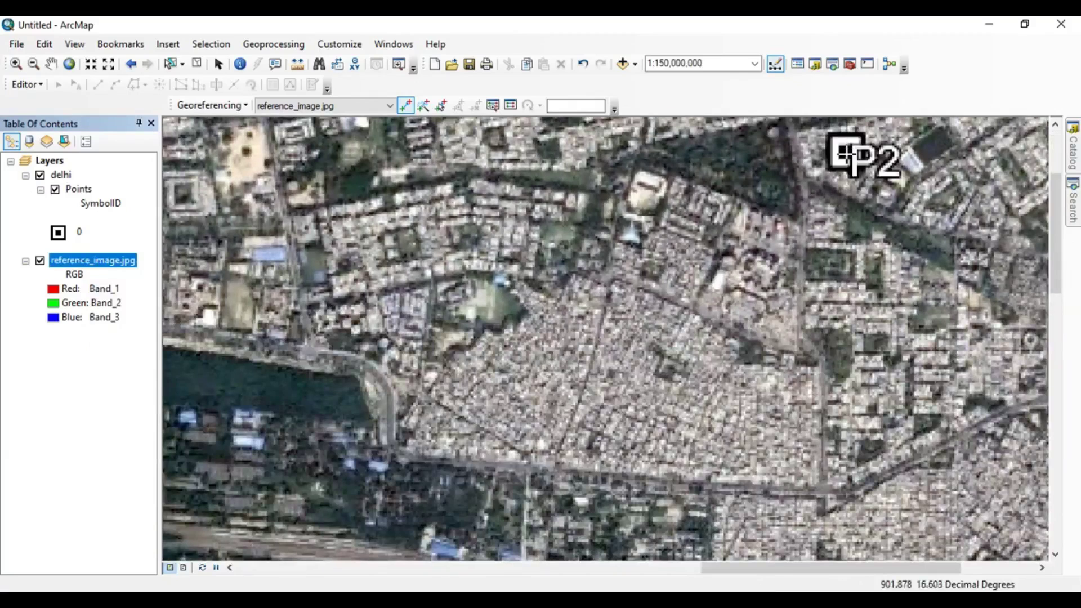
{"action": "left_click", "coordinate": [847, 152]}
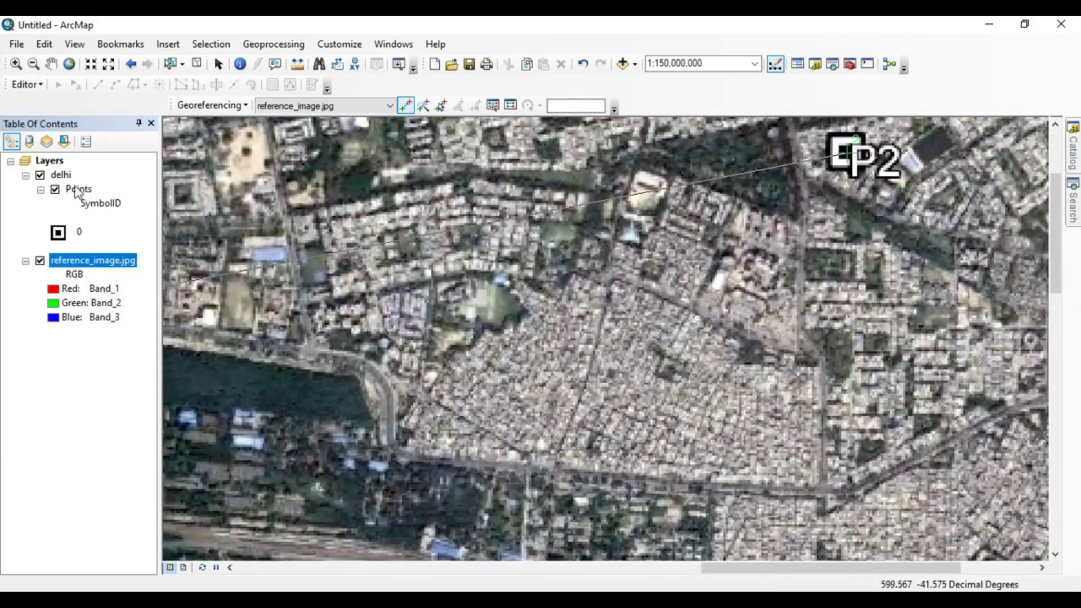
Select the P2 record in the Points attribute table, zoom to the Points layer and link the control point to placemark P2.
{"action": "right_click", "coordinate": [79, 189]}
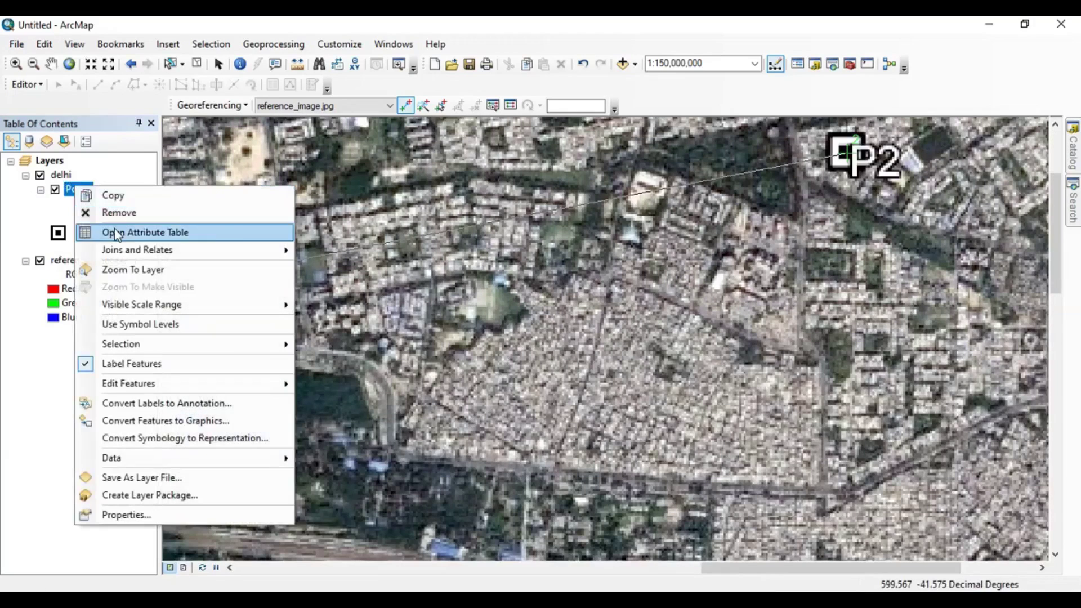
{"action": "left_click", "coordinate": [115, 232]}
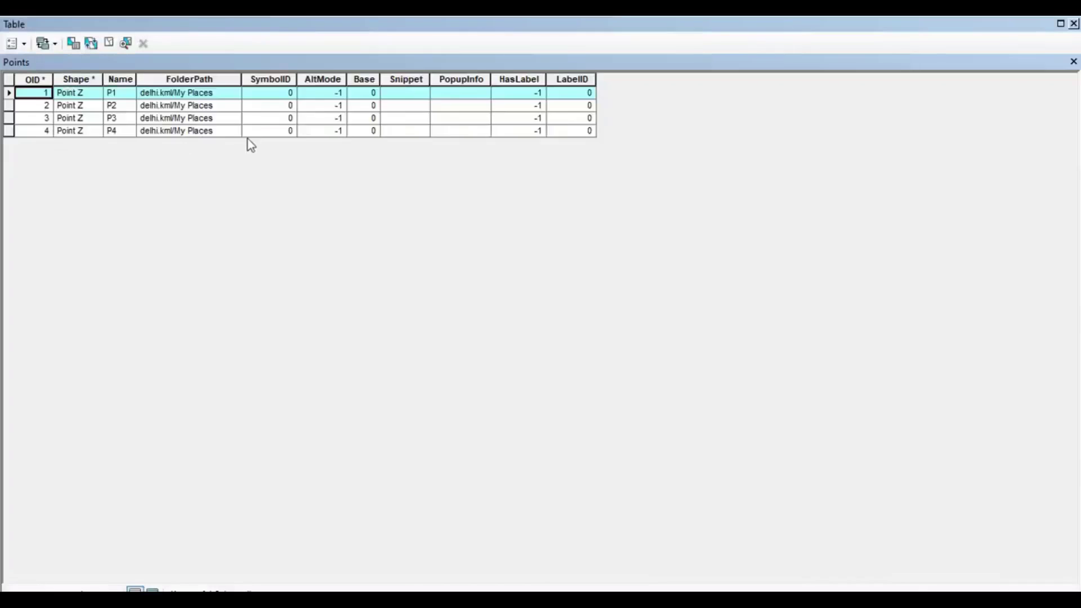
{"action": "left_click", "coordinate": [14, 107]}
{"action": "left_click", "coordinate": [1073, 23]}
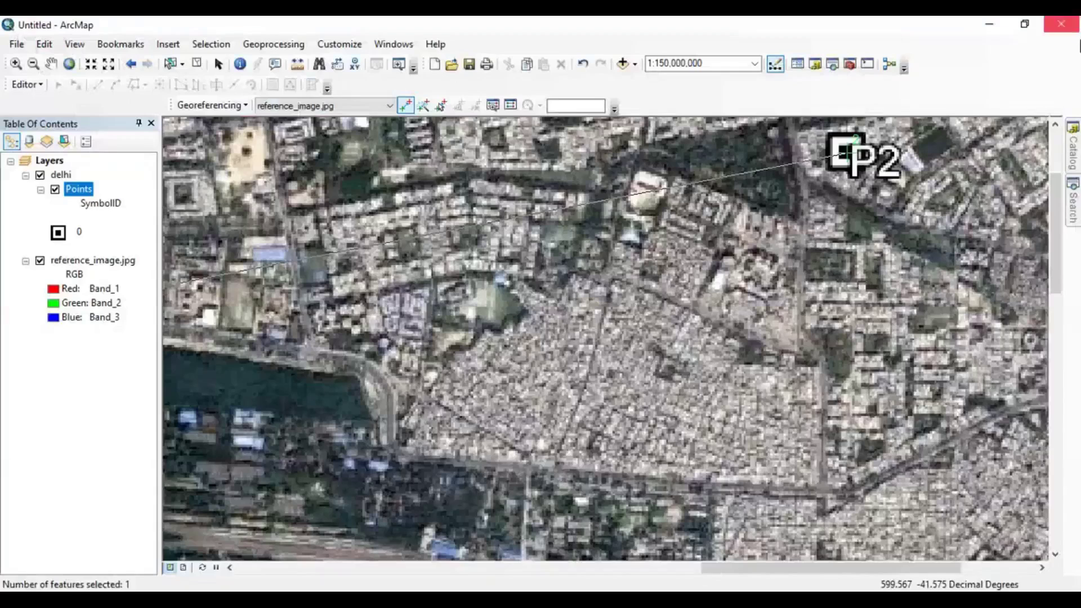
{"action": "right_click", "coordinate": [76, 190]}
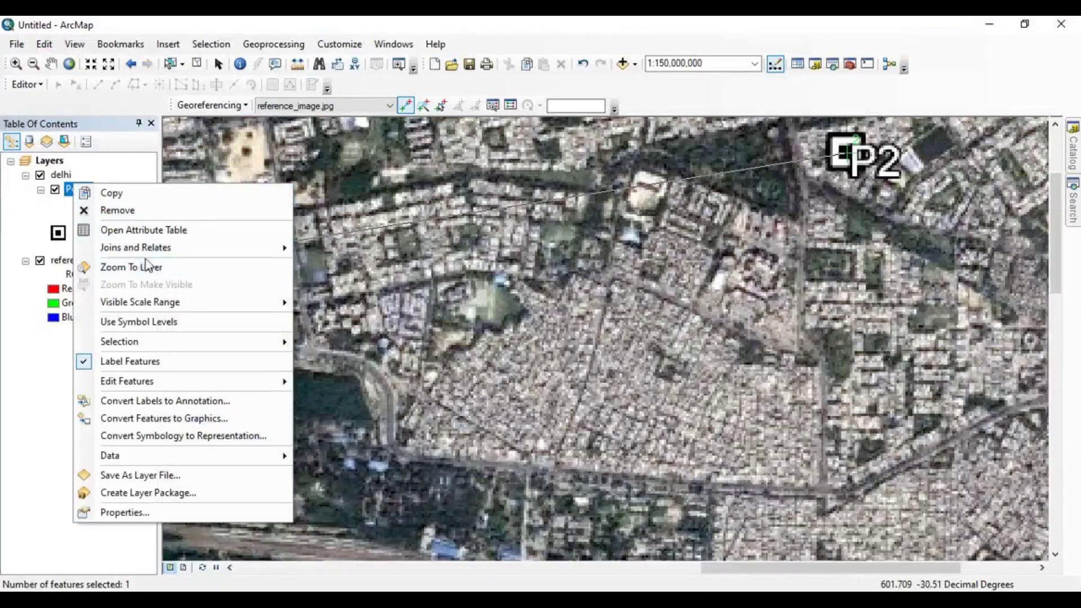
{"action": "left_click", "coordinate": [134, 265]}
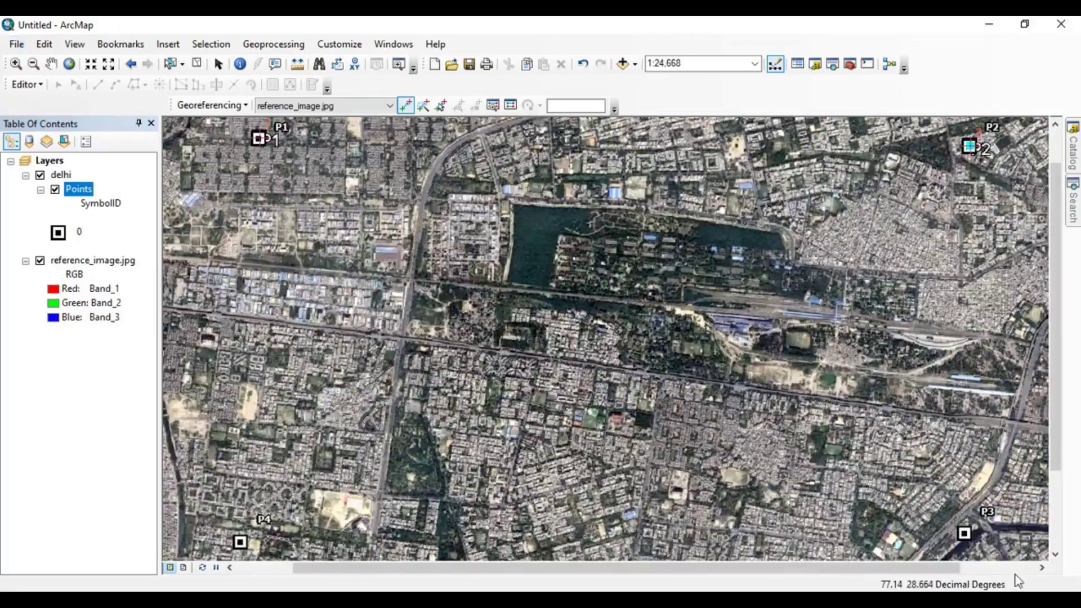
Start a third control point at the P3 marker on reference_image.jpg.
{"action": "scroll", "coordinate": [971, 544], "scroll_direction": "up", "scroll_amount": 1}
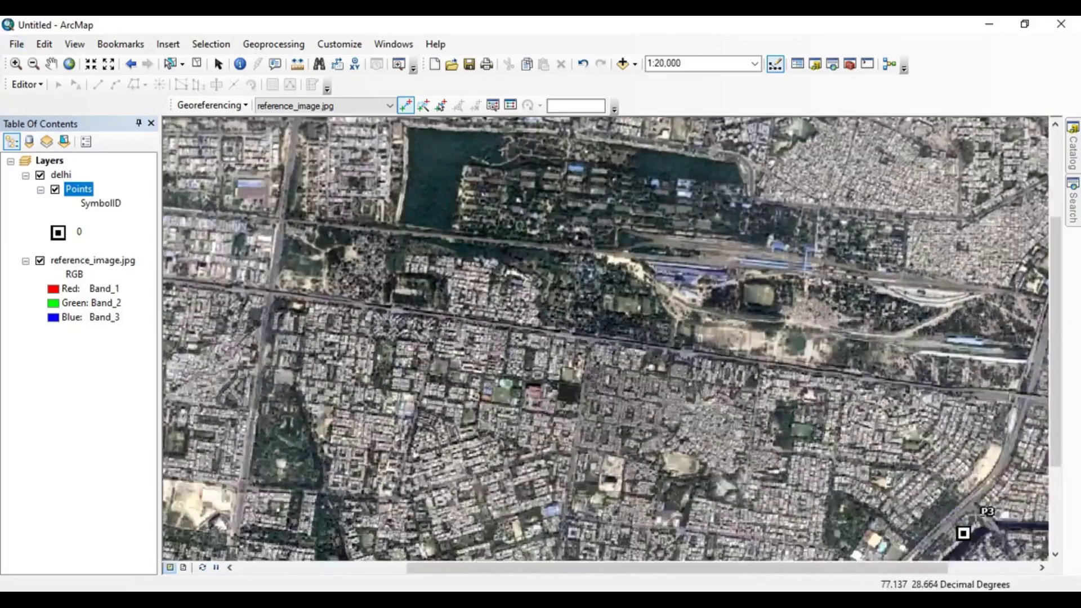
{"action": "scroll", "coordinate": [963, 534], "scroll_direction": "up", "scroll_amount": 1}
{"action": "scroll", "coordinate": [960, 535], "scroll_direction": "up", "scroll_amount": 1}
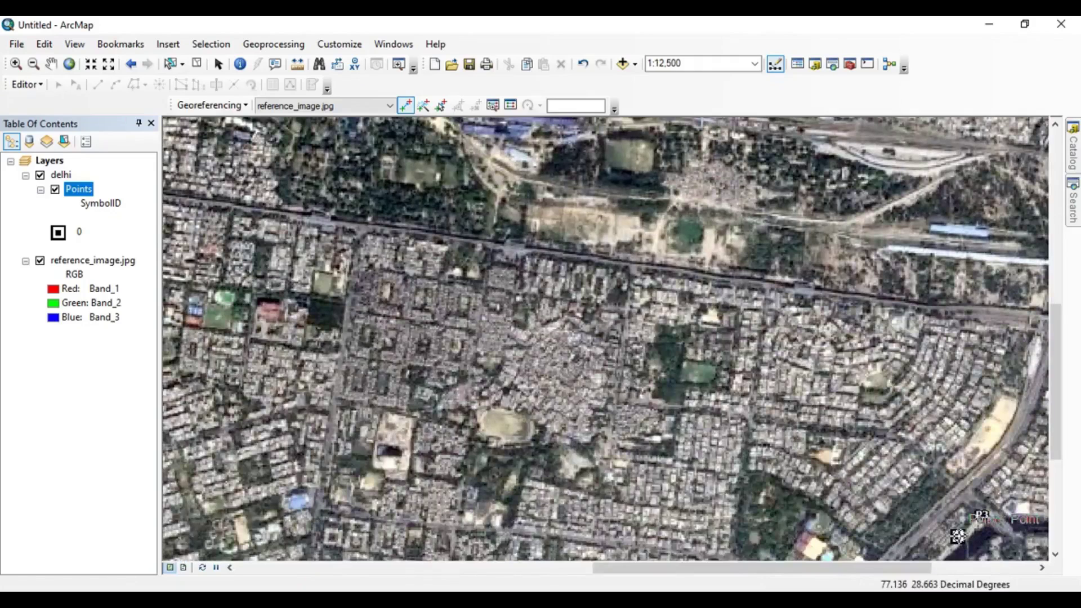
{"action": "left_click", "coordinate": [959, 535]}
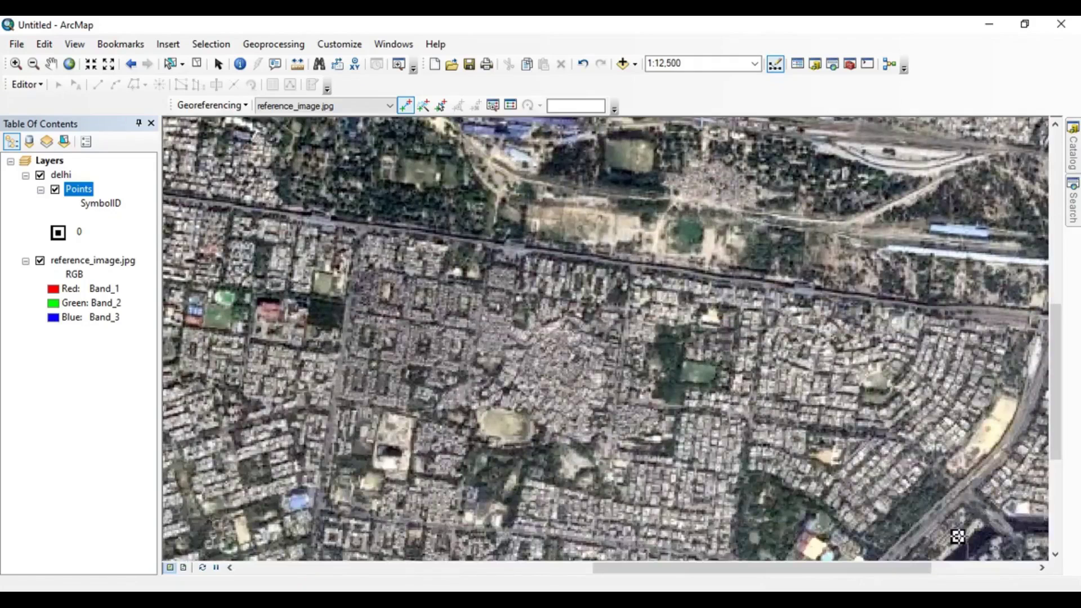
Select the P3 record in the Points attribute table, zoom to the Points layer and link the control point to placemark P3.
{"action": "right_click", "coordinate": [68, 189]}
{"action": "left_click", "coordinate": [131, 236]}
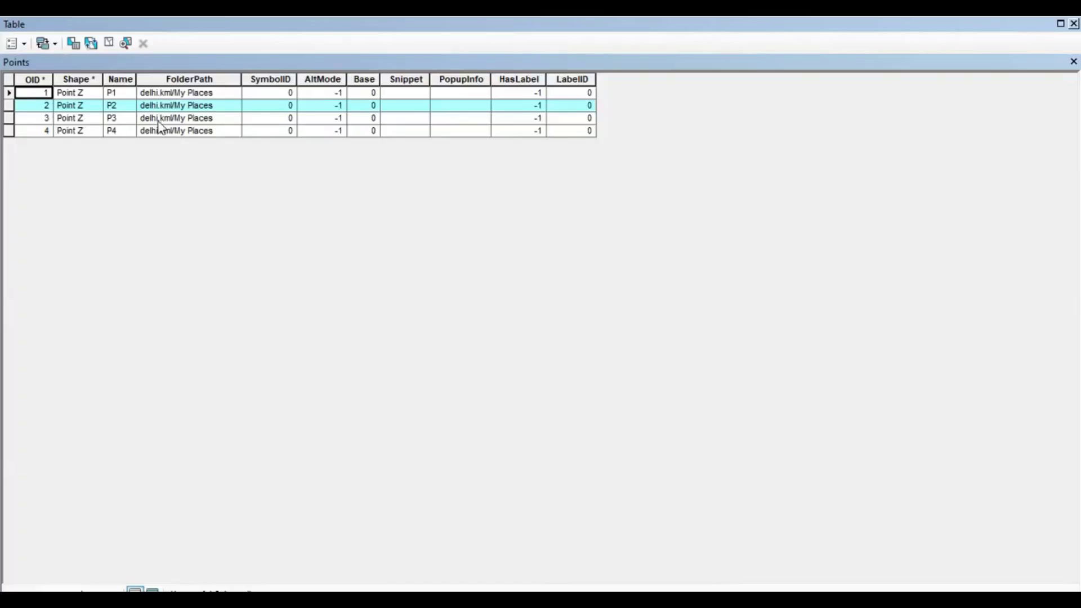
{"action": "left_click", "coordinate": [17, 120]}
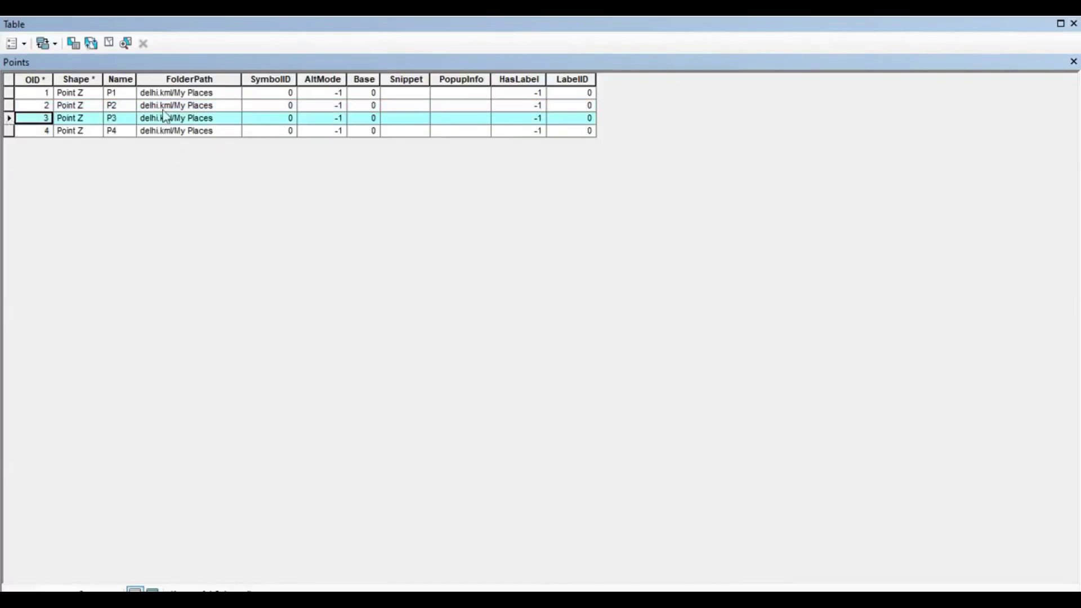
{"action": "left_click", "coordinate": [1073, 24]}
{"action": "right_click", "coordinate": [74, 192]}
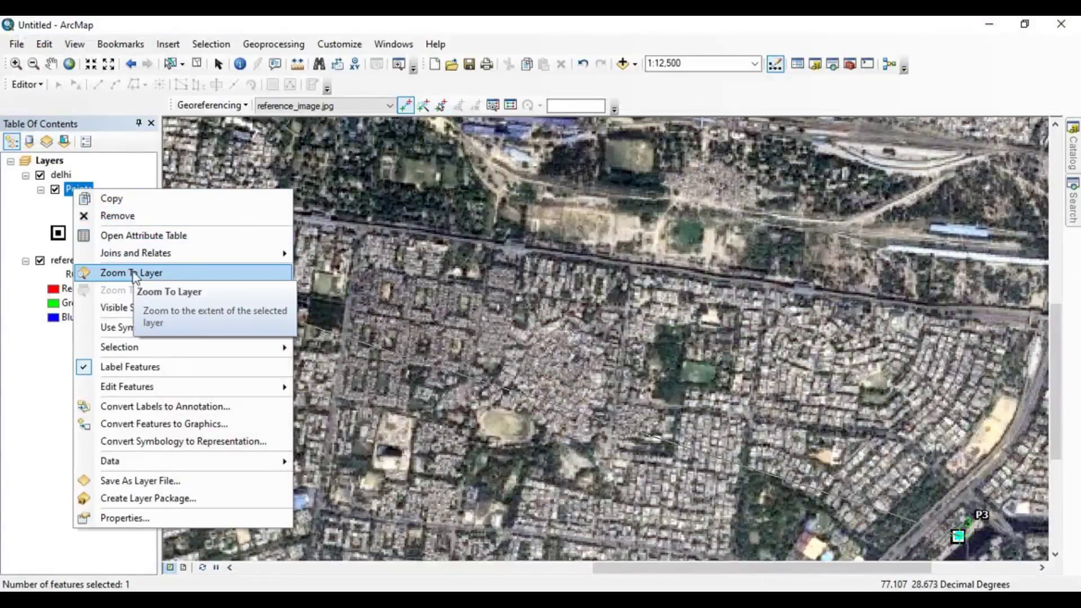
{"action": "left_click", "coordinate": [134, 273]}
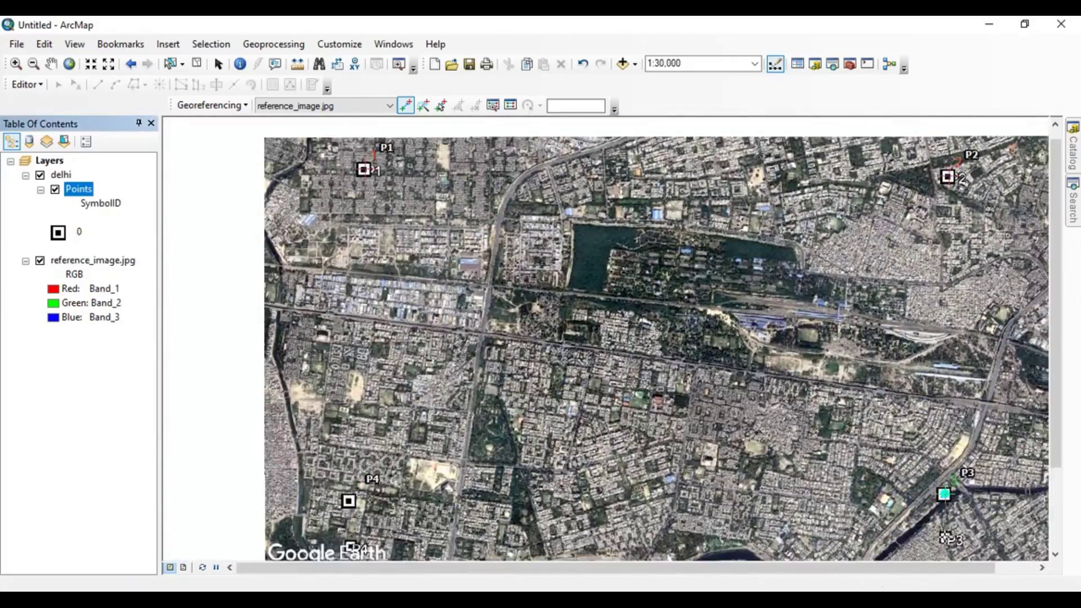
{"action": "left_click", "coordinate": [946, 537]}
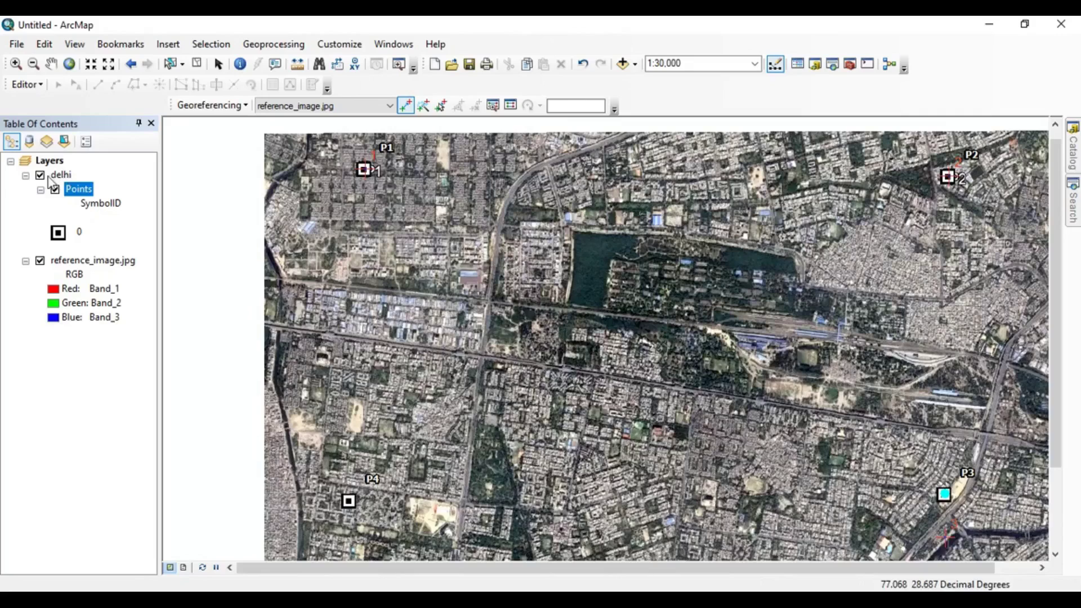
Hide the delhi layer and start a fourth control point at the P4 marker on reference_image.jpg.
{"action": "left_click", "coordinate": [40, 176]}
{"action": "scroll", "coordinate": [504, 232], "scroll_direction": "down", "scroll_amount": 1}
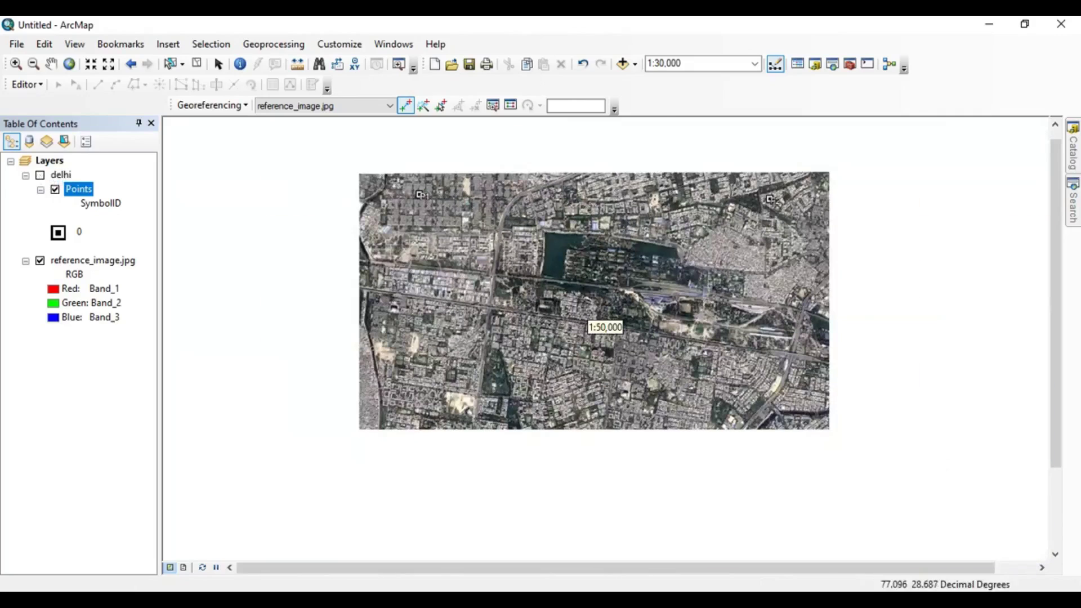
{"action": "left_click", "coordinate": [40, 175]}
{"action": "left_click", "coordinate": [40, 260]}
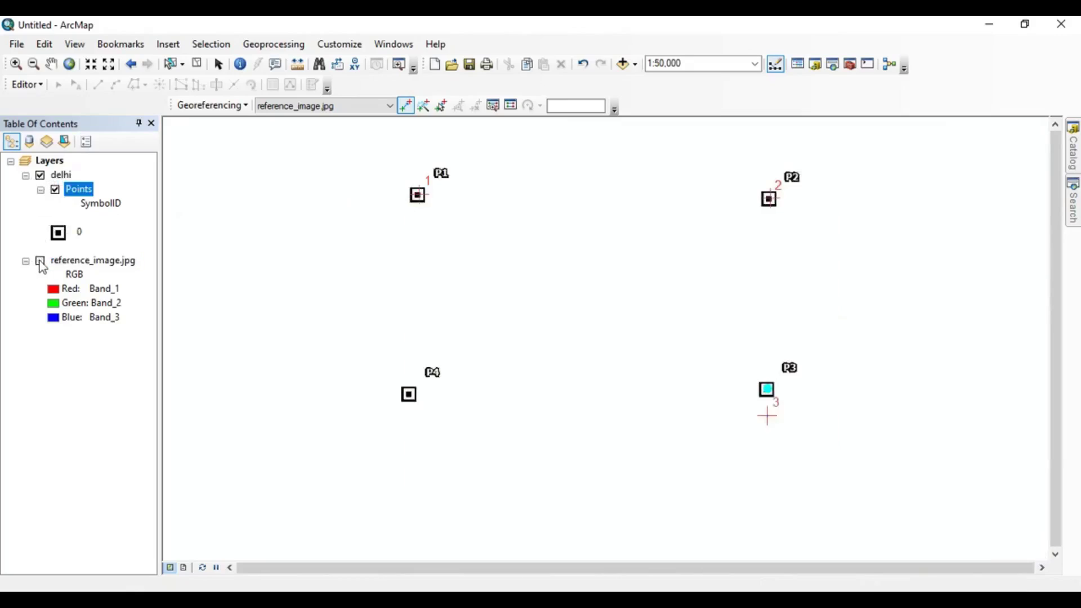
{"action": "left_click", "coordinate": [43, 177]}
{"action": "left_click", "coordinate": [40, 260]}
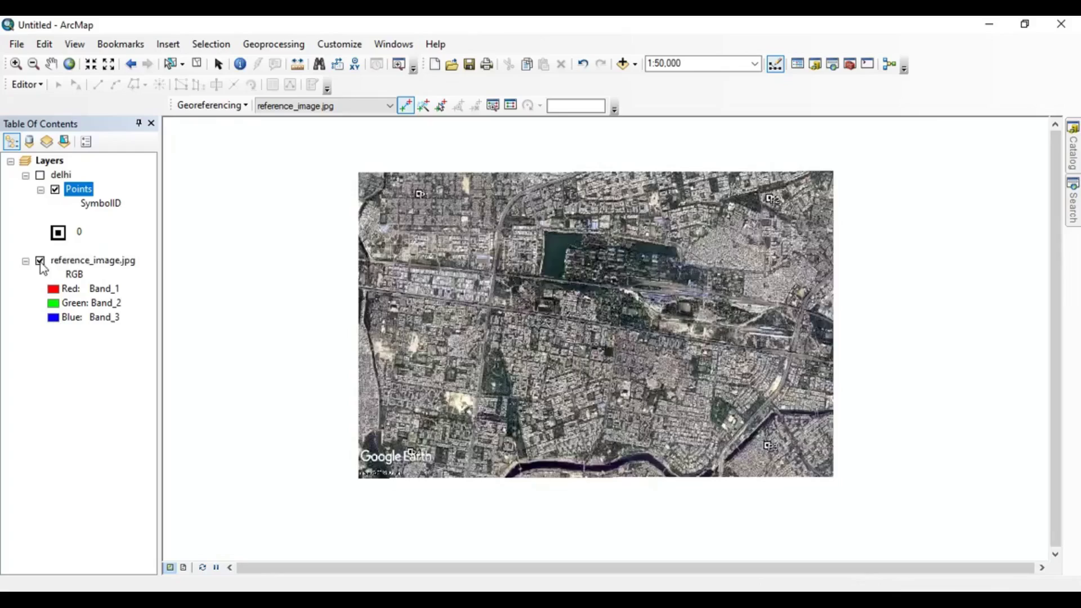
{"action": "scroll", "coordinate": [401, 461], "scroll_direction": "up", "scroll_amount": 4}
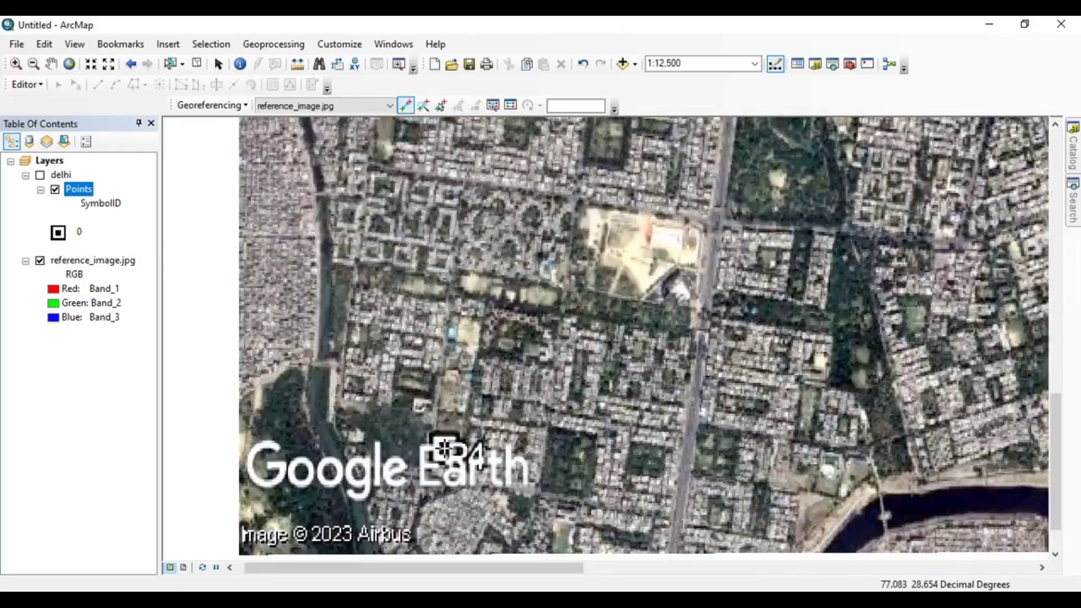
{"action": "left_click", "coordinate": [444, 448]}
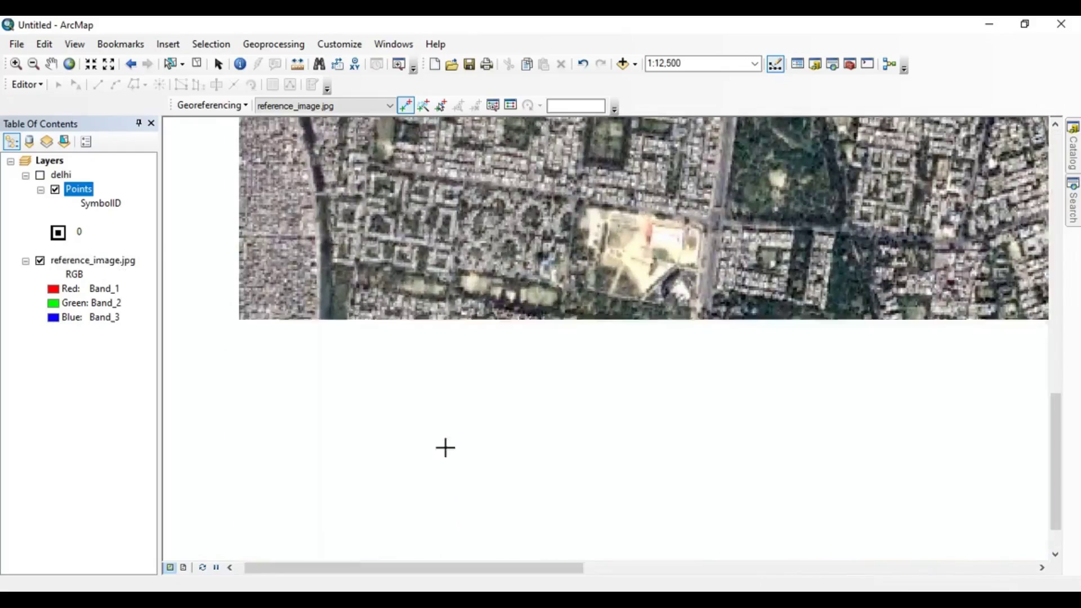
Show the delhi layer again, select the P4 record in the Points attribute table and link the control point to placemark P4.
{"action": "left_click", "coordinate": [38, 177]}
{"action": "left_click", "coordinate": [40, 176]}
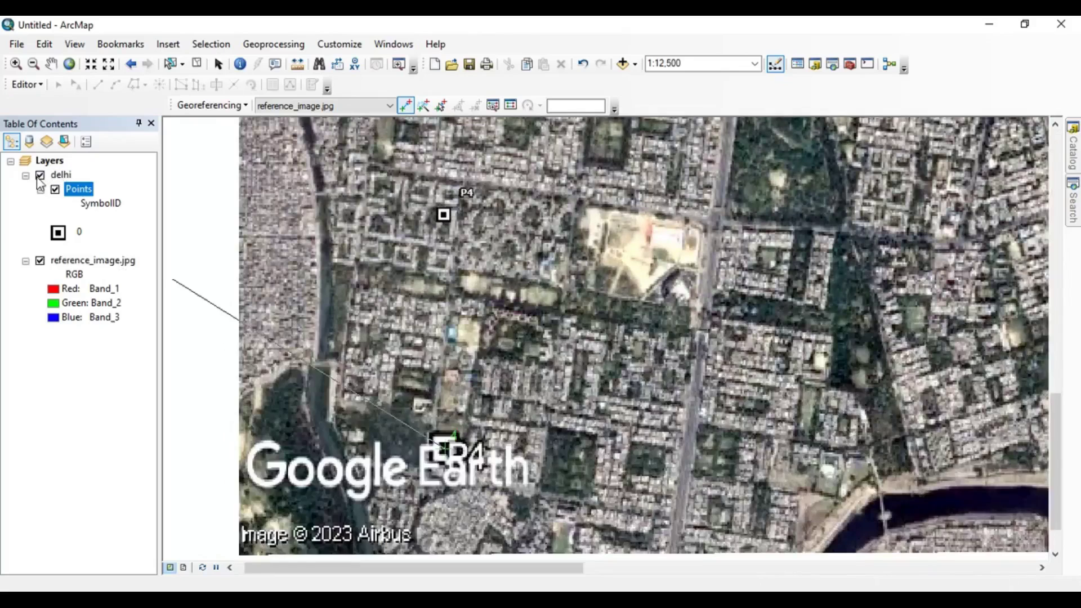
{"action": "right_click", "coordinate": [56, 176]}
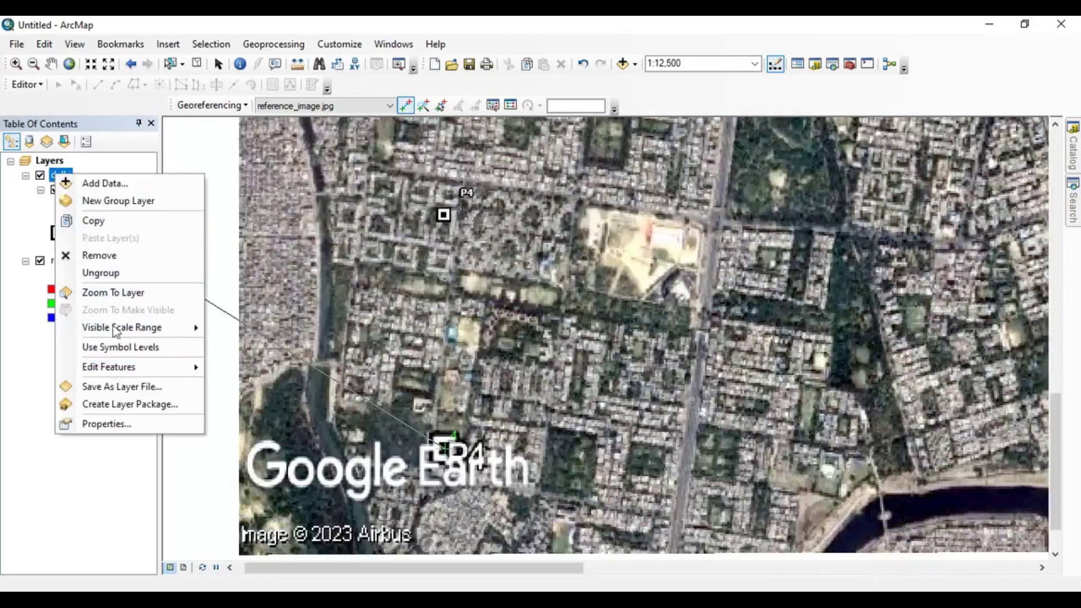
{"action": "right_click", "coordinate": [54, 189]}
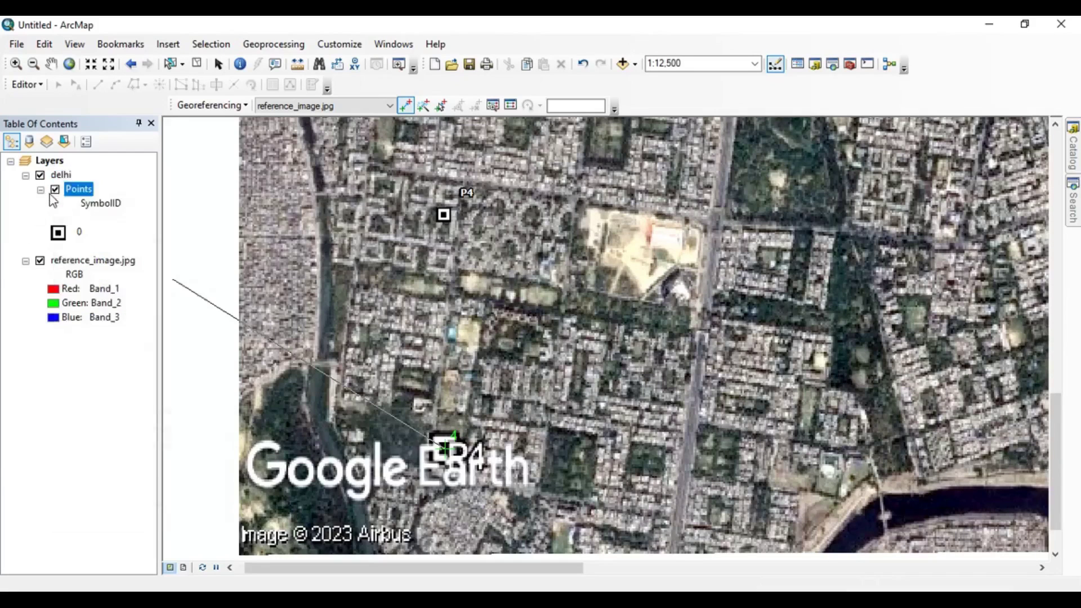
{"action": "left_click", "coordinate": [128, 237]}
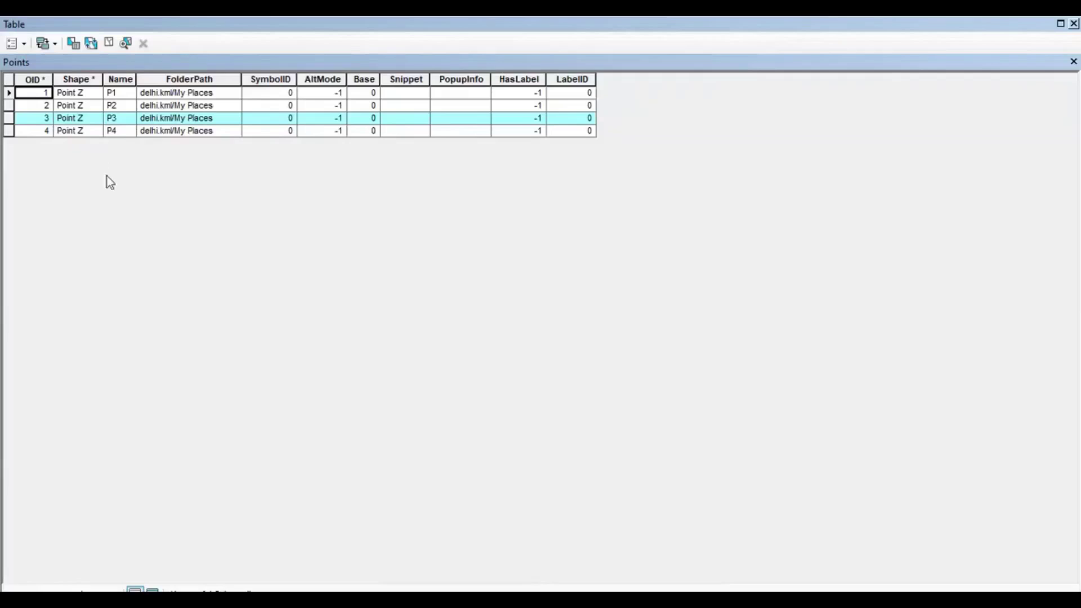
{"action": "left_click", "coordinate": [8, 134]}
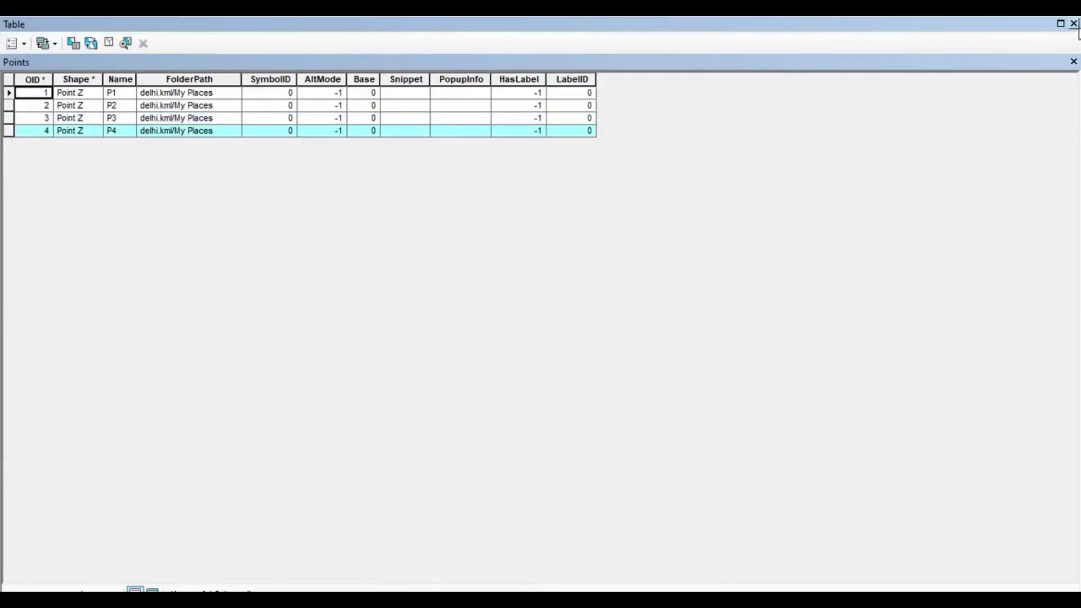
{"action": "left_click", "coordinate": [1073, 24]}
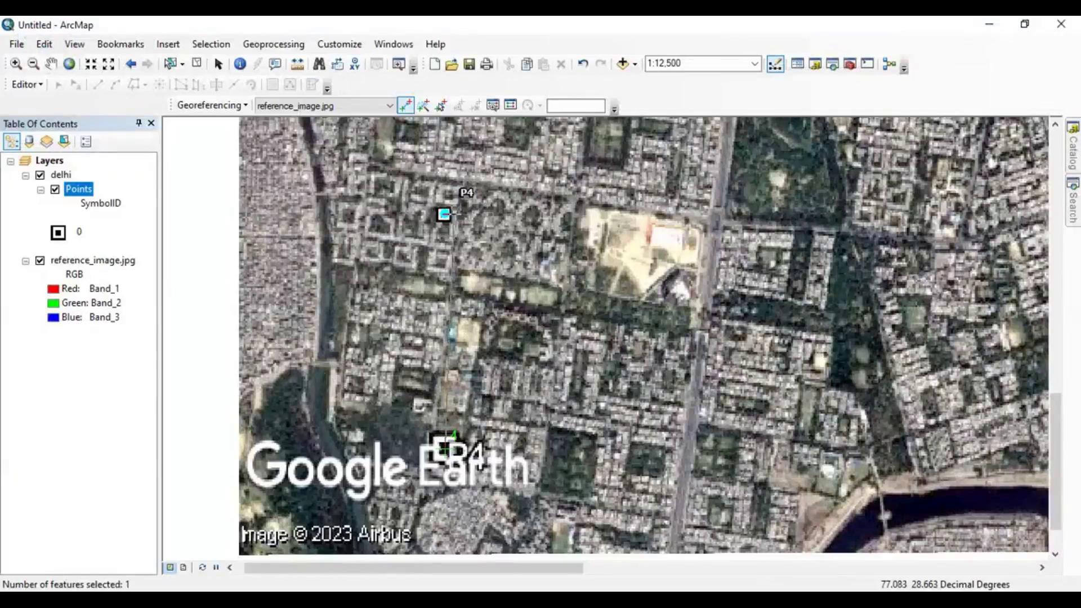
{"action": "left_click", "coordinate": [444, 214]}
Check the adjusted image against the placemarks and update the georeferencing display of reference_image.jpg.
{"action": "scroll", "coordinate": [703, 337], "scroll_direction": "down", "scroll_amount": 2}
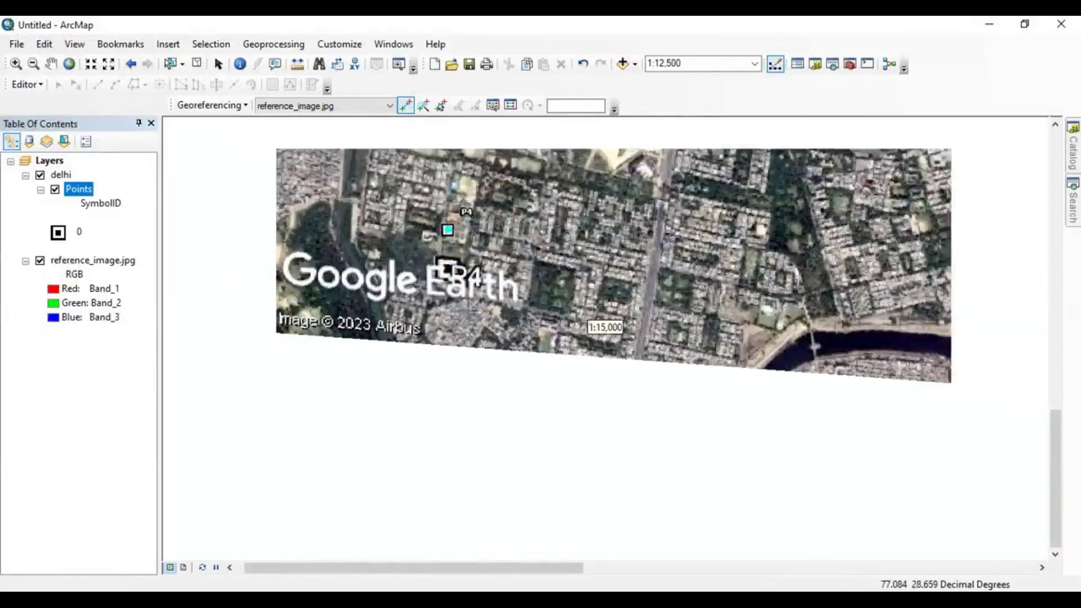
{"action": "scroll", "coordinate": [831, 374], "scroll_direction": "down", "scroll_amount": 1}
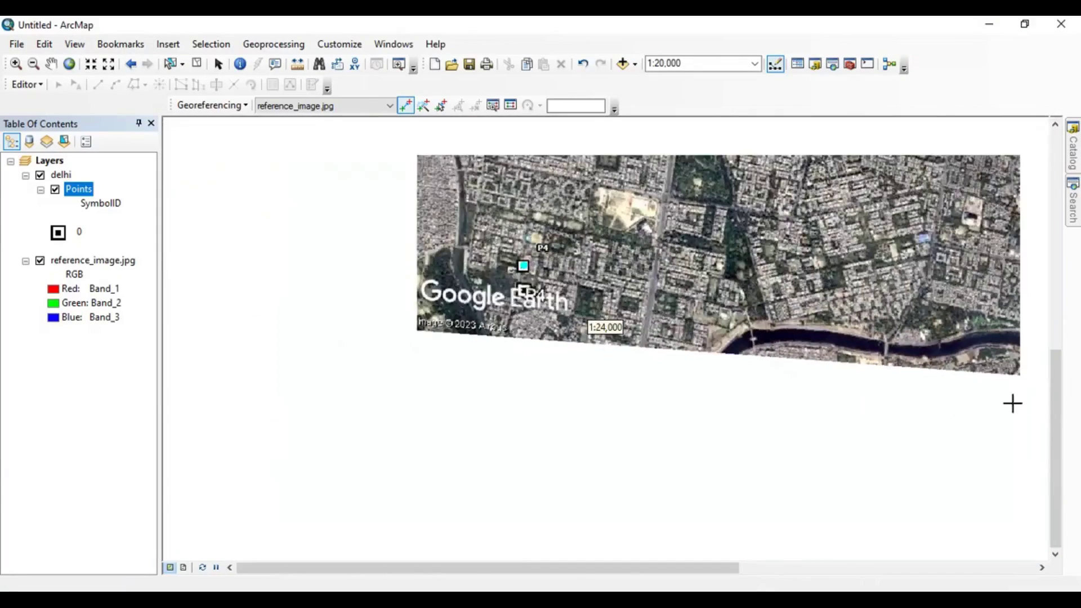
{"action": "left_click_drag", "start_coordinate": [1054, 405], "coordinate": [1066, 292]}
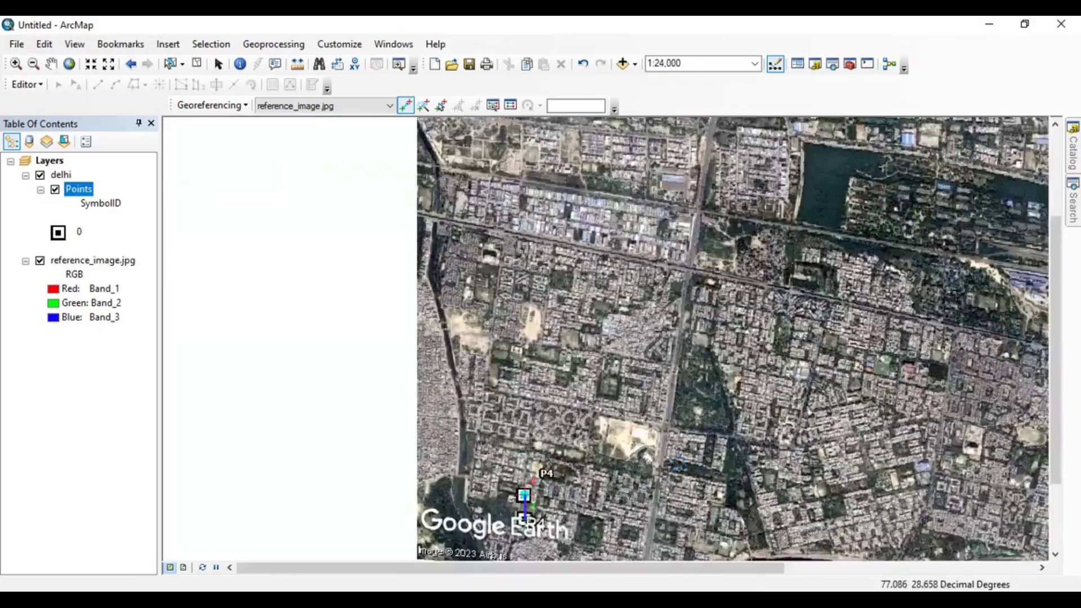
{"action": "left_click_drag", "start_coordinate": [489, 575], "coordinate": [578, 574]}
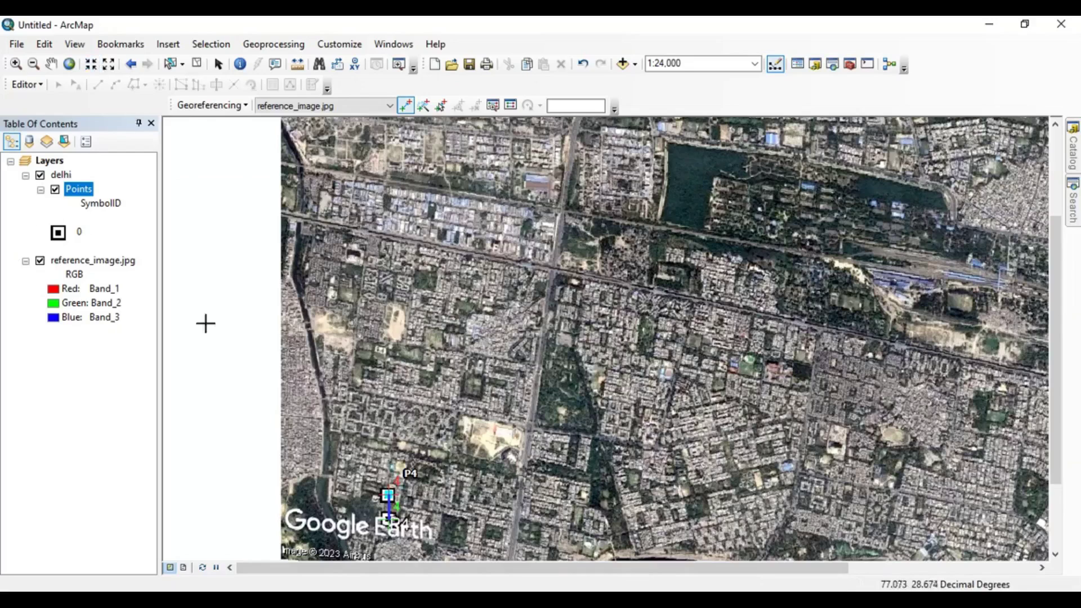
{"action": "left_click", "coordinate": [246, 107]}
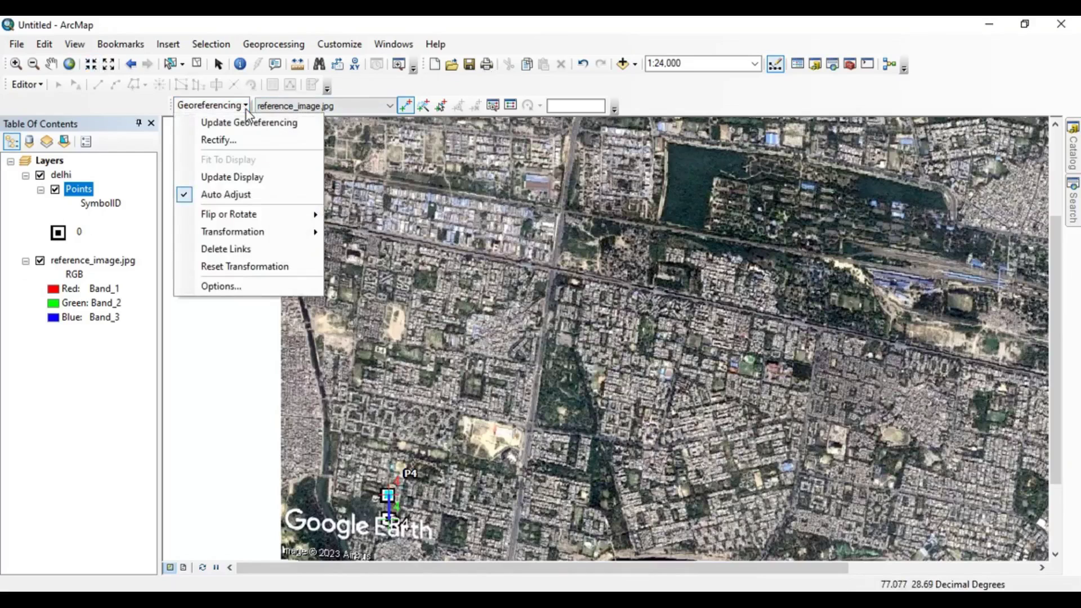
{"action": "left_click", "coordinate": [232, 177]}
{"action": "left_click", "coordinate": [212, 107]}
{"action": "left_click", "coordinate": [212, 107]}
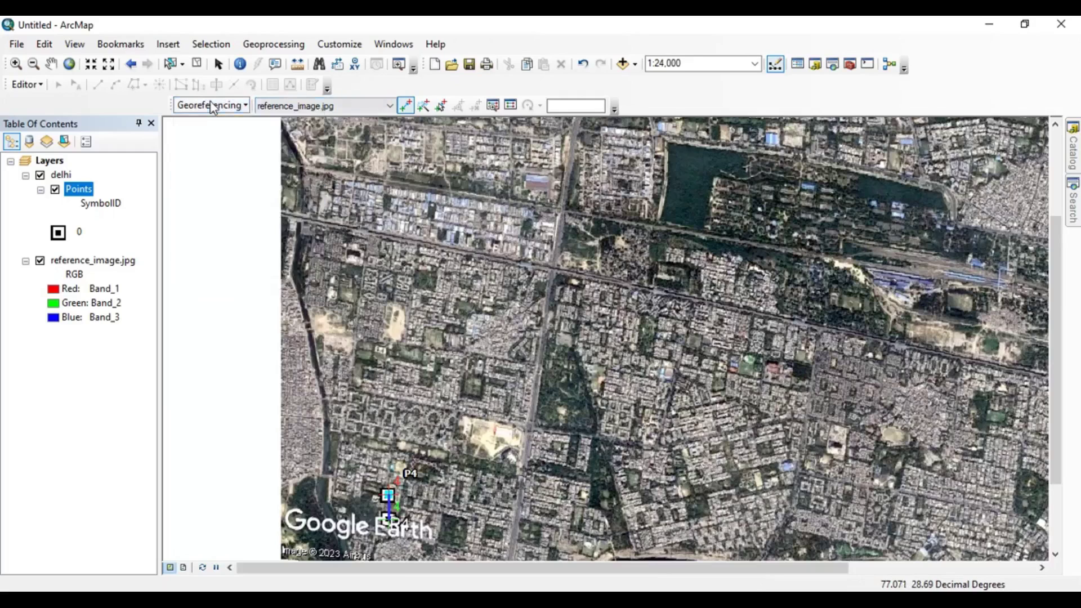
{"action": "left_click", "coordinate": [212, 107]}
{"action": "left_click", "coordinate": [212, 106]}
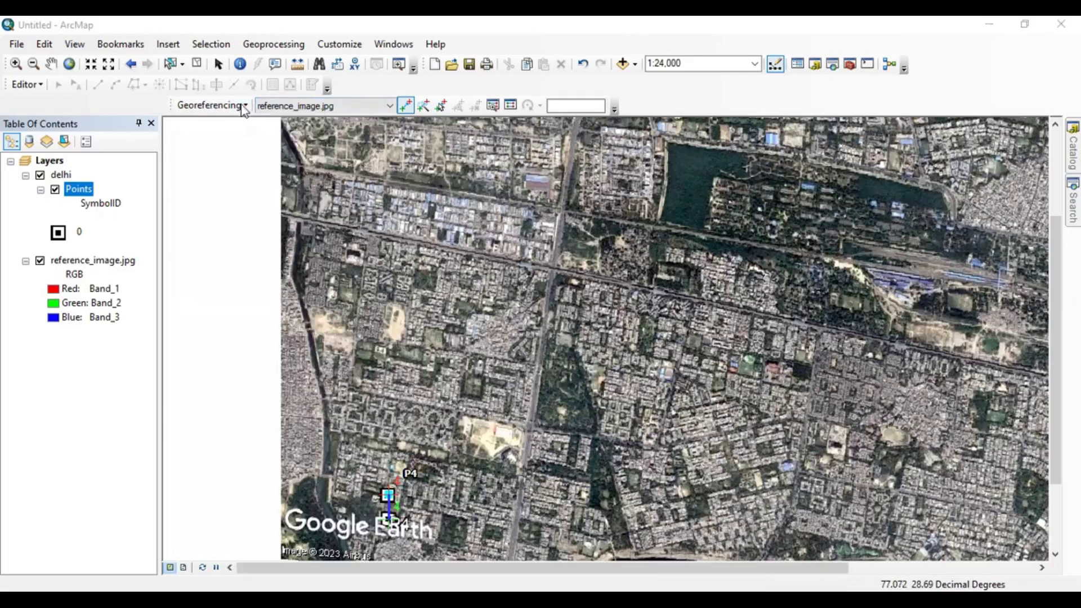
Review the Rectify output settings for reference_image.jpg and close them without saving.
{"action": "left_click", "coordinate": [213, 107]}
{"action": "left_click", "coordinate": [220, 142]}
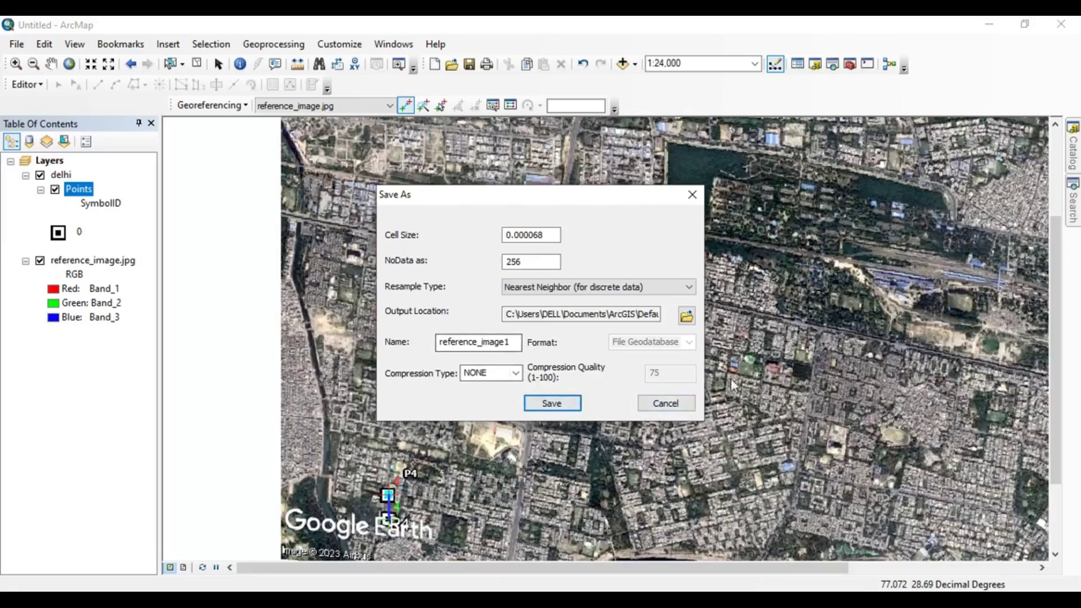
{"action": "left_click", "coordinate": [669, 412]}
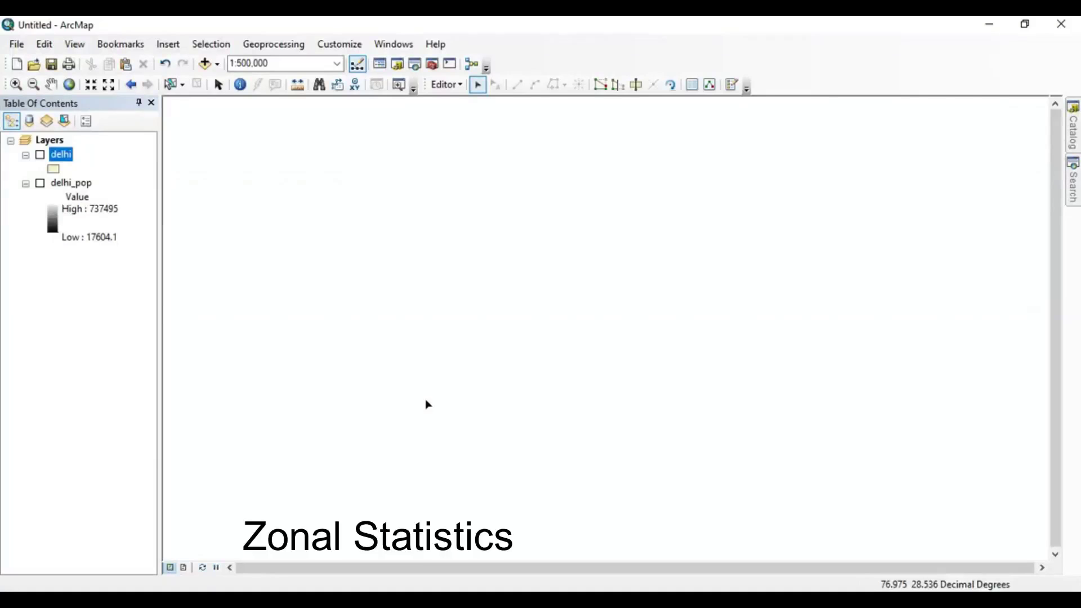
Turn on the delhi and delhi_pop layers, and briefly hide delhi to view the population raster beneath the districts.
{"action": "left_click", "coordinate": [39, 155]}
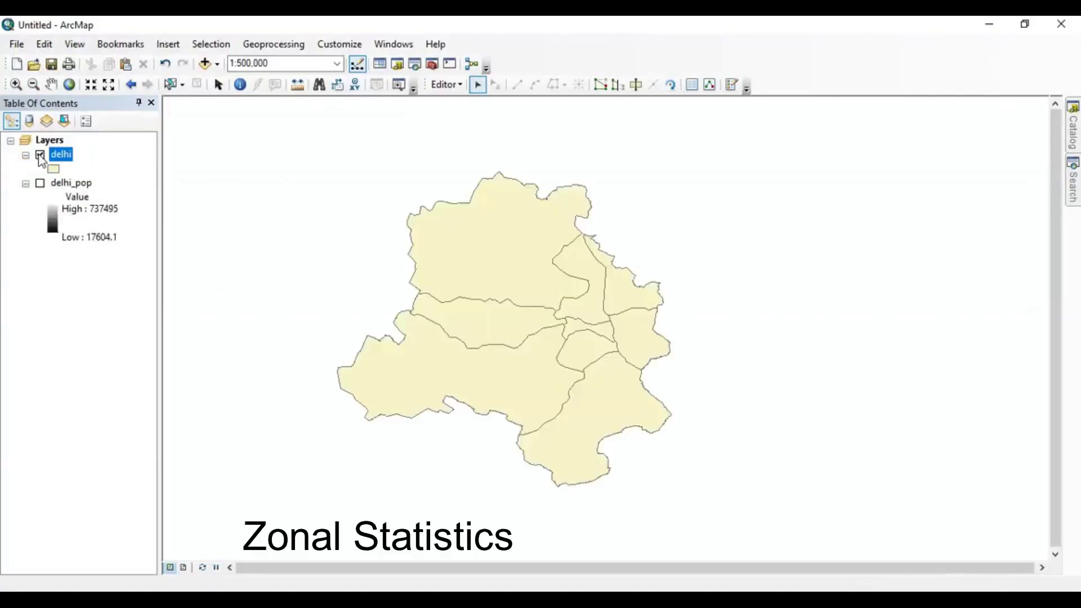
{"action": "left_click", "coordinate": [40, 184]}
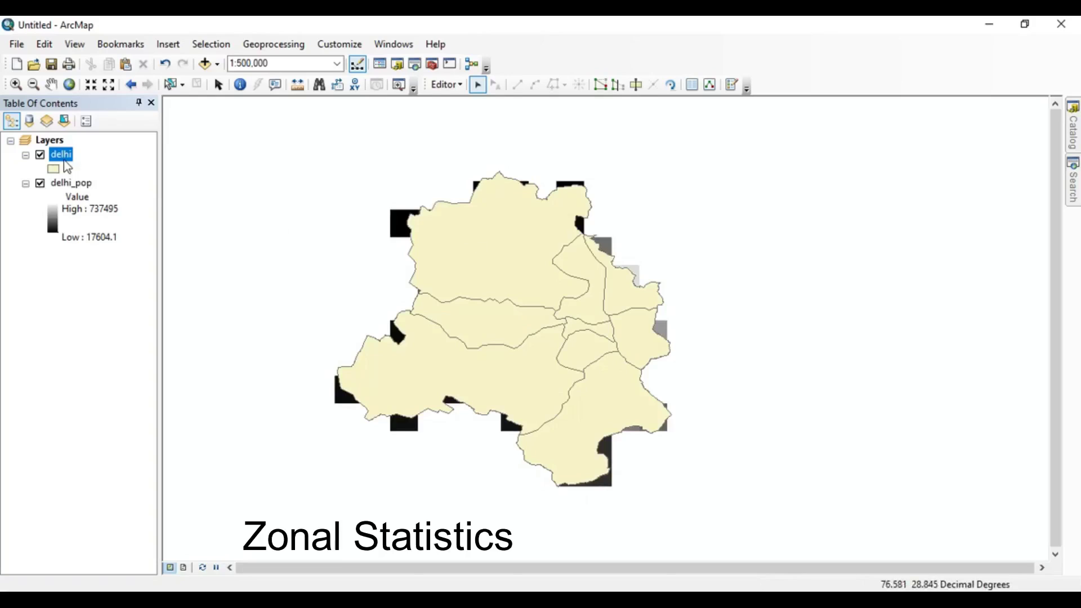
{"action": "left_click_drag", "start_coordinate": [67, 166], "coordinate": [45, 159]}
{"action": "left_click", "coordinate": [41, 157]}
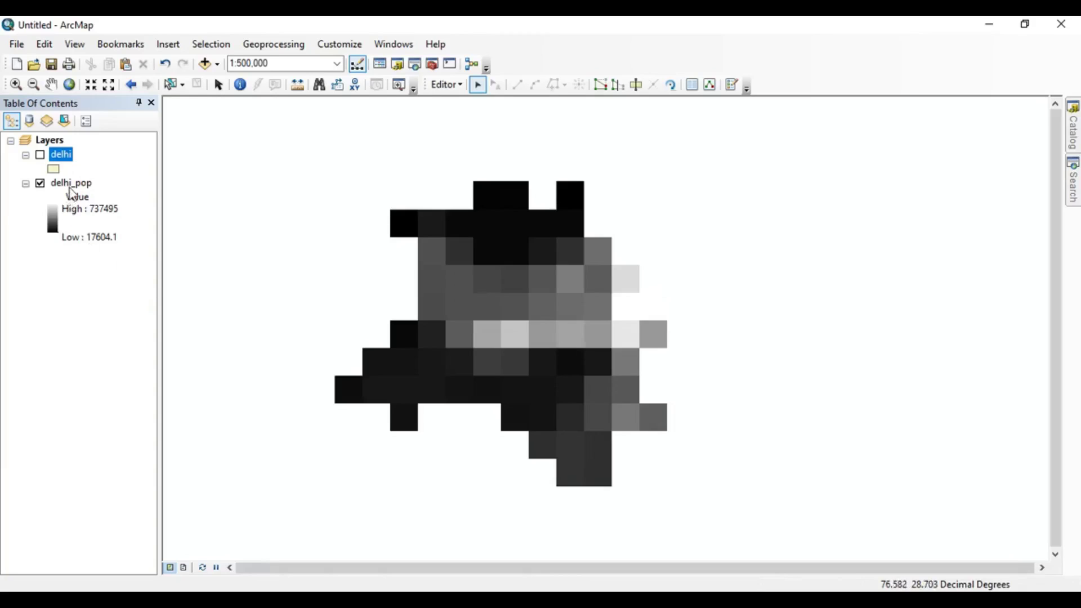
{"action": "left_click", "coordinate": [40, 155]}
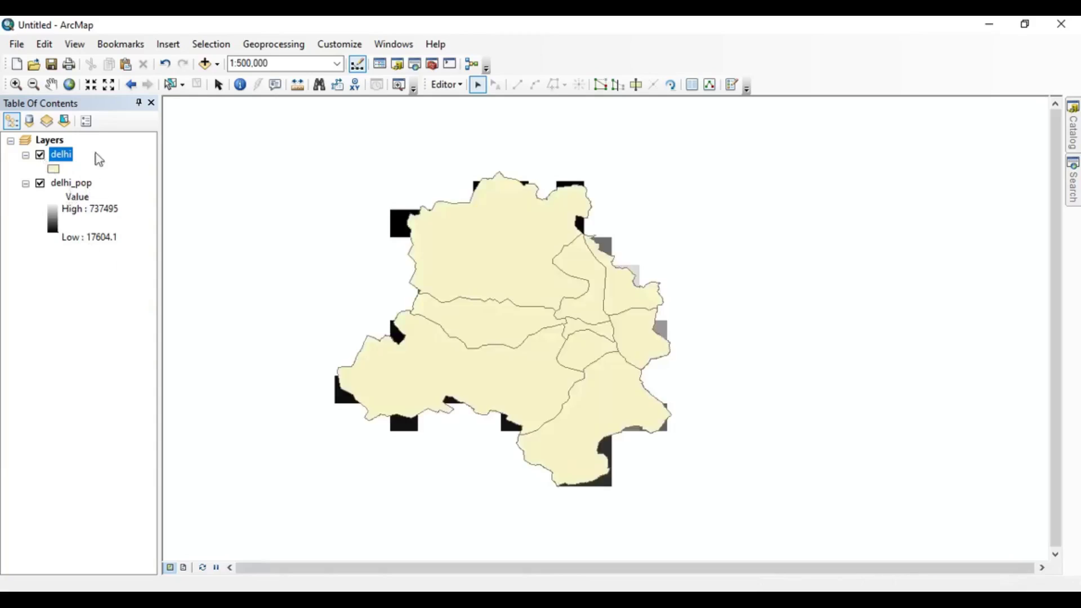
Examine the district records in the attribute table of the delhi layer and close the table.
{"action": "right_click", "coordinate": [63, 158]}
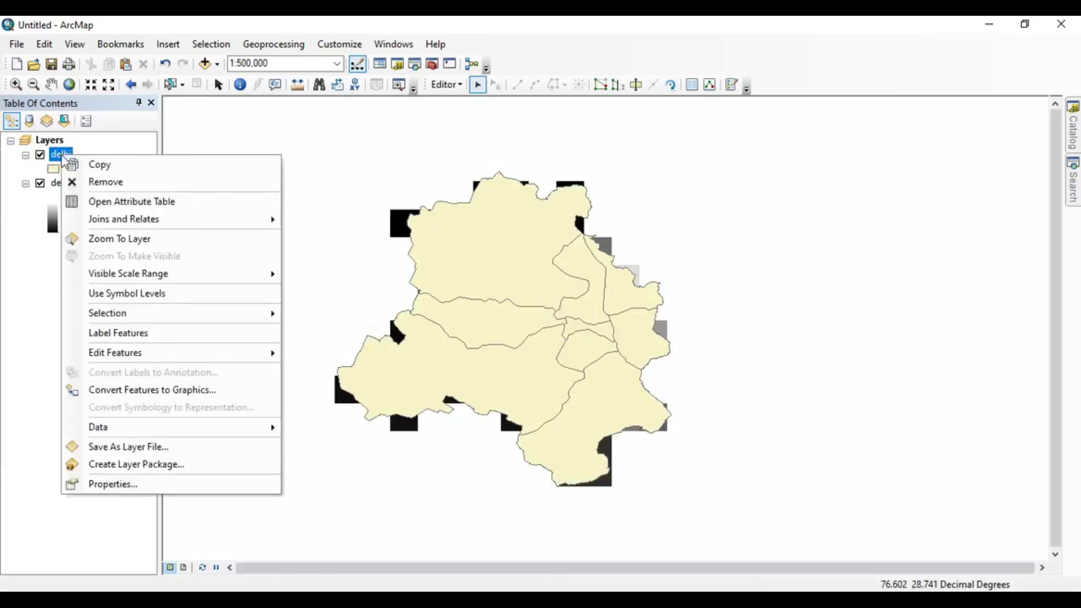
{"action": "left_click", "coordinate": [147, 202]}
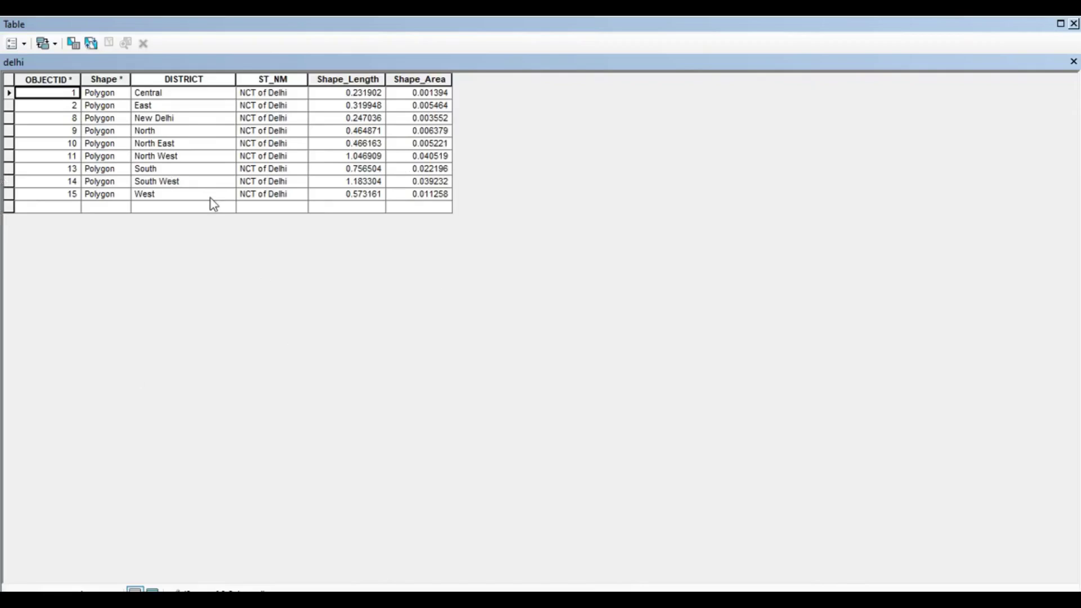
{"action": "left_click", "coordinate": [1073, 23]}
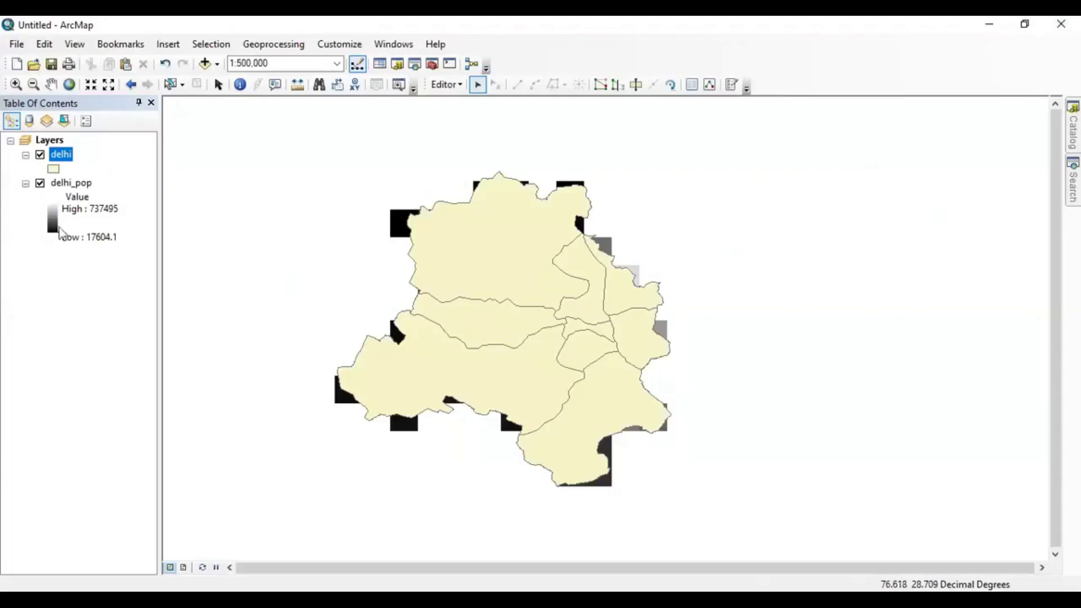
Hide the delhi layer and identify the pixel value of a cell near the centre of the delhi_pop raster.
{"action": "left_click", "coordinate": [40, 155]}
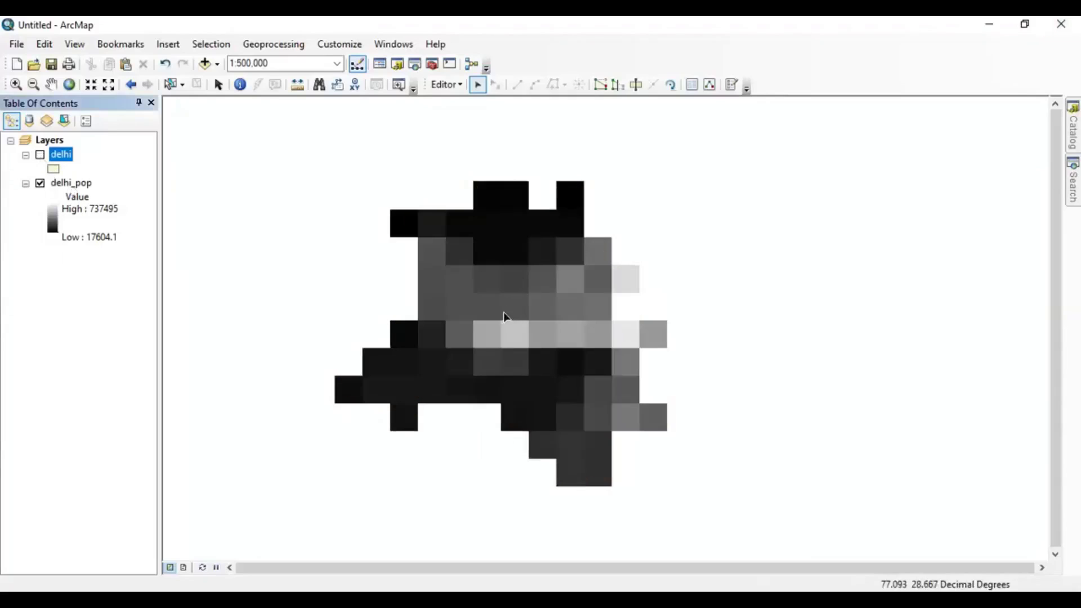
{"action": "left_click", "coordinate": [239, 85]}
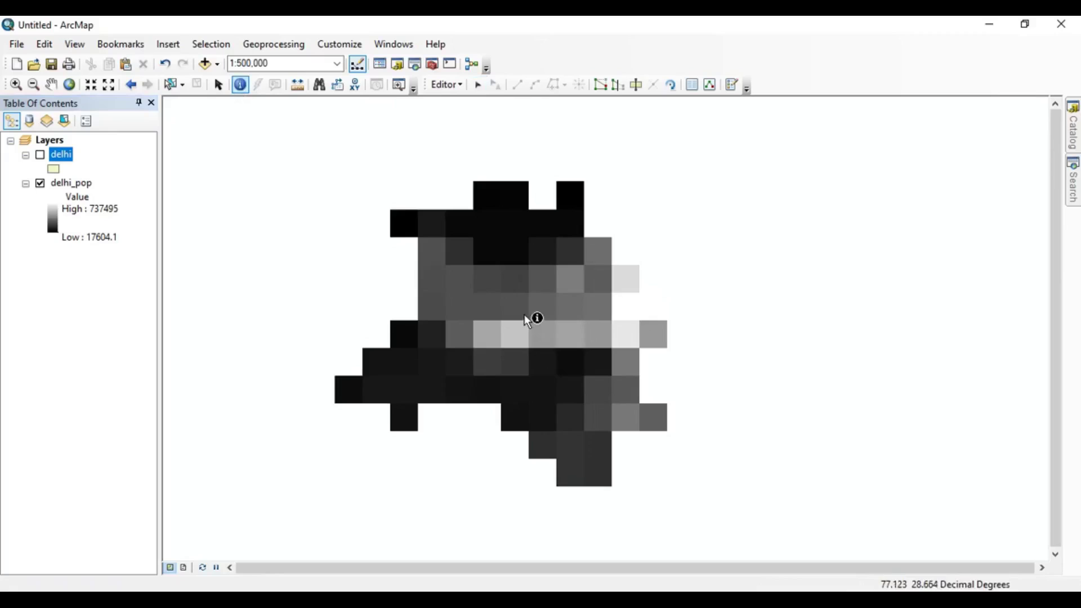
{"action": "left_click", "coordinate": [512, 302]}
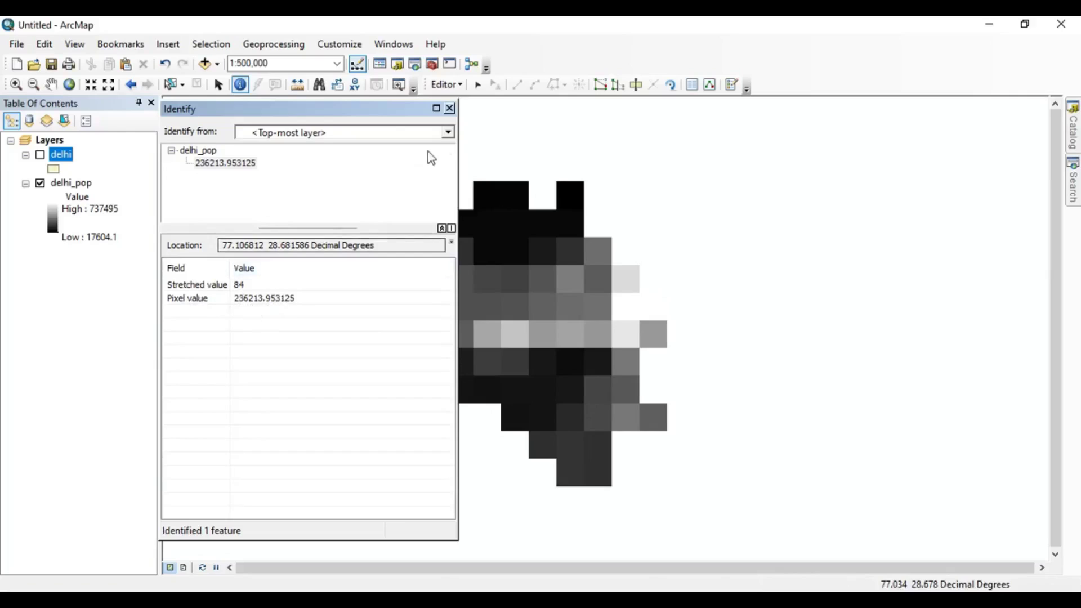
Close the Identify results and toggle the delhi layer to compare districts with the raster cells, leaving delhi shown.
{"action": "left_click", "coordinate": [451, 109]}
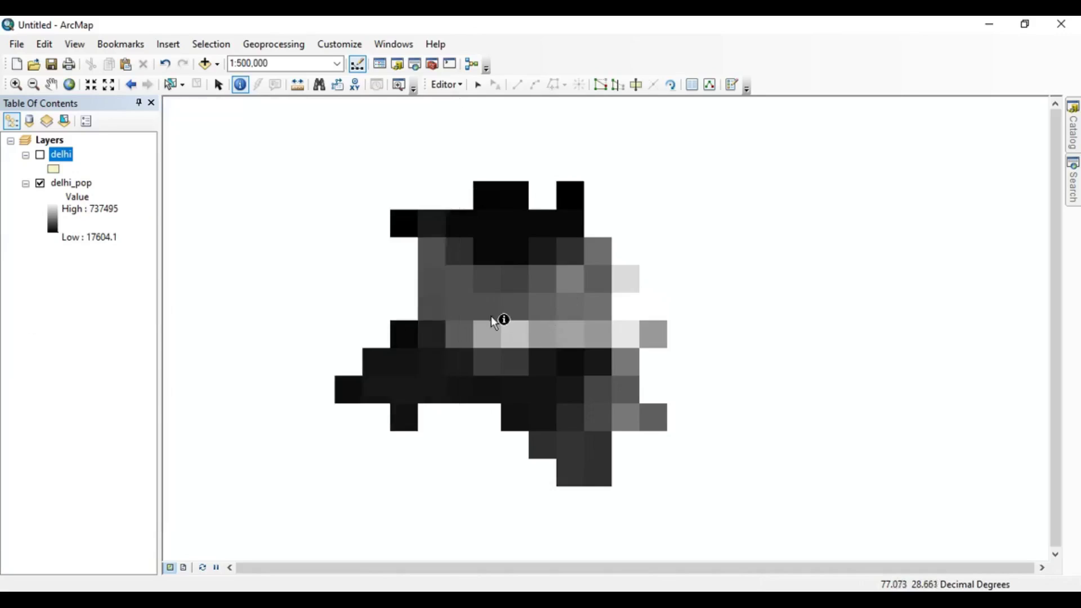
{"action": "left_click", "coordinate": [40, 155]}
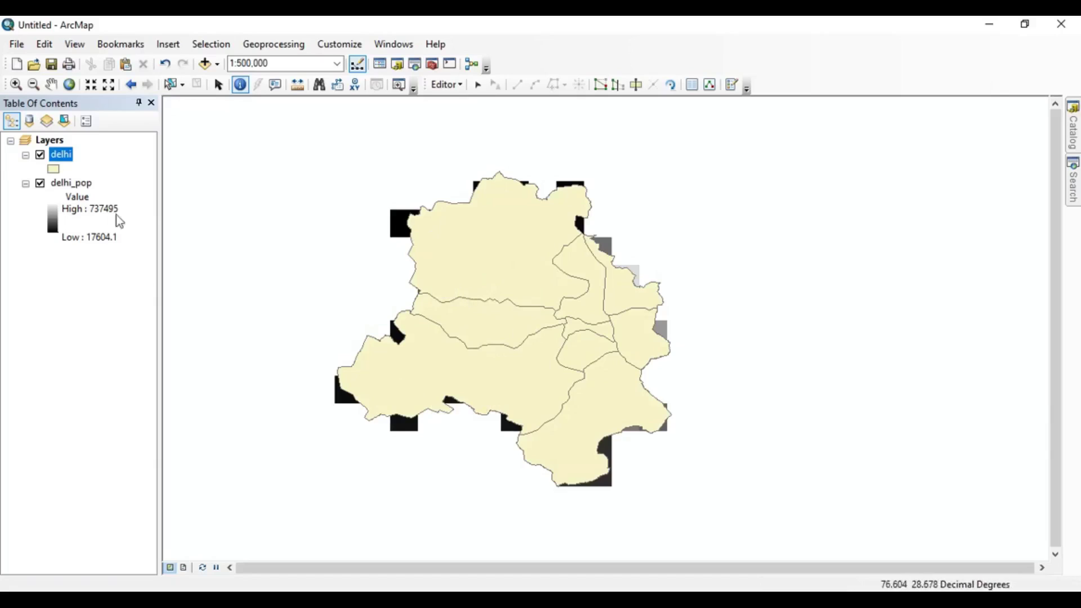
{"action": "left_click", "coordinate": [41, 156]}
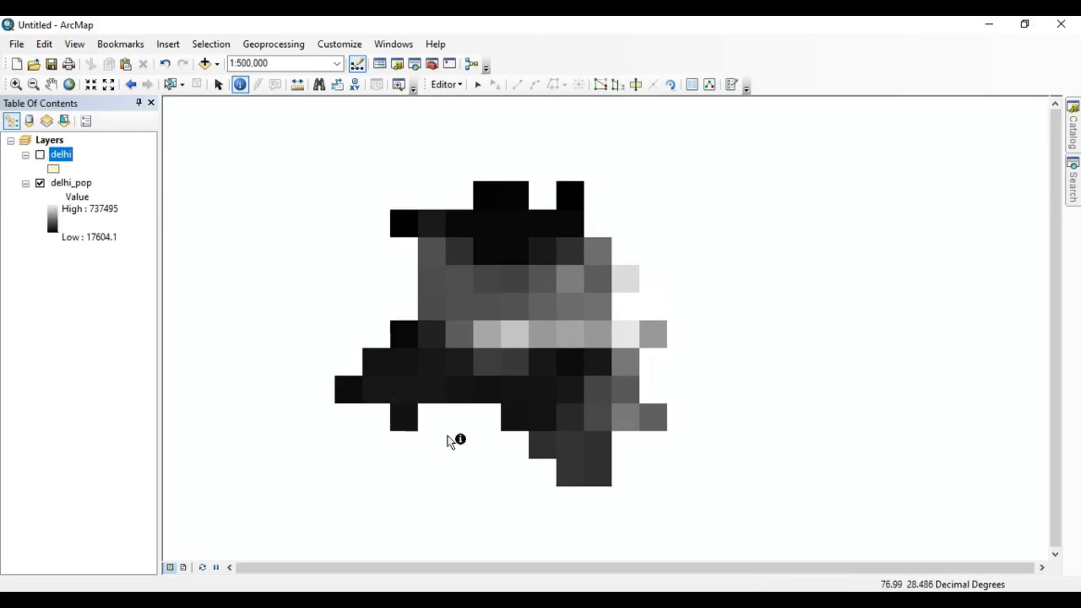
{"action": "left_click", "coordinate": [42, 156]}
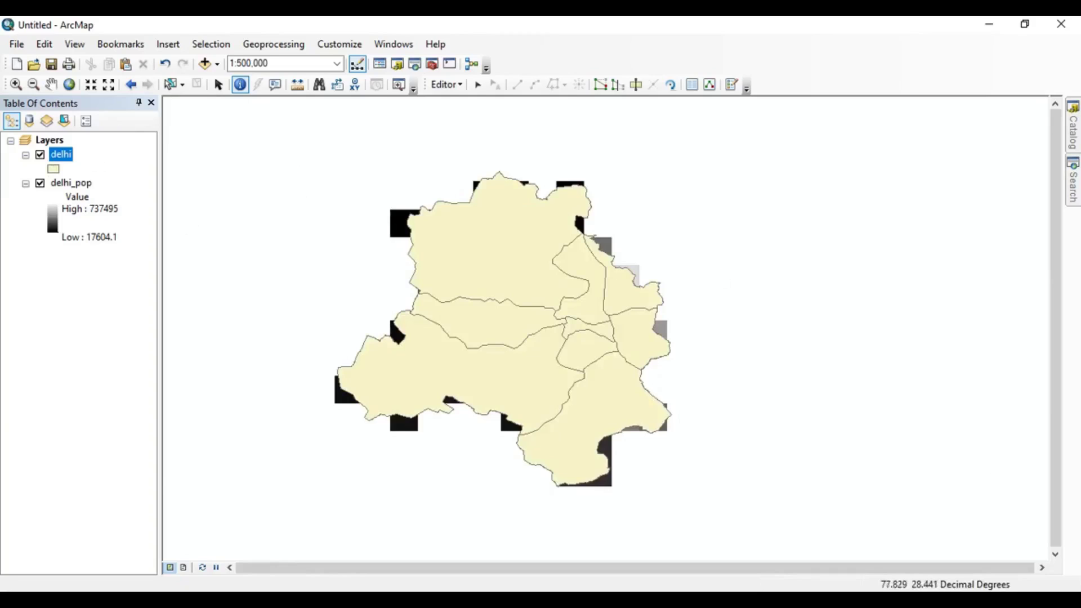
Open the Zonal Statistics as Table tool from the Zonal toolset of Spatial Analyst Tools.
{"action": "left_click", "coordinate": [432, 64]}
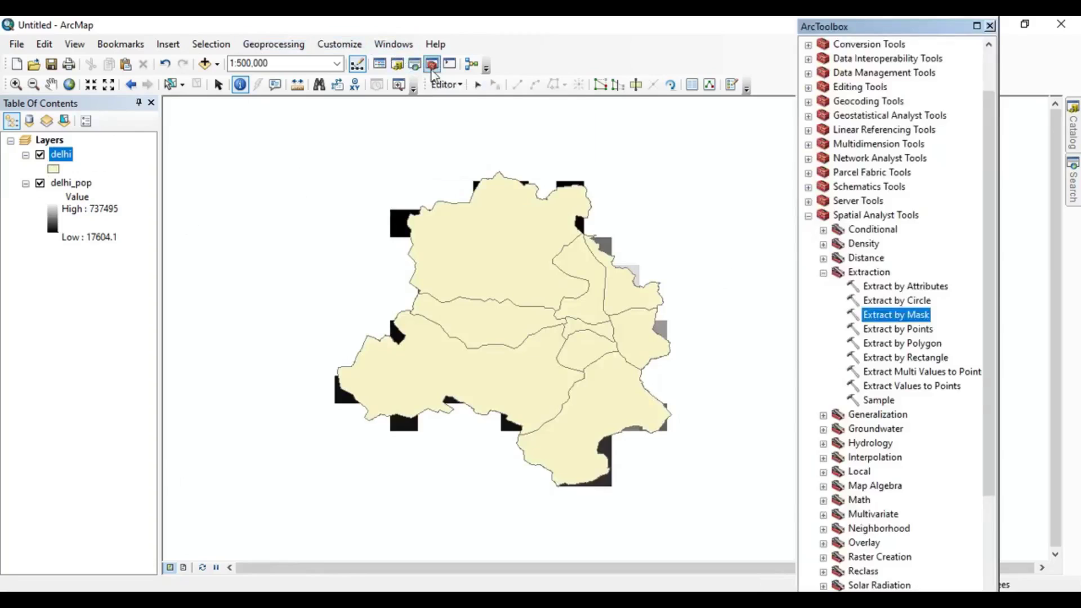
{"action": "left_click", "coordinate": [823, 273]}
{"action": "left_click", "coordinate": [808, 215]}
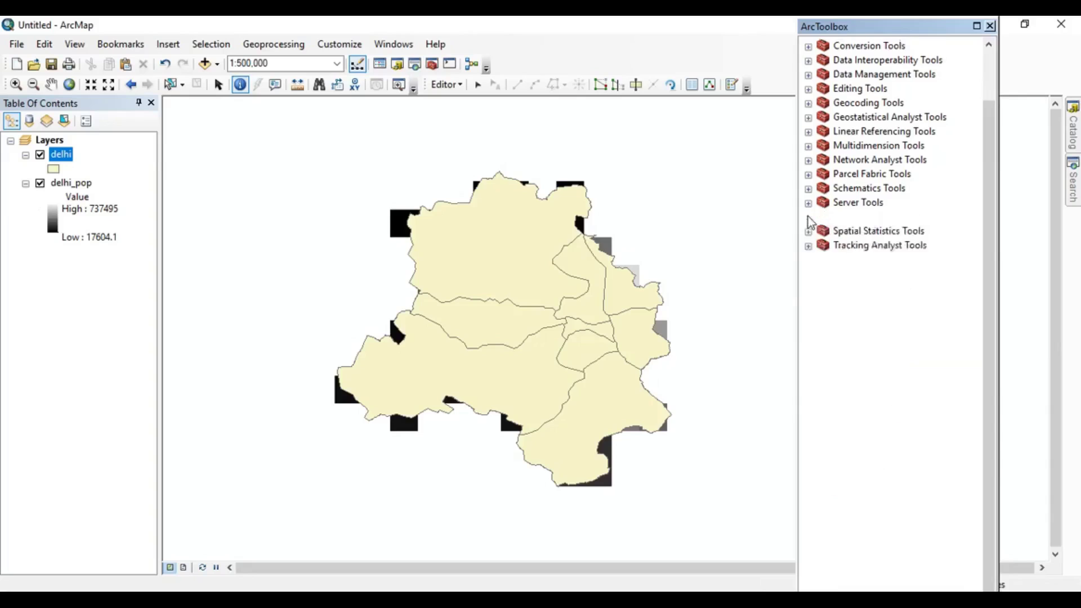
{"action": "left_click", "coordinate": [809, 273]}
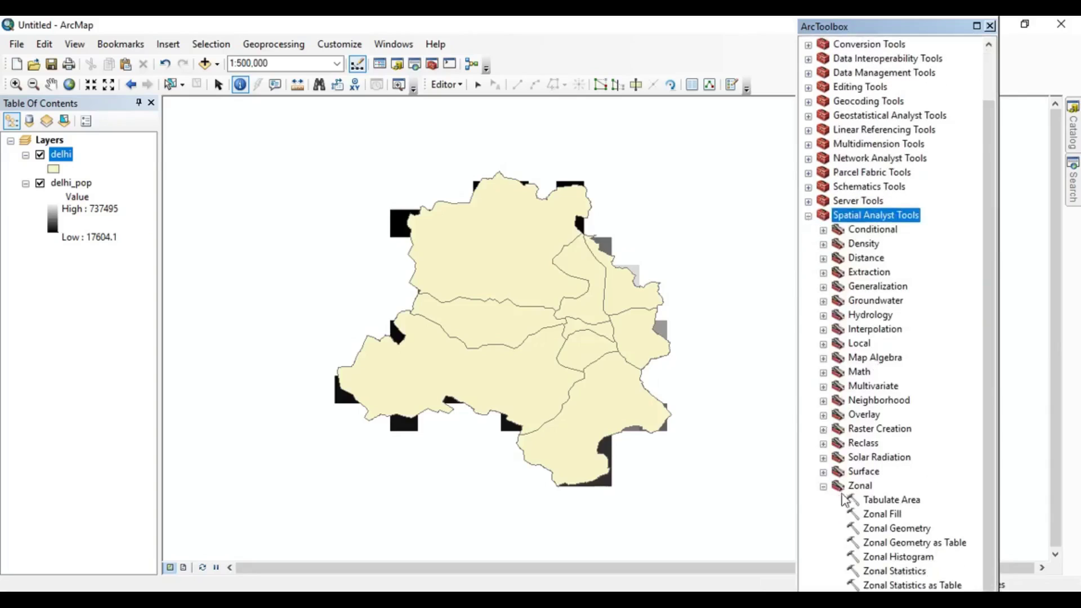
{"action": "left_click", "coordinate": [823, 485]}
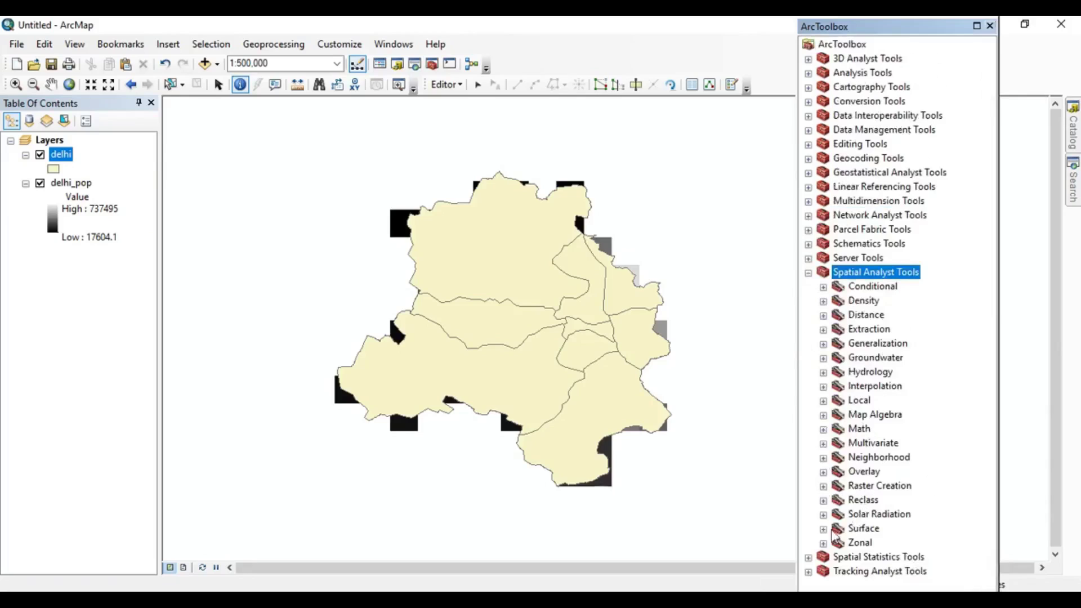
{"action": "left_click", "coordinate": [823, 542]}
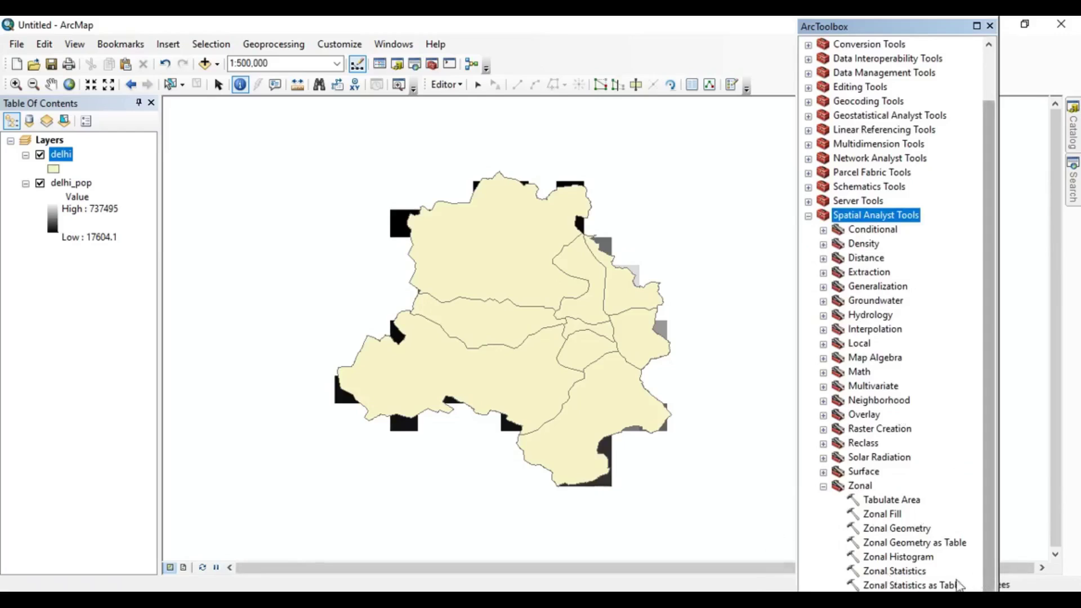
{"action": "double_click", "coordinate": [939, 586]}
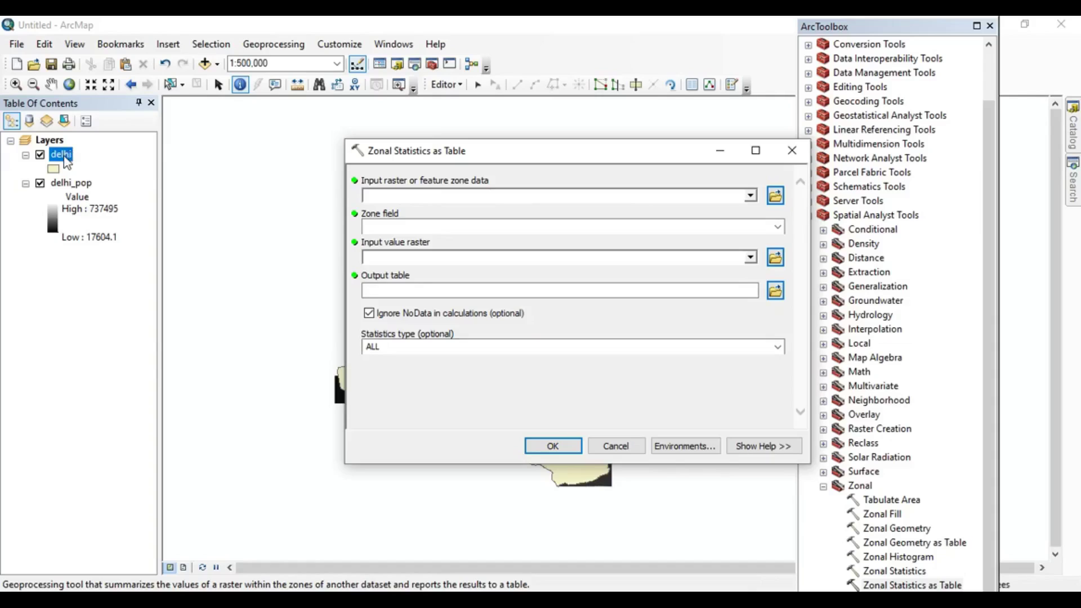
Set delhi as the zone data with DISTRICT as the zone field, and delhi_pop as the input value raster.
{"action": "left_click_drag", "start_coordinate": [66, 160], "coordinate": [424, 205]}
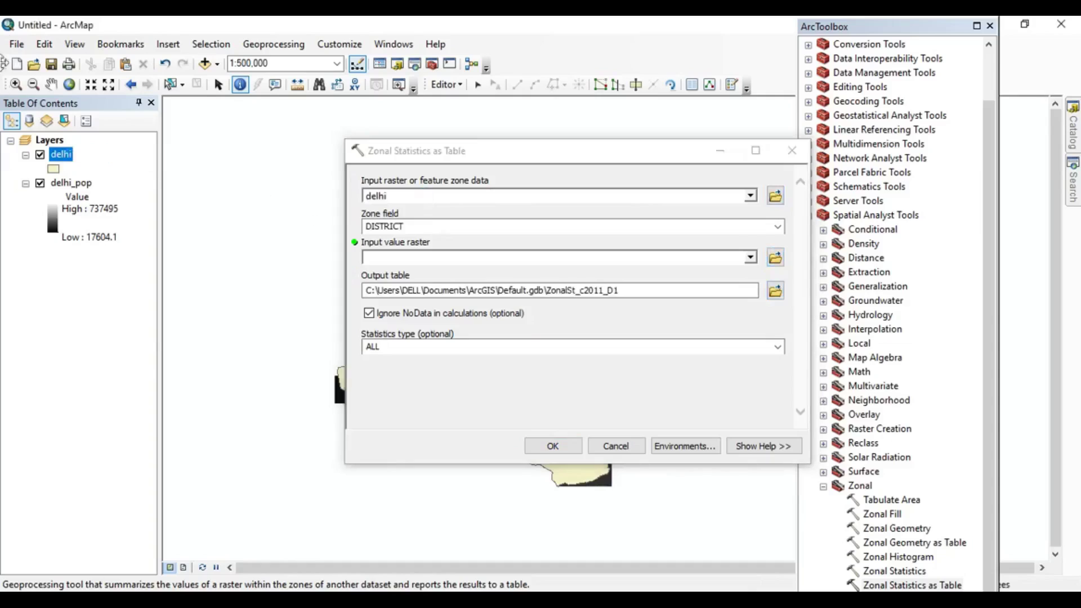
{"action": "left_click", "coordinate": [776, 228]}
{"action": "left_click", "coordinate": [776, 228]}
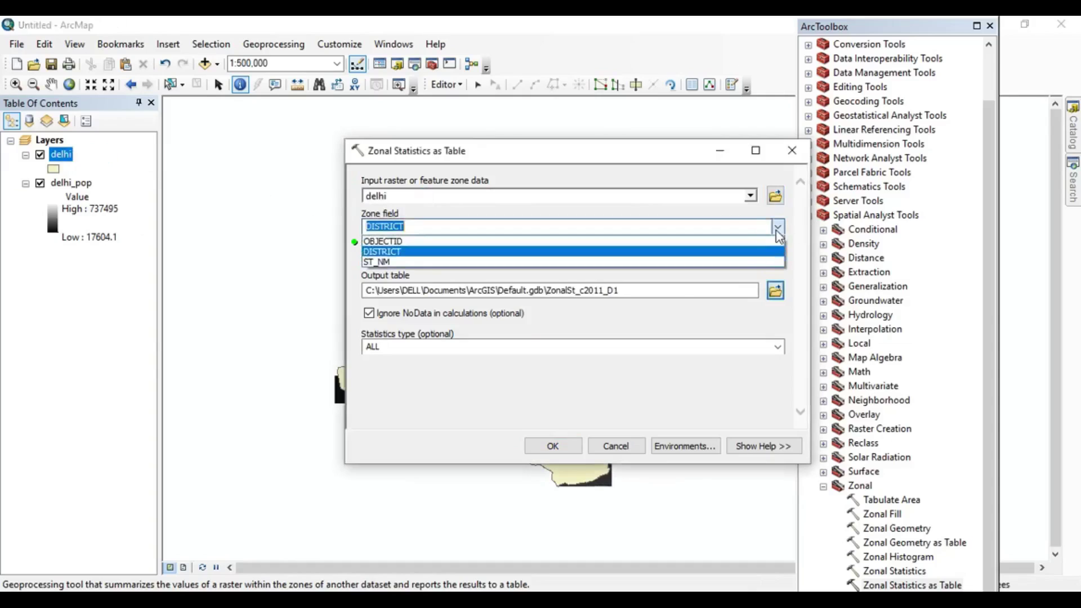
{"action": "left_click", "coordinate": [776, 230]}
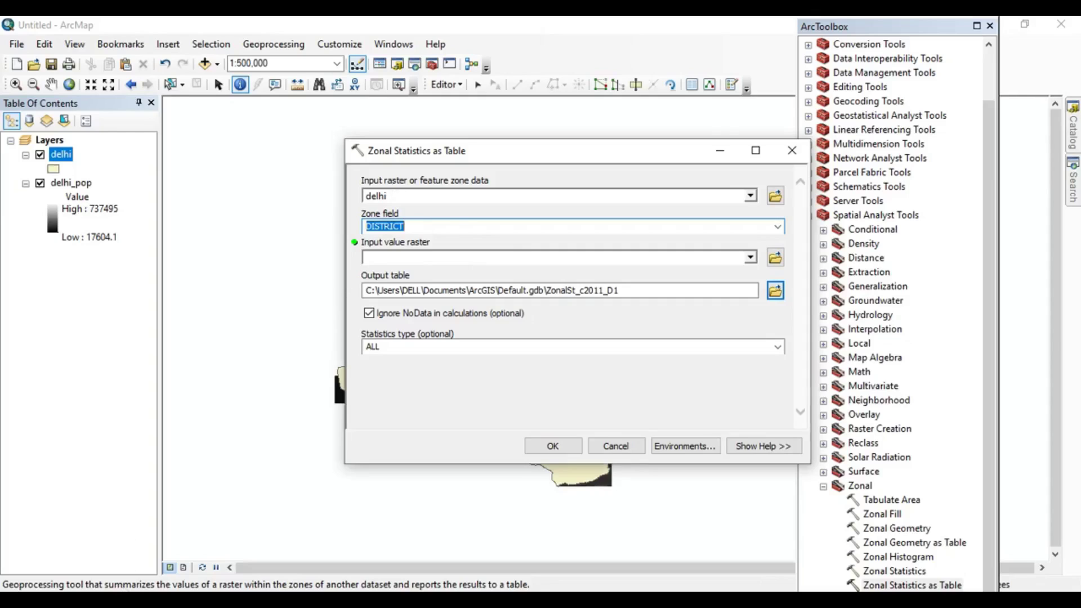
{"action": "left_click", "coordinate": [258, 419]}
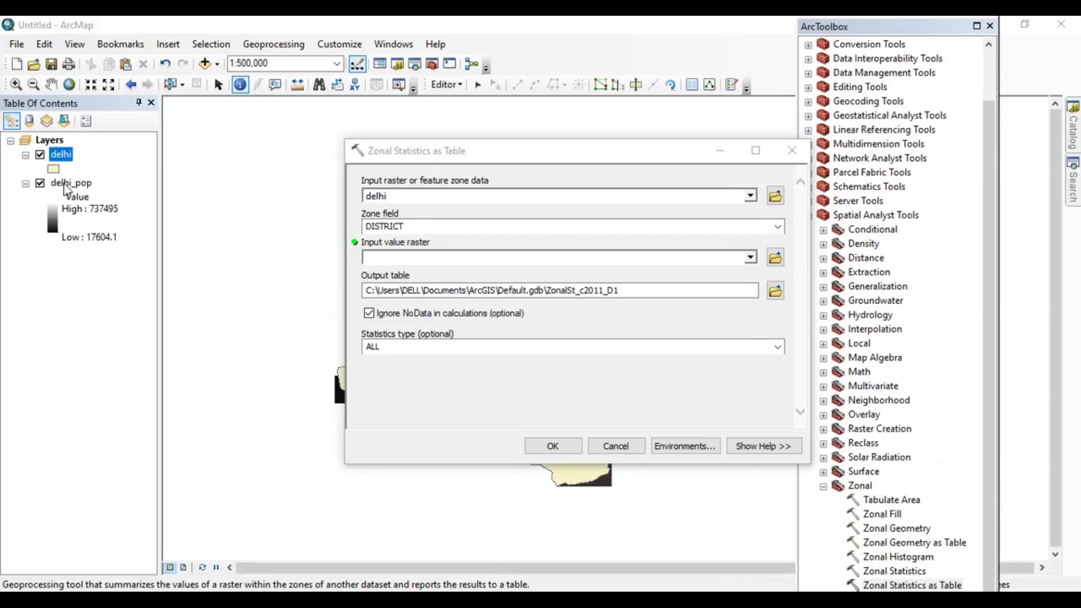
{"action": "left_click_drag", "start_coordinate": [65, 189], "coordinate": [446, 253]}
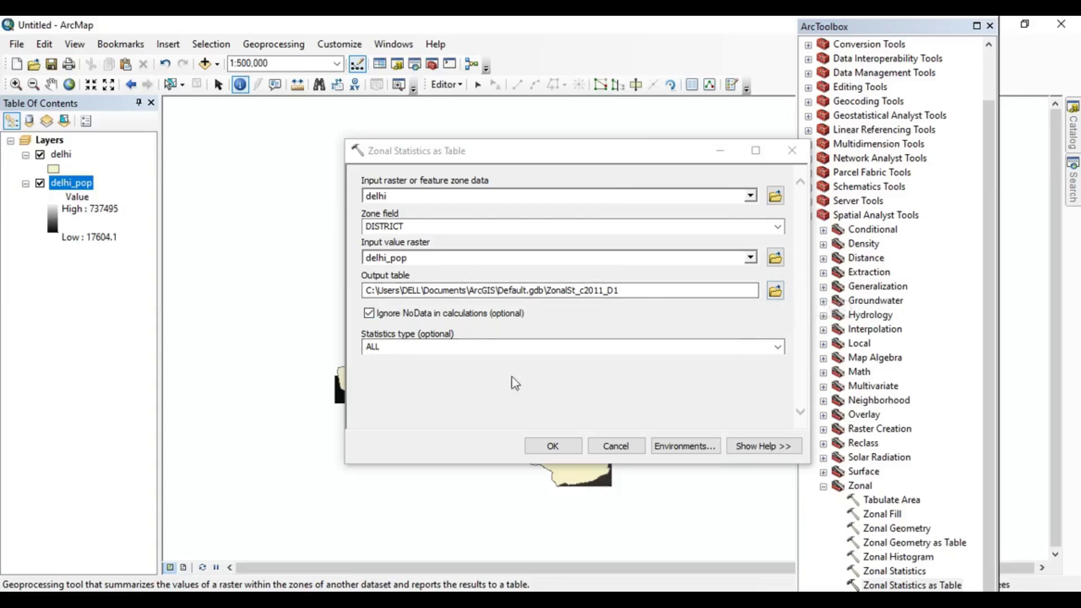
Review the statistics types, keep ALL, run the zonal statistics, and close the completion report and the toolbox.
{"action": "left_click", "coordinate": [778, 348]}
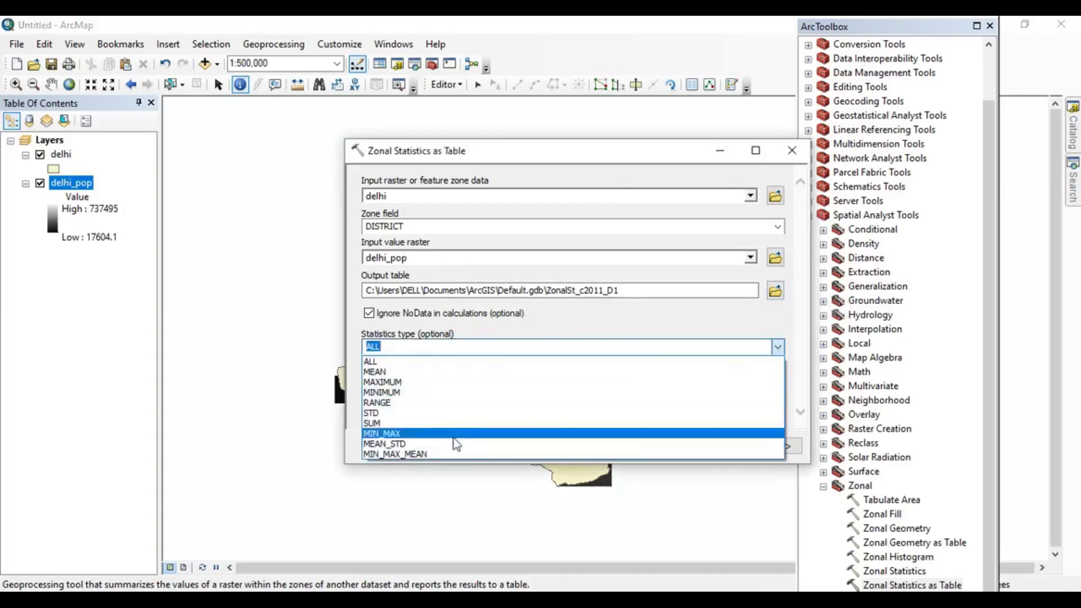
{"action": "left_click", "coordinate": [439, 333]}
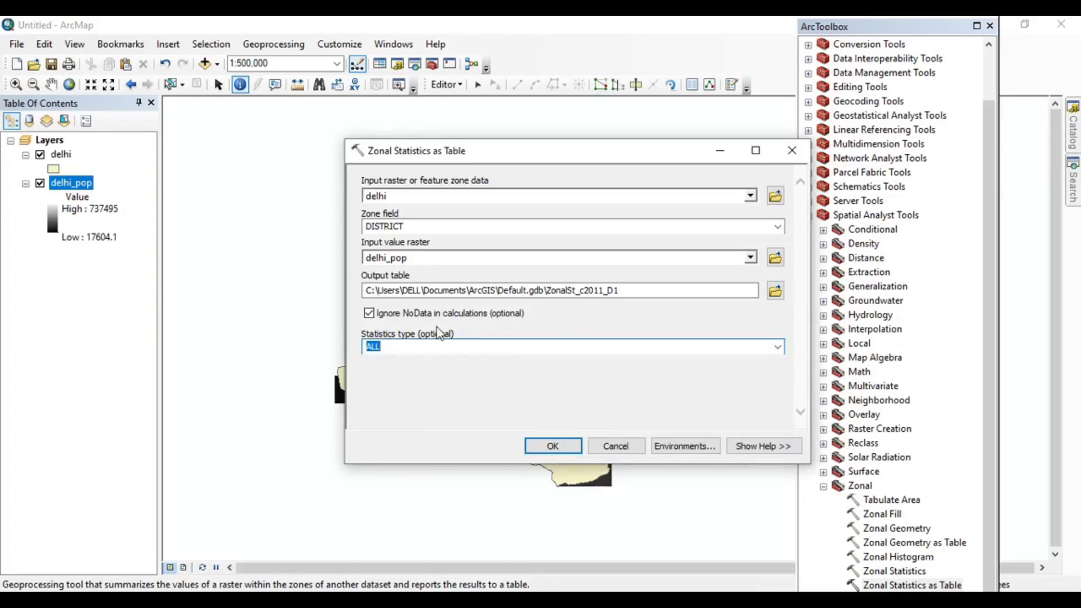
{"action": "left_click", "coordinate": [777, 347]}
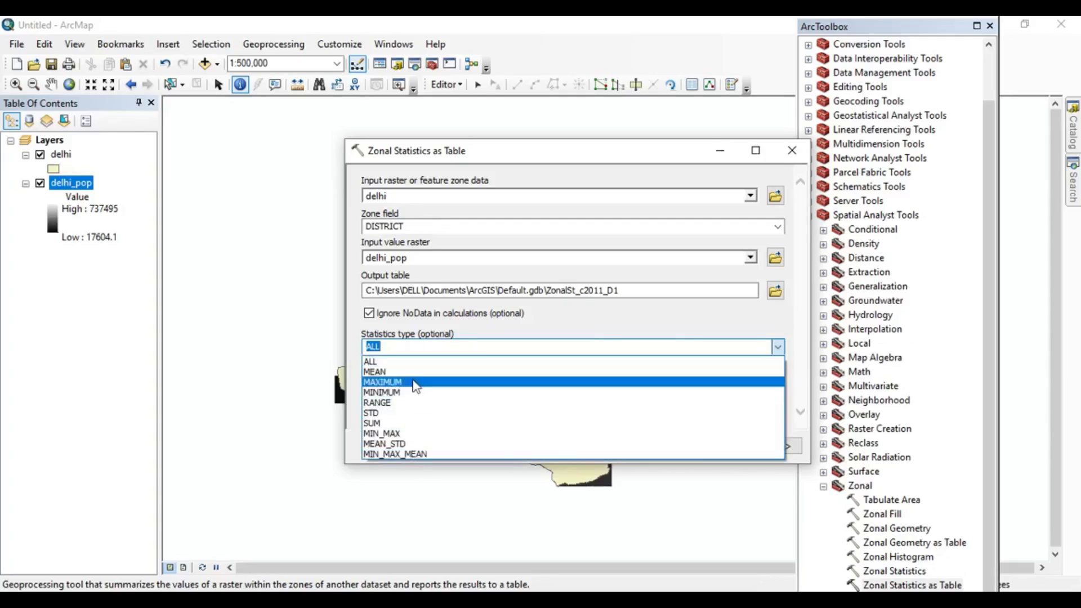
{"action": "left_click", "coordinate": [416, 347]}
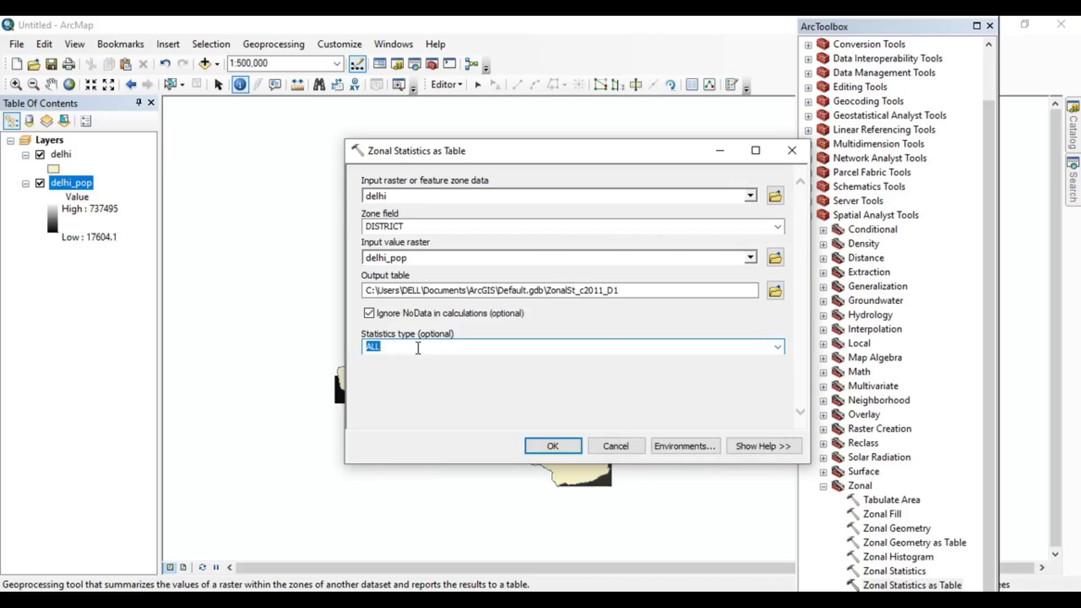
{"action": "left_click", "coordinate": [553, 446]}
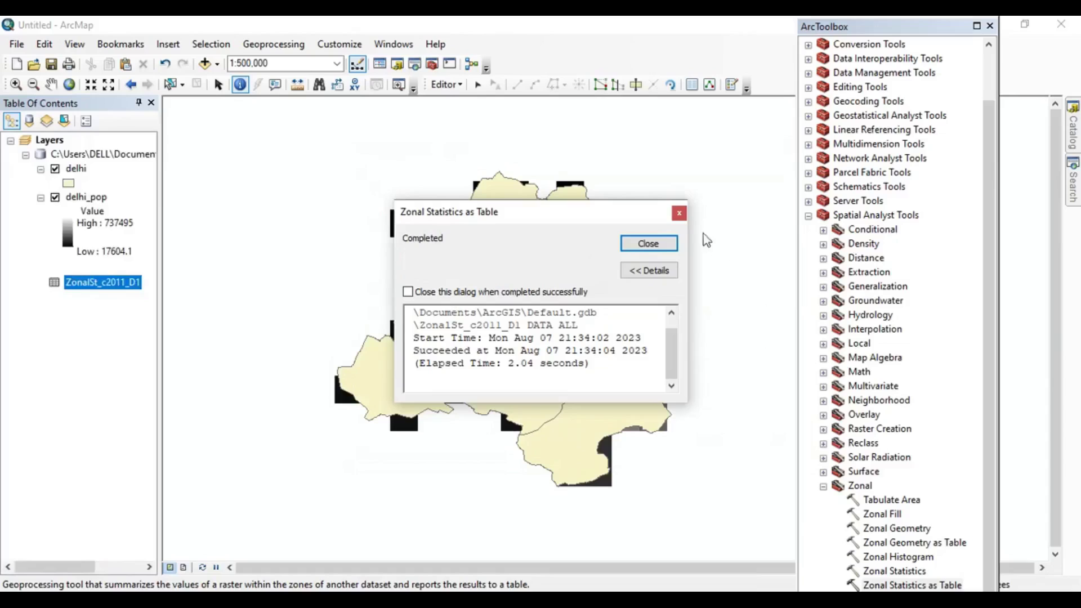
{"action": "left_click", "coordinate": [651, 244]}
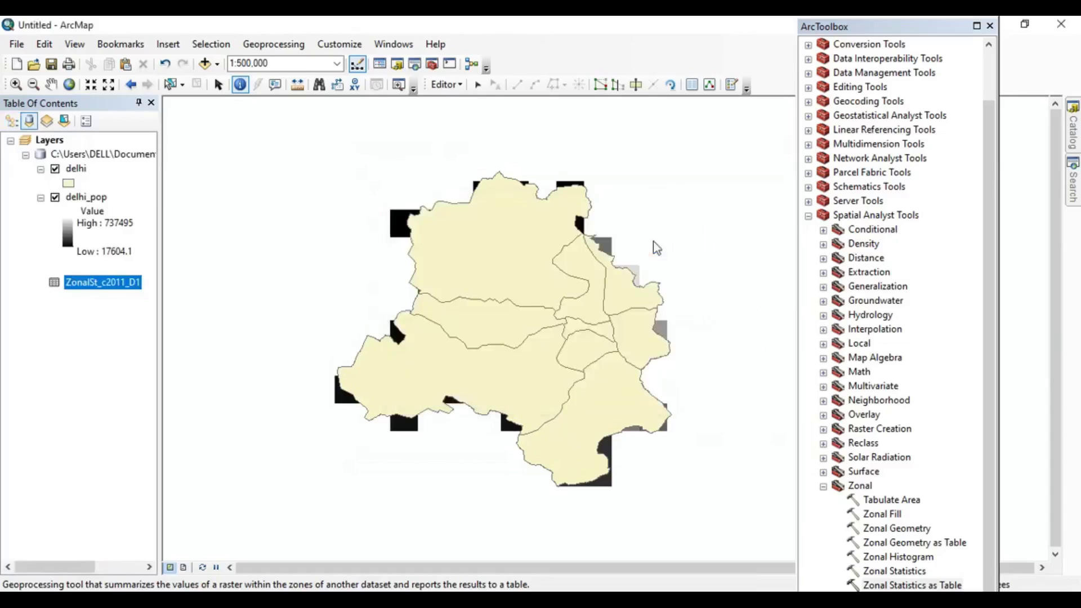
{"action": "left_click", "coordinate": [989, 26]}
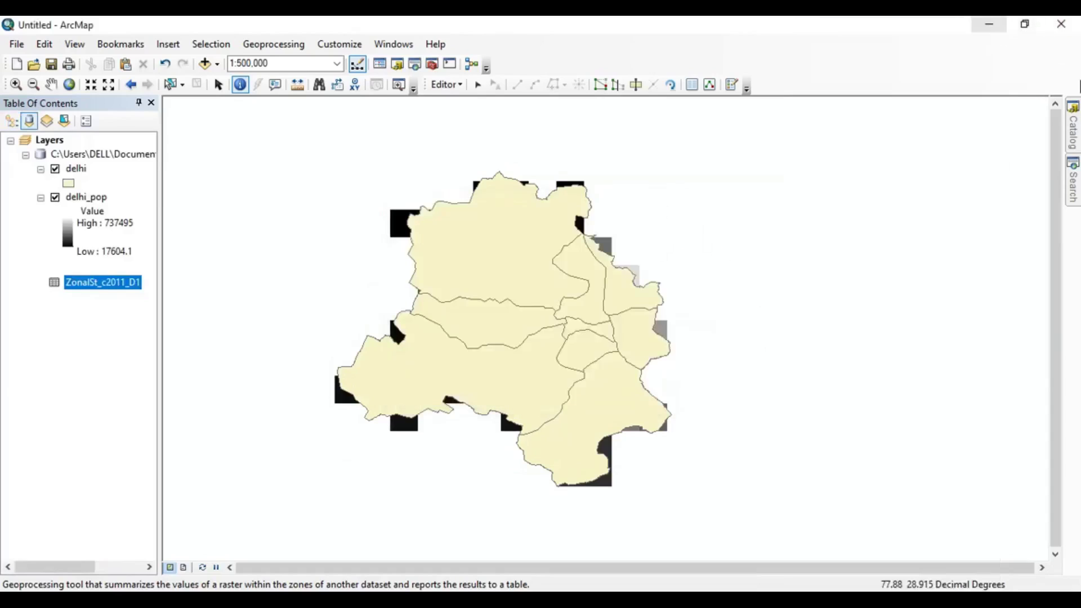
Open the ZonalSt_c2011_D1 table, examine the MIN, MAX, MEAN and SUM statistics for each district, and close the table.
{"action": "right_click", "coordinate": [97, 288]}
{"action": "left_click", "coordinate": [121, 291]}
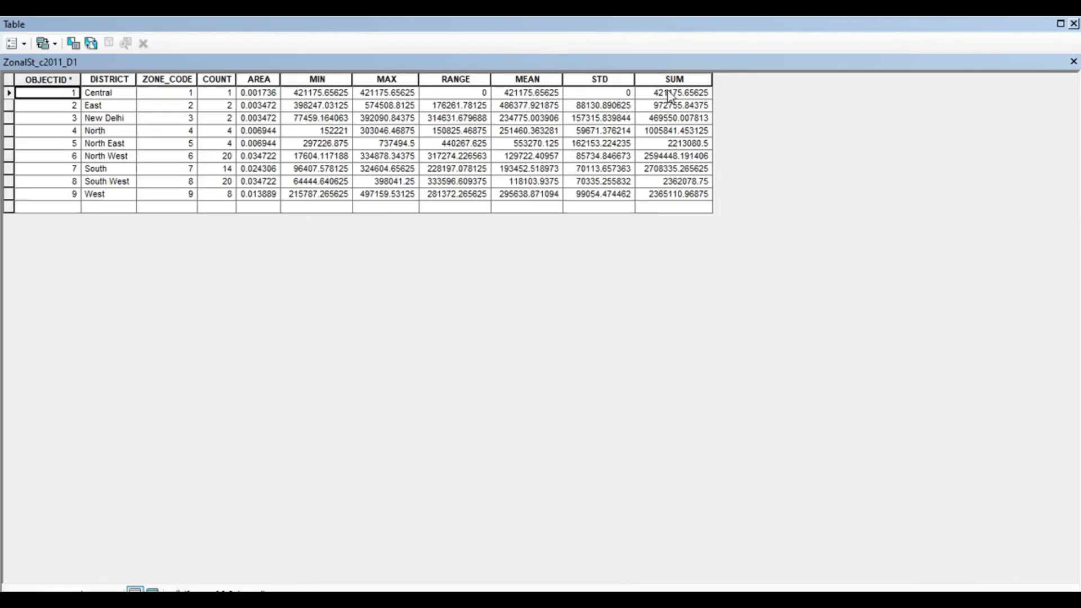
{"action": "left_click", "coordinate": [112, 95]}
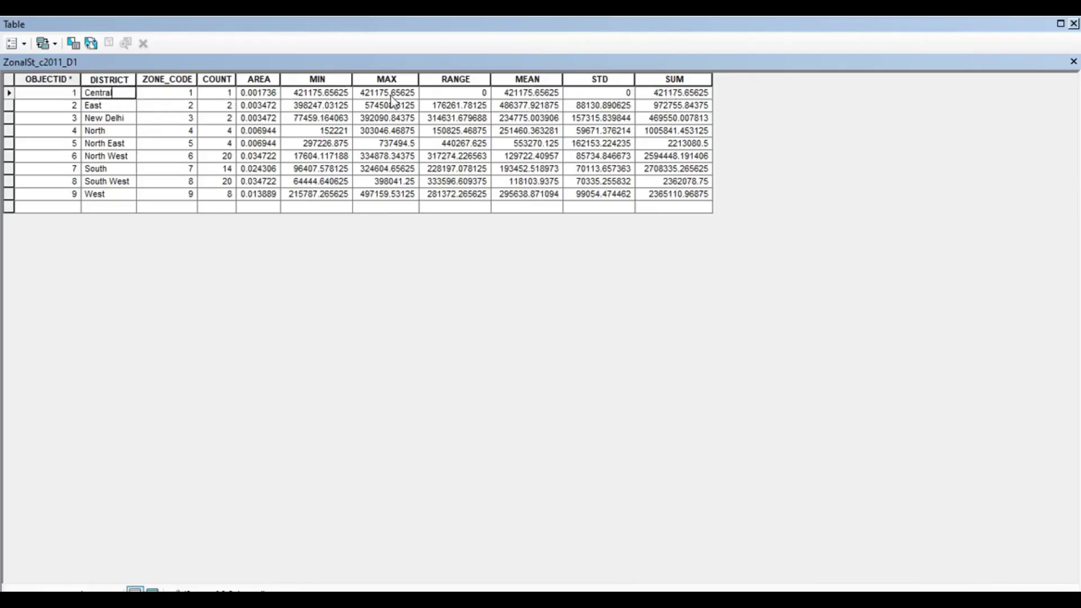
{"action": "left_click", "coordinate": [341, 94]}
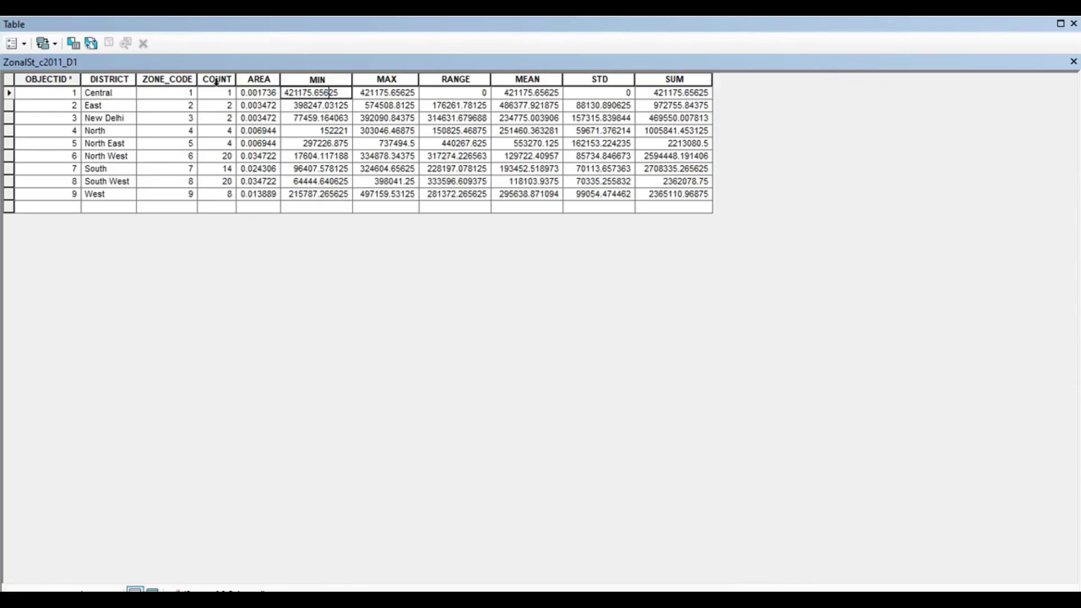
{"action": "left_click", "coordinate": [522, 94]}
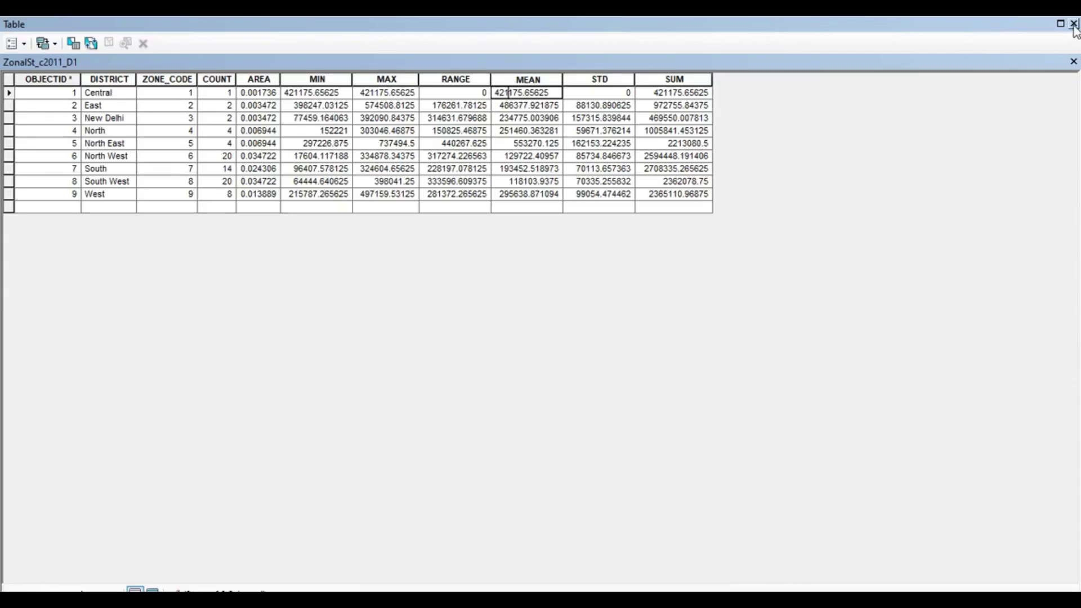
{"action": "left_click", "coordinate": [1074, 24]}
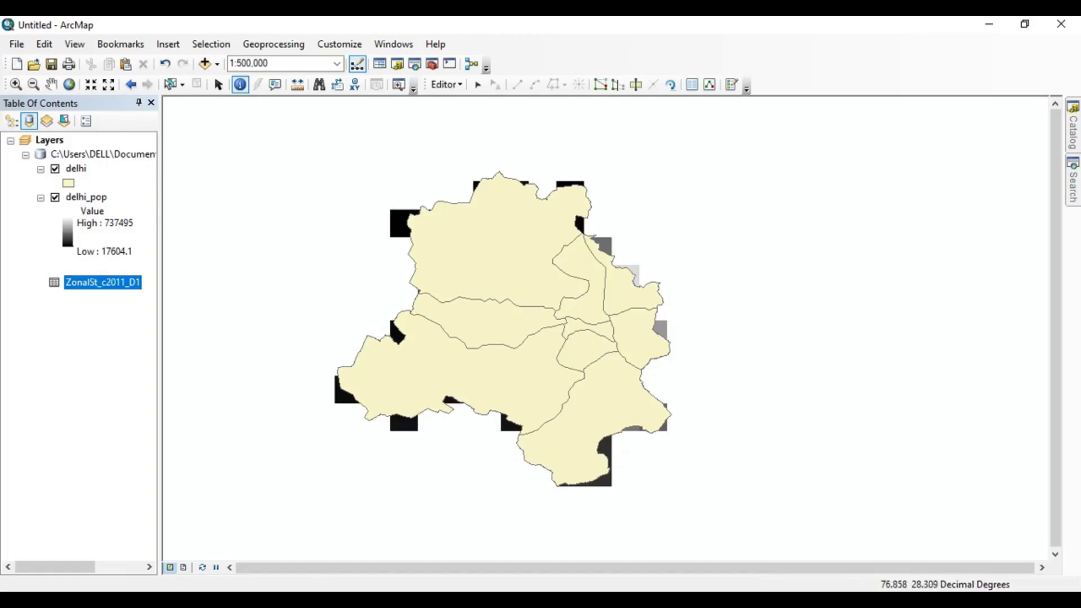
{"action": "left_click", "coordinate": [387, 392]}
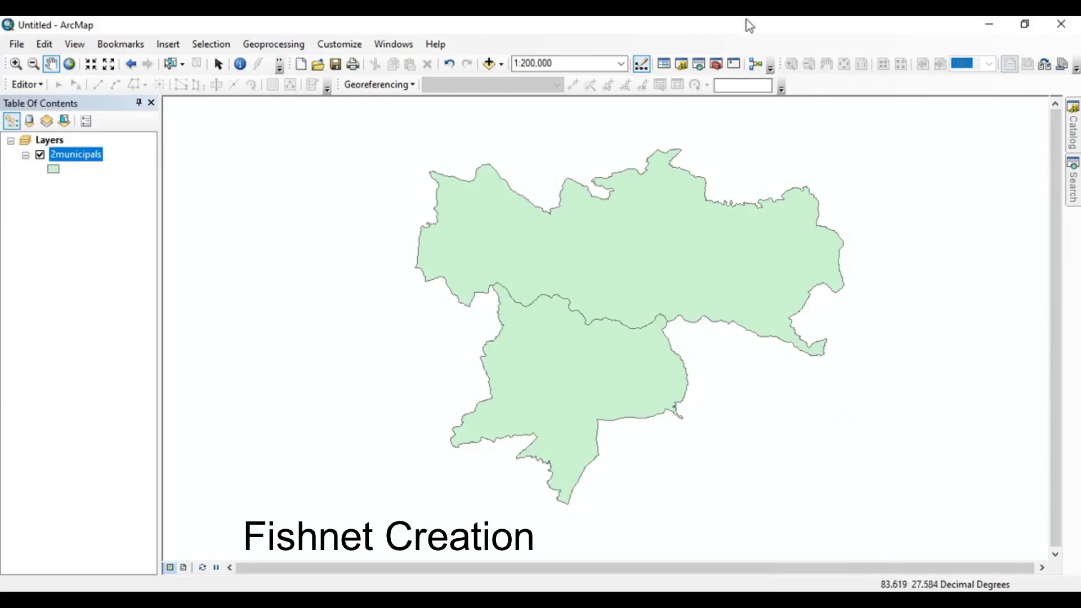
Locate the Create Fishnet tool in the Feature Class toolset of Data Management Tools, and close ArcToolbox.
{"action": "left_click", "coordinate": [716, 64]}
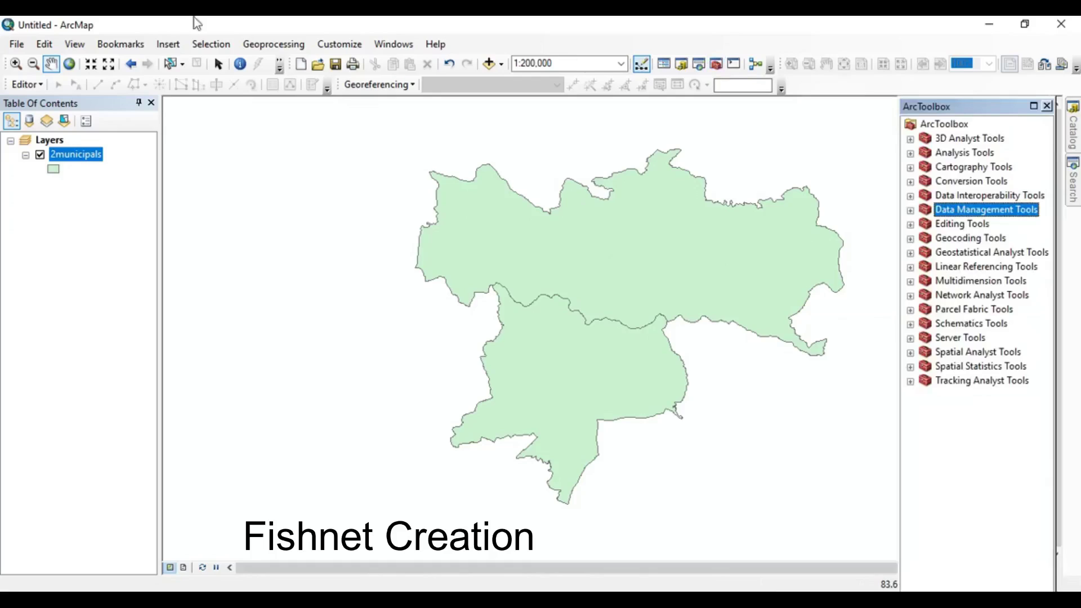
{"action": "left_click", "coordinate": [970, 223]}
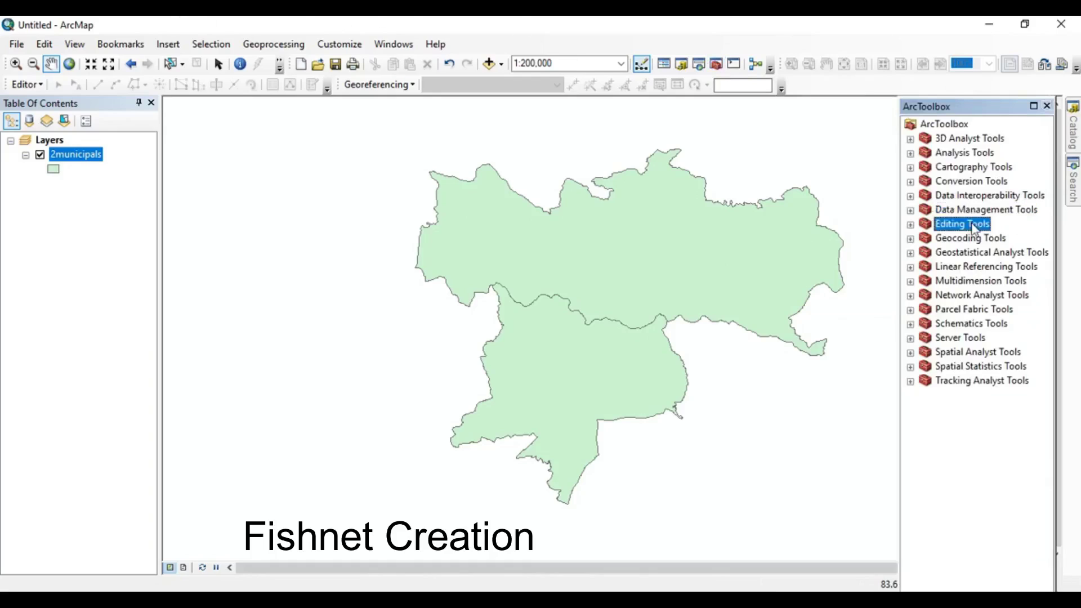
{"action": "left_click", "coordinate": [963, 214]}
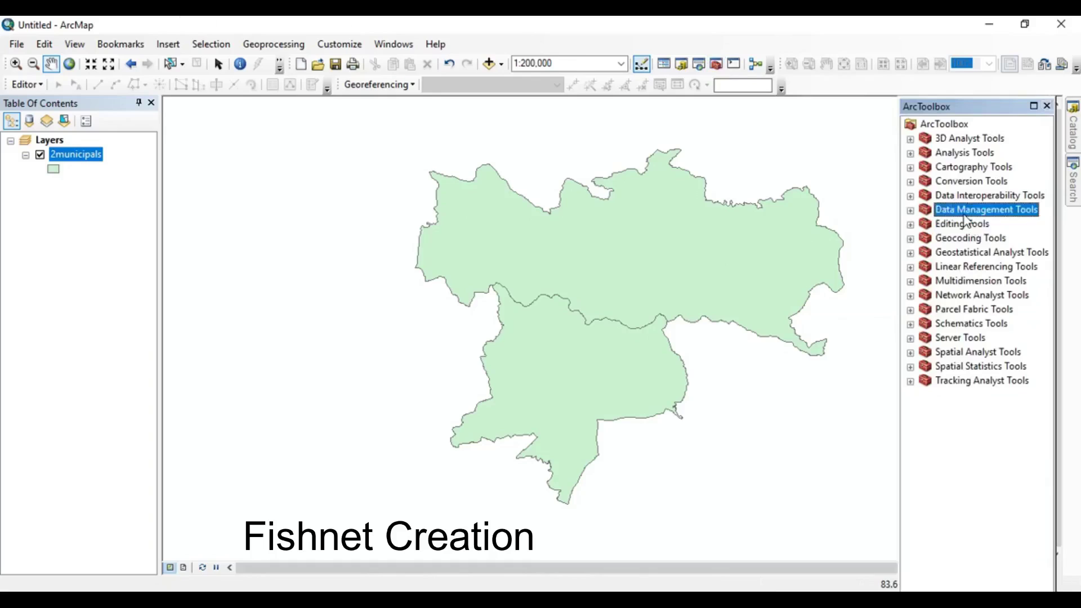
{"action": "left_click", "coordinate": [910, 211]}
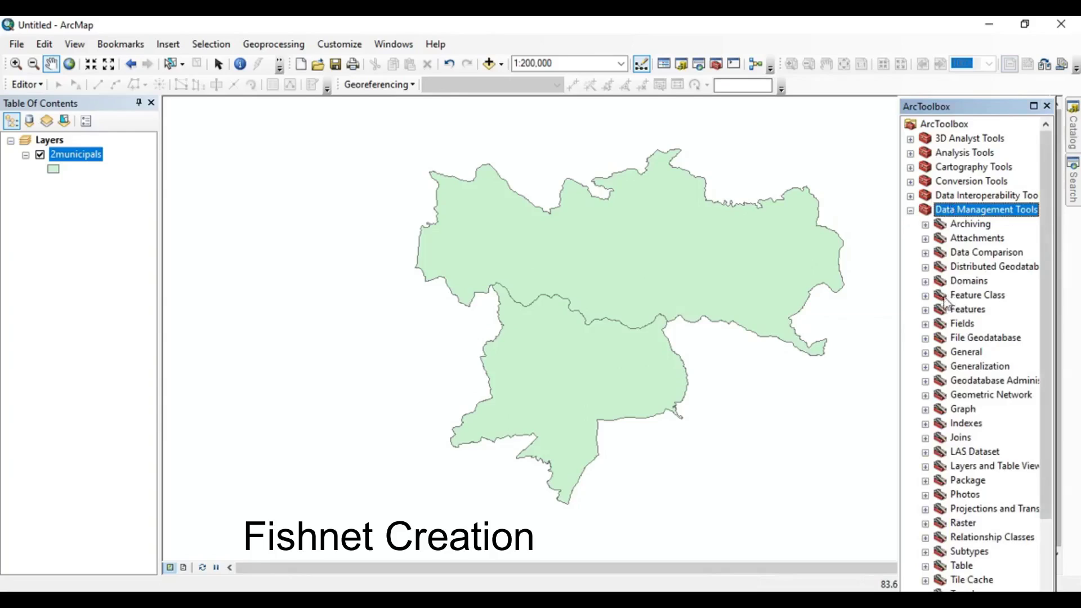
{"action": "left_click", "coordinate": [925, 296]}
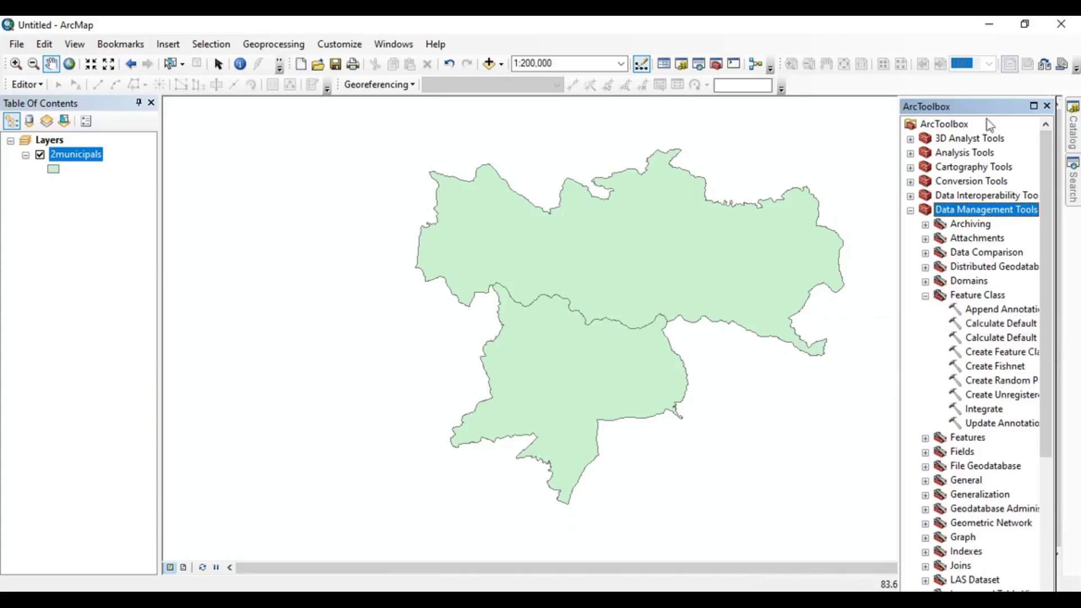
{"action": "left_click", "coordinate": [1047, 106]}
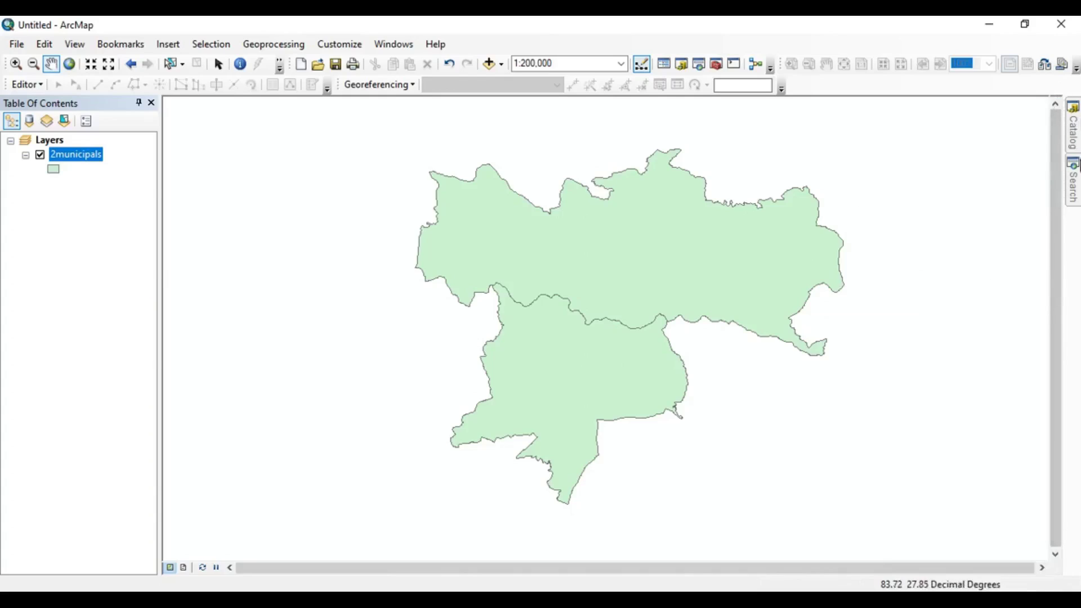
Search the tools for fishnet and open the Create Fishnet (Data Management) tool.
{"action": "left_click", "coordinate": [1072, 180]}
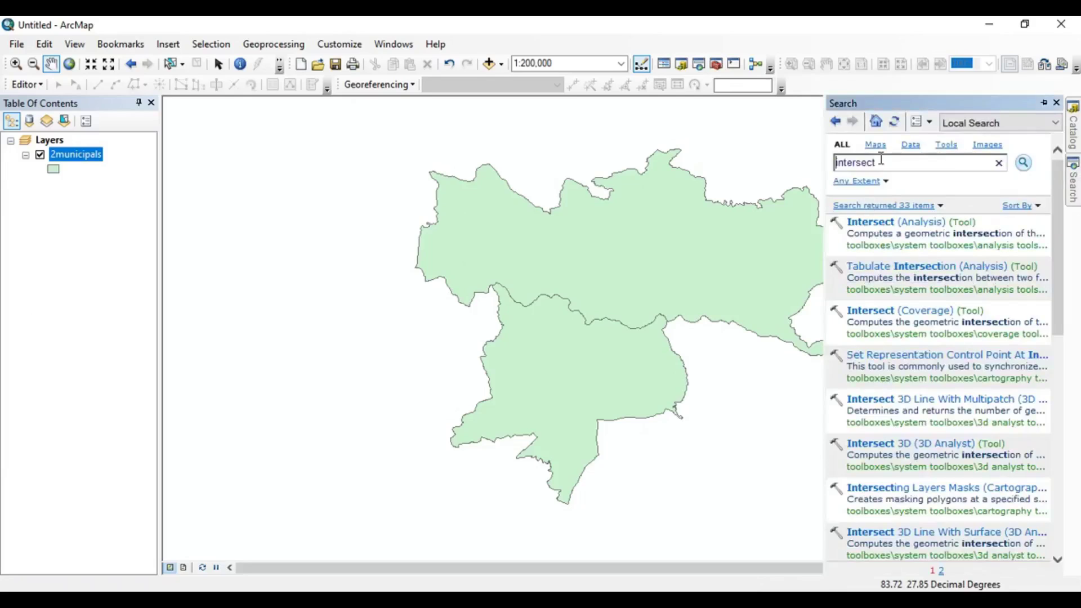
{"action": "double_click", "coordinate": [878, 163]}
{"action": "key", "text": "BackSpace"}
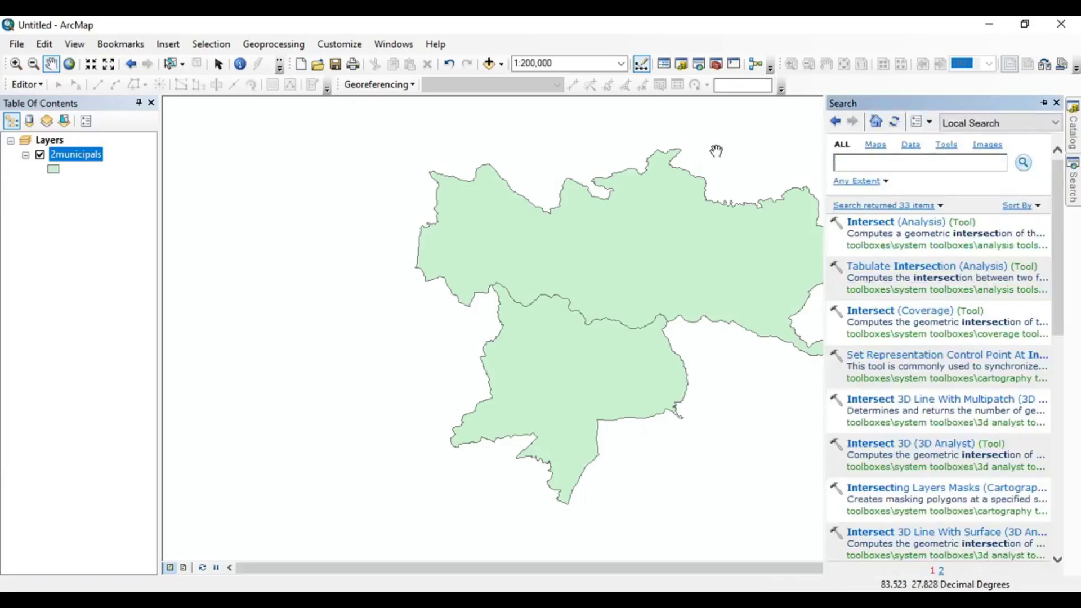
{"action": "type", "text": "fishnet"}
{"action": "key", "text": "Return"}
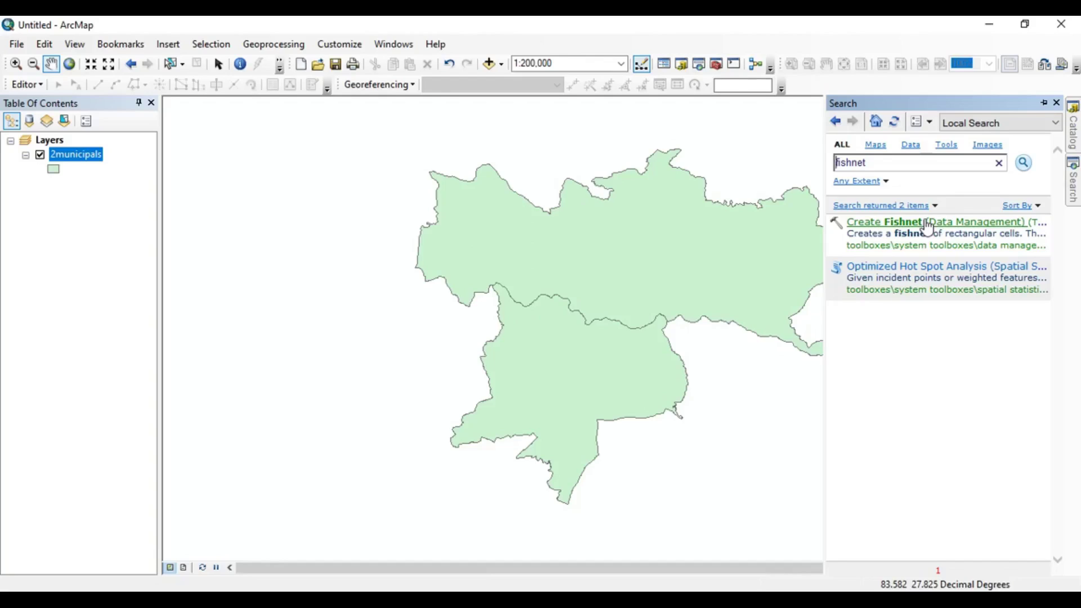
{"action": "left_click", "coordinate": [924, 221]}
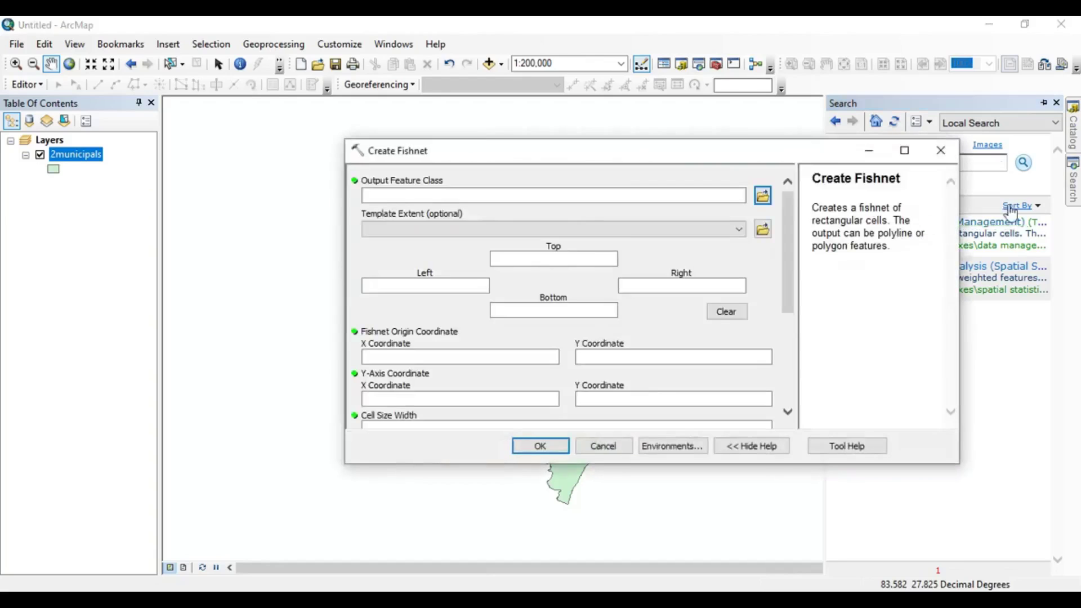
Set the fishnet output to fish in the Indian Maps folder and match the template extent to the 2municipals layer.
{"action": "left_click", "coordinate": [764, 197]}
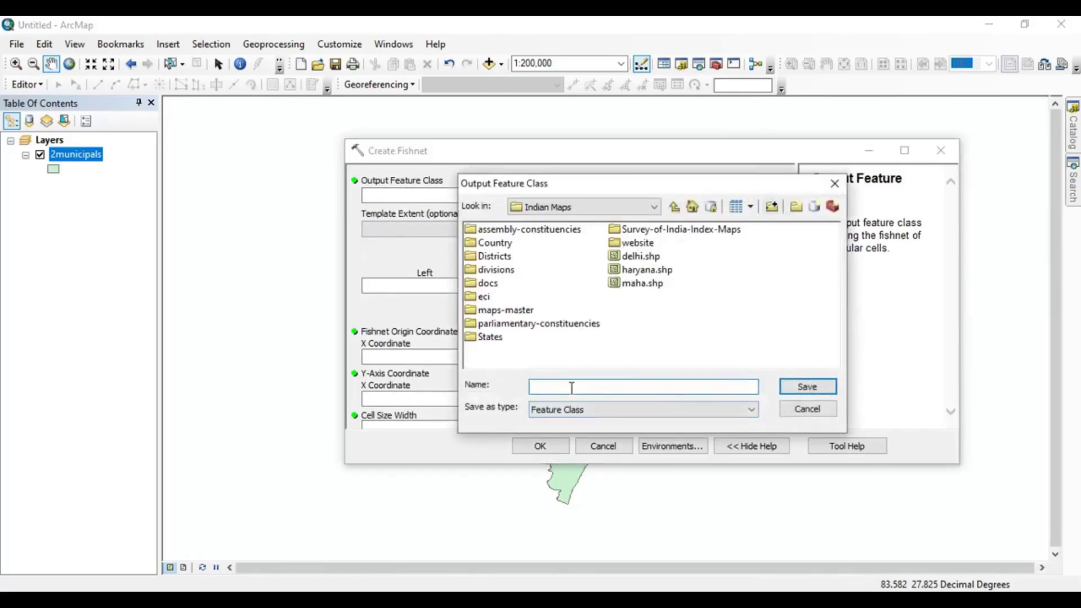
{"action": "type", "text": "fish"}
{"action": "left_click", "coordinate": [809, 386]}
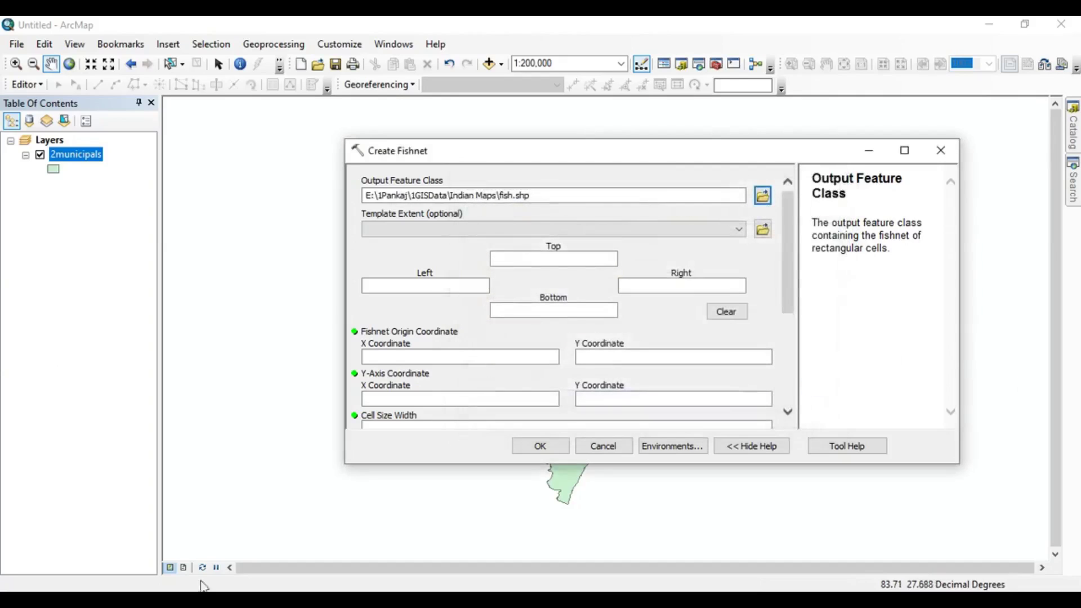
{"action": "left_click", "coordinate": [438, 229]}
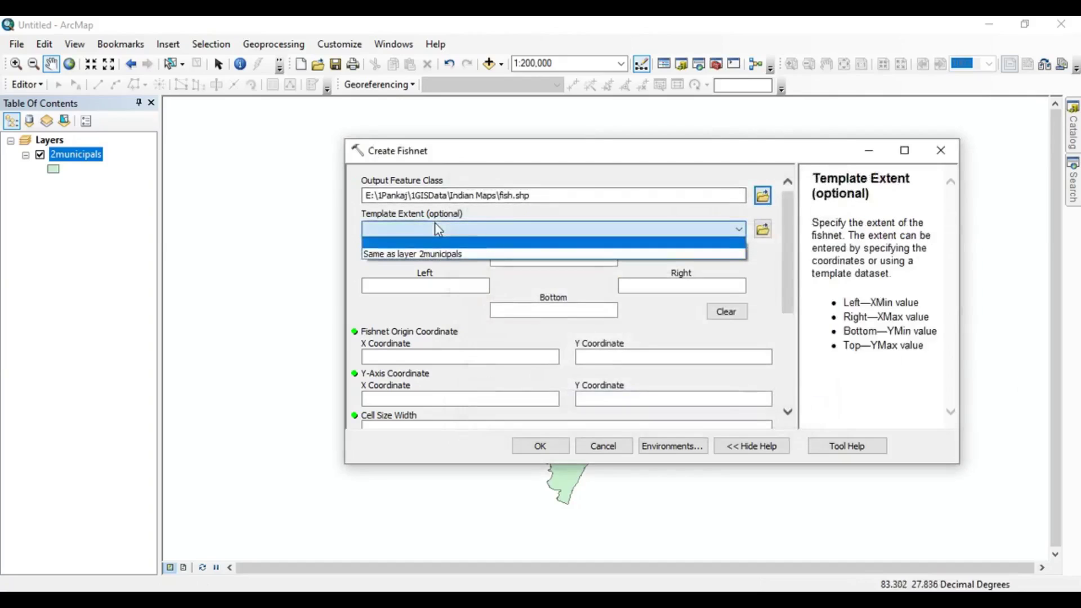
{"action": "left_click", "coordinate": [432, 255]}
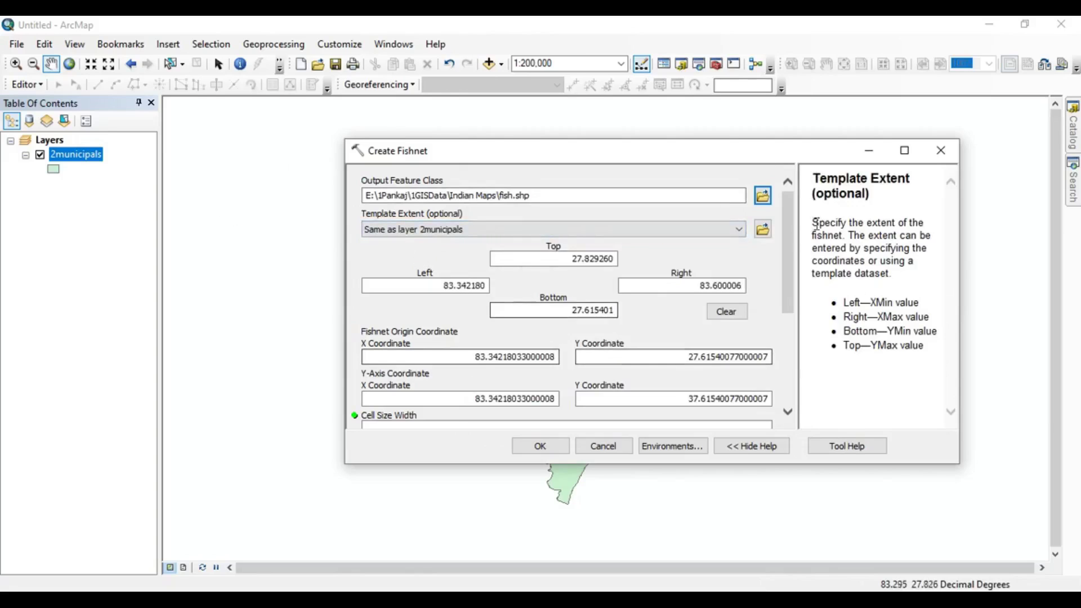
Leave the cell size width and height empty, and set the fishnet to 15 rows and 10 columns.
{"action": "left_click_drag", "start_coordinate": [789, 241], "coordinate": [789, 315]}
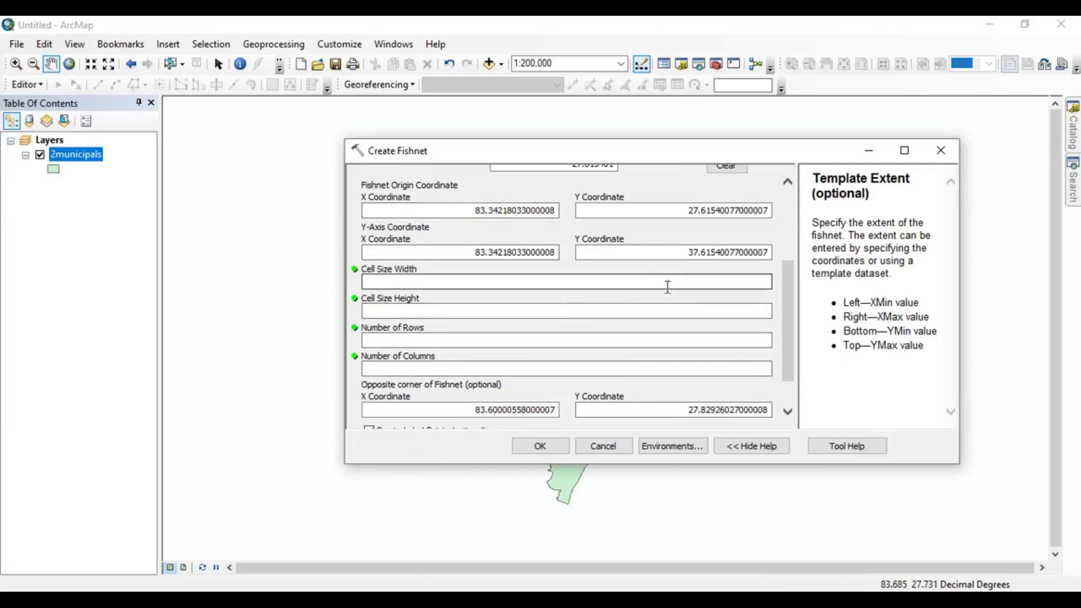
{"action": "left_click", "coordinate": [651, 344]}
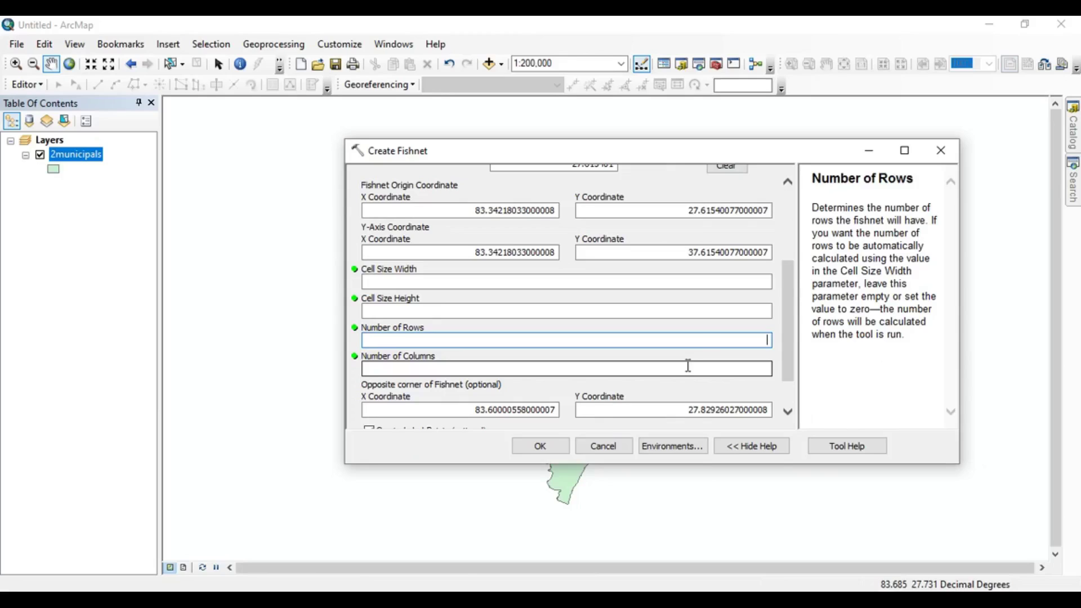
{"action": "left_click", "coordinate": [700, 281]}
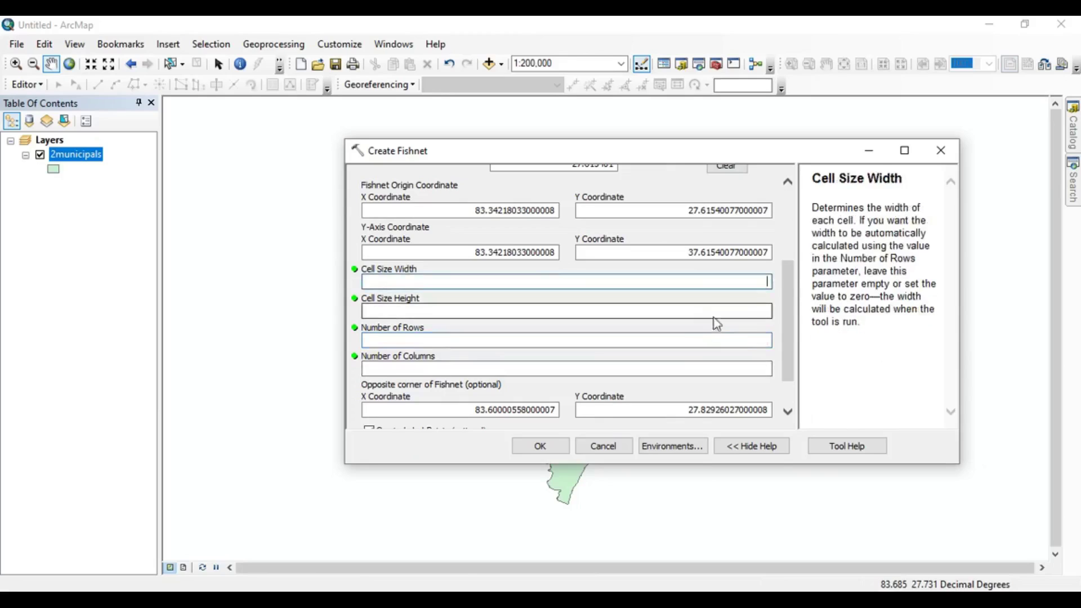
{"action": "left_click", "coordinate": [715, 310]}
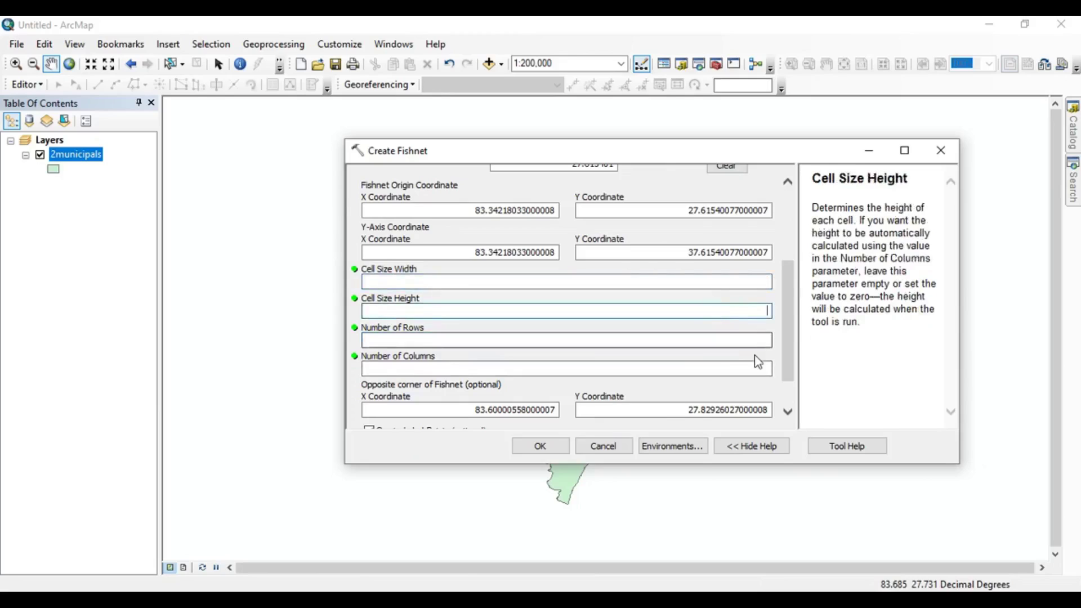
{"action": "left_click", "coordinate": [735, 343]}
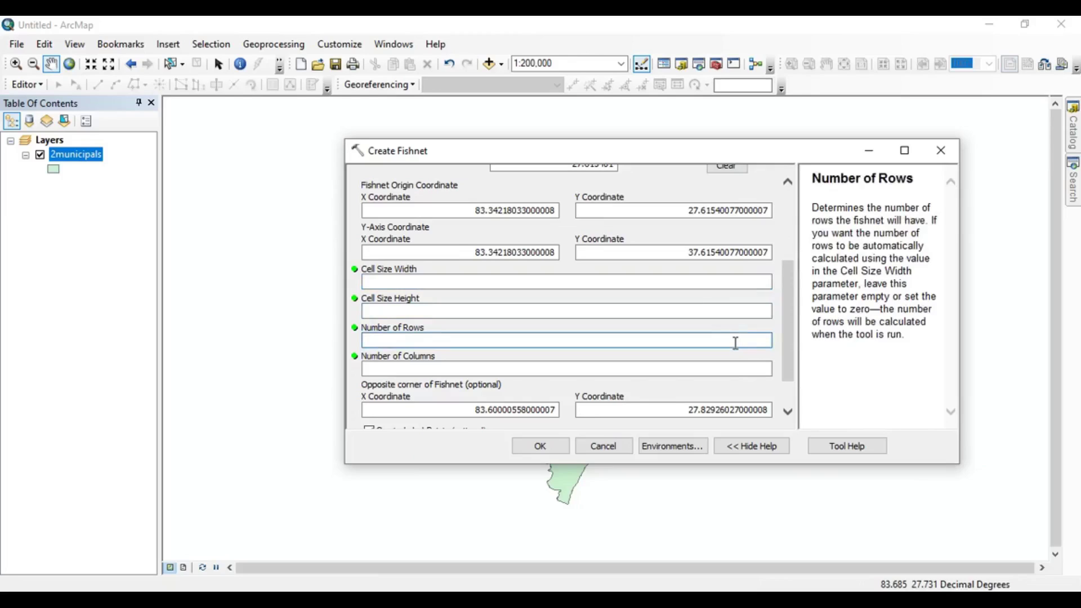
{"action": "type", "text": "15"}
{"action": "left_click", "coordinate": [757, 366]}
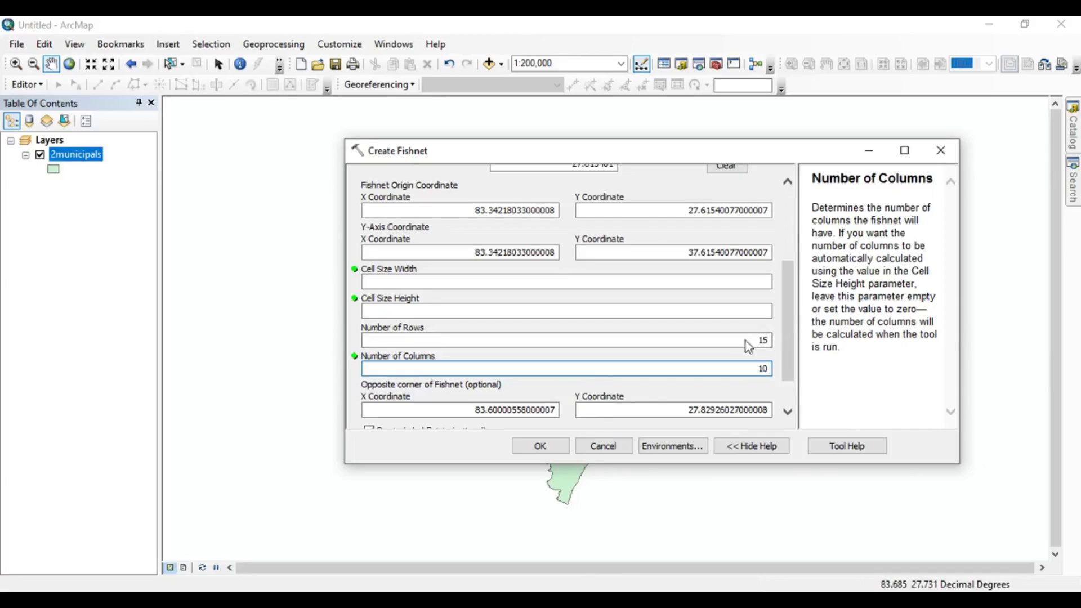
Create the fishnet with POLYGON geometry and label points, and move the 2municipals layer between fish_label and fish.
{"action": "left_click_drag", "start_coordinate": [788, 316], "coordinate": [790, 369]}
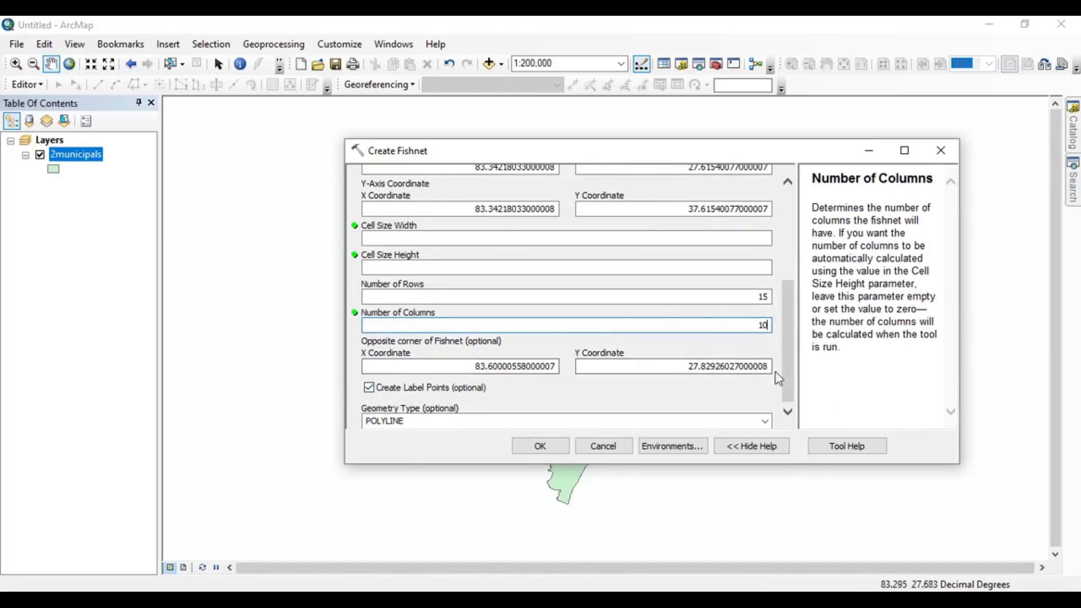
{"action": "left_click", "coordinate": [764, 421]}
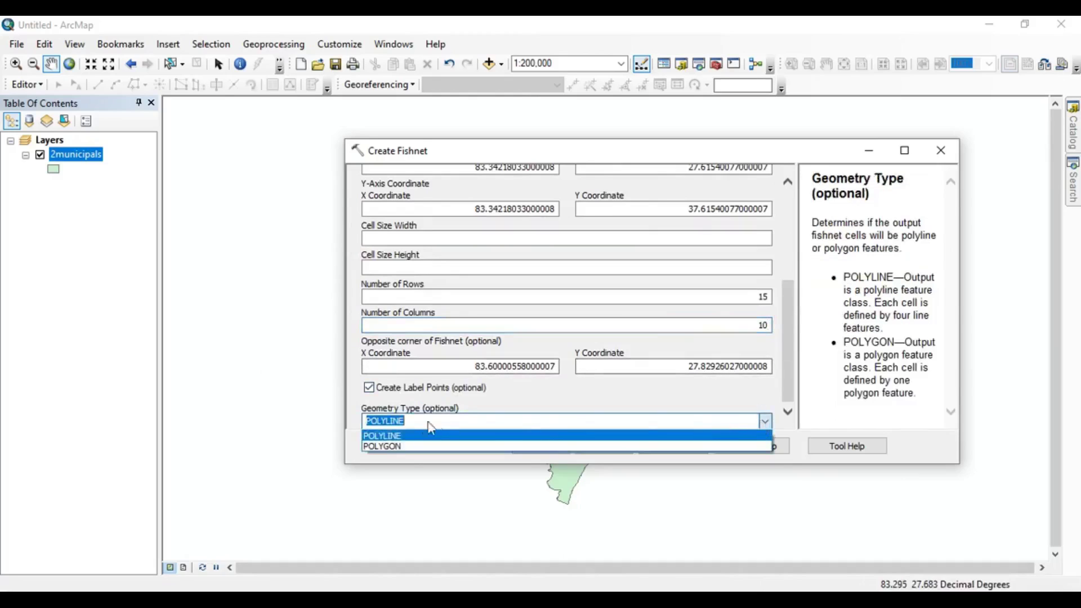
{"action": "left_click", "coordinate": [387, 446]}
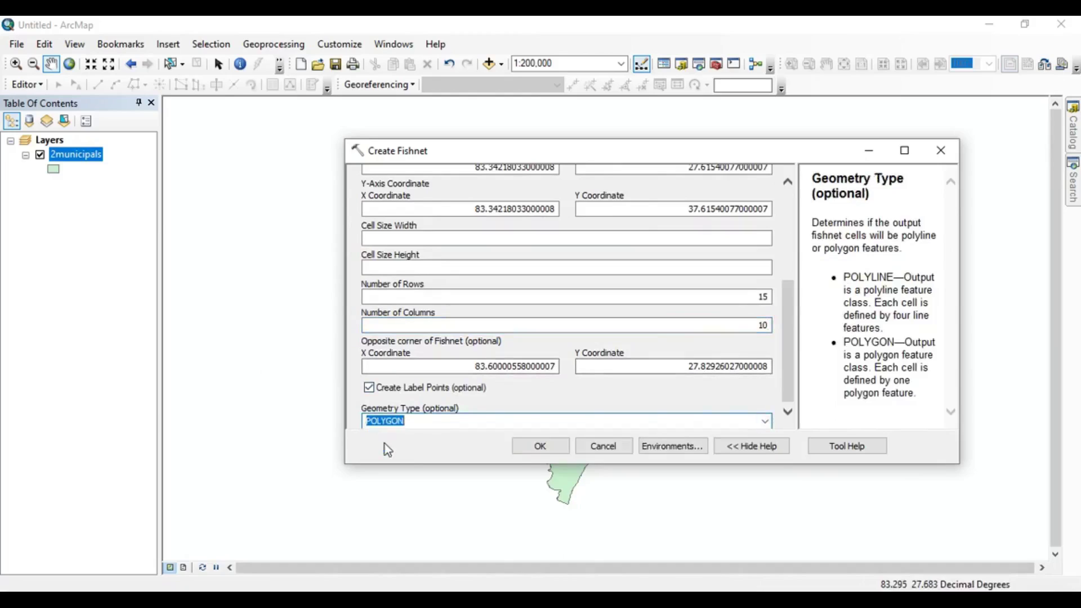
{"action": "left_click", "coordinate": [525, 445]}
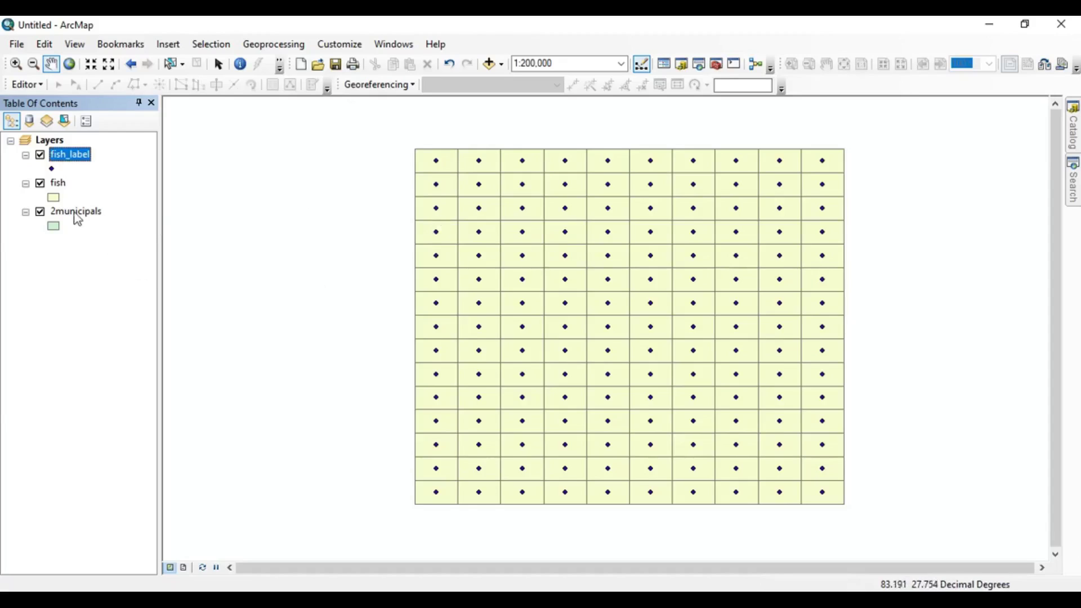
{"action": "left_click_drag", "start_coordinate": [77, 213], "coordinate": [77, 170]}
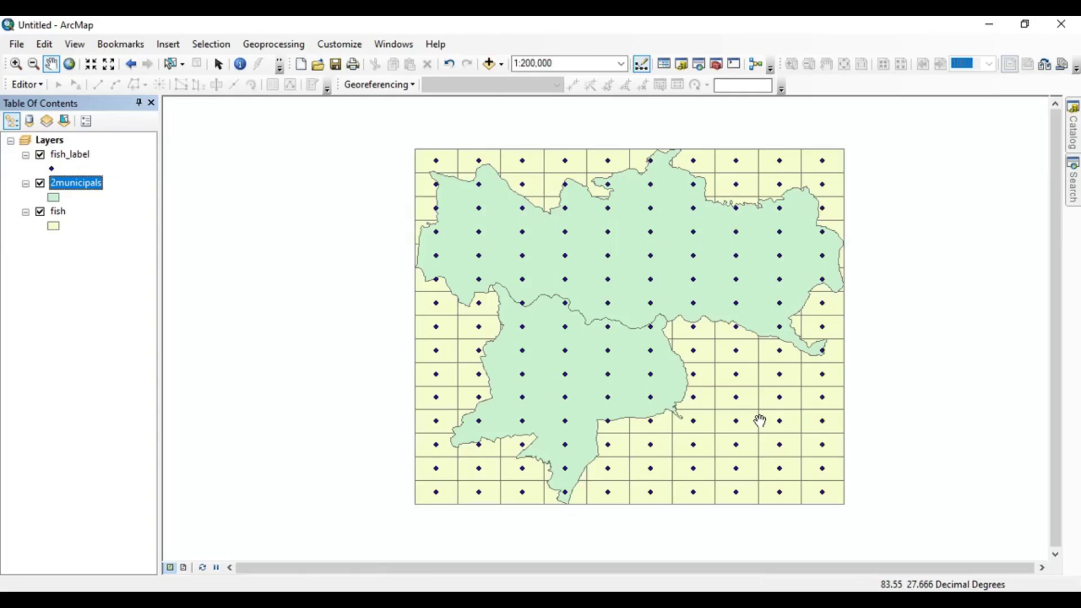
Search the tools for intersect and open the Intersect (Analysis) tool.
{"action": "left_click", "coordinate": [1075, 191]}
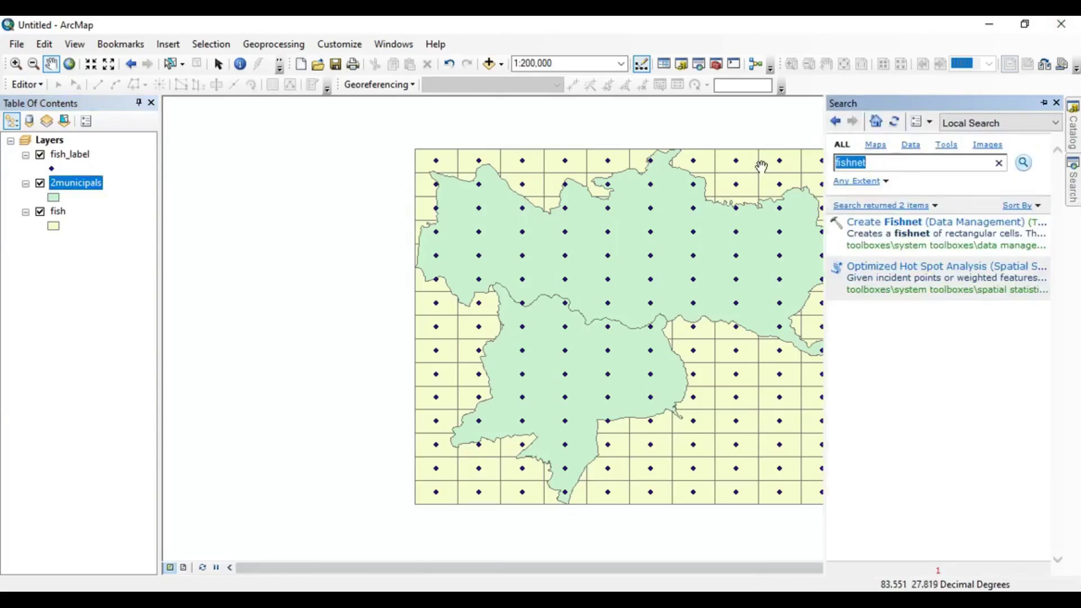
{"action": "type", "text": "intersec"}
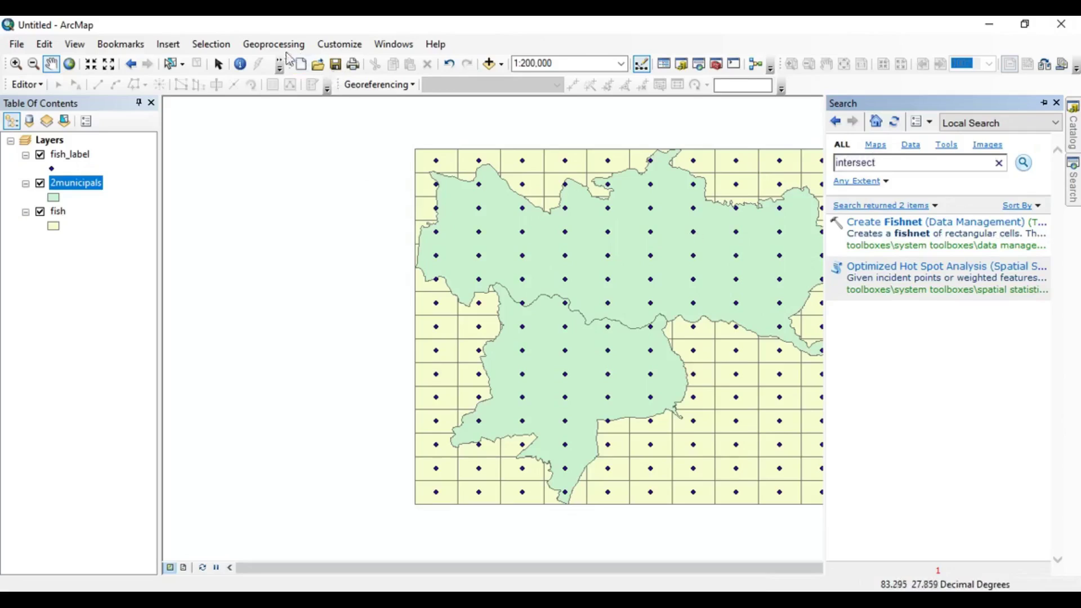
{"action": "left_click", "coordinate": [266, 46]}
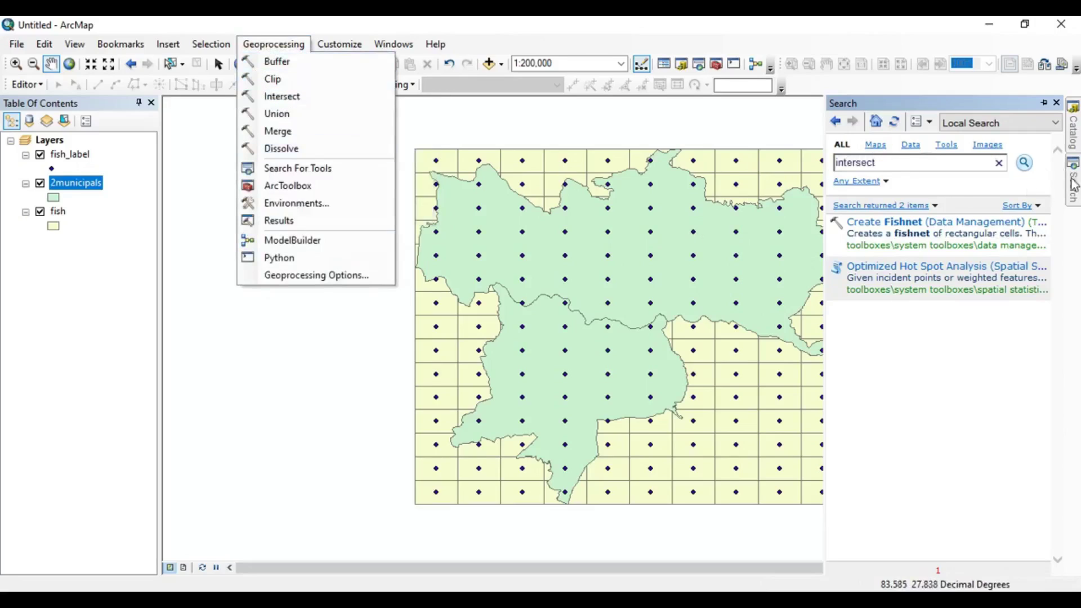
{"action": "left_click", "coordinate": [905, 167]}
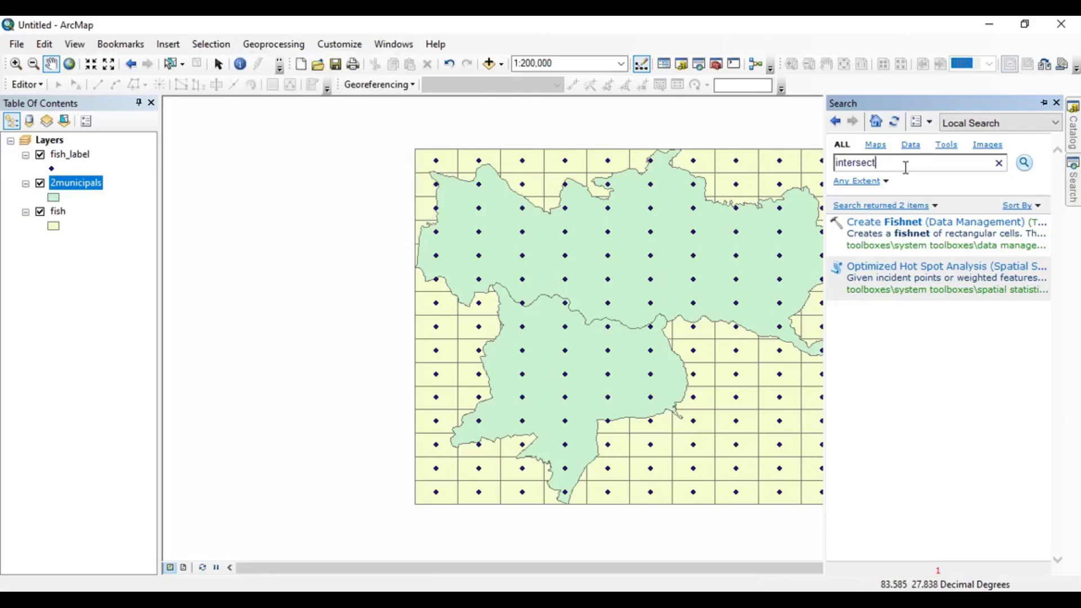
{"action": "type", "text": "intersect"}
{"action": "key", "text": "Return"}
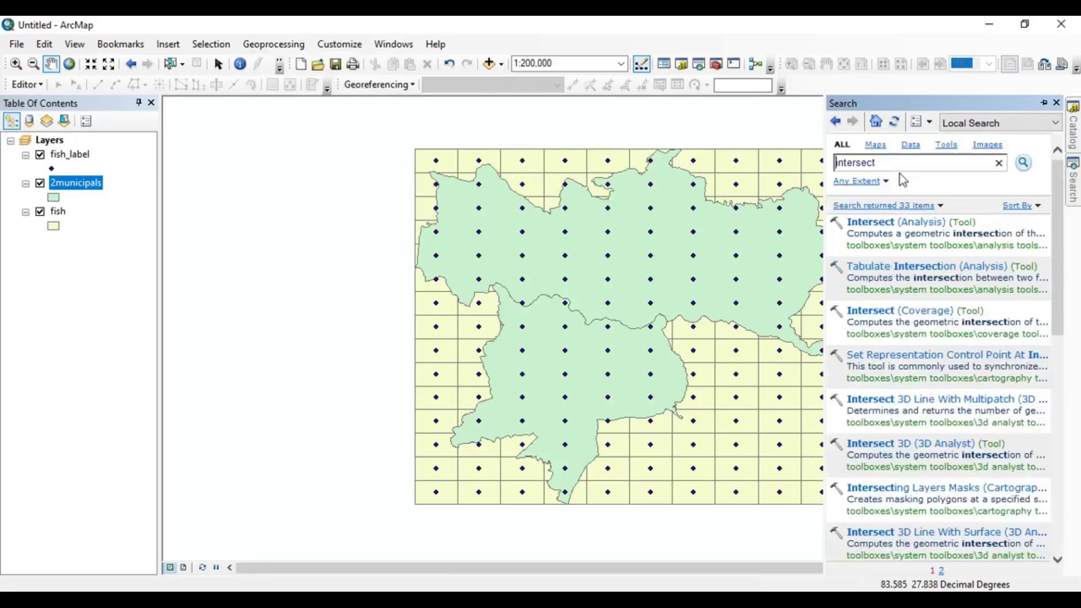
{"action": "left_click", "coordinate": [879, 224]}
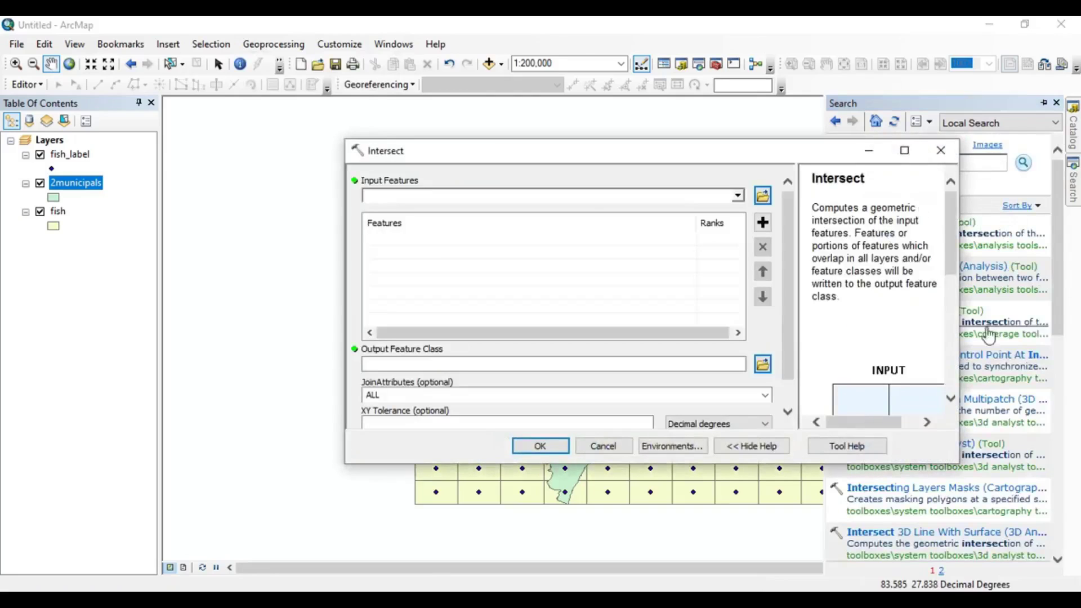
Intersect the fish and 2municipals layers, keeping the default fish_Intersect output, ALL join attributes and INPUT output type.
{"action": "left_click", "coordinate": [738, 196]}
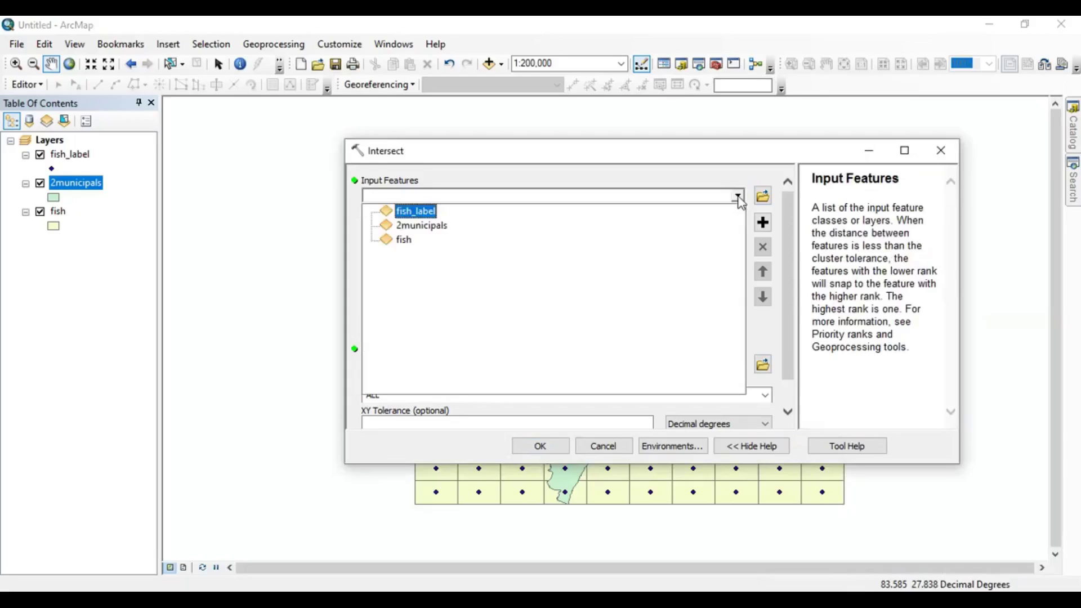
{"action": "left_click", "coordinate": [403, 240]}
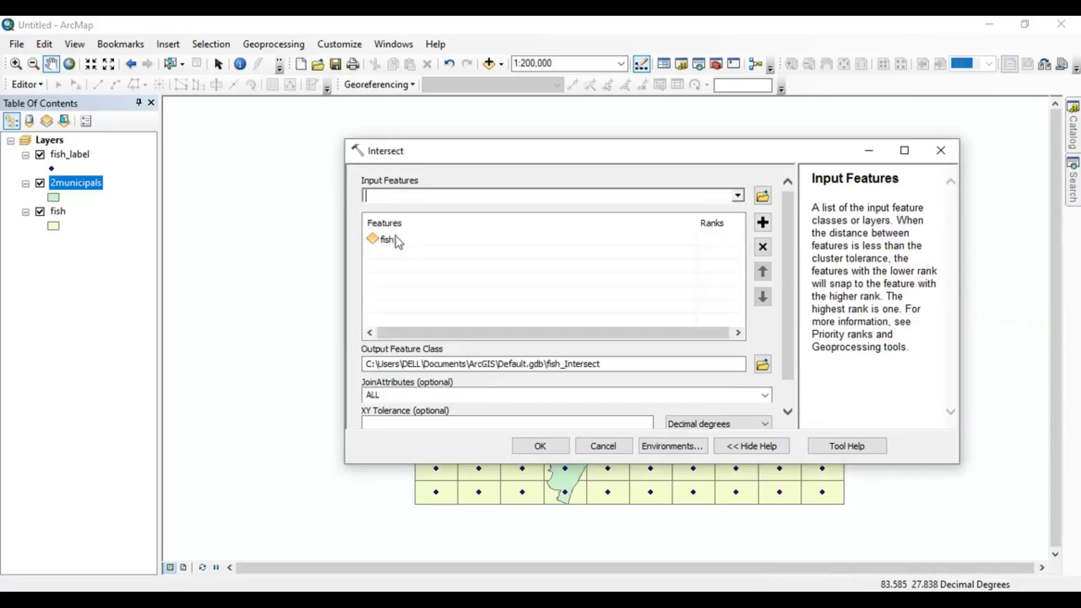
{"action": "left_click", "coordinate": [737, 196]}
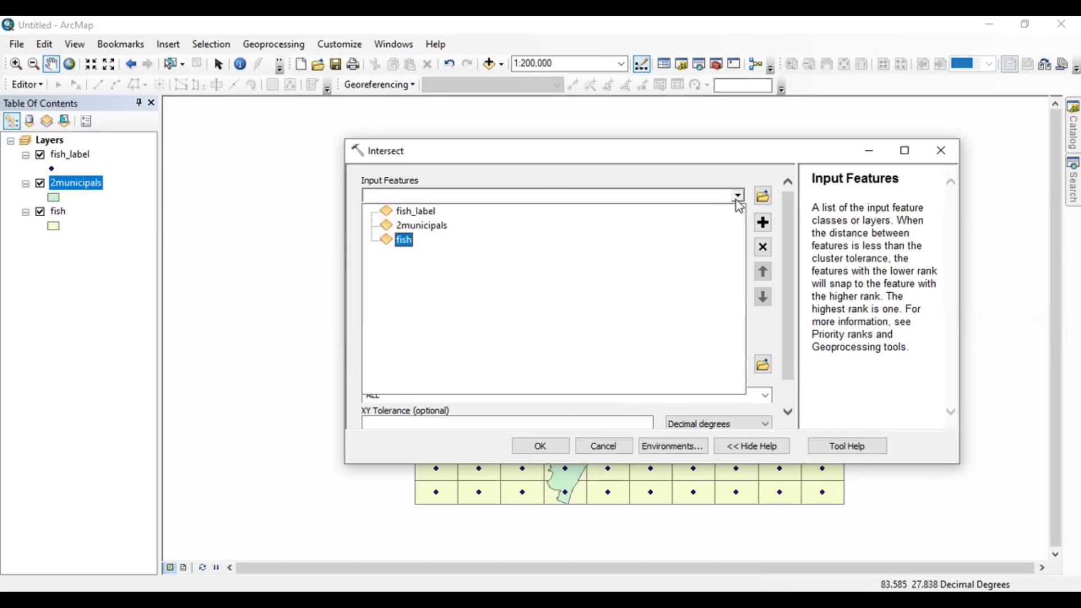
{"action": "left_click", "coordinate": [421, 226]}
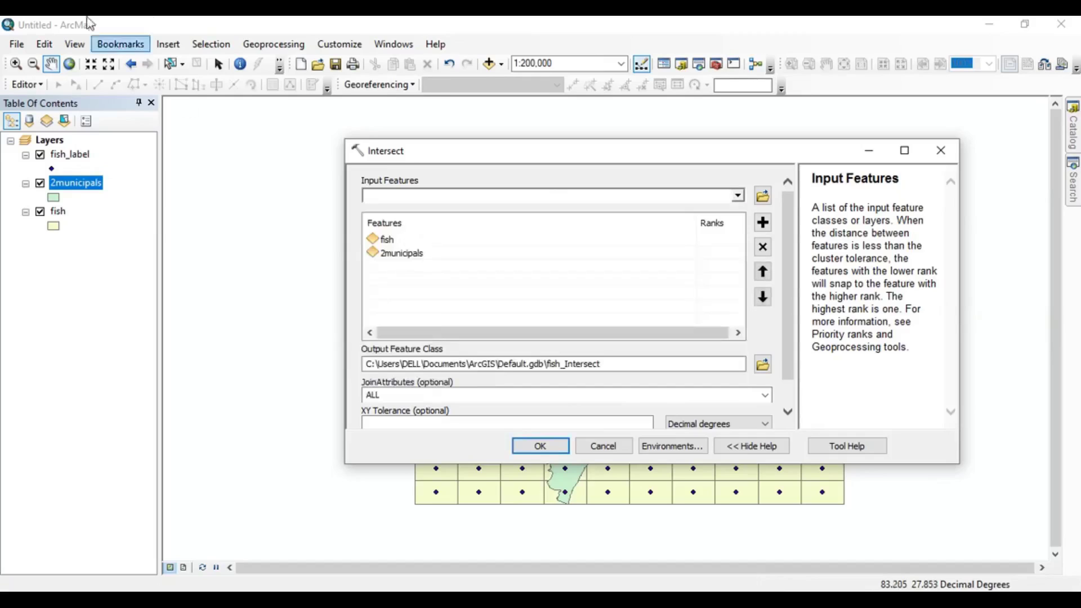
{"action": "scroll", "coordinate": [788, 316], "scroll_direction": "down", "scroll_amount": 2}
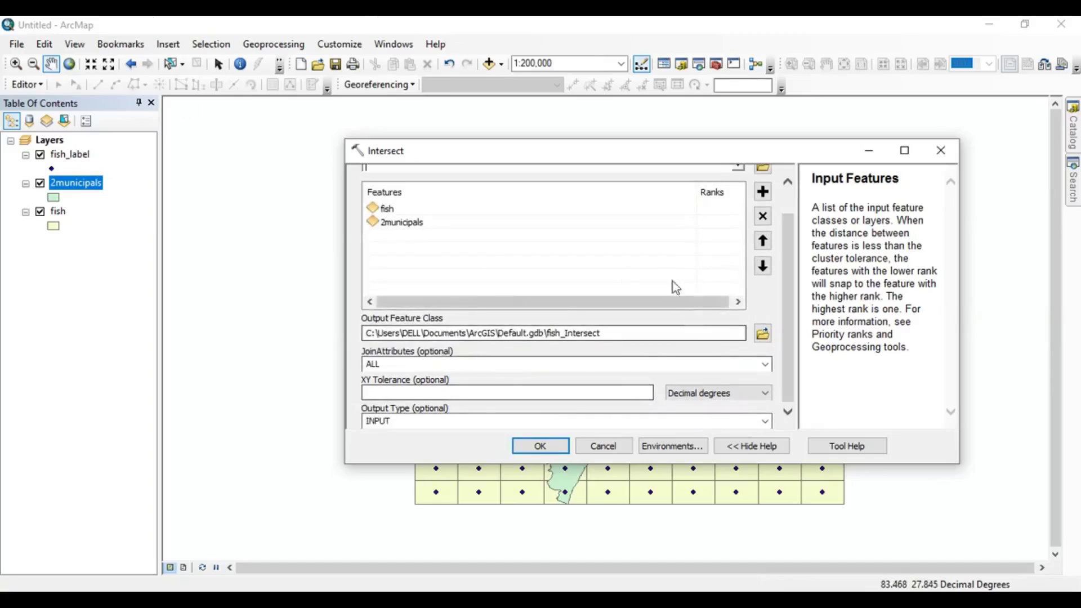
{"action": "left_click", "coordinate": [538, 450]}
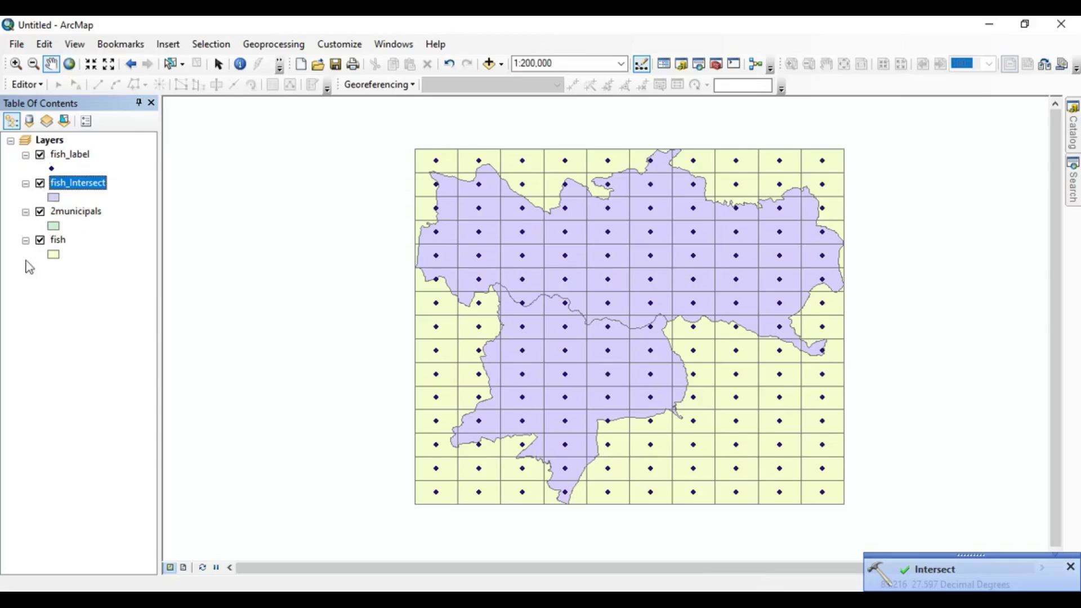
Hide the fish and fish_label layers and inspect the gridded municipal polygons of fish_Intersect.
{"action": "left_click", "coordinate": [40, 241]}
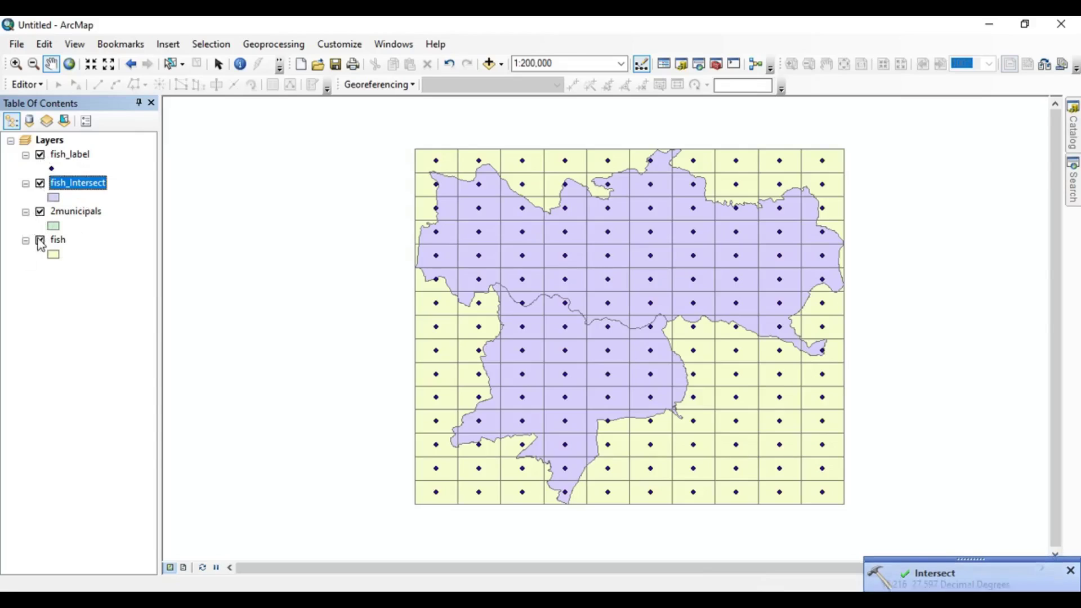
{"action": "left_click", "coordinate": [40, 155]}
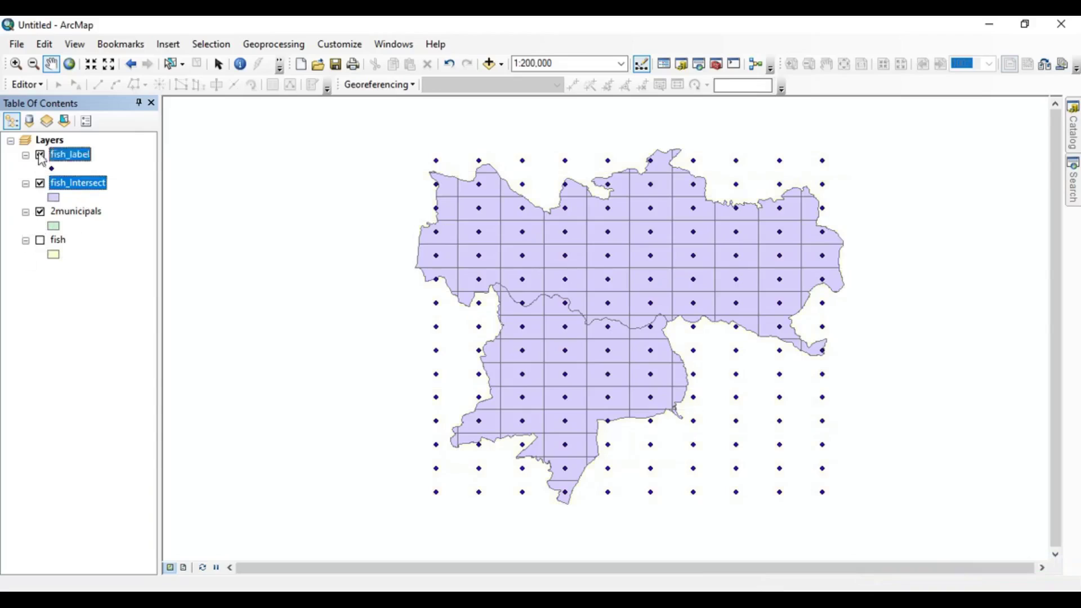
{"action": "scroll", "coordinate": [774, 302], "scroll_direction": "up", "scroll_amount": 1}
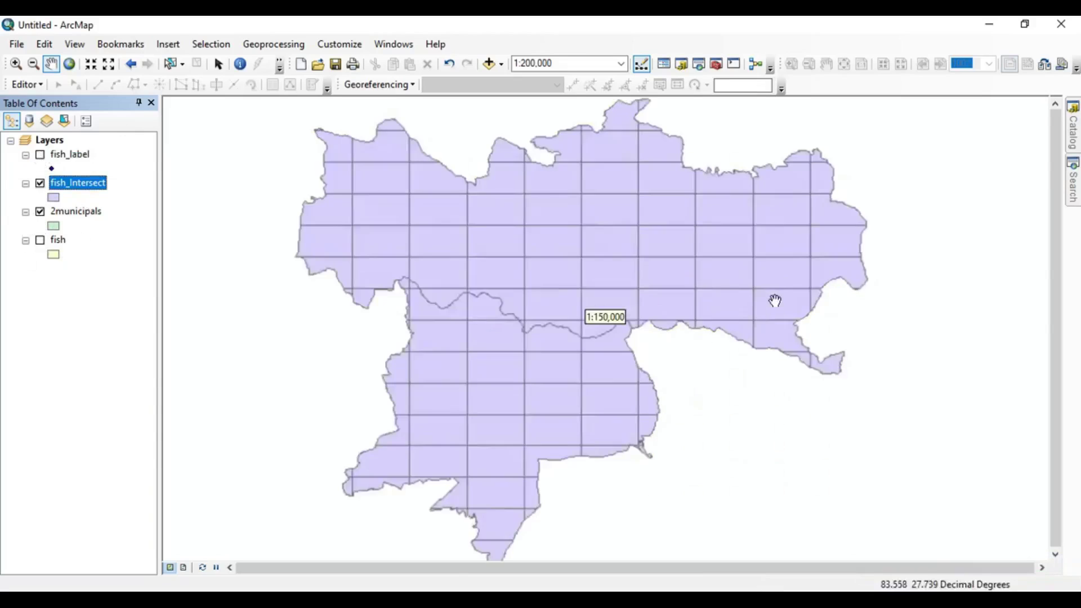
{"action": "scroll", "coordinate": [685, 285], "scroll_direction": "down", "scroll_amount": 1}
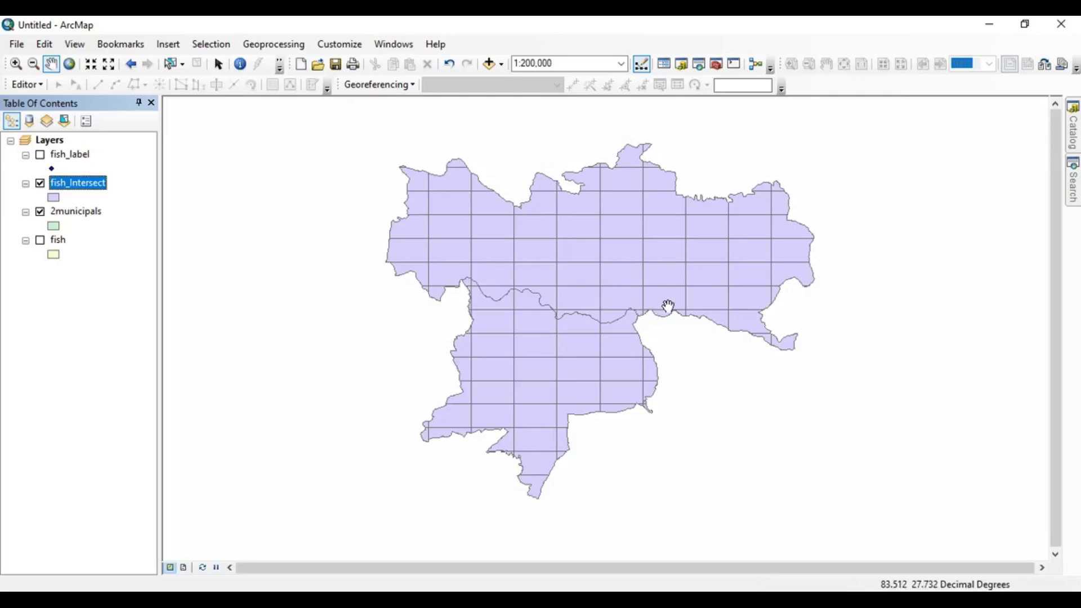
Change the fill color of the fish_Intersect layer's symbol to white.
{"action": "left_click", "coordinate": [57, 197]}
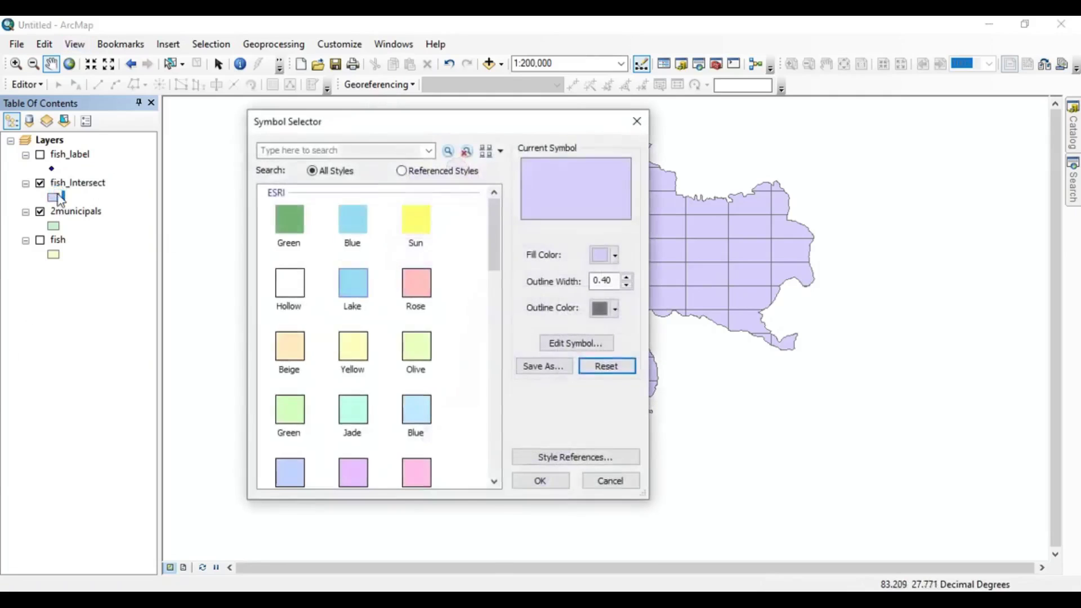
{"action": "left_click", "coordinate": [616, 256]}
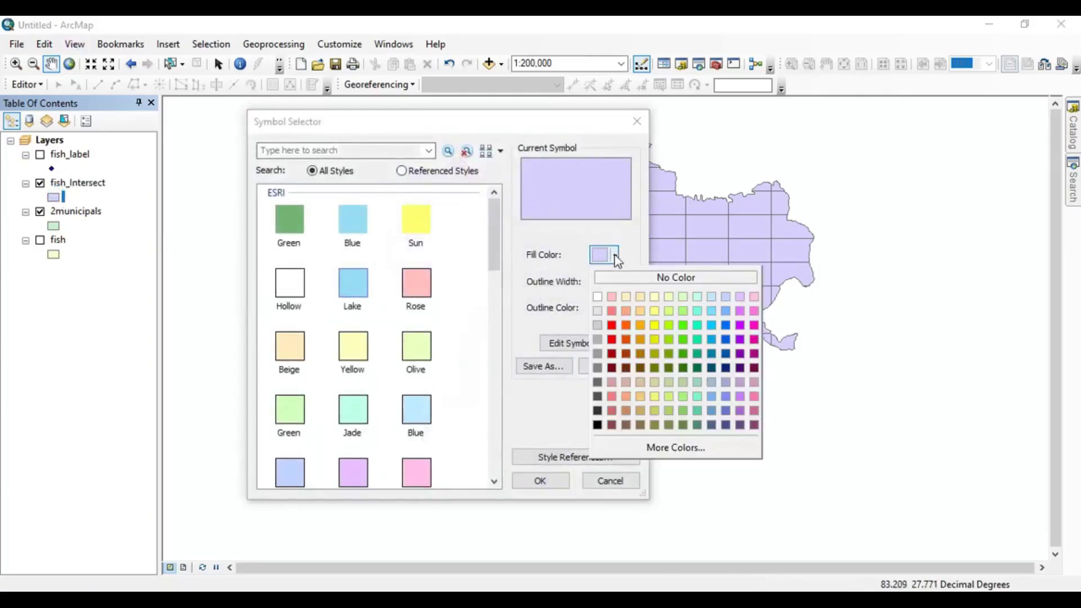
{"action": "left_click", "coordinate": [597, 295]}
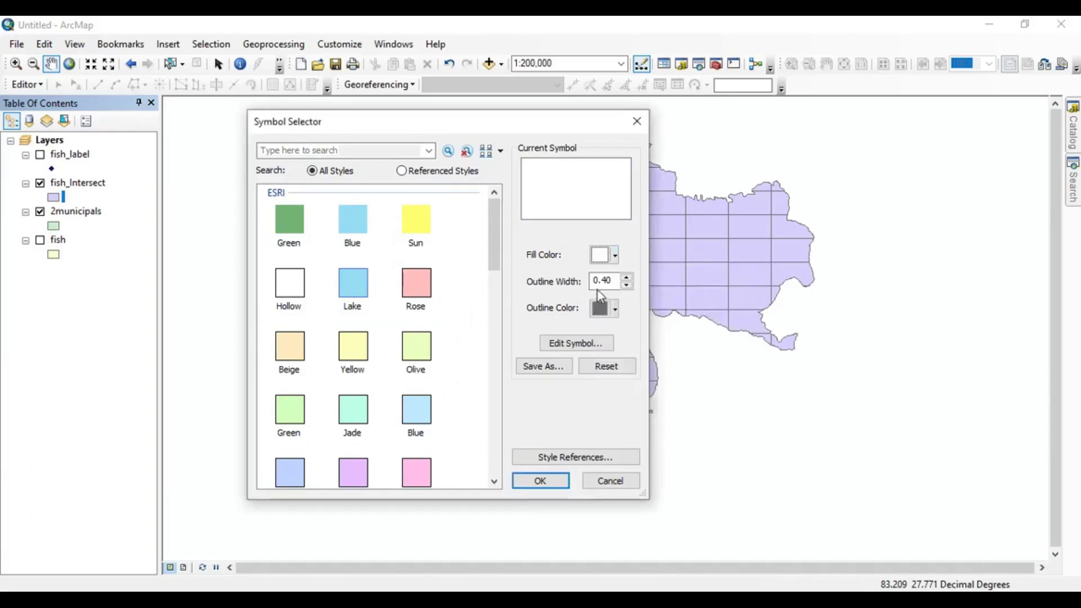
{"action": "left_click", "coordinate": [541, 474]}
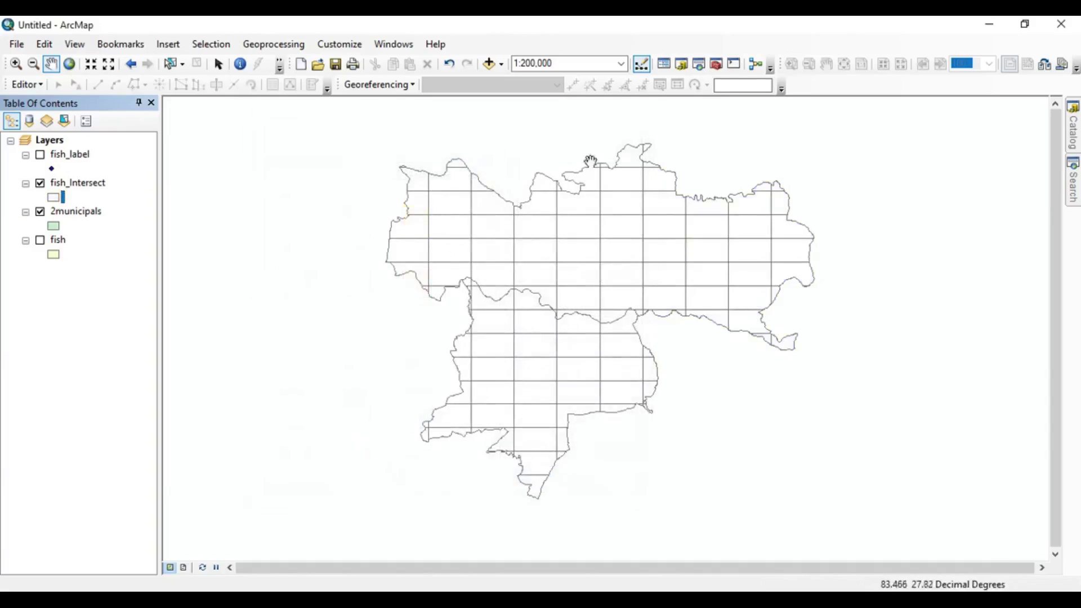
Set the outline color of the fish_Intersect layer's symbol to red.
{"action": "left_click", "coordinate": [56, 197]}
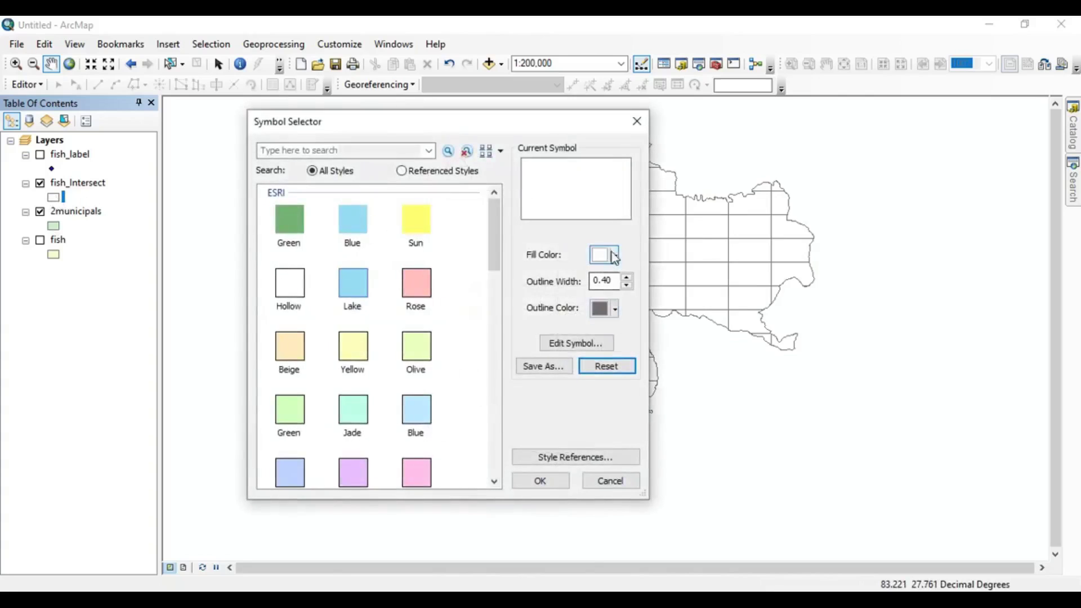
{"action": "left_click", "coordinate": [616, 311]}
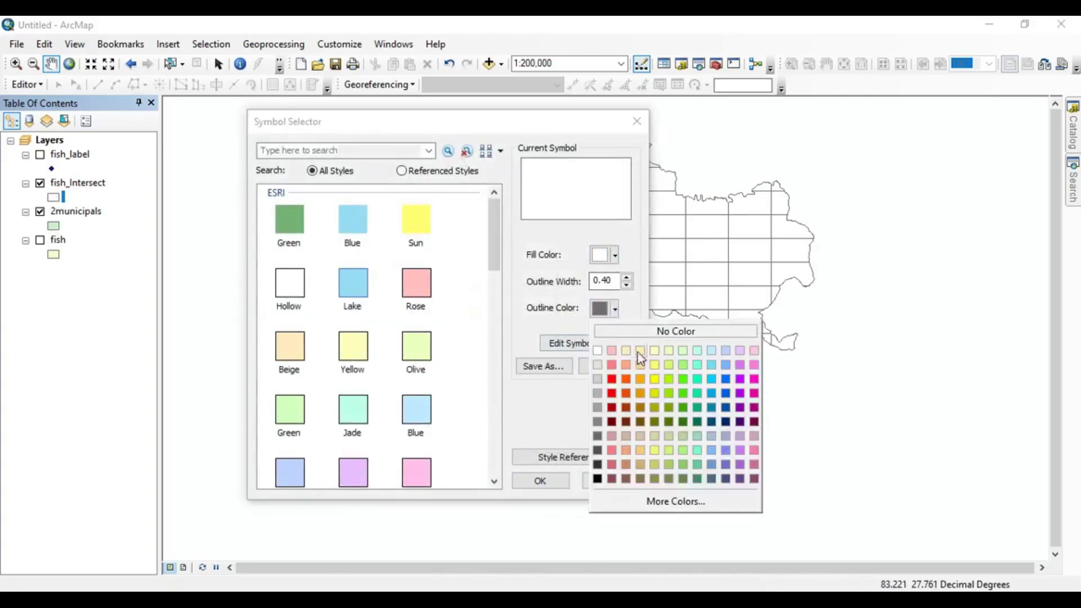
{"action": "left_click", "coordinate": [612, 381]}
{"action": "left_click", "coordinate": [542, 480]}
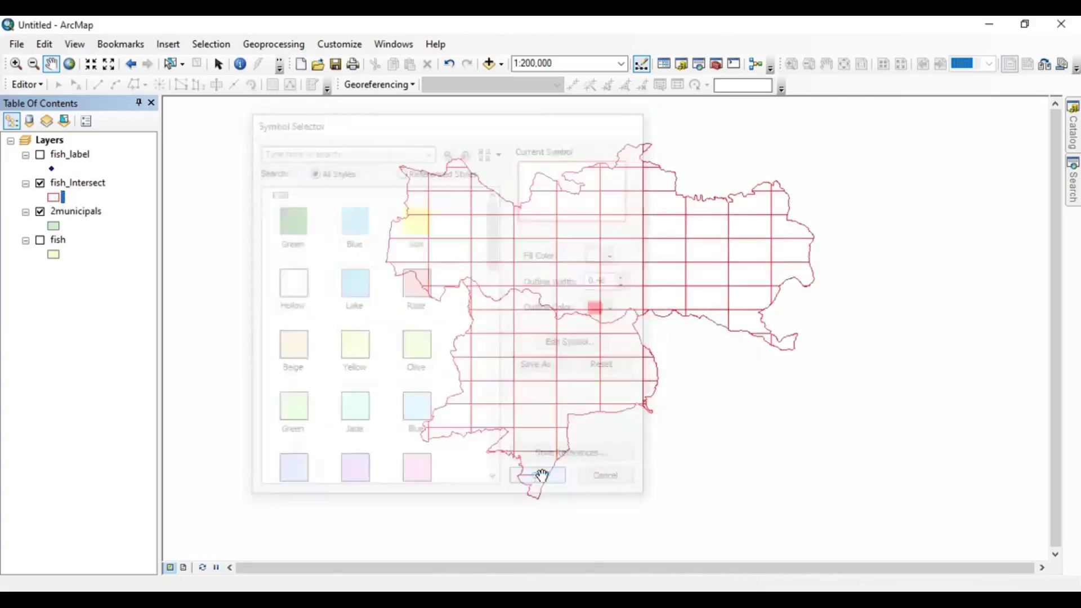